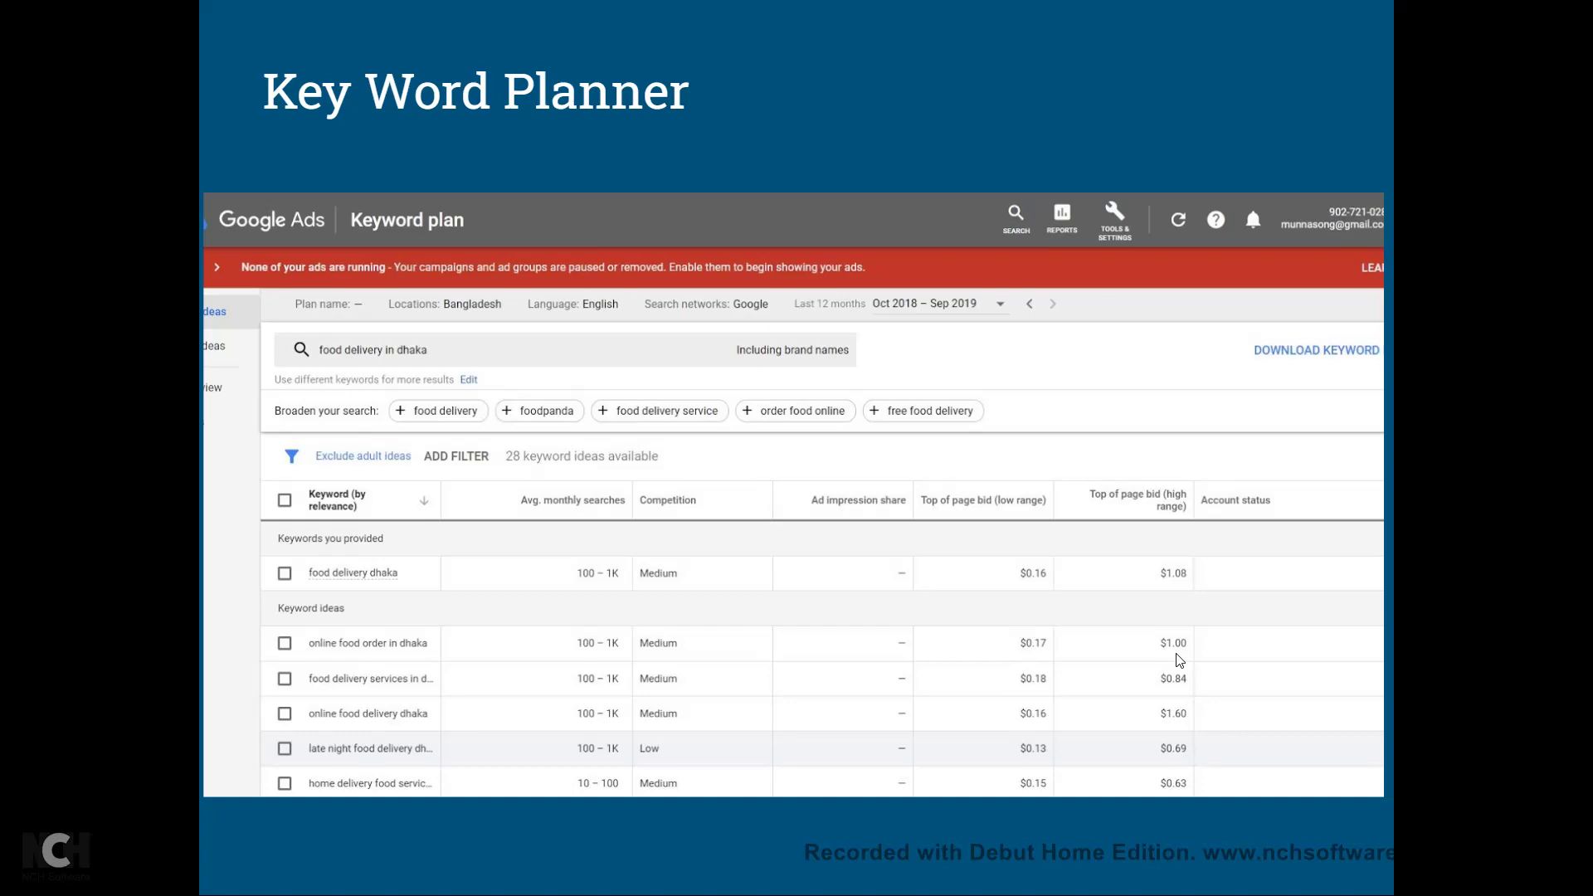
- Advance to the slide listing the steps from Ad Account SetUP to Resources and exit the slideshow
key(Right)
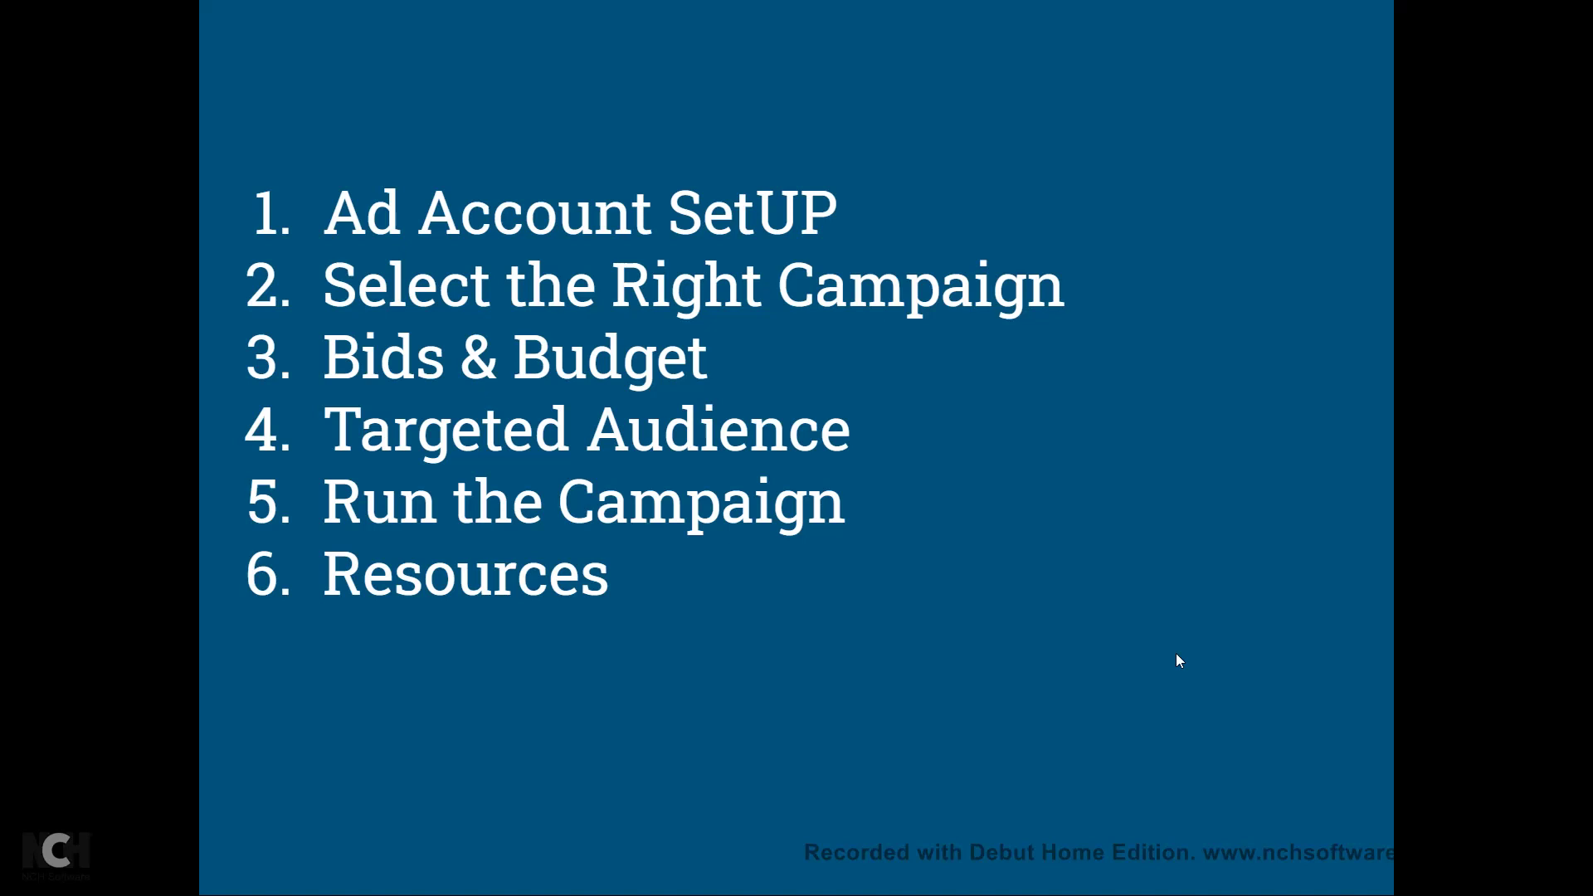
mouse_move(1284, 789)
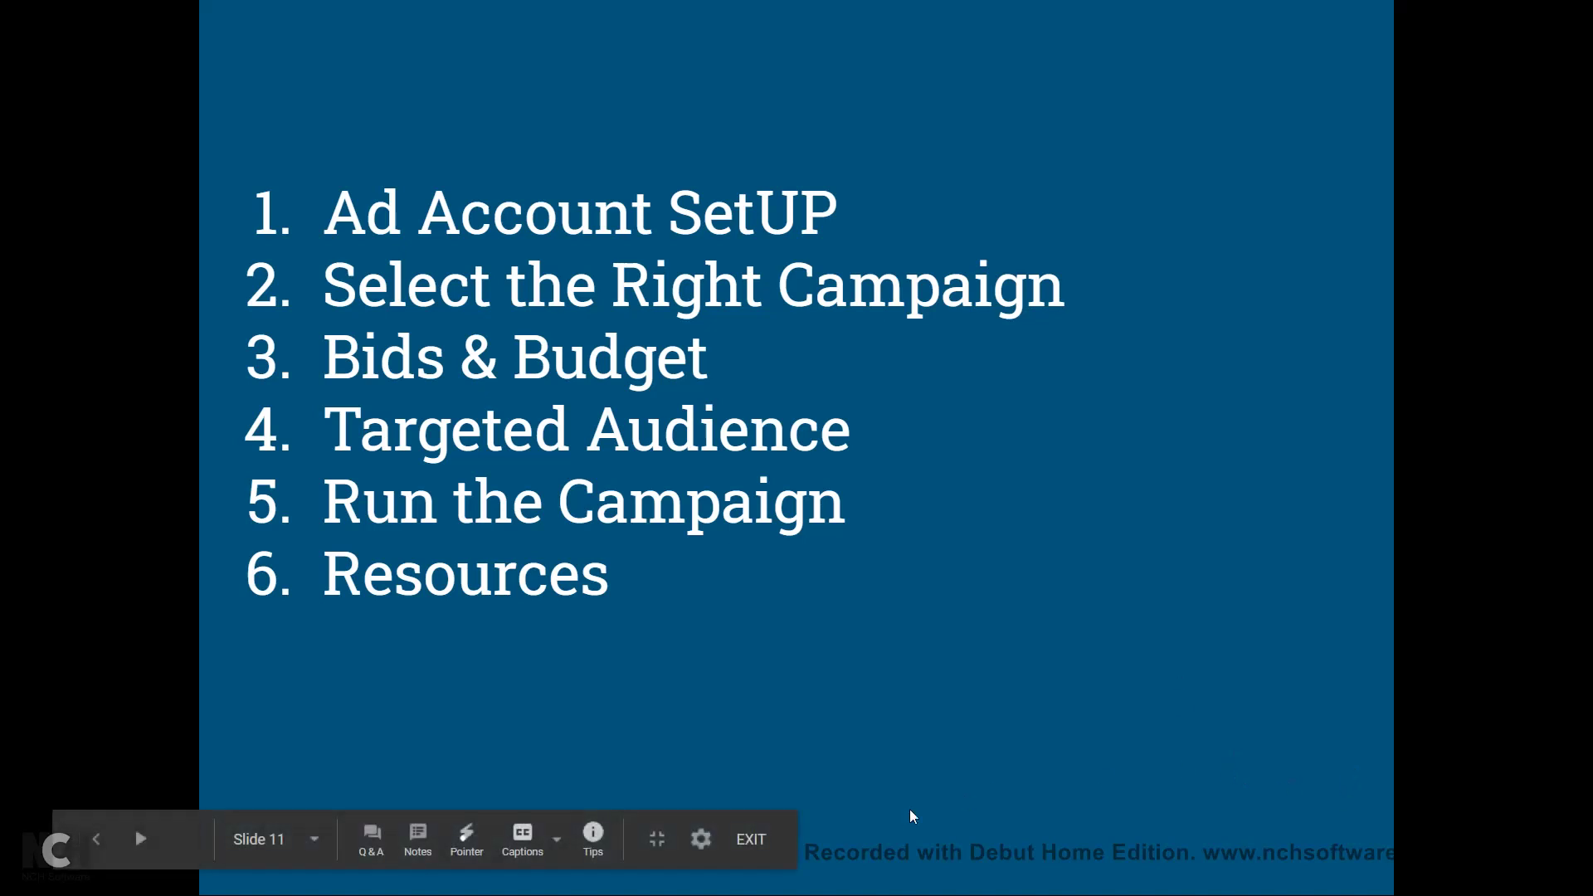
click(758, 847)
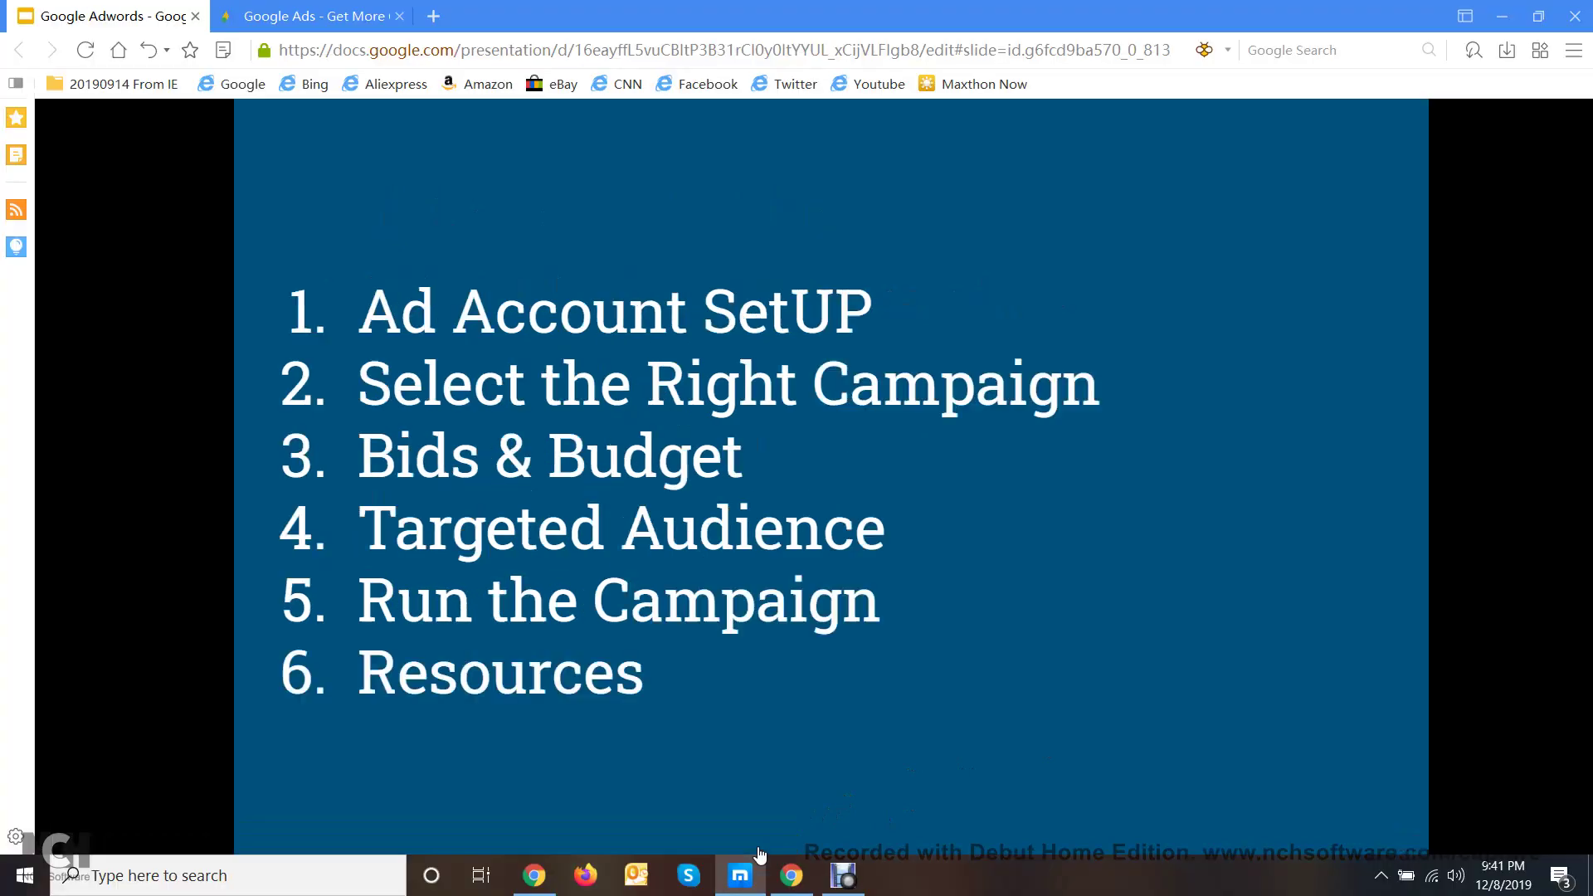
- Switch to the Google Meet call in Chrome, admit the participants asking to join and open the meeting chat
click(534, 875)
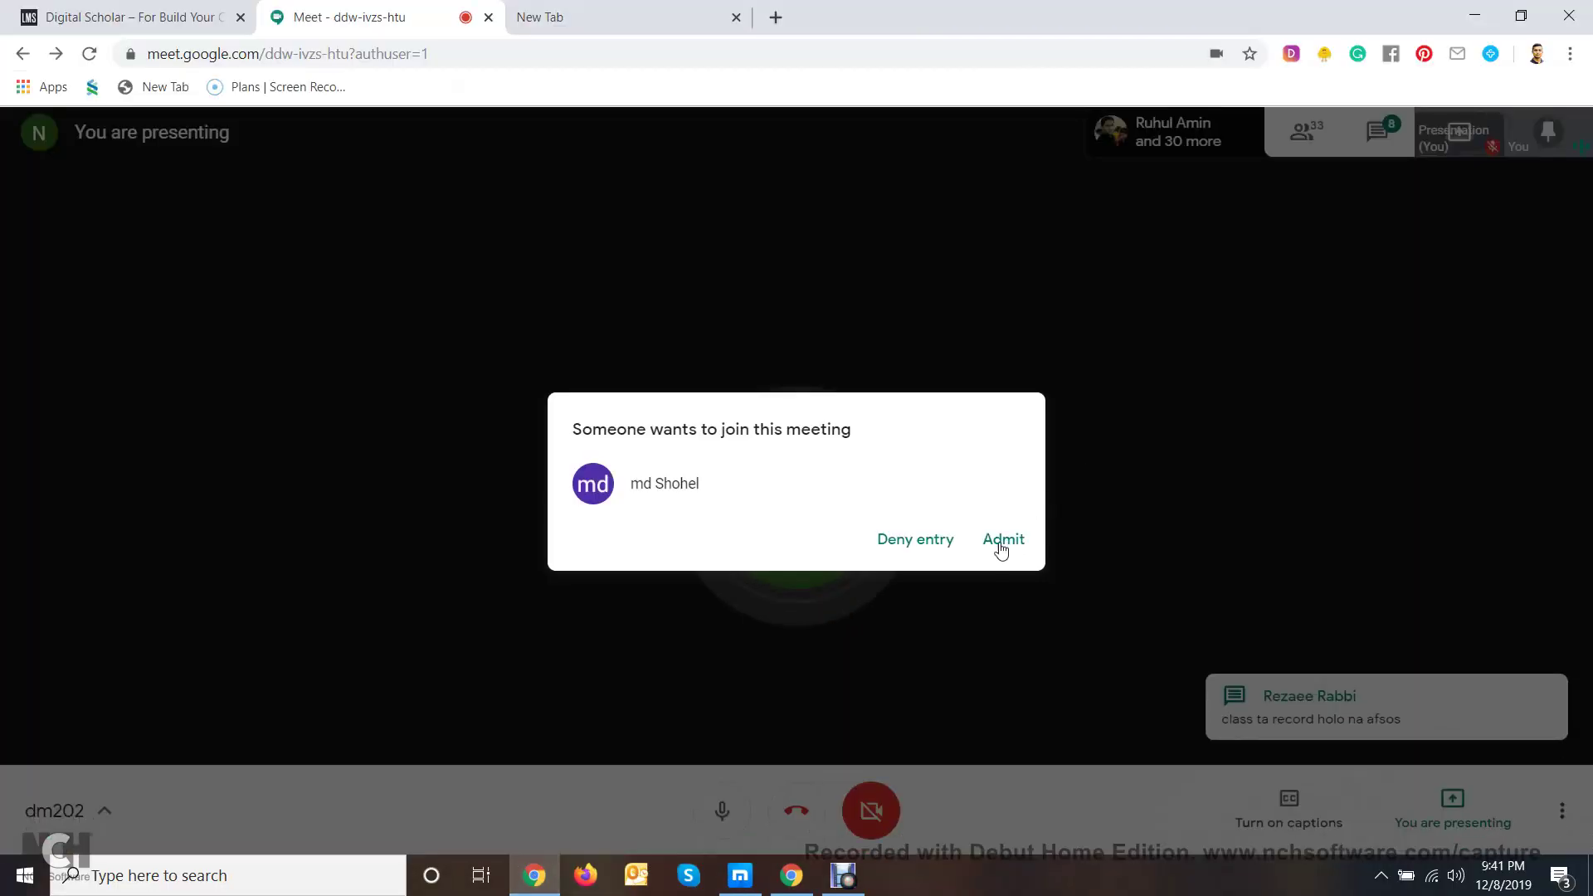
click(994, 544)
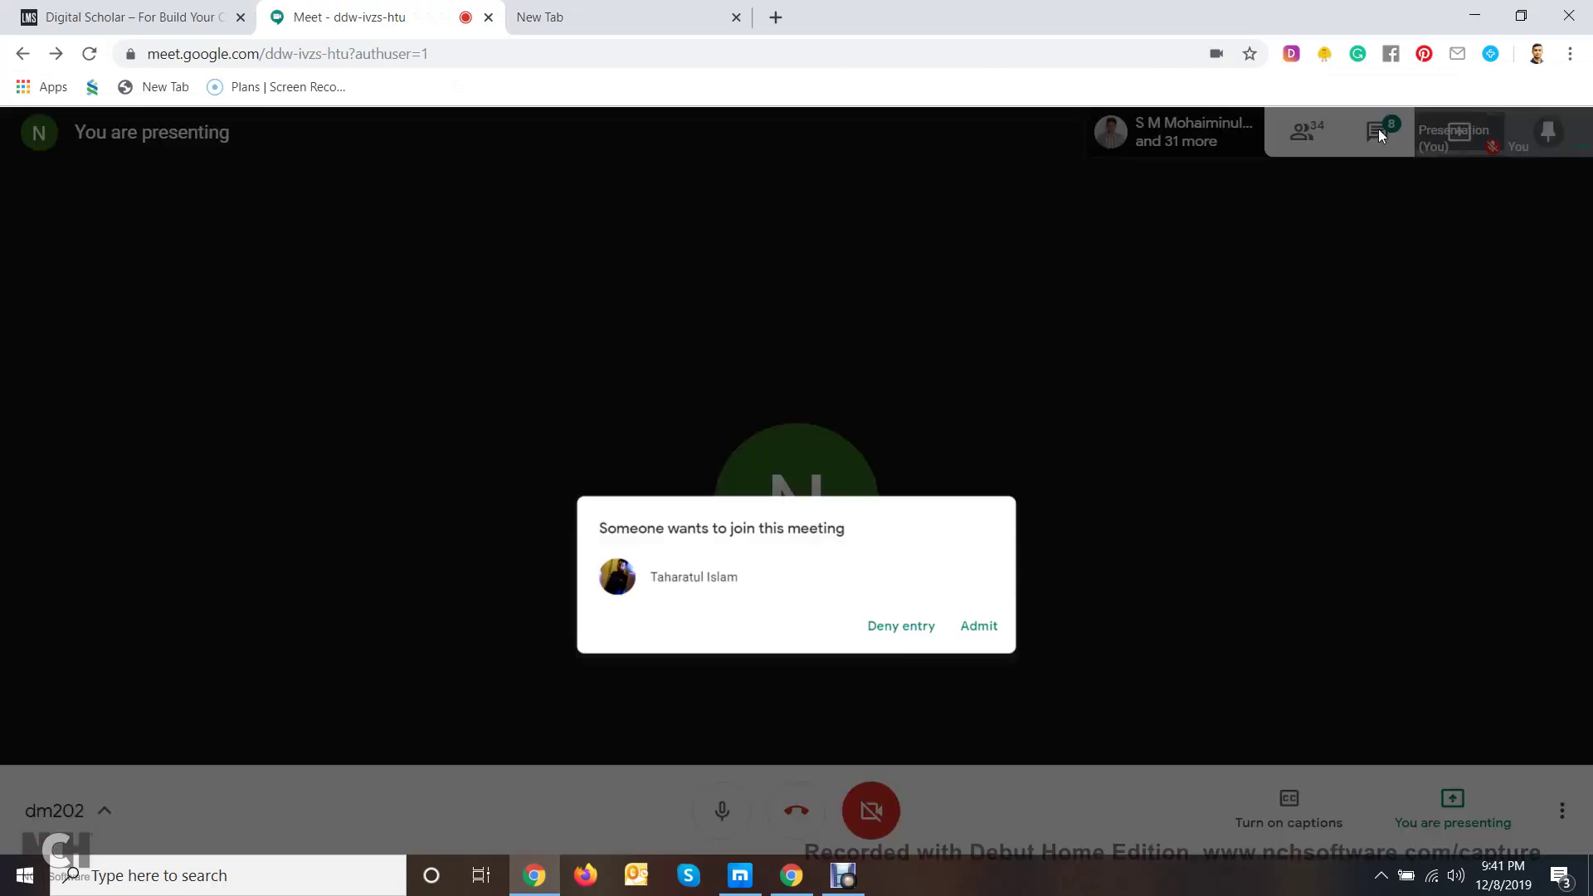
click(1013, 548)
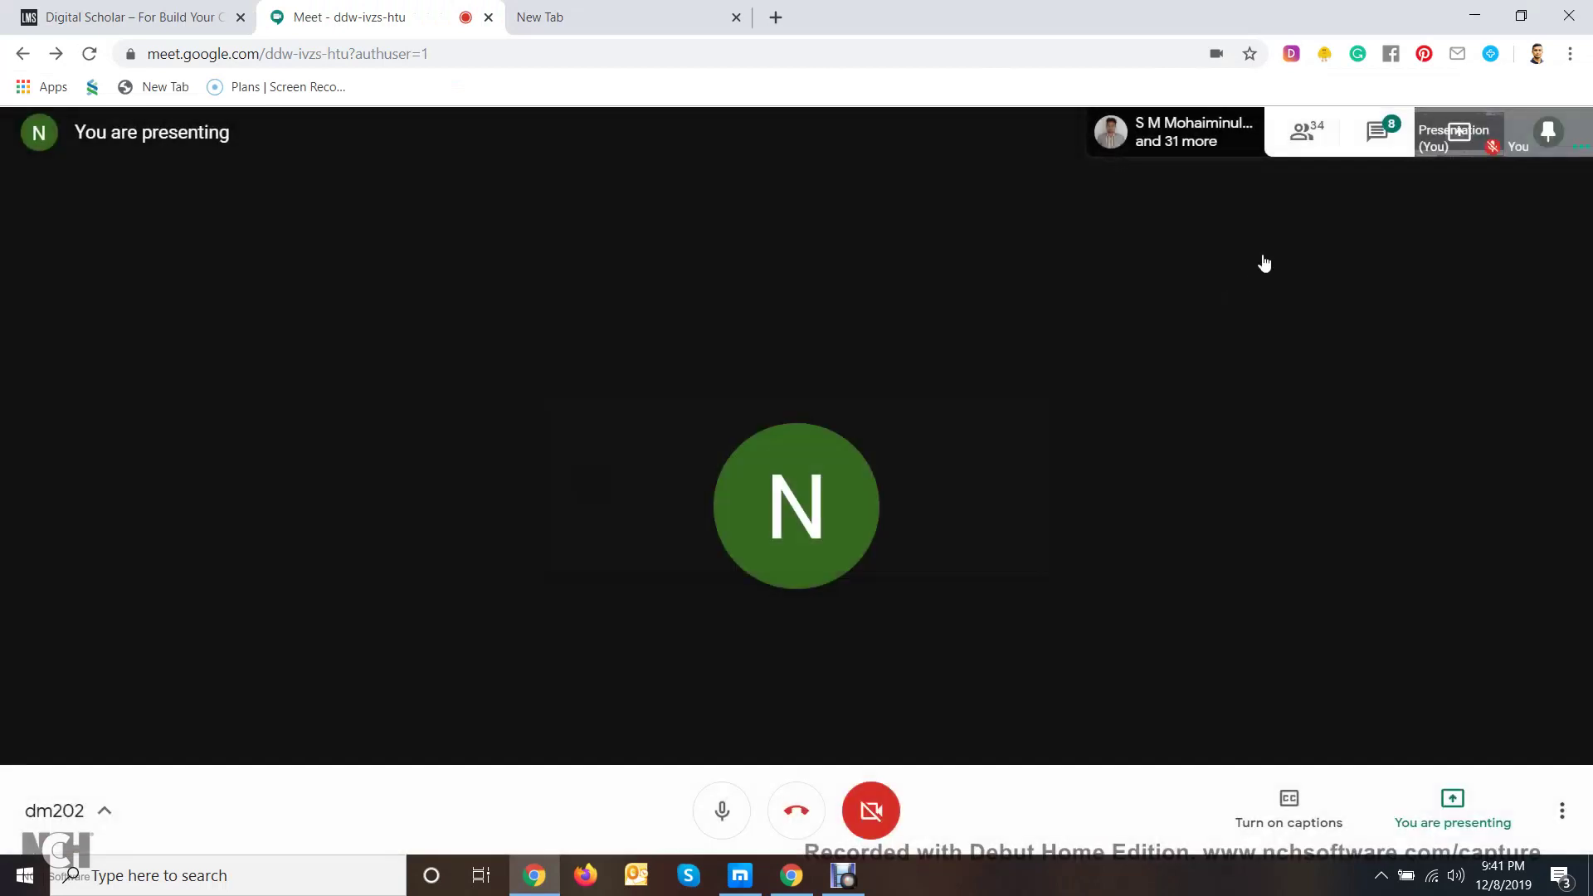
click(1393, 147)
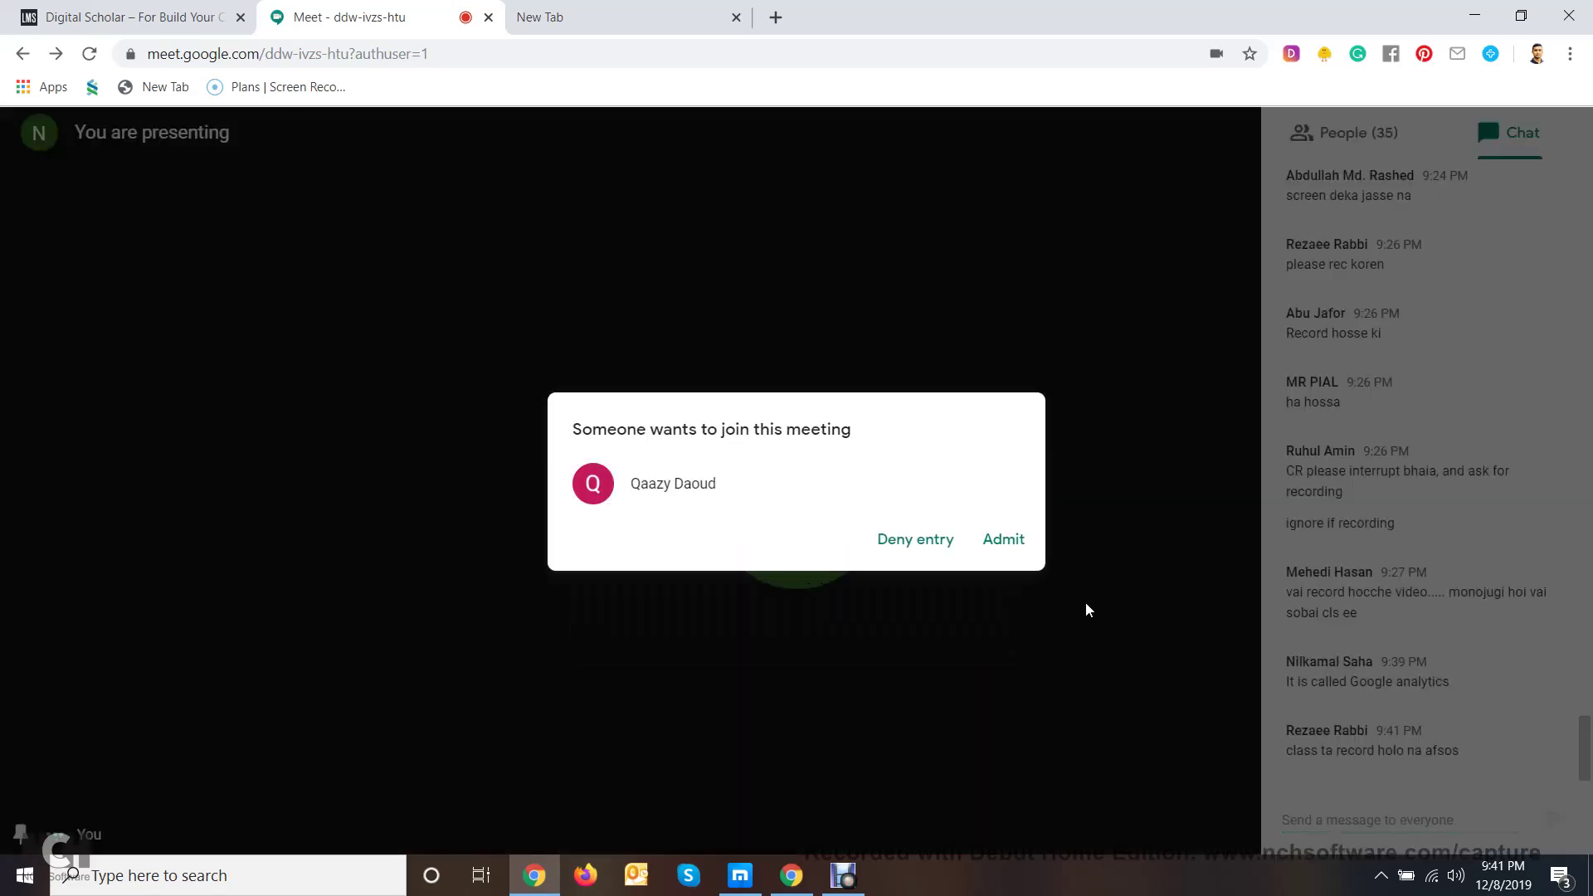
click(1001, 545)
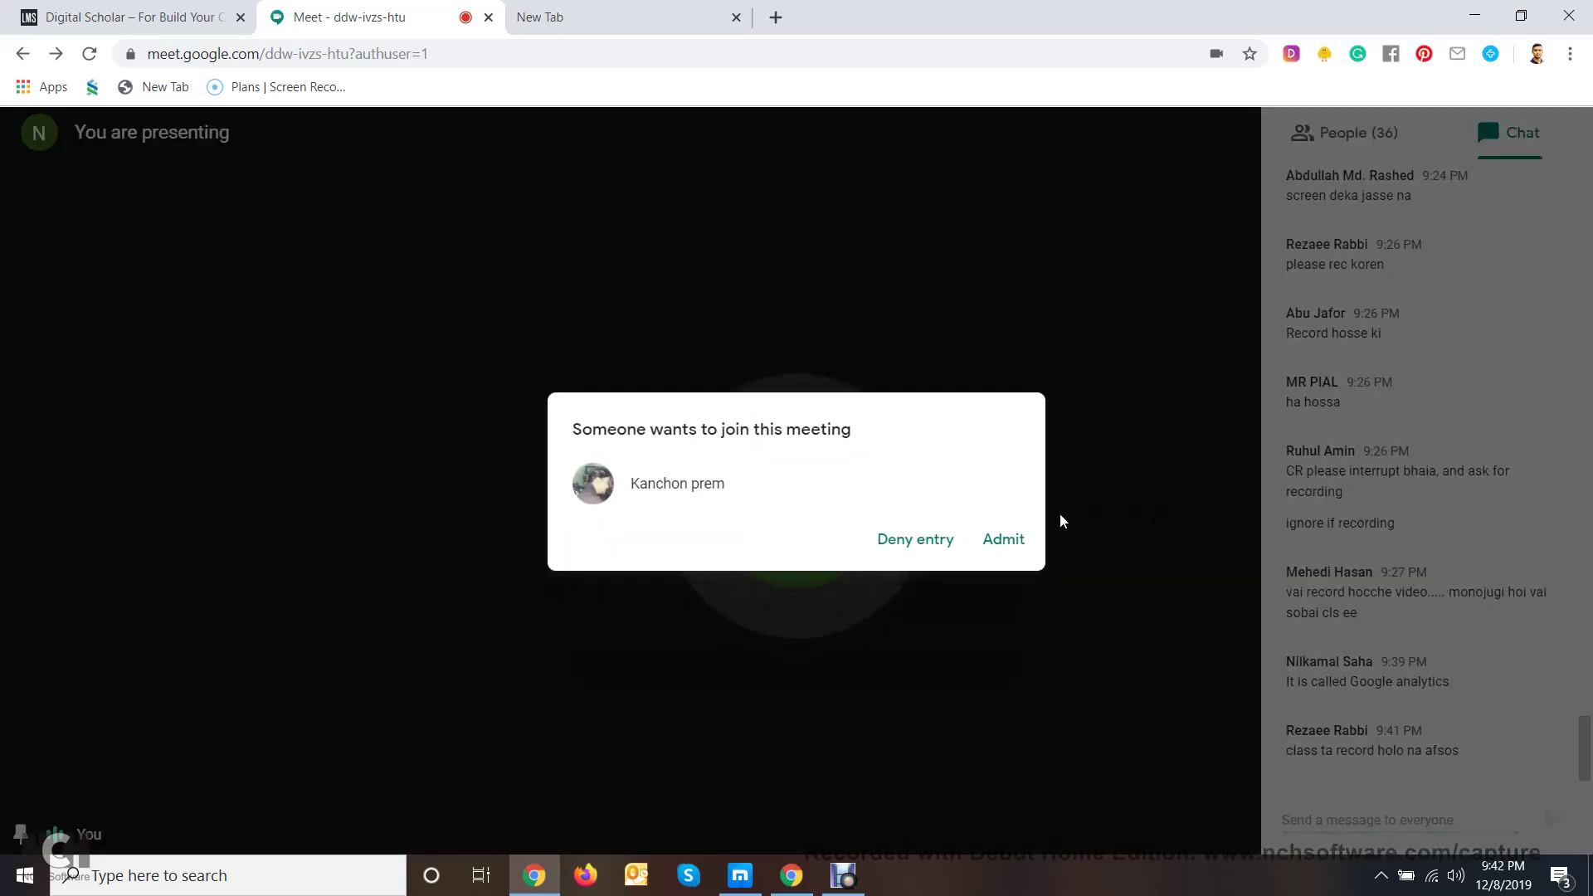
click(1010, 539)
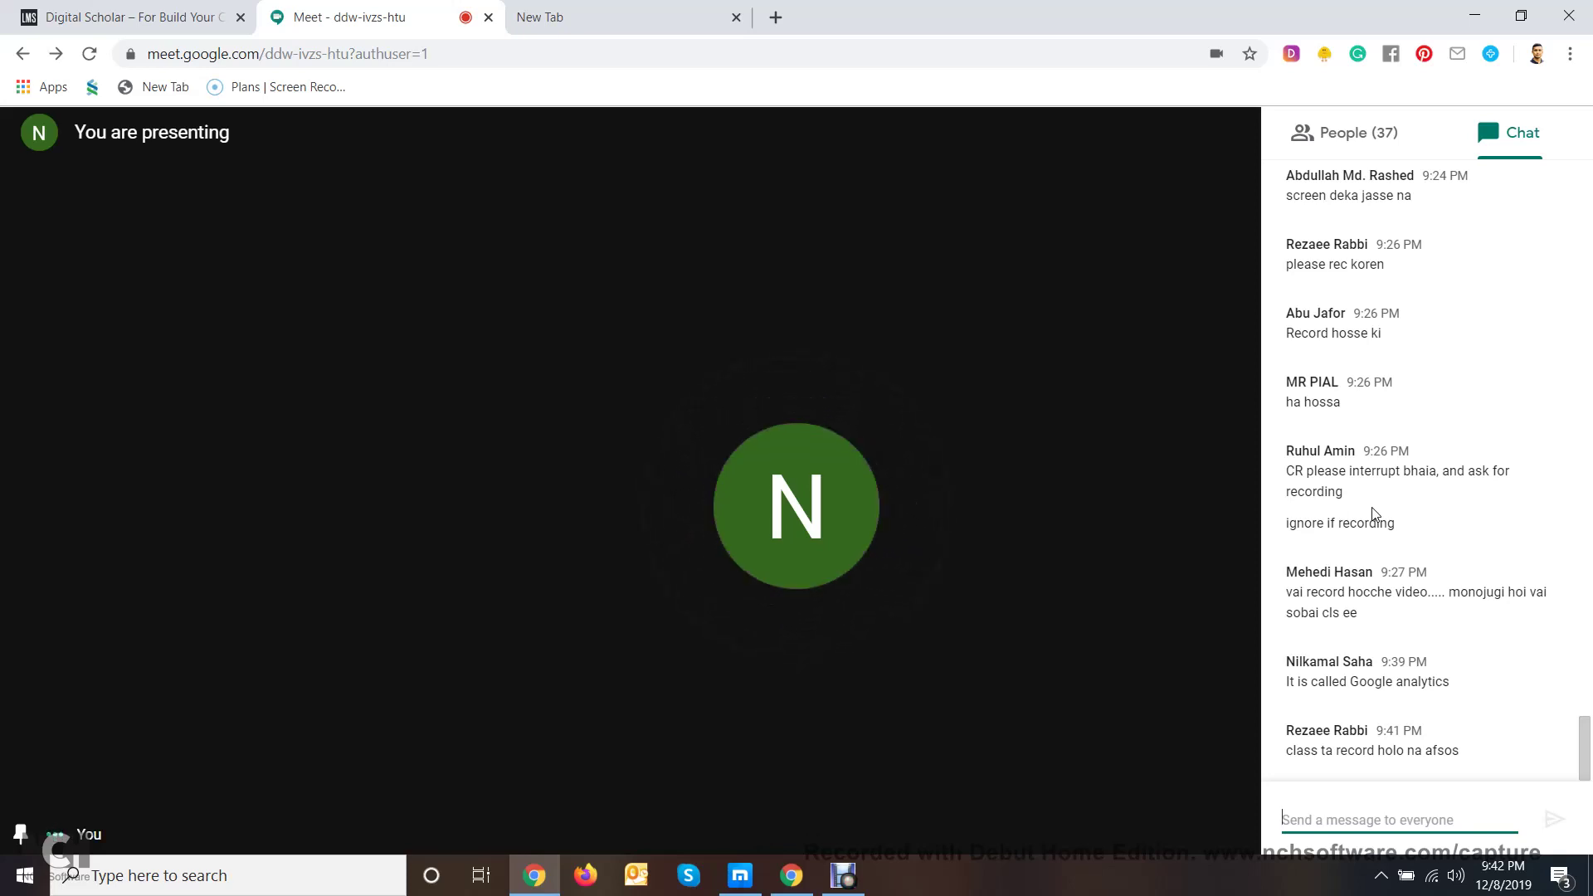
- Find the participant with an open microphone in the people list and mute them for everyone
click(1377, 133)
scroll(1427, 322, down, 9)
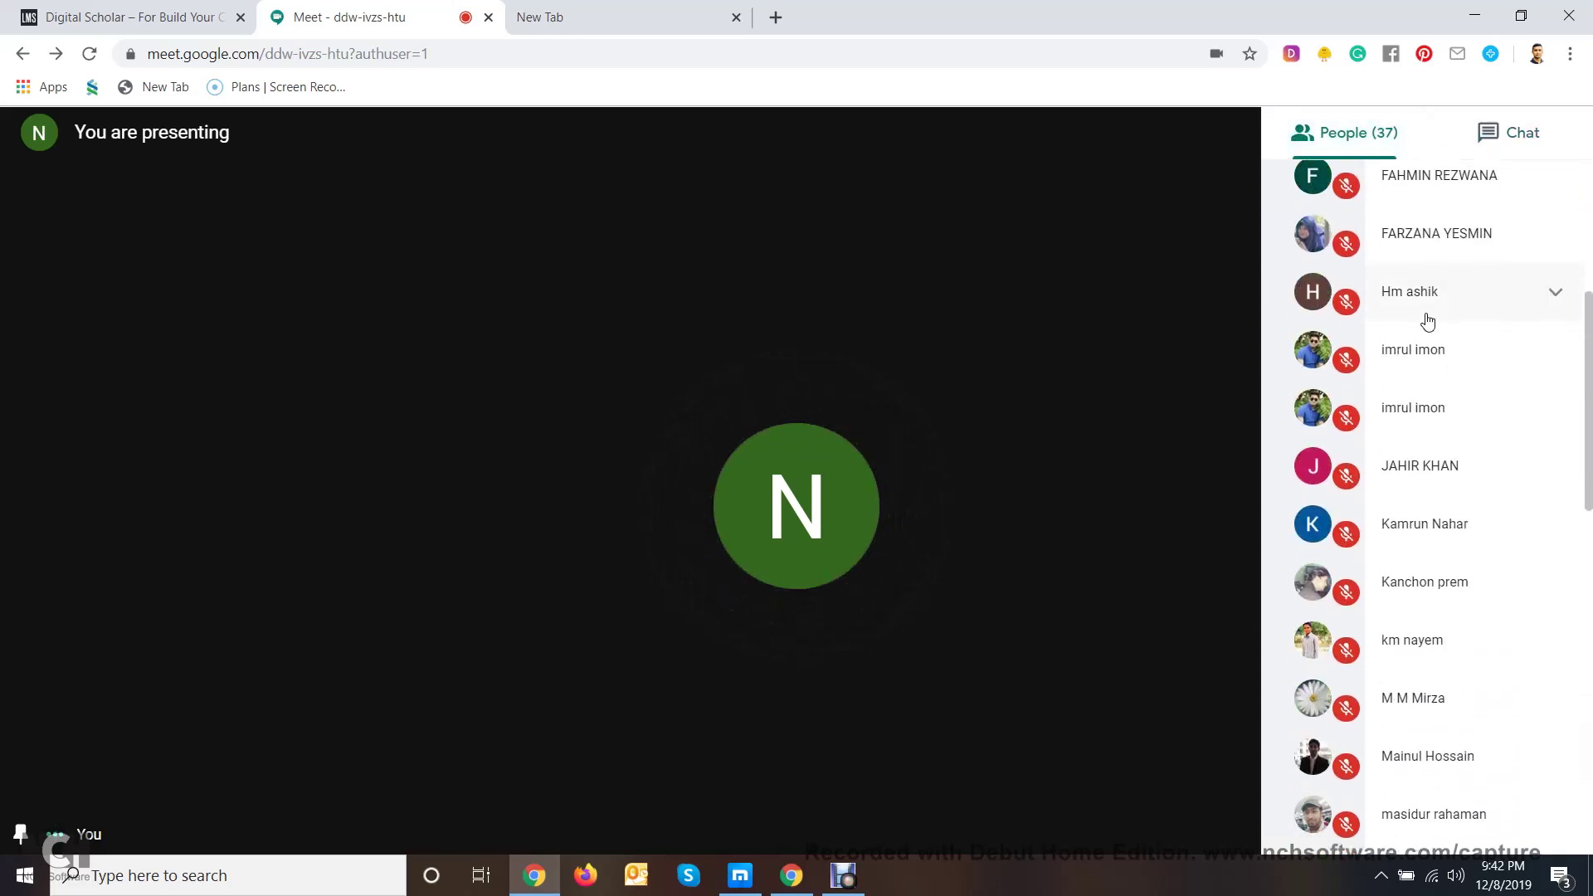
scroll(1428, 325, down, 9)
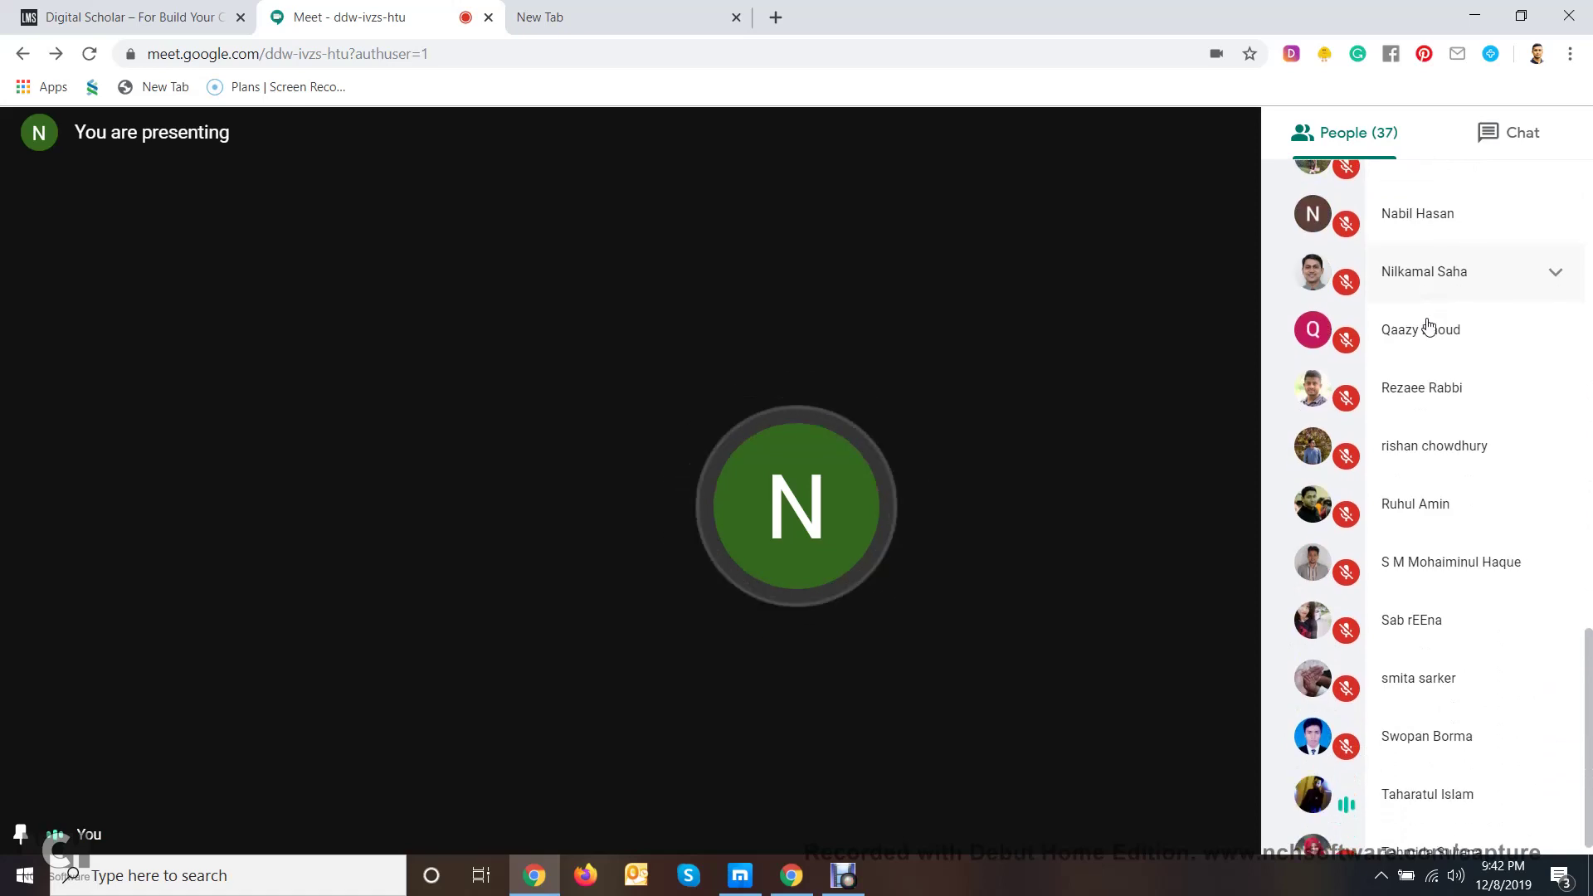
click(1454, 768)
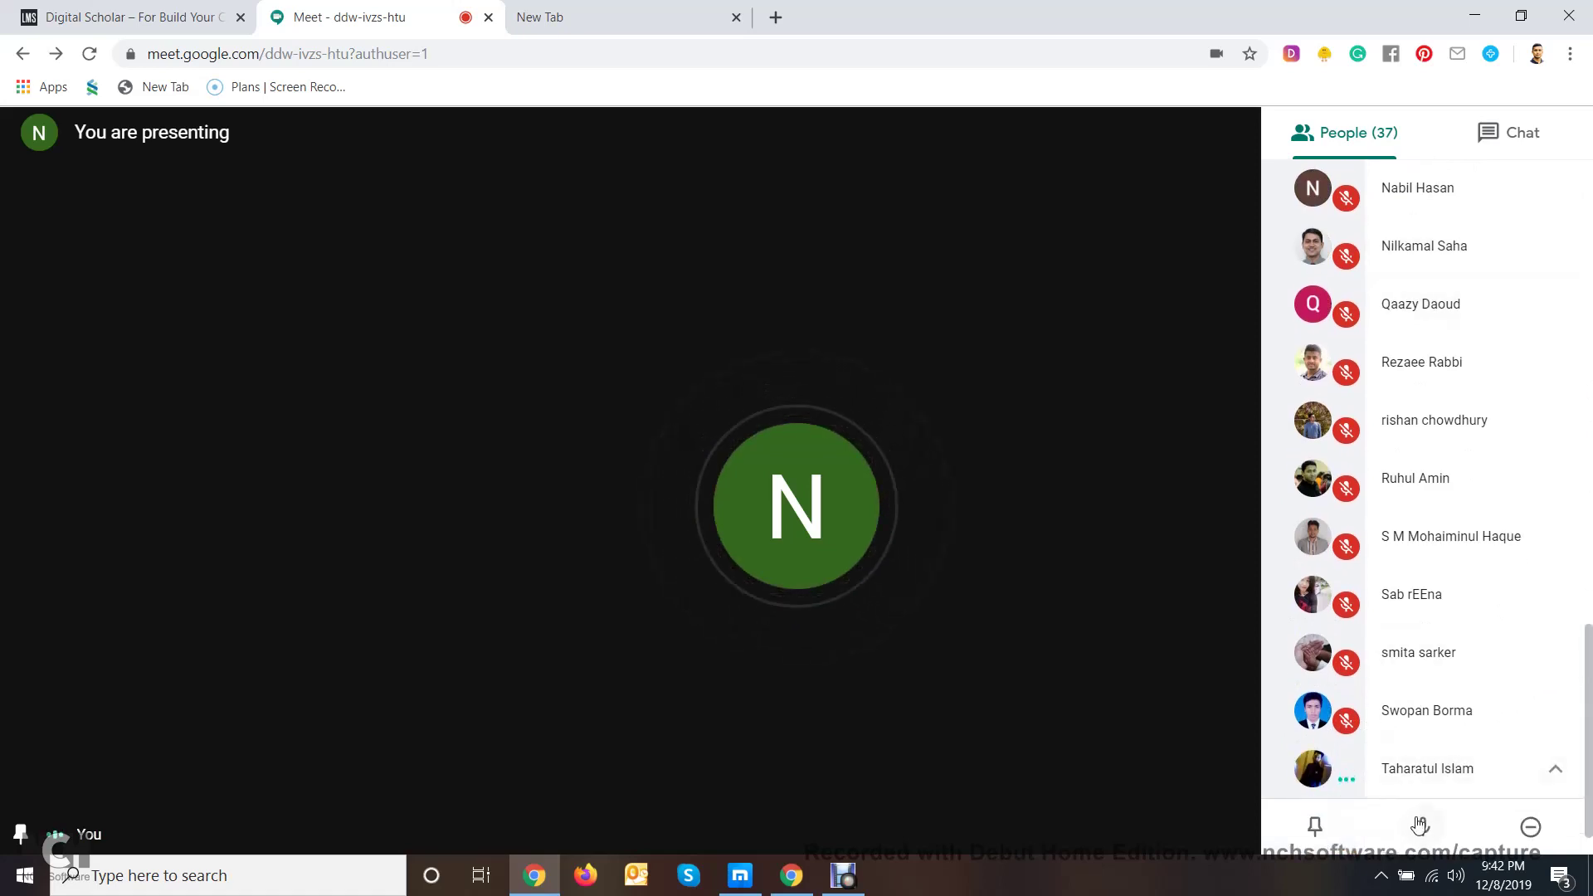
click(1420, 826)
click(925, 535)
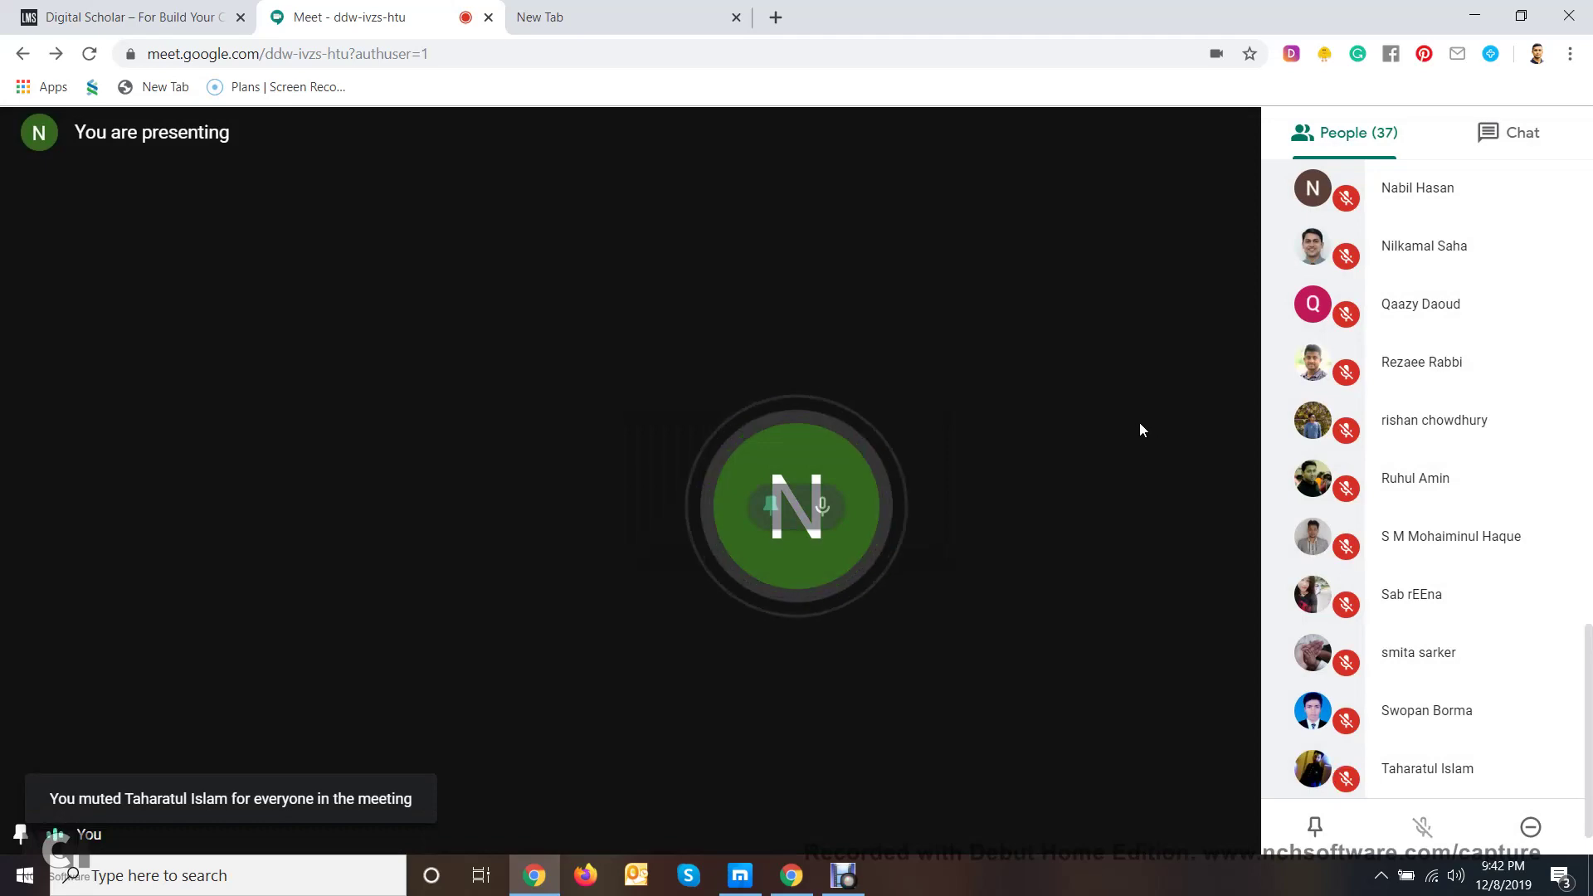
- Switch back to the Maxthon browser, sign in to Google Ads and start a new Ads account, proceeding despite the unsupported browser
click(739, 876)
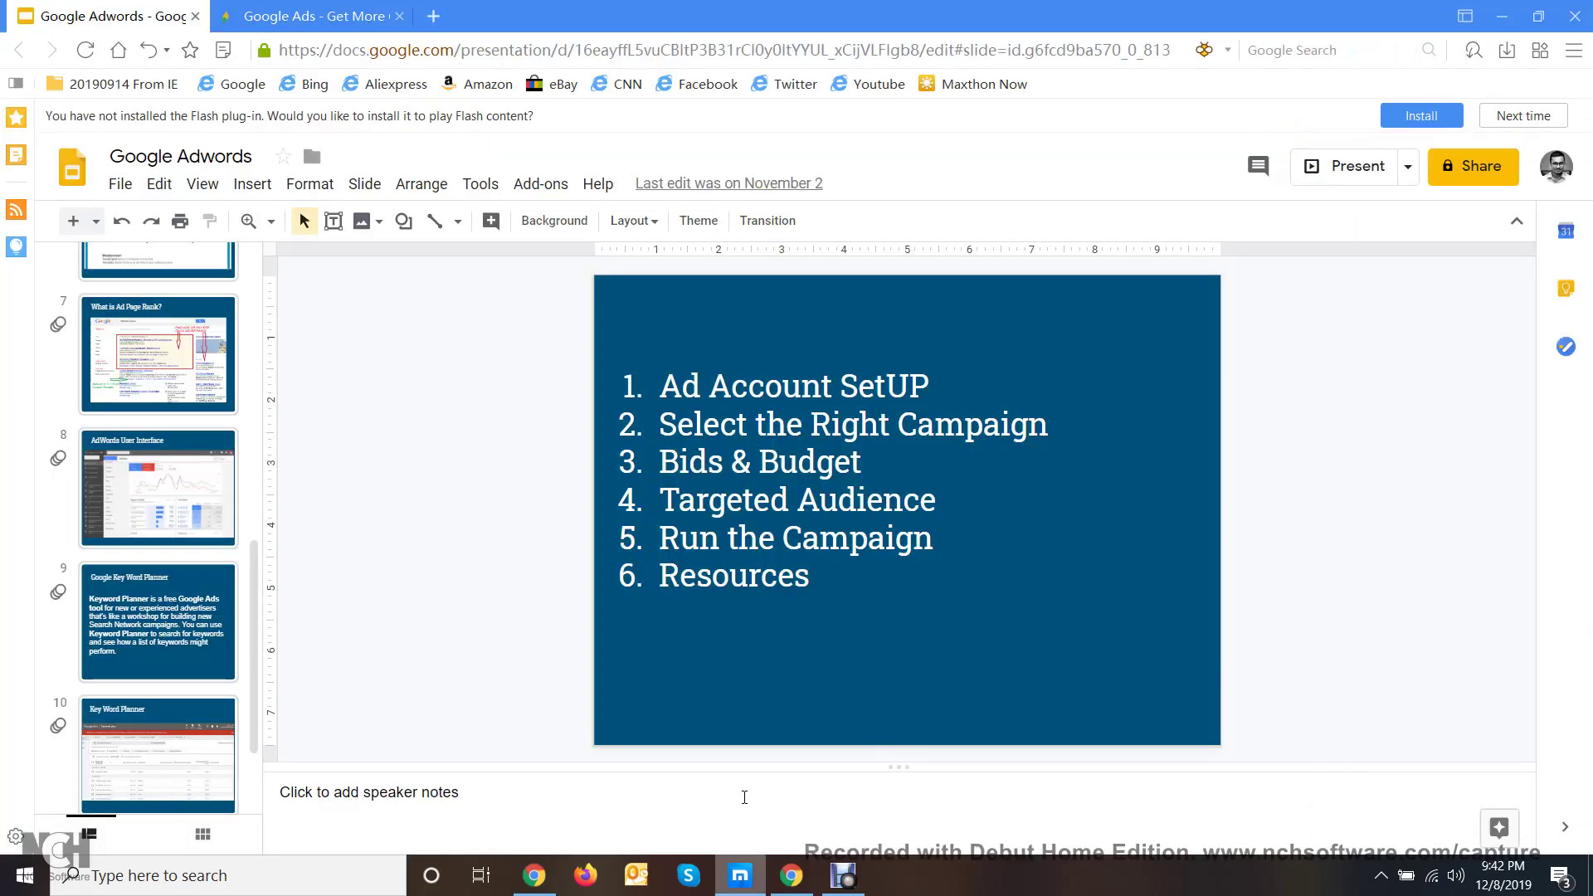
click(275, 20)
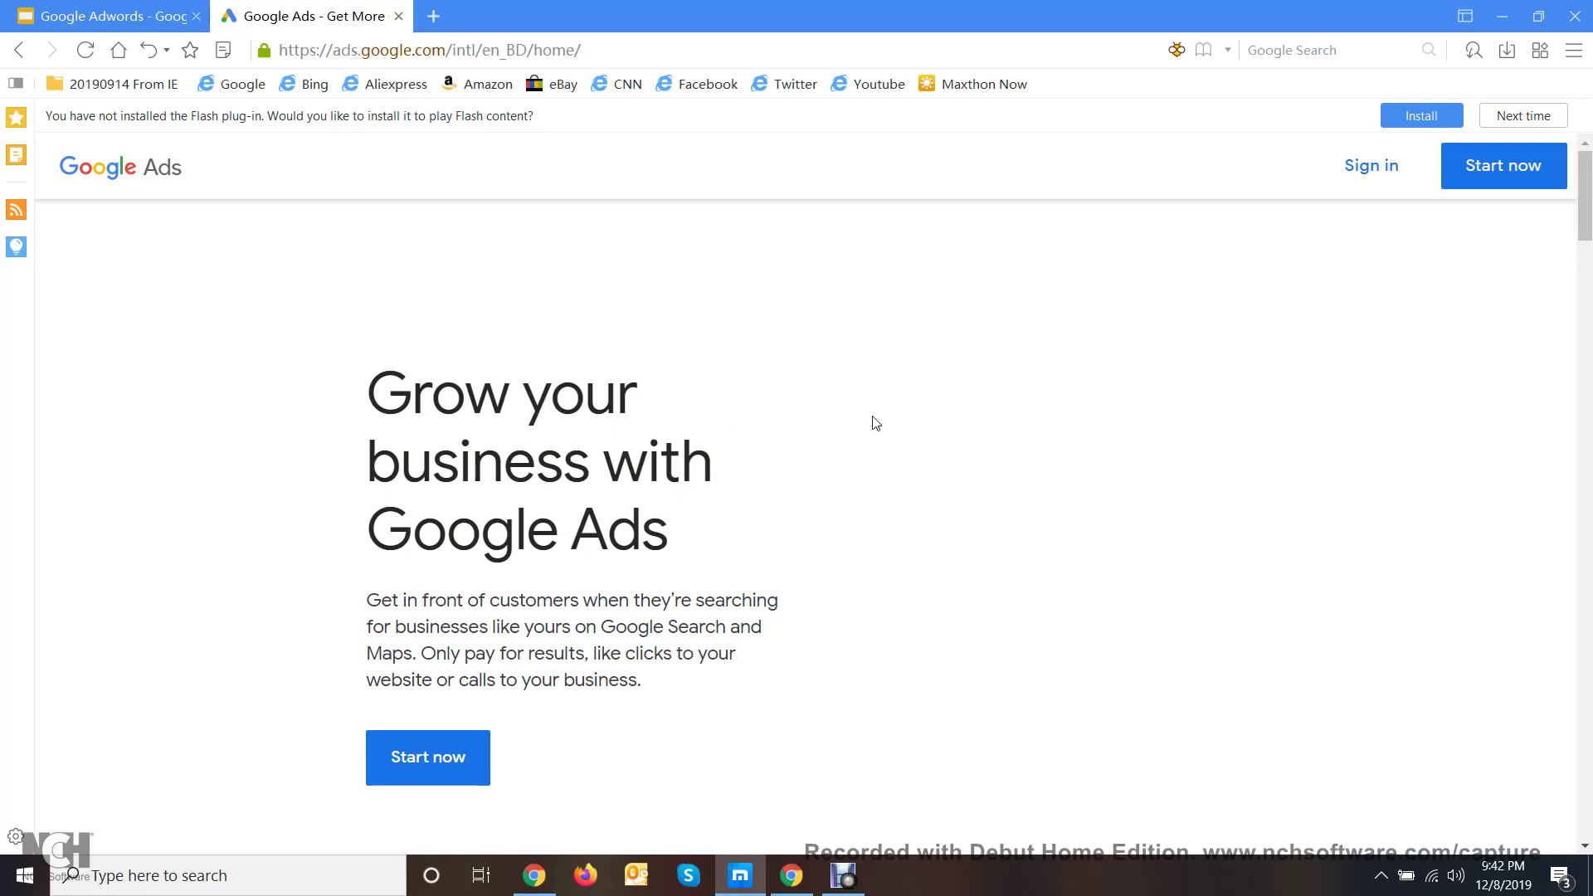
click(1384, 162)
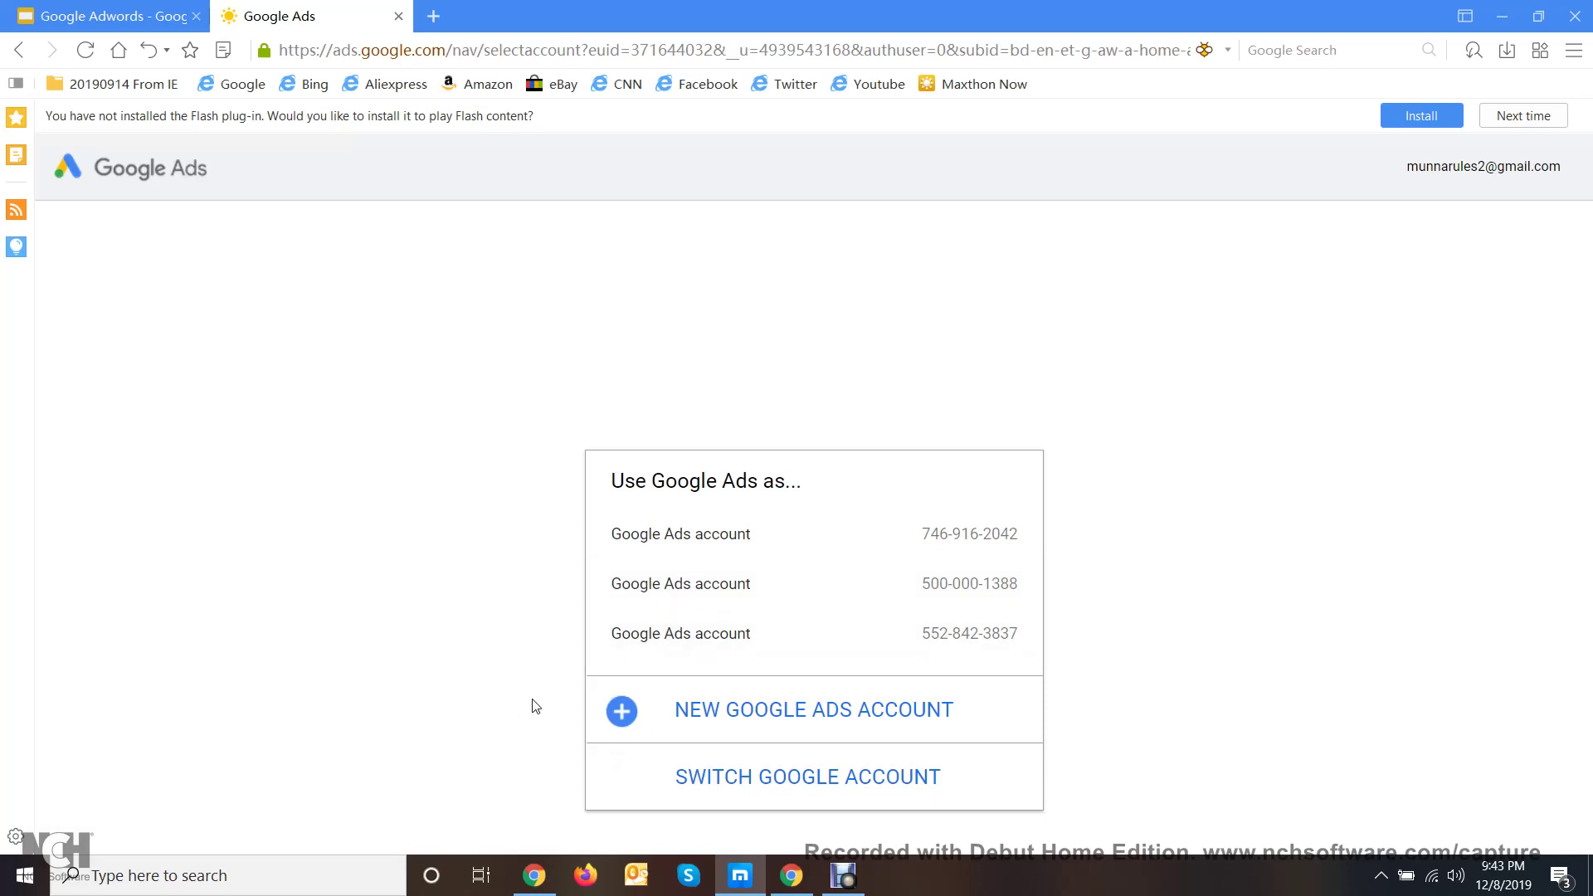
click(791, 715)
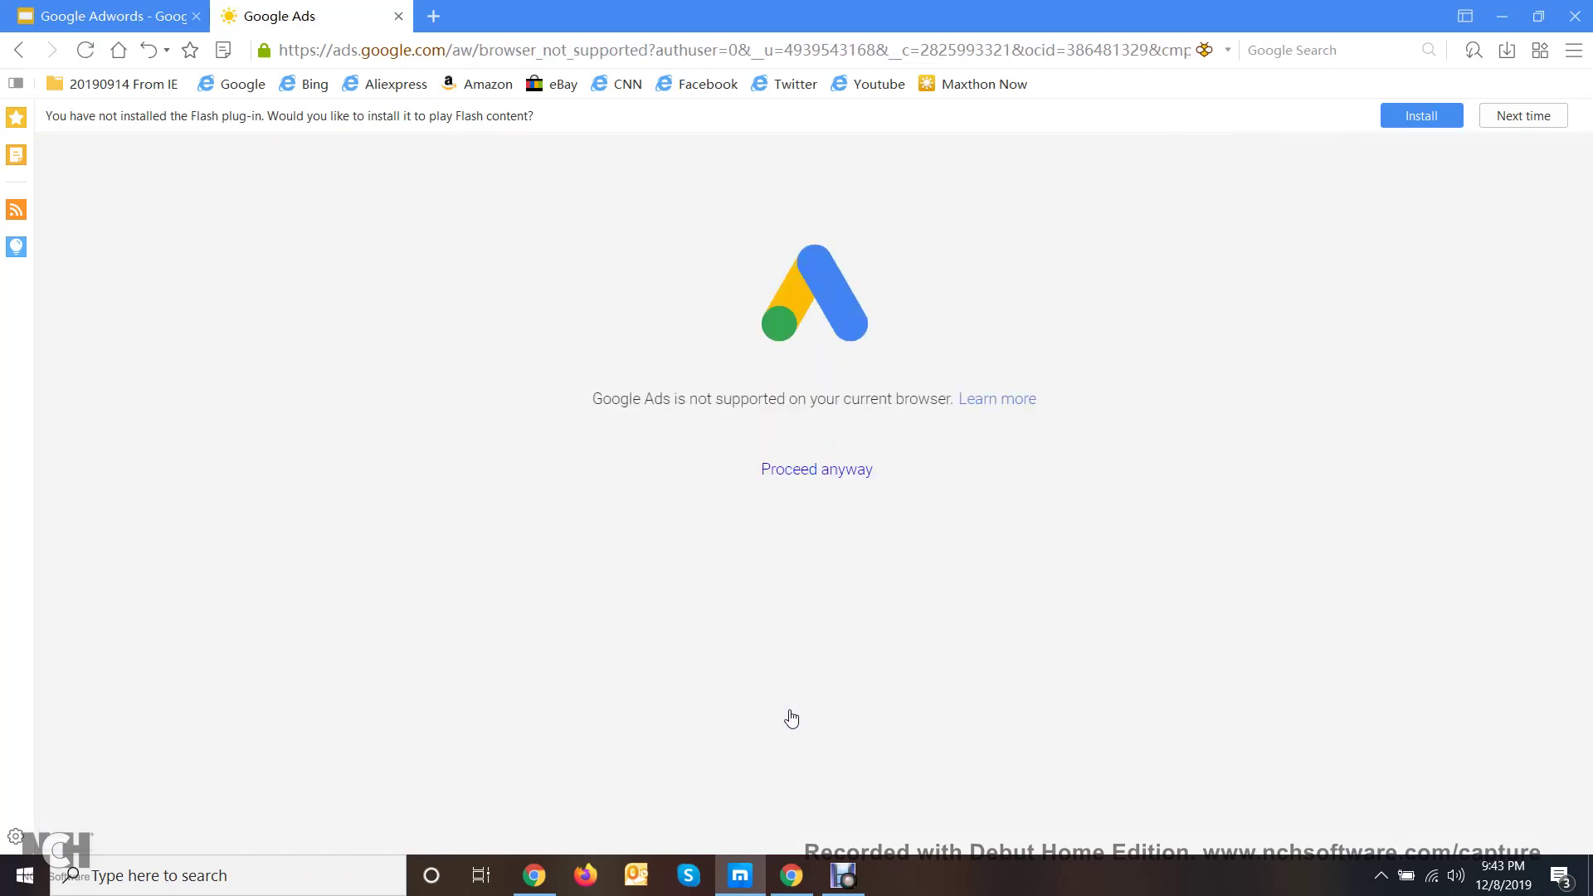
click(793, 484)
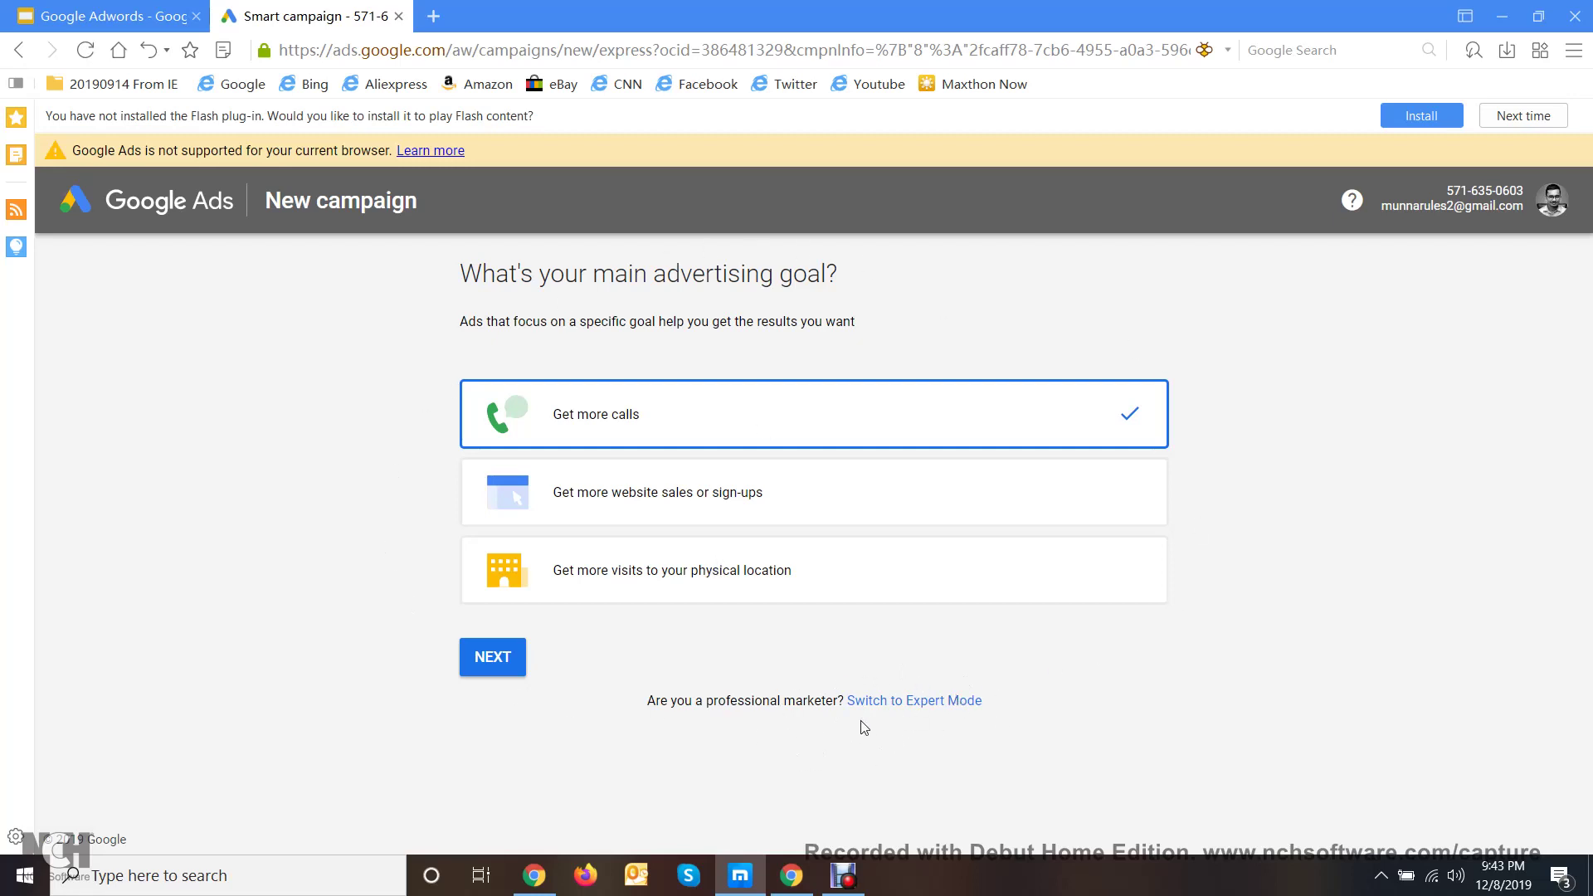
- In Expert Mode, create the account without a campaign, submitting Bangladesh, (GMT+06:00) Bangladesh Time and US Dollar (USD $) as business information
click(899, 704)
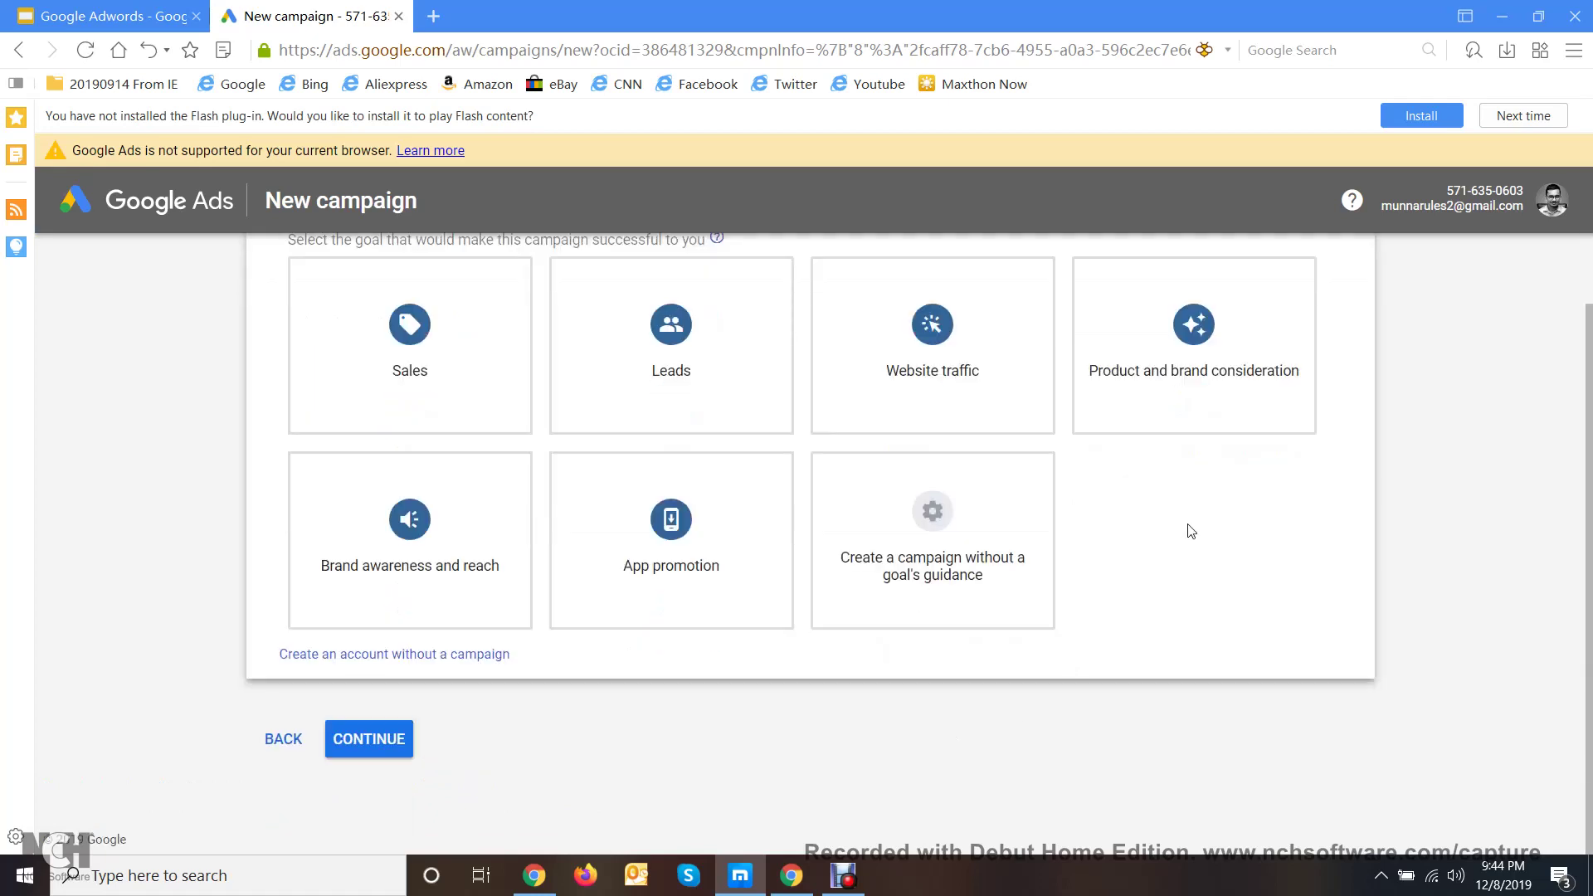
scroll(1188, 529, up, 1)
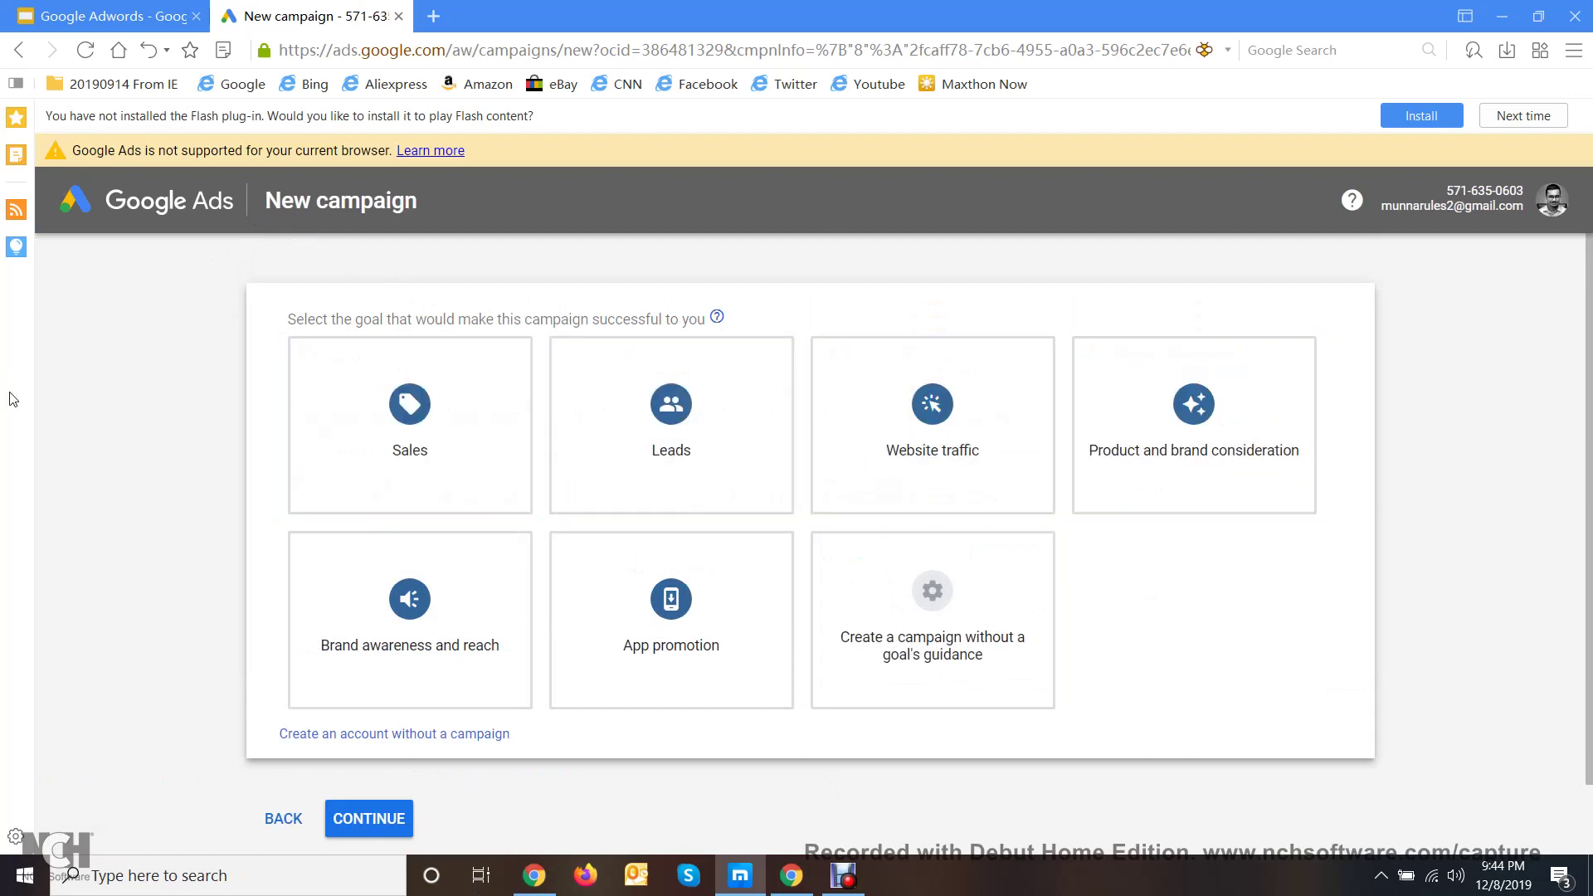
scroll(186, 498, down, 1)
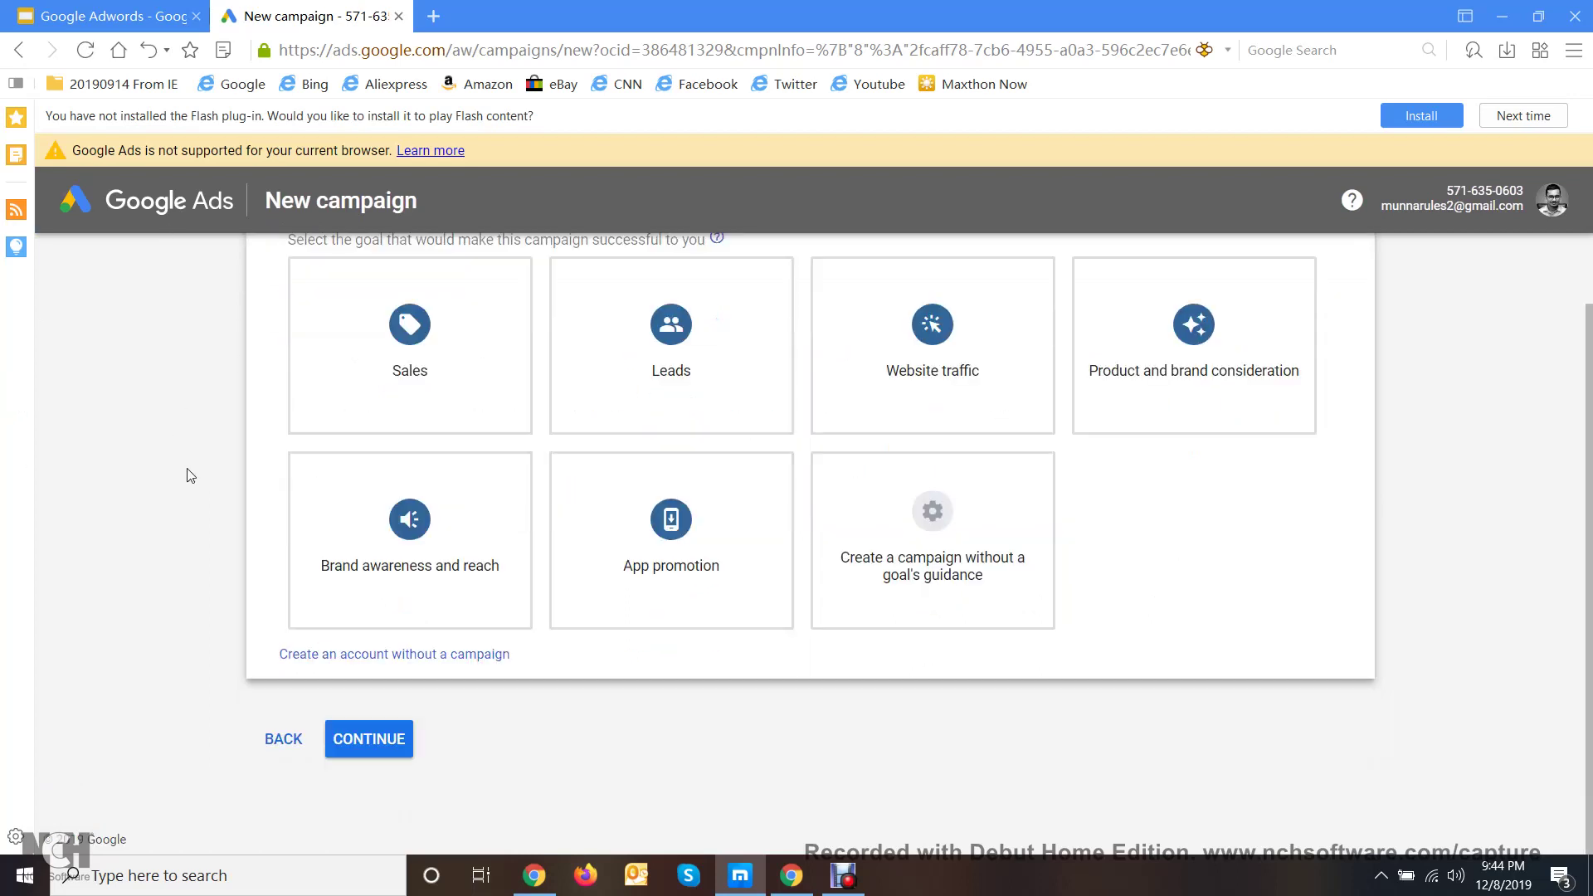
scroll(191, 477, up, 1)
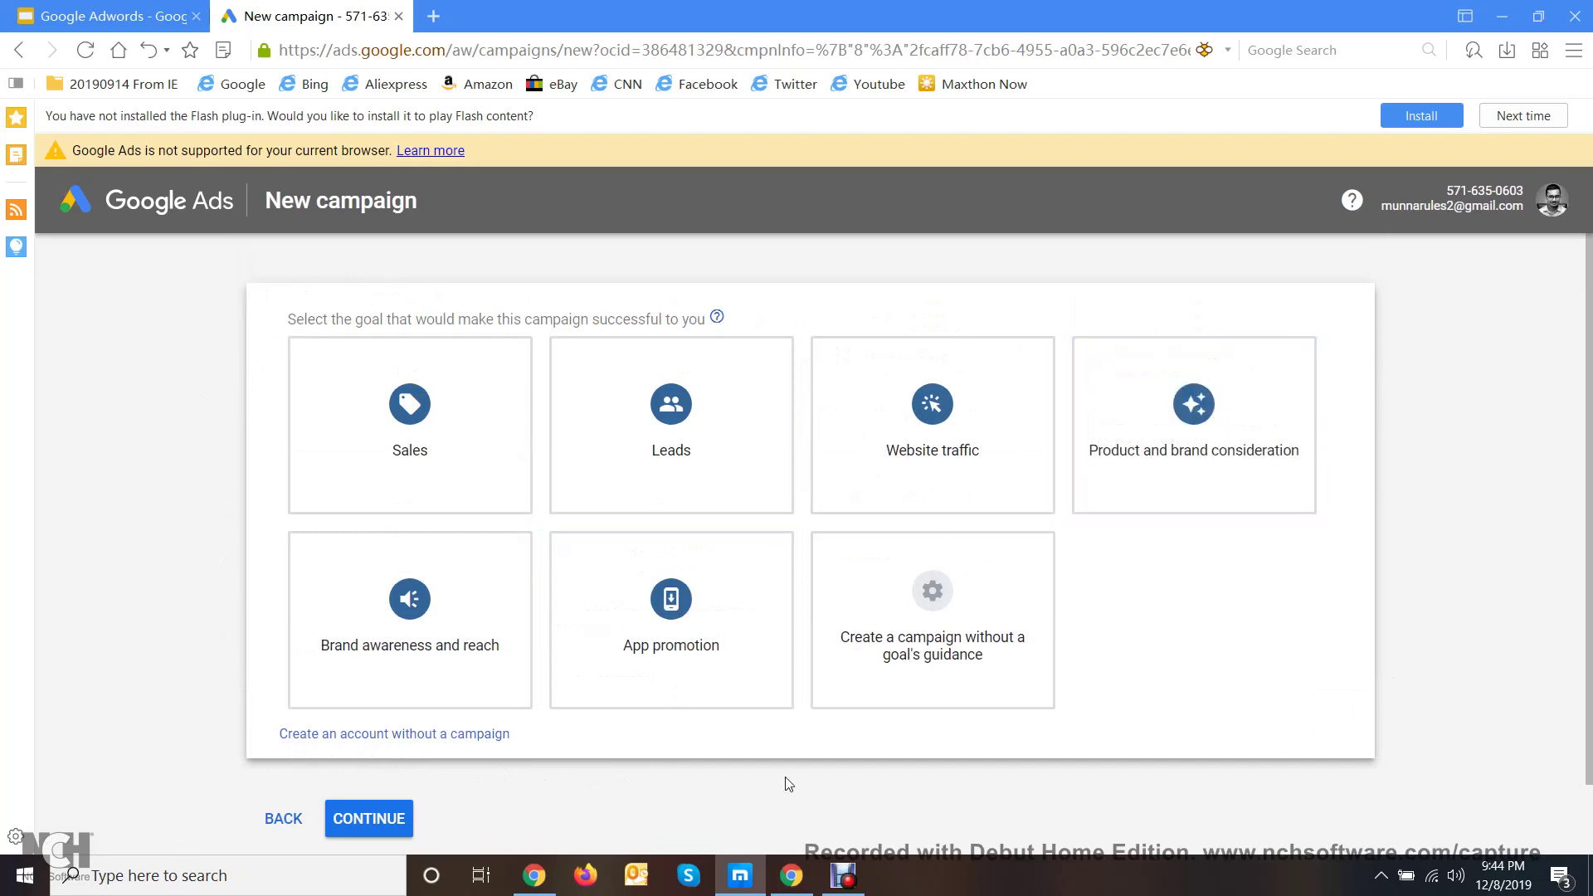
click(449, 741)
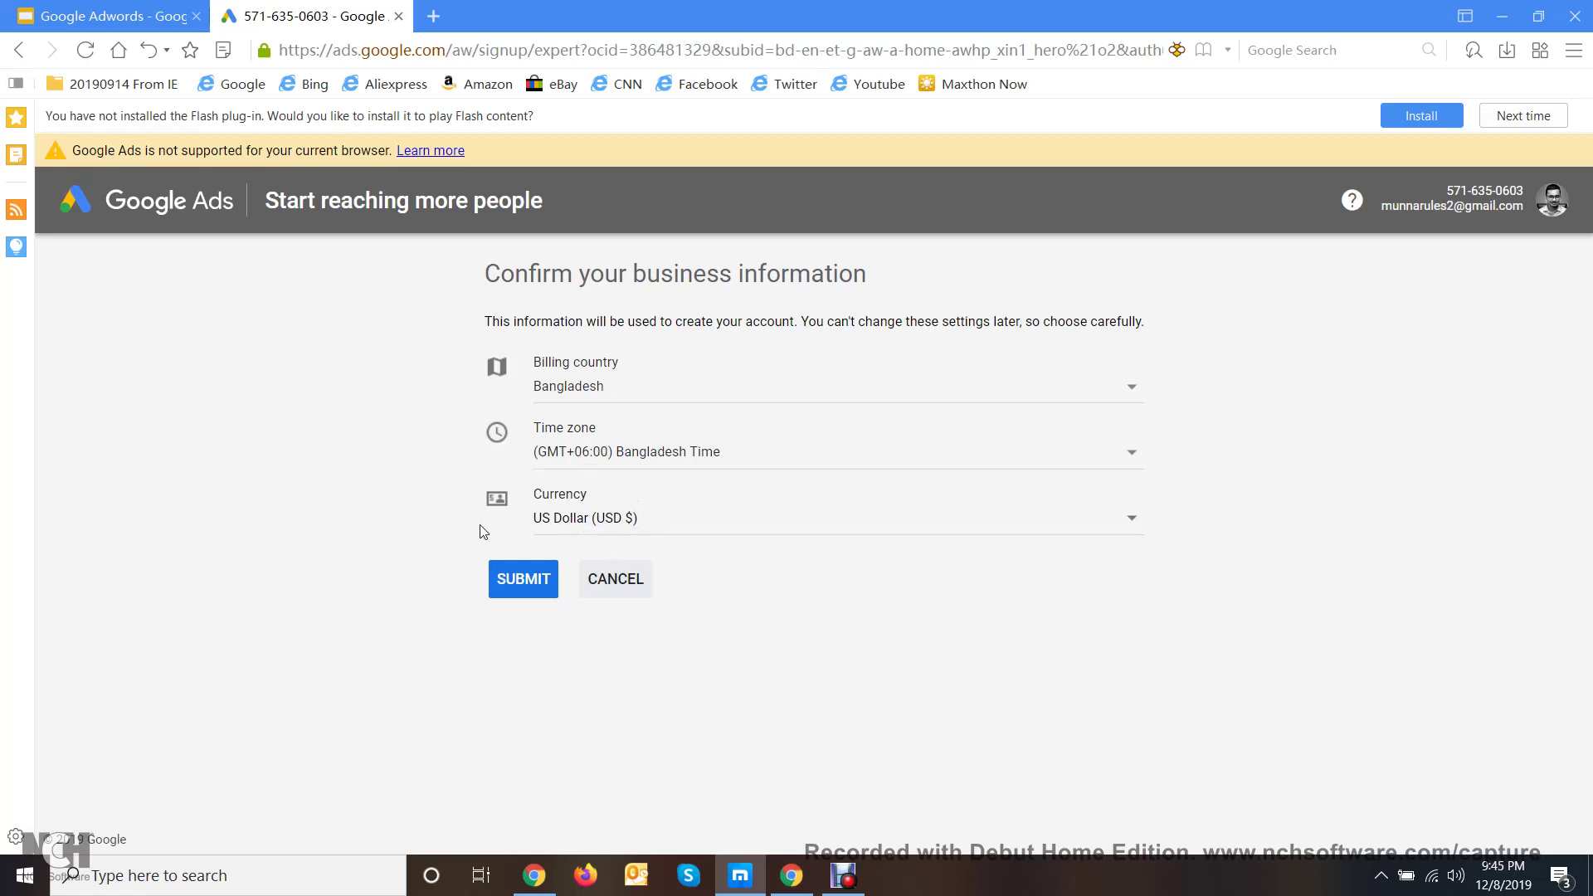
click(542, 594)
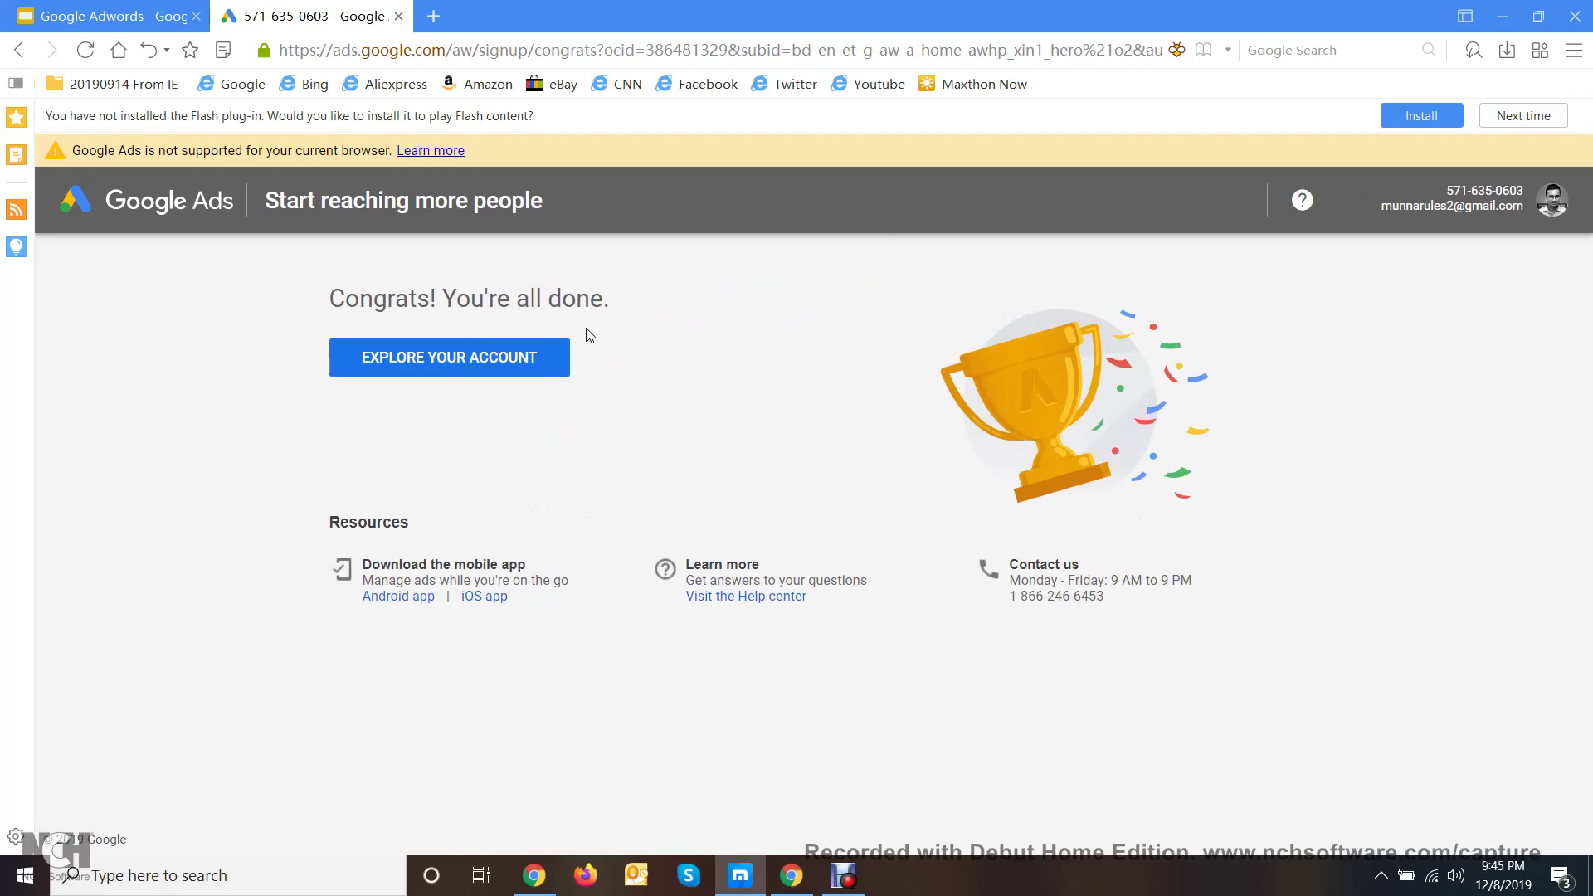
- Go to the new account's overview and open Discover new keywords in Keyword Planner
click(421, 371)
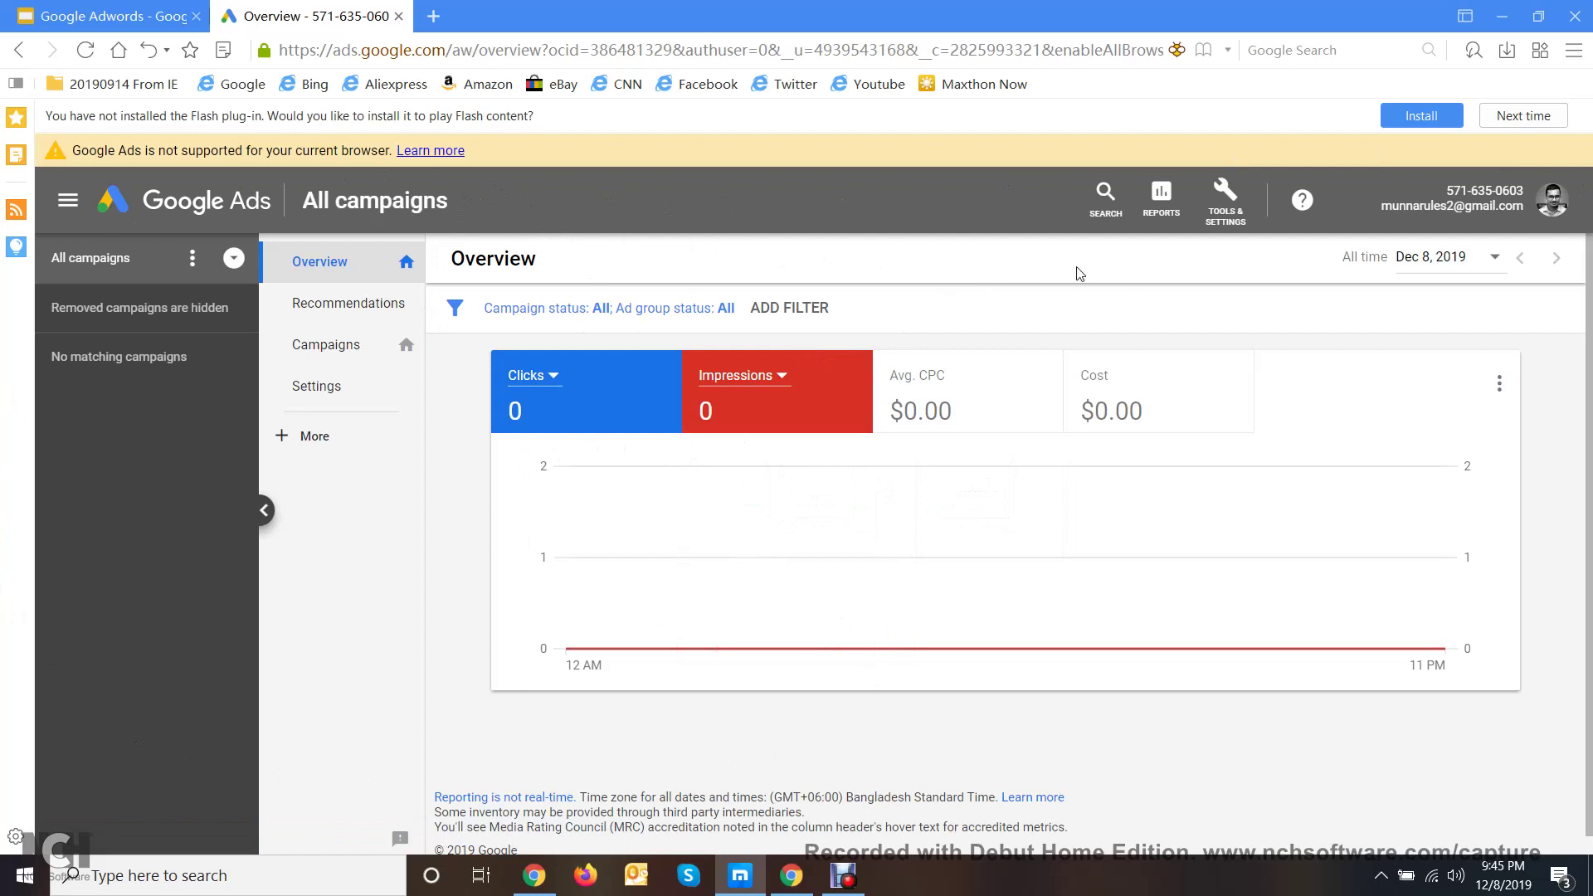
click(1229, 226)
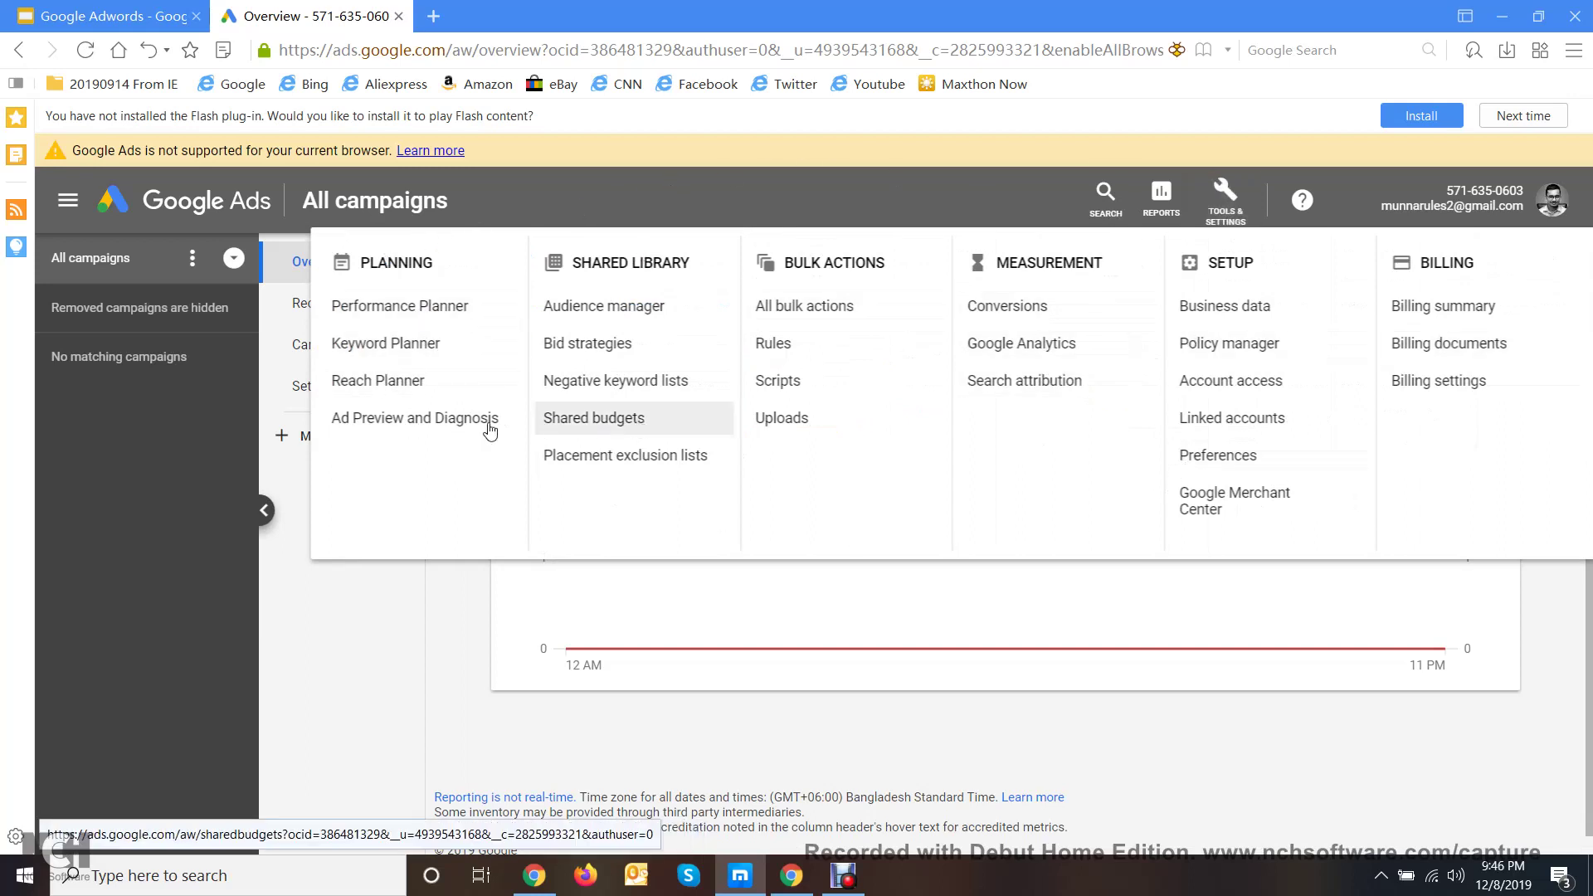
click(414, 355)
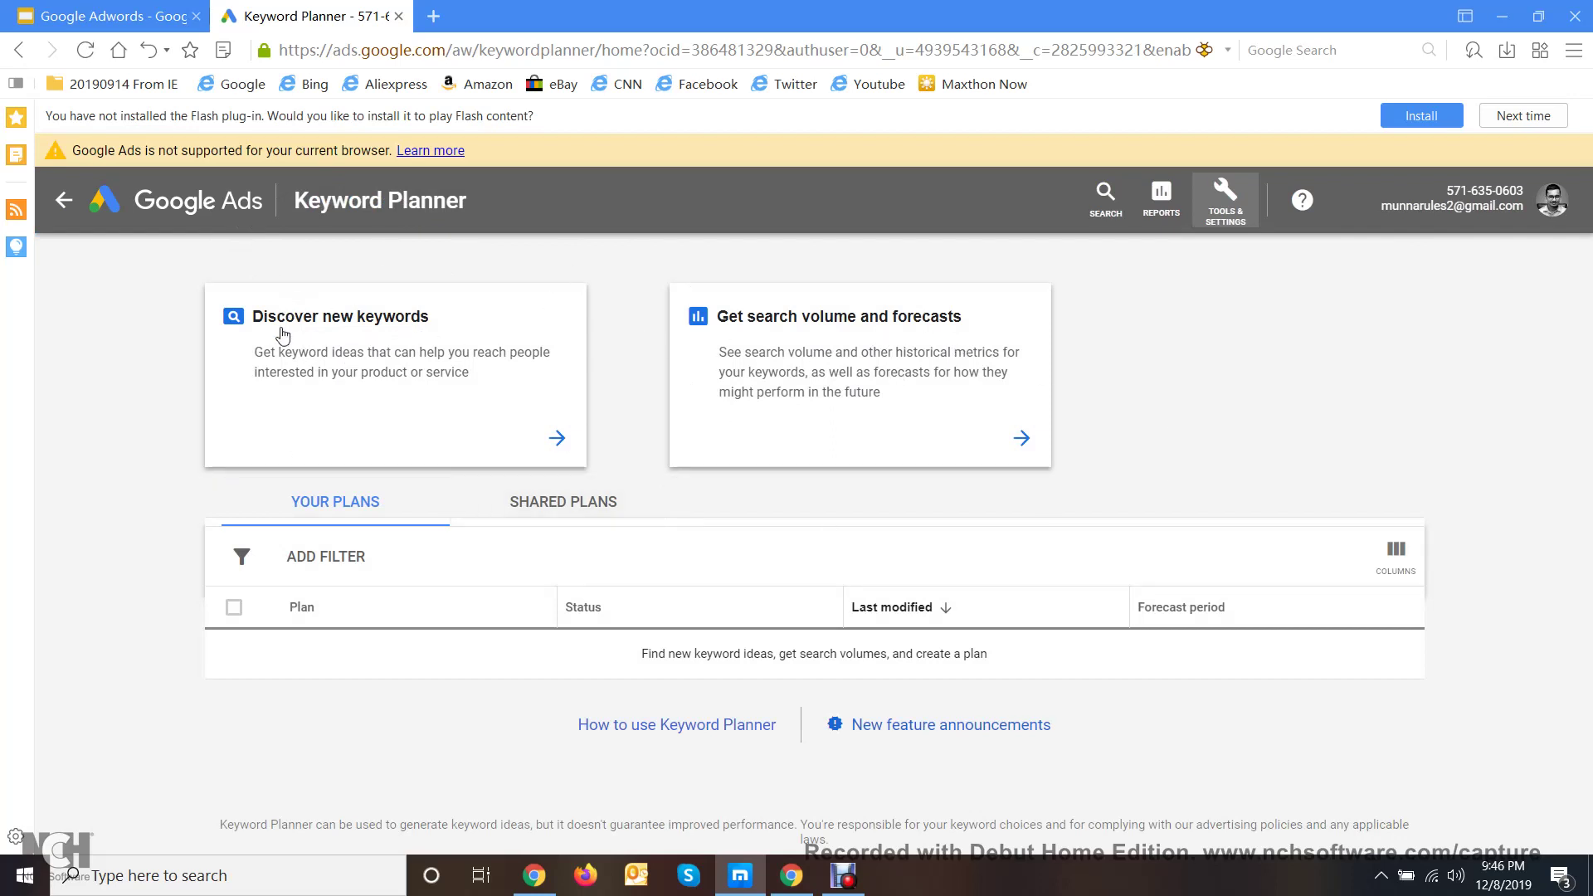
click(558, 442)
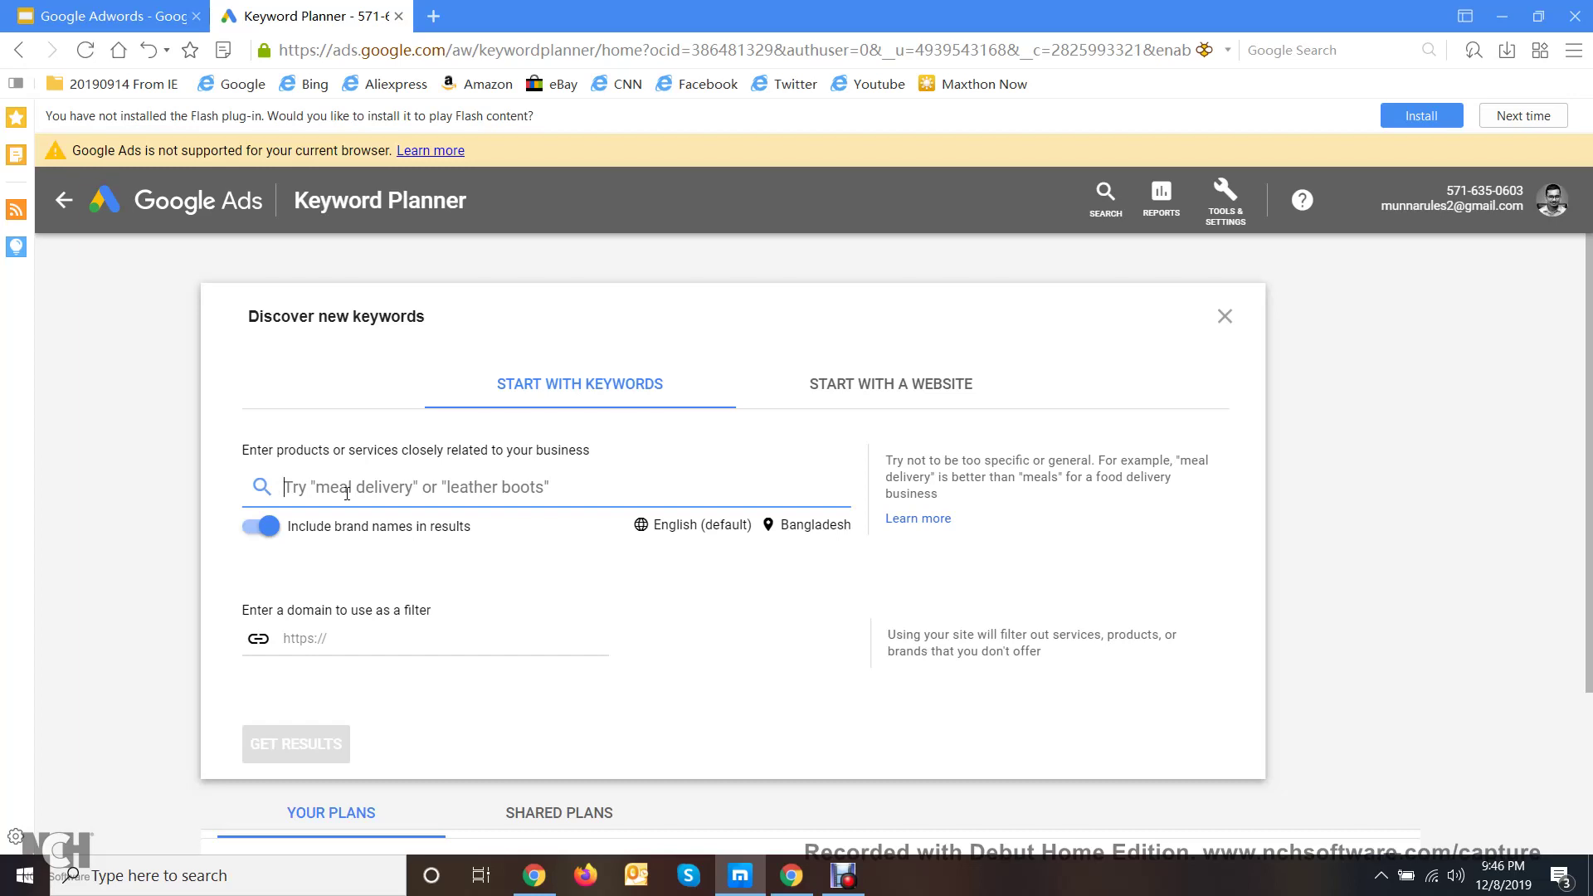
text(f)
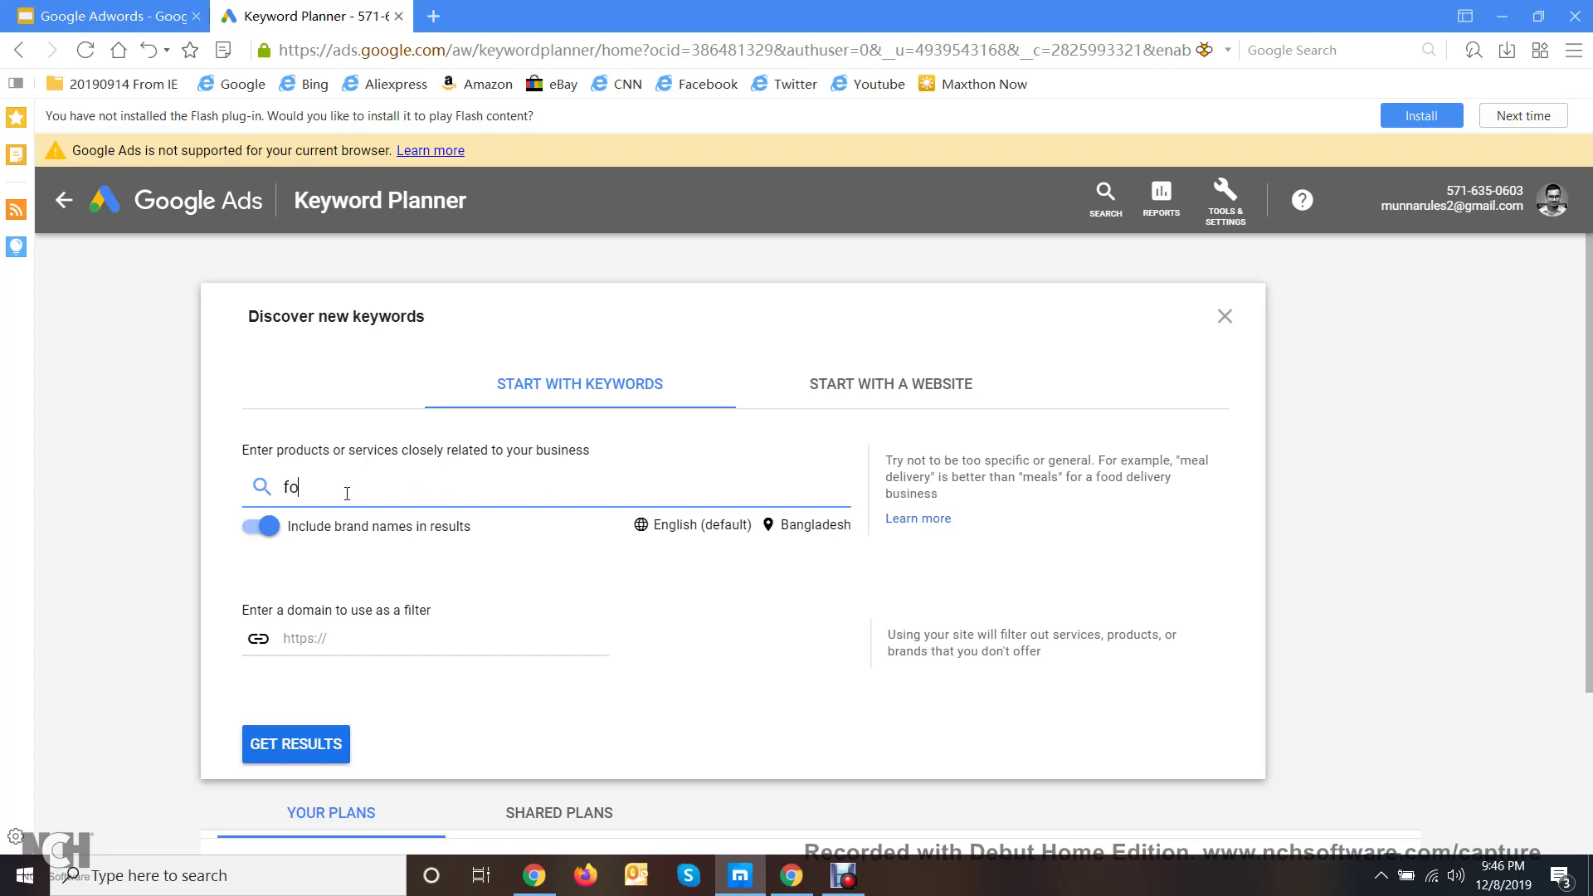
key(BackSpace)
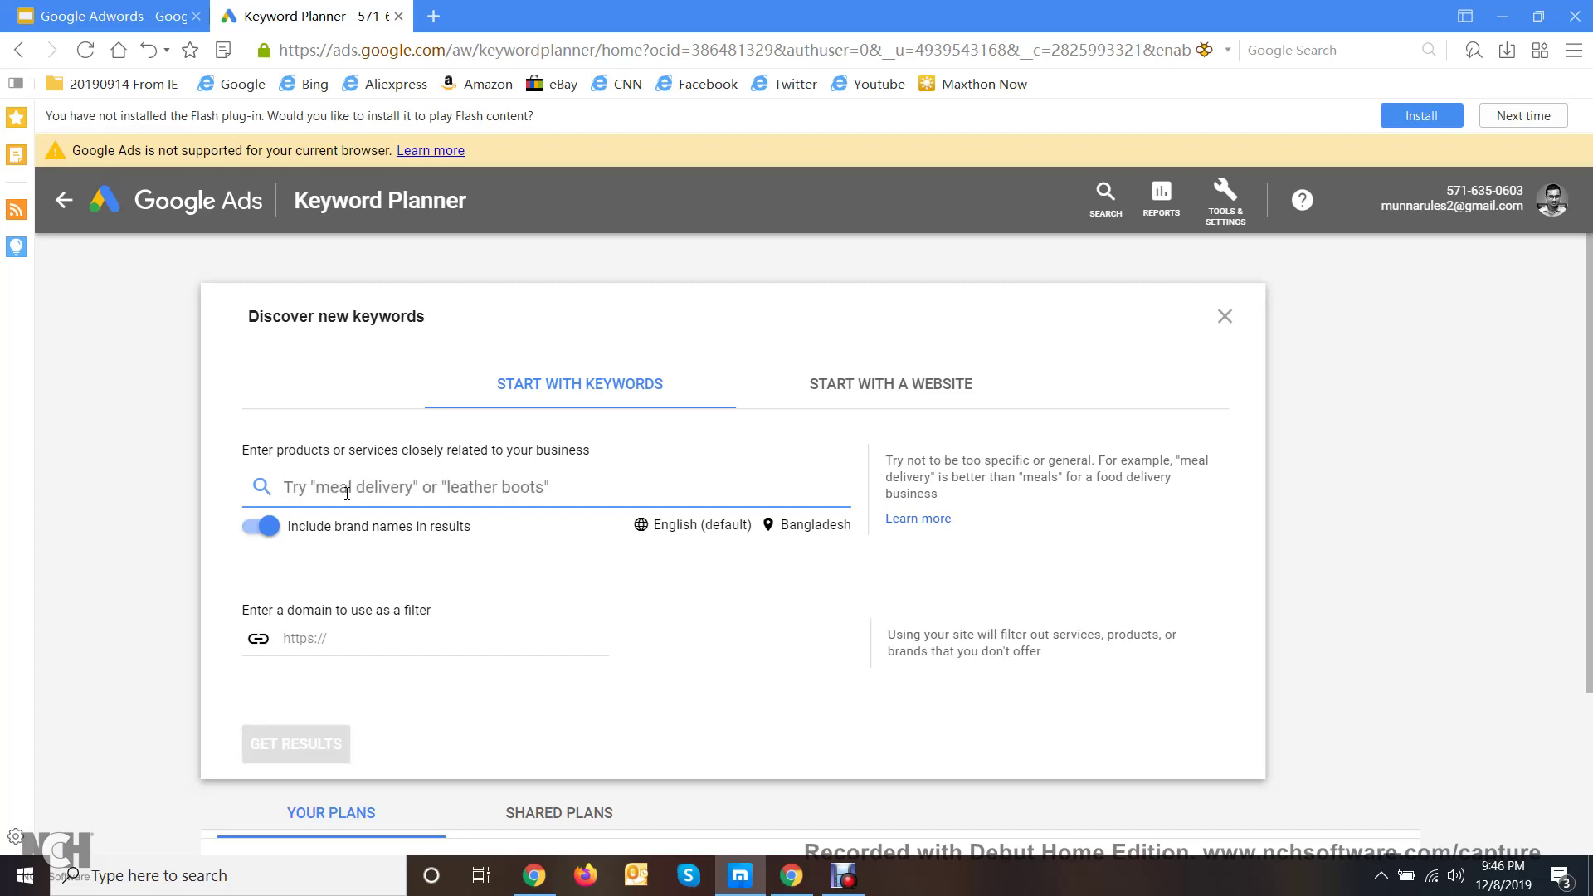
text(b)
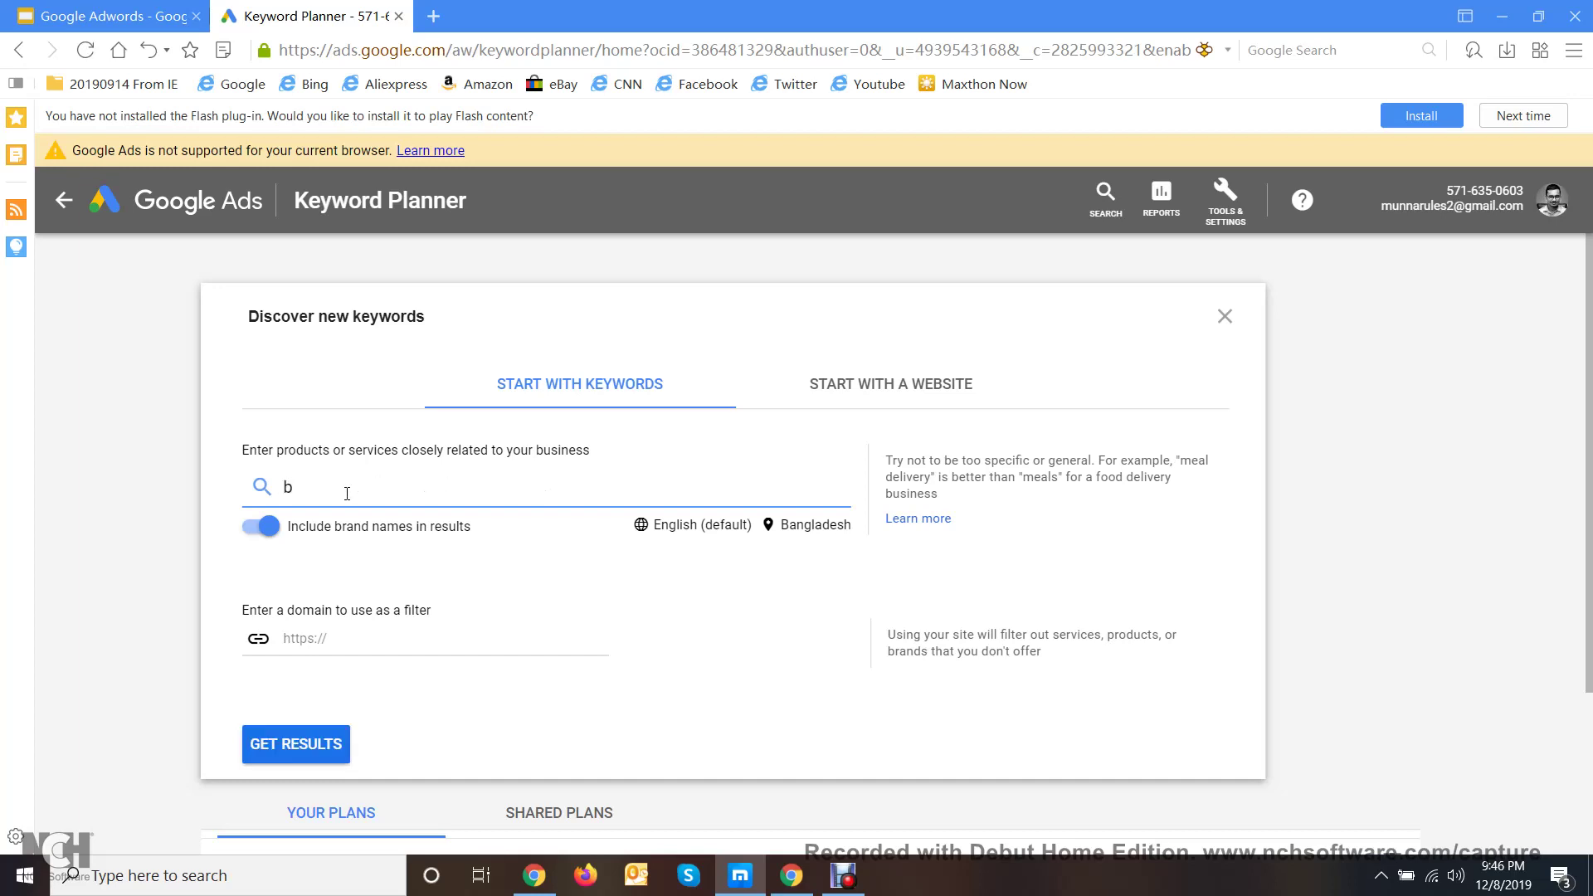
text(lac)
key(BackSpace)
key(BackSpace)
key(BackSpace)
key(BackSpace)
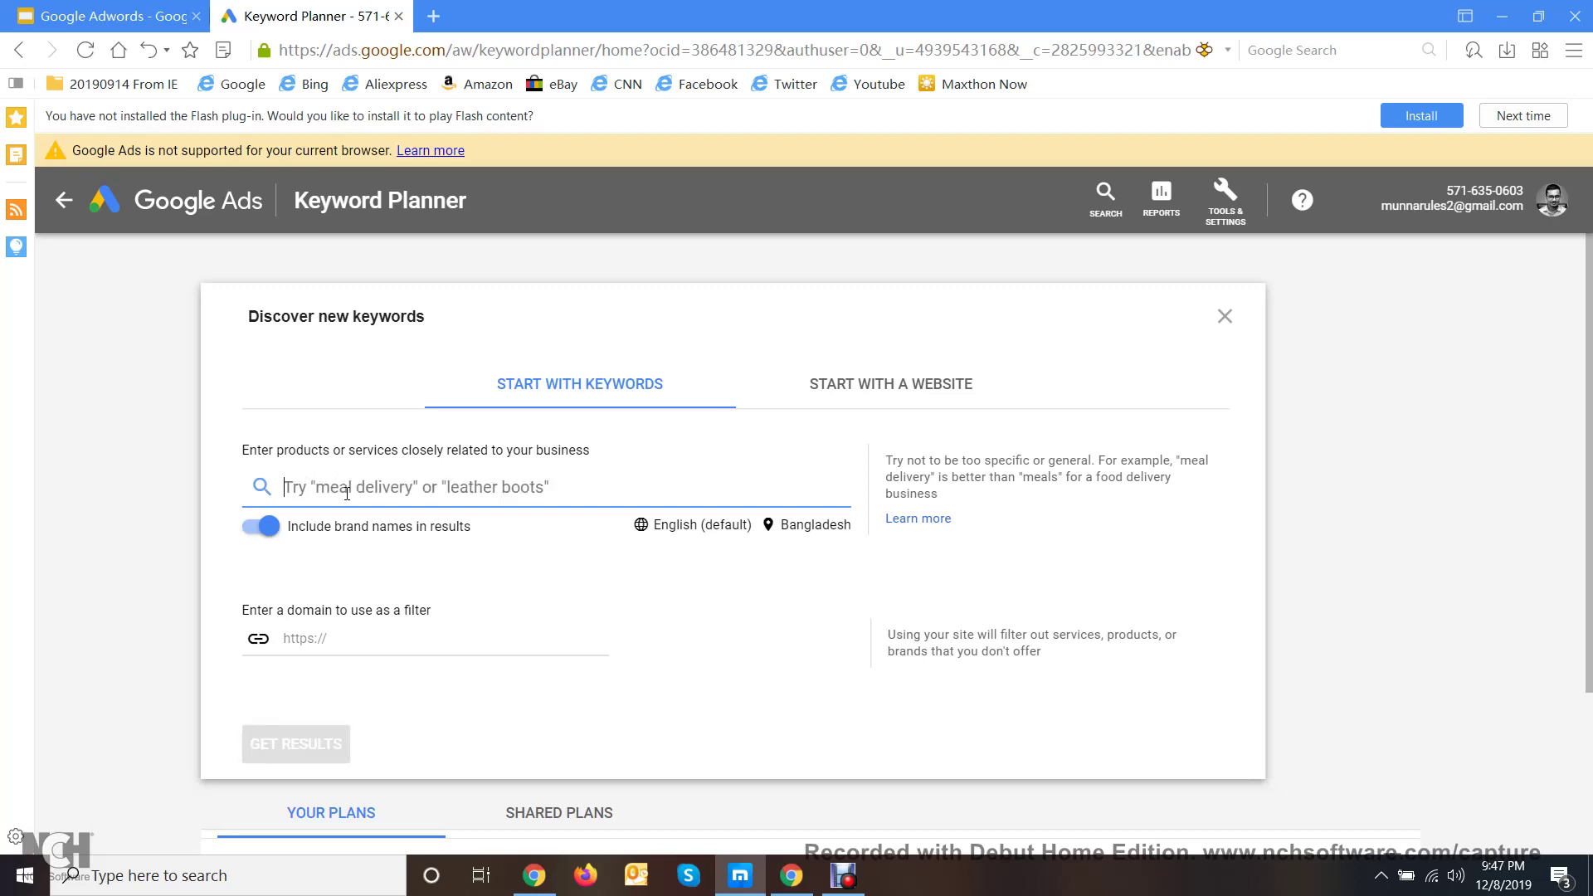
- Get keyword ideas for "winter cloth" in English for Bangladesh, with brand names included
text(winter )
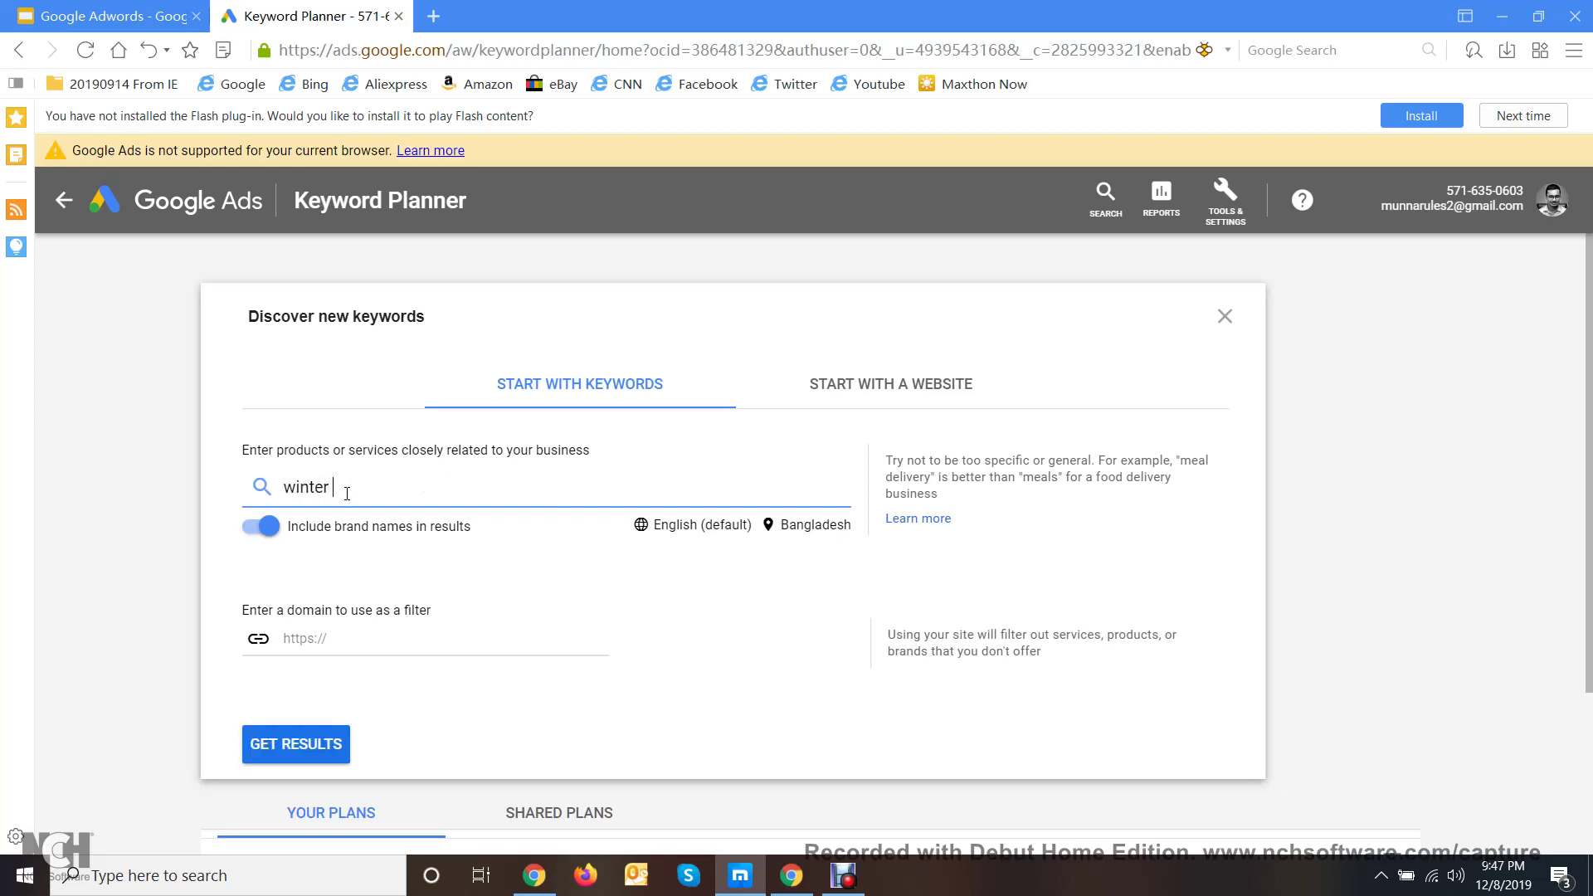
text(hodie)
key(BackSpace)
key(BackSpace)
key(BackSpace)
key(BackSpace)
key(BackSpace)
key(BackSpace)
text(cloth)
click(298, 752)
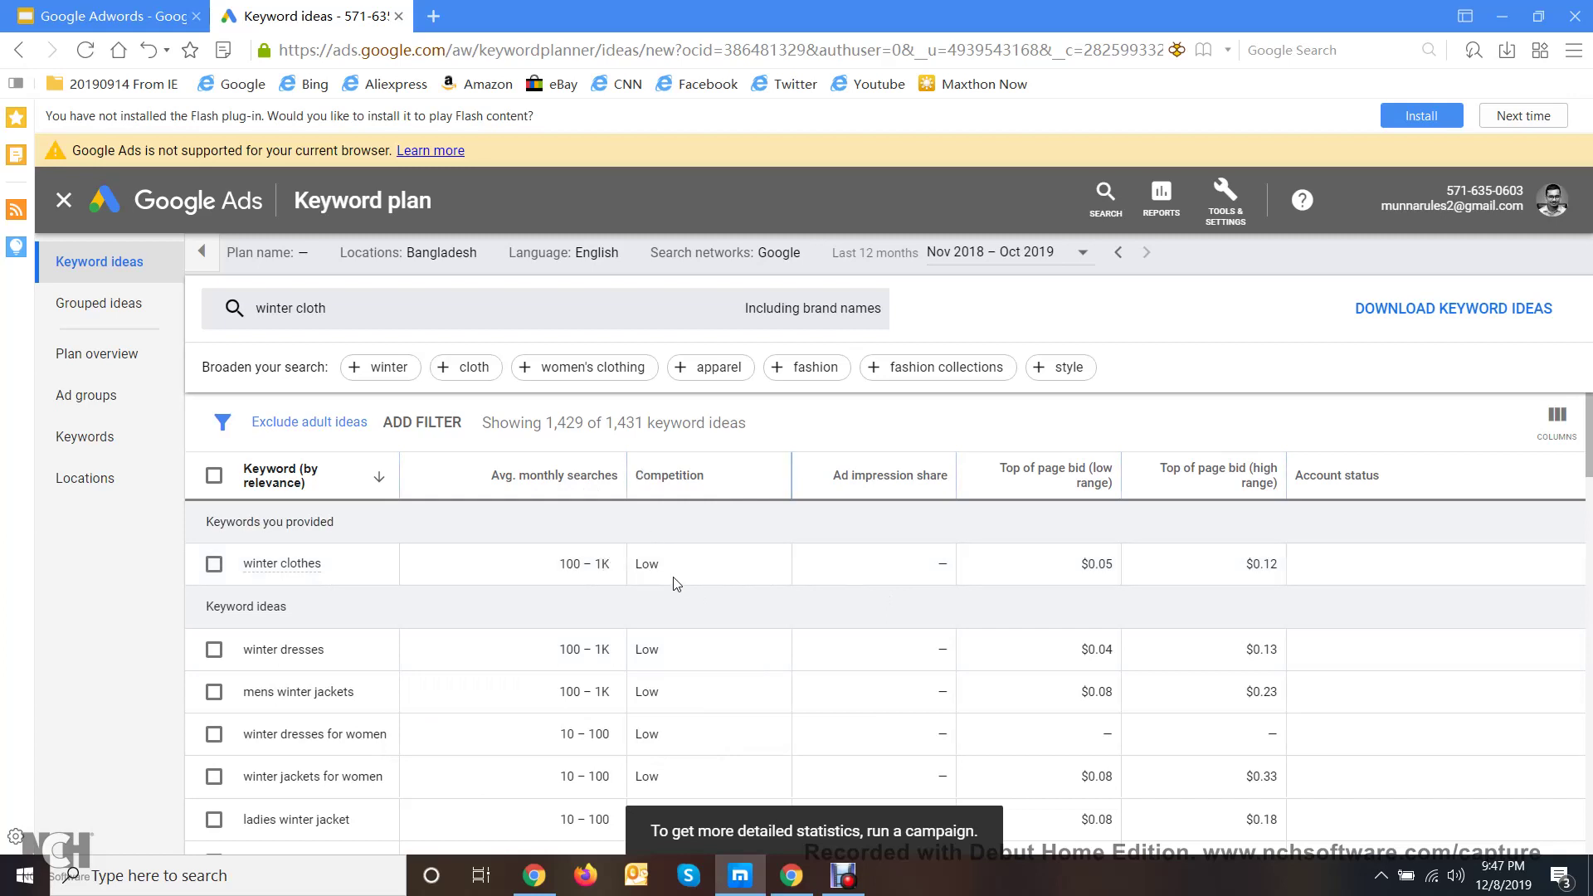
mouse_move(1047, 492)
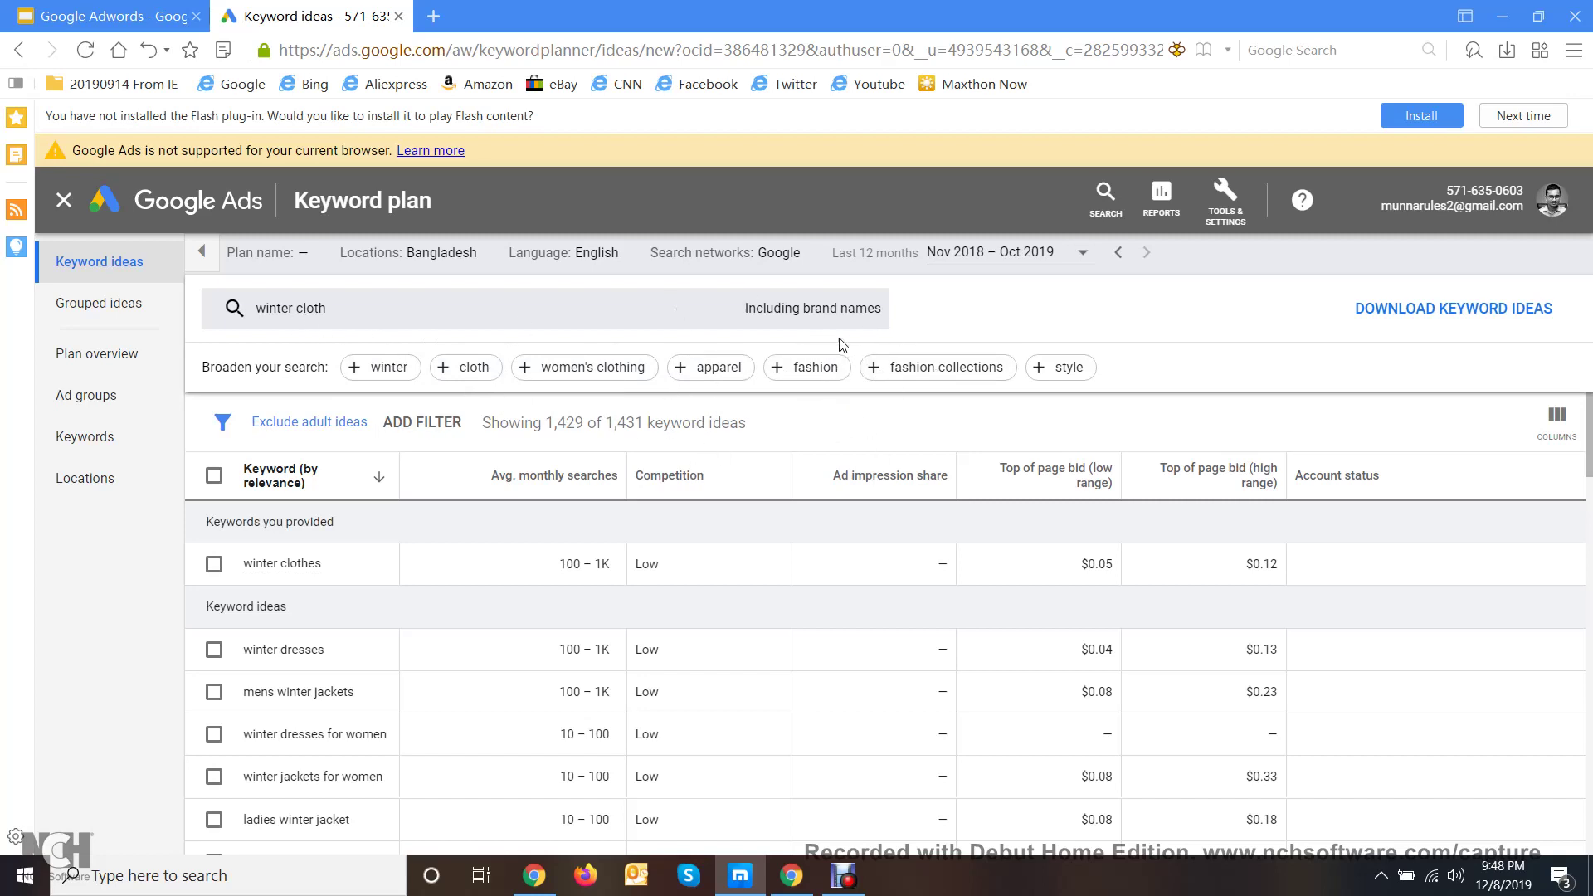
- Broaden the keyword search with "fashion collections" and get the updated keyword ideas
click(911, 369)
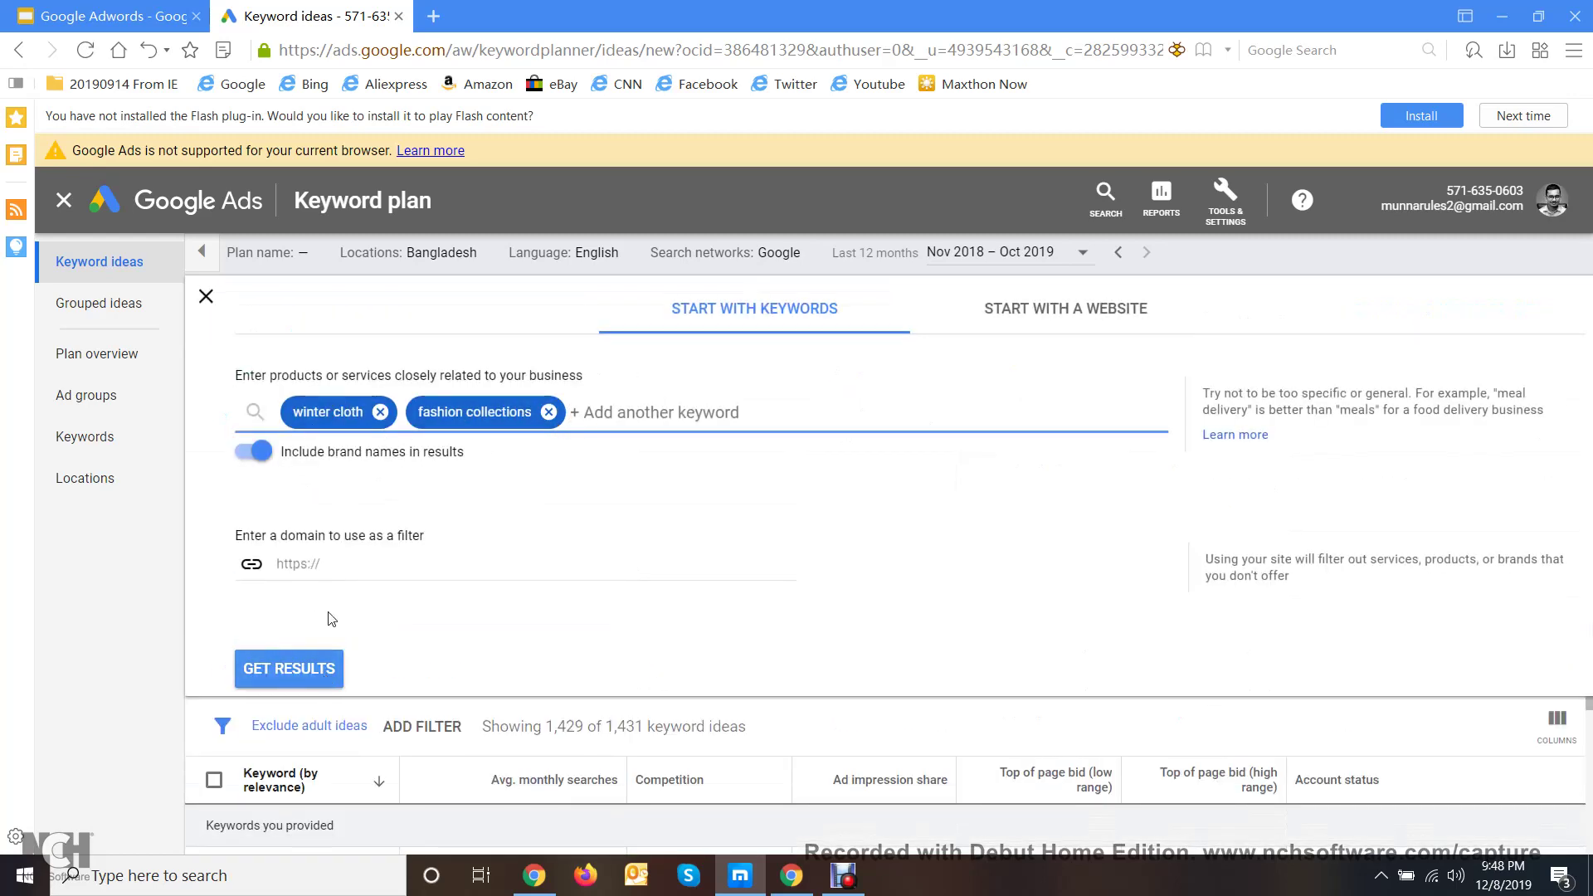
click(325, 684)
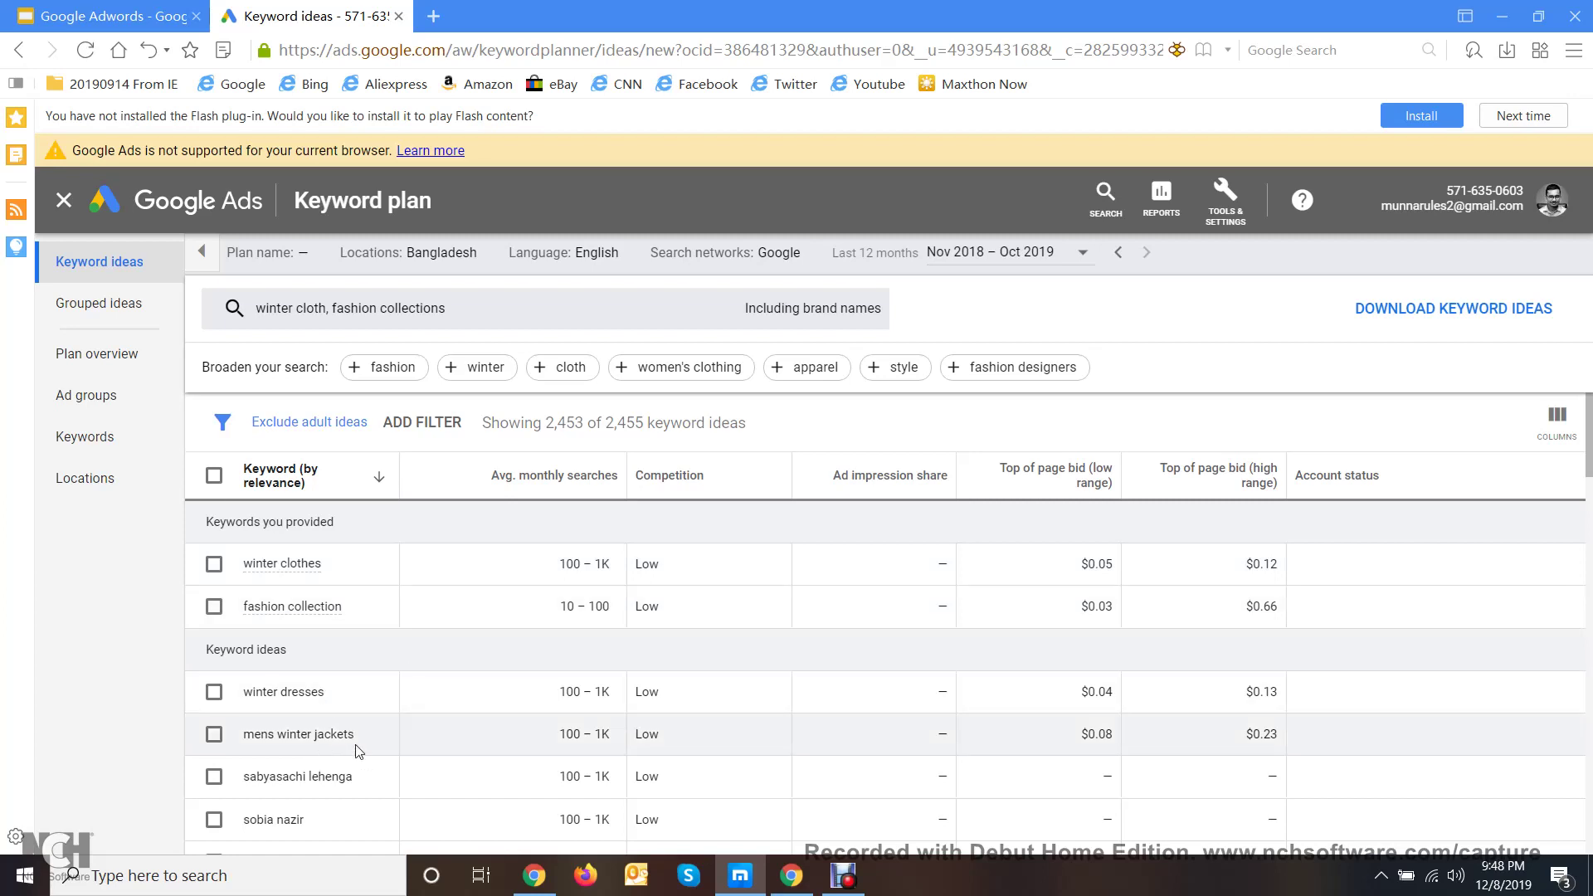
- Examine the keyword ideas with their average monthly searches, competition and top-of-page bid ranges
scroll(356, 756, down, 2)
scroll(356, 756, down, 4)
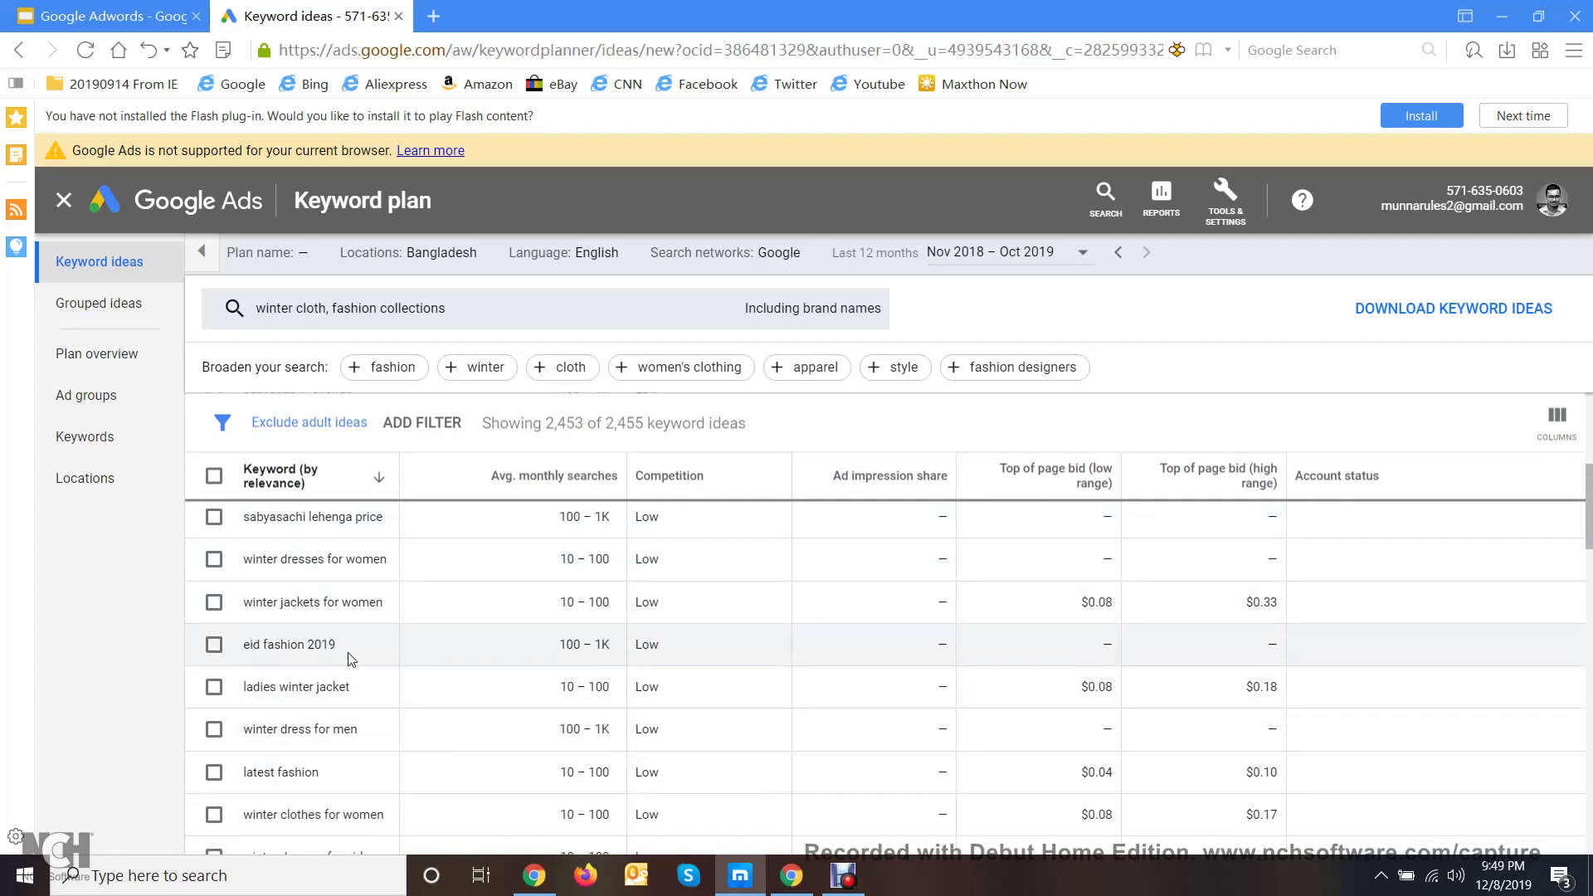
scroll(349, 664, down, 10)
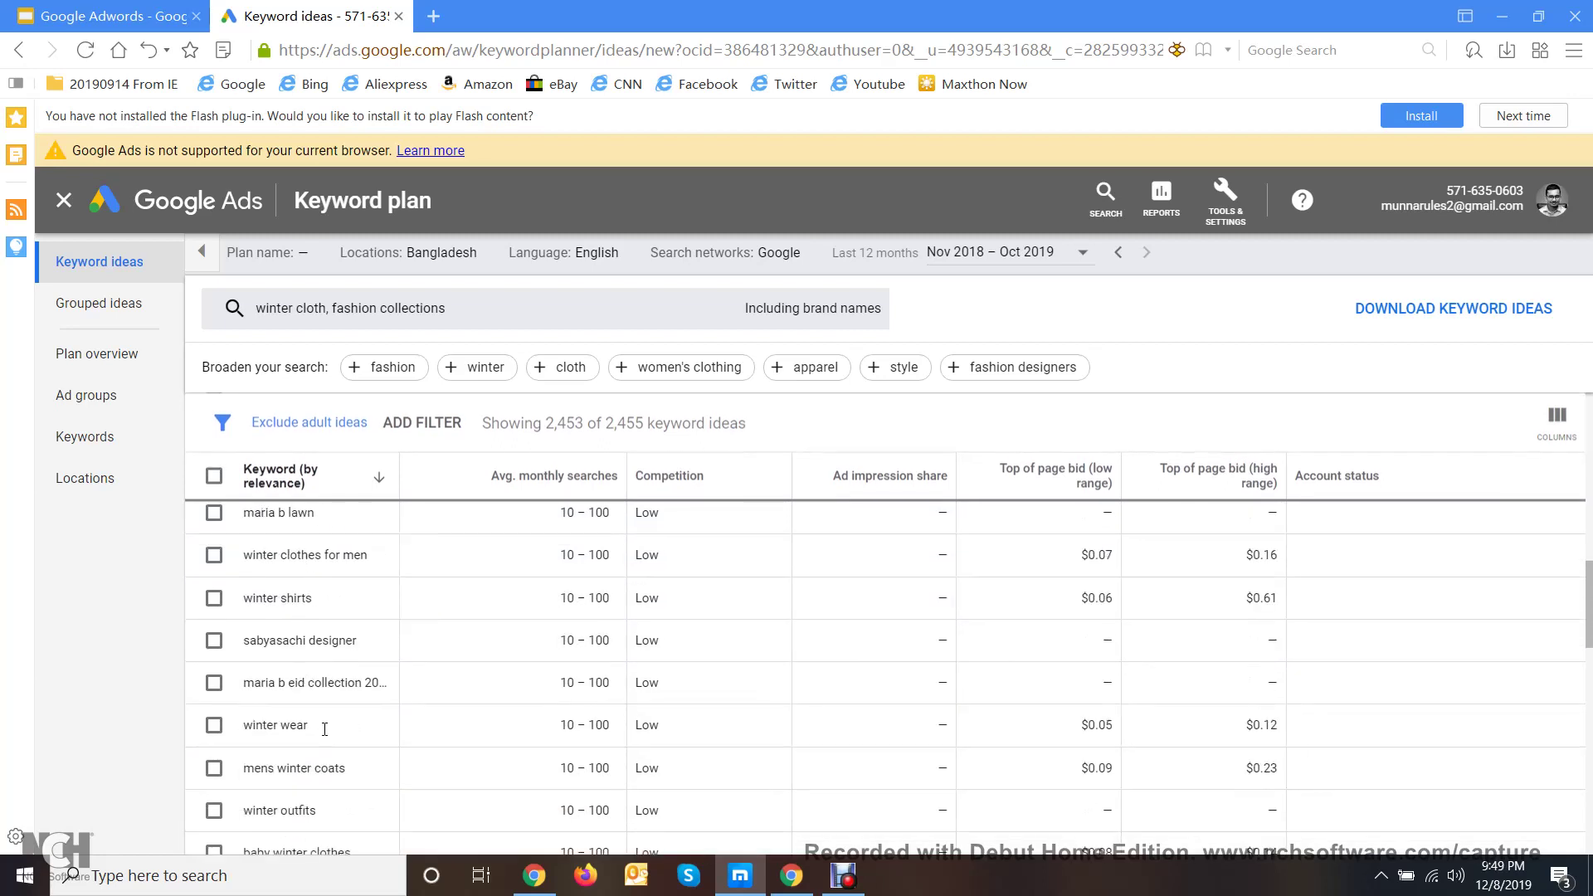
scroll(328, 734, down, 3)
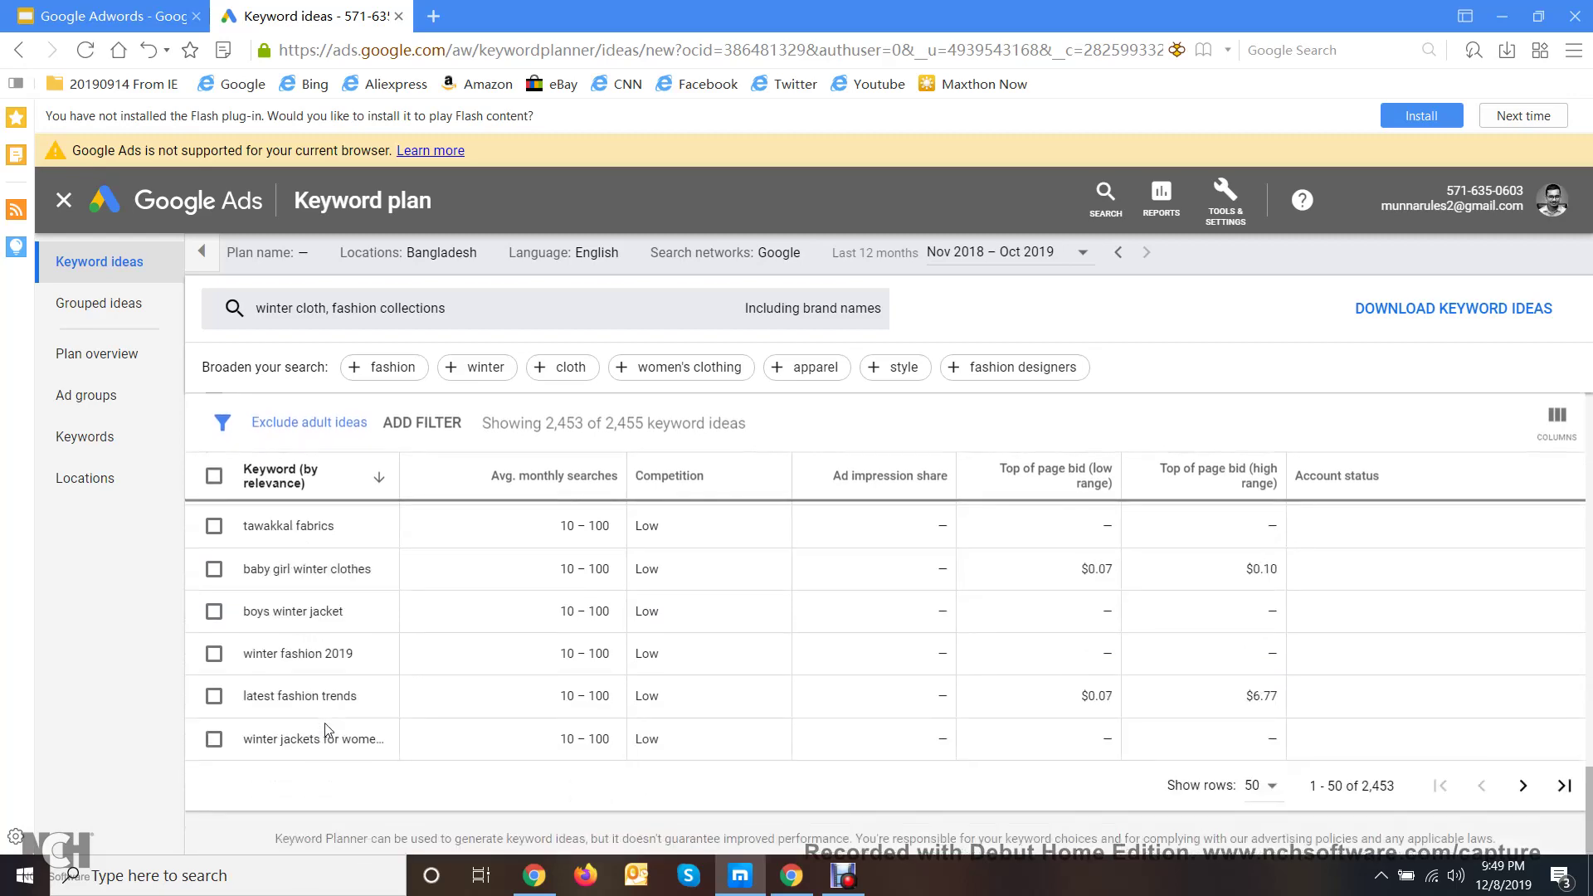
scroll(328, 730, up, 15)
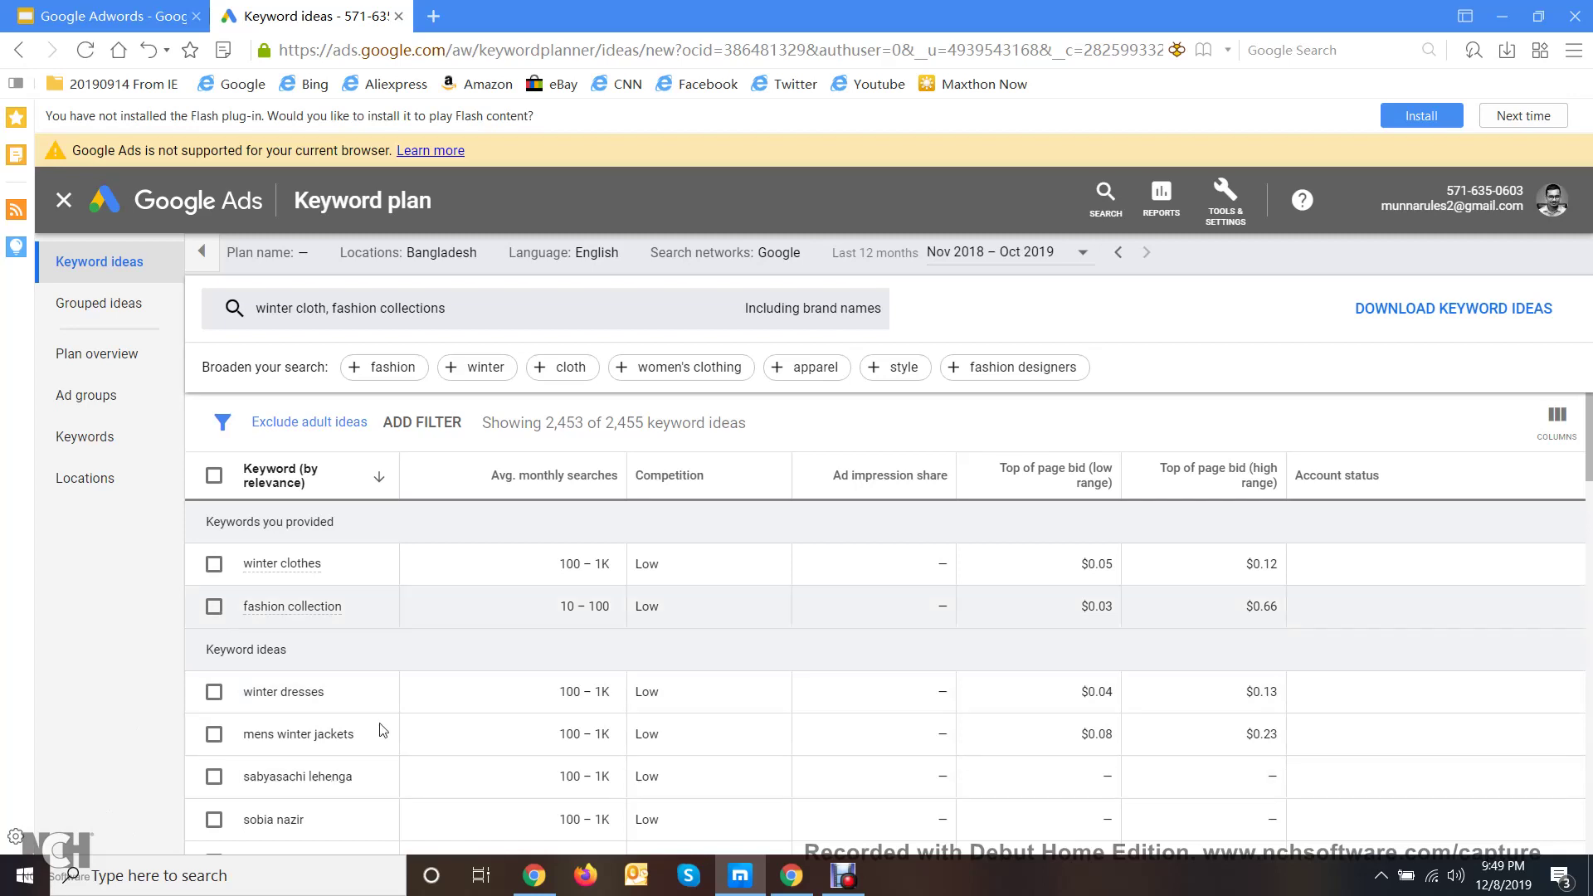
scroll(385, 730, down, 10)
scroll(1064, 662, up, 5)
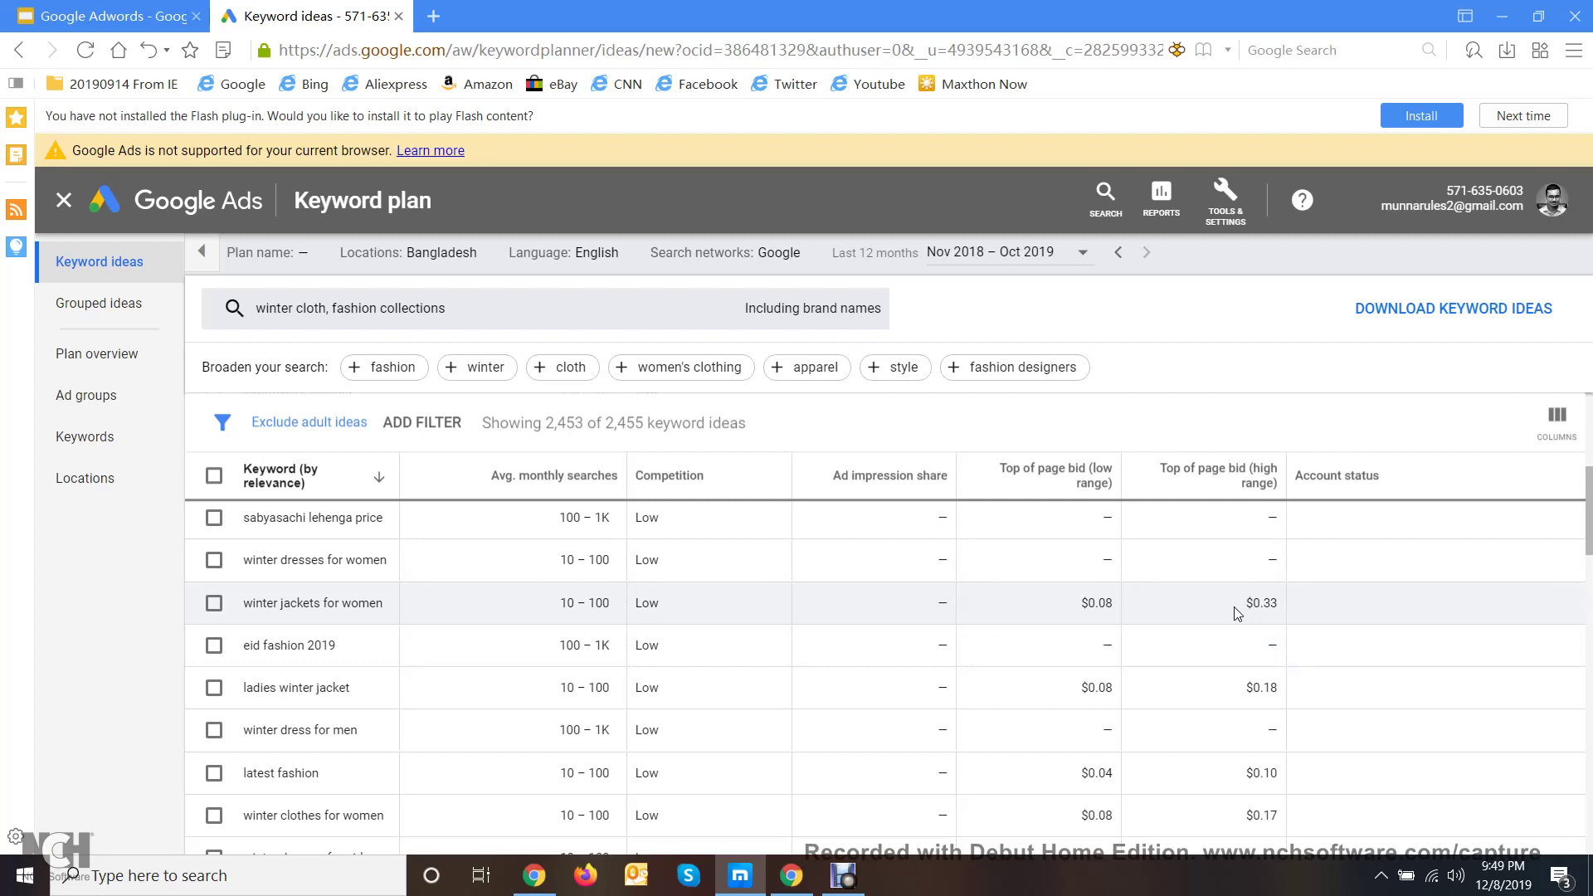
scroll(1167, 622, up, 3)
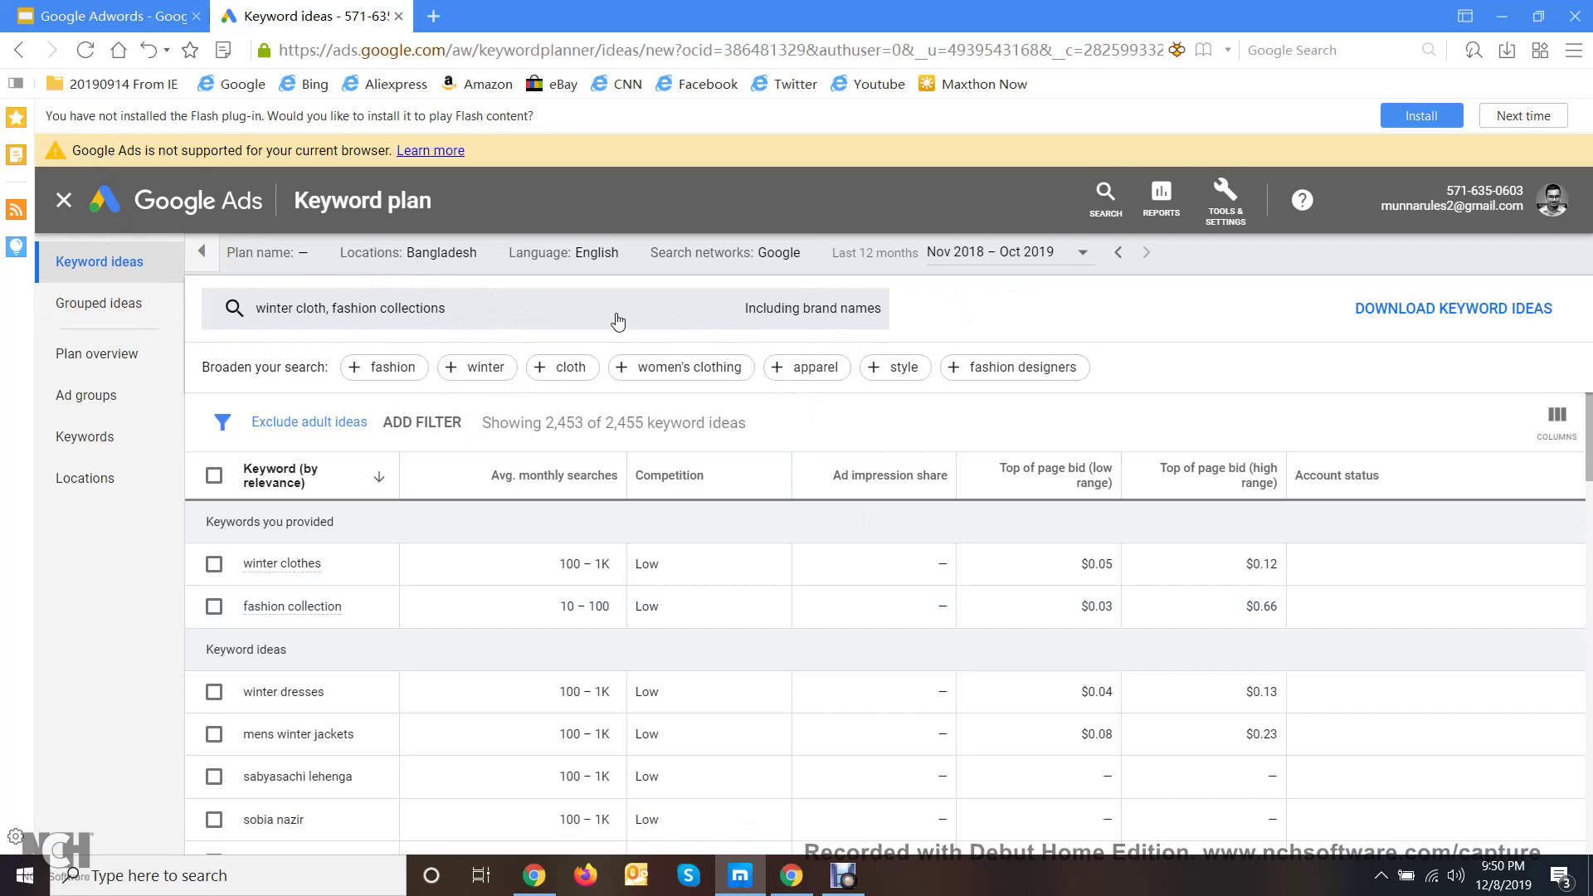
click(531, 315)
key(BackSpace)
key(BackSpace)
key(BackSpace)
key(BackSpace)
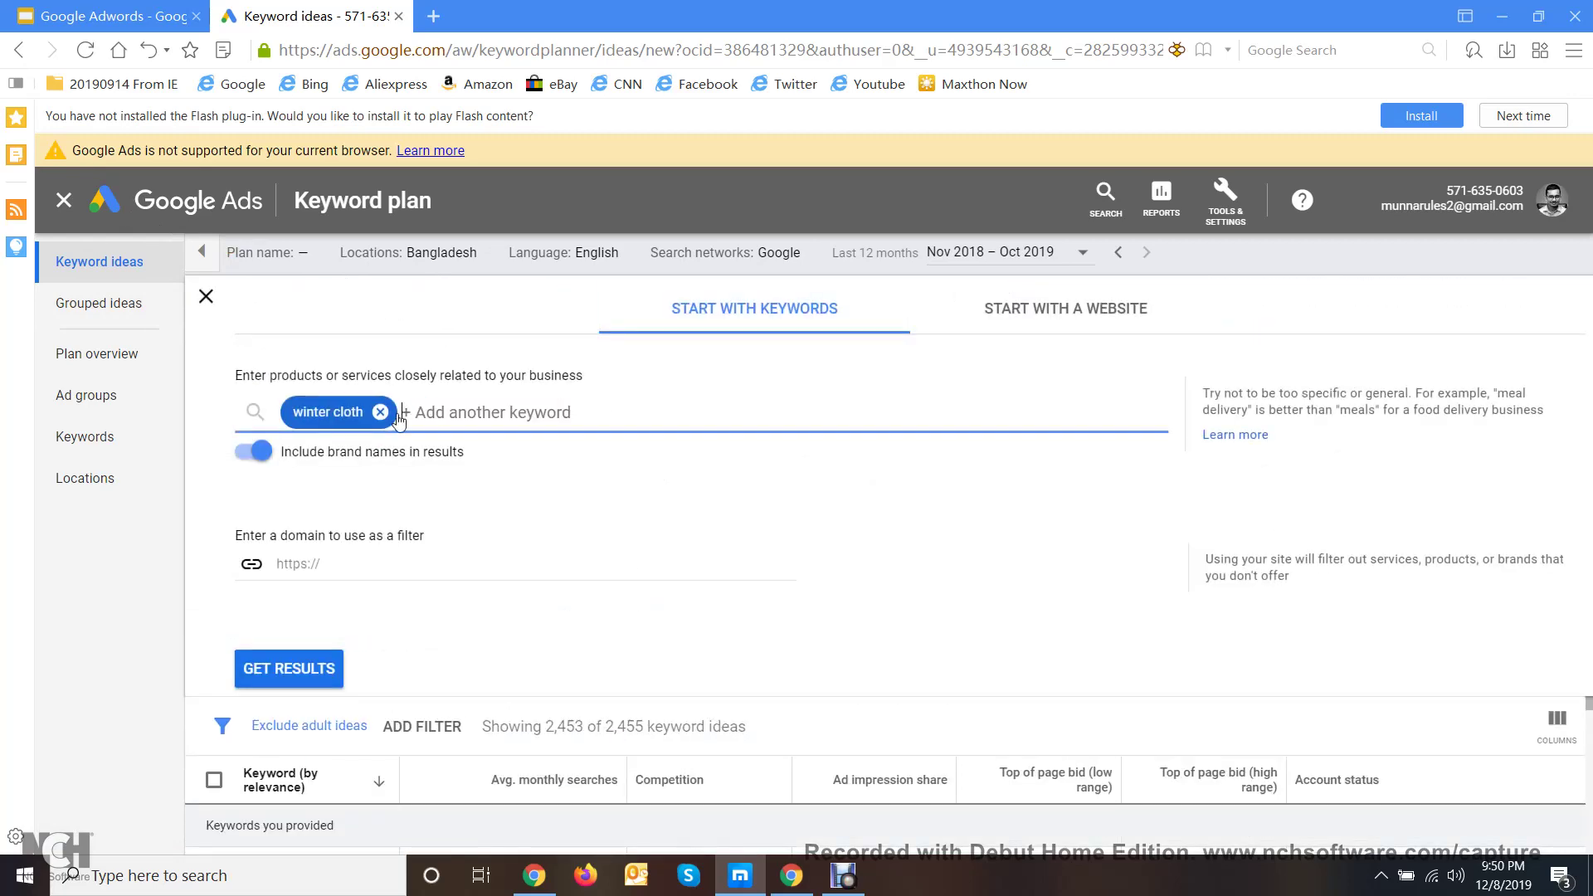
- Leave the keyword plan and Keyword Planner, and start a new campaign from the account's Campaigns page
click(65, 203)
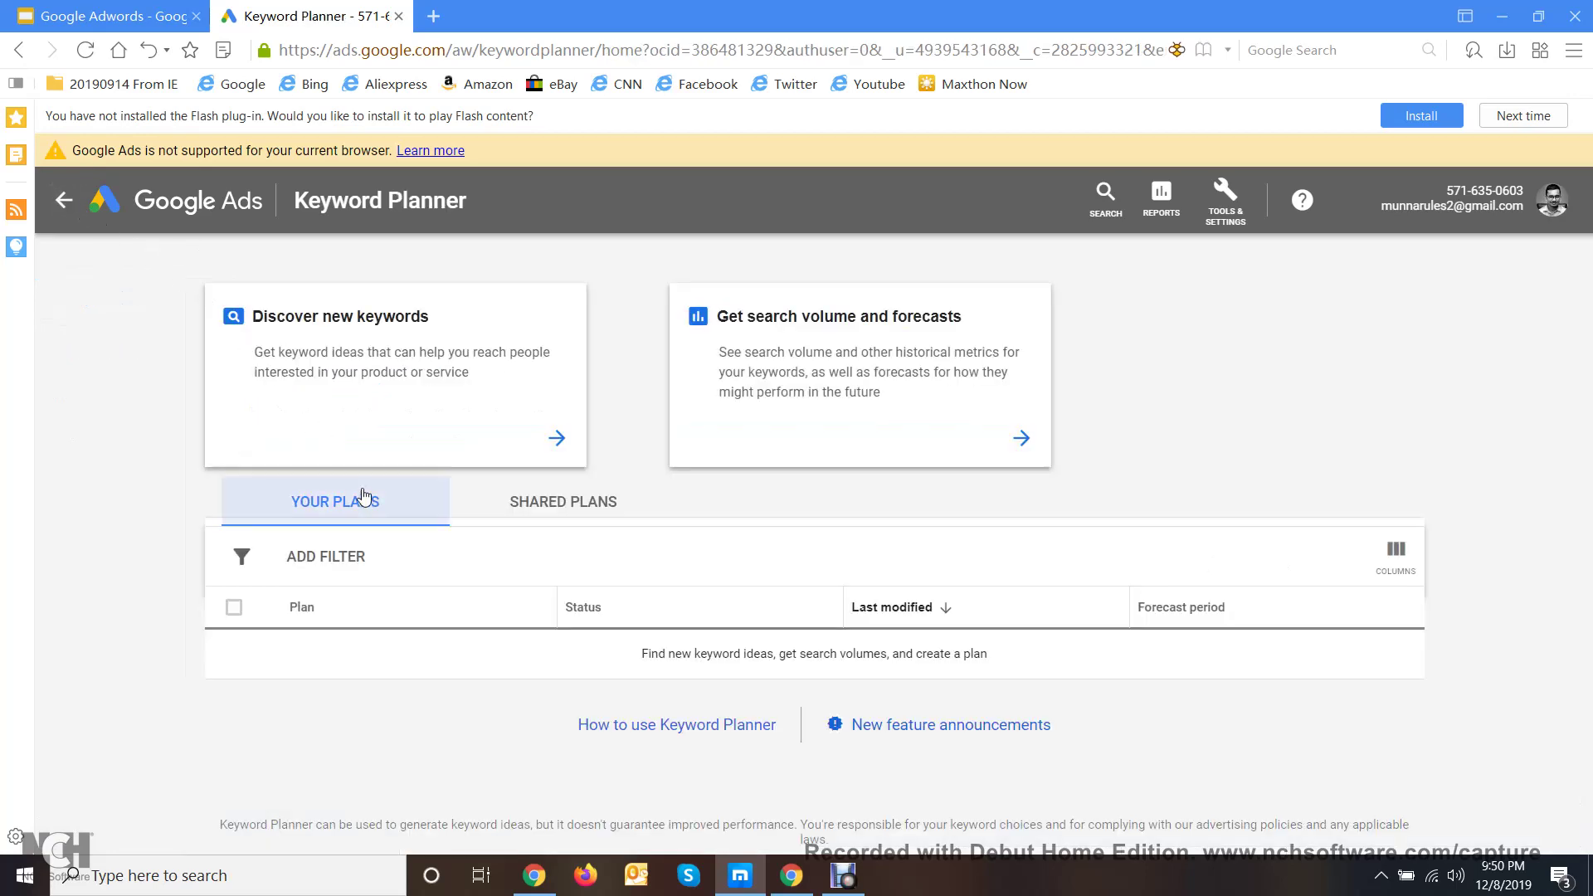
click(67, 206)
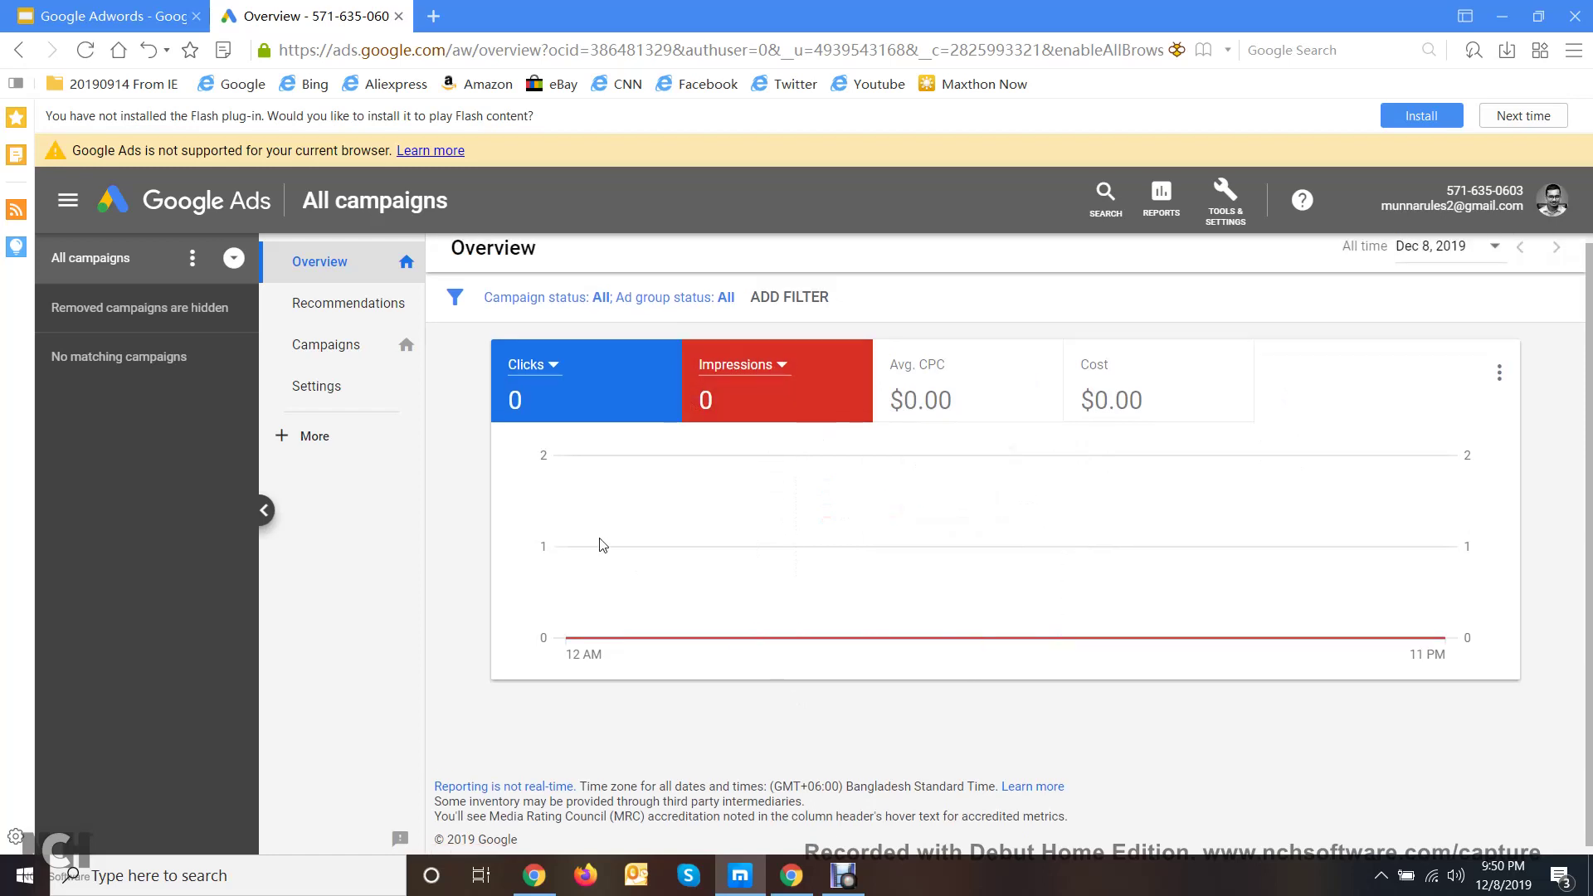
click(333, 348)
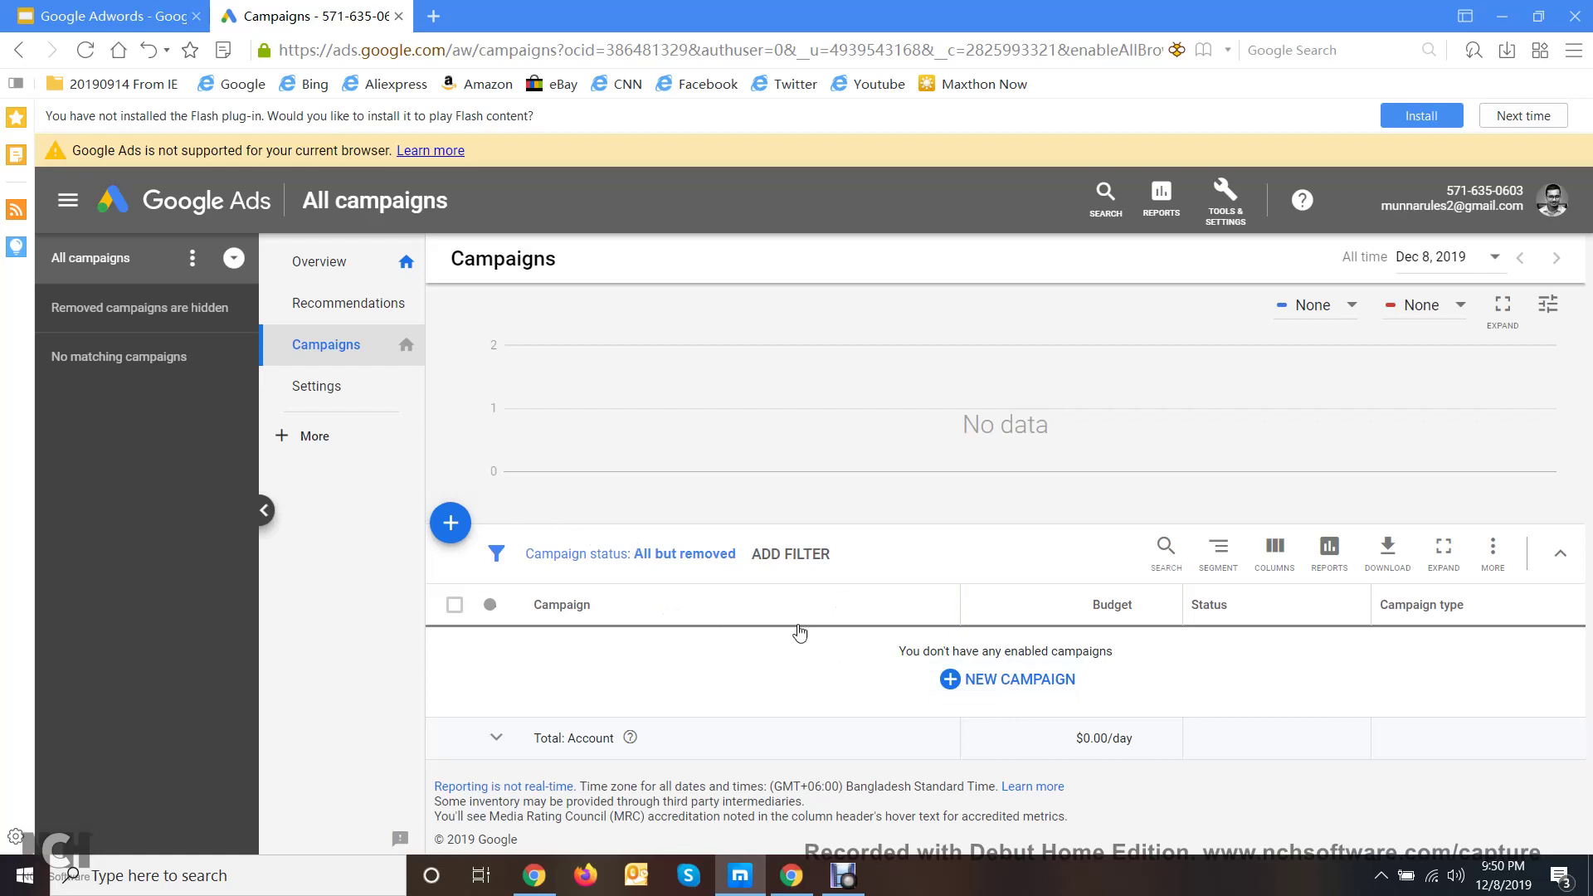
click(453, 523)
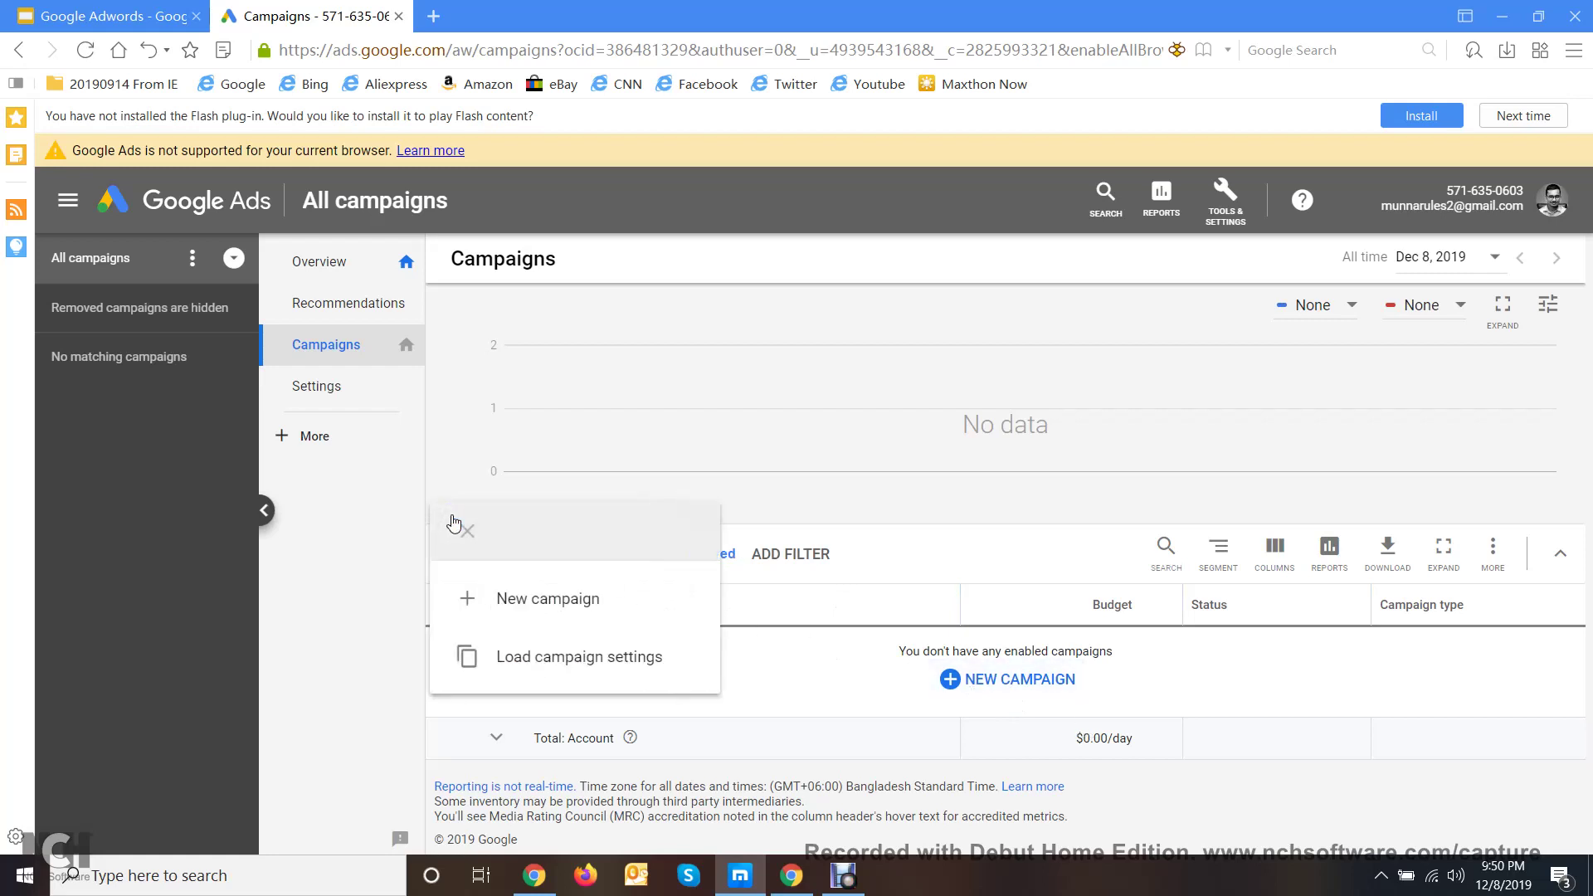
click(513, 601)
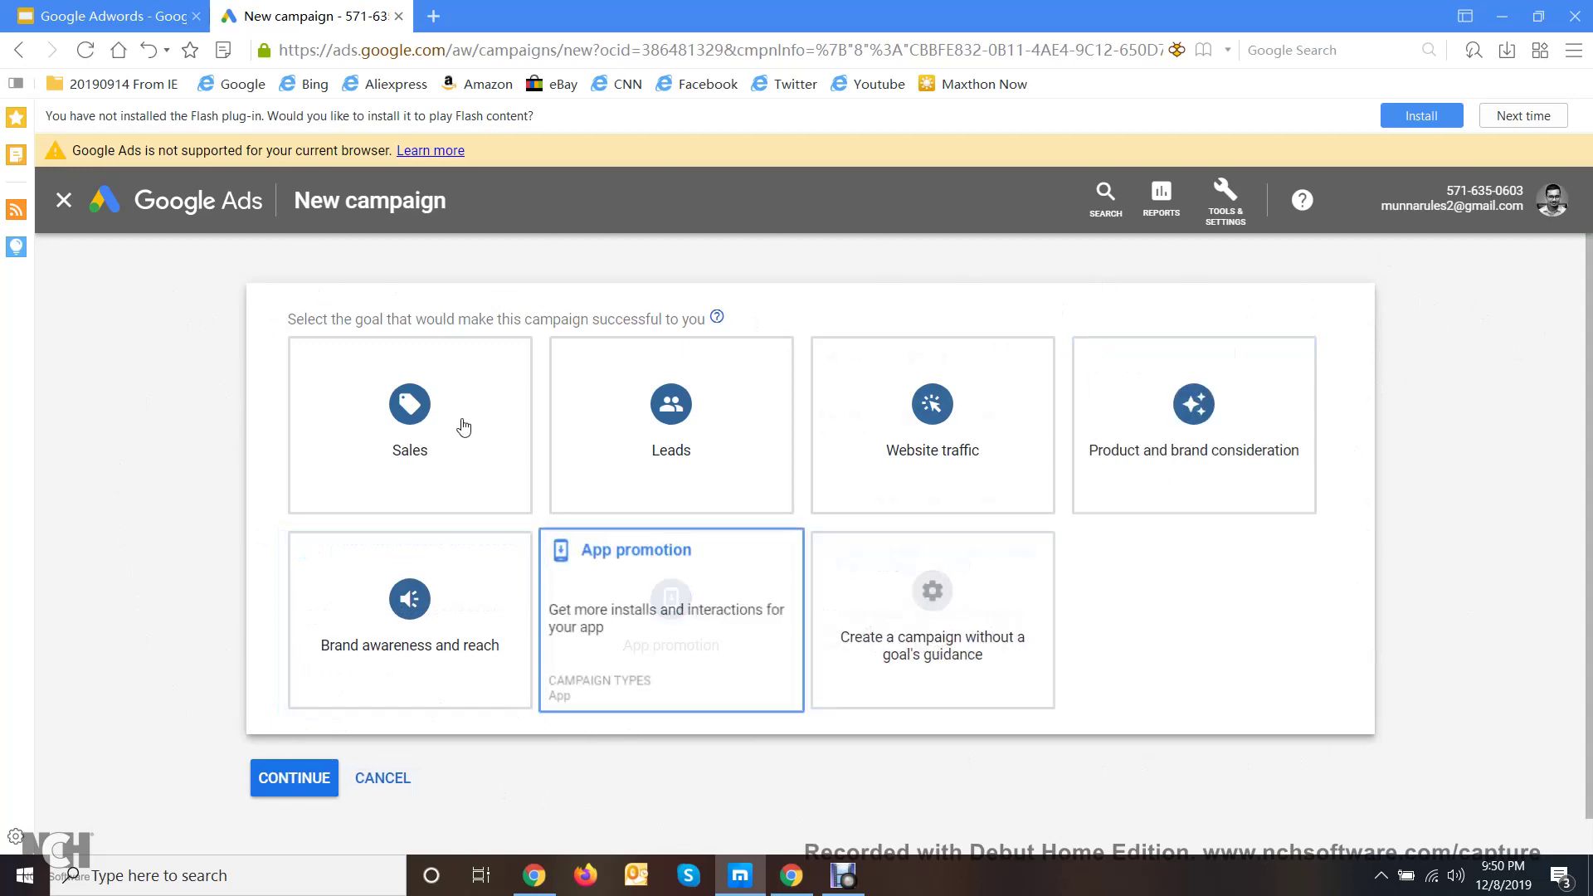
- Examine the description and available campaign types of each campaign goal, from Sales to creating without a goal's guidance
mouse_move(437, 434)
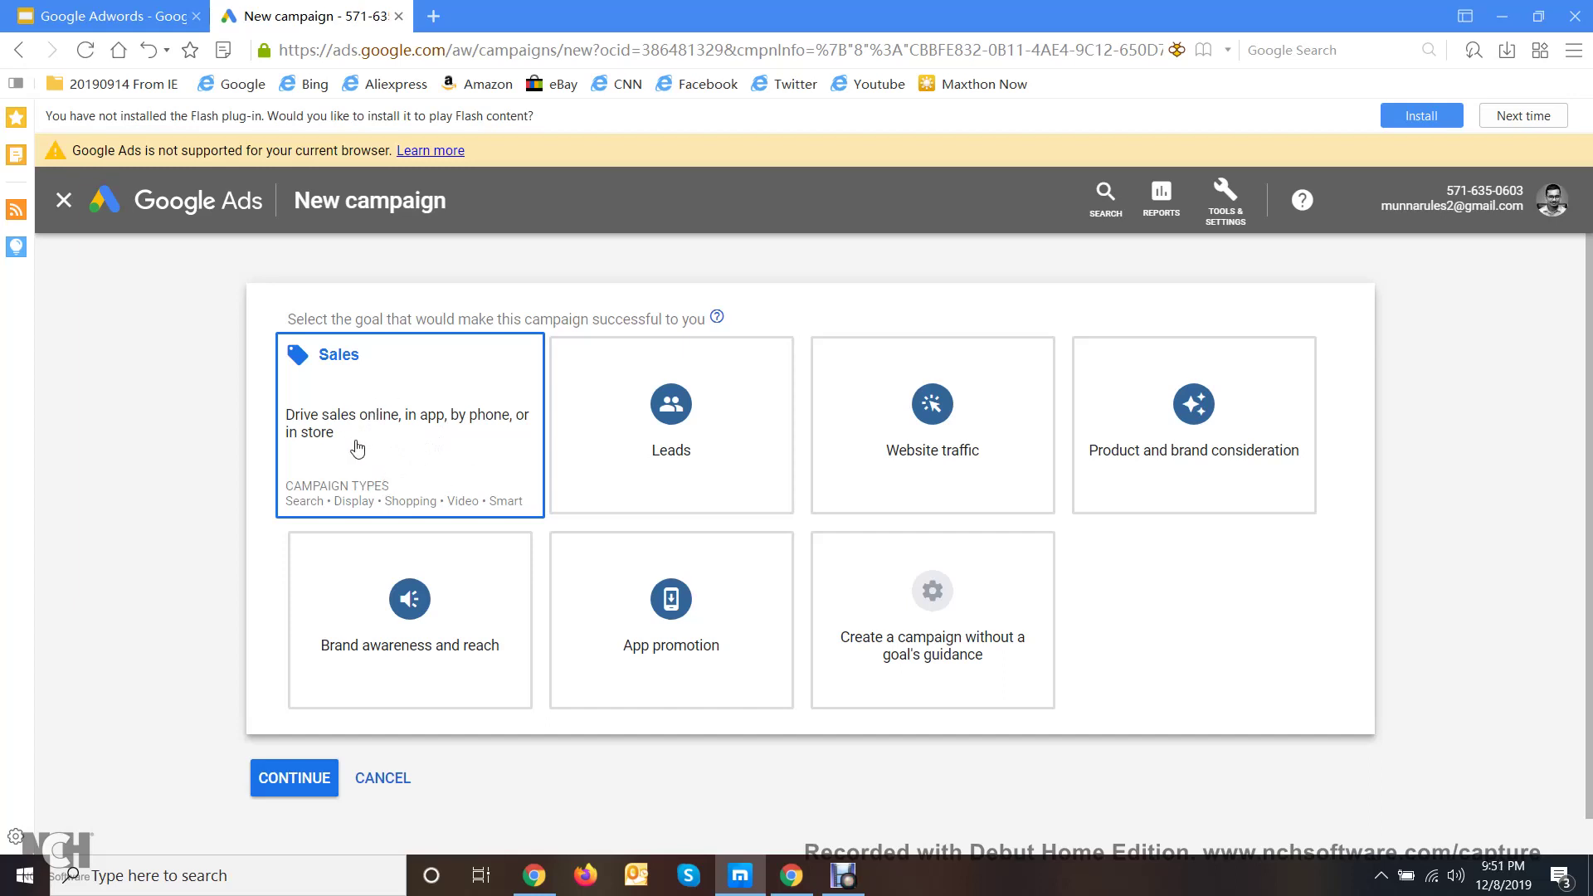
click(620, 446)
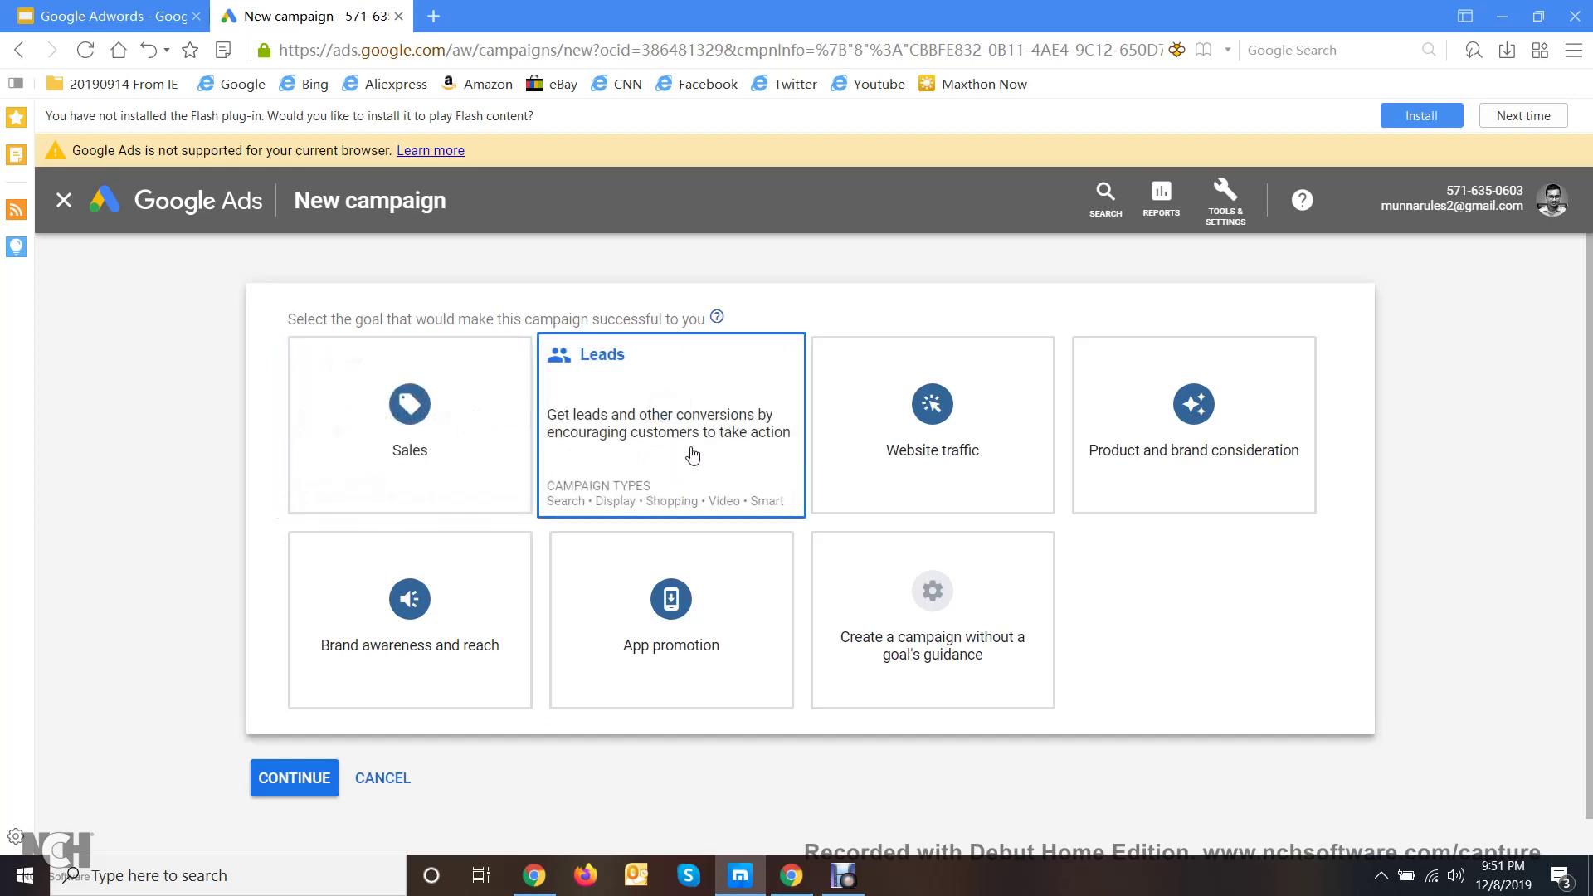
click(956, 488)
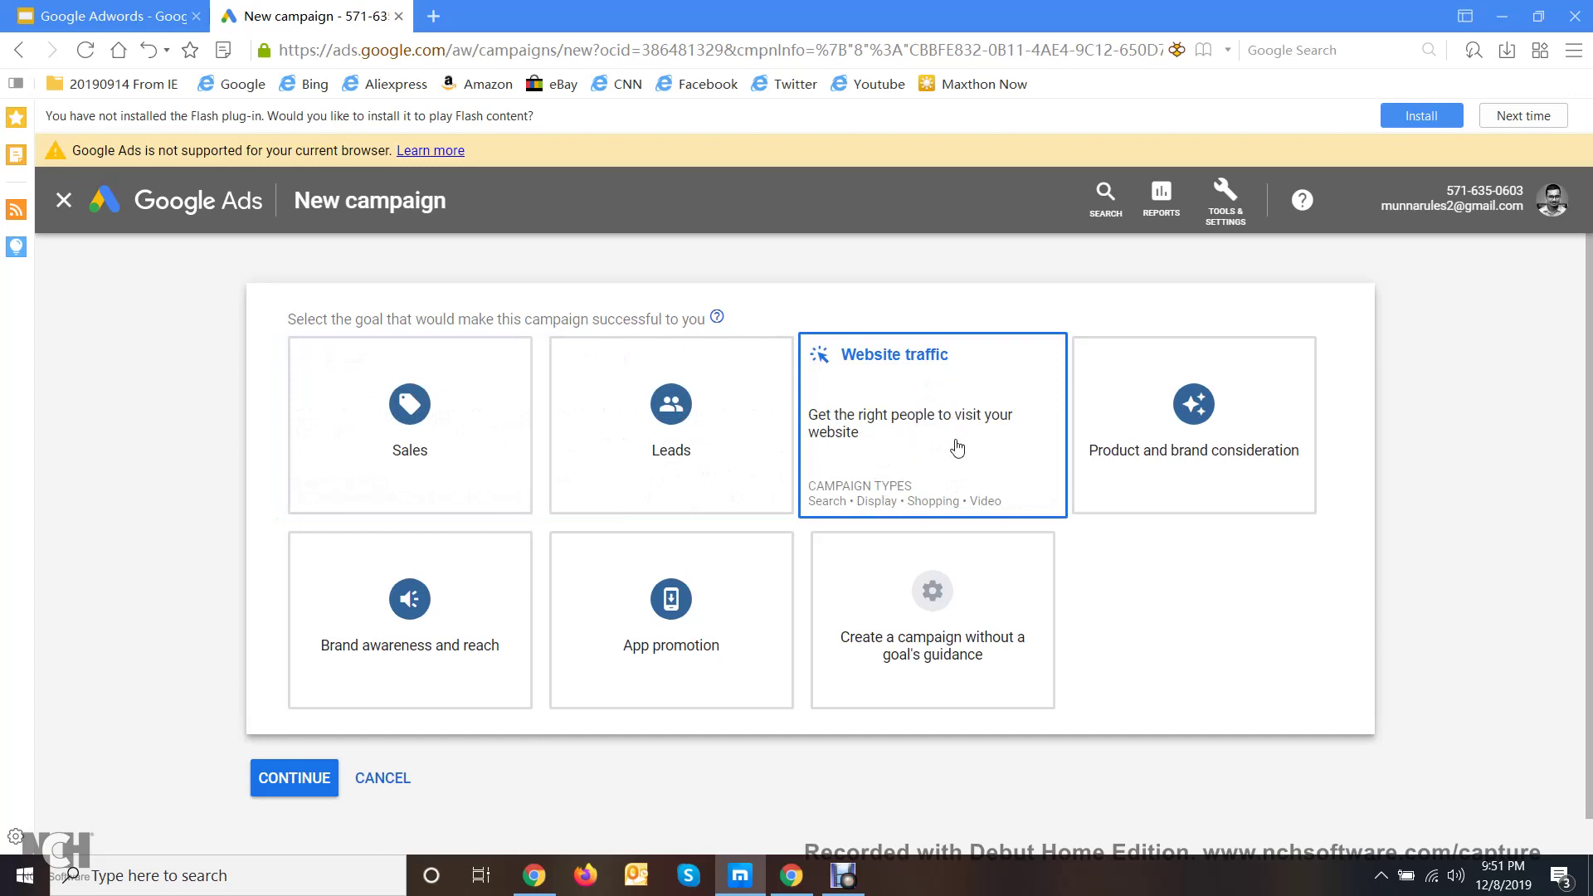
click(1127, 490)
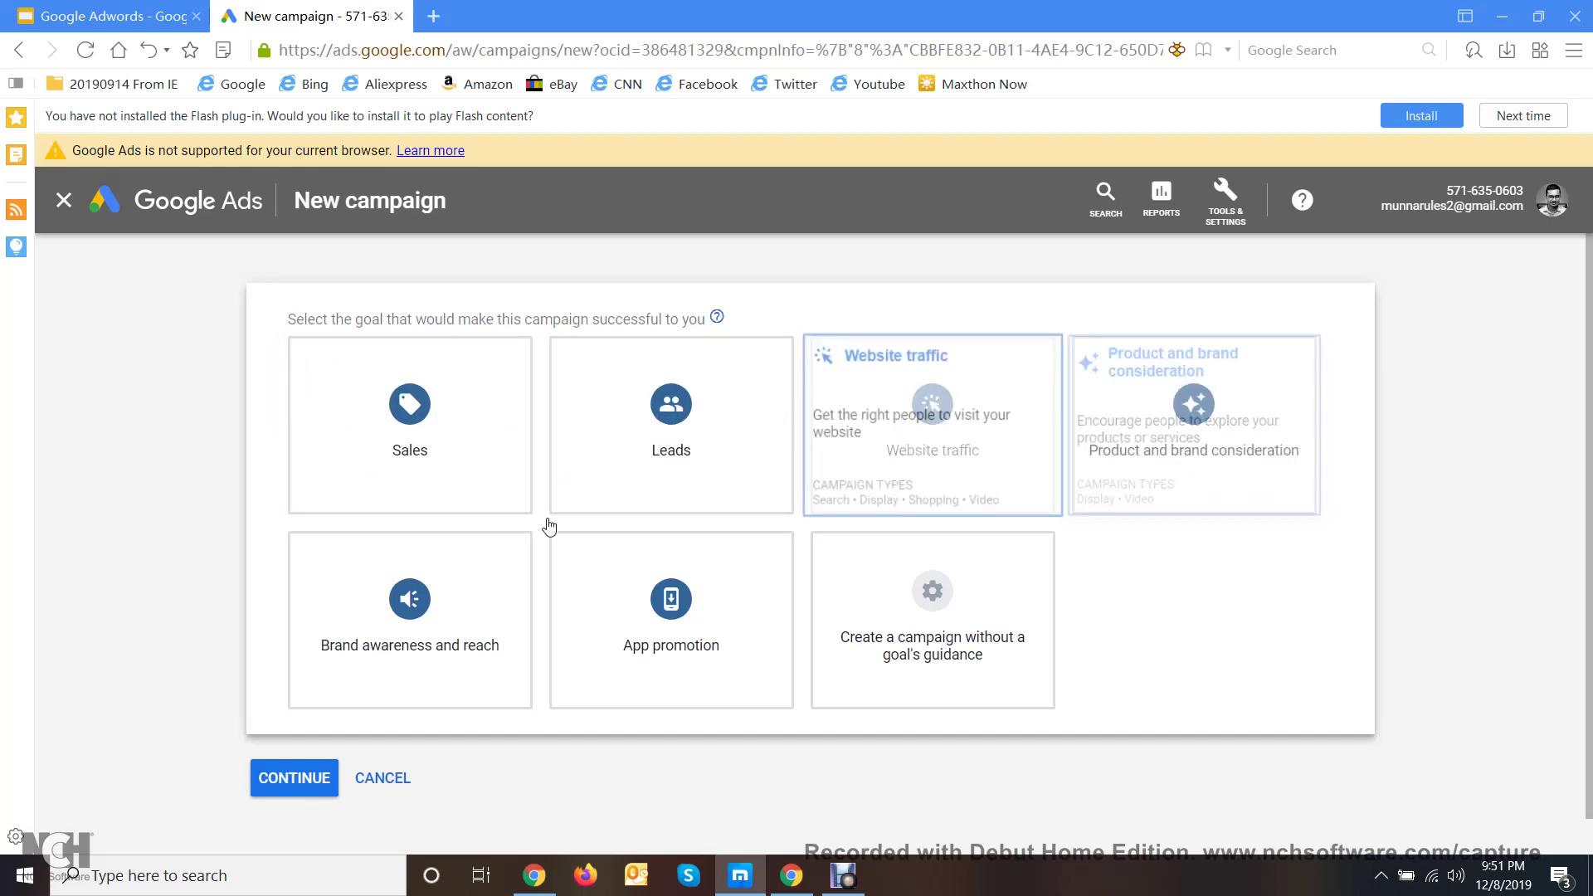
click(320, 581)
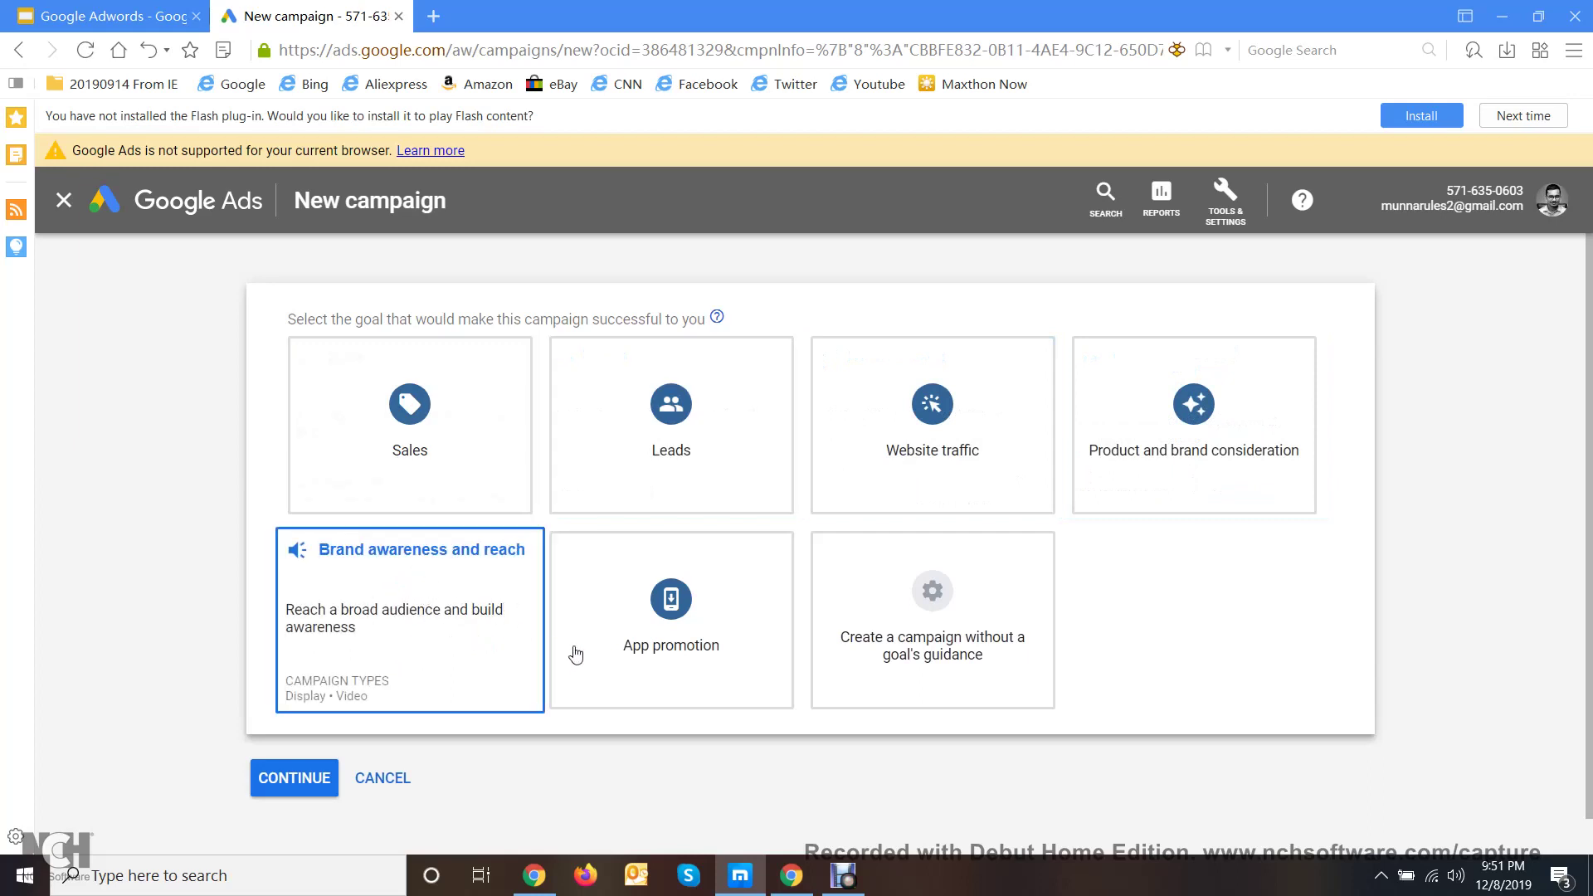
click(748, 656)
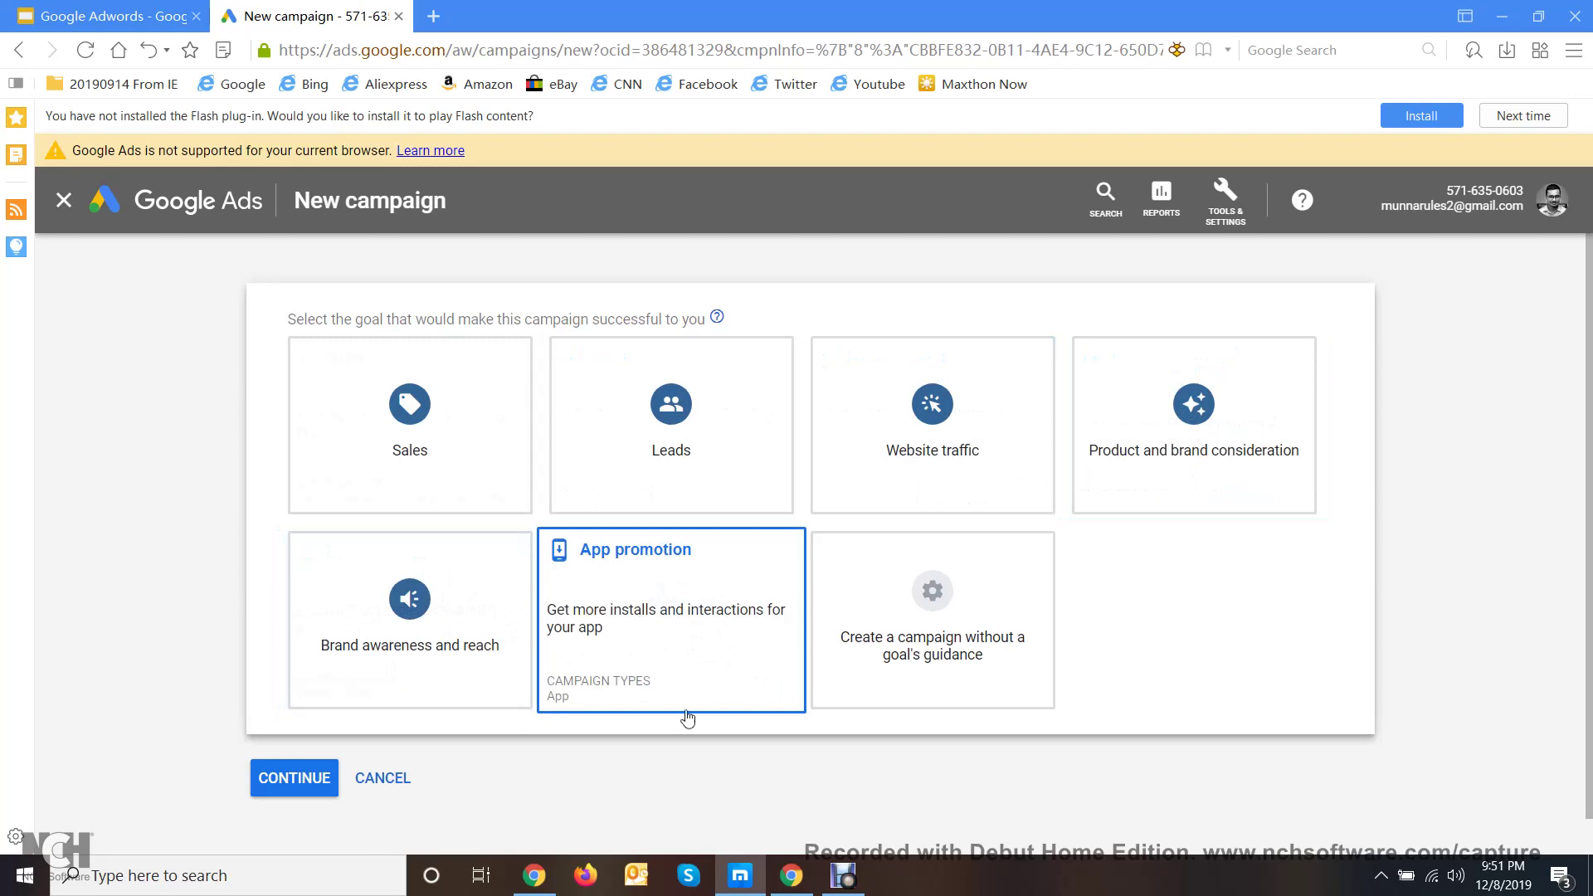
key(Up)
key(Up)
click(1026, 565)
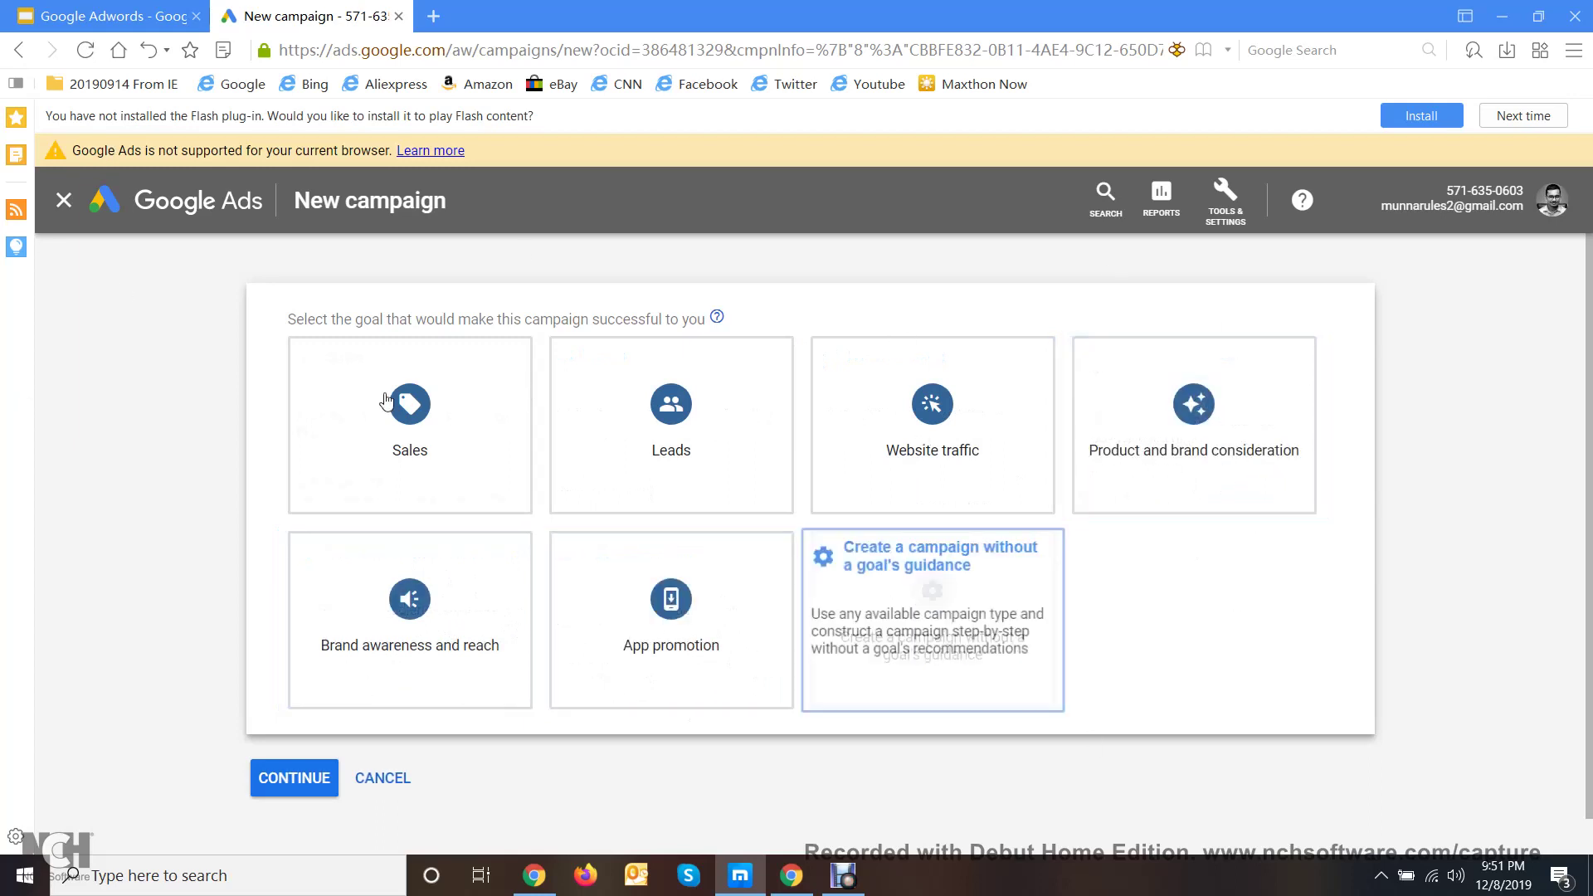
click(387, 398)
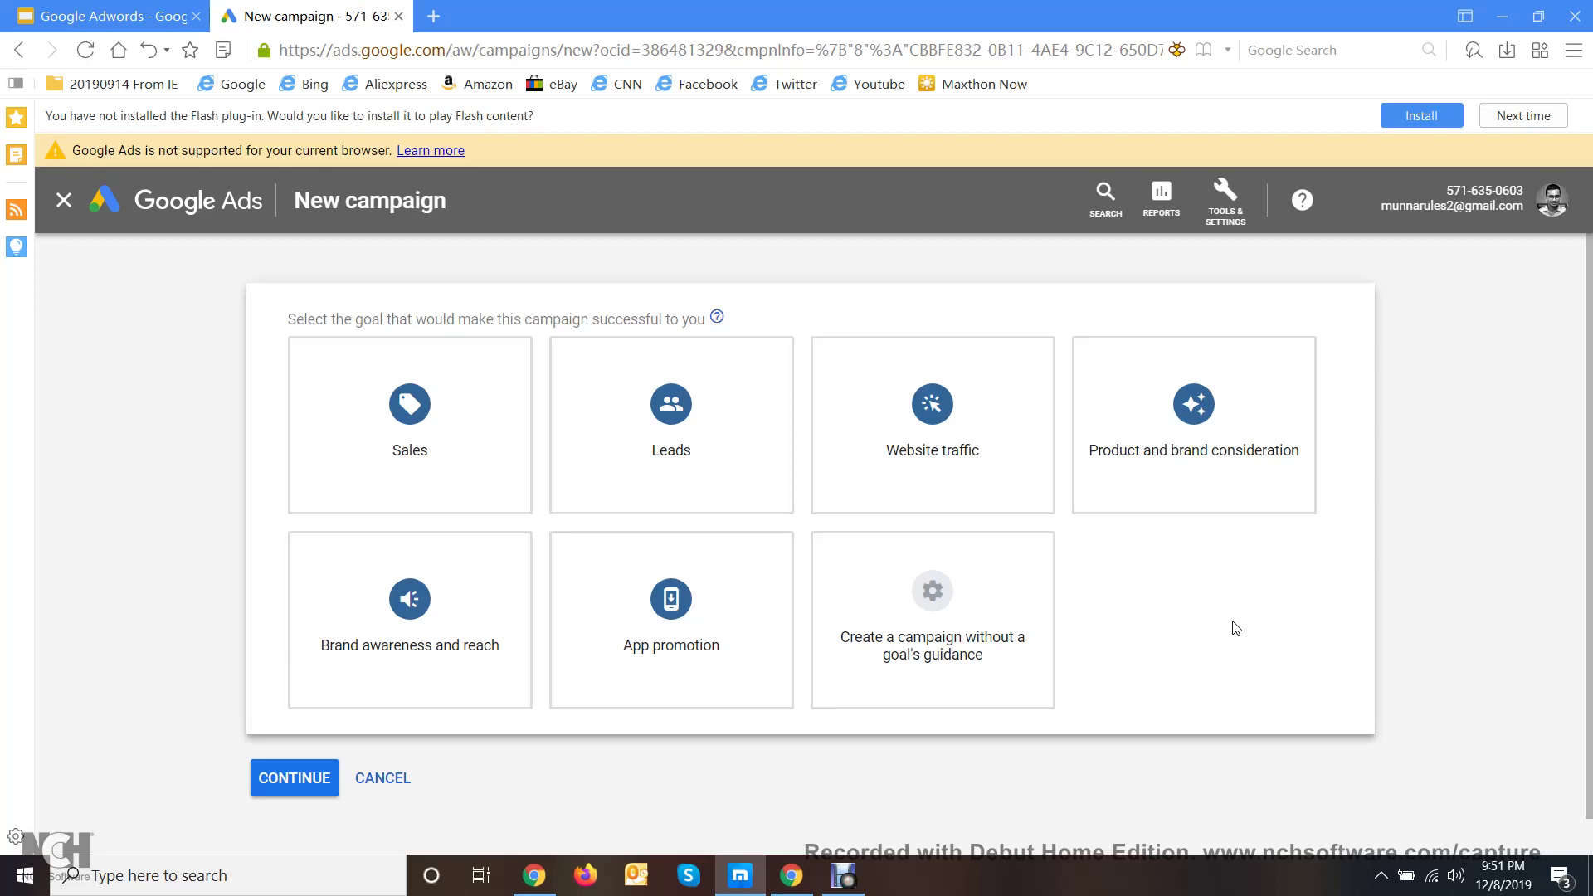
click(1046, 594)
- Choose Sales as the campaign goal and Search as the campaign type
click(419, 392)
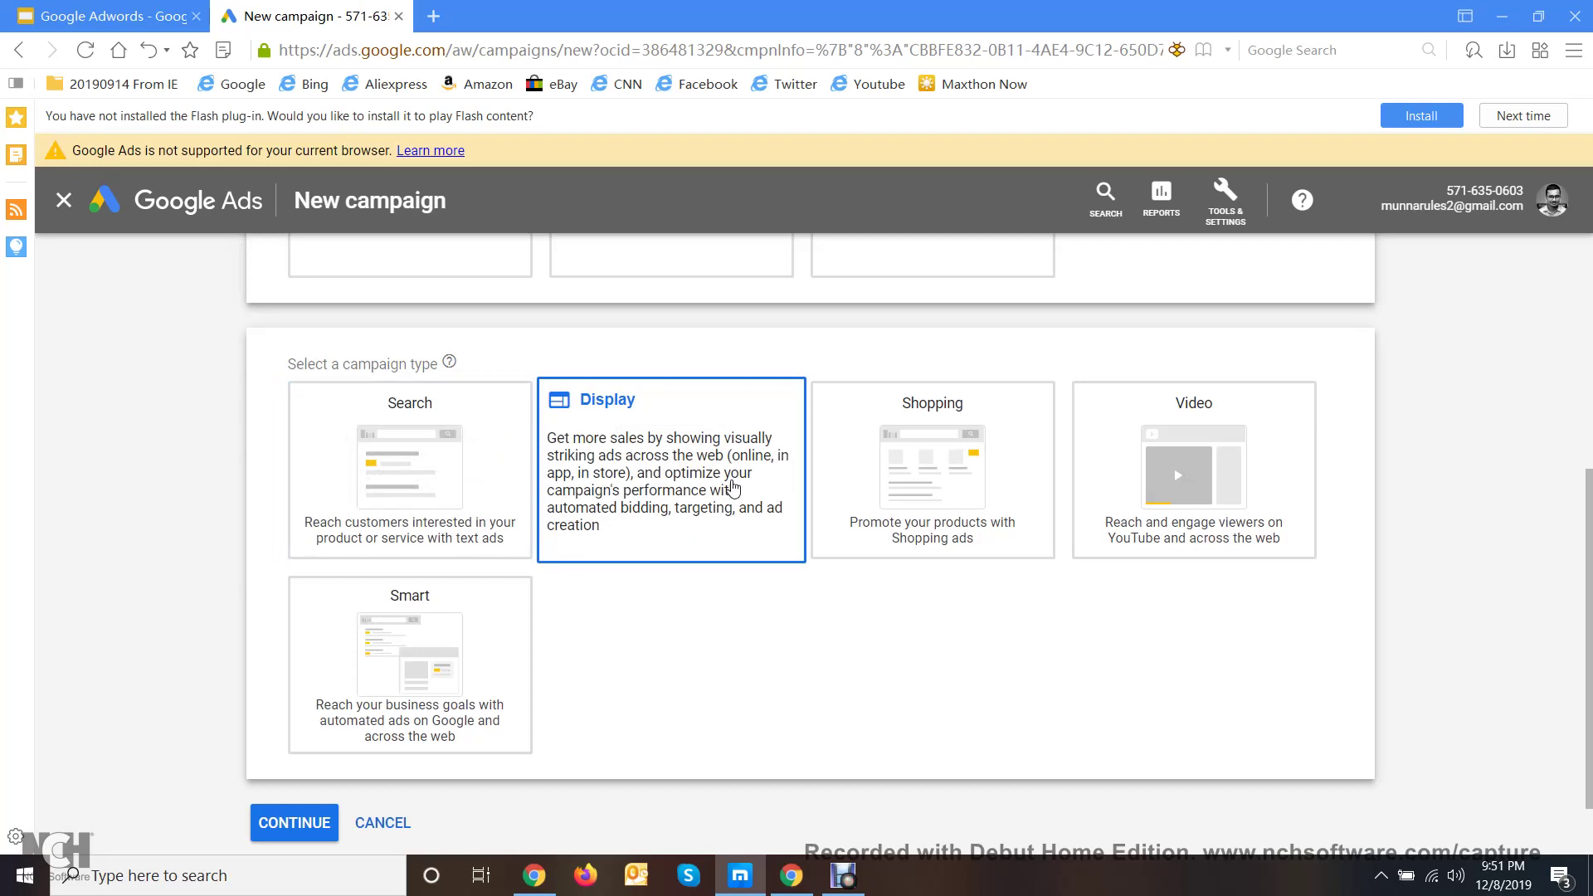
click(896, 477)
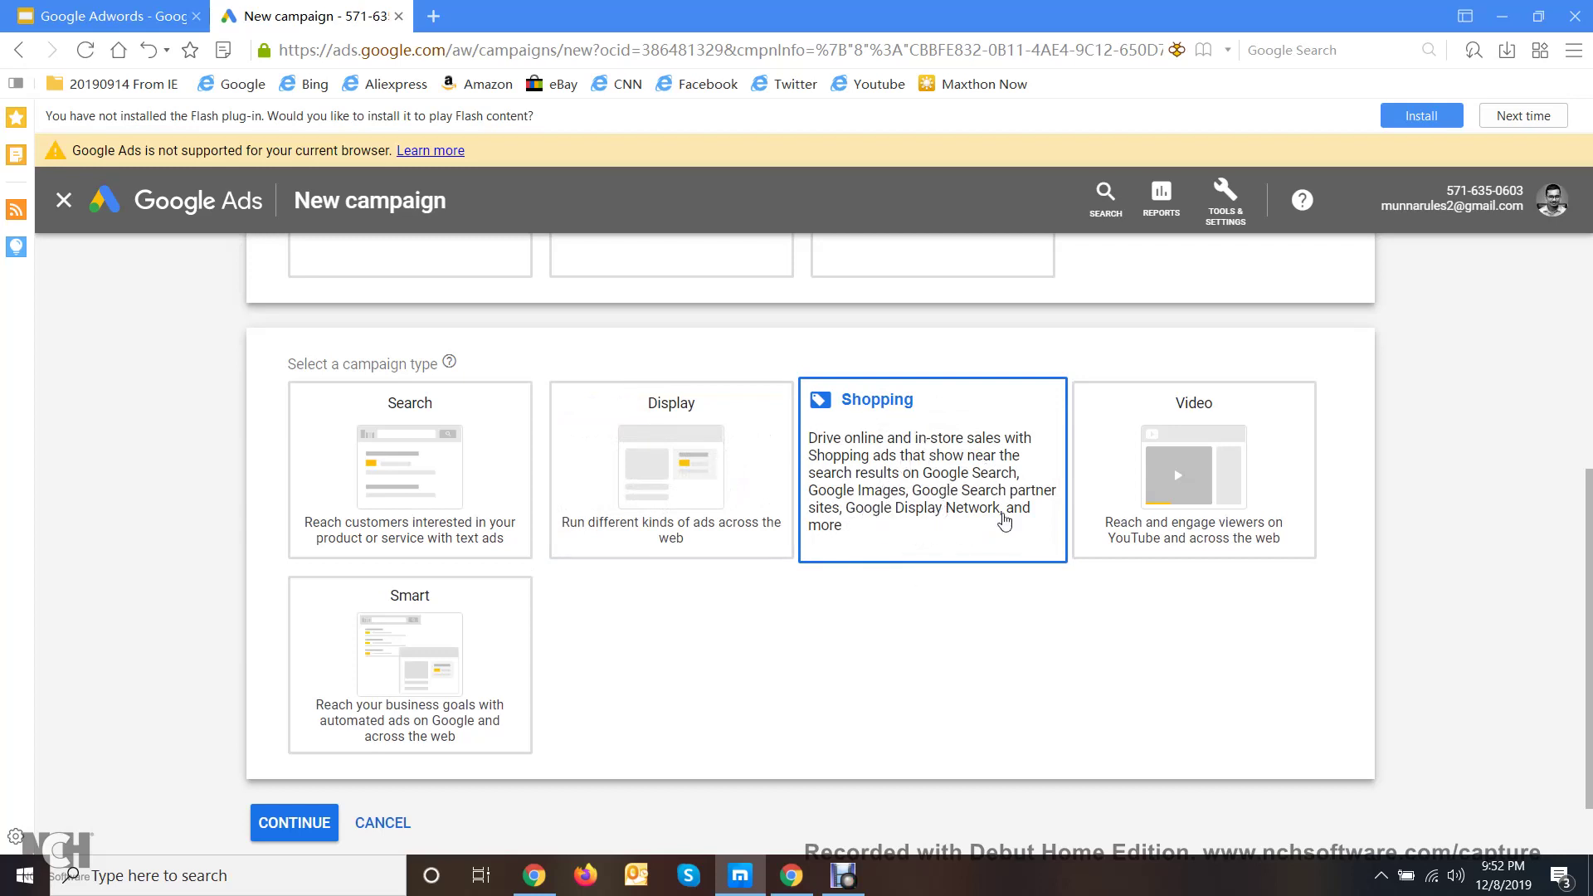
click(1297, 488)
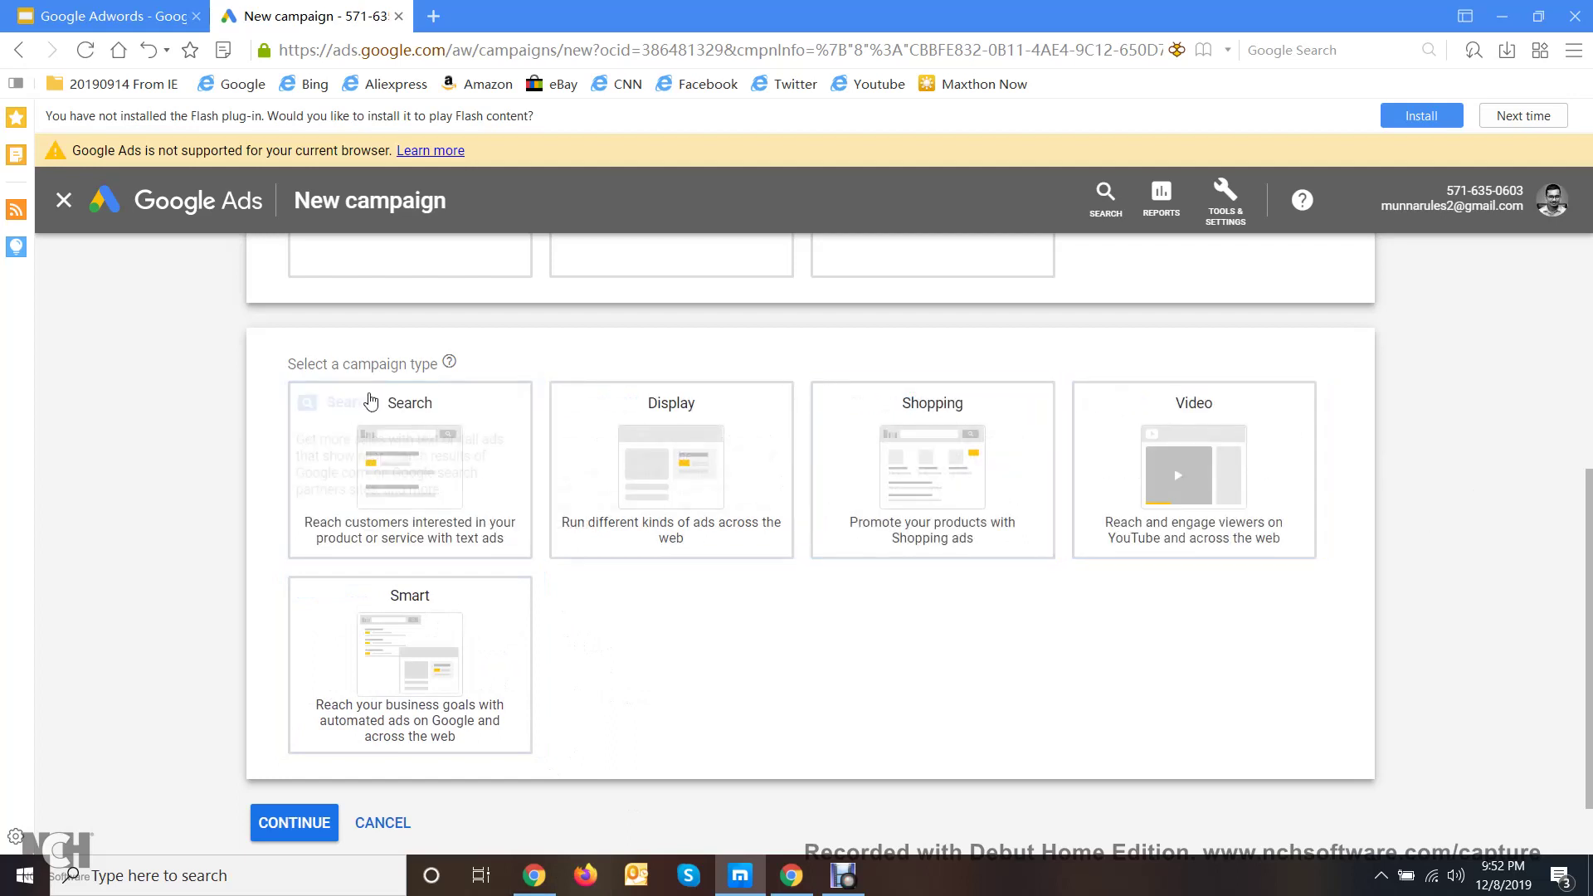
click(361, 440)
scroll(381, 457, down, 1)
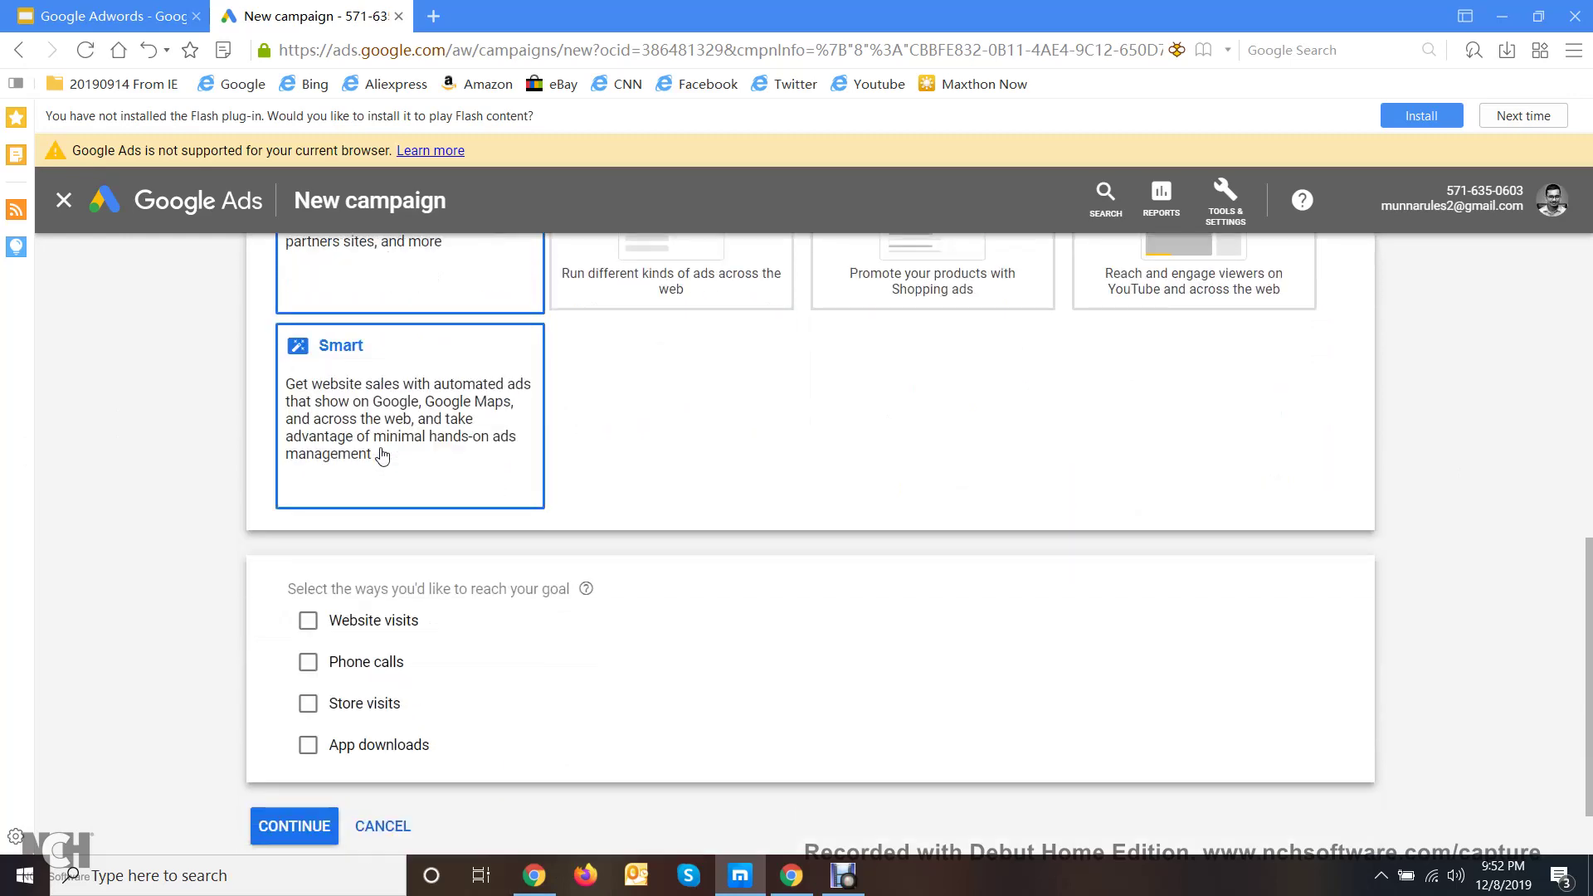
scroll(730, 562, up, 6)
scroll(473, 558, down, 7)
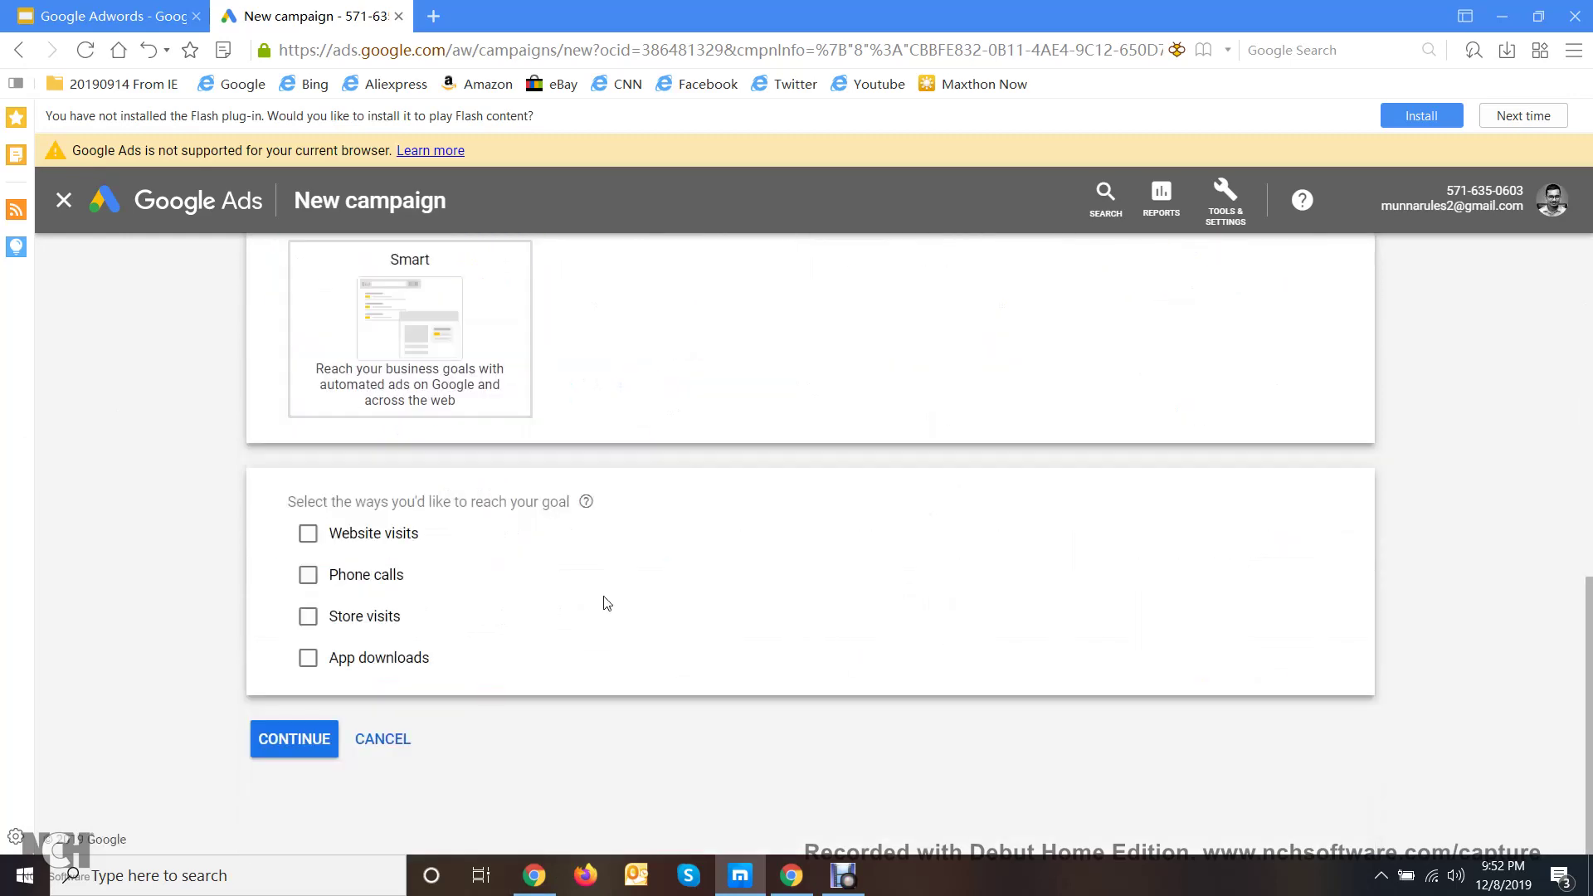
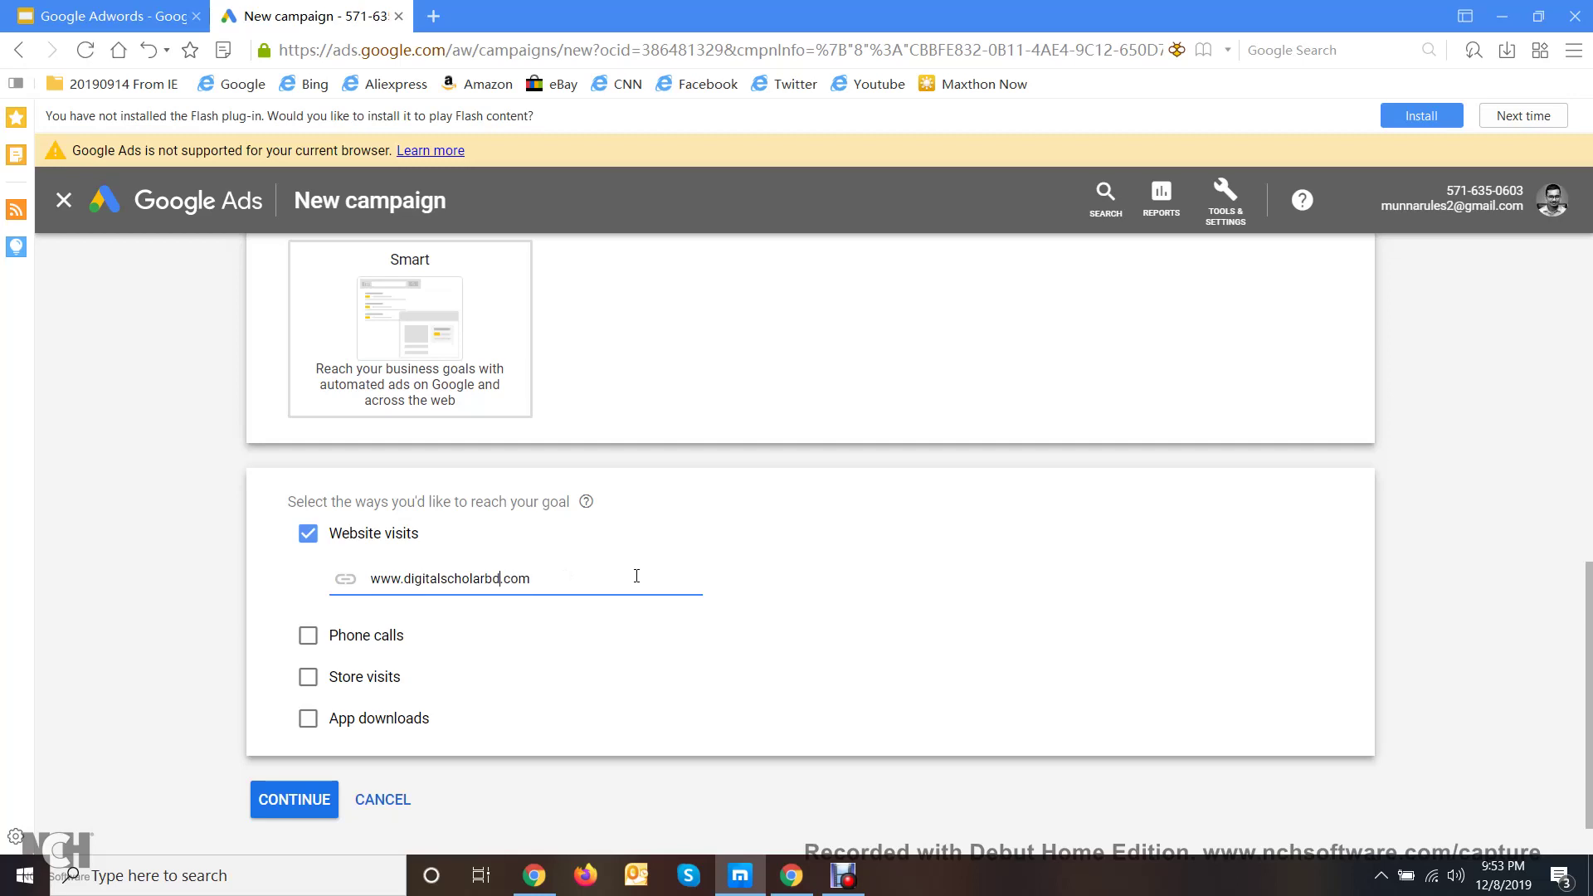
click(226, 650)
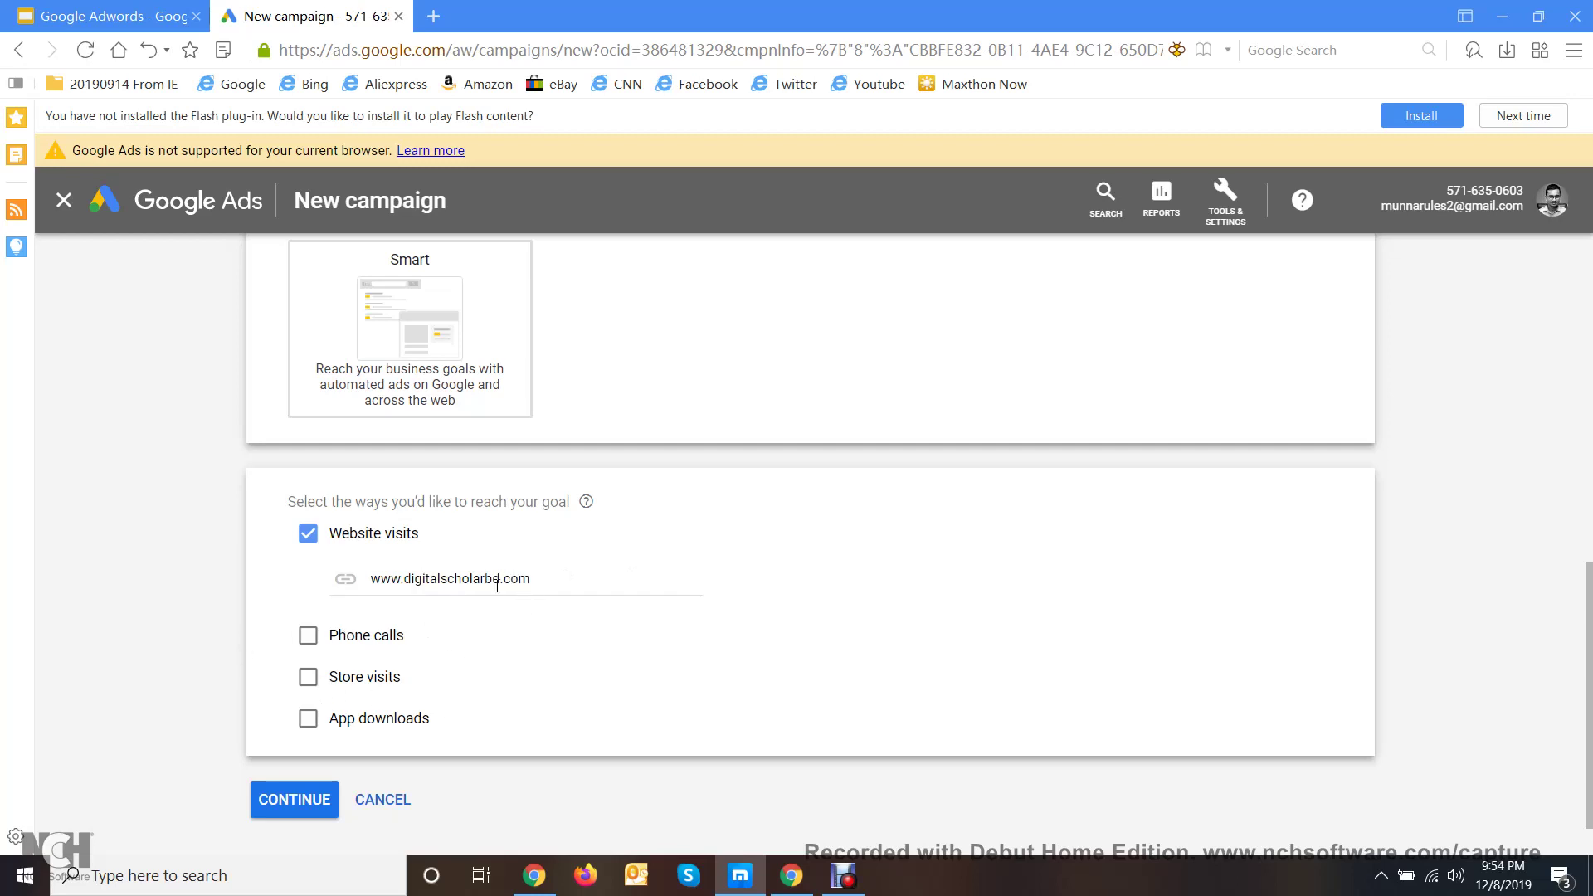
scroll(619, 639, down, 1)
click(304, 740)
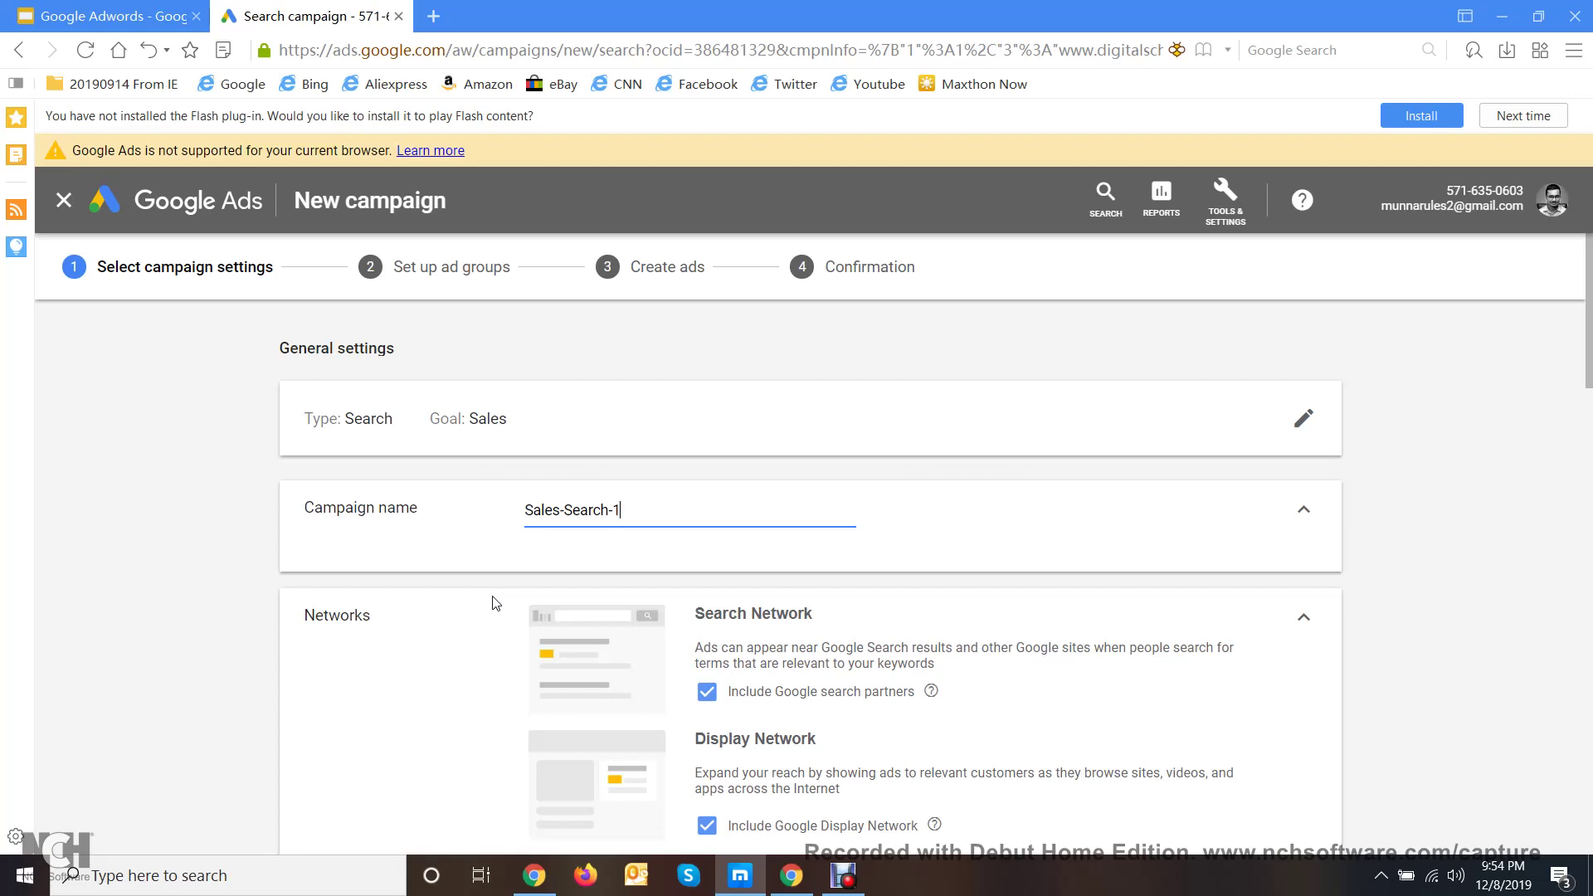
- Name the campaign "Digital Scholar Courses" in place of the suggested name
key(BackSpace)
key(BackSpace)
key(BackSpace)
key(BackSpace)
key(BackSpace)
key(BackSpace)
key(BackSpace)
key(BackSpace)
key(BackSpace)
key(BackSpace)
key(BackSpace)
key(BackSpace)
key(BackSpace)
key(BackSpace)
text(Digital )
text(Schola)
text(r Cou)
text(urse)
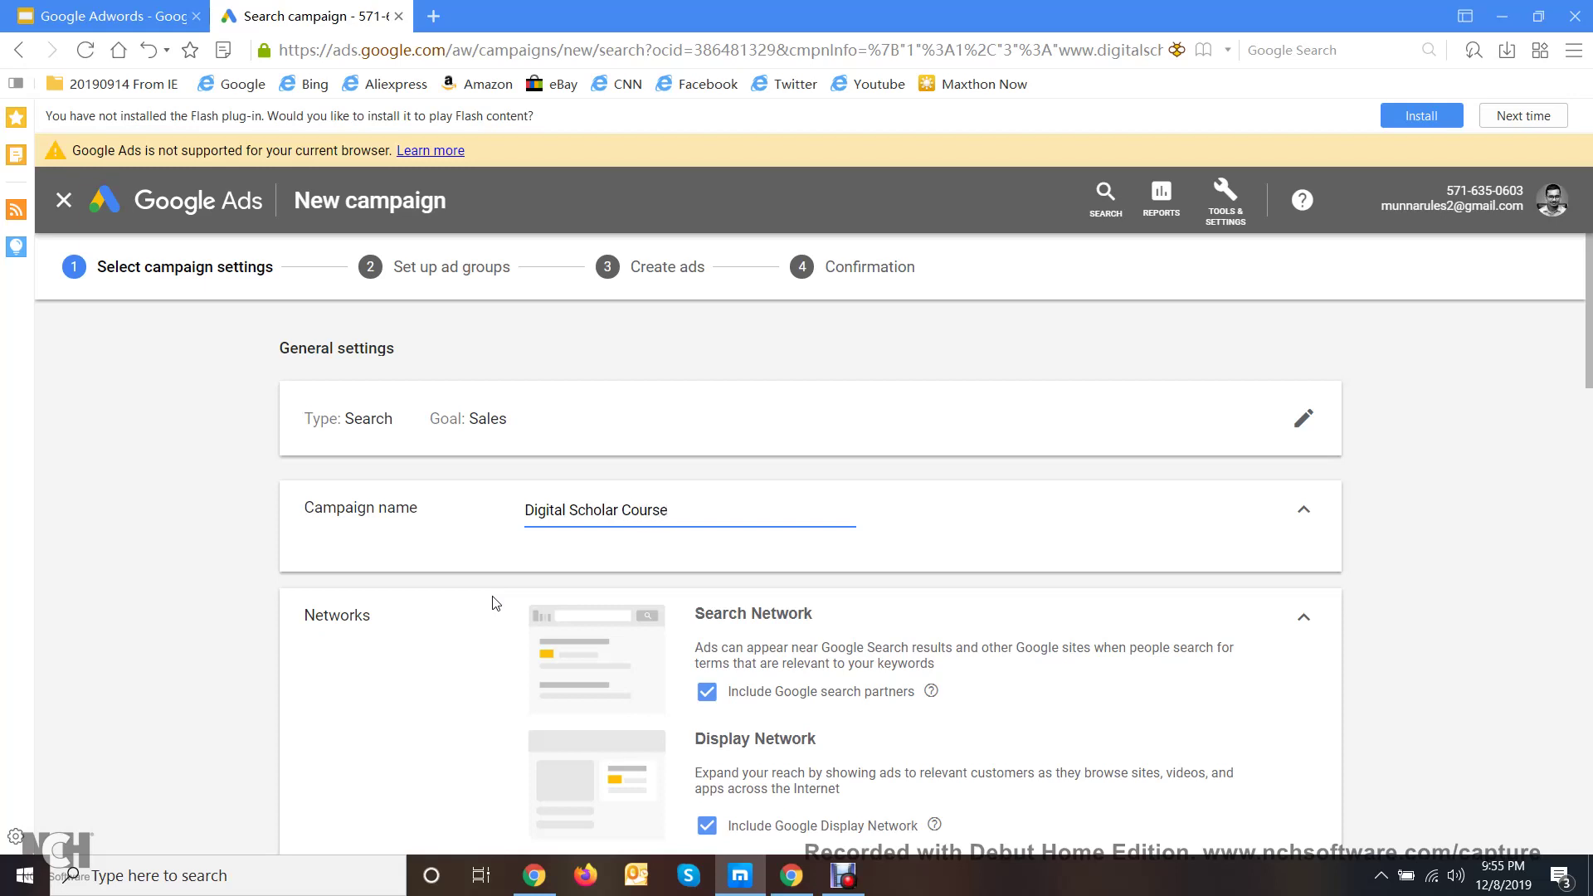
text(s)
- Exclude the Google Display Network from the campaign's networks and include it again
scroll(771, 591, down, 3)
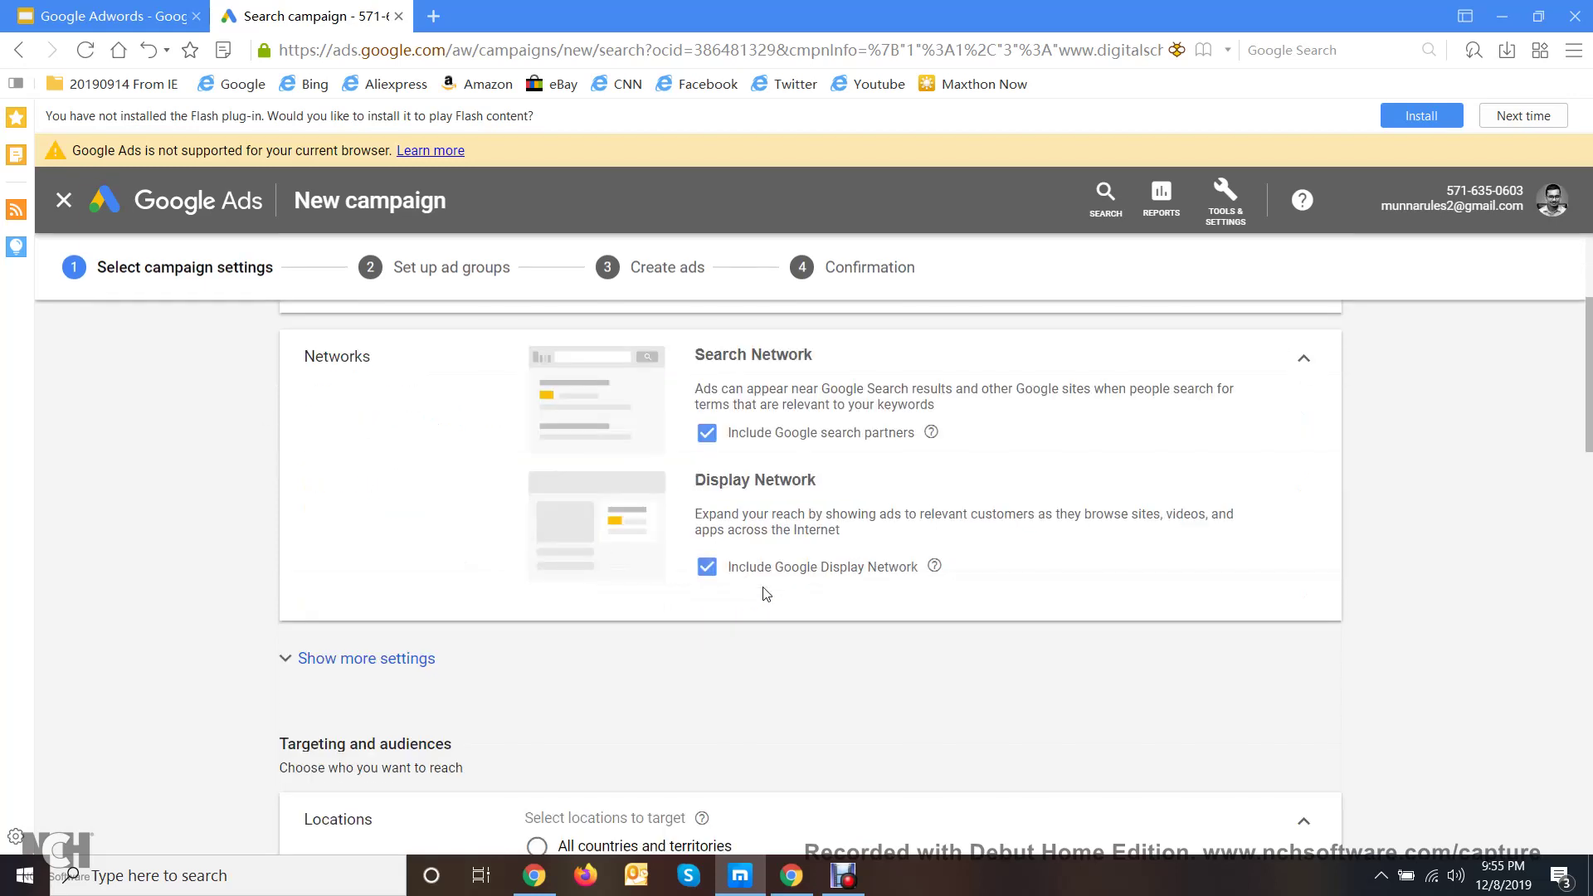
scroll(762, 589, up, 3)
scroll(747, 538, down, 1)
click(729, 576)
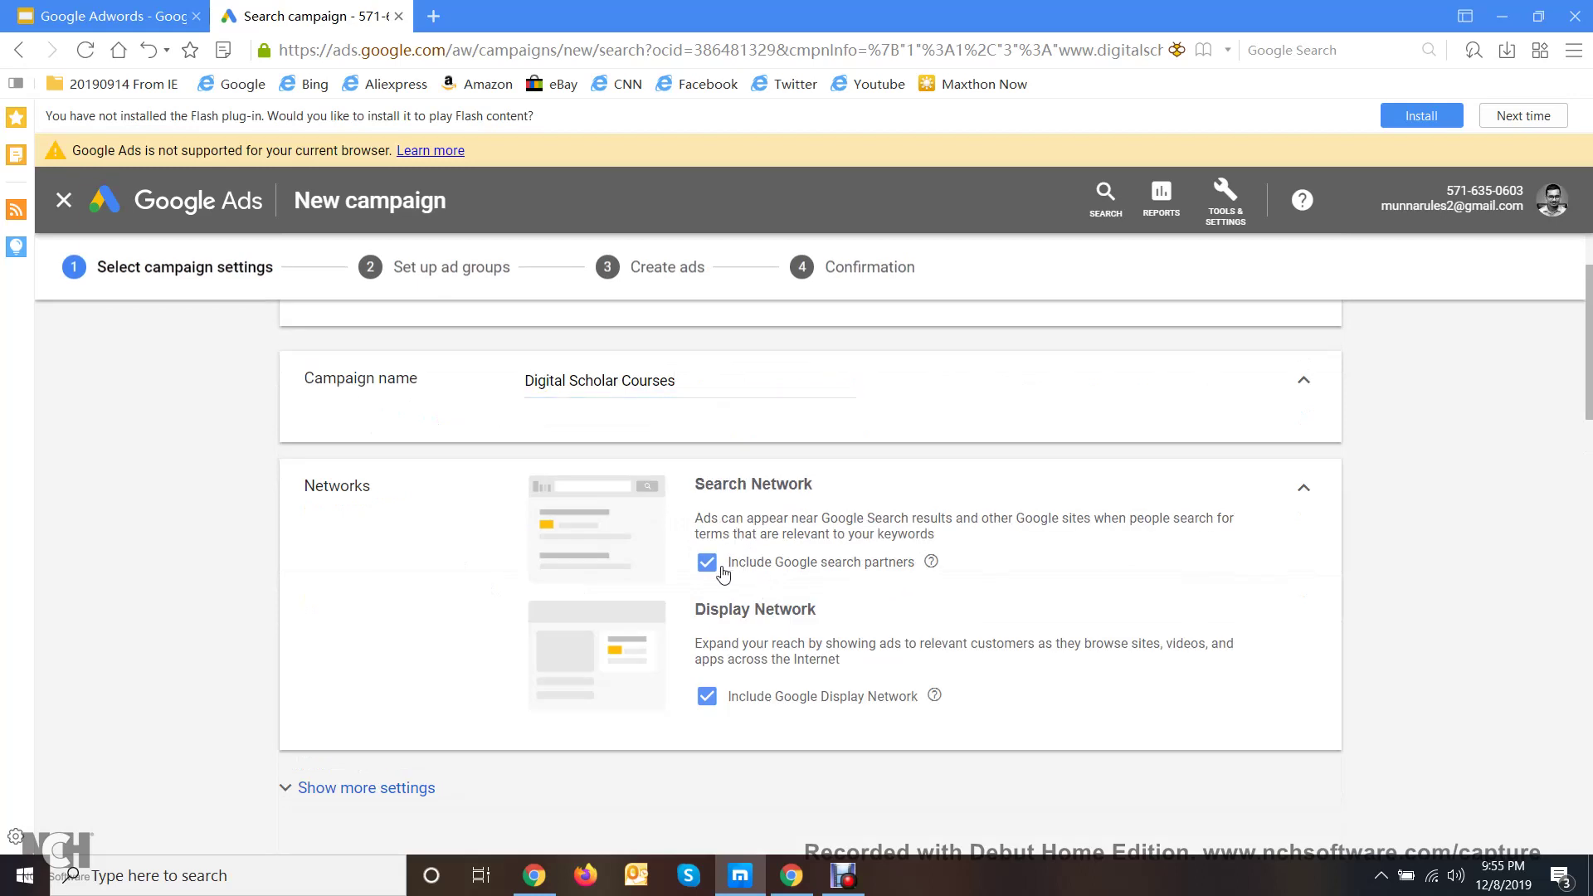
click(714, 705)
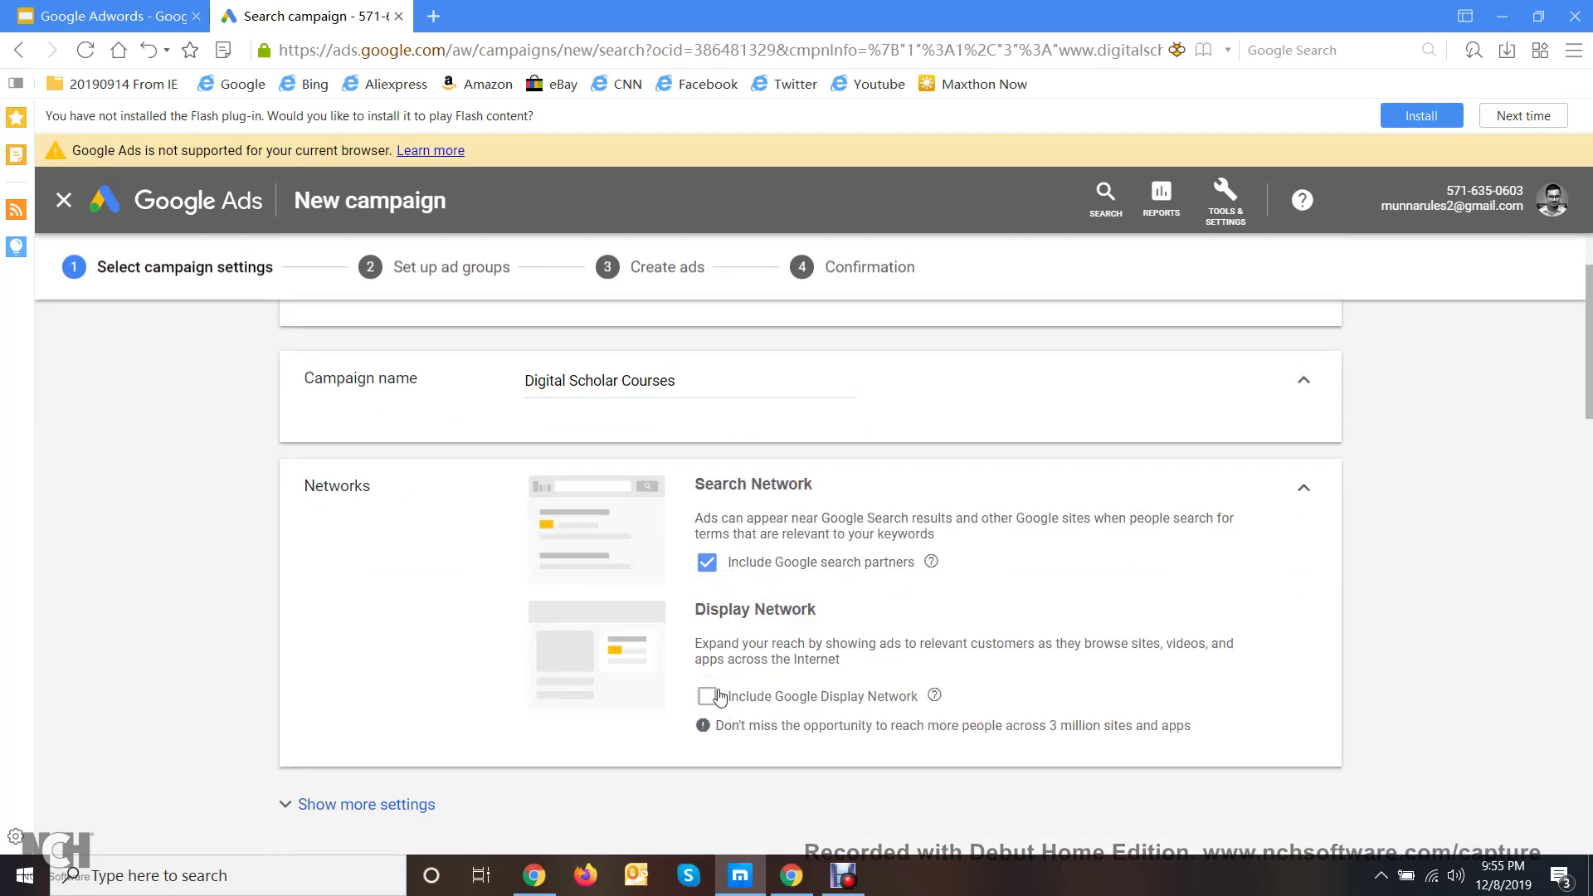
click(709, 701)
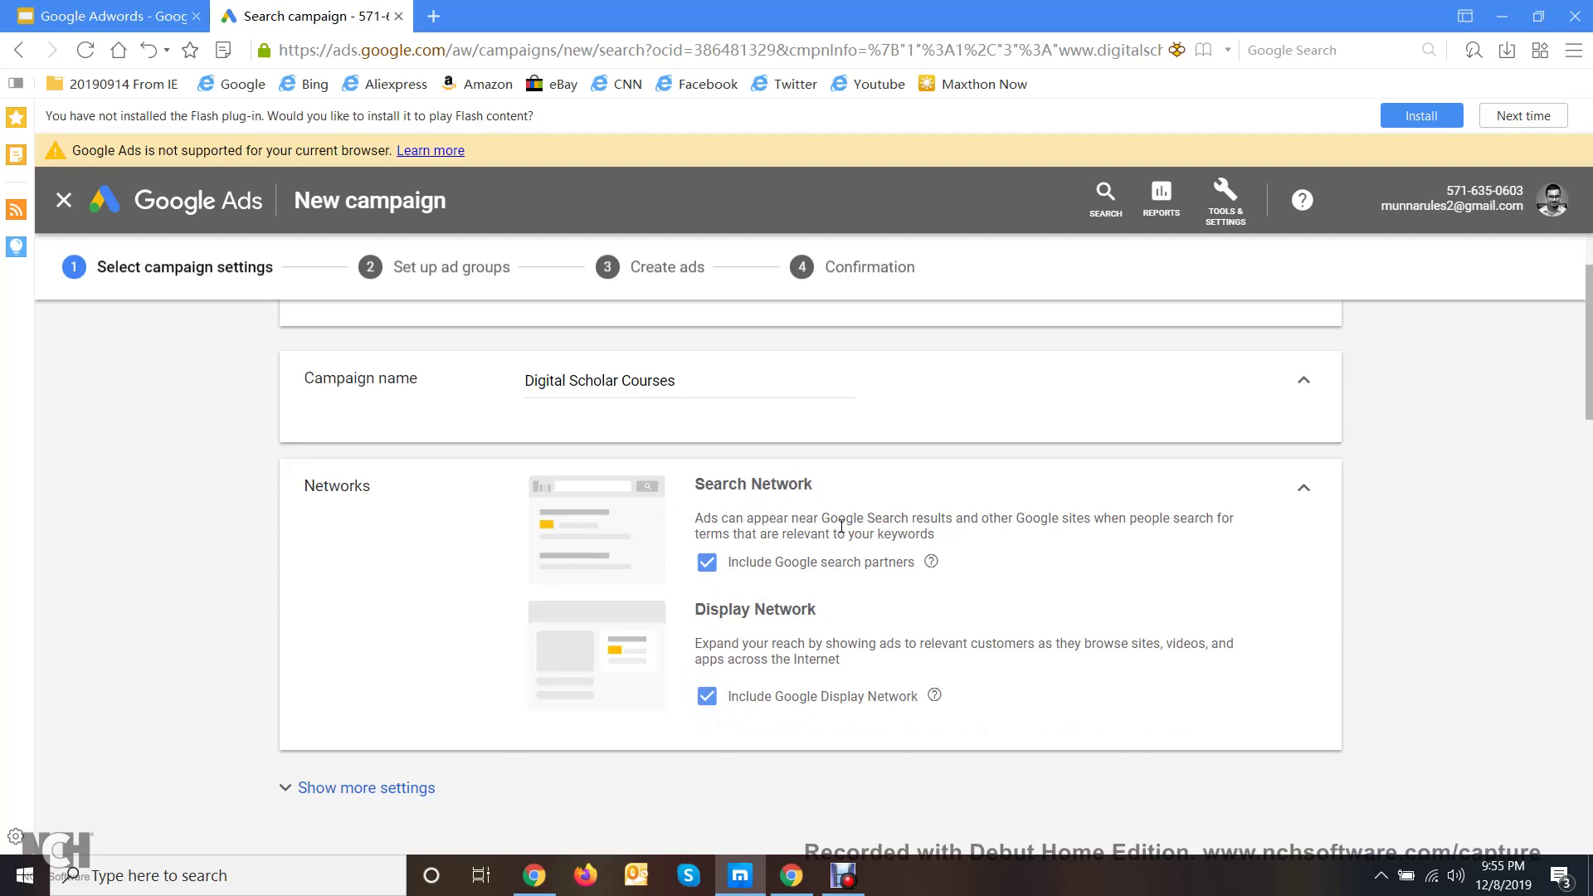
double_click(706, 514)
drag(817, 484, 652, 488)
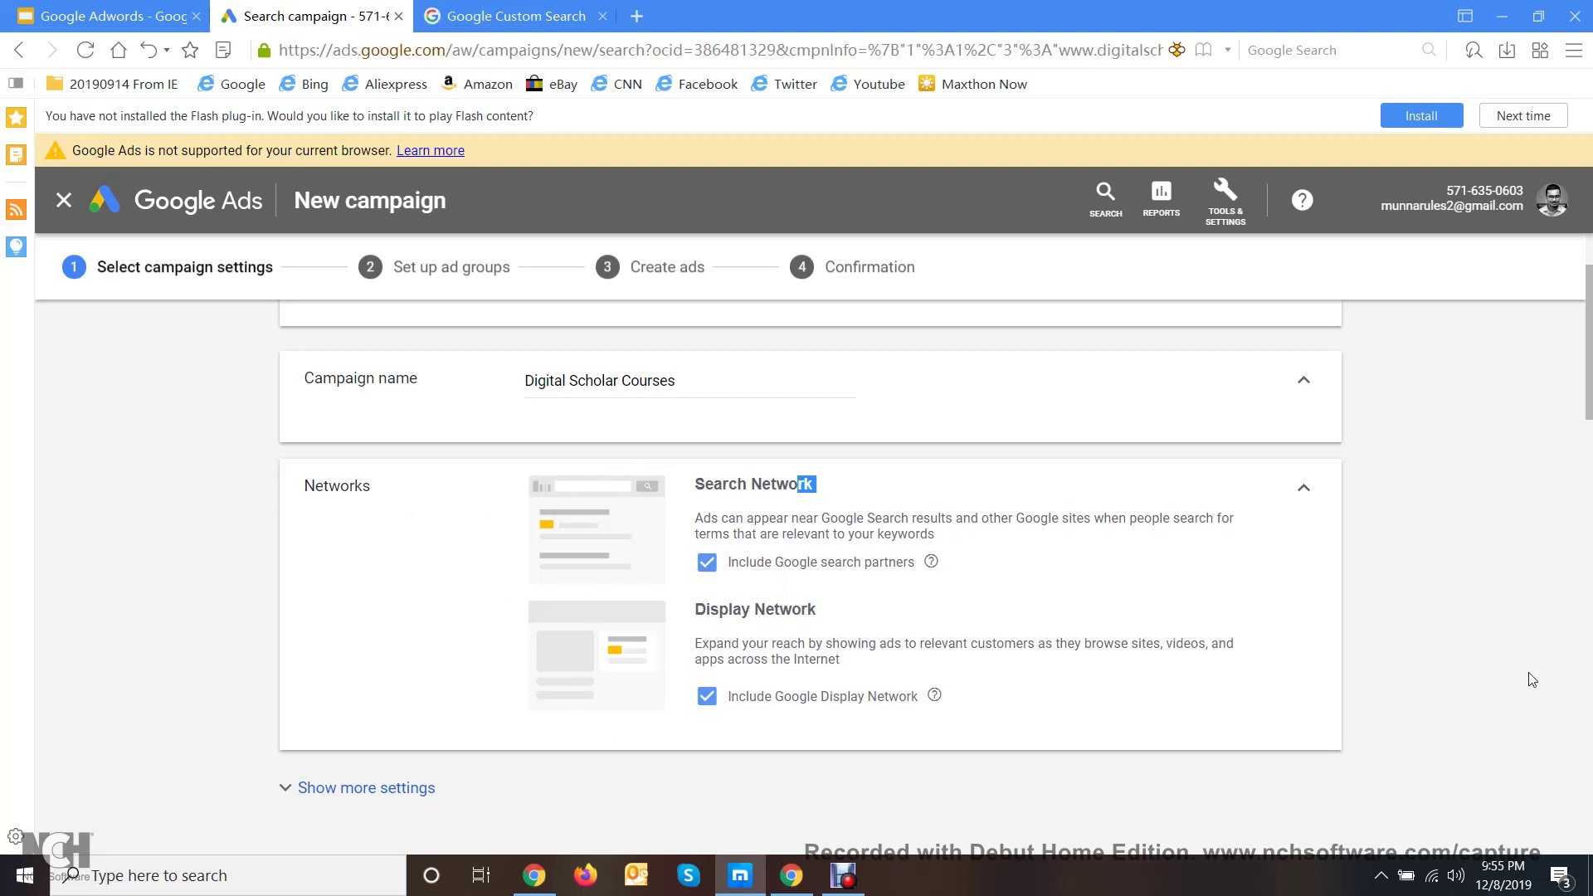
click(1415, 636)
- Examine the campaign's location, language, audience, budget and bidding settings
scroll(1026, 535, down, 5)
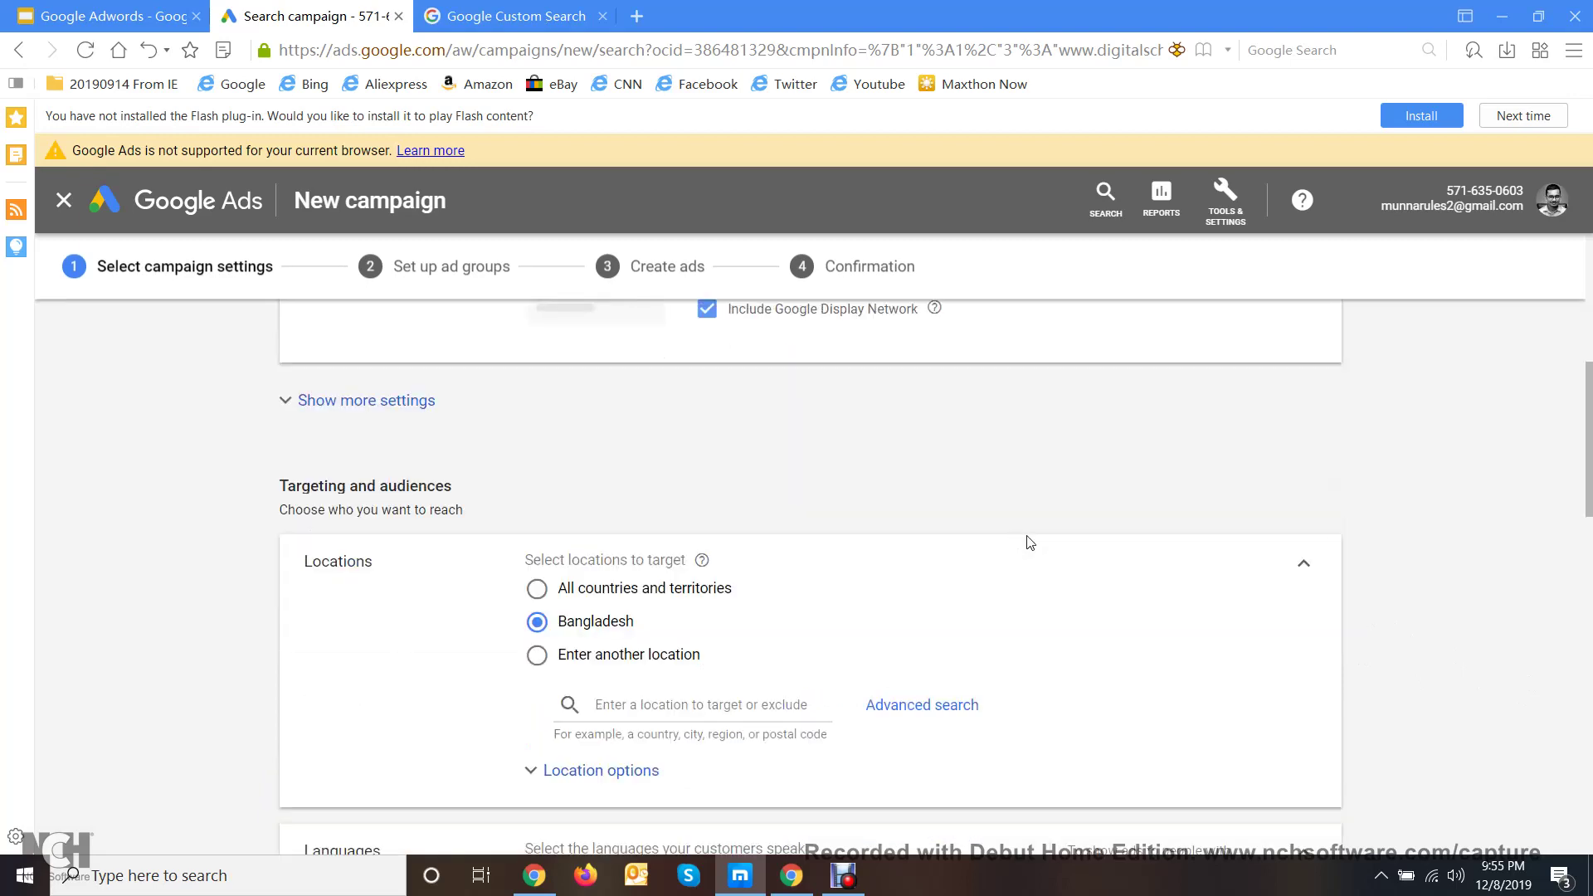
scroll(1012, 515, down, 2)
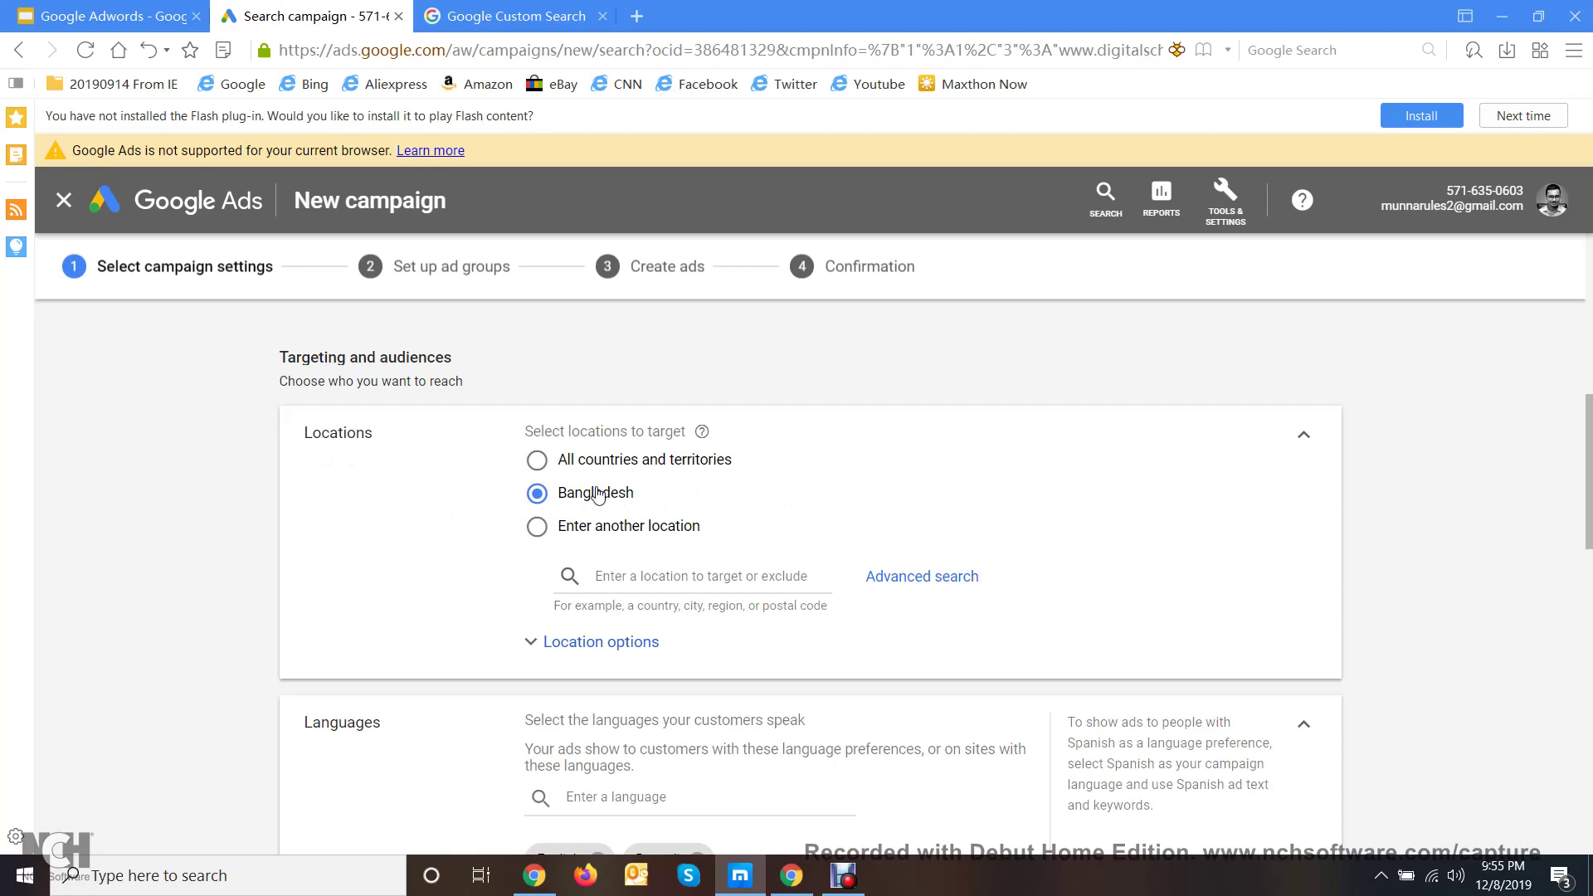
scroll(412, 561, down, 4)
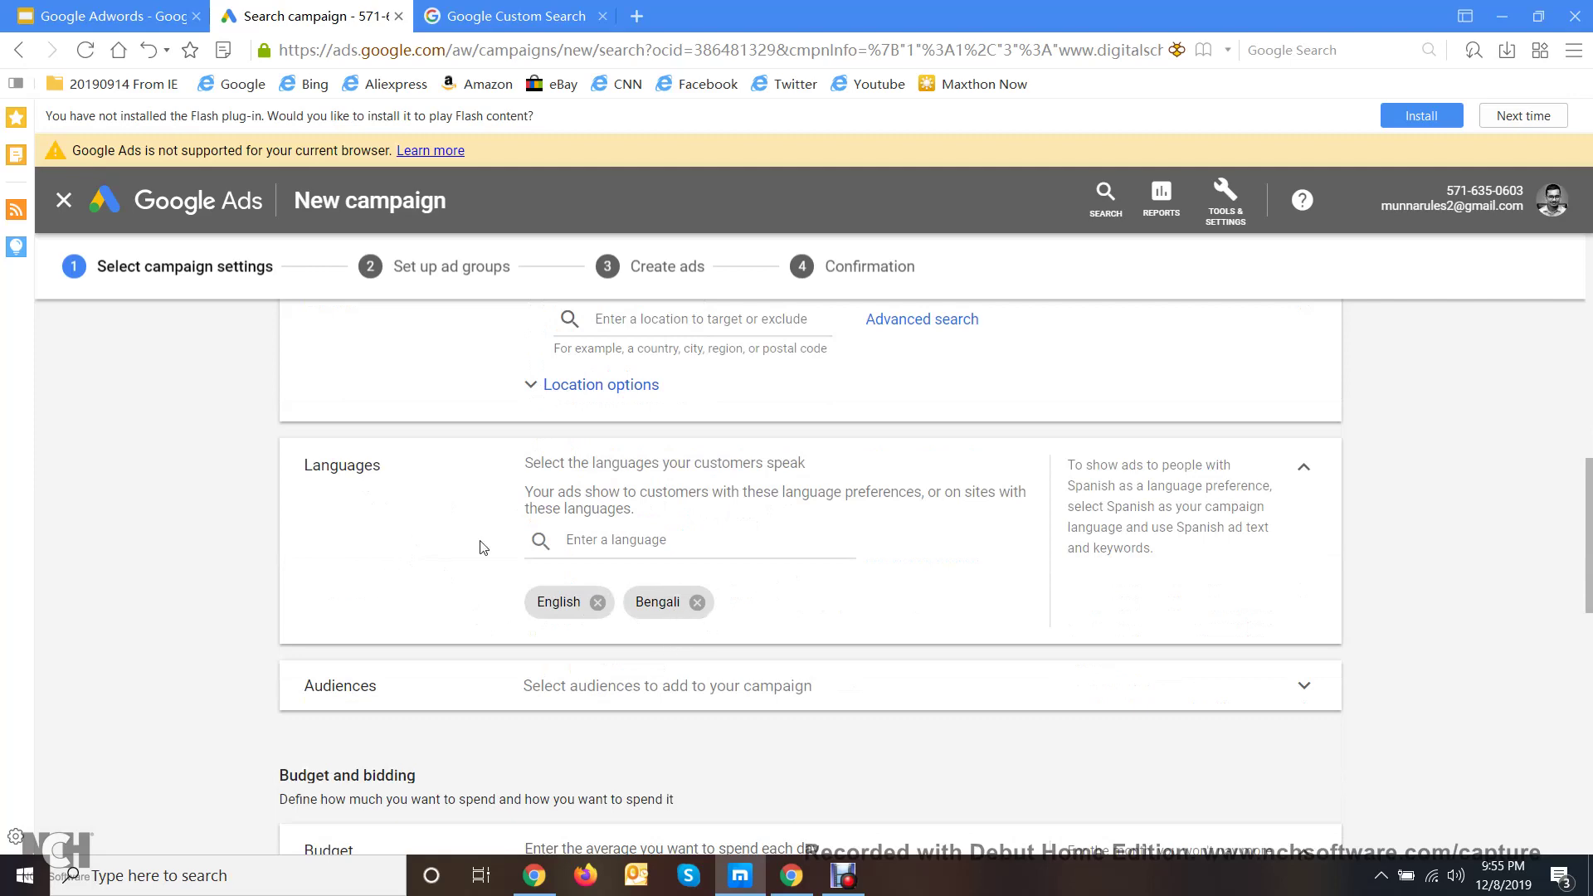
scroll(724, 618, down, 6)
scroll(724, 618, up, 3)
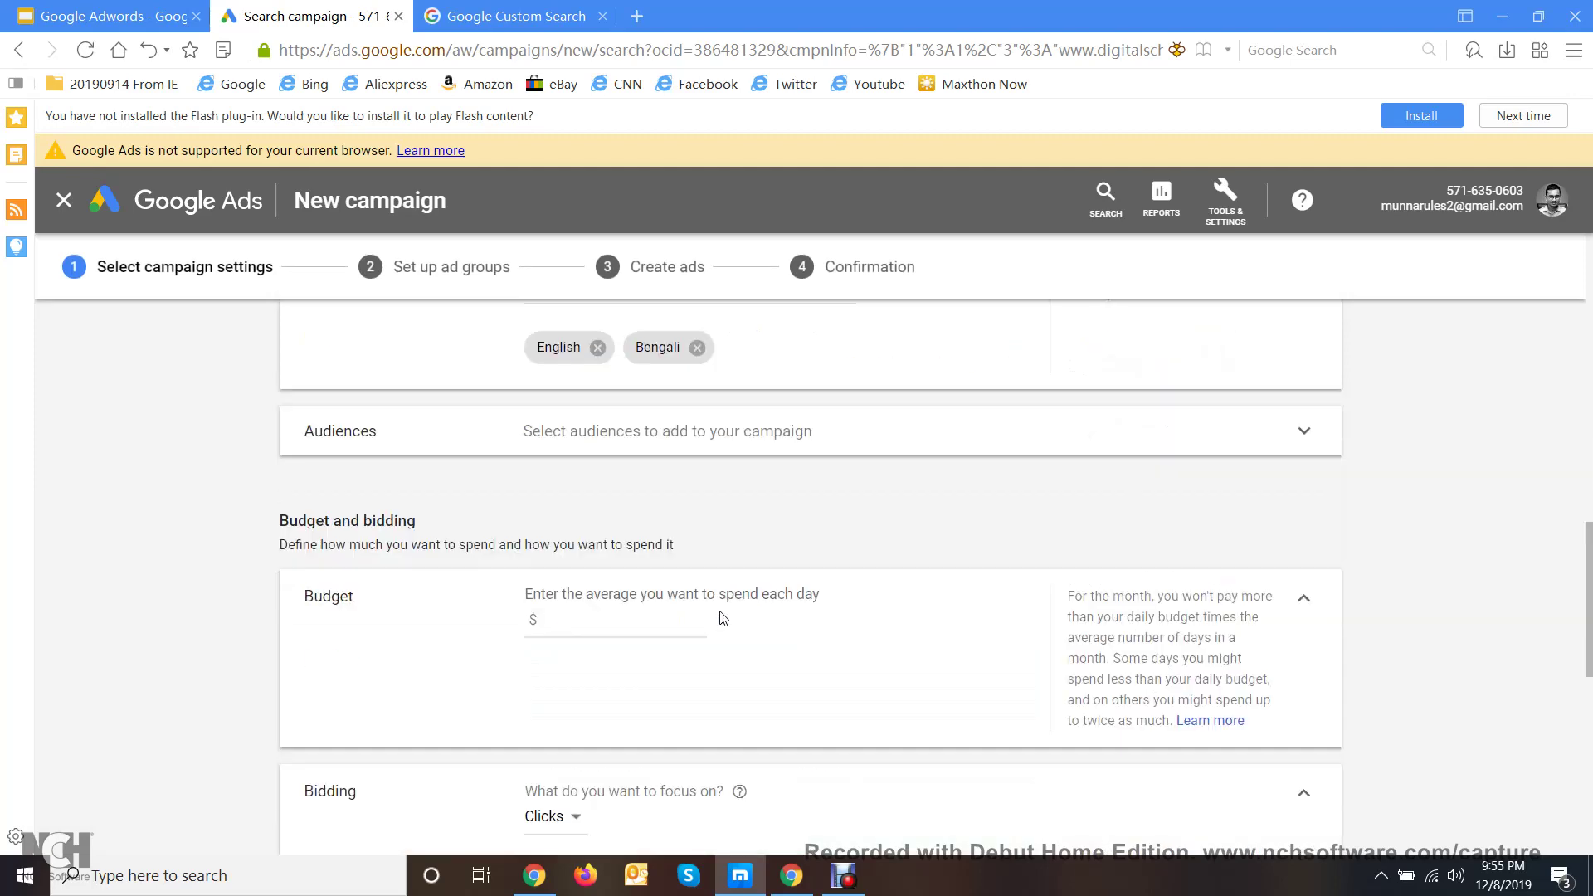
scroll(724, 619, down, 2)
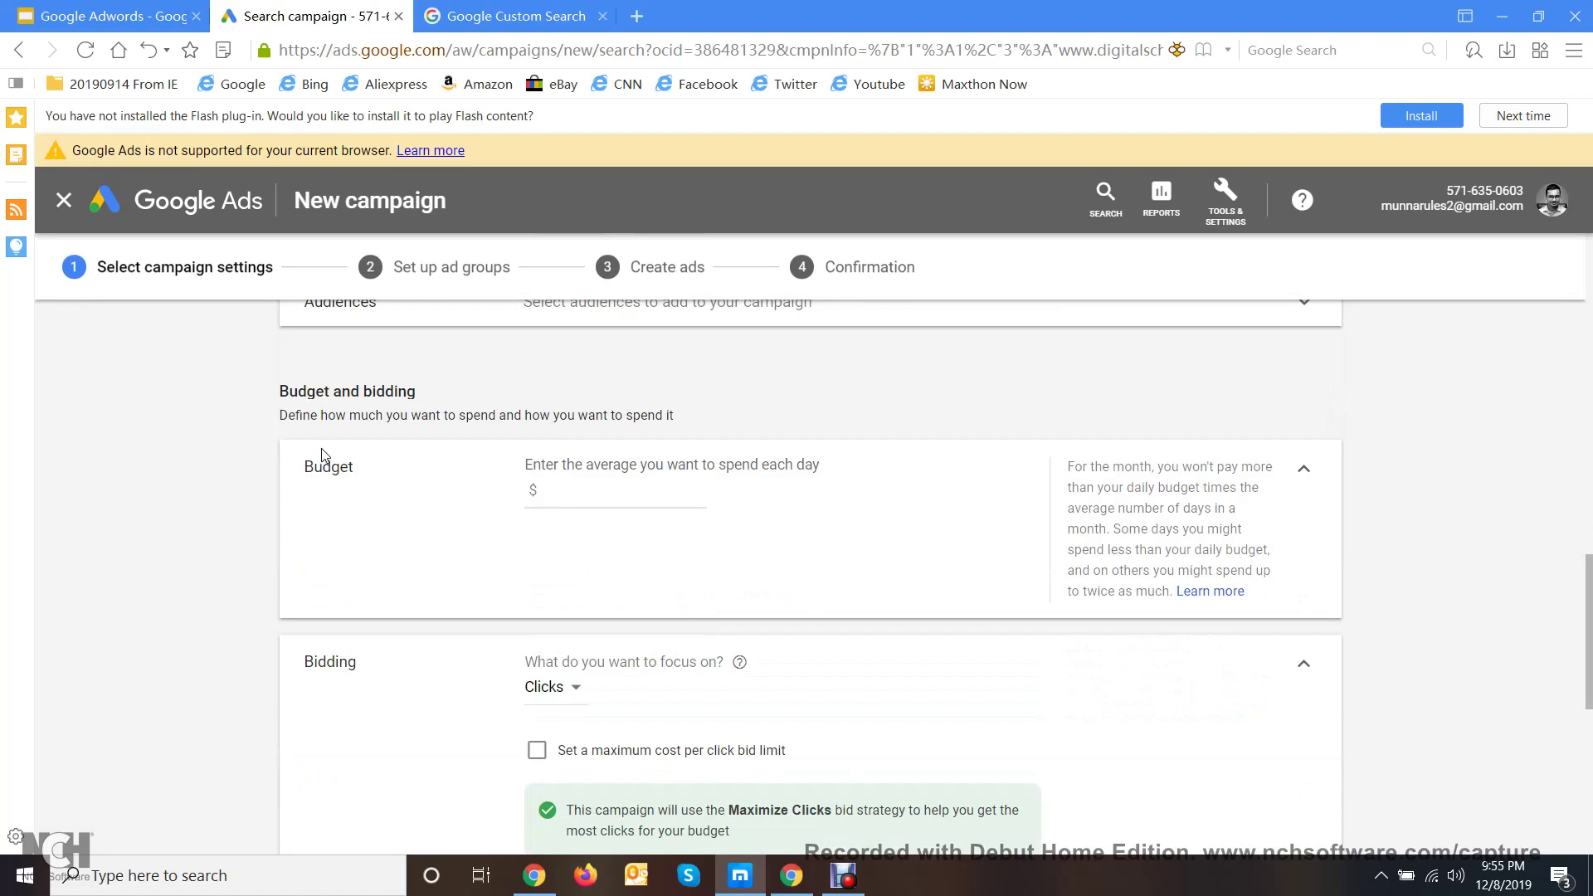
drag(282, 393, 464, 403)
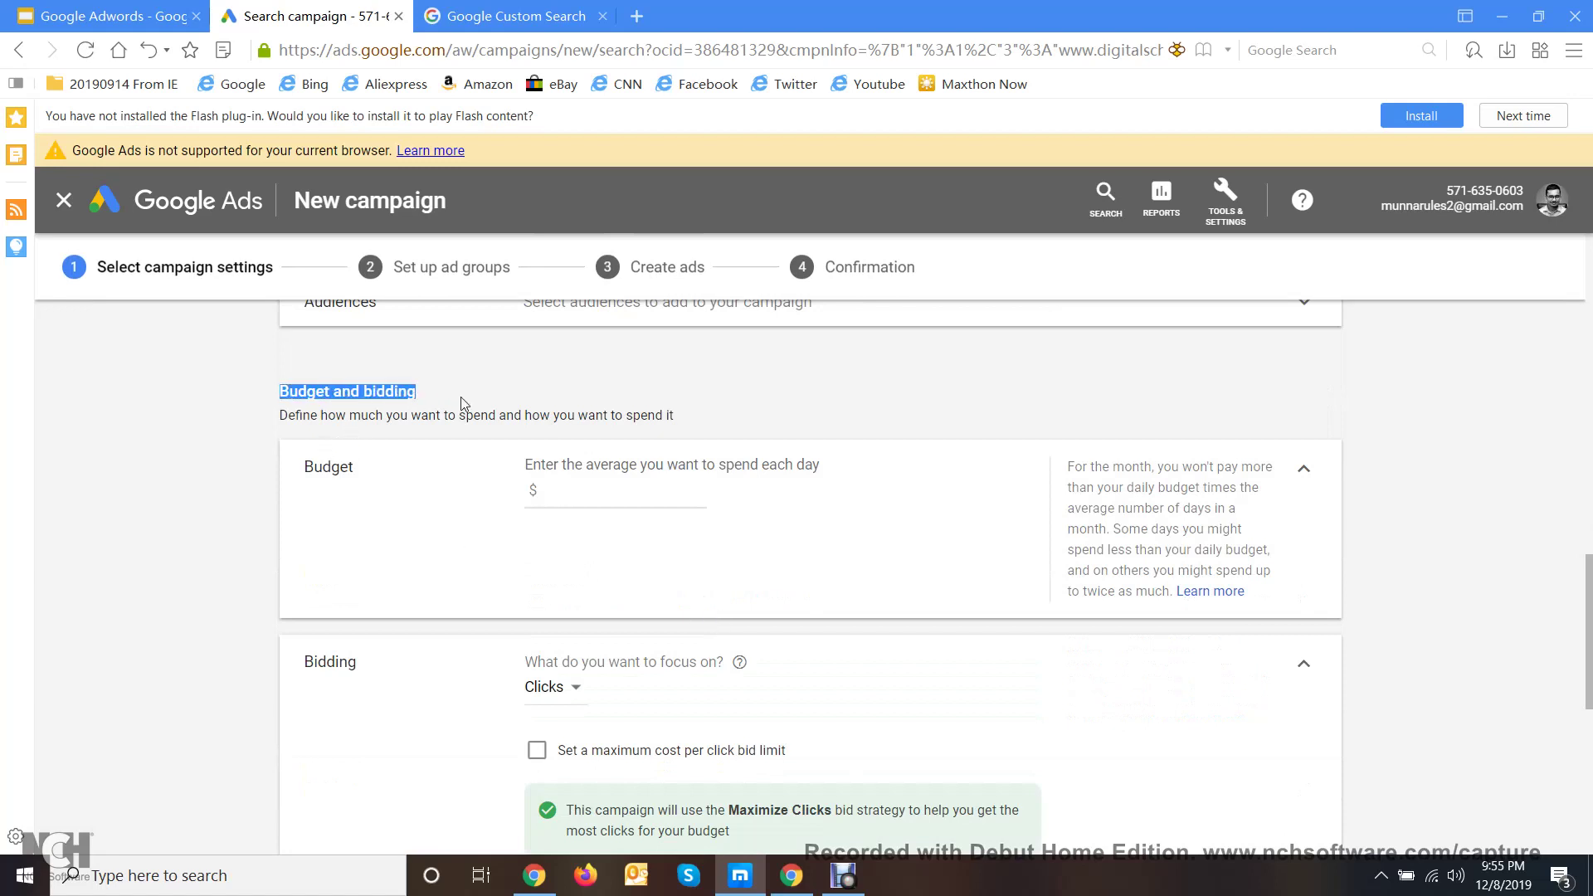
click(380, 393)
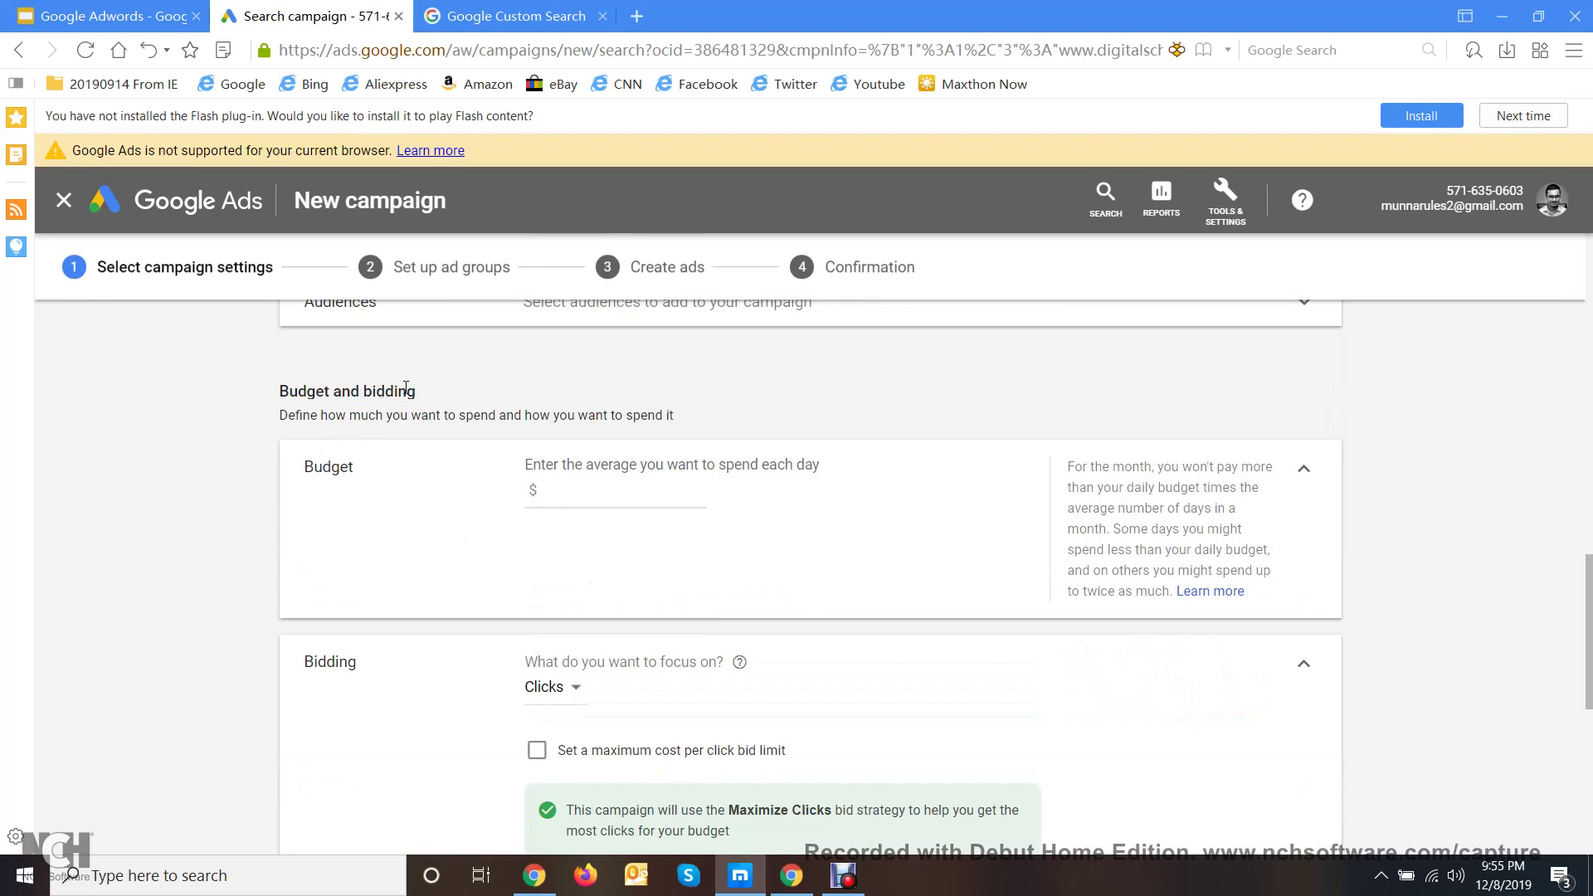
- Set the campaign's average daily budget to $50
click(572, 490)
drag(835, 483, 540, 488)
click(564, 491)
text(50)
click(502, 531)
- Choose Clicks as the bidding focus for the campaign
scroll(702, 563, down, 2)
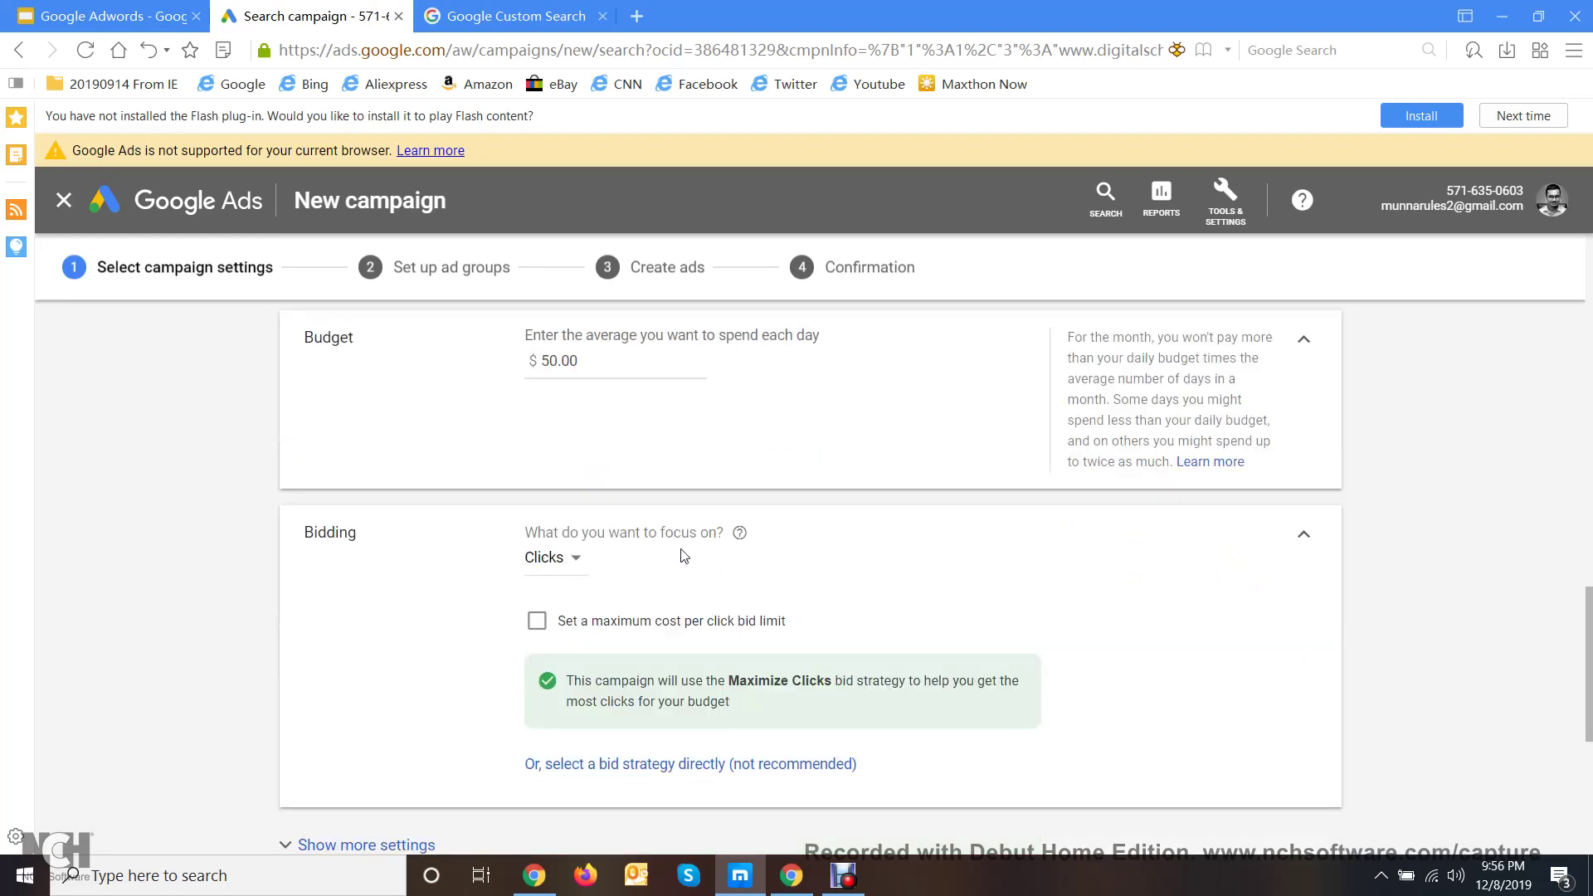
click(573, 565)
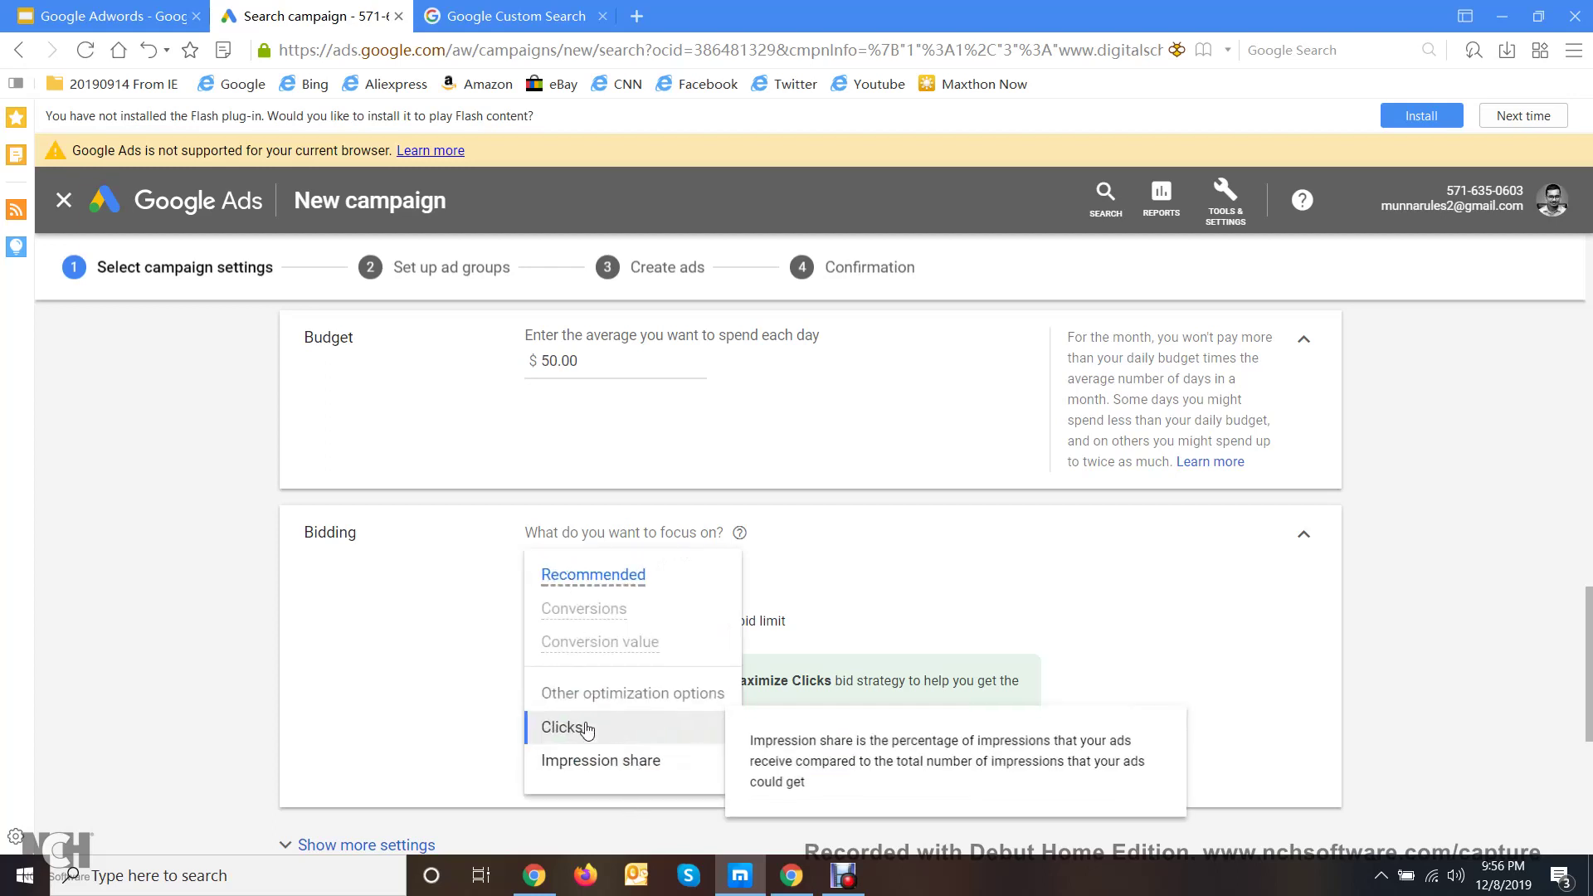
click(586, 730)
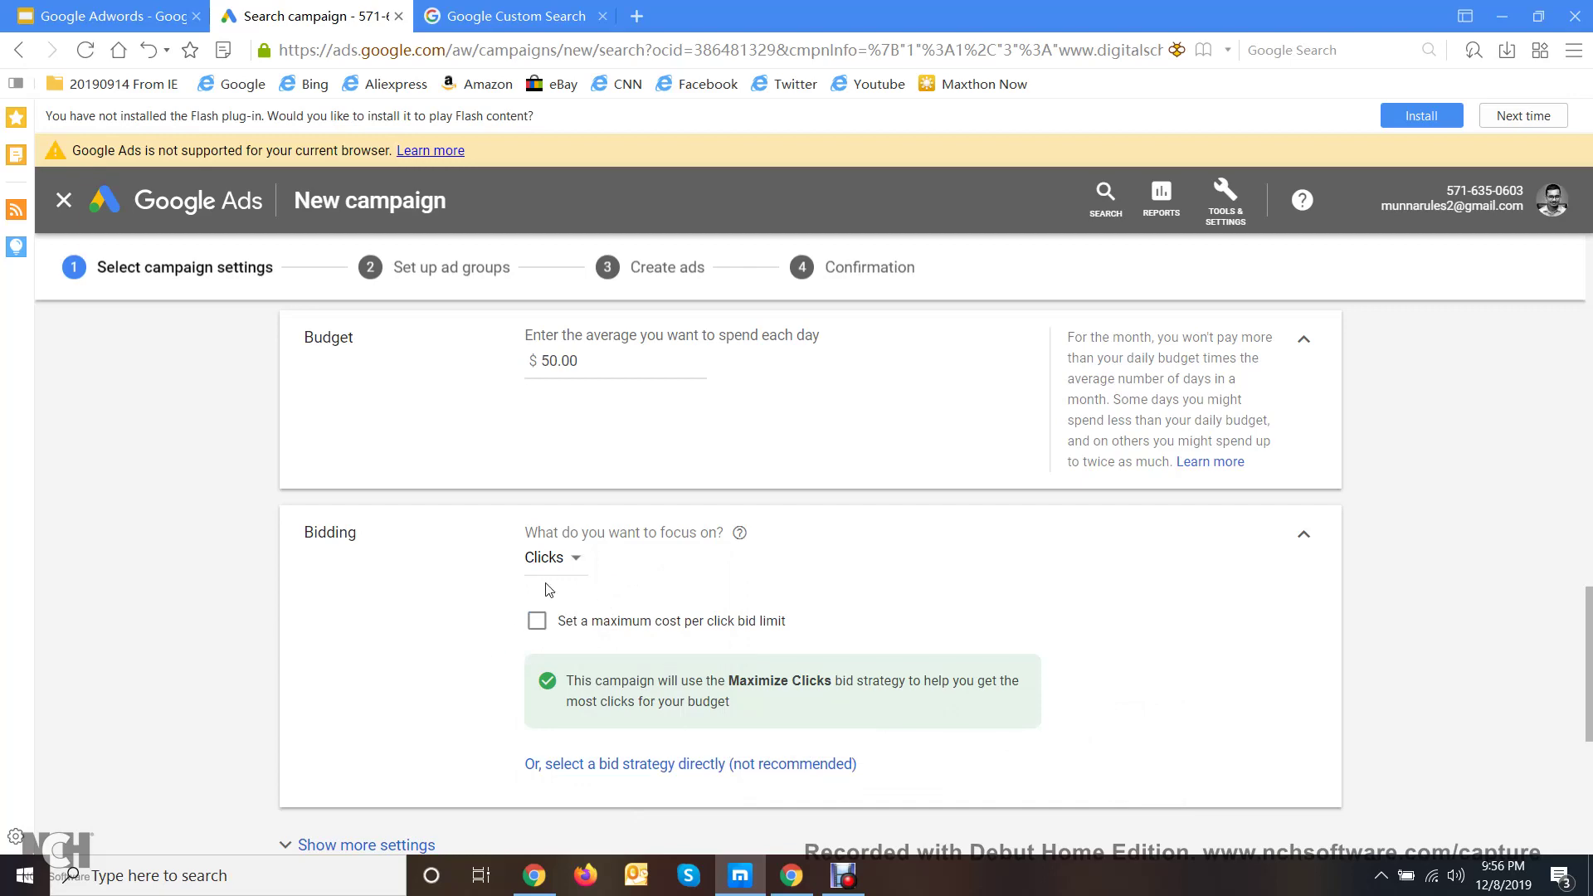
scroll(544, 593, down, 1)
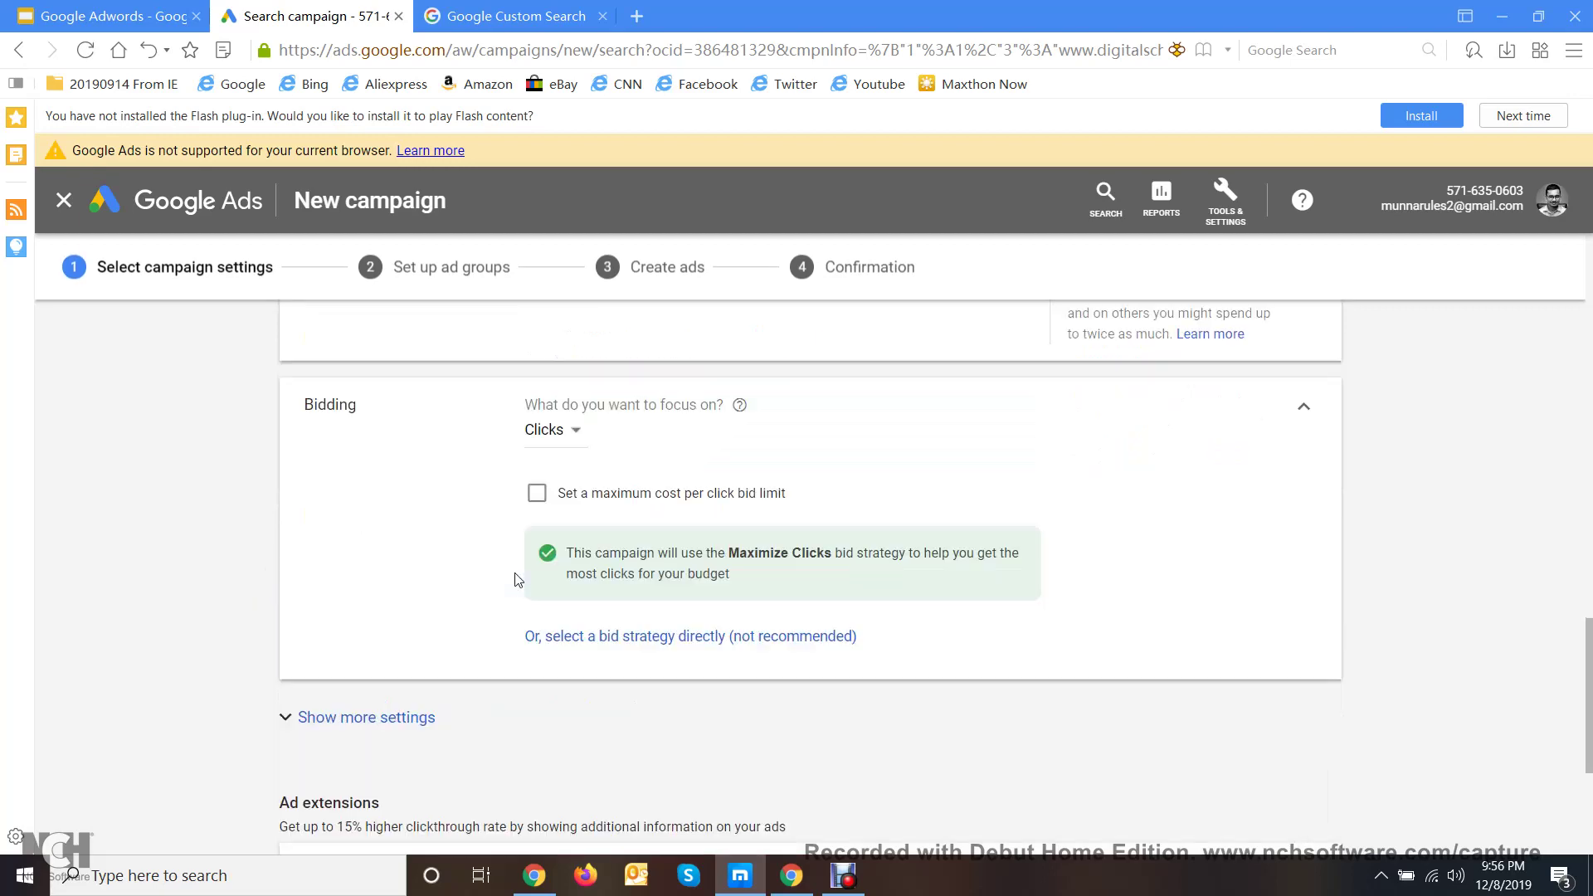
scroll(523, 585, up, 3)
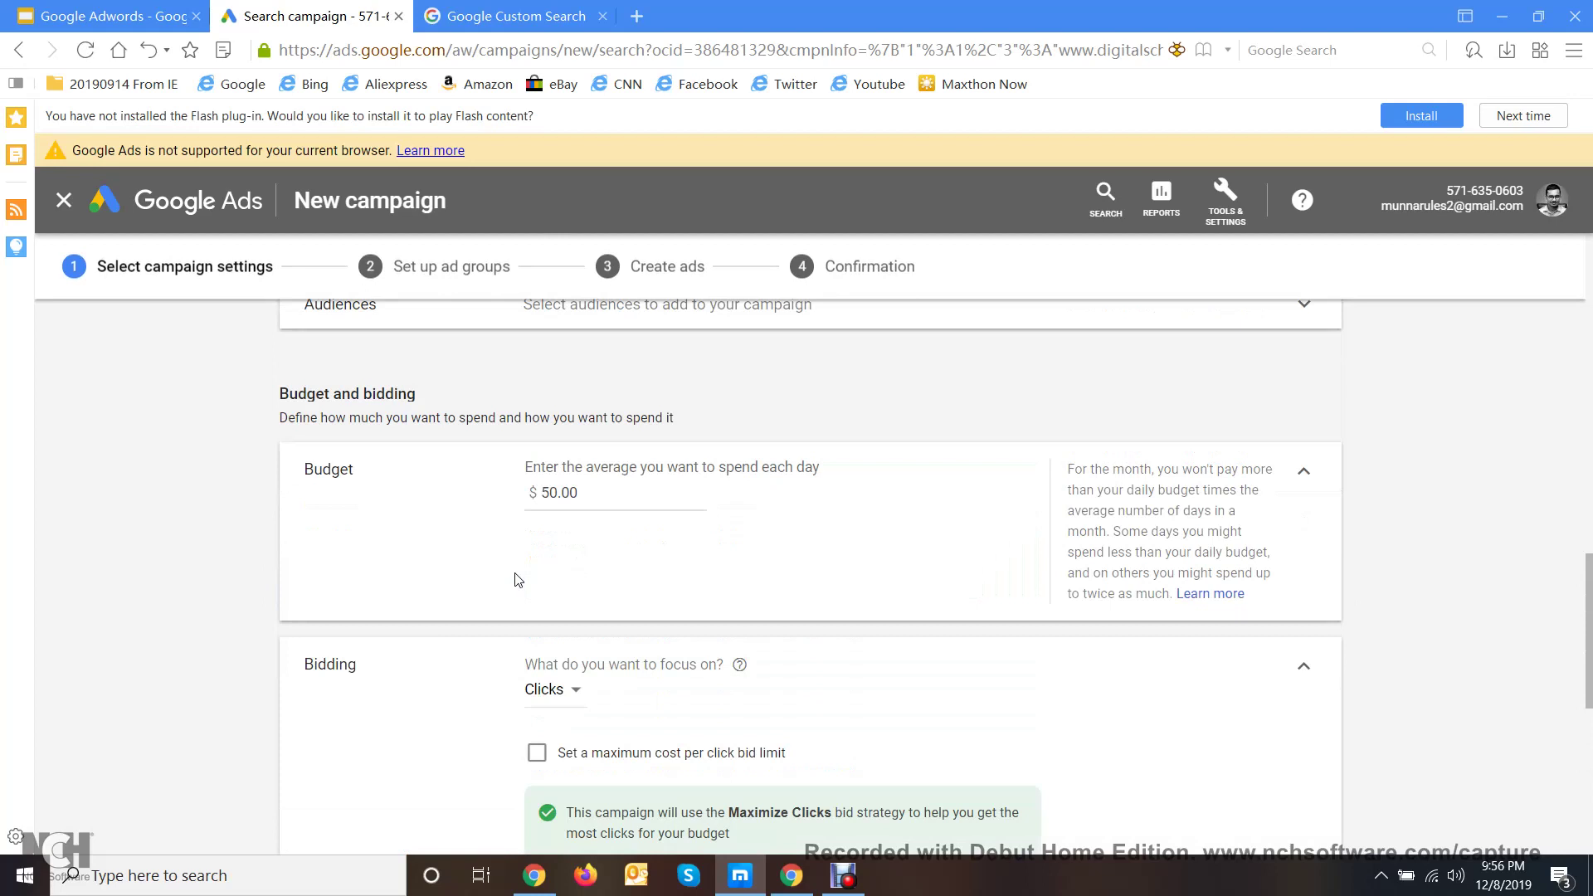
- Enable the maximum cost per click bid limit to show its amount field, and disable it again
scroll(510, 582, down, 1)
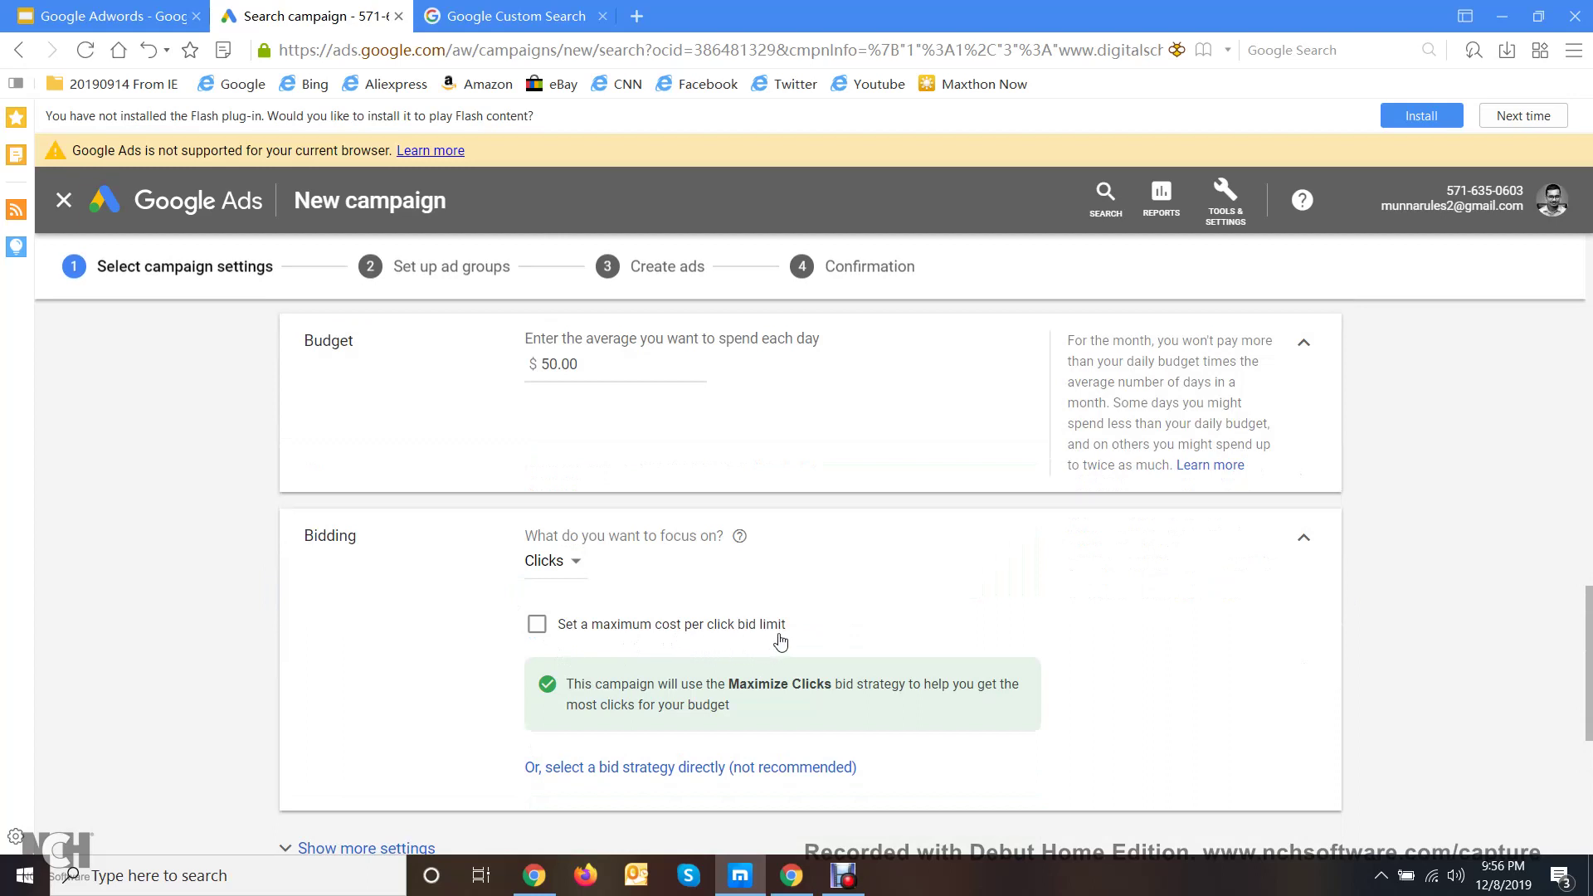
click(537, 624)
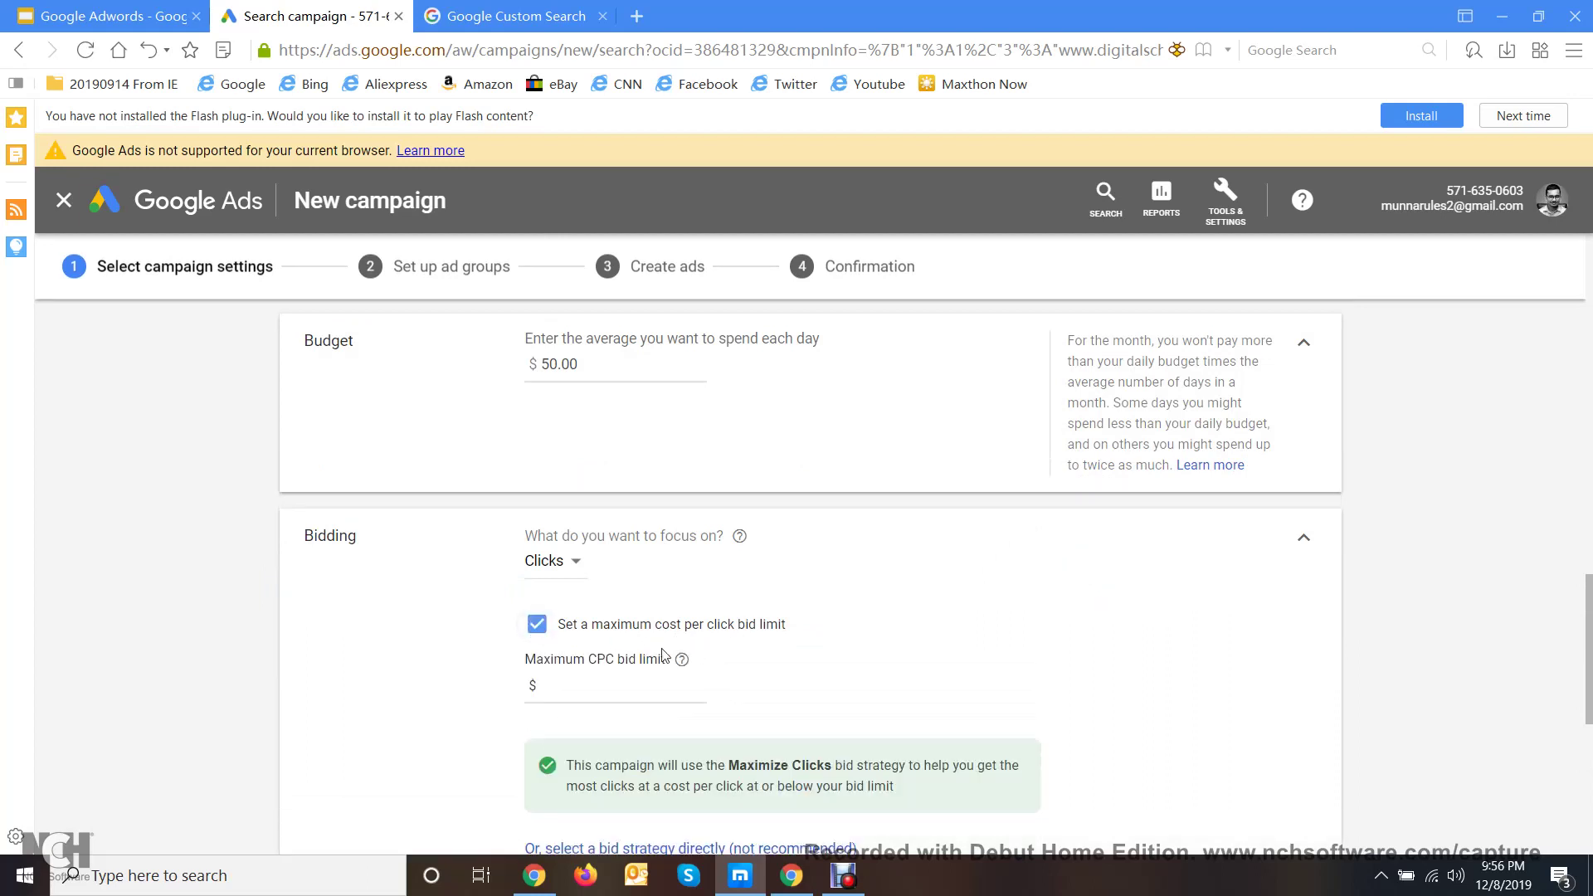
click(560, 686)
click(537, 627)
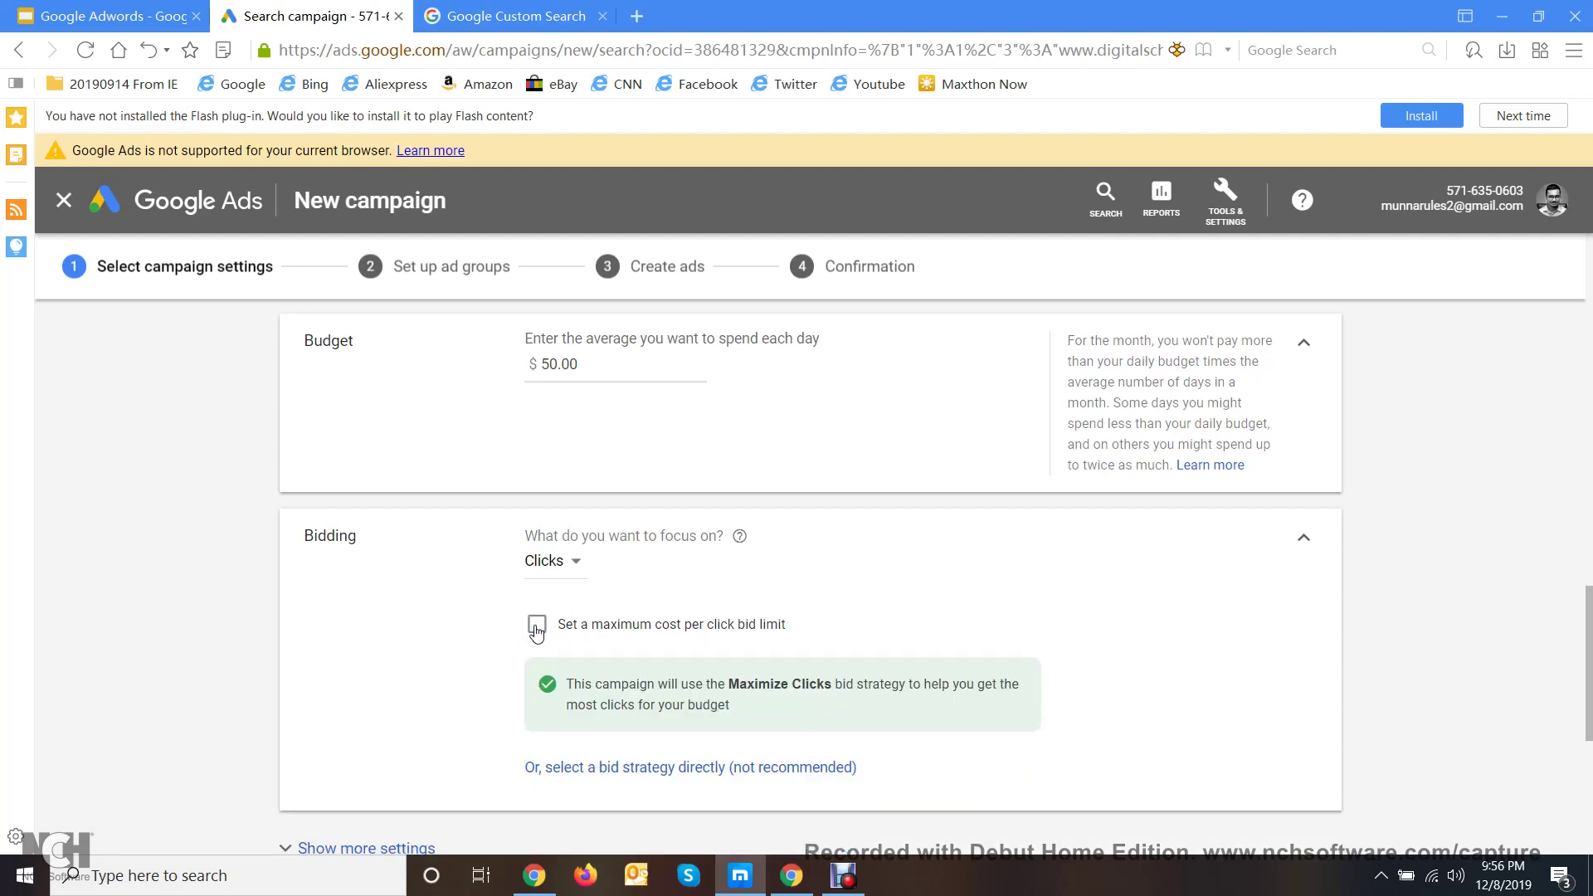
click(537, 626)
click(566, 687)
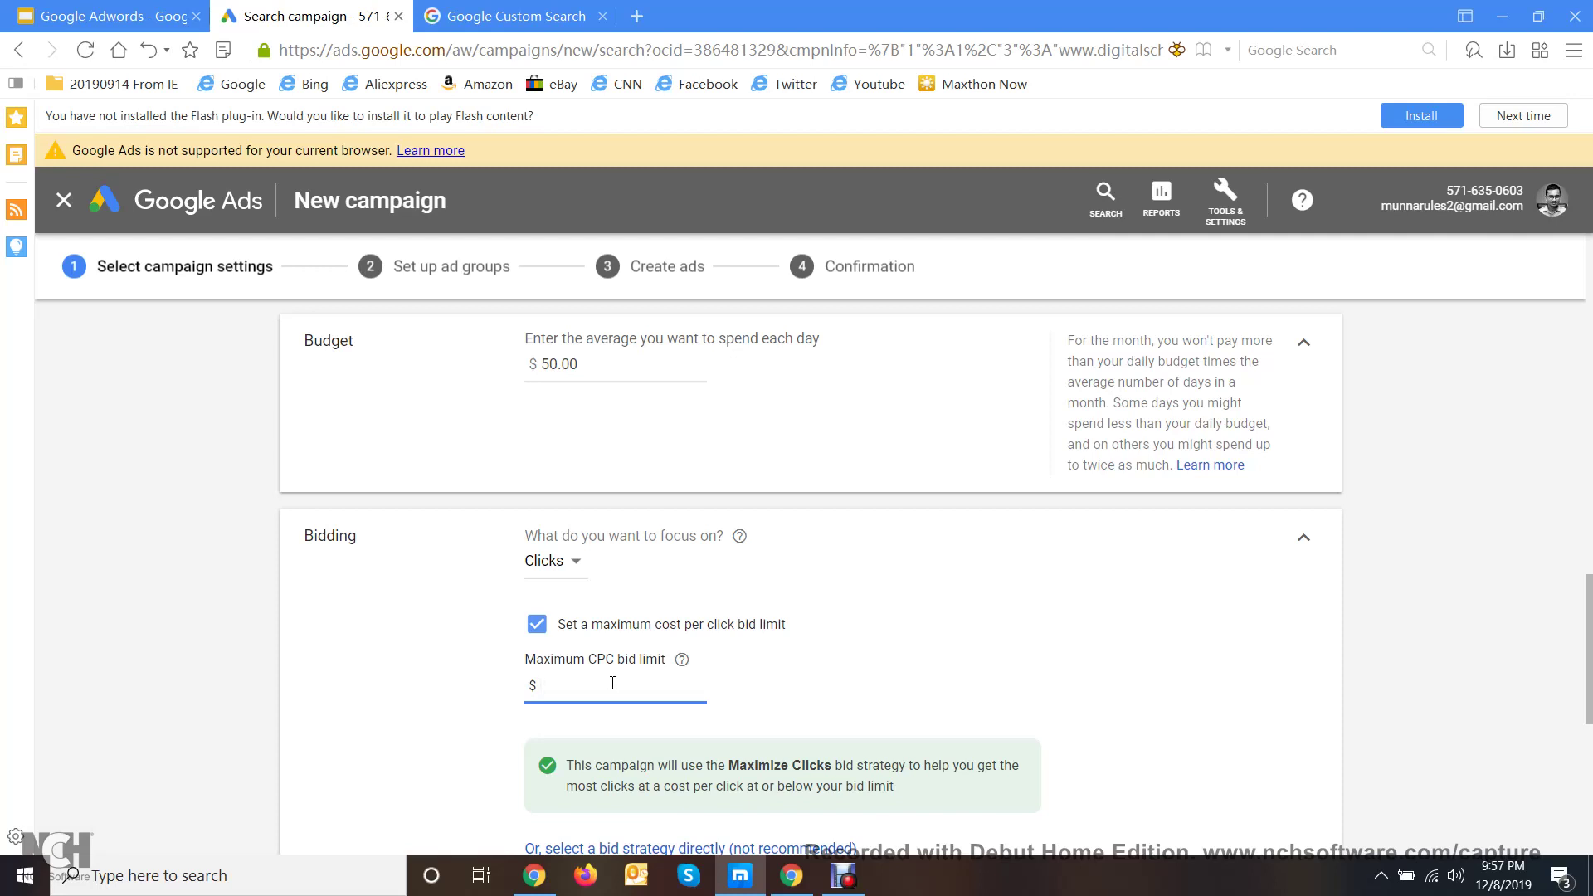
click(547, 640)
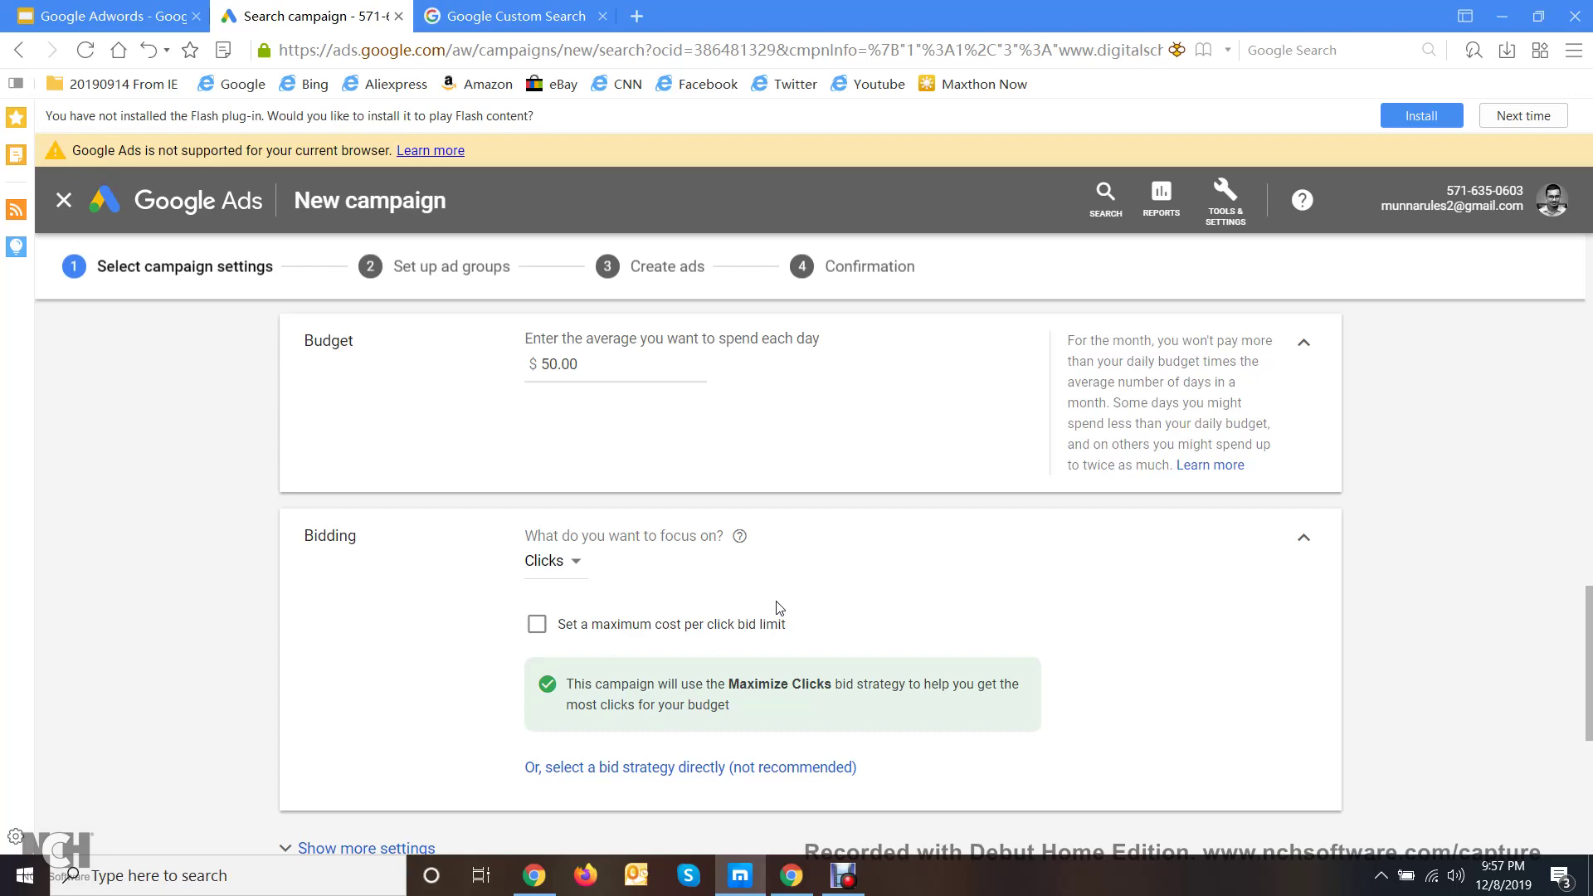
- Open shikhbeshobai.com in a new browser tab
scroll(779, 608, down, 5)
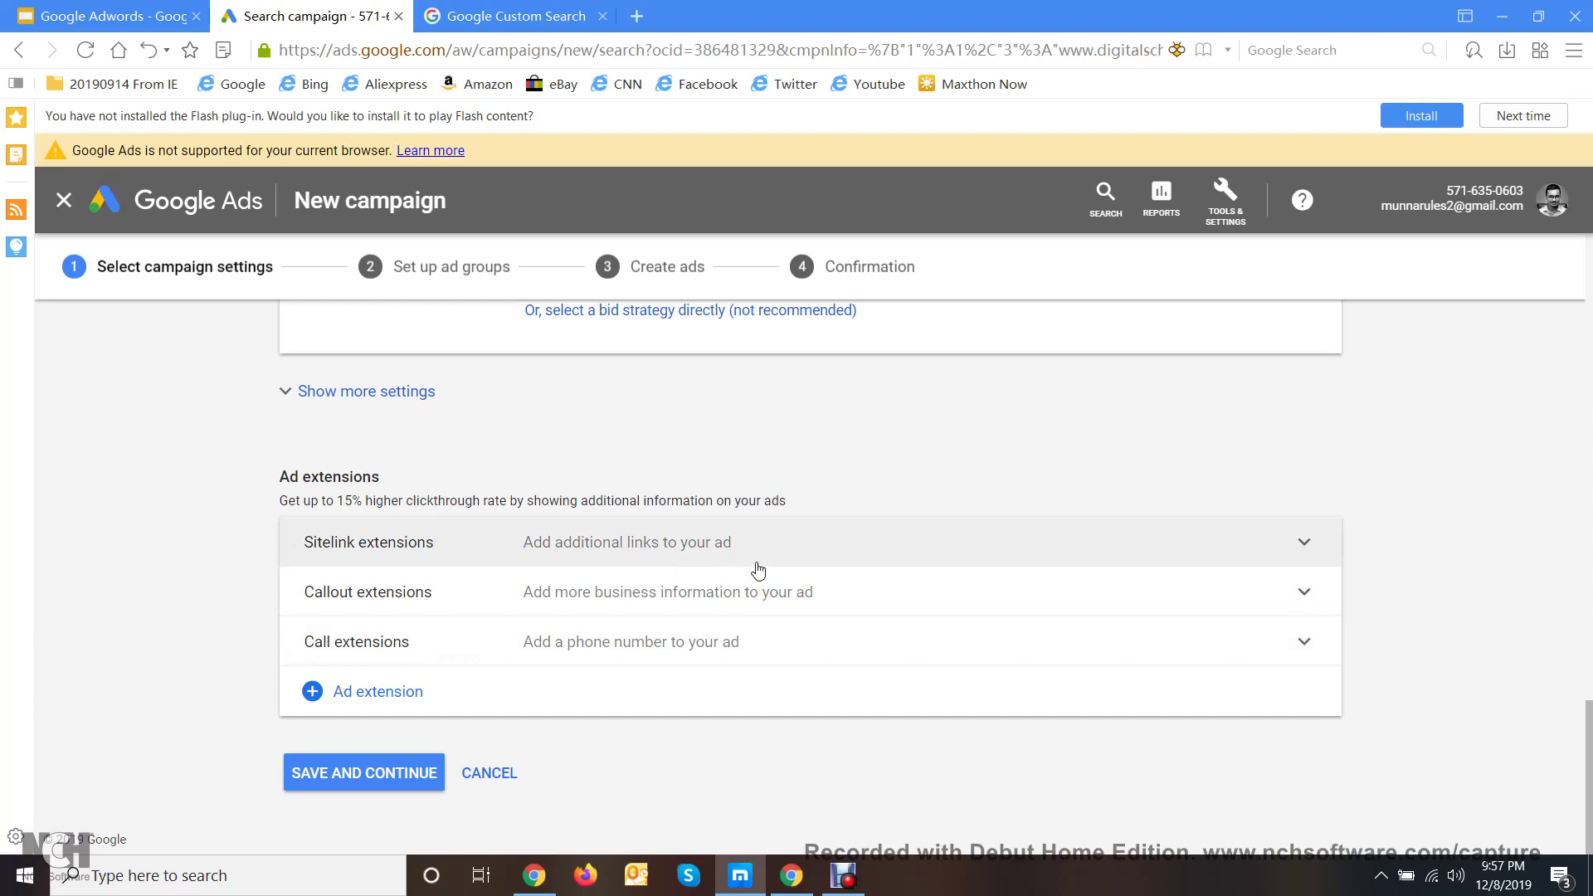
click(639, 17)
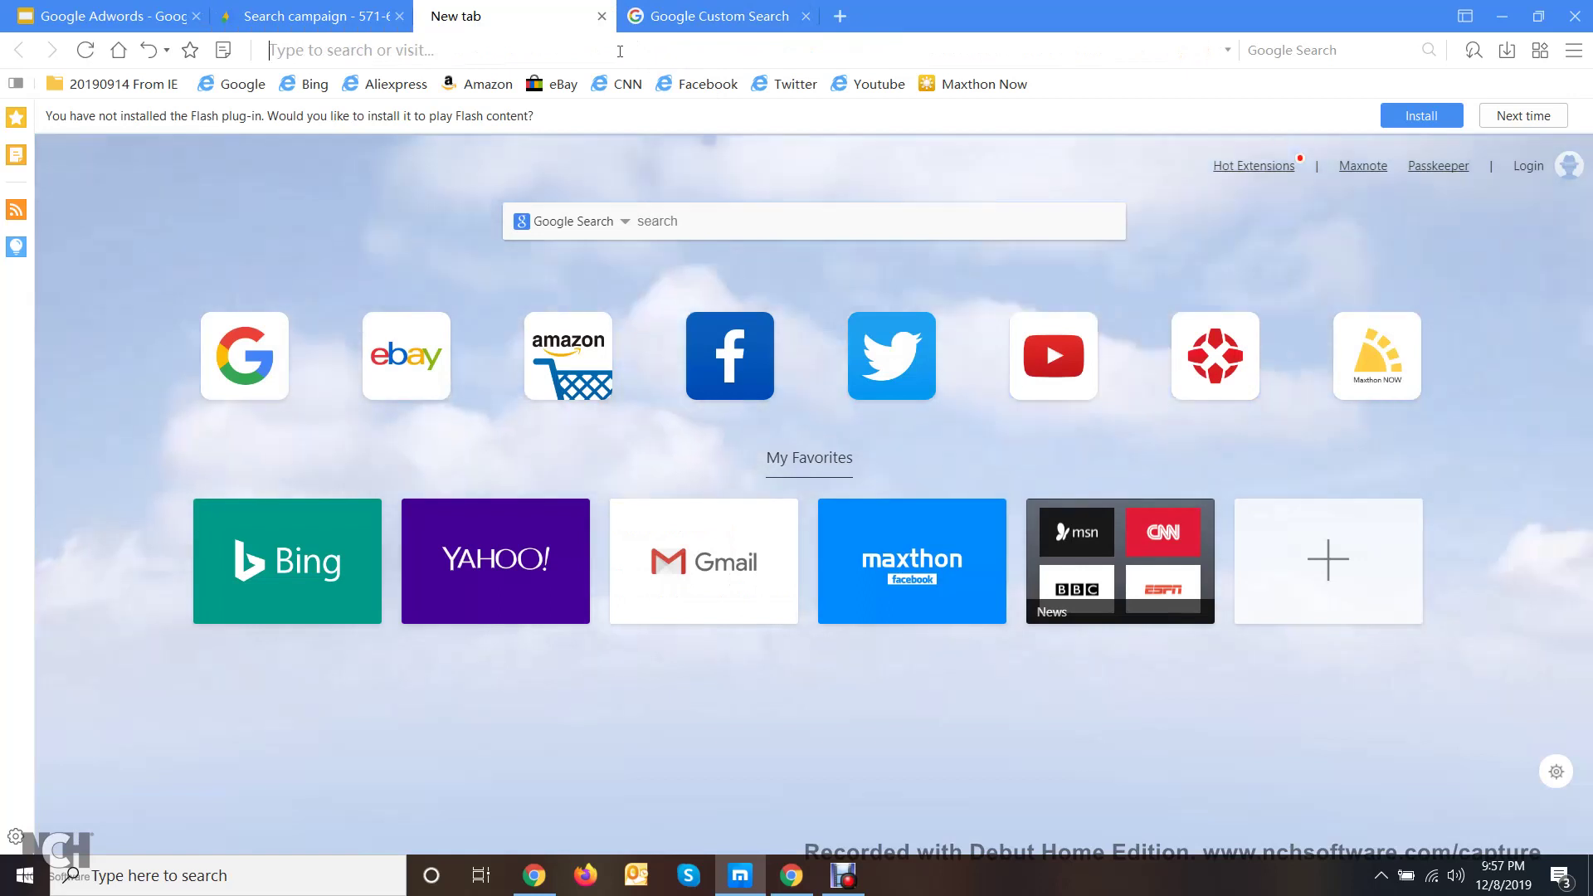
text(shik)
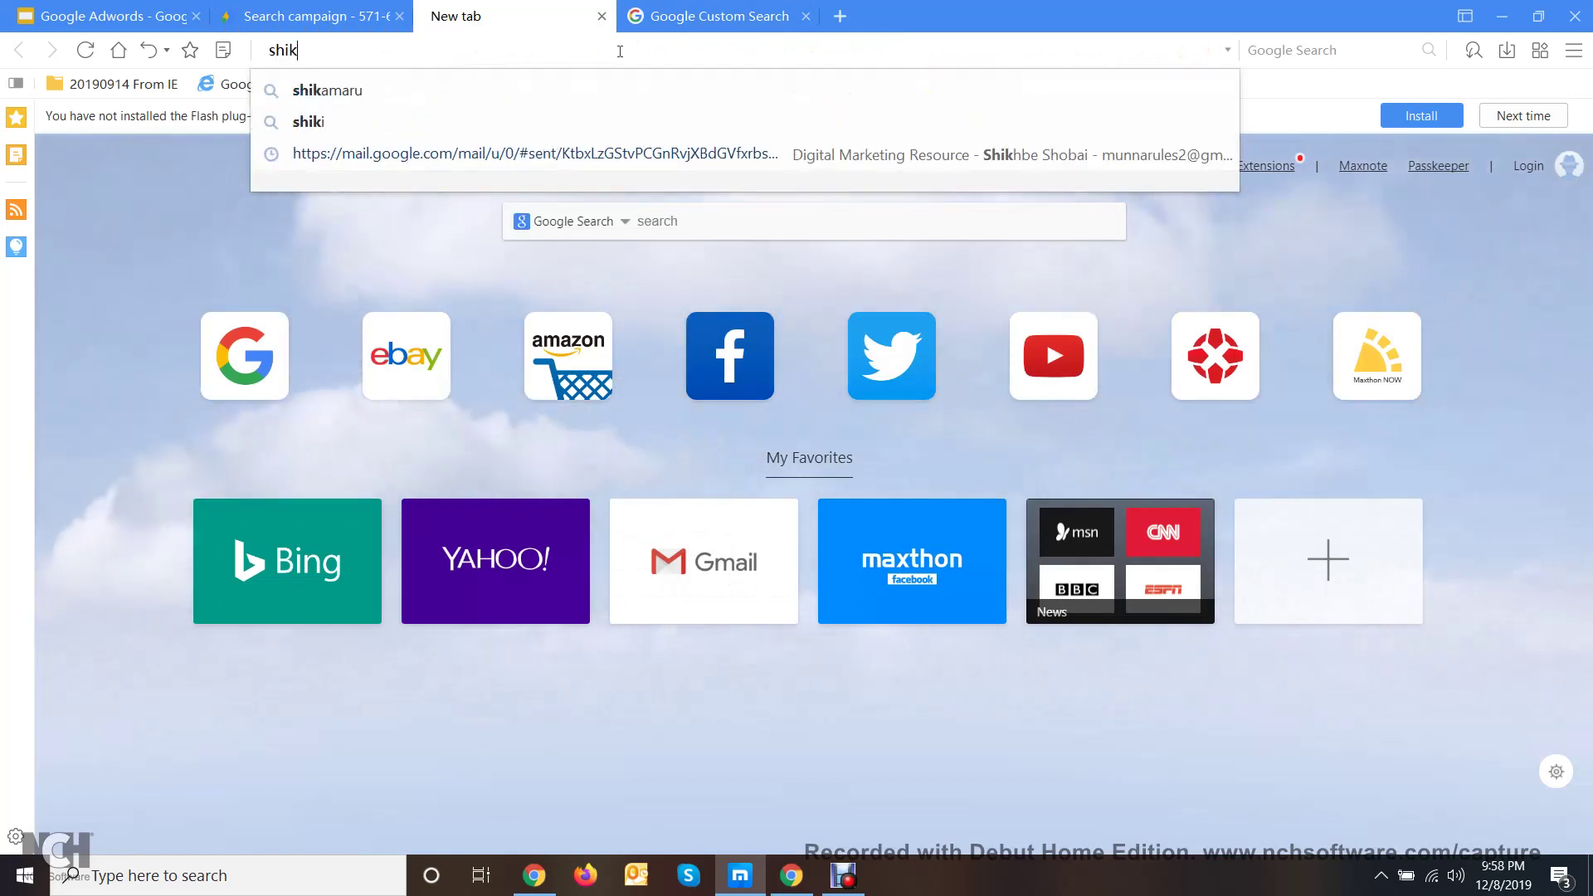
text(hbe)
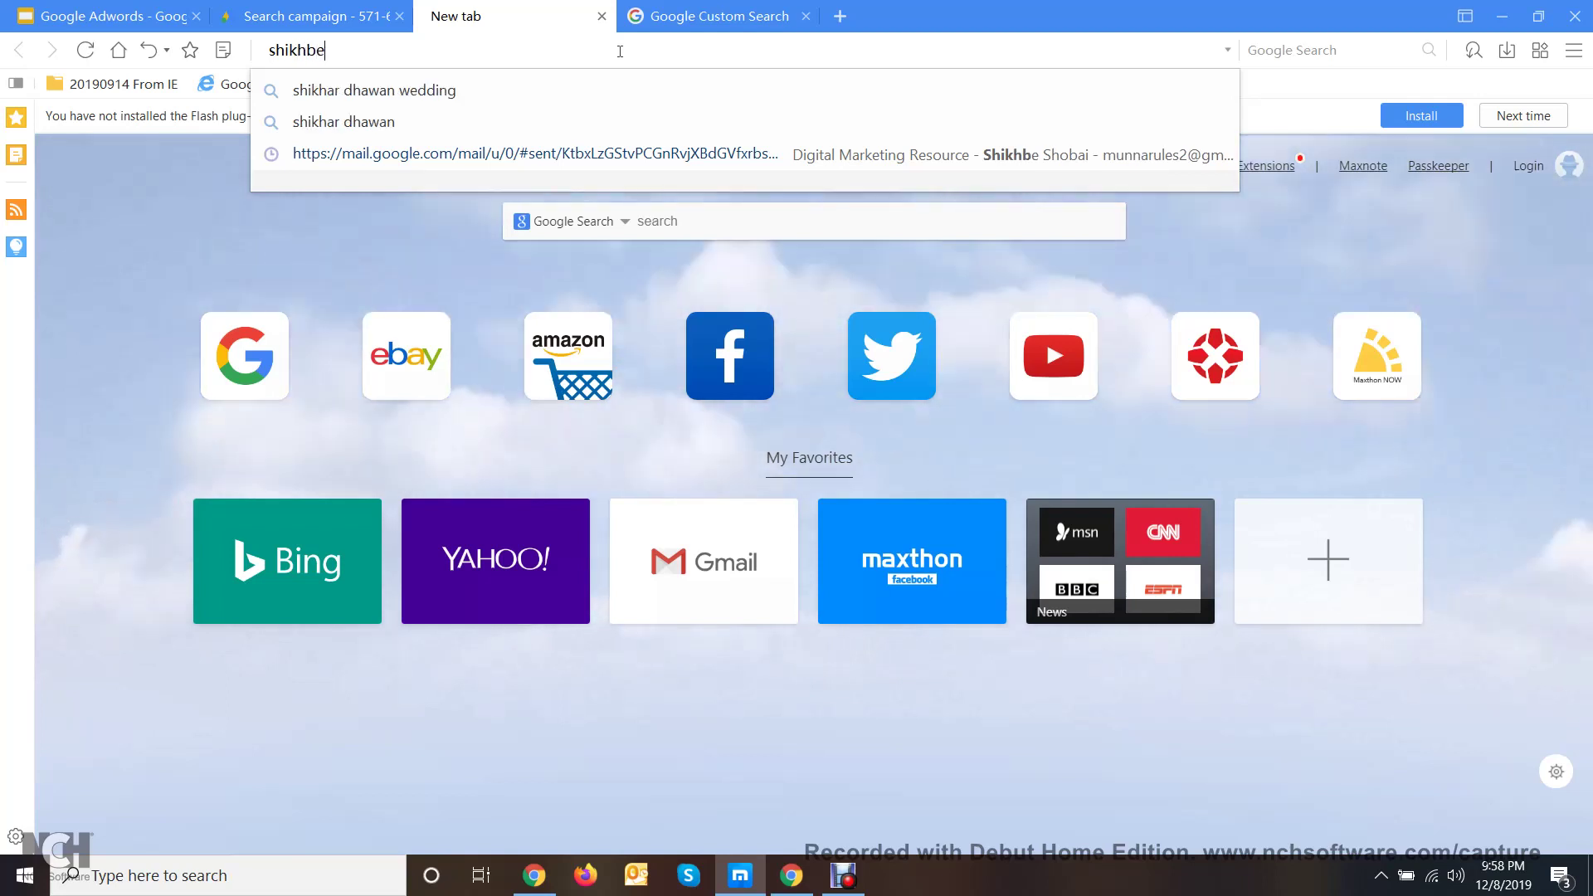
text(shobai.)
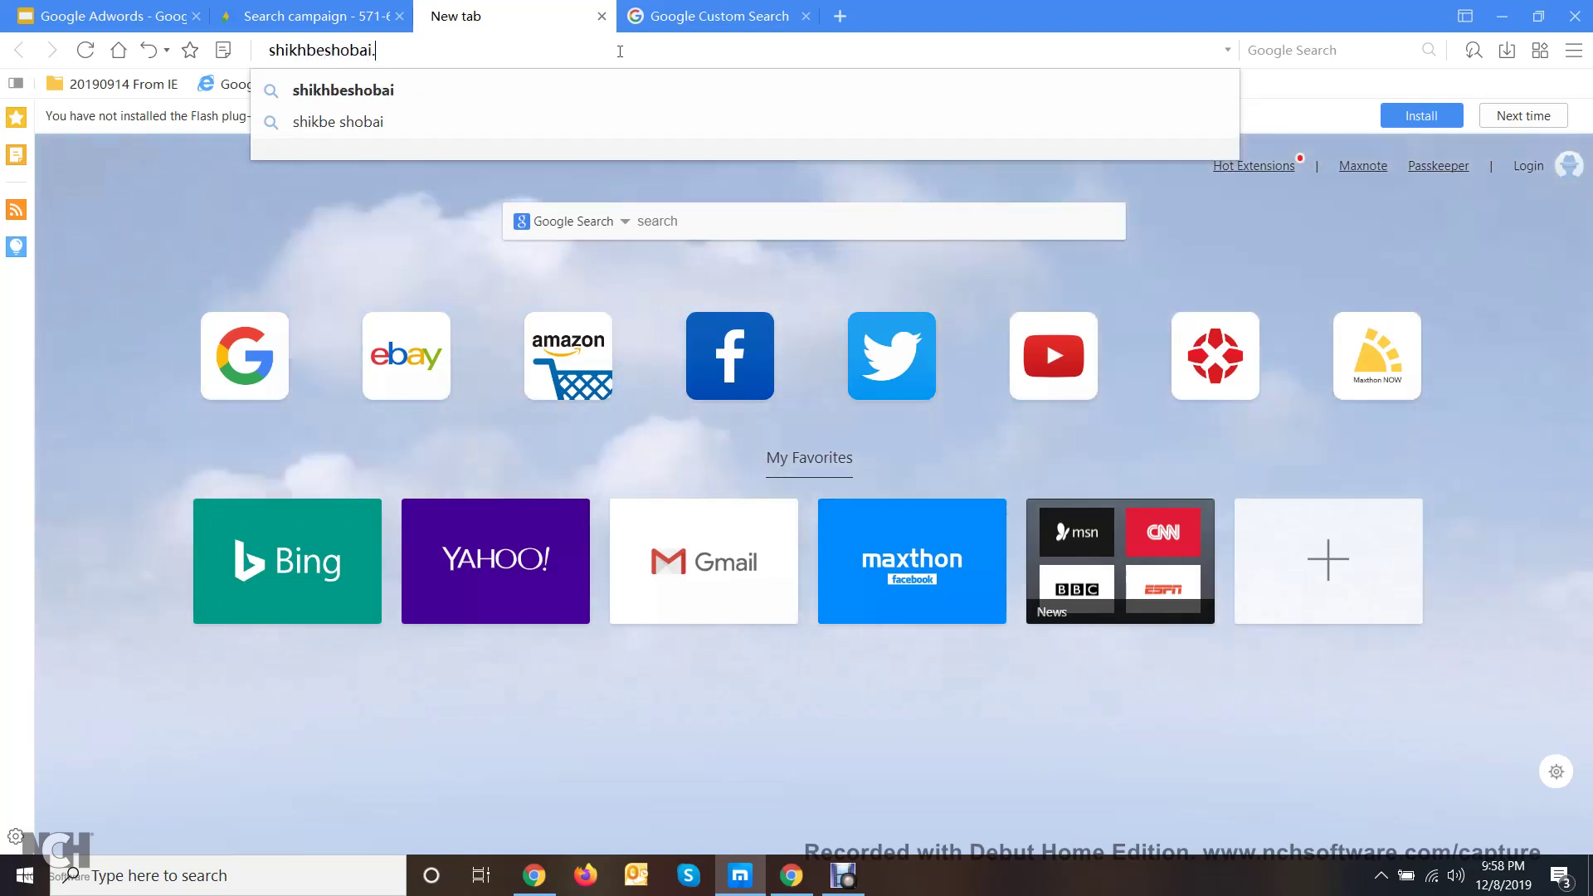
text(com)
key(Return)
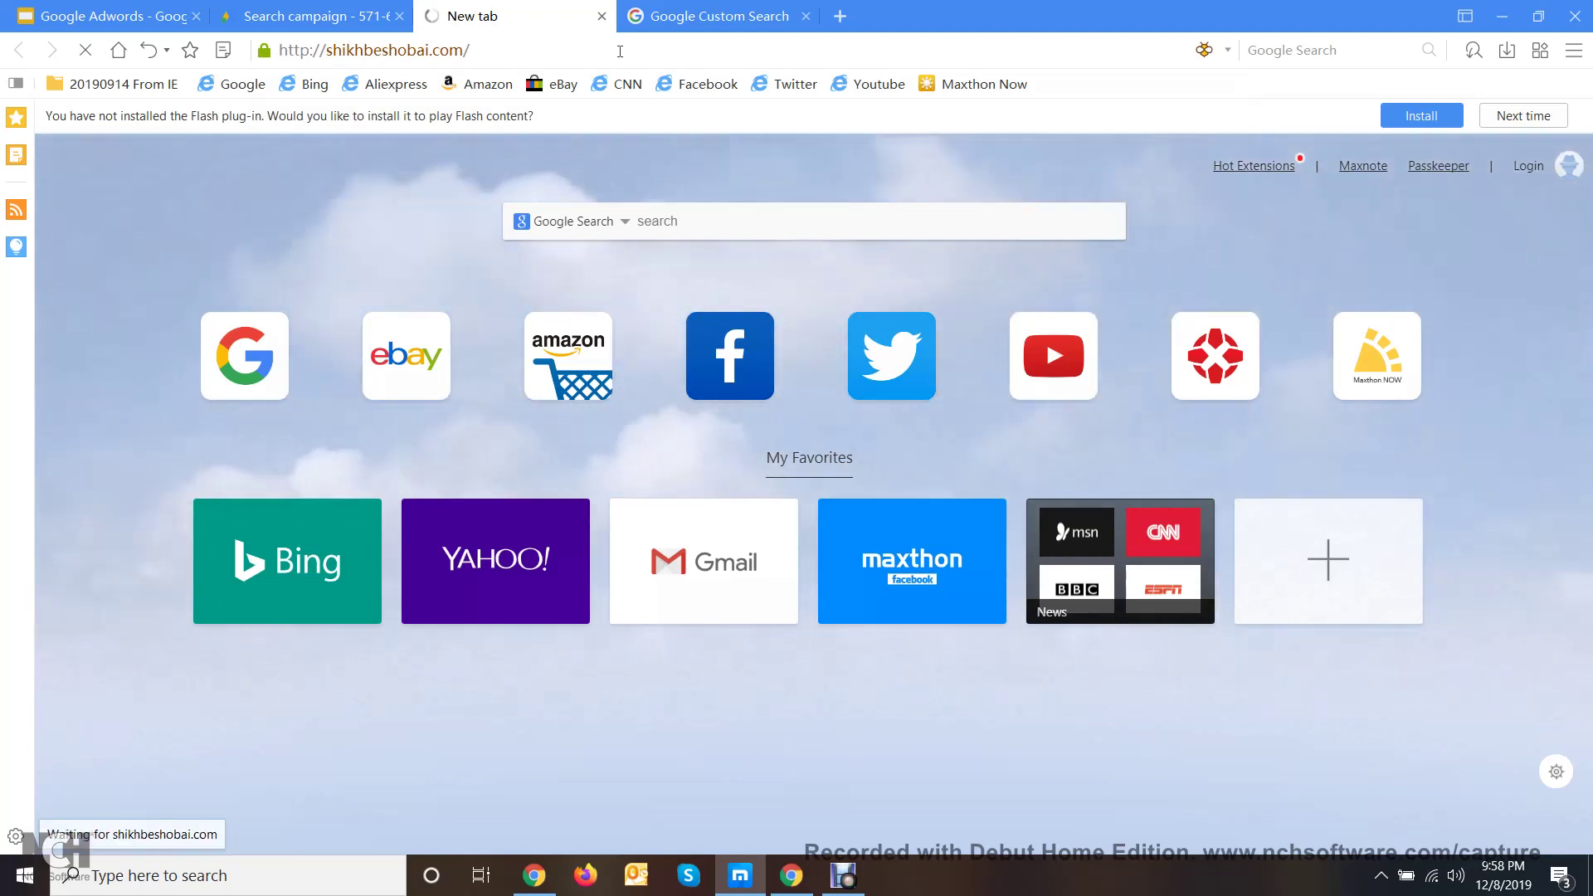
- Run the tree command through the Windows Run dialog while the website loads
key(super+r)
text(tree)
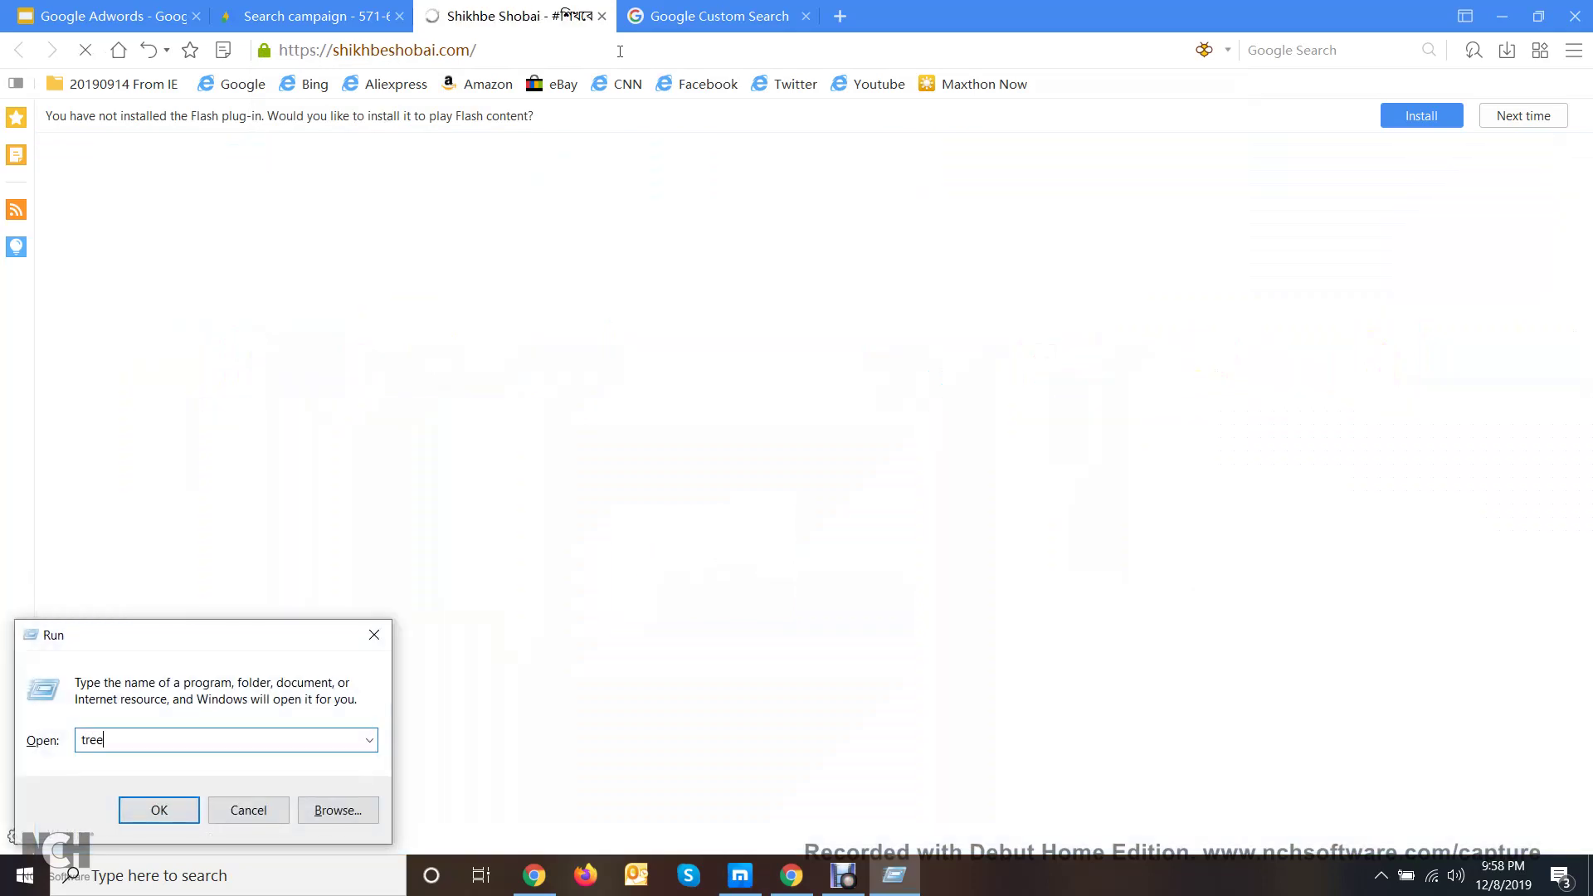
key(Return)
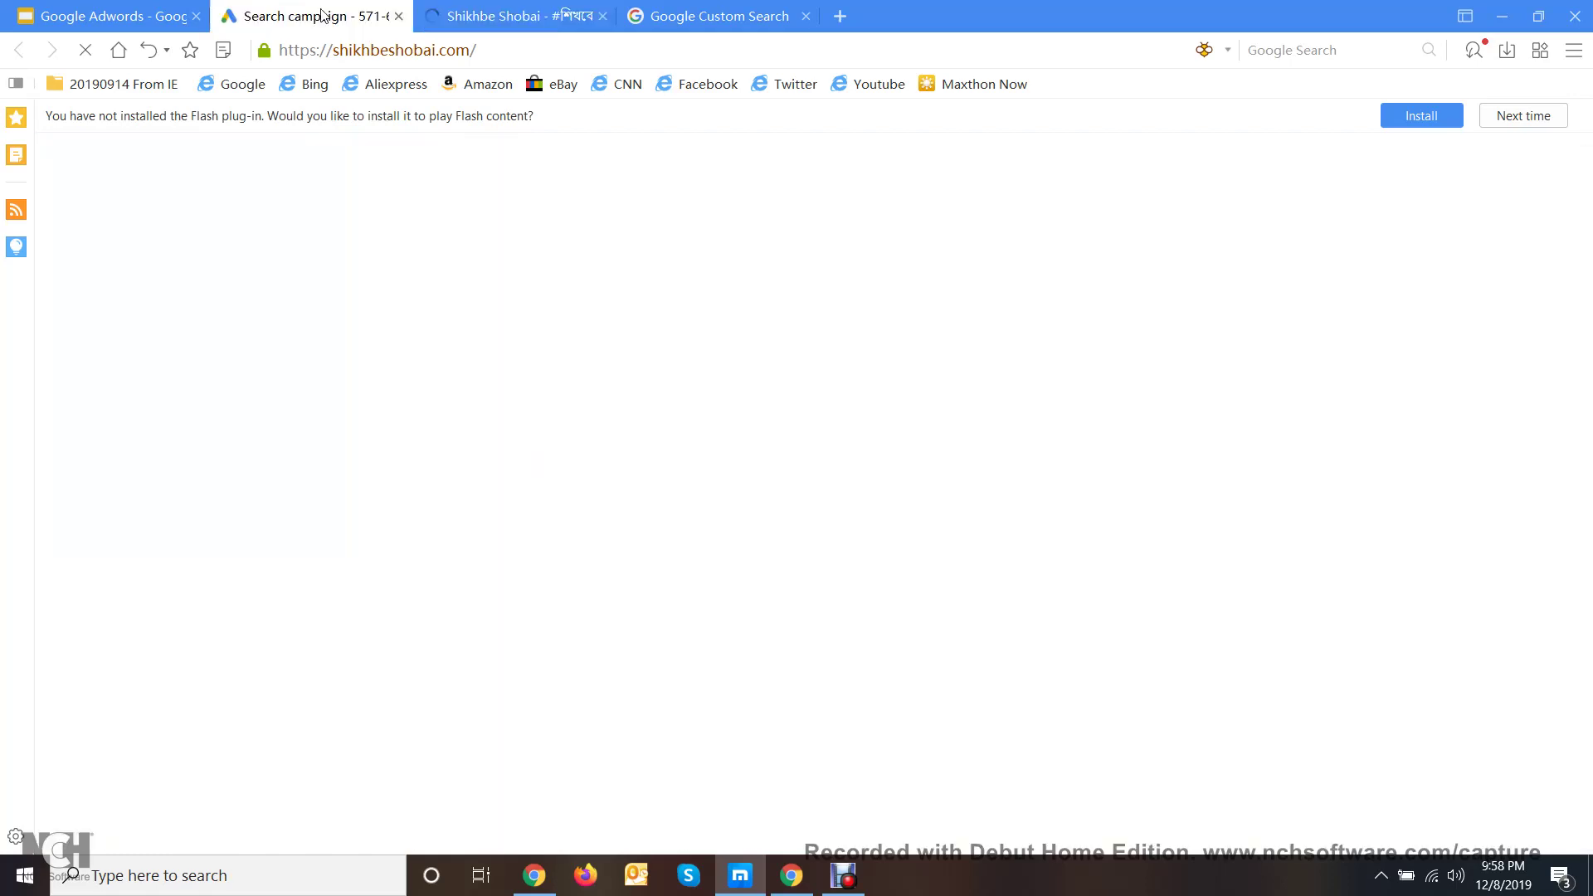
- Return to the Shikhbe Shobai website and close its discount coupon popup
click(326, 16)
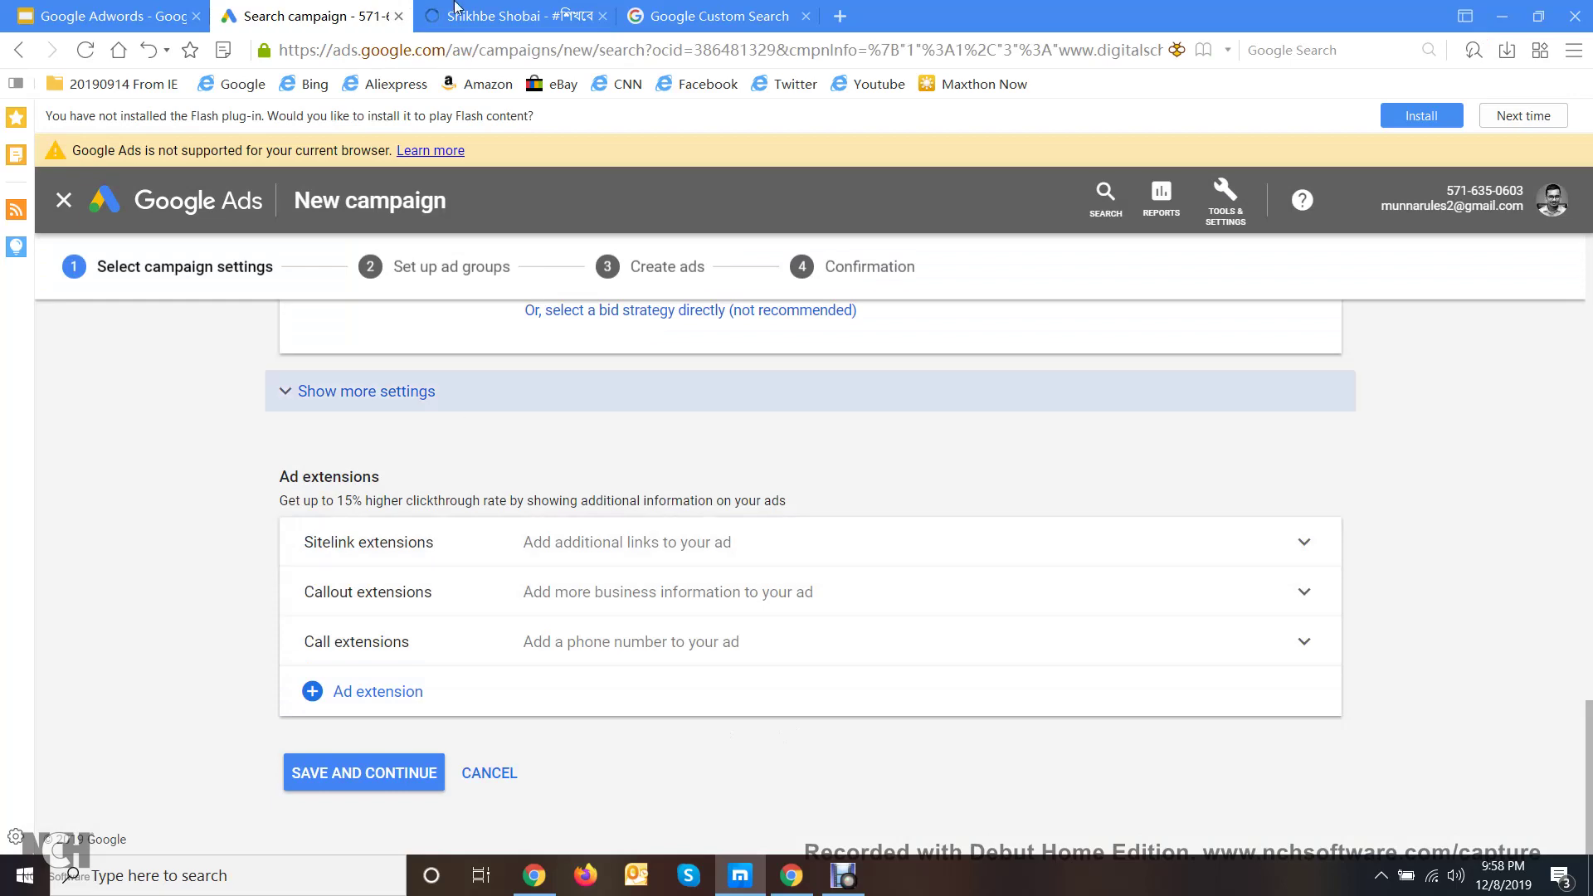
click(510, 15)
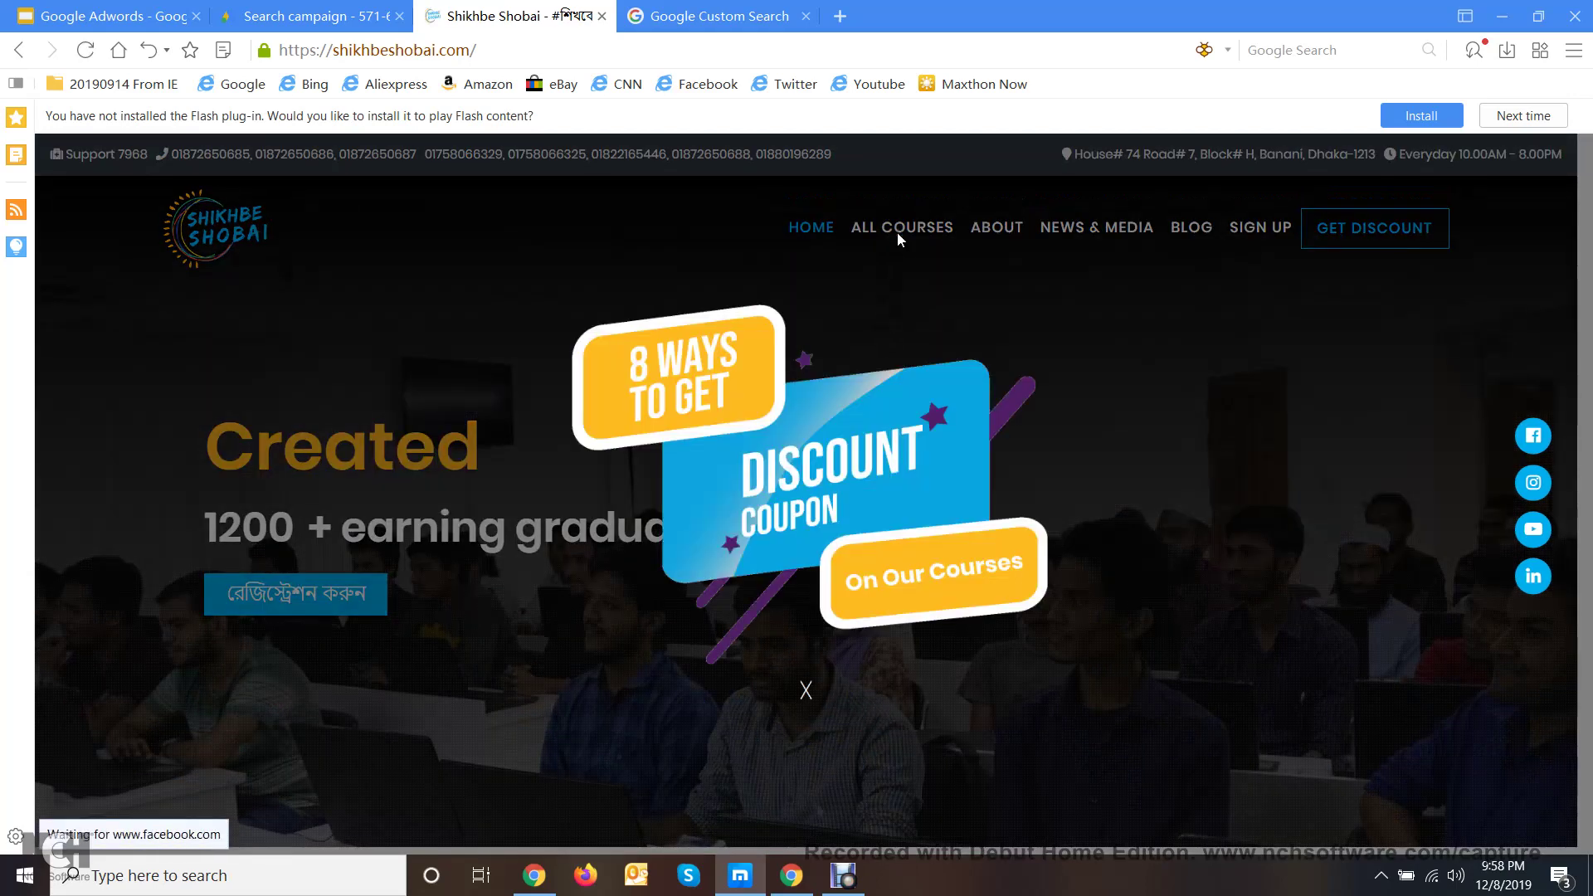
click(806, 690)
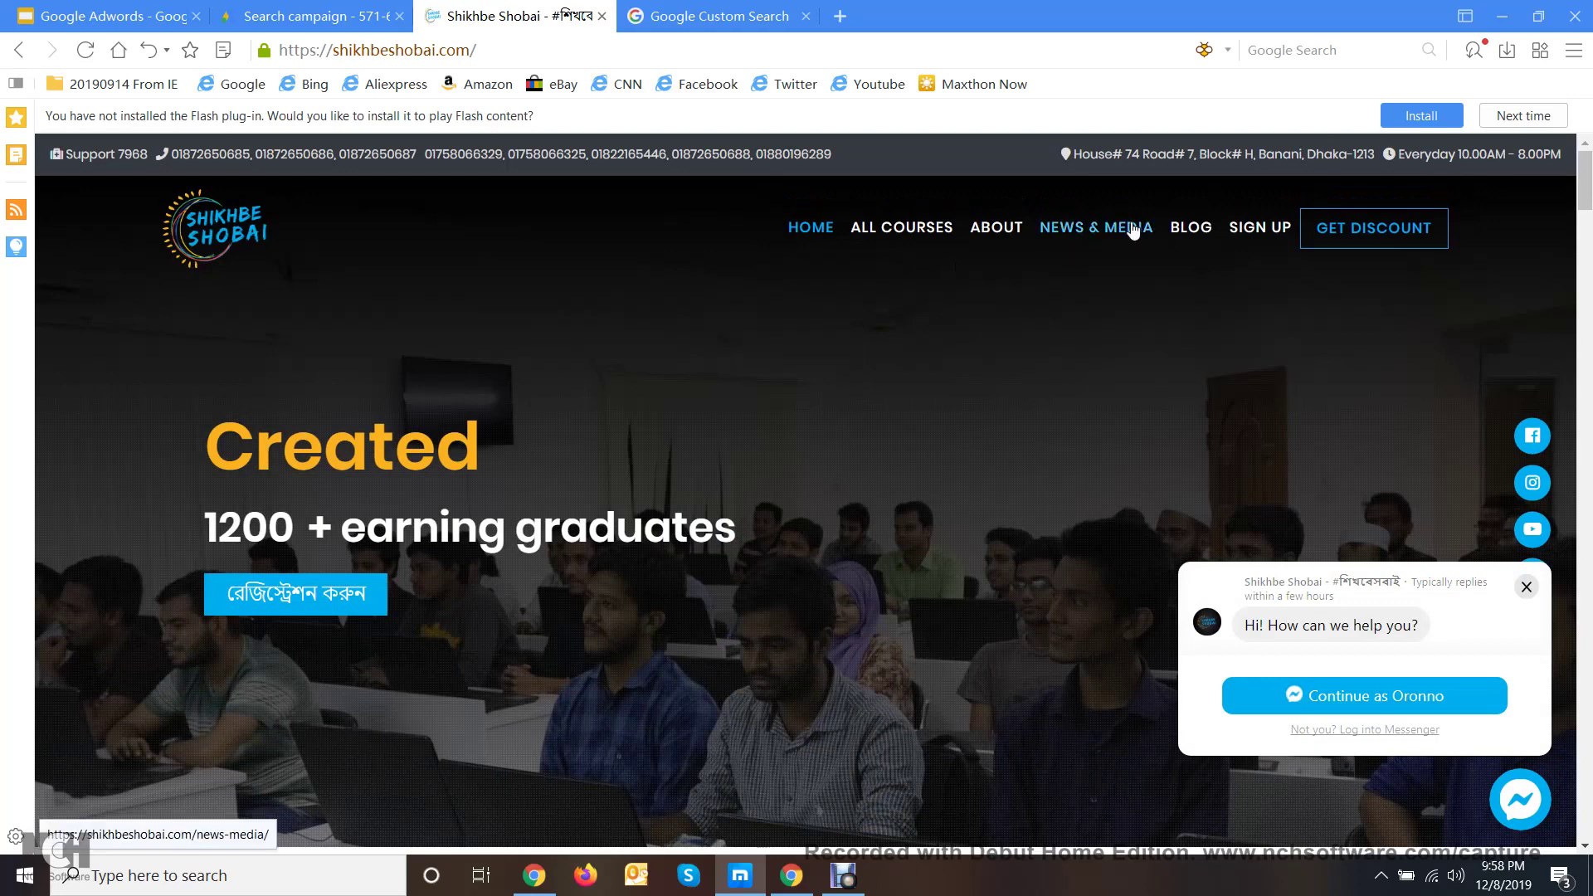
- Open the Shikhbe Shobai blog and look through its first article, the one on full stack web development
click(1183, 237)
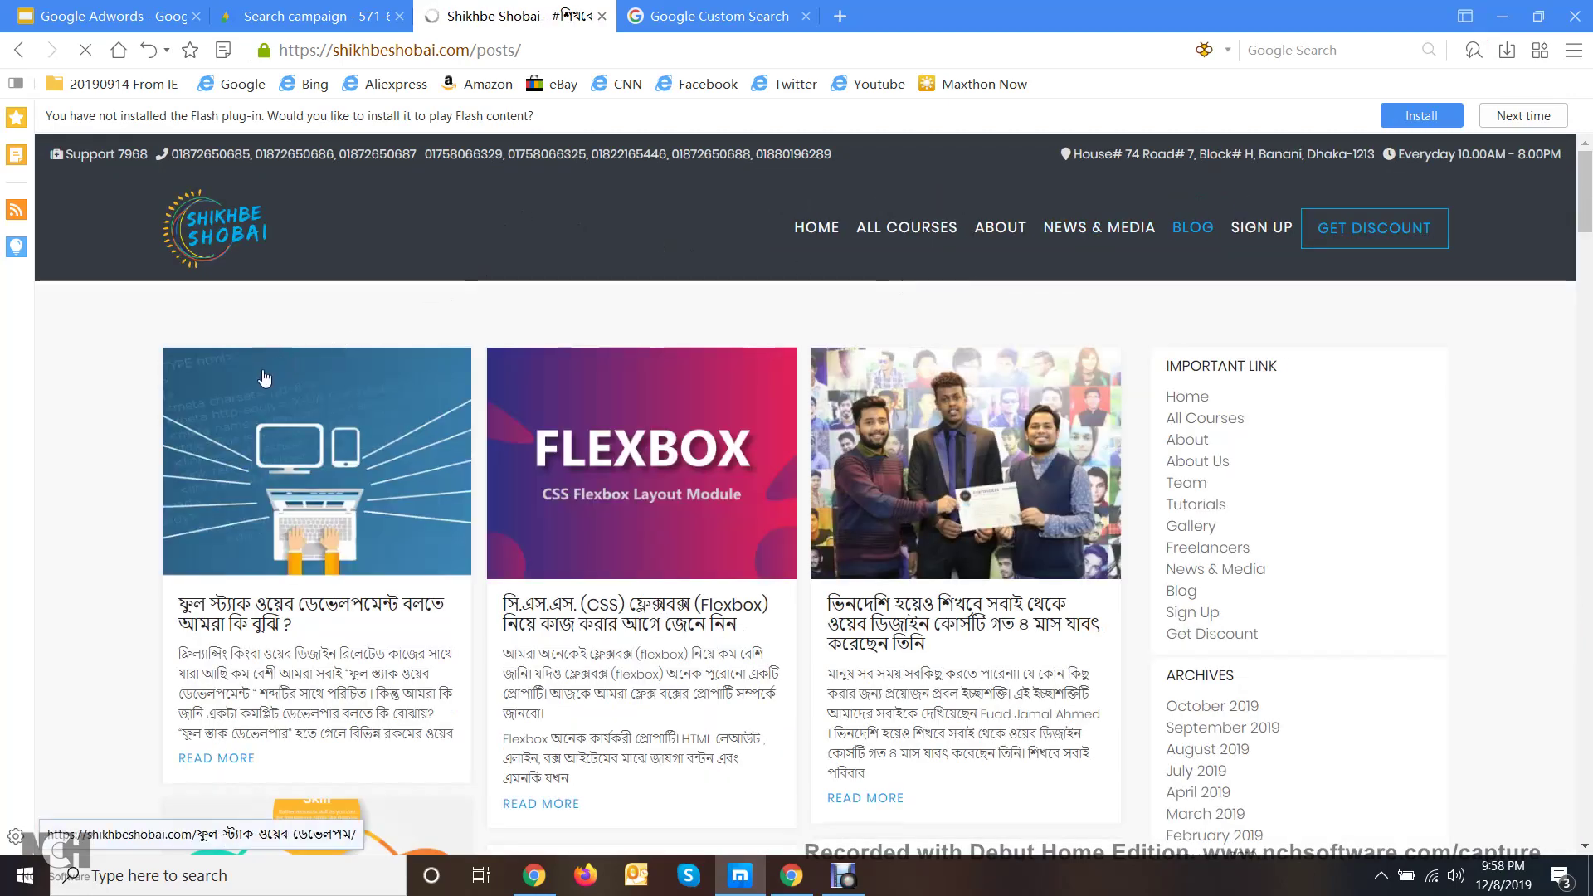
click(224, 621)
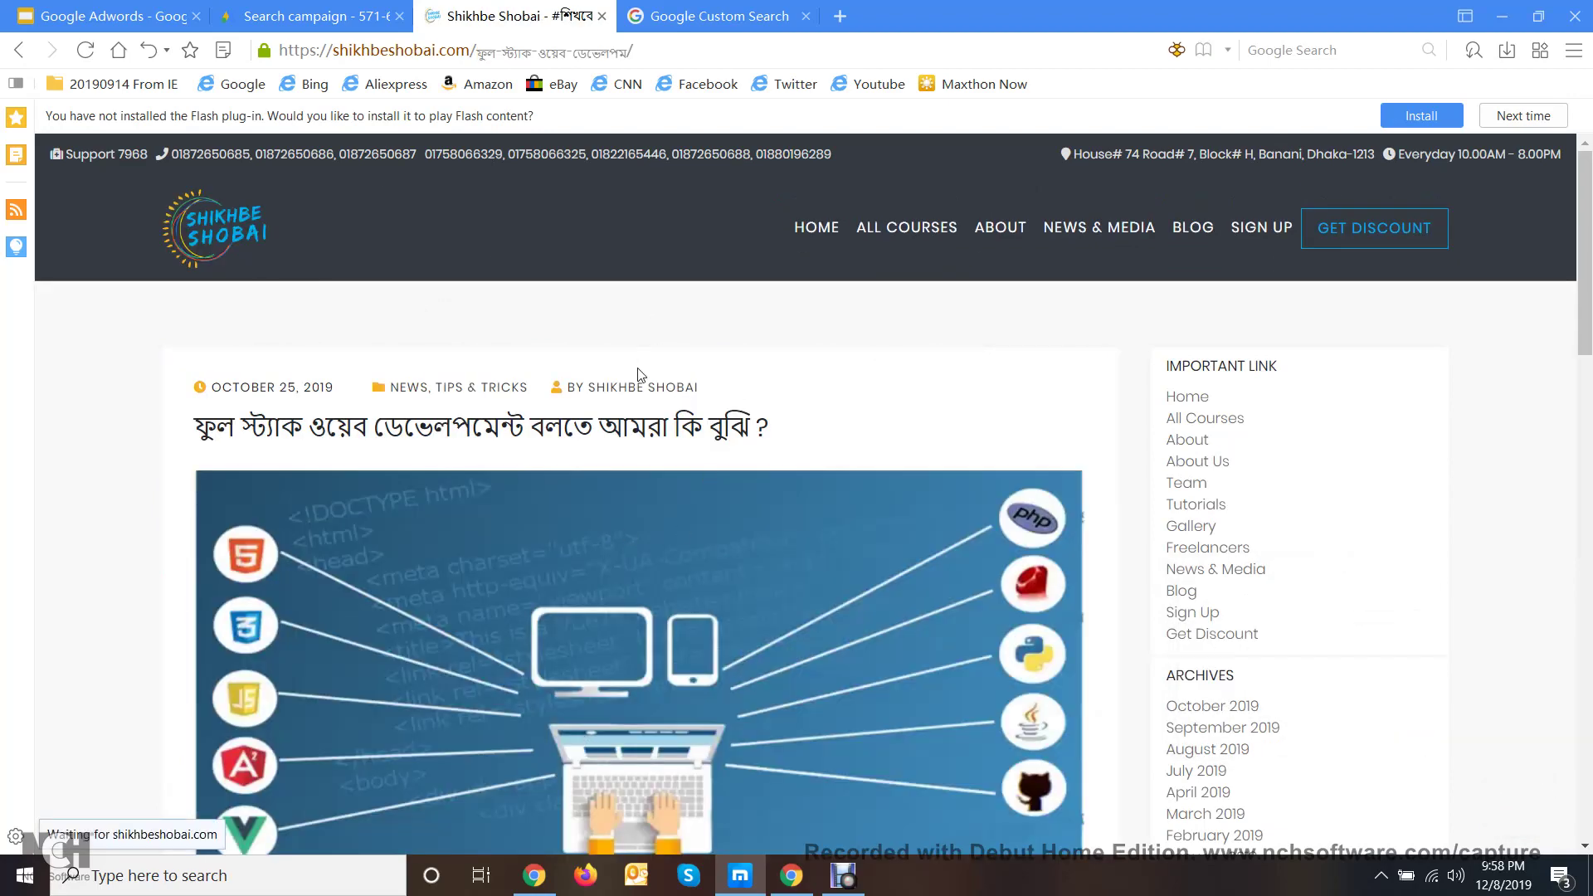
scroll(674, 385, down, 1)
scroll(674, 386, down, 15)
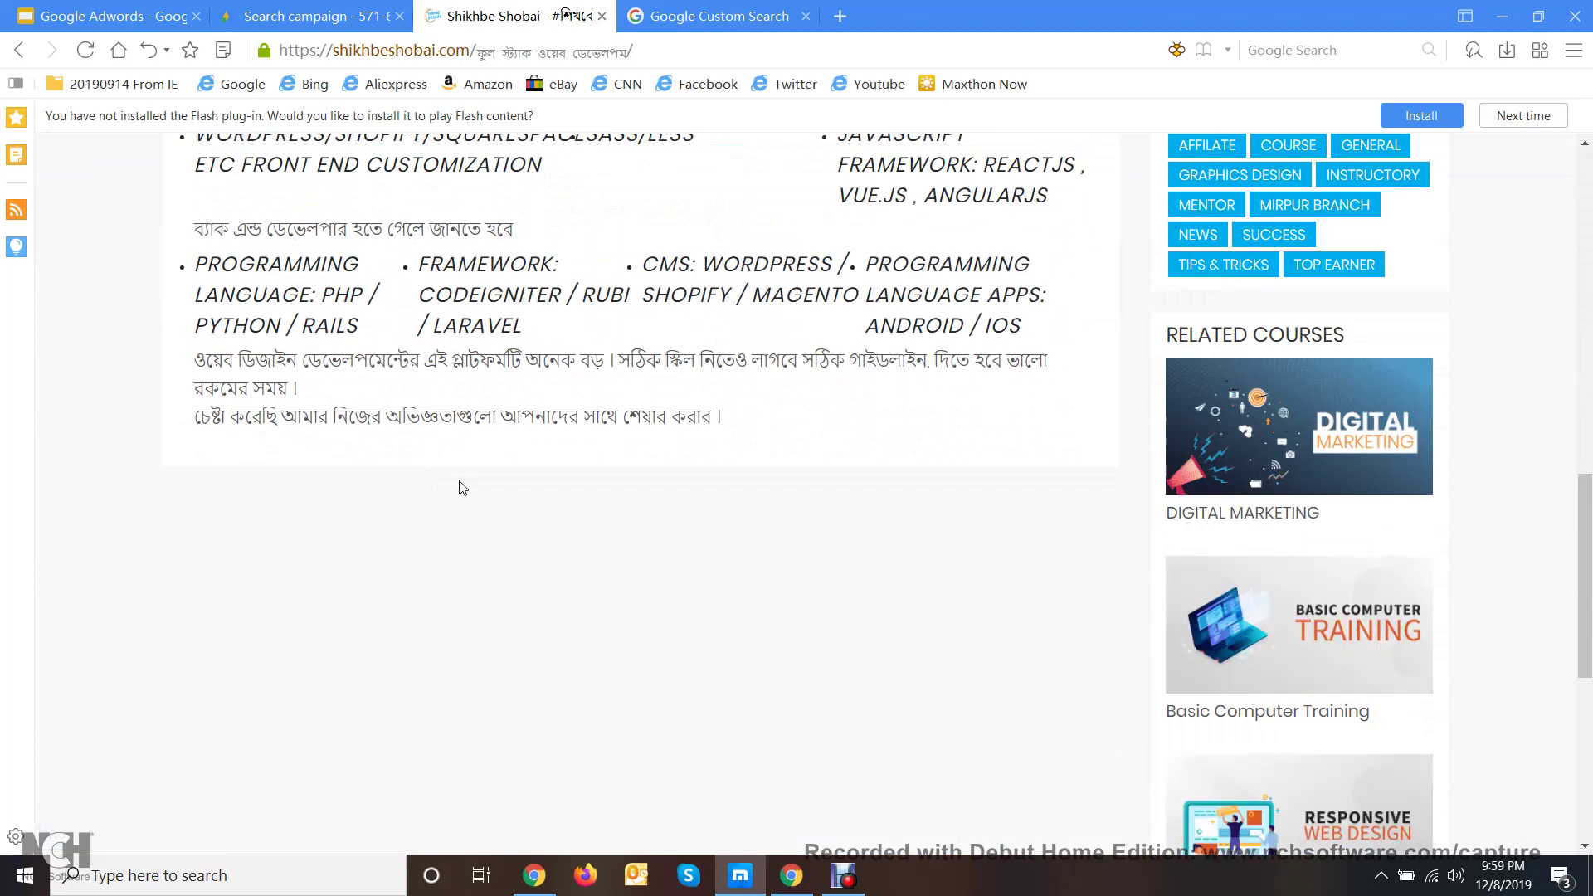
scroll(467, 485, up, 15)
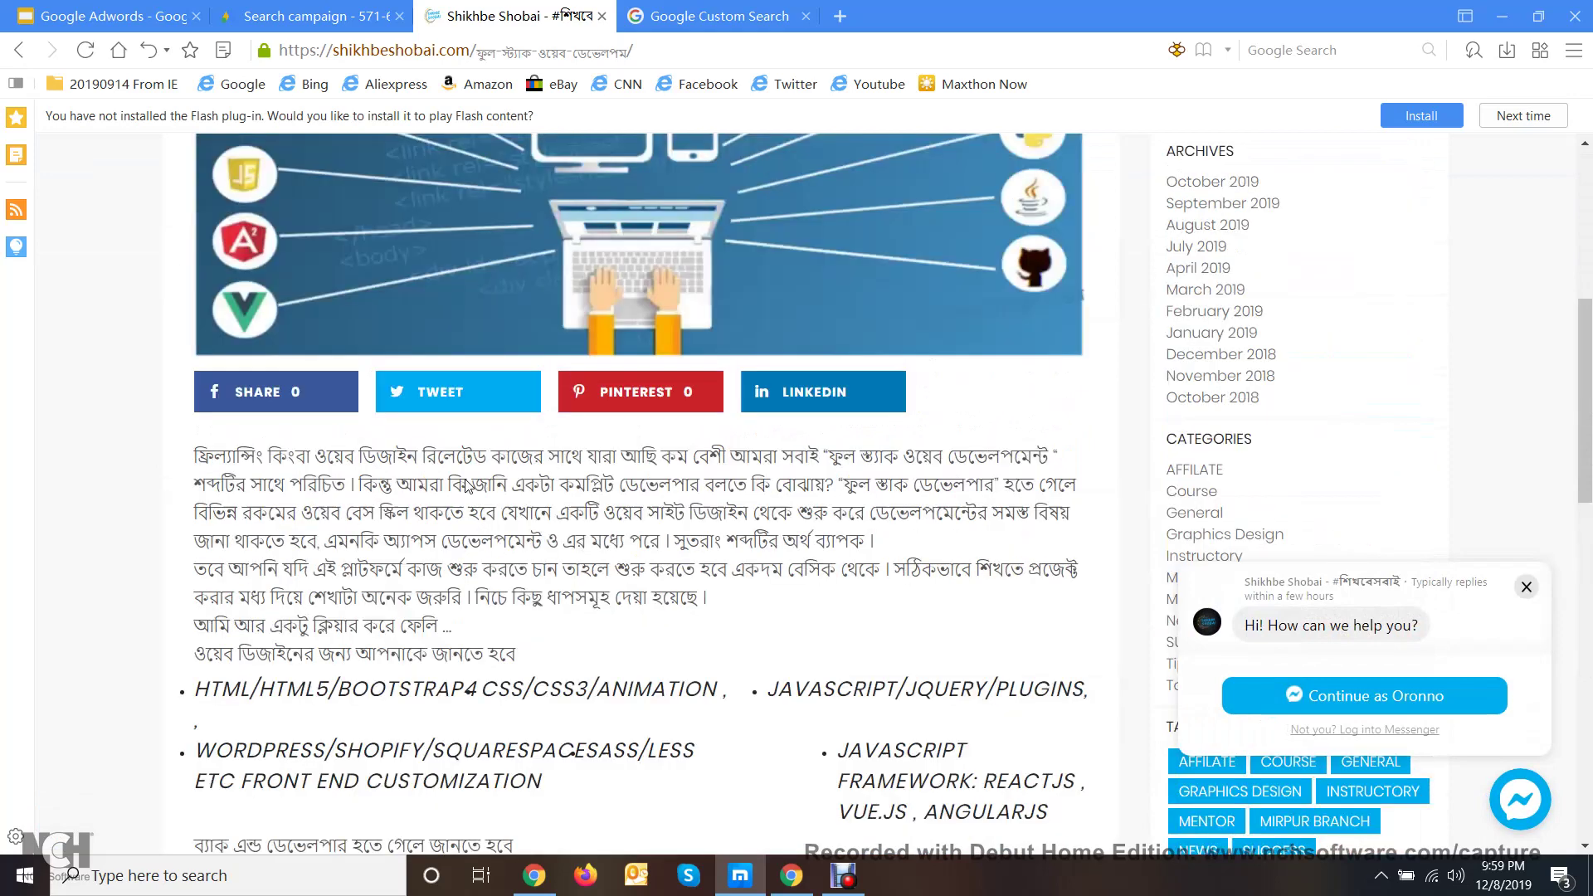
- Open the blog article's address again in a separate browser tab
click(405, 51)
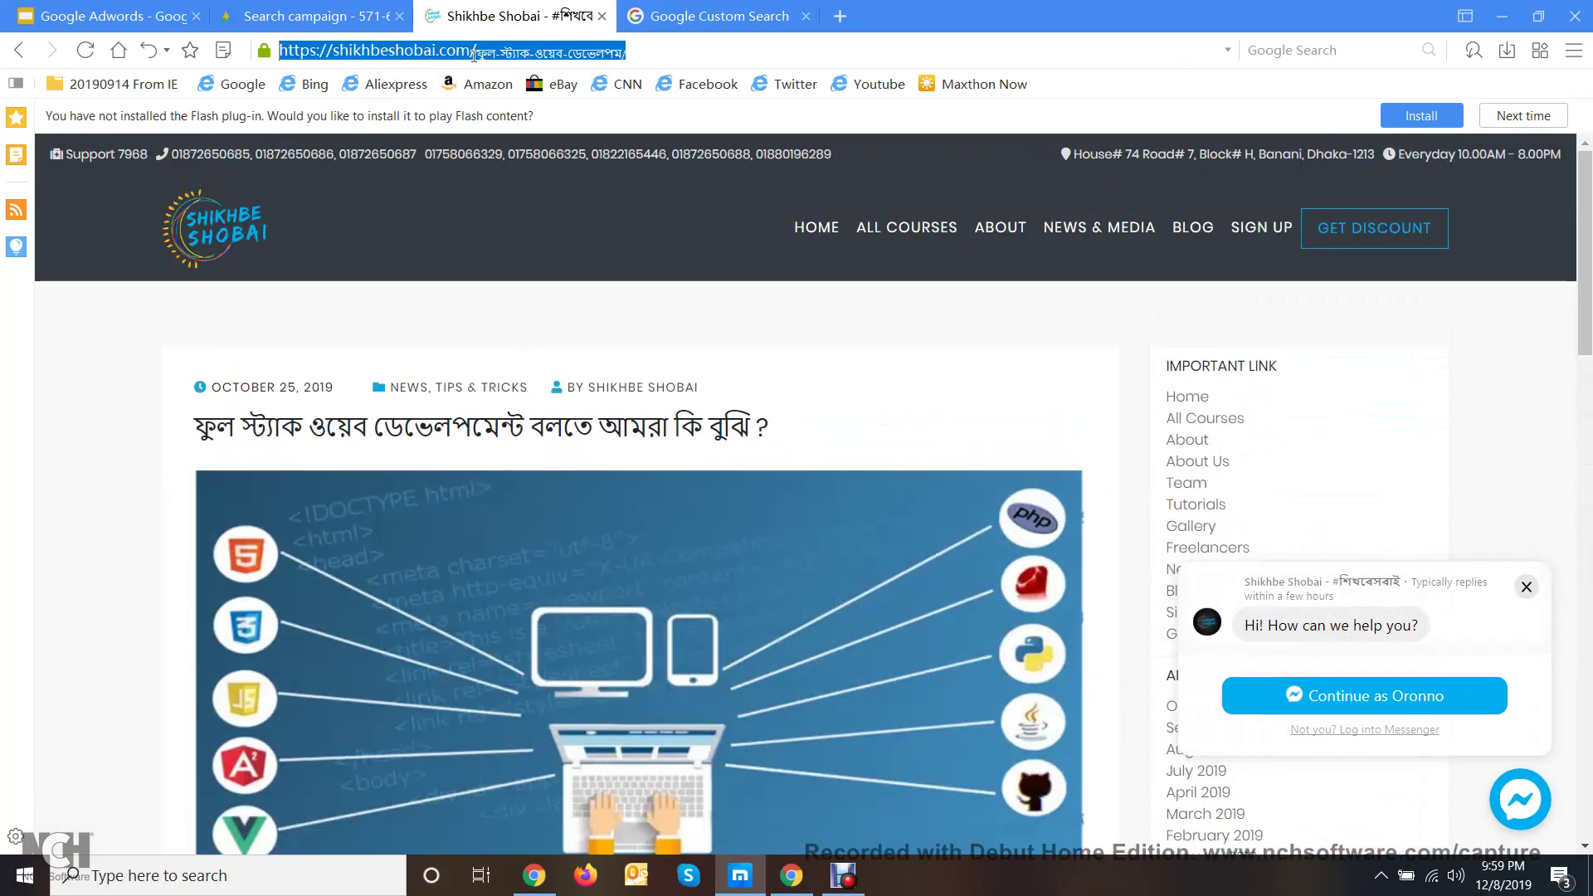
key(alt+Return)
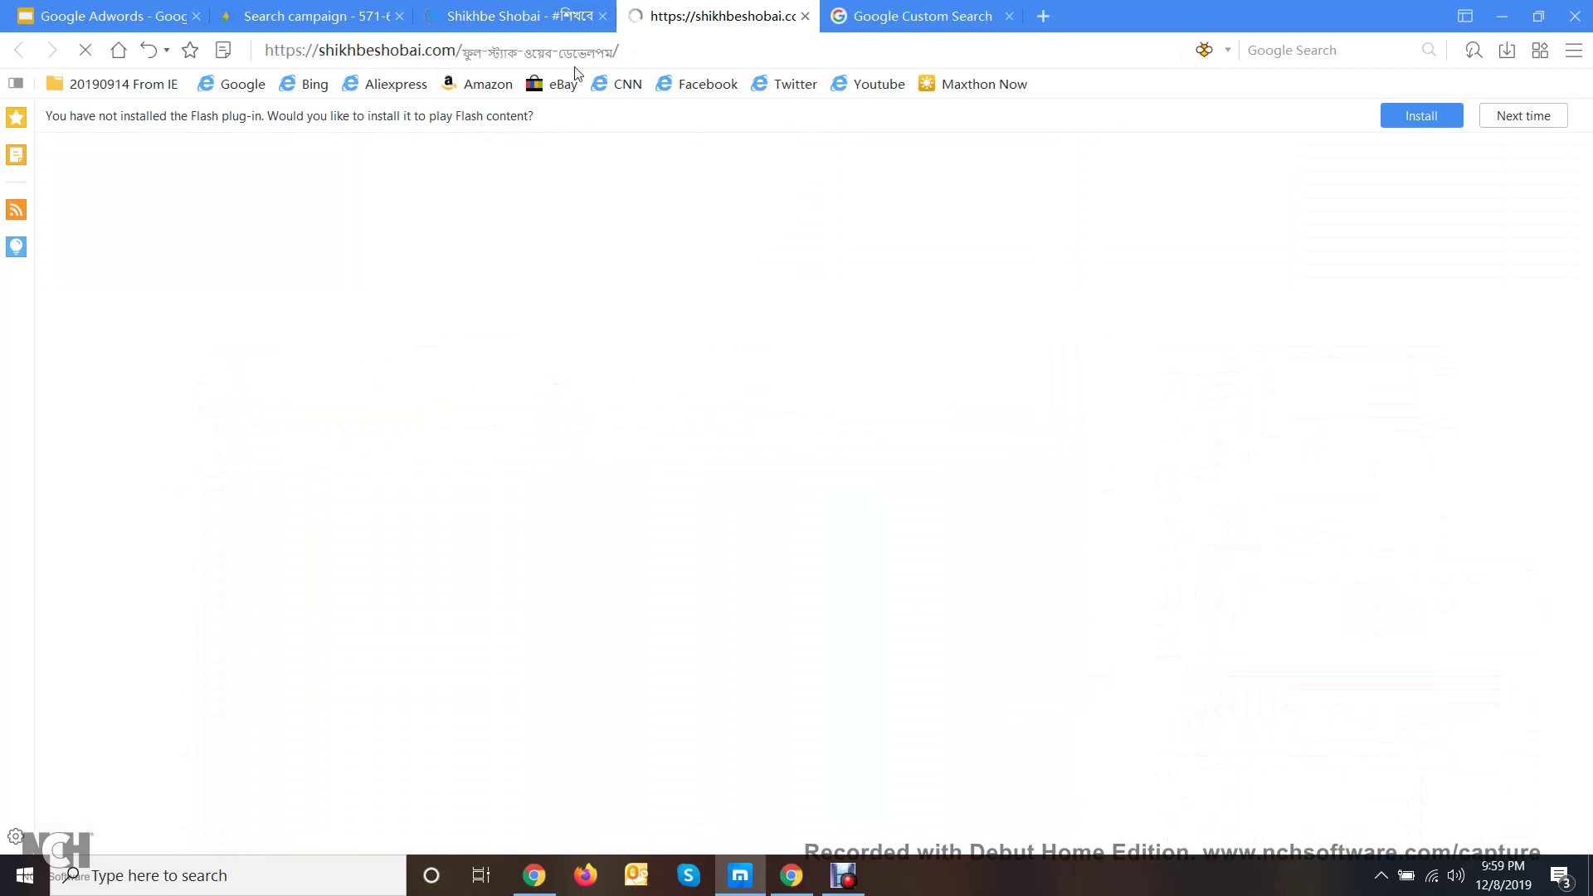
- Close the duplicate article tab and look through the full stack web development article in the original one
click(805, 15)
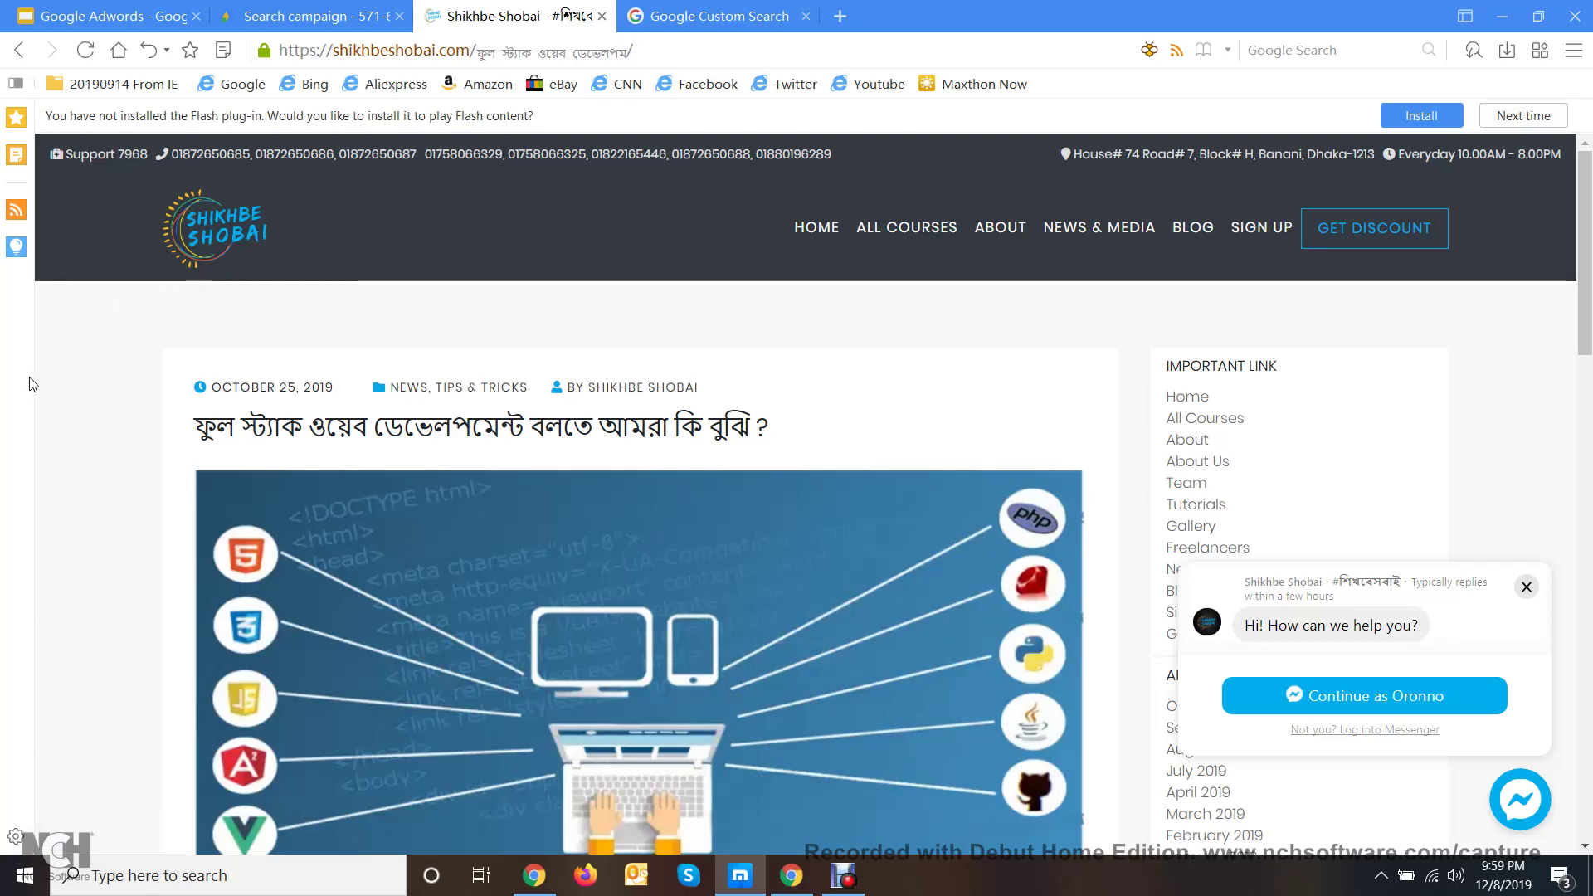
scroll(796, 305, down, 10)
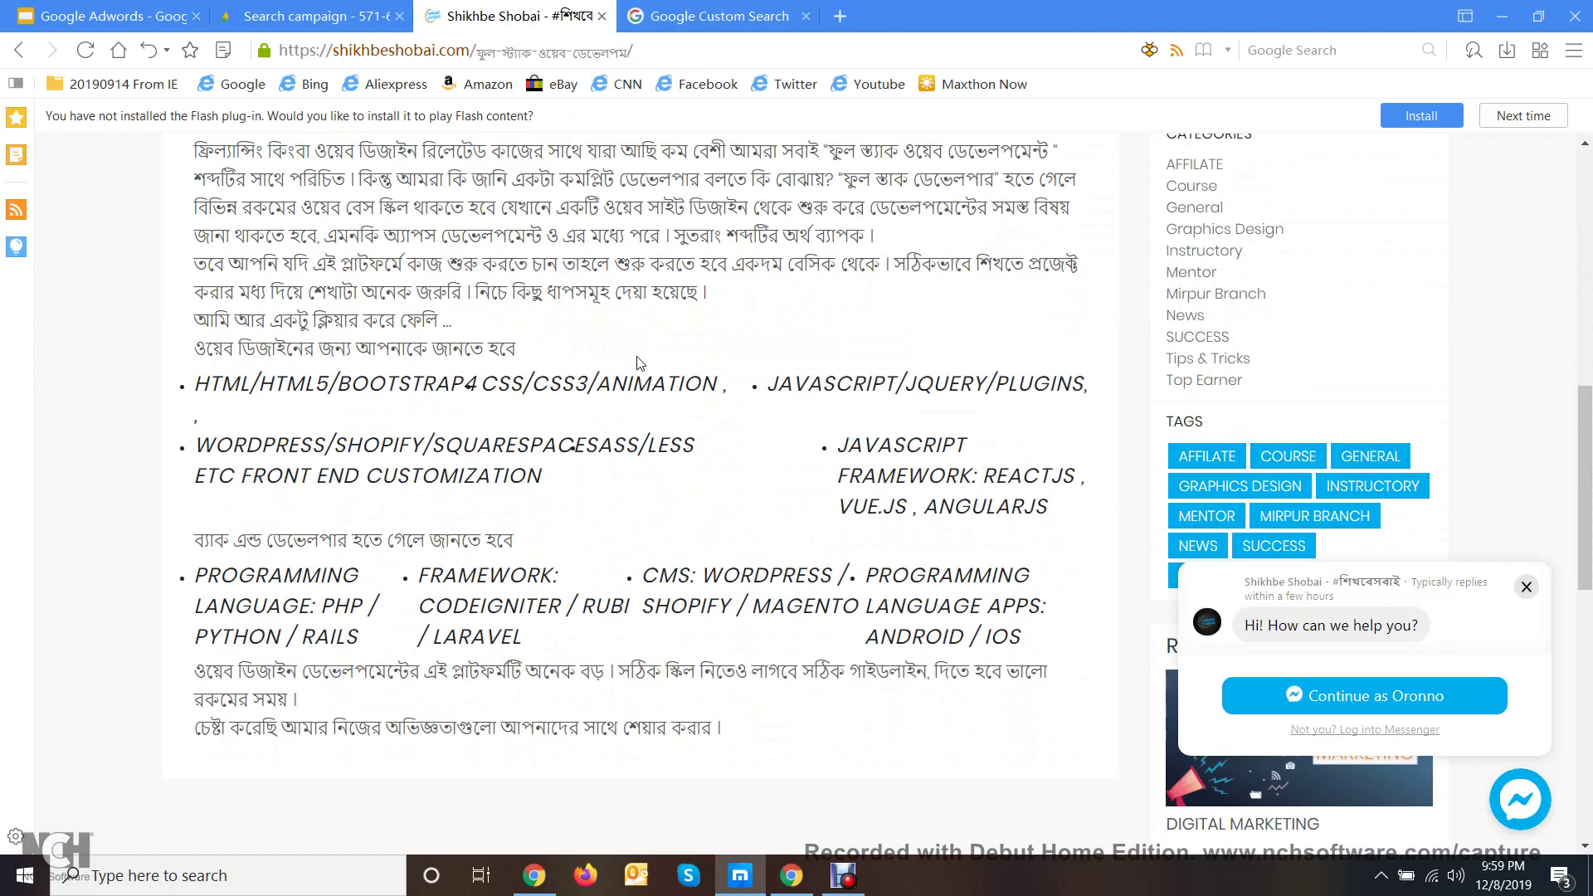
scroll(639, 363, up, 10)
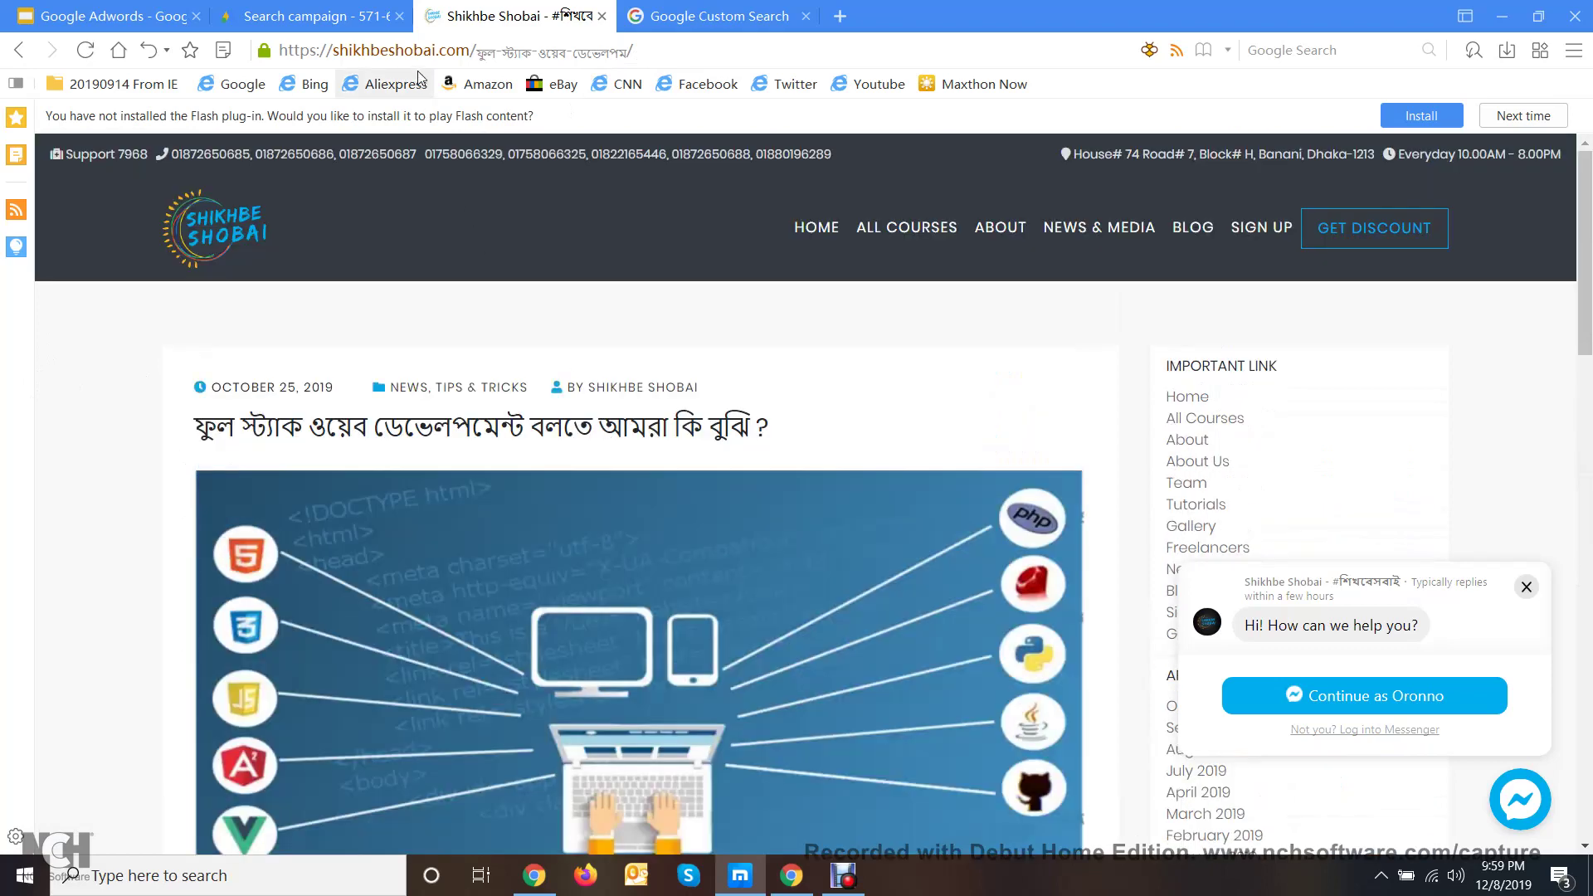
- Copy the blog article's web address and return to the Google Ads campaign settings
click(415, 55)
right_click(415, 55)
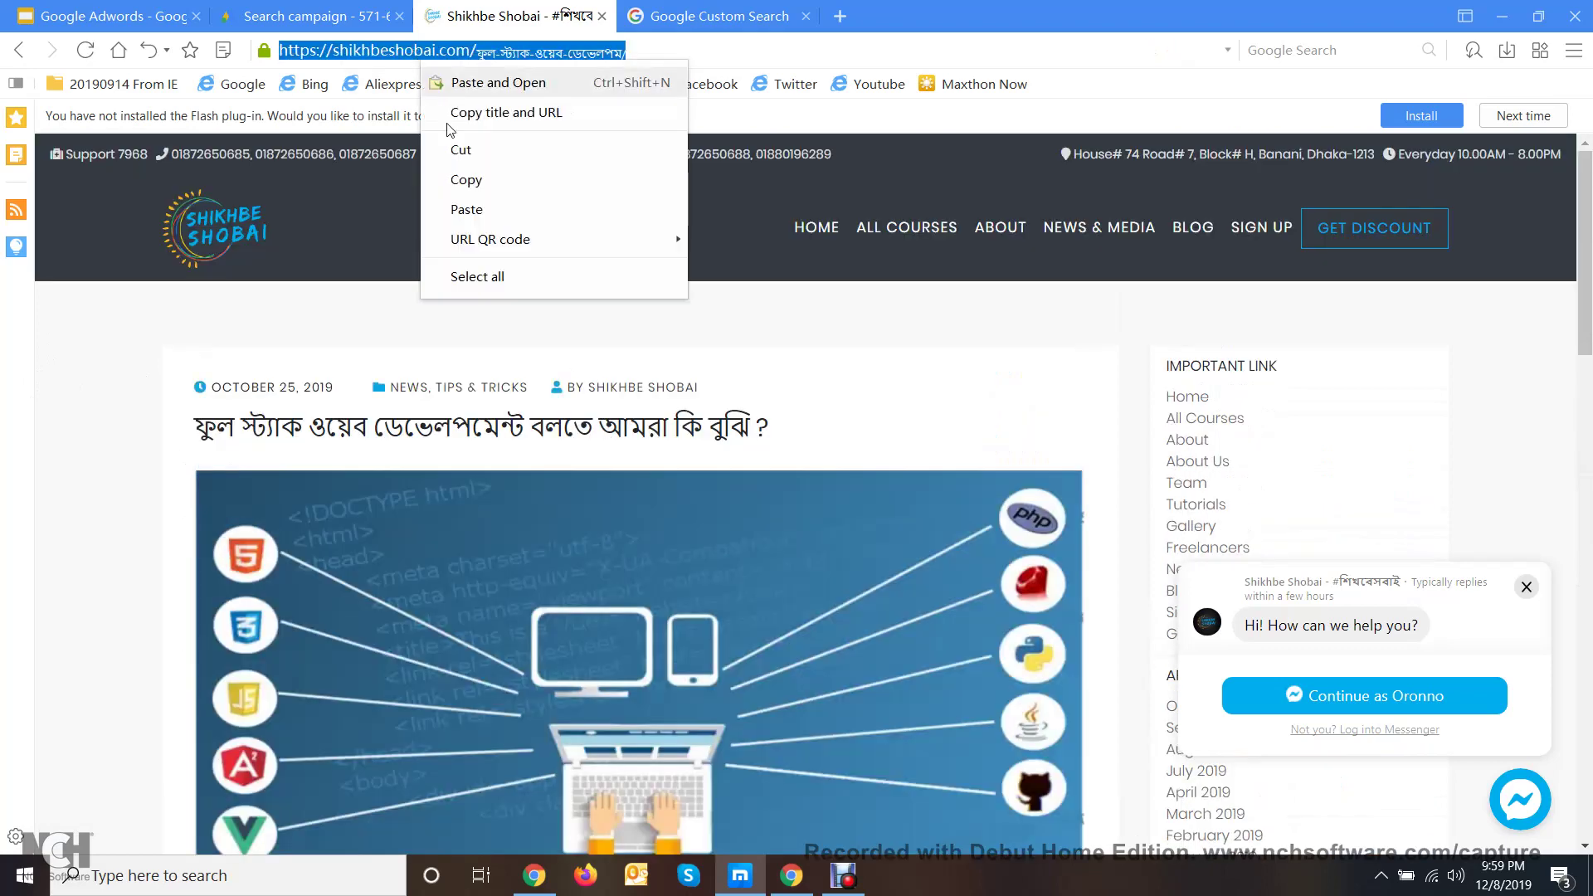
click(466, 177)
click(318, 17)
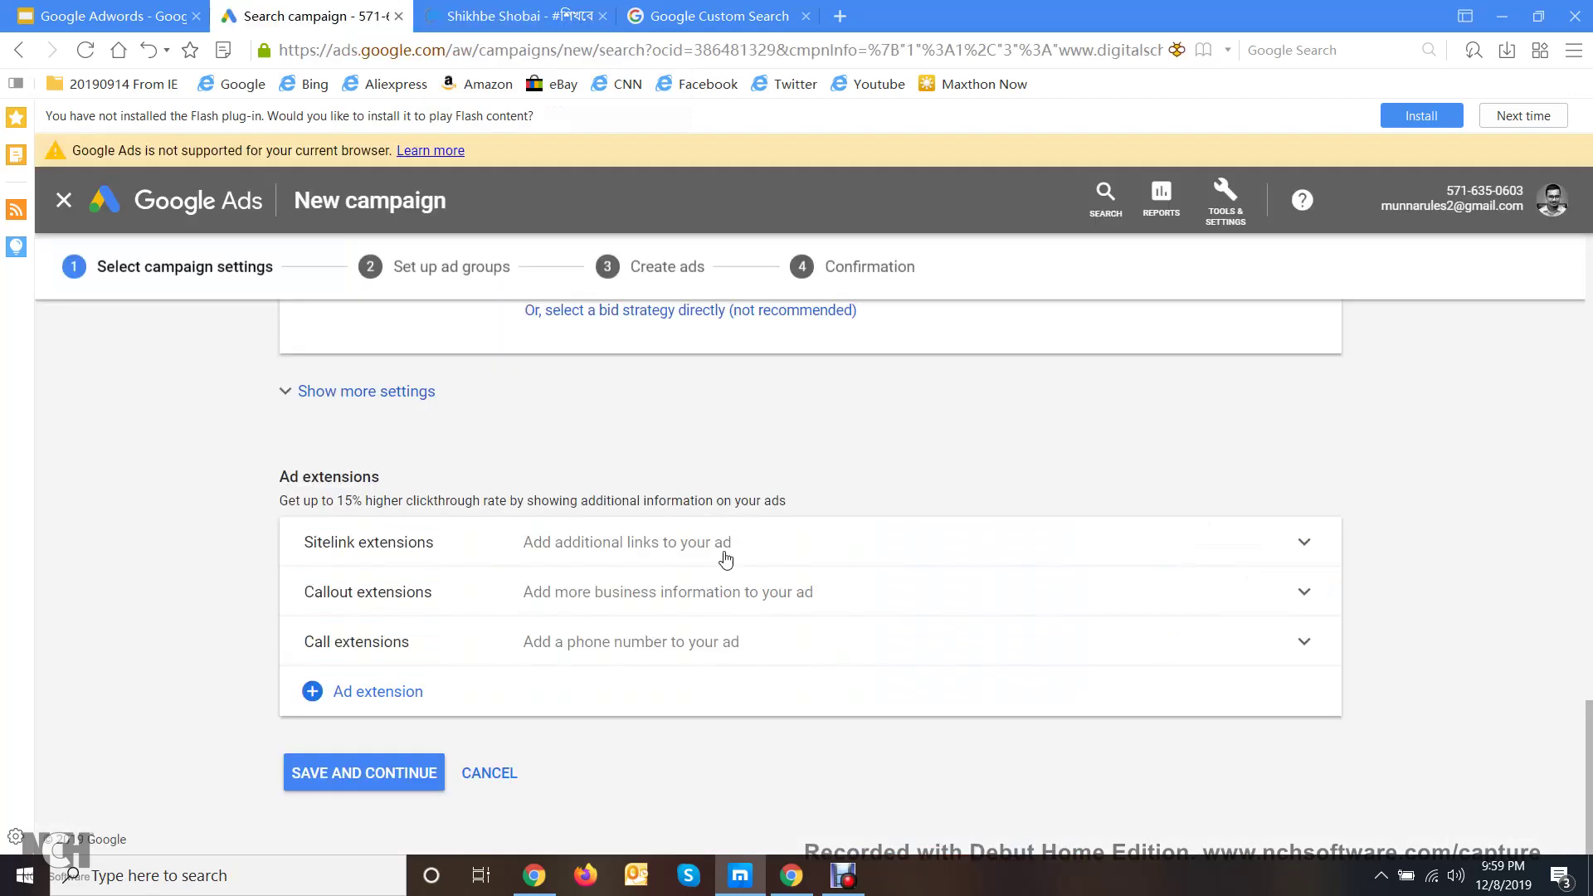
- Expand the sitelink extensions under Ad extensions and examine the options for selecting and creating them
click(610, 551)
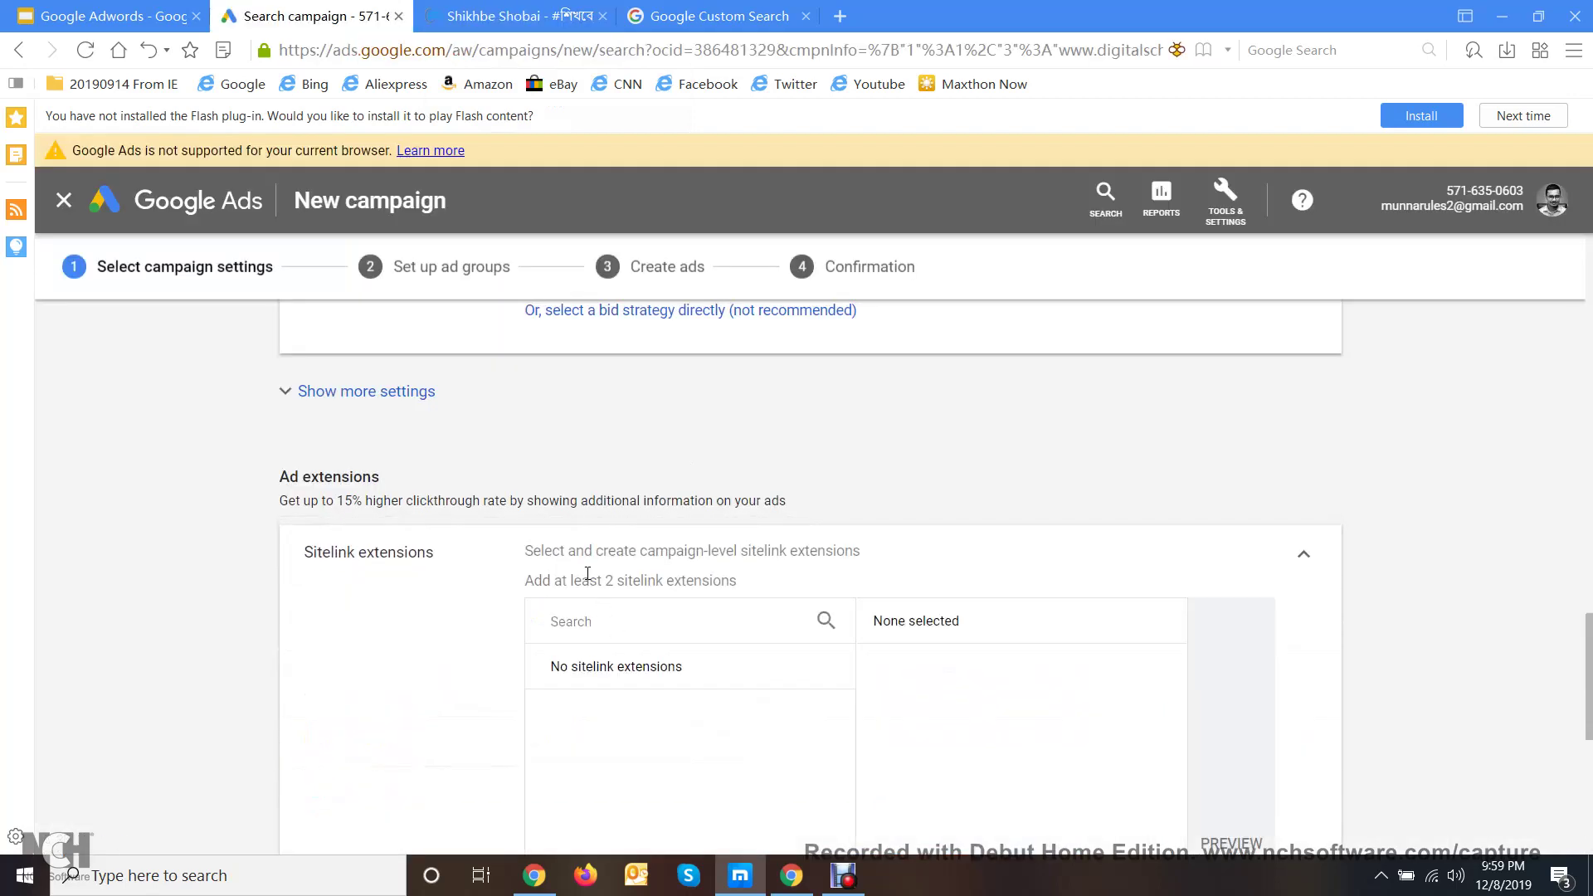
scroll(580, 556, down, 3)
click(578, 362)
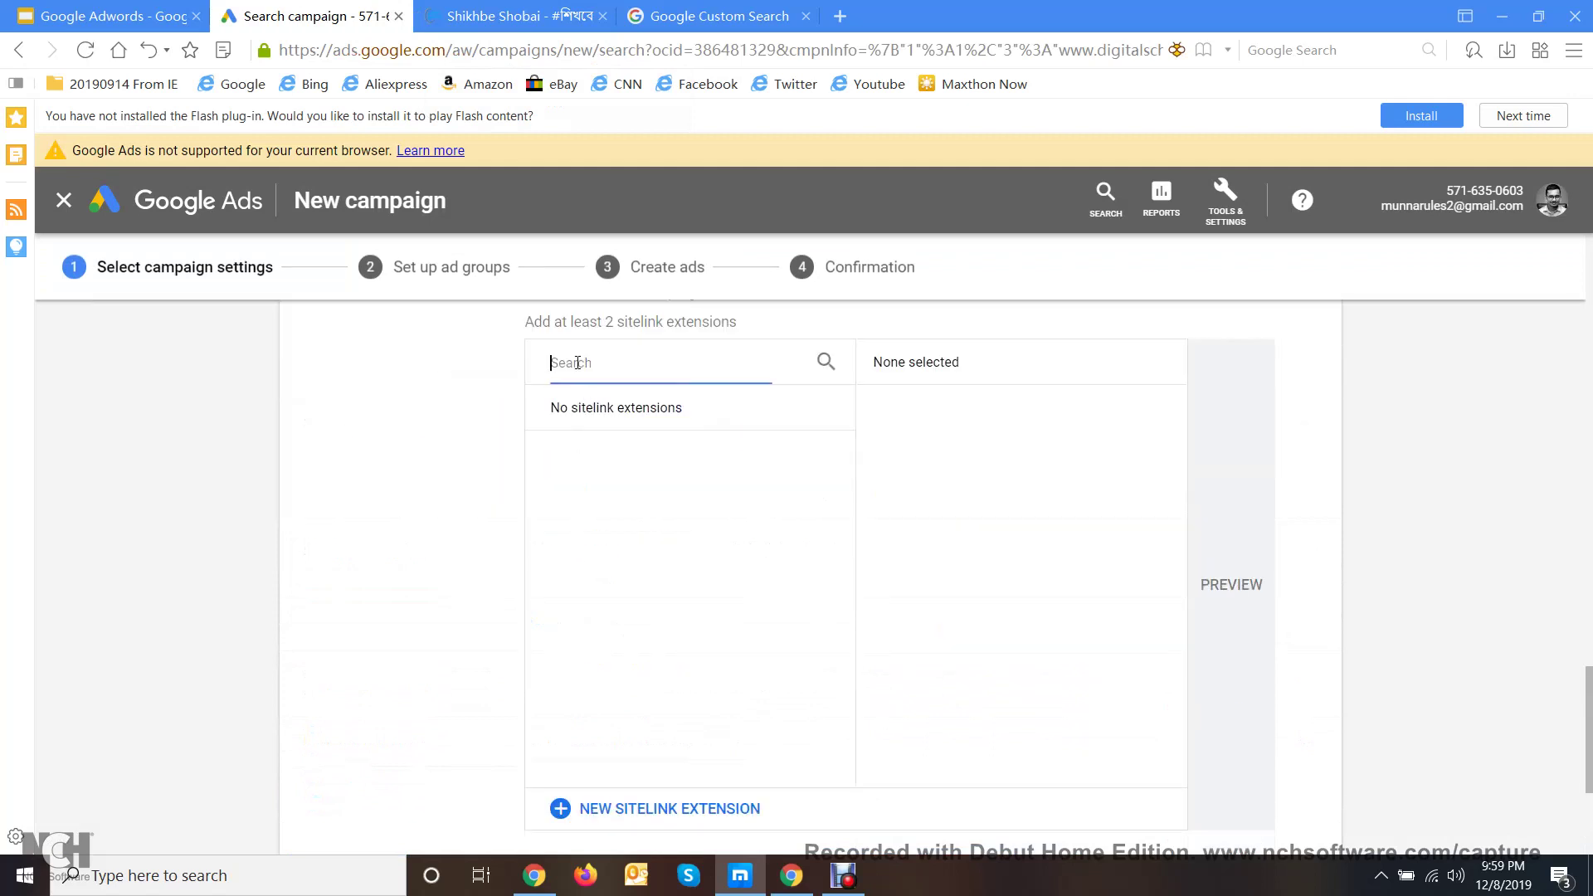
click(920, 378)
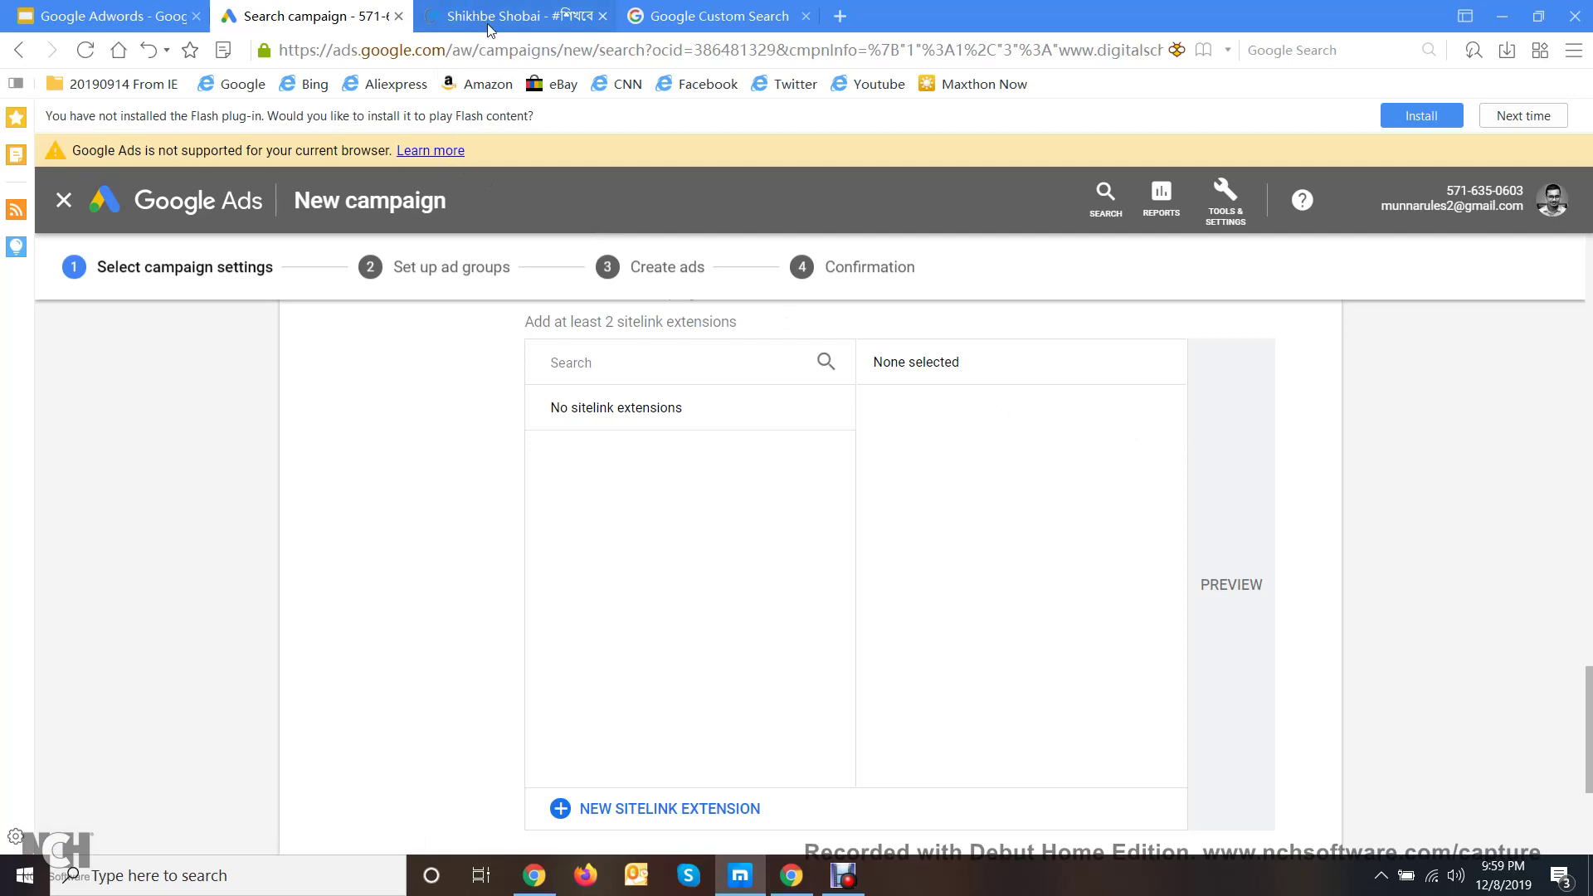
scroll(677, 406, up, 2)
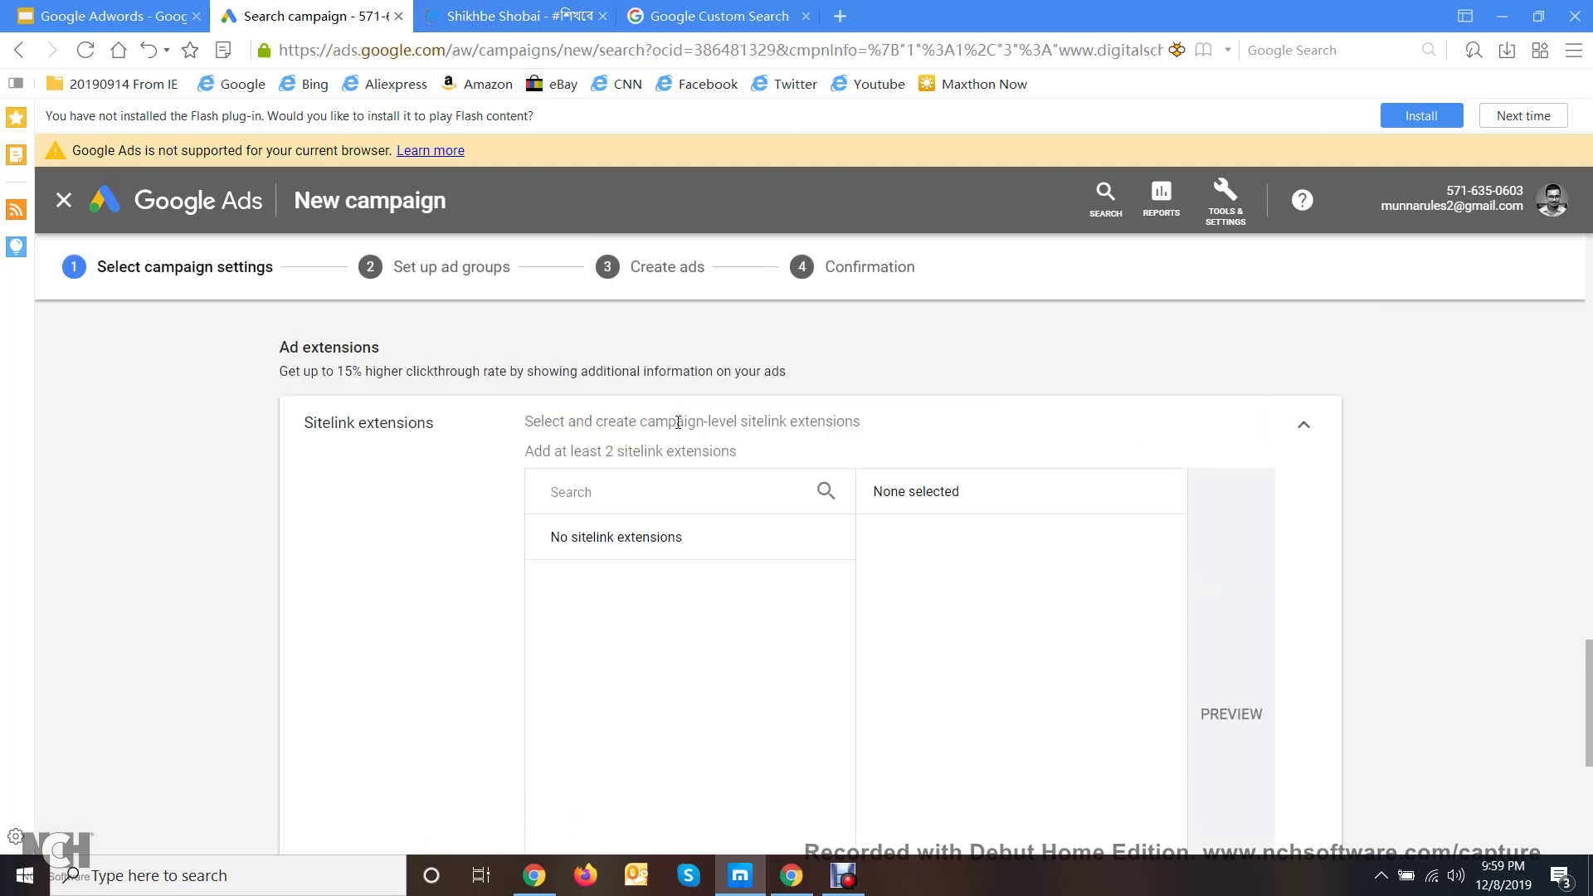
- Open the Shikhbe Shobai home page to show its address, and close the website's tab
click(484, 17)
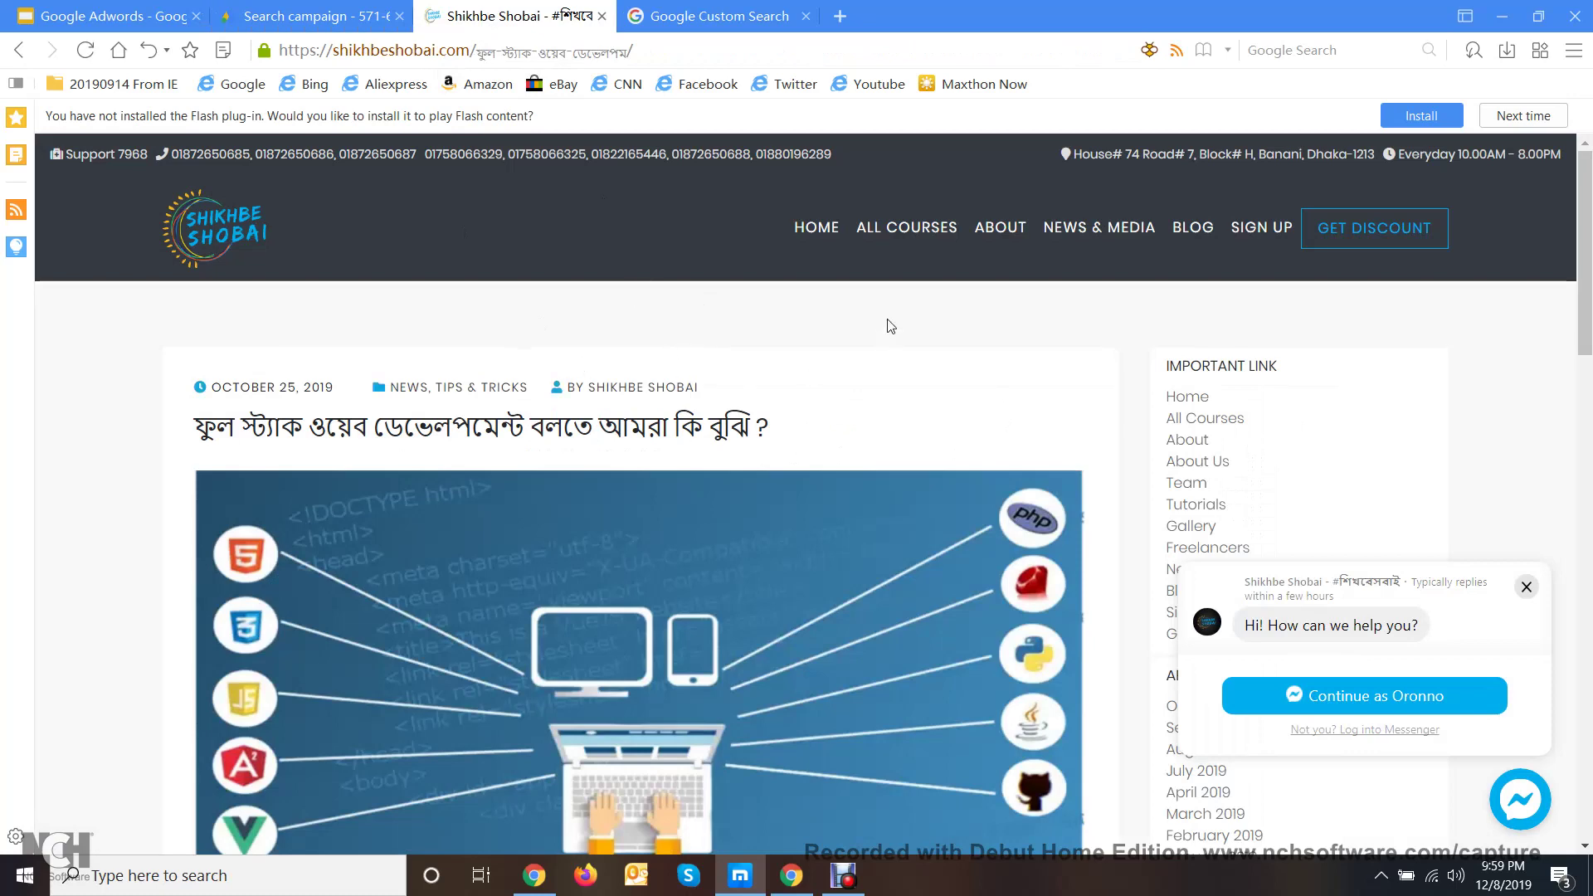
click(832, 229)
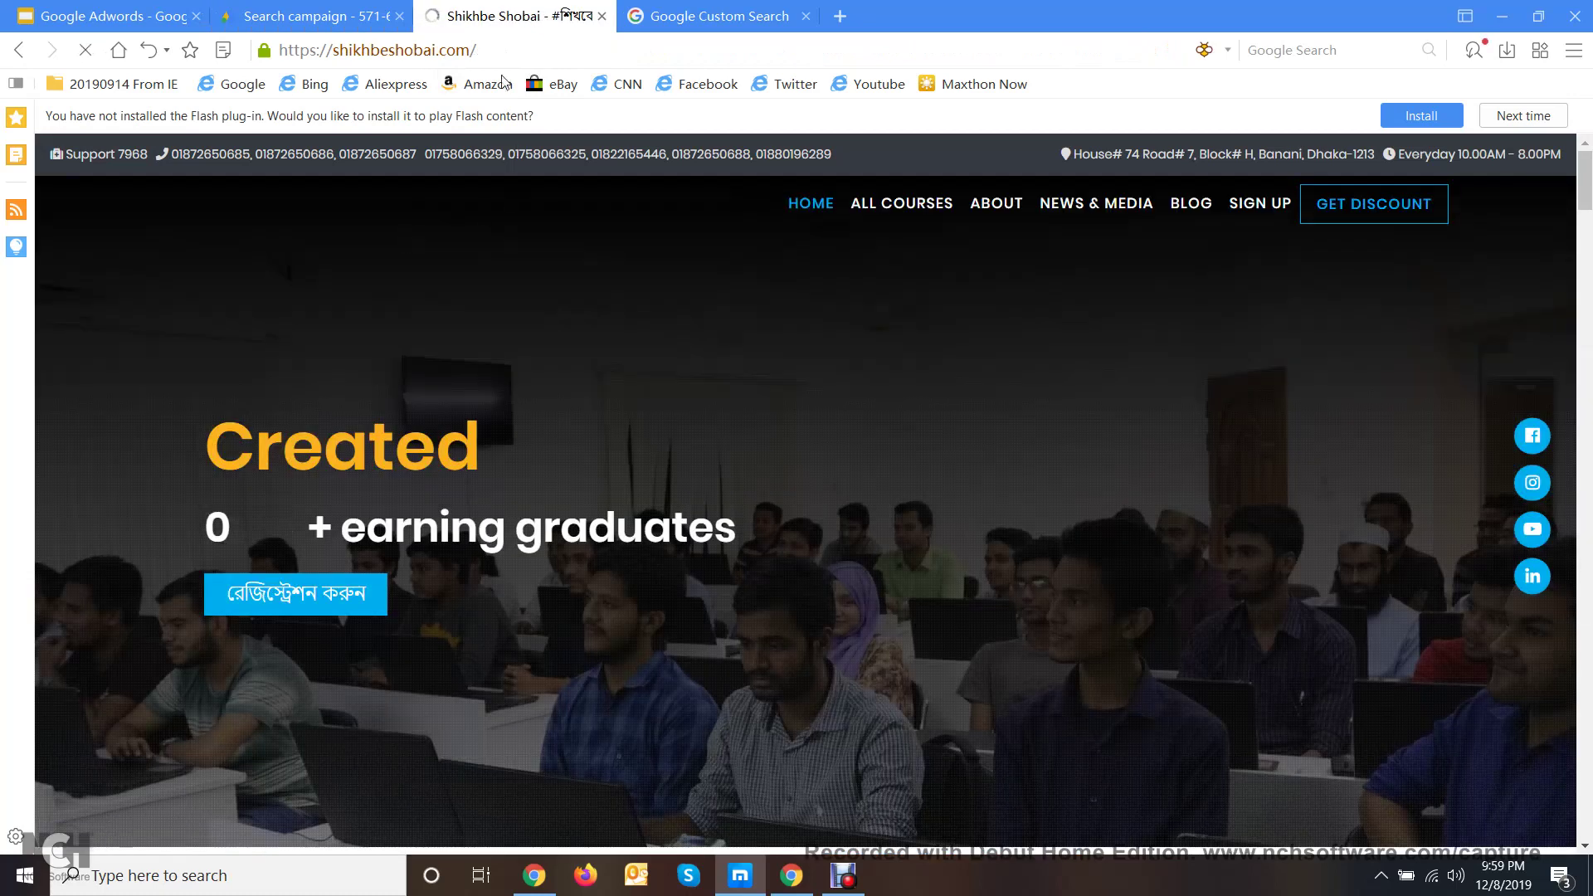
click(486, 52)
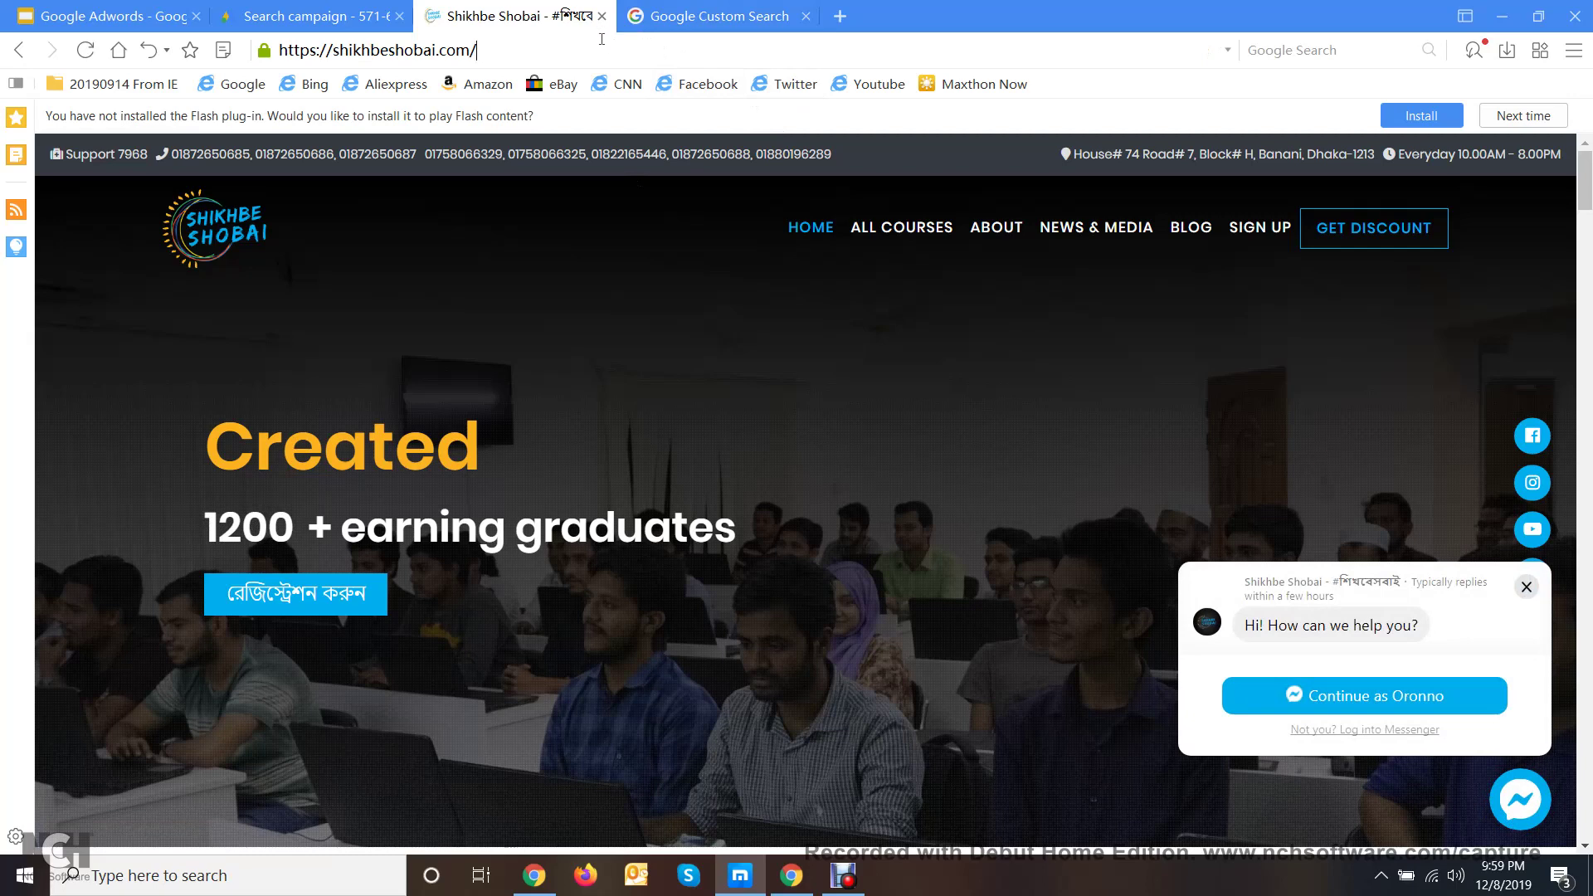
click(602, 15)
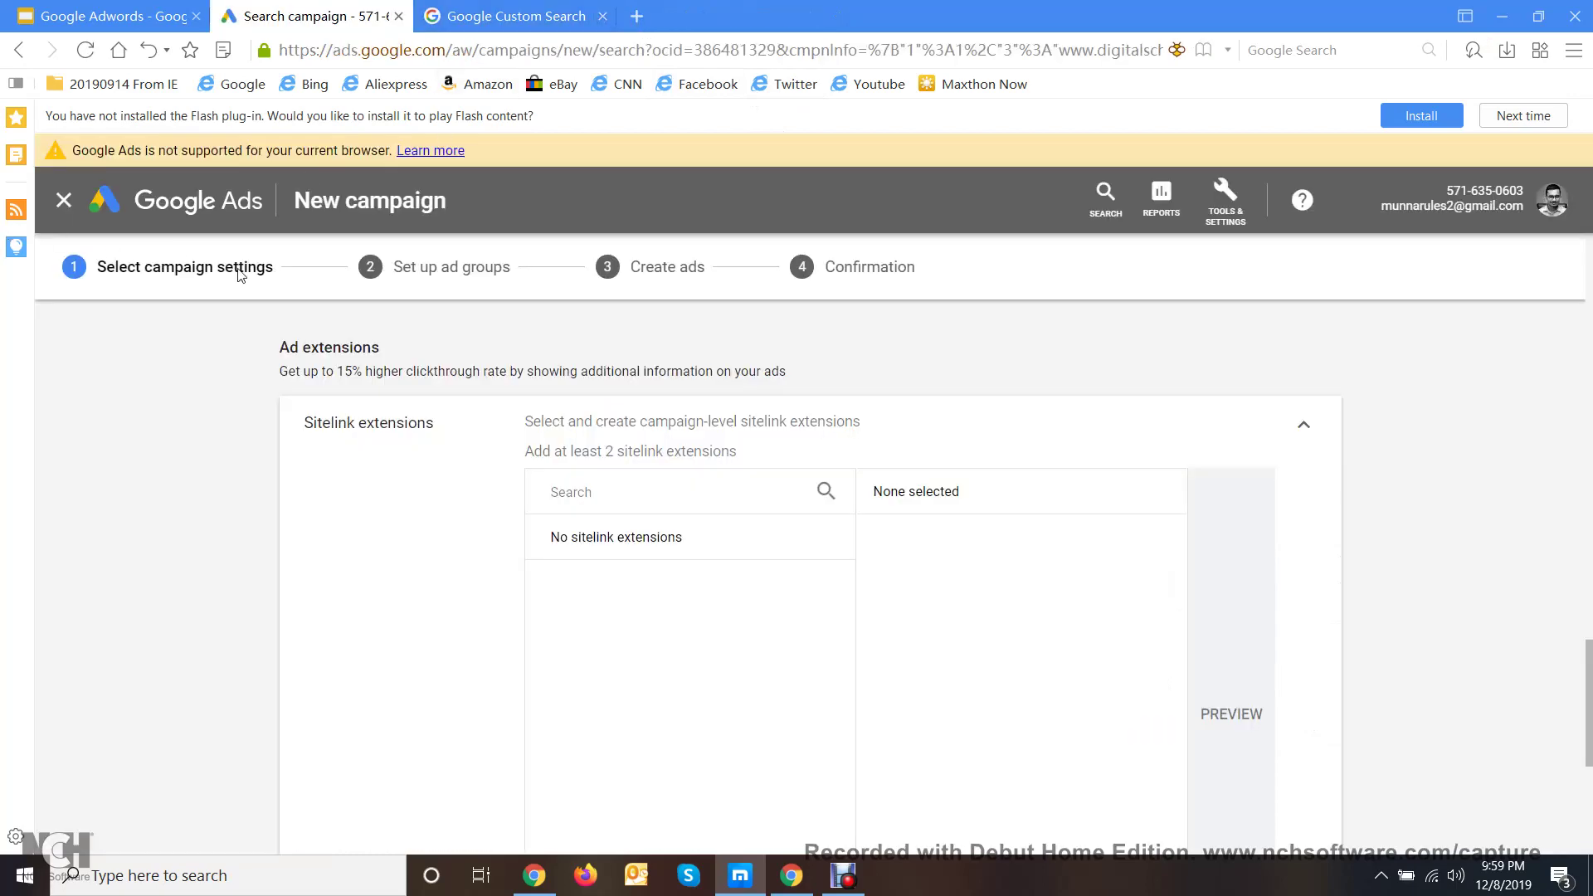
- Look over the sitelink extension area again and collapse it
scroll(299, 293, down, 5)
scroll(301, 292, up, 5)
scroll(857, 529, down, 4)
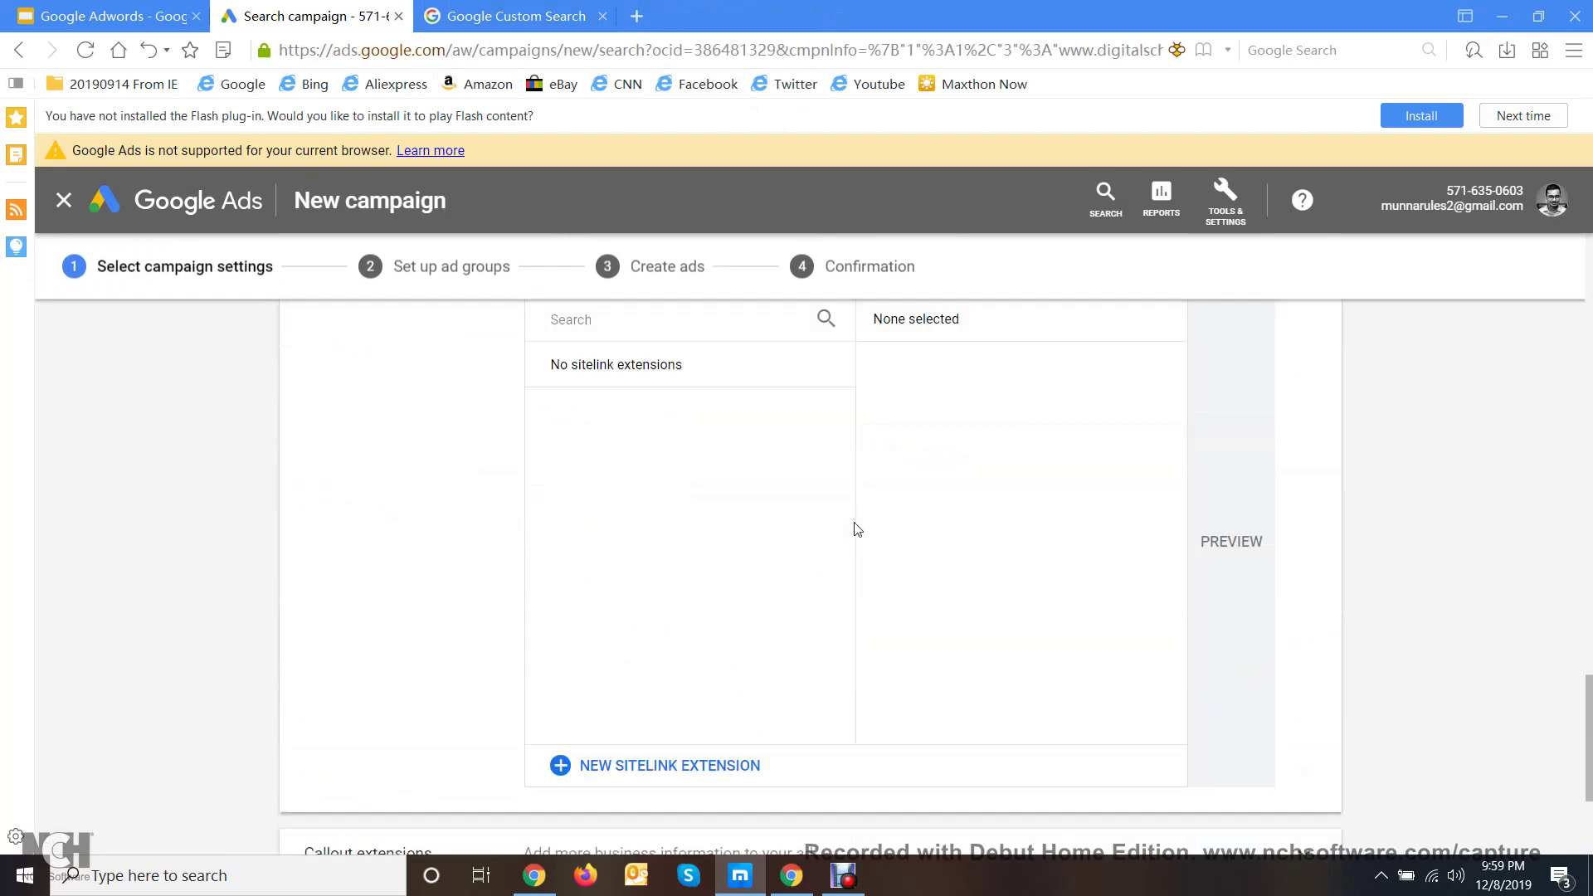
scroll(997, 479, up, 5)
click(1311, 648)
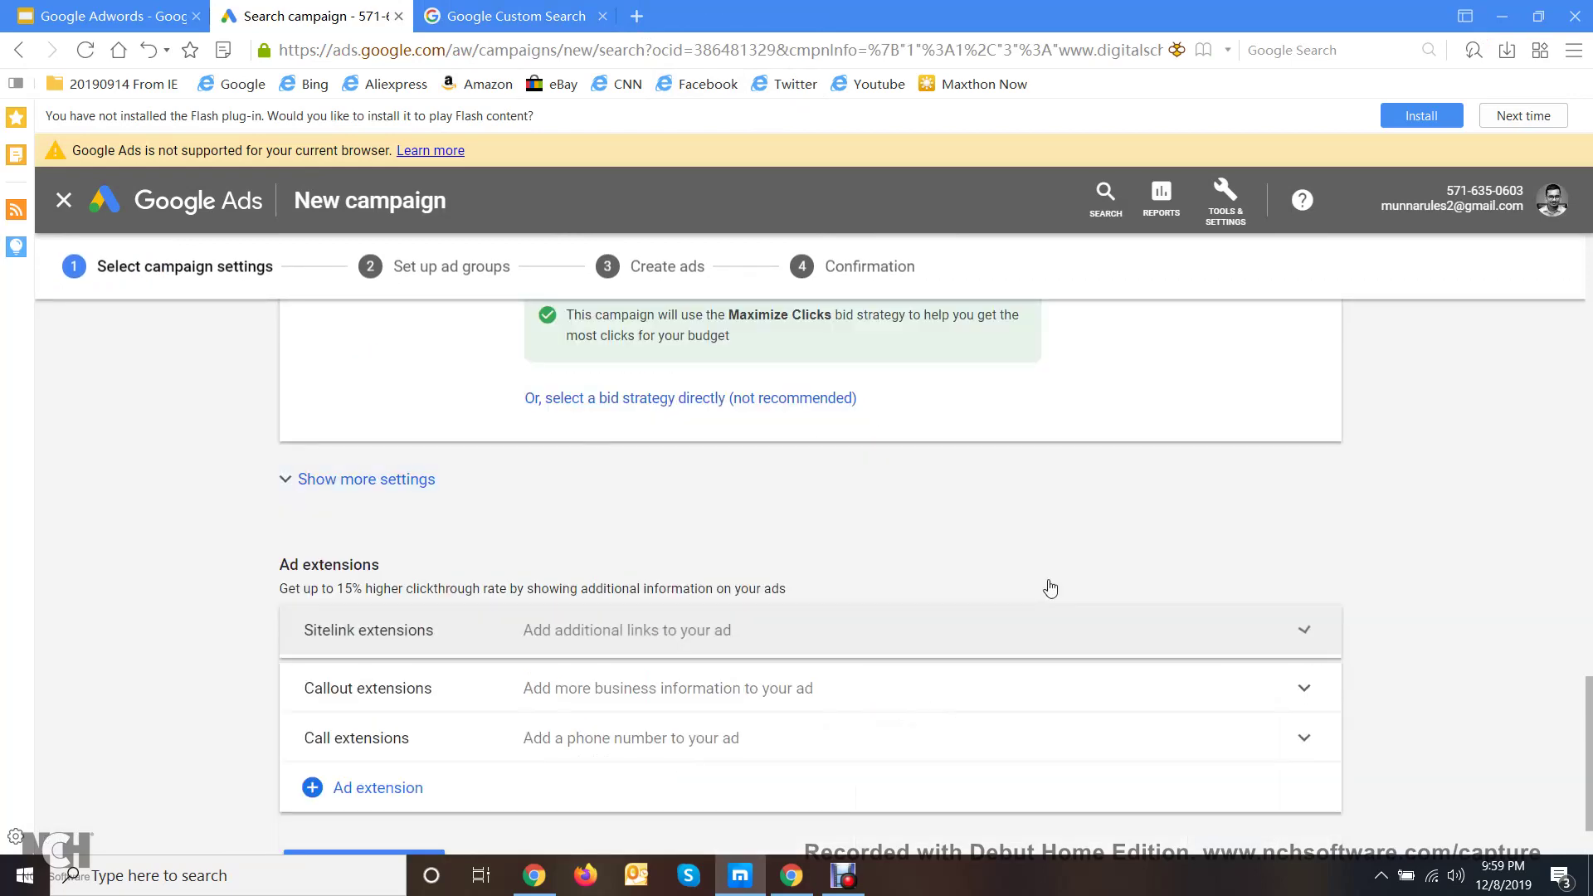
scroll(292, 520, down, 1)
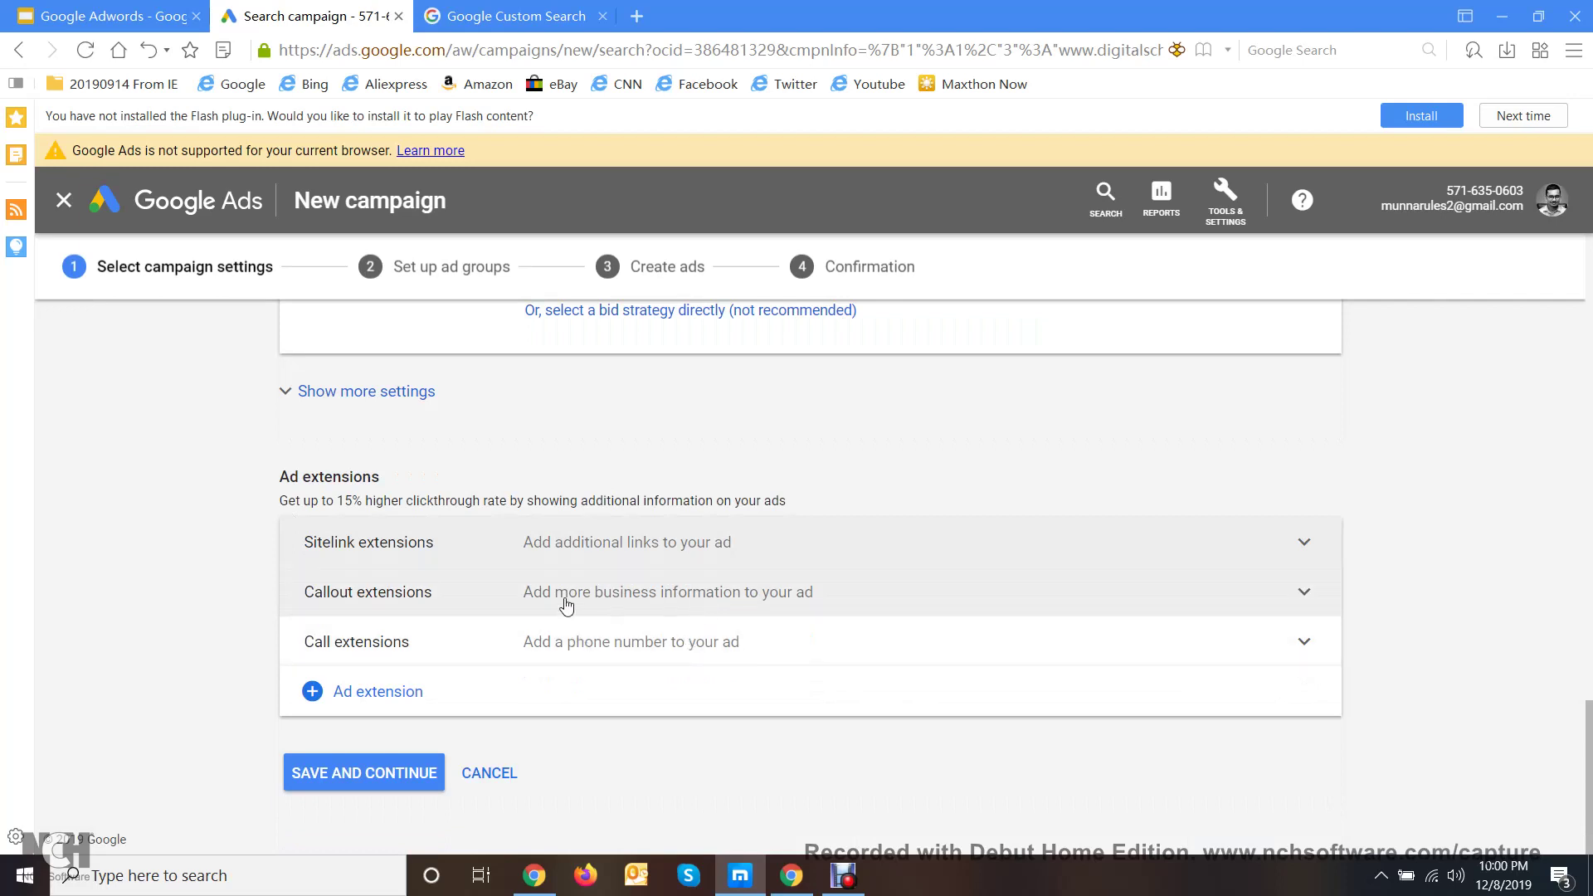
- Expand the callout extensions and the call extensions in turn to view their options, collapsing each one again
click(668, 613)
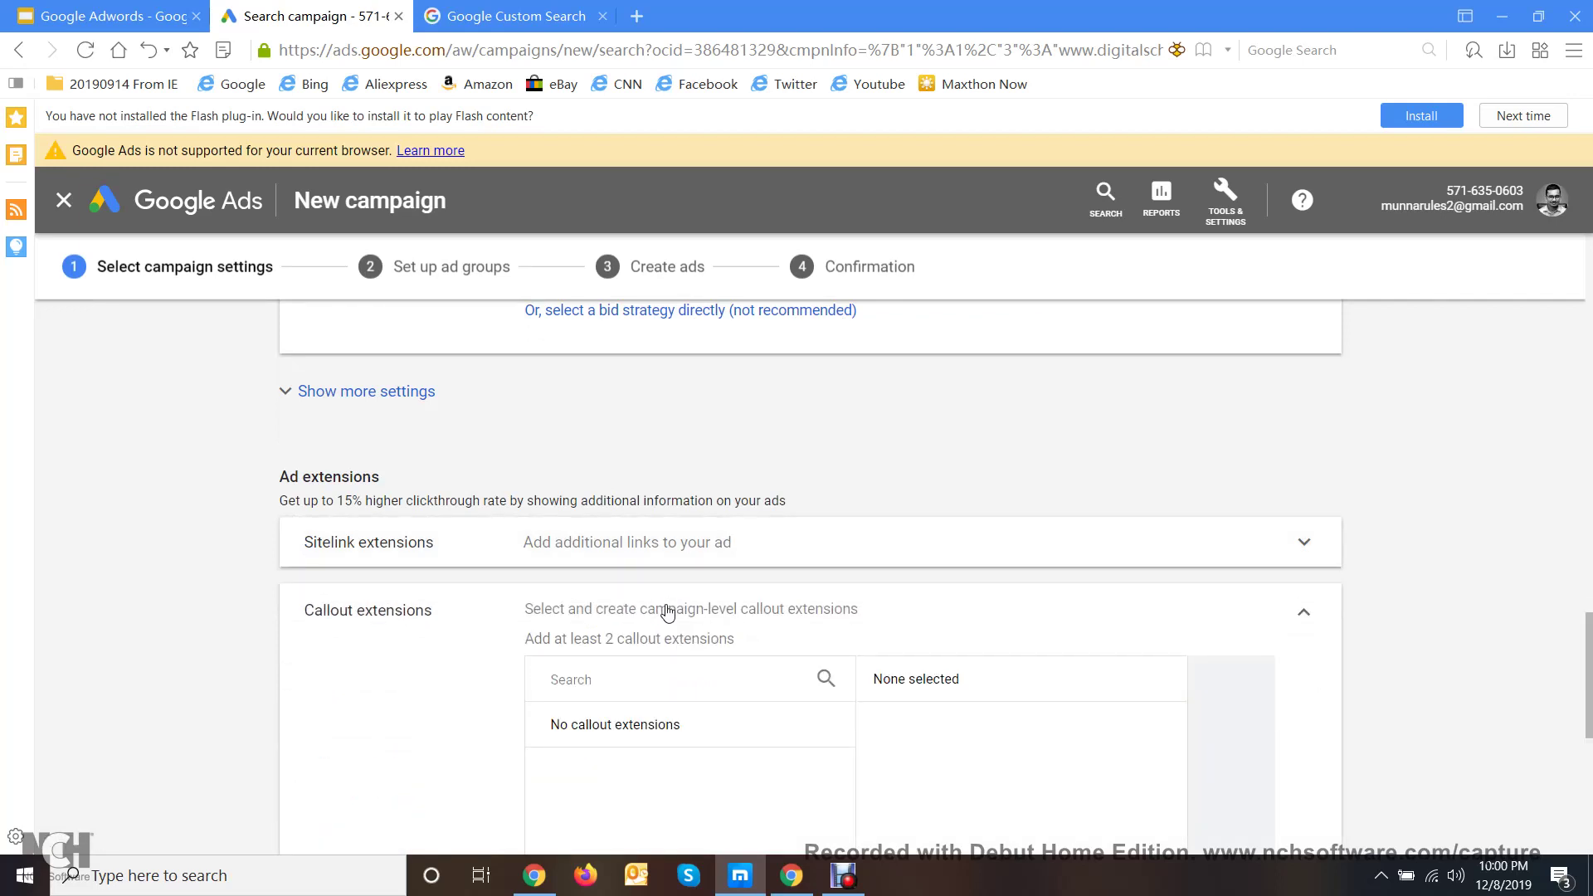
scroll(668, 613, down, 2)
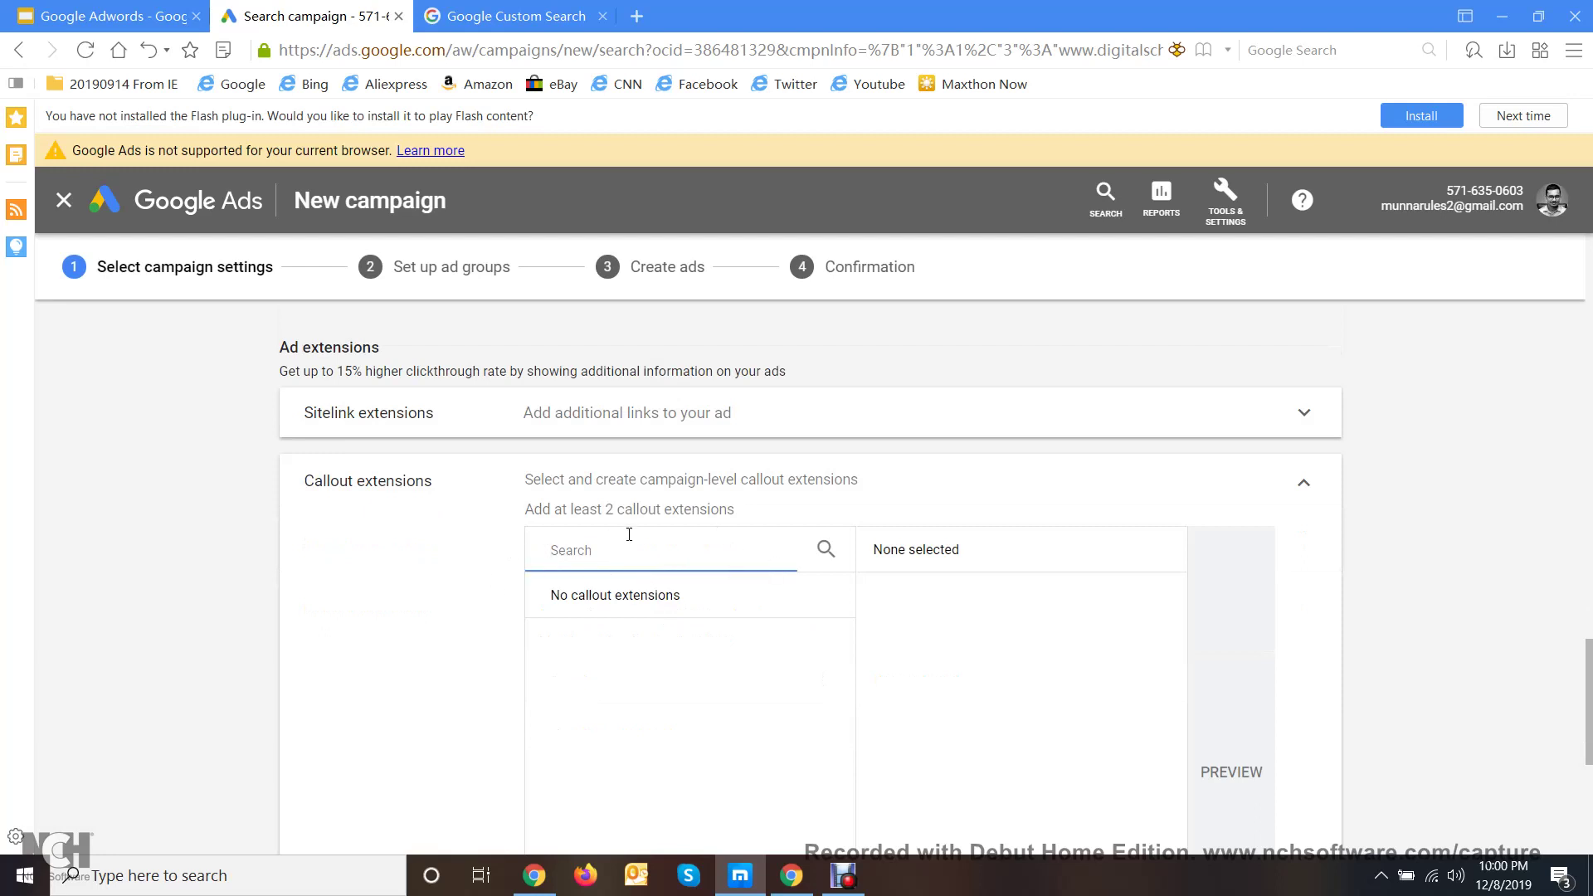
click(1305, 486)
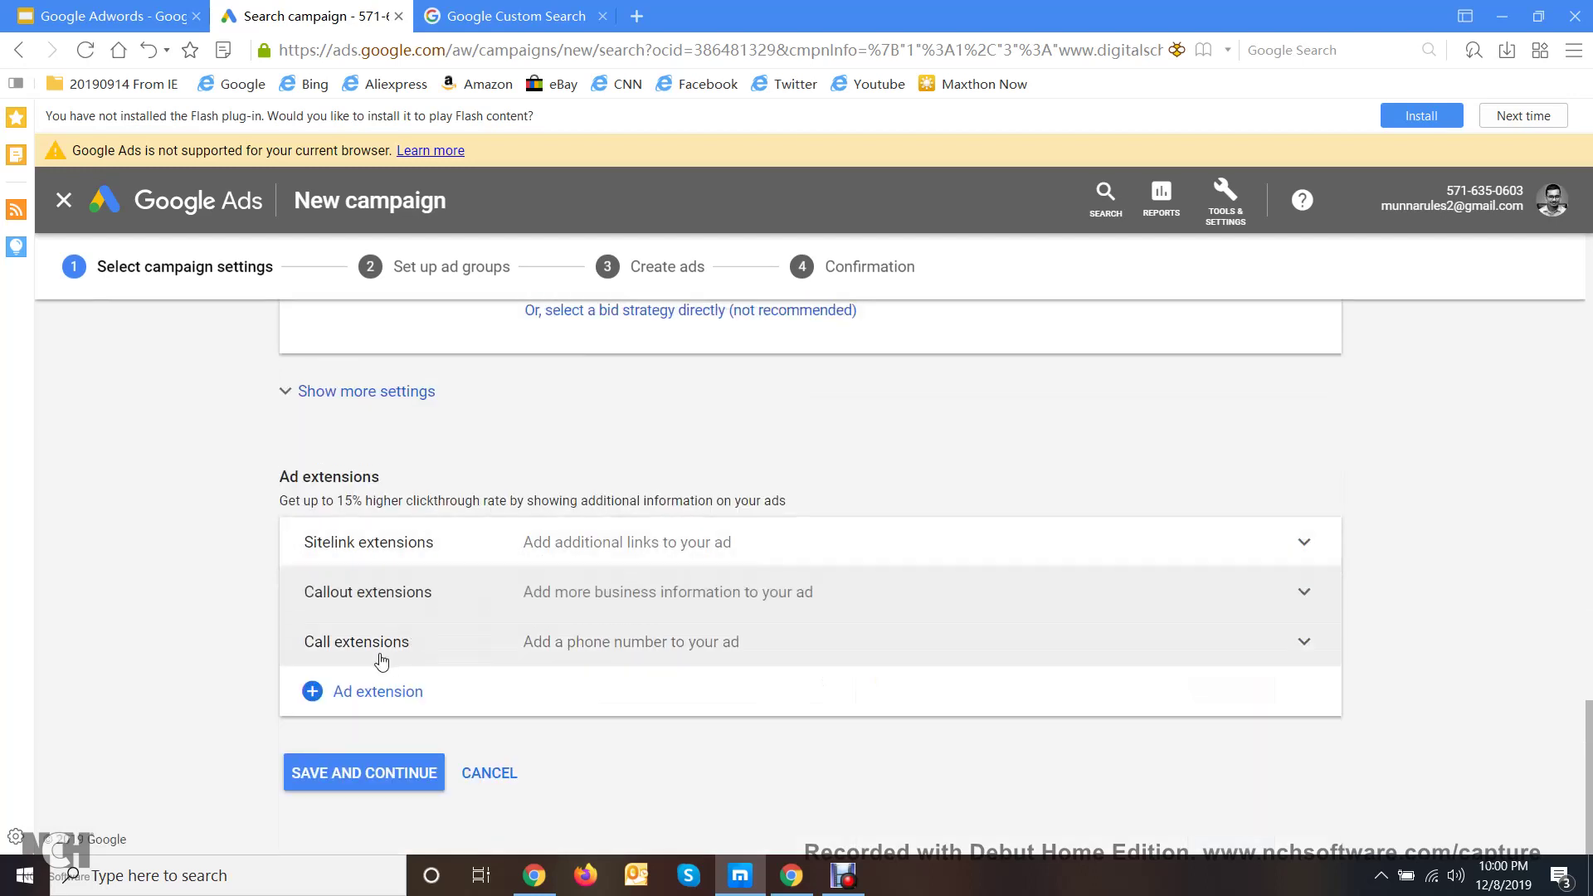
click(727, 662)
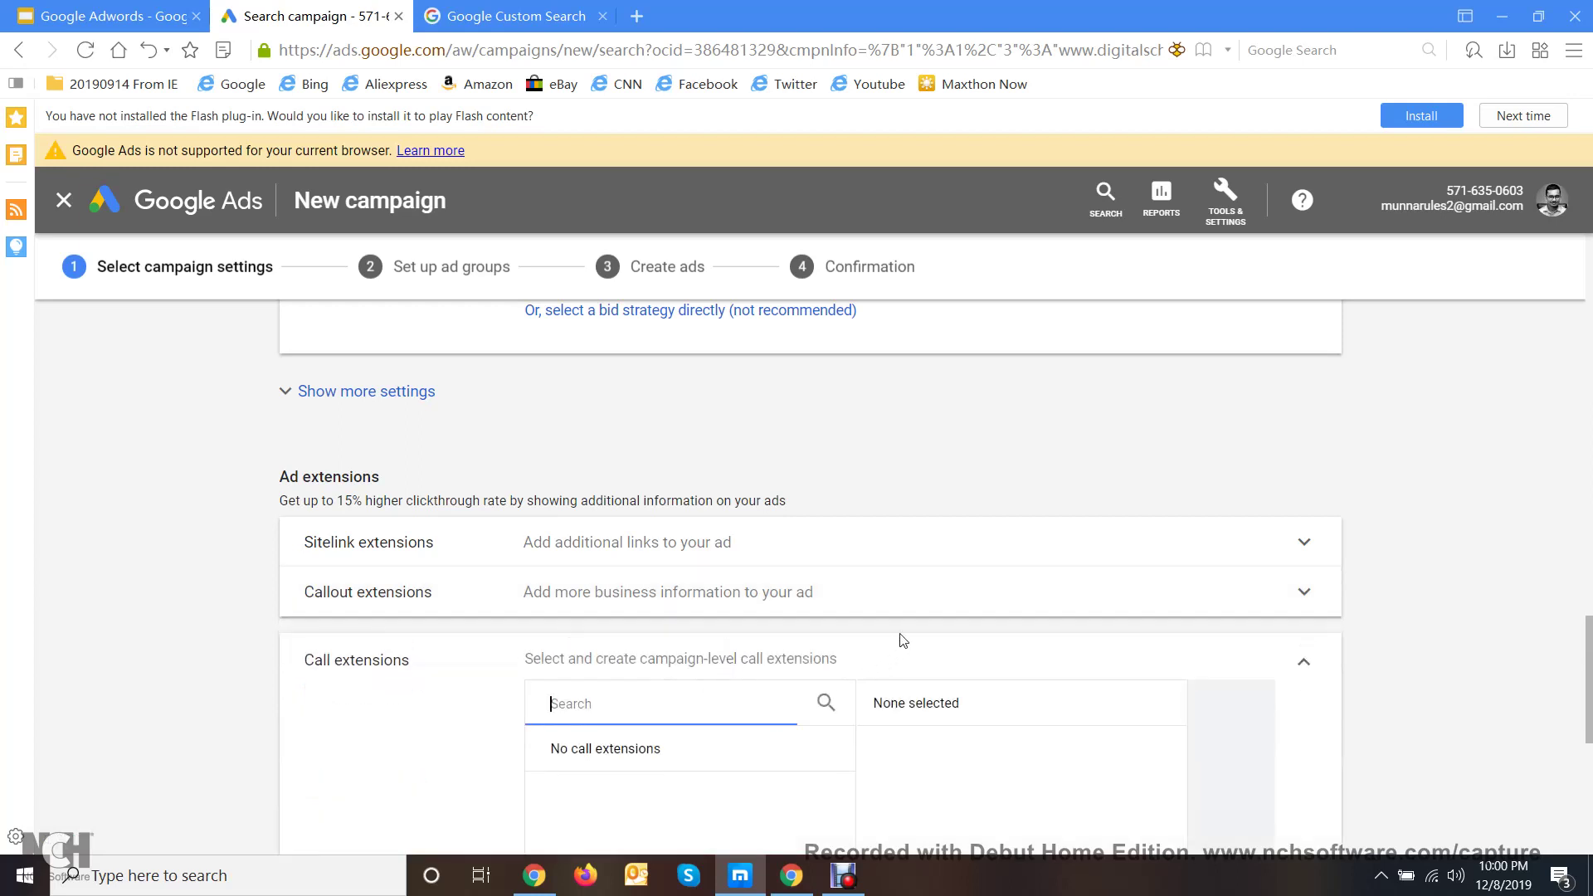
click(1303, 661)
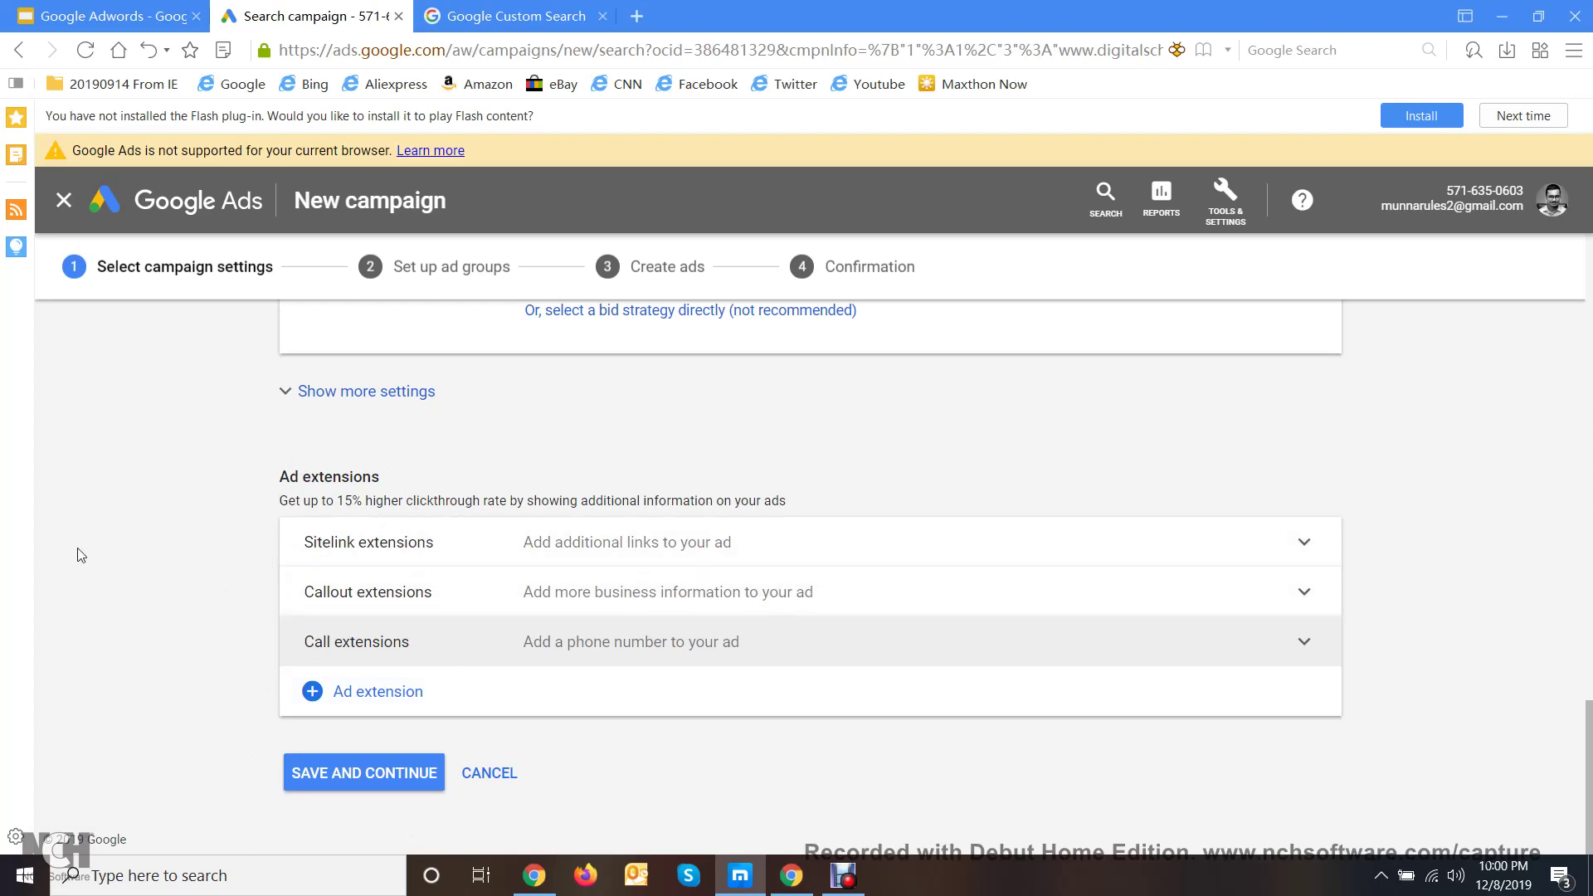
- Save the campaign settings and name the first ad group Digital Scholar DM
click(318, 773)
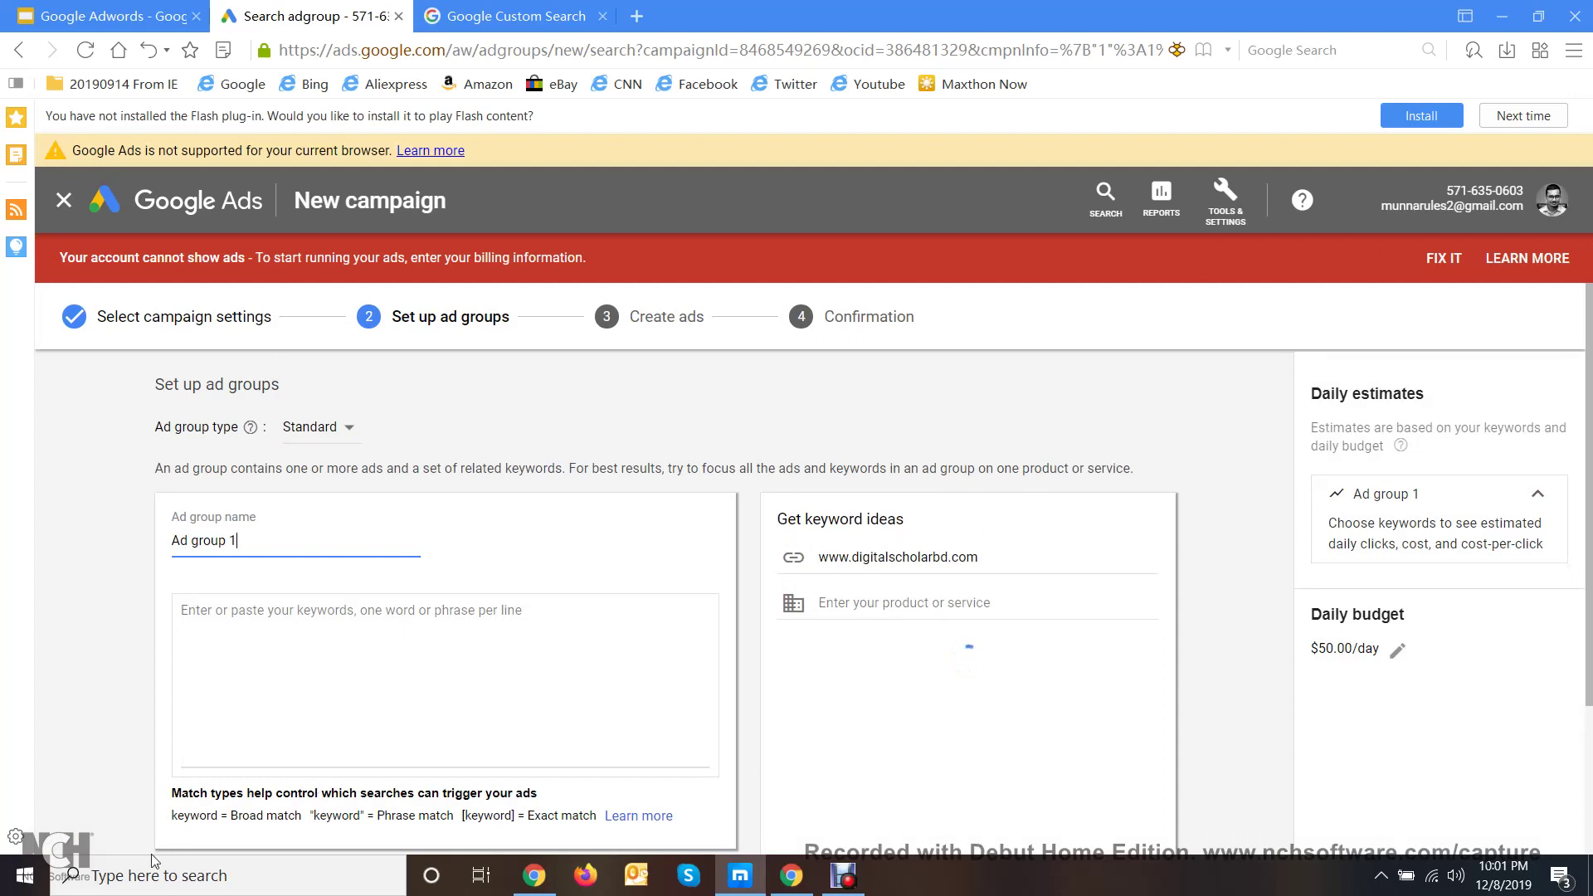
drag(244, 548, 141, 544)
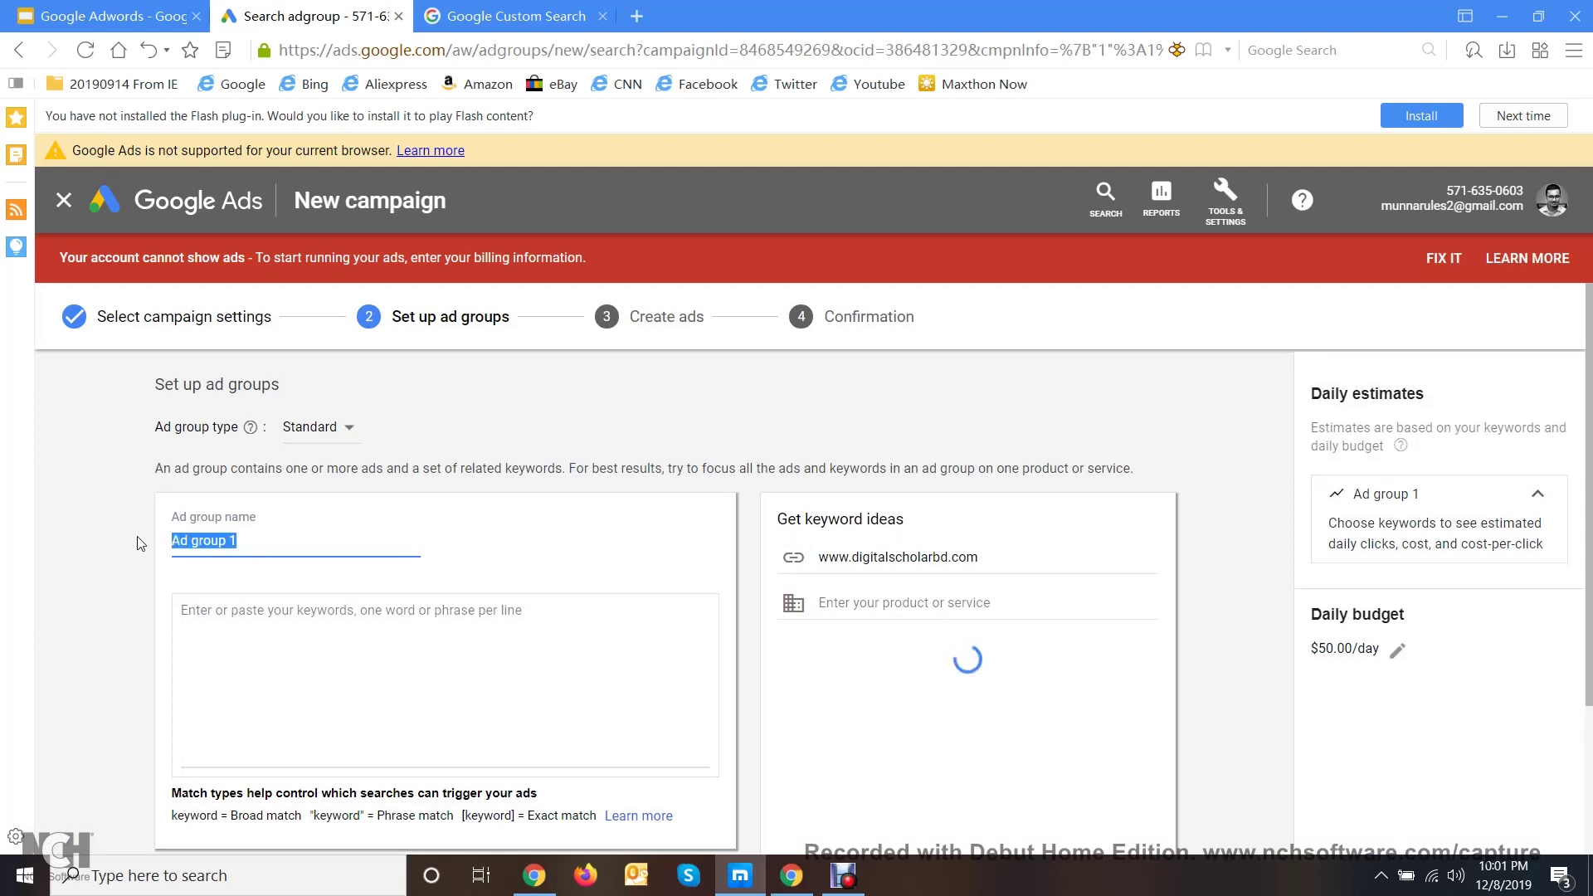
key(BackSpace)
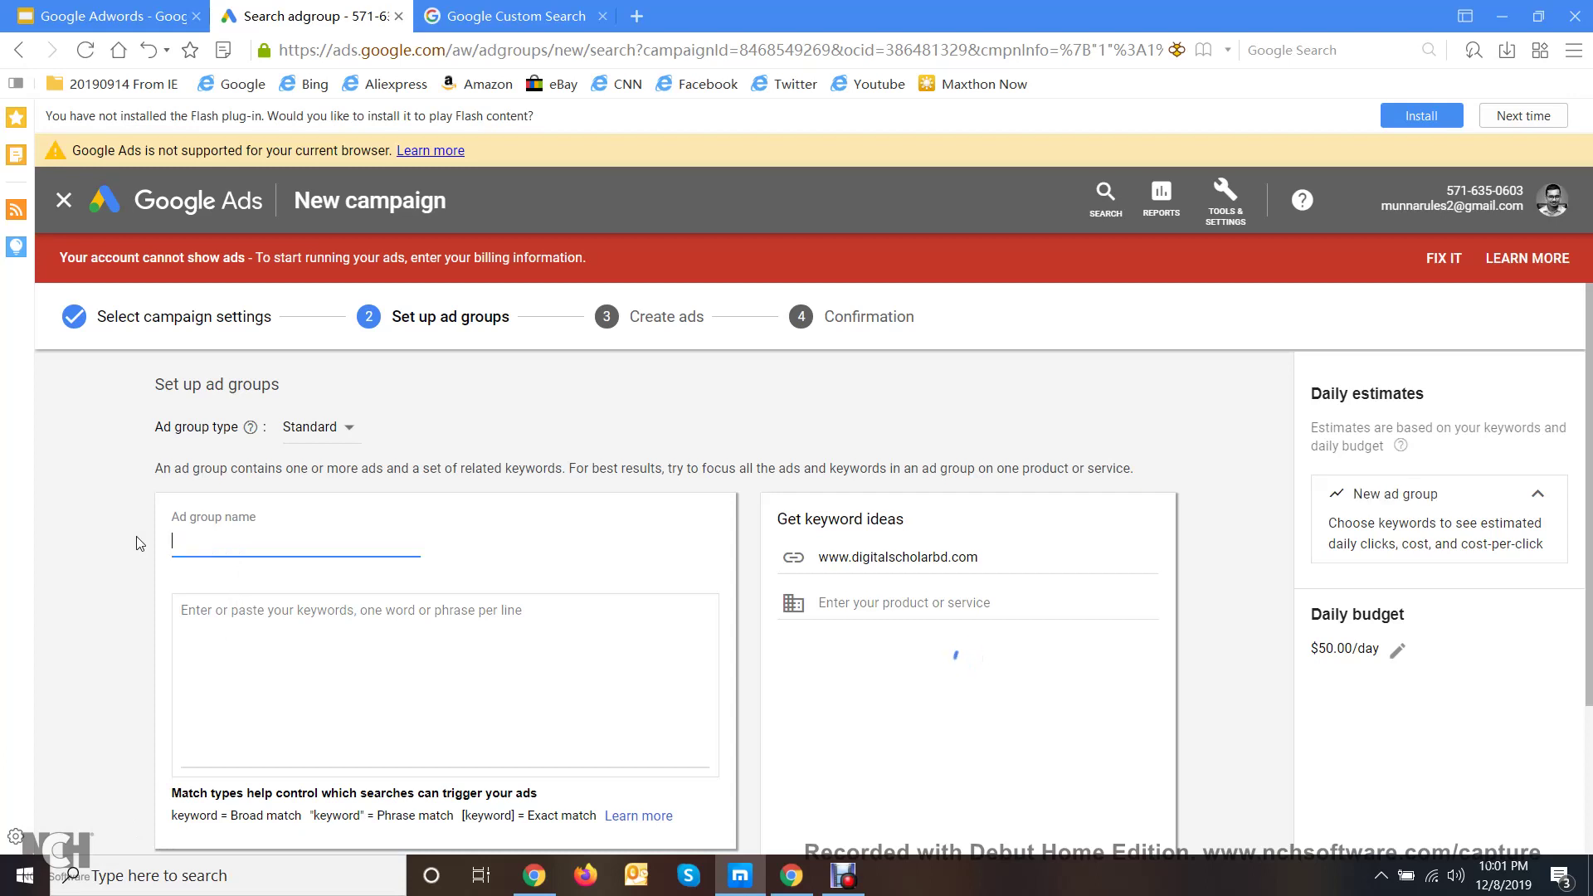
text(Digital )
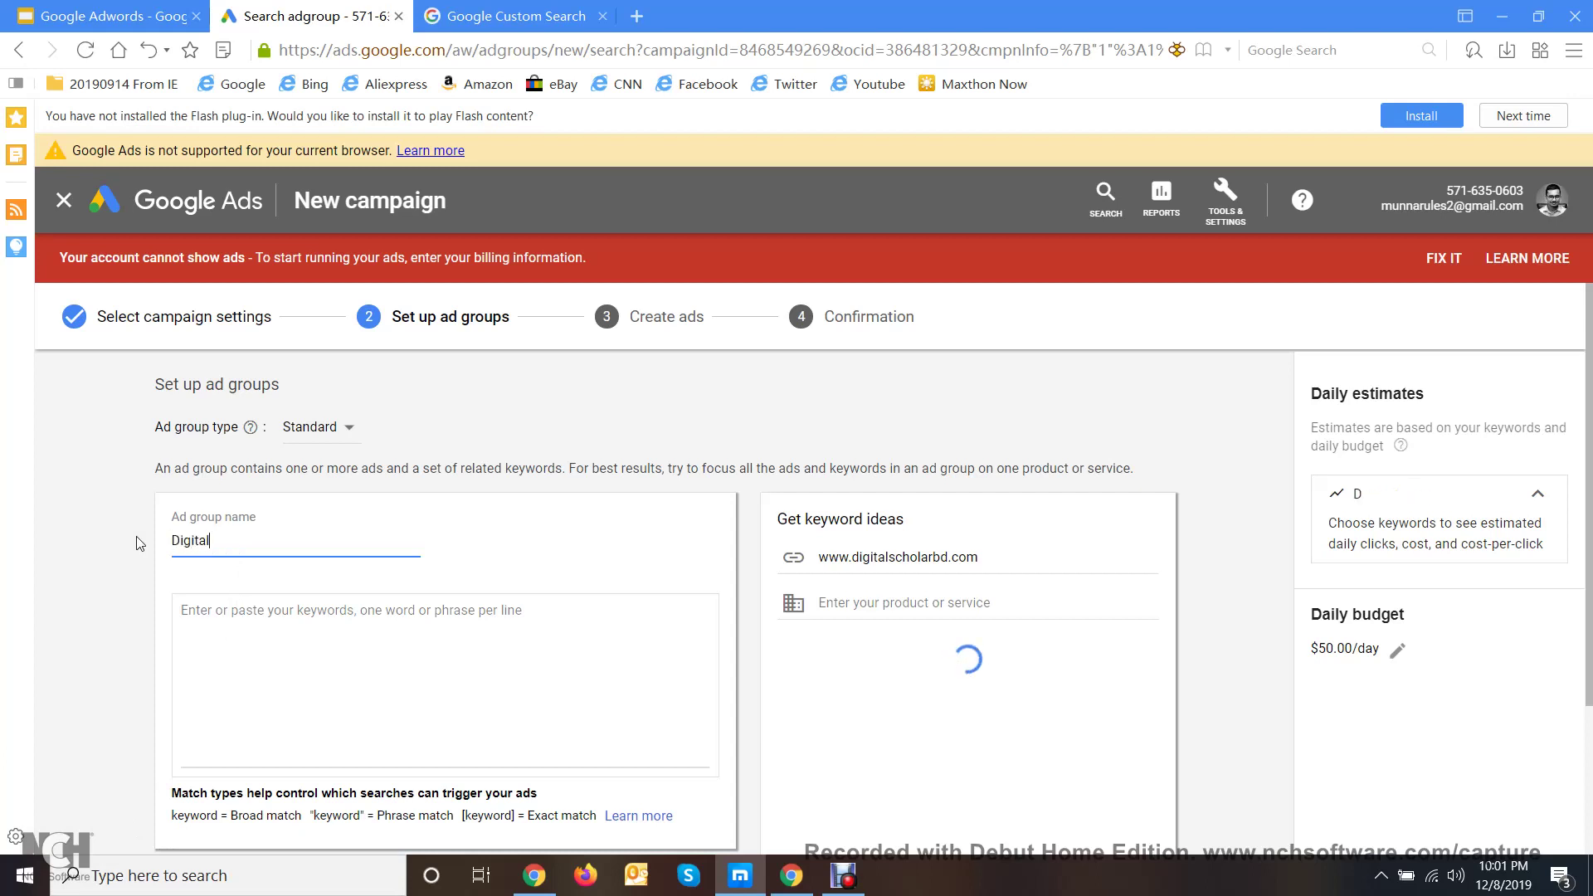
text(Sch)
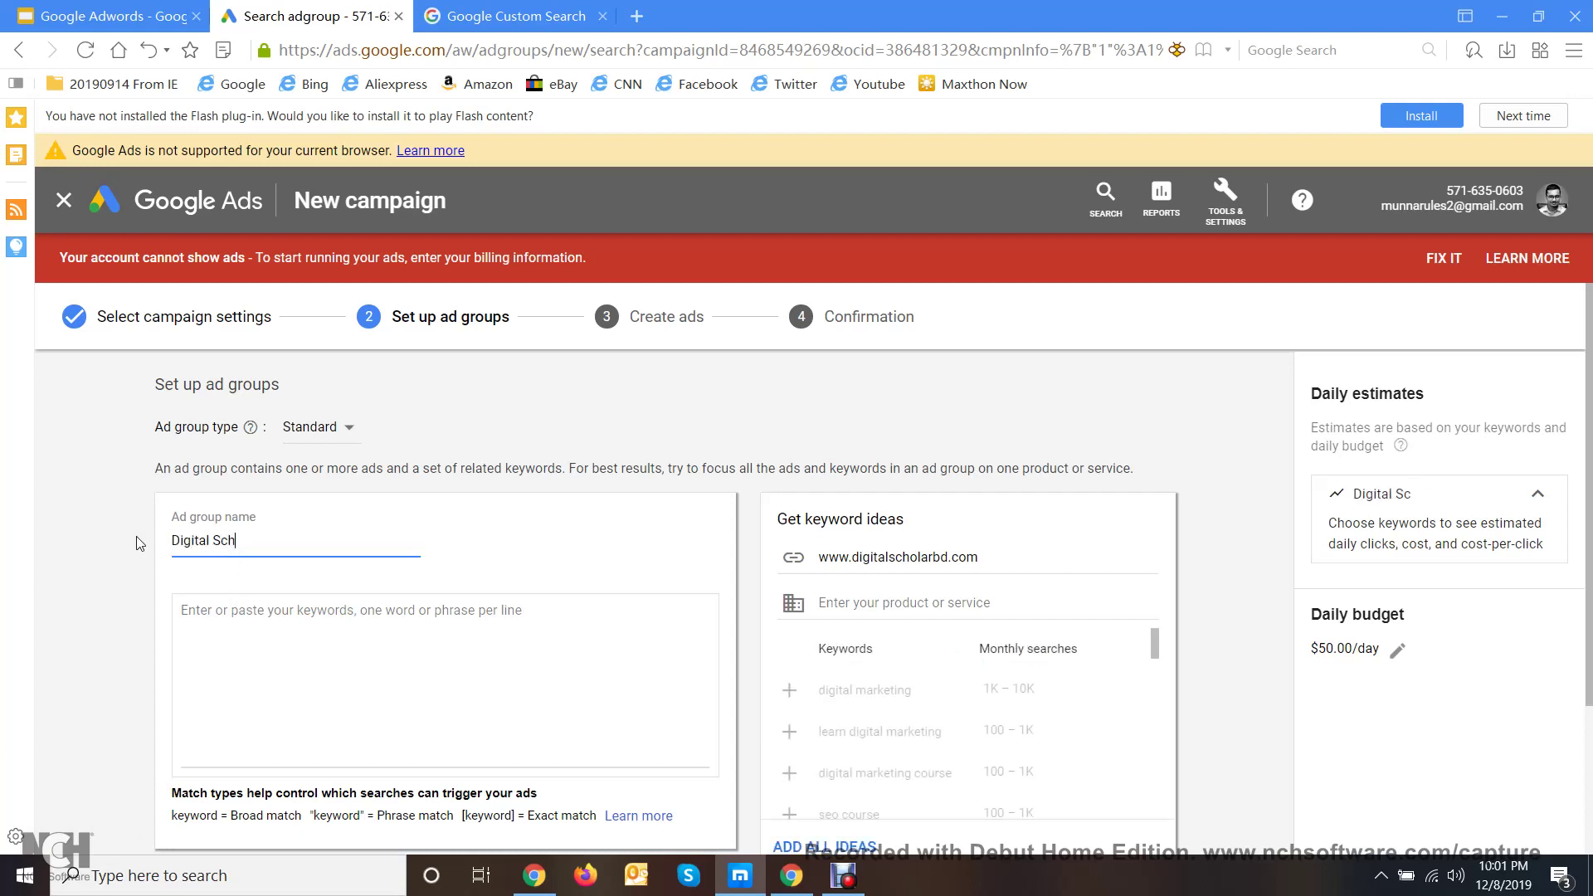
text(olar DM)
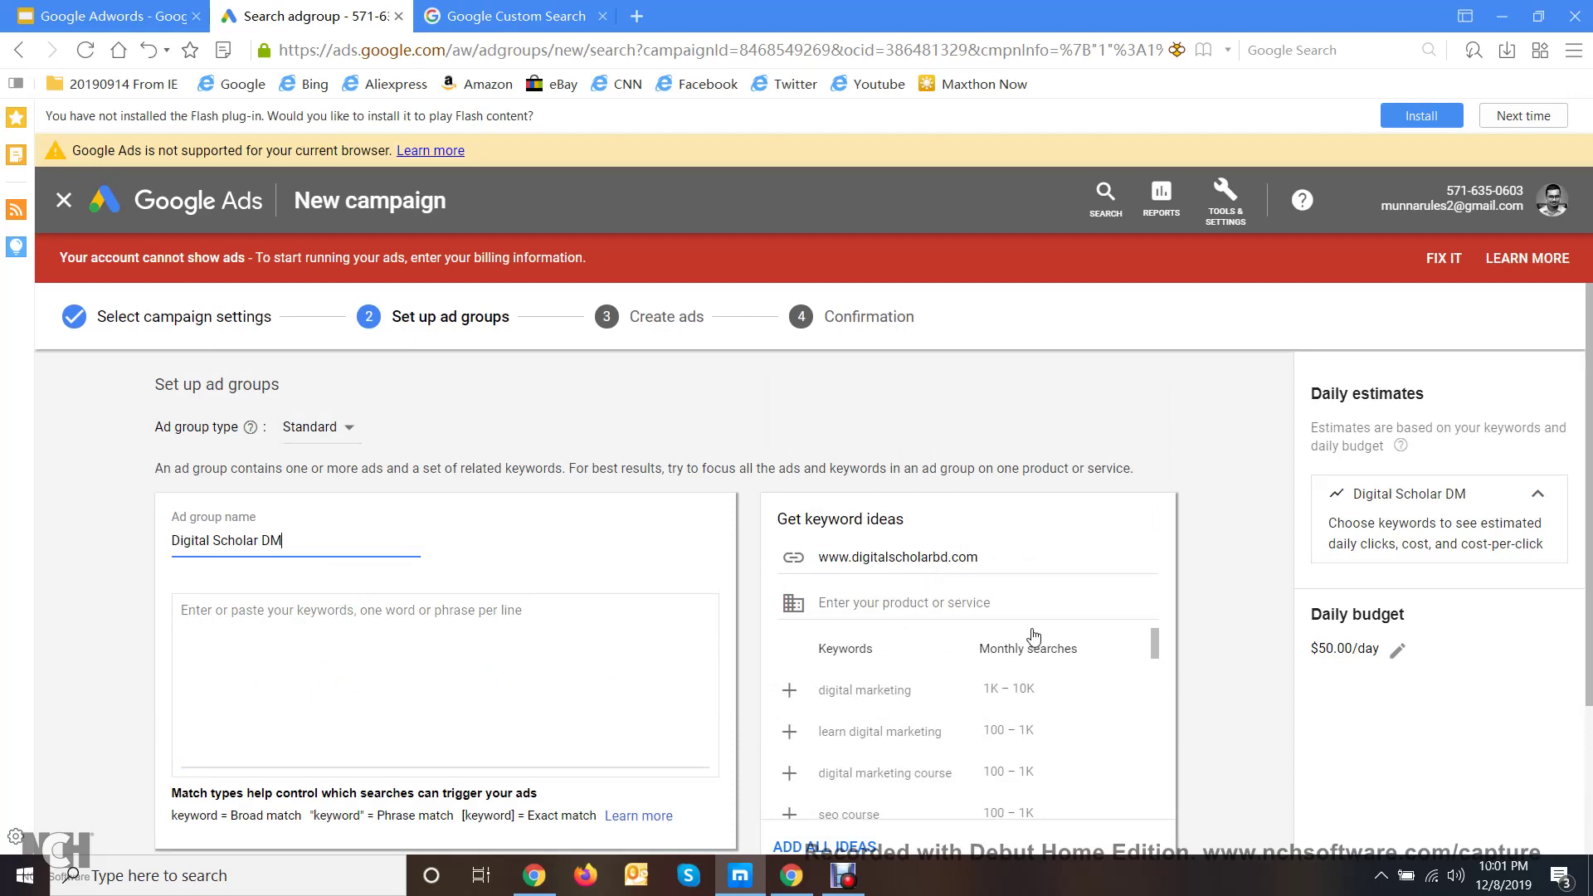
scroll(1196, 579, down, 2)
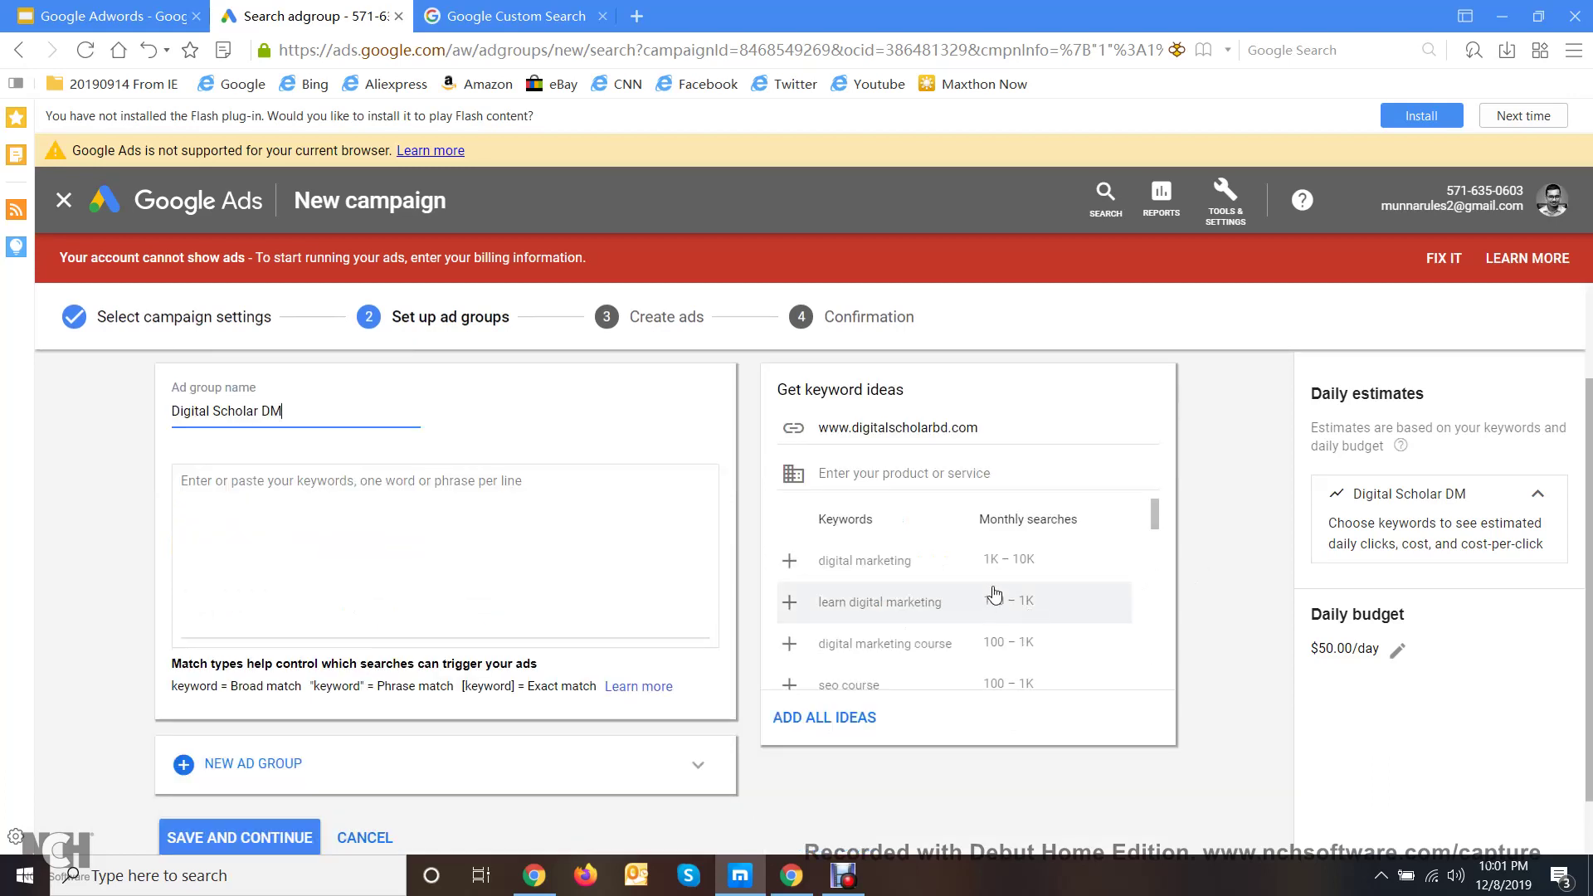
click(881, 479)
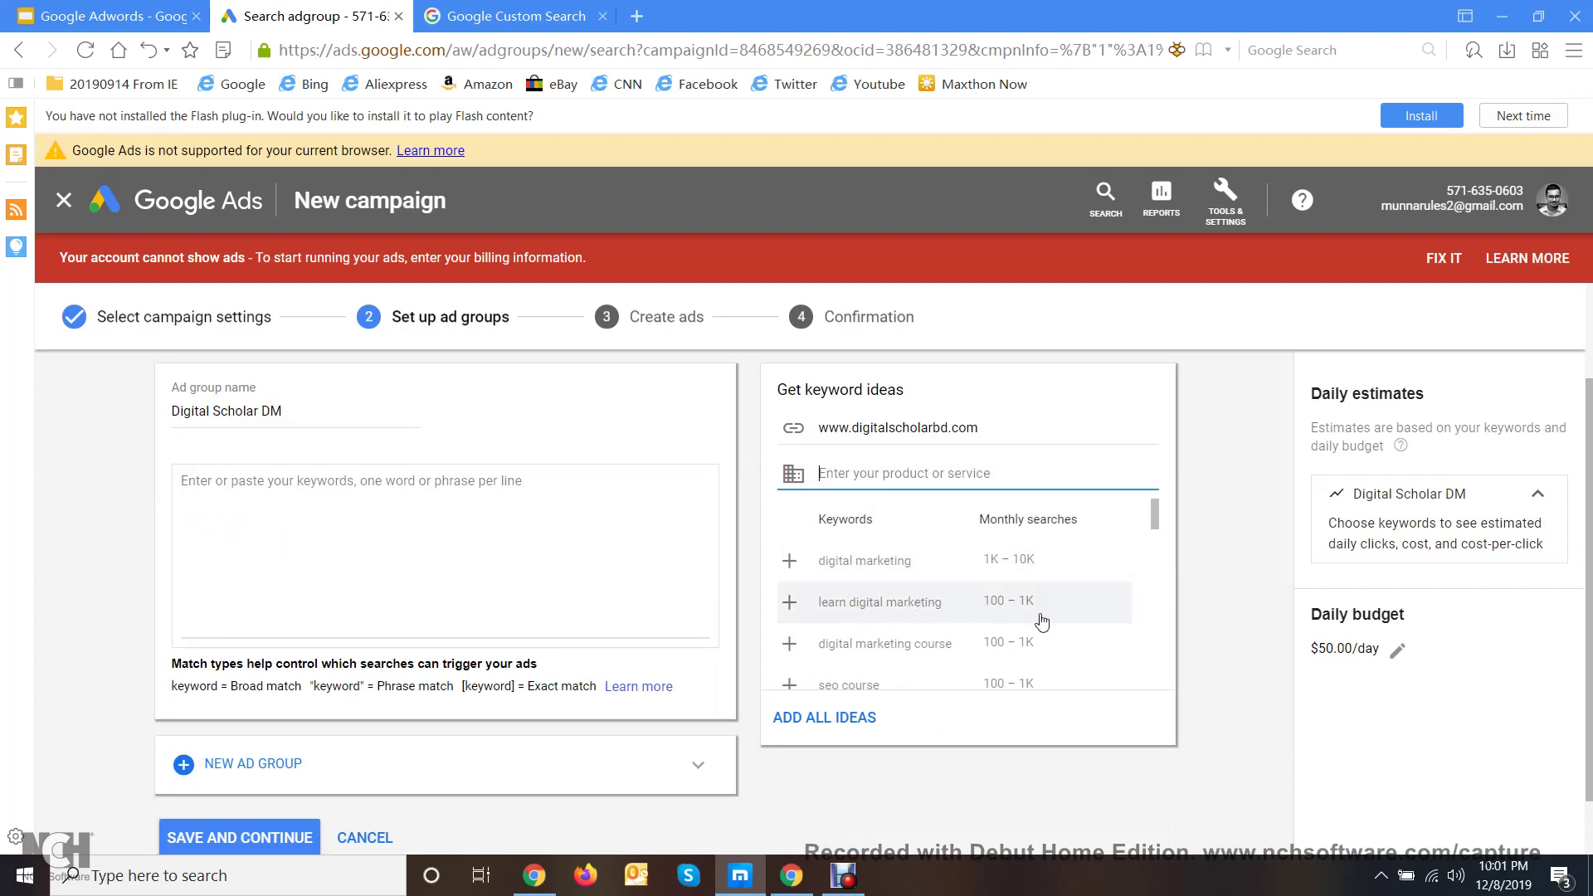
scroll(902, 656, down, 3)
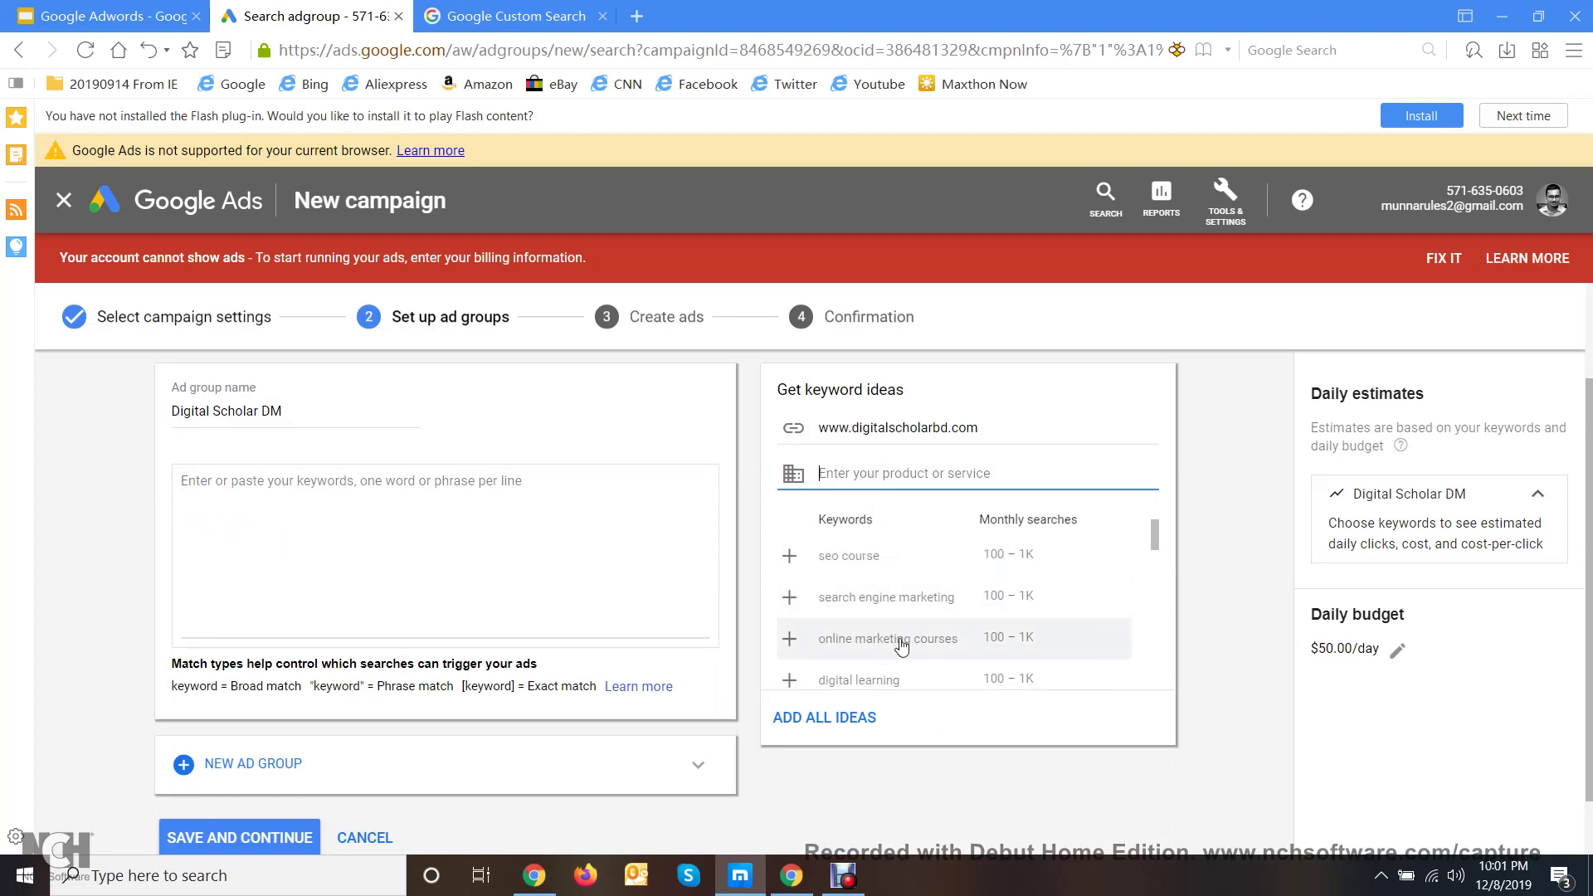
scroll(936, 648, down, 3)
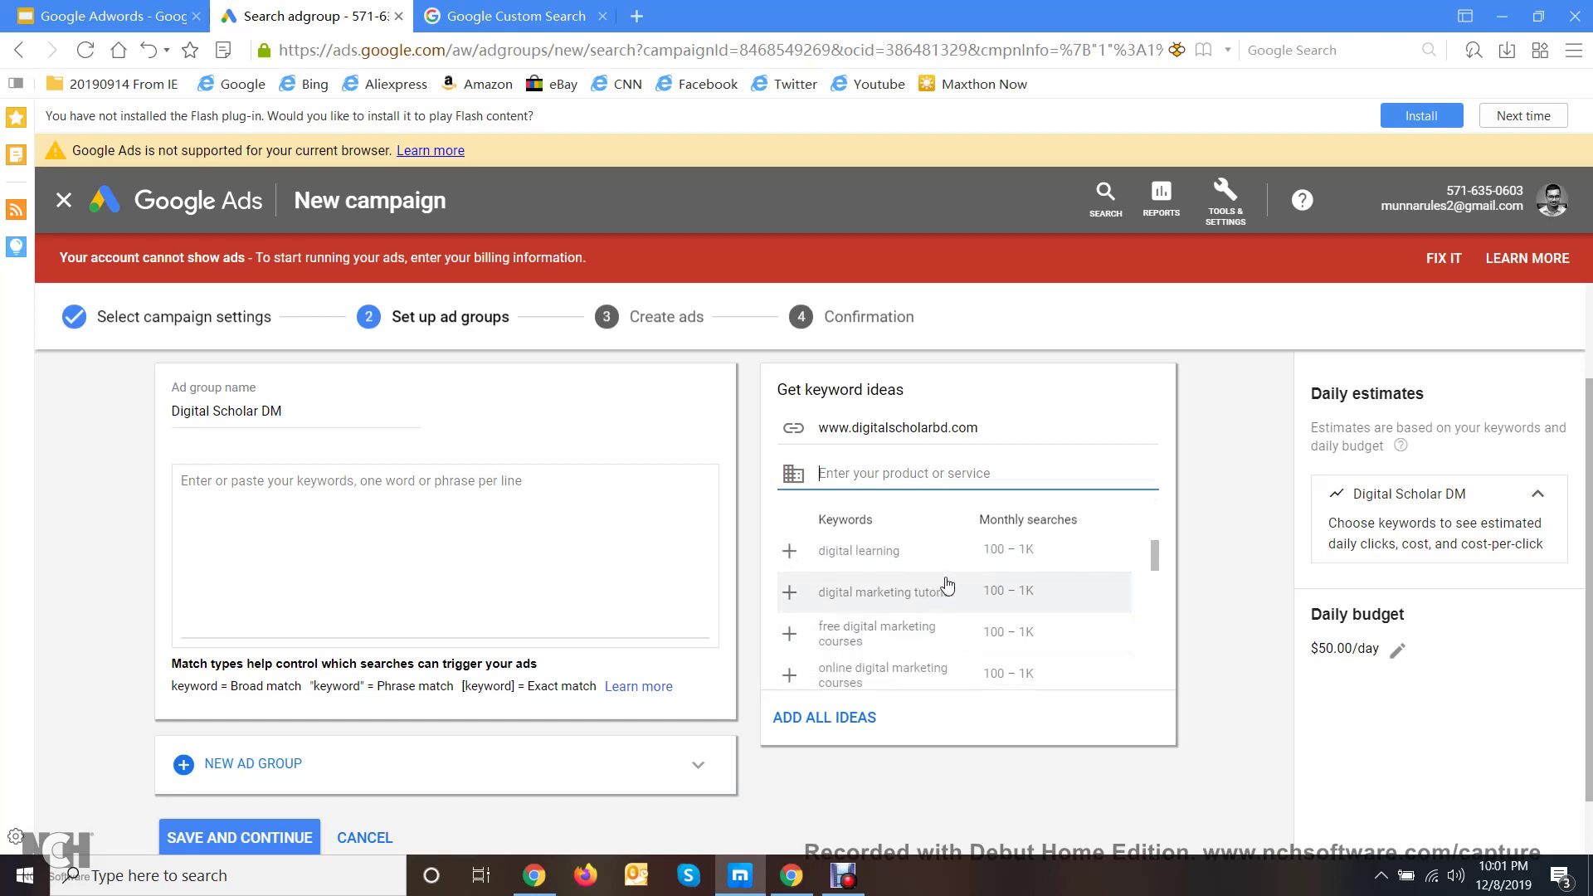
scroll(938, 622, up, 6)
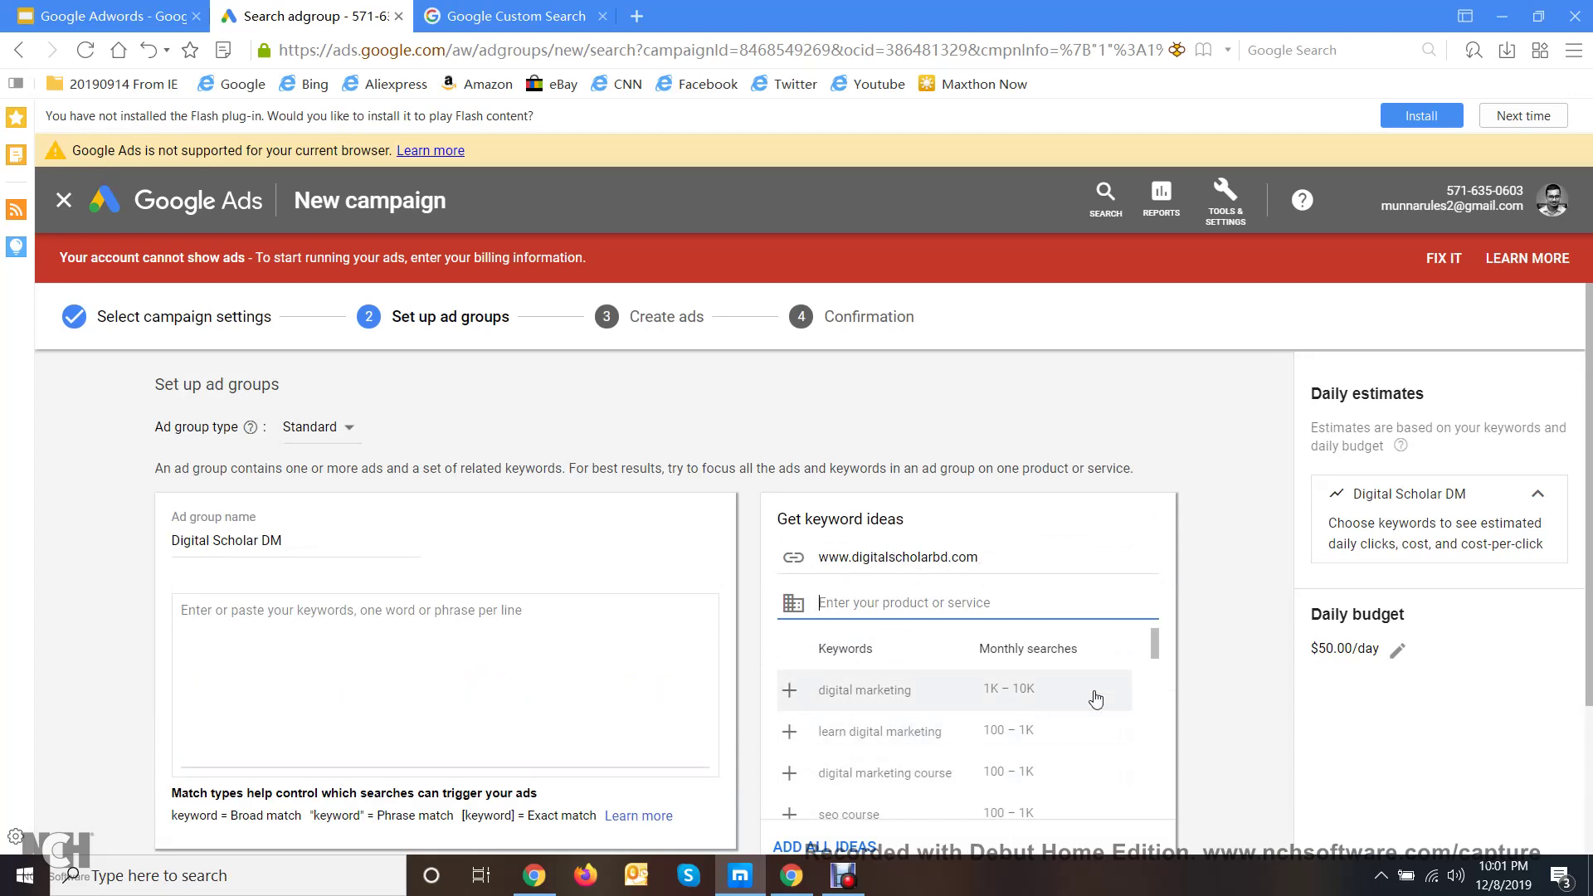
scroll(1037, 572, down, 2)
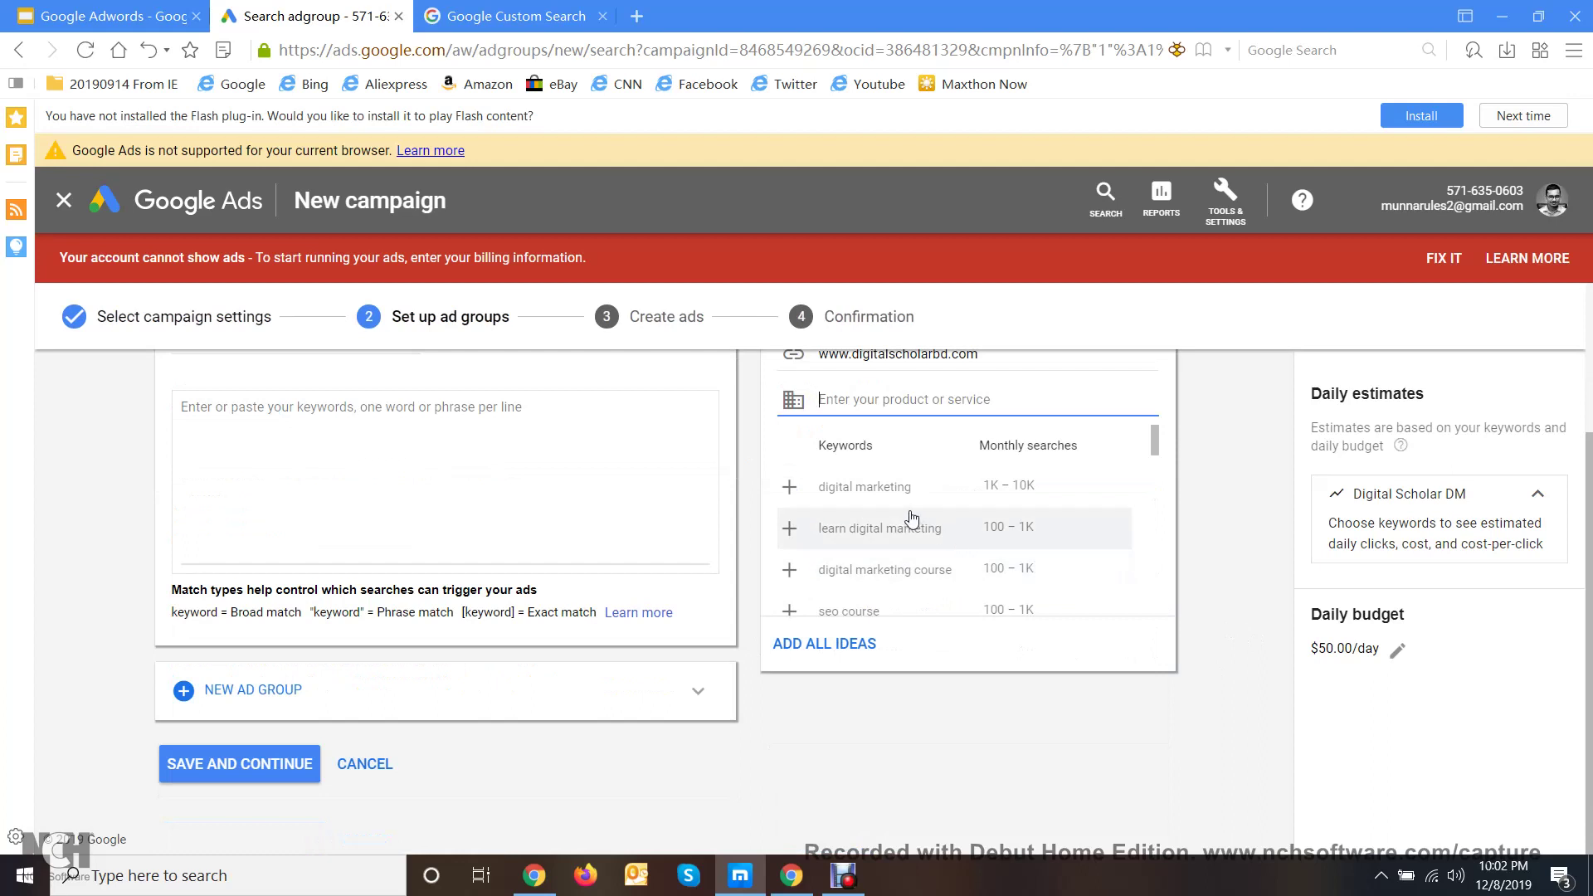
scroll(917, 419, up, 1)
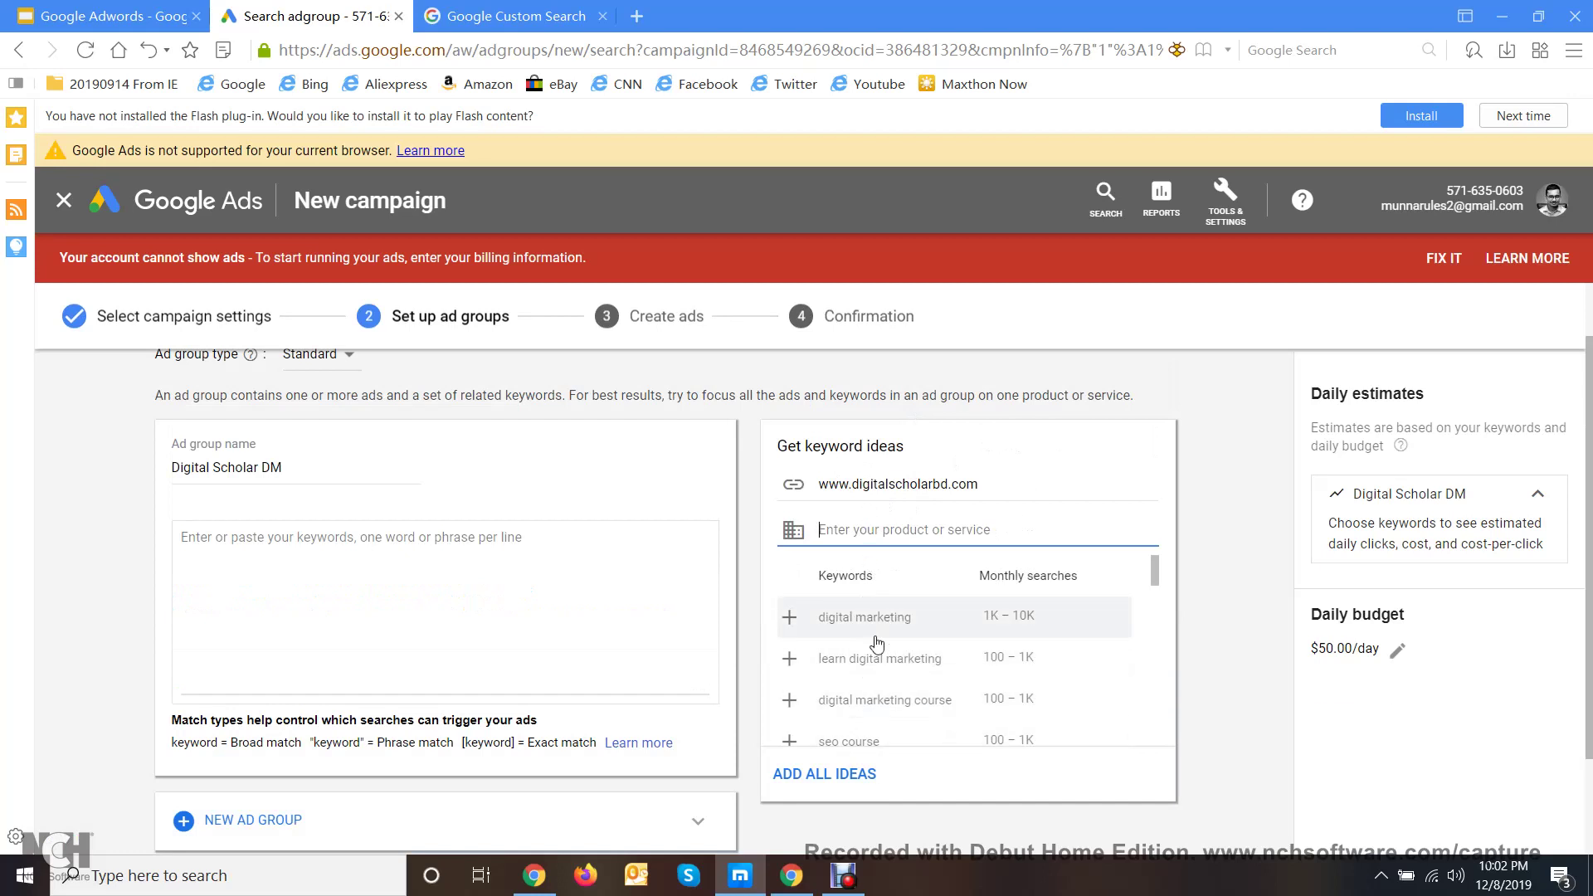
click(264, 561)
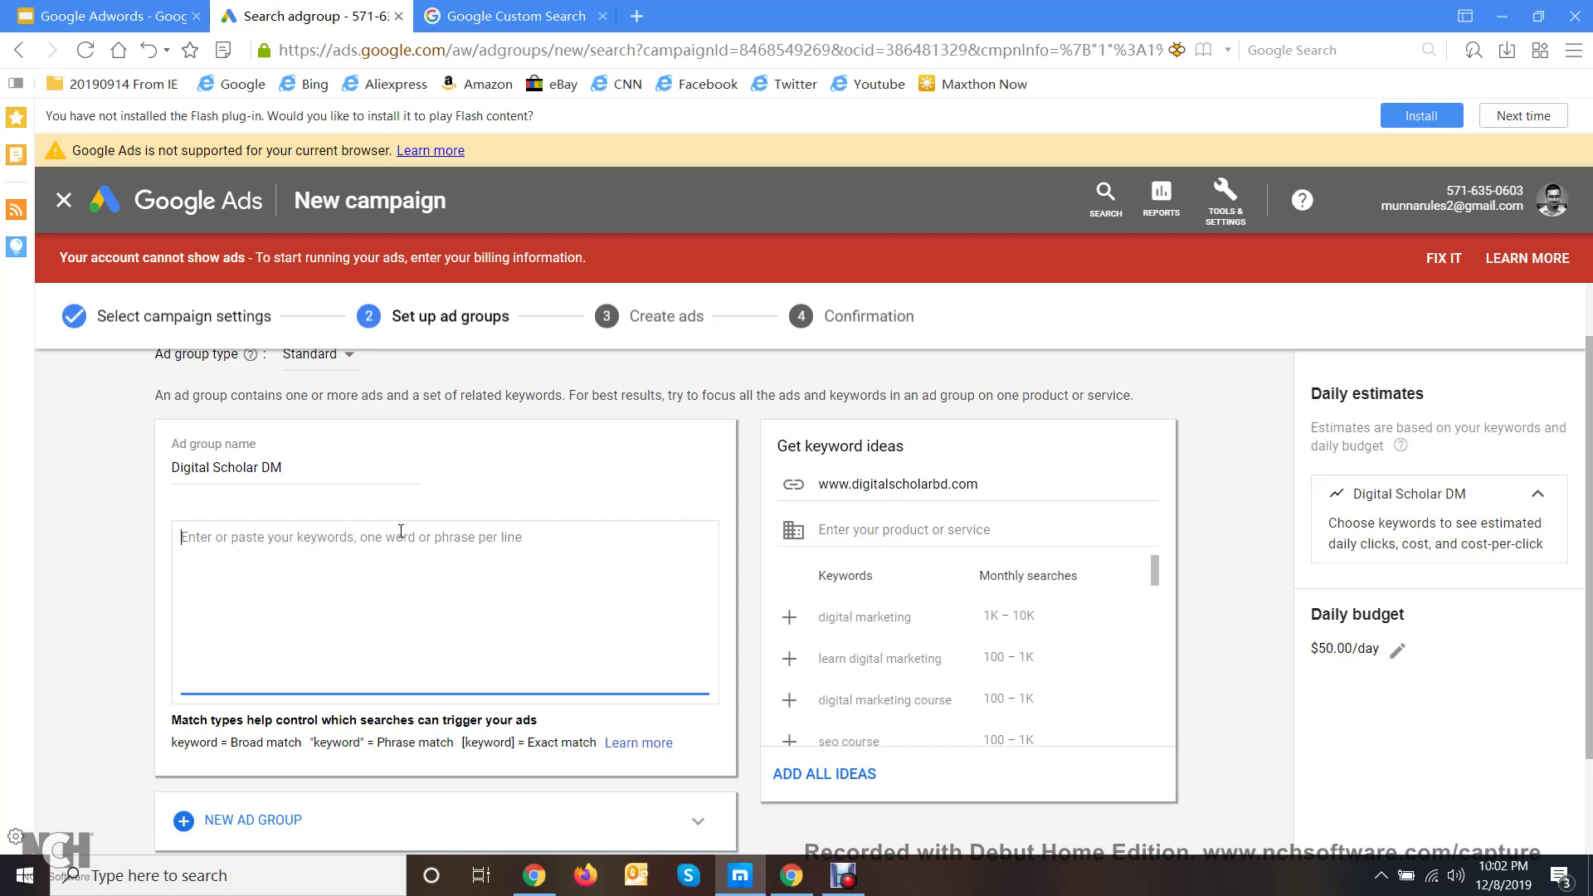
- Add the suggested keyword "digital marketing" to the Digital Scholar DM ad group and look through the remaining keyword ideas
click(789, 618)
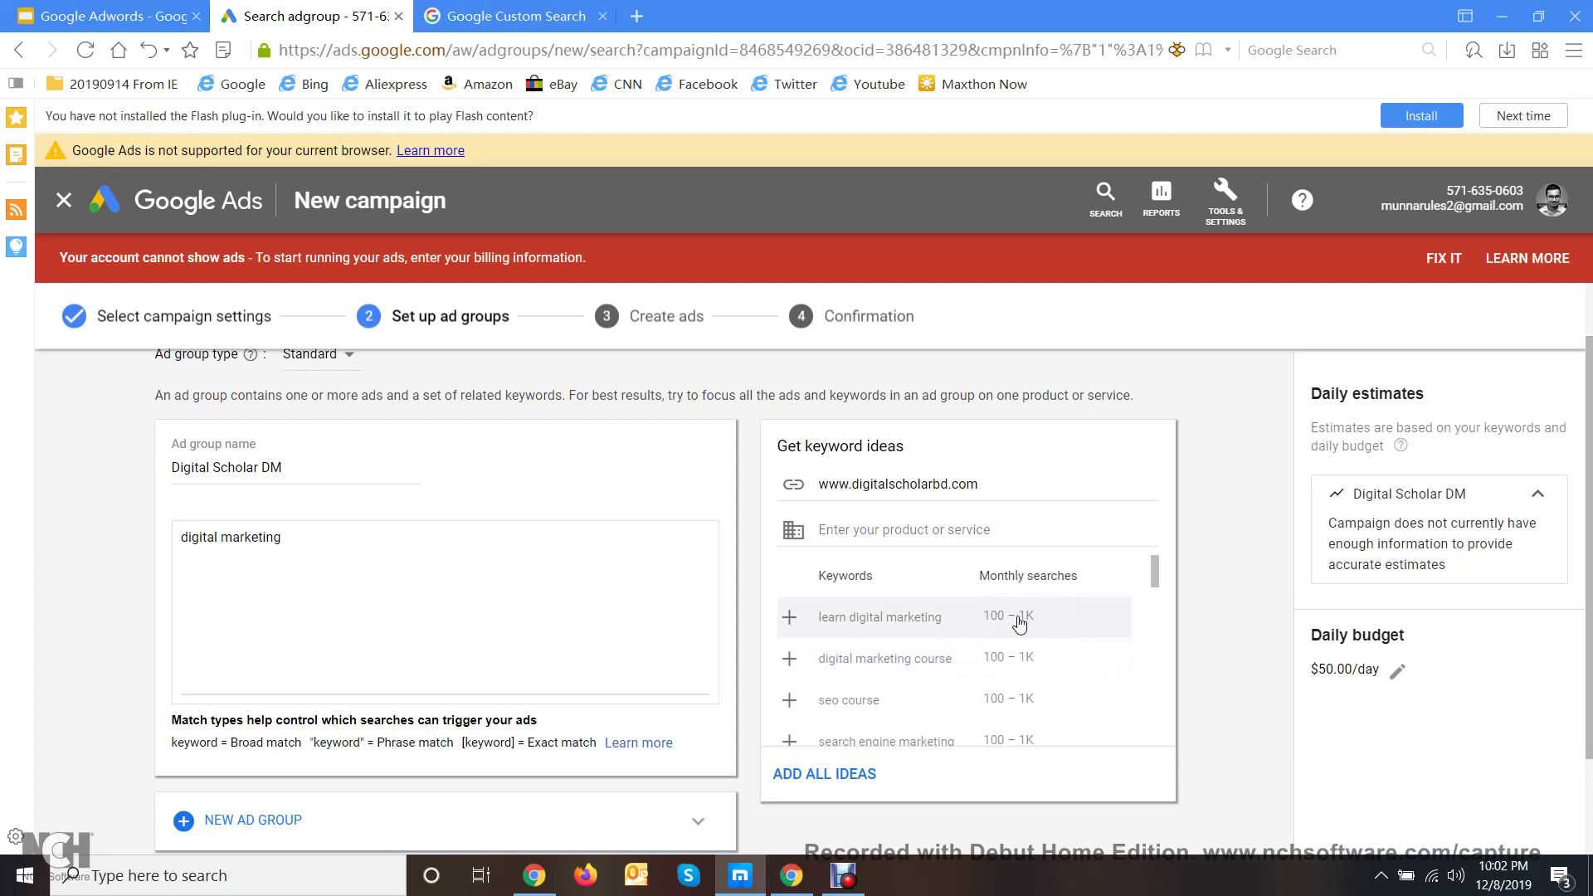
scroll(1023, 630, down, 5)
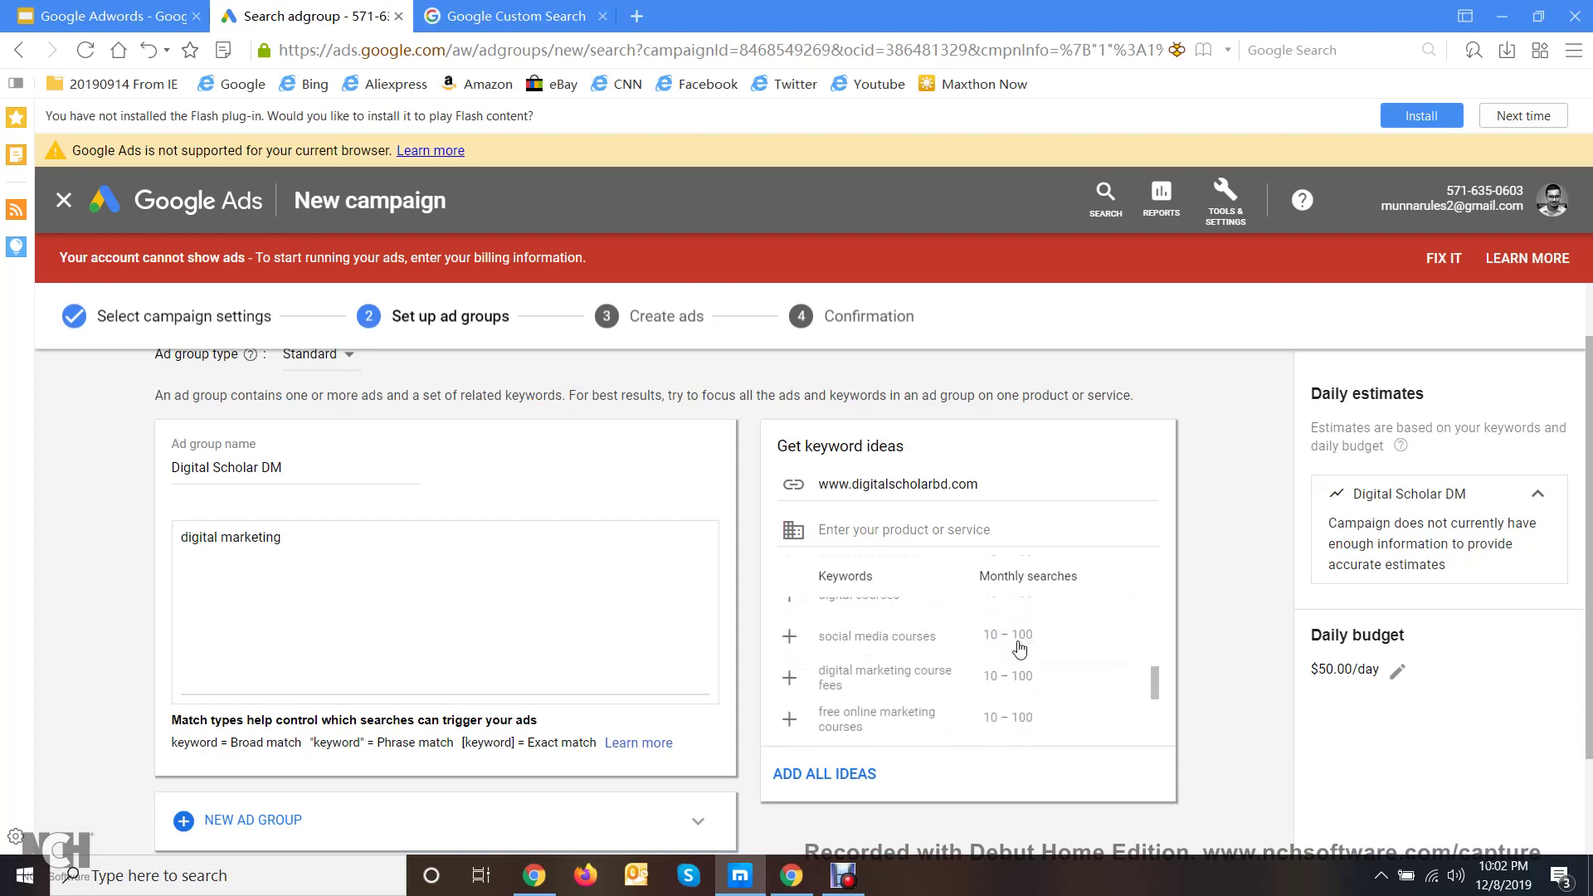
scroll(1029, 702, up, 5)
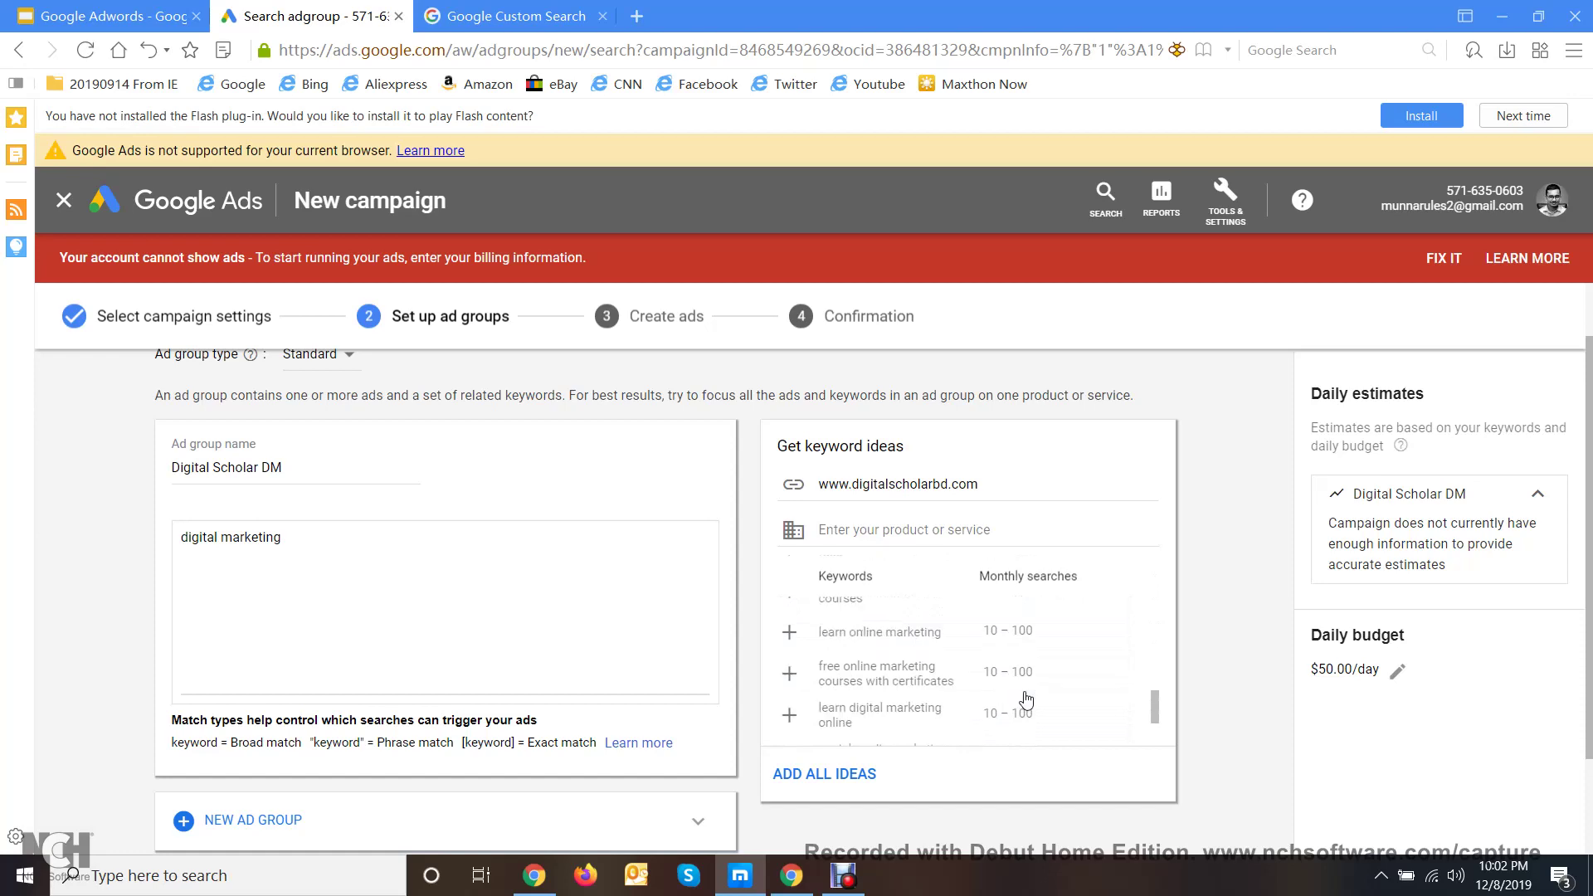
scroll(1034, 711, up, 1)
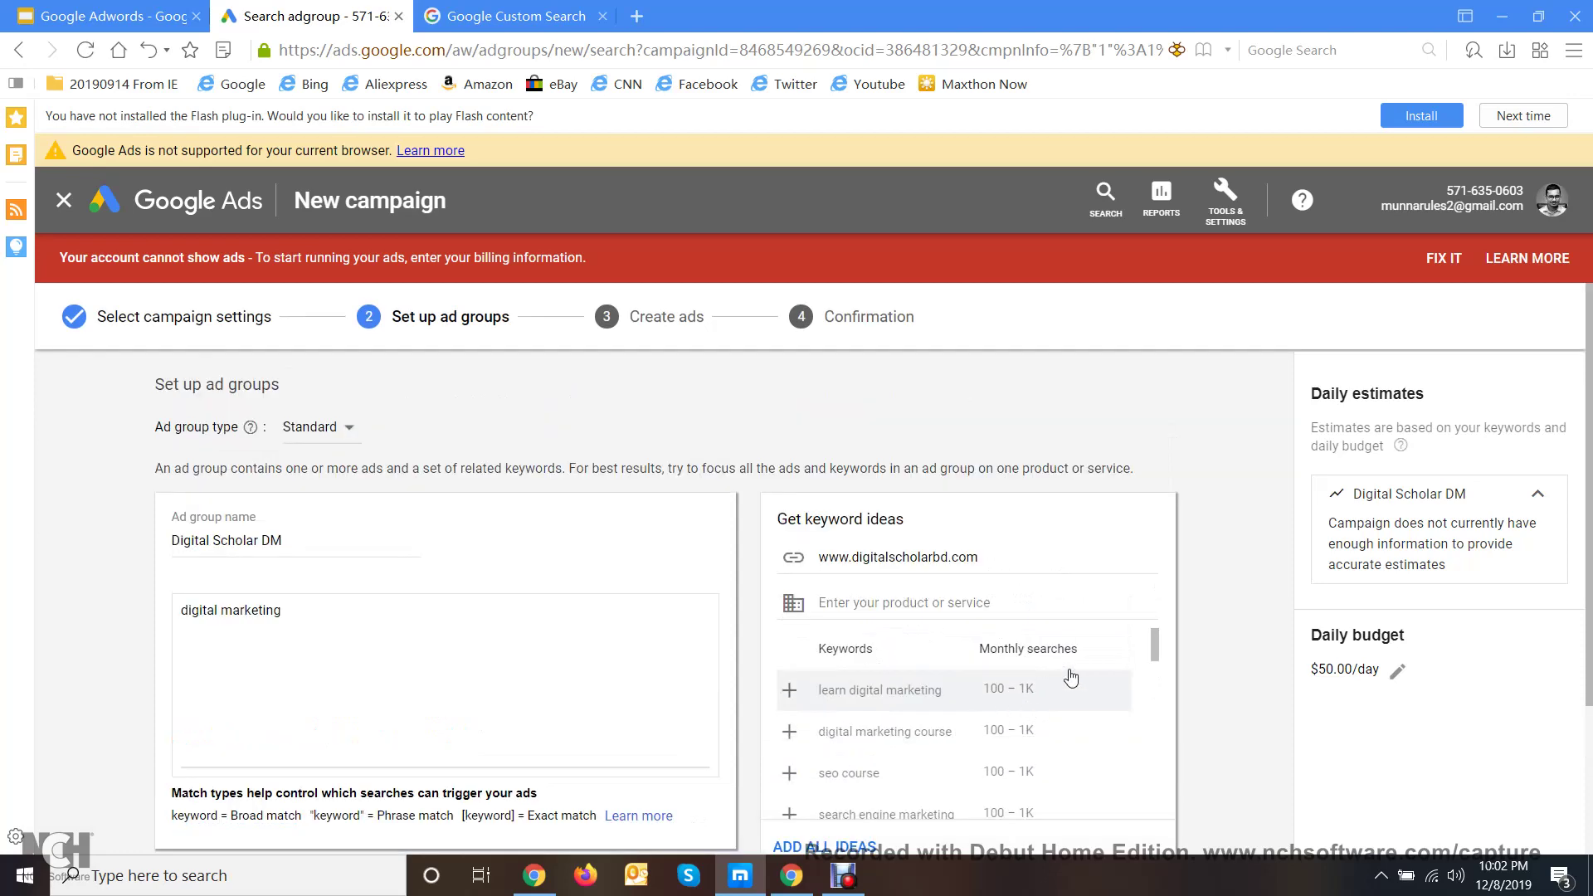
scroll(1211, 576, down, 2)
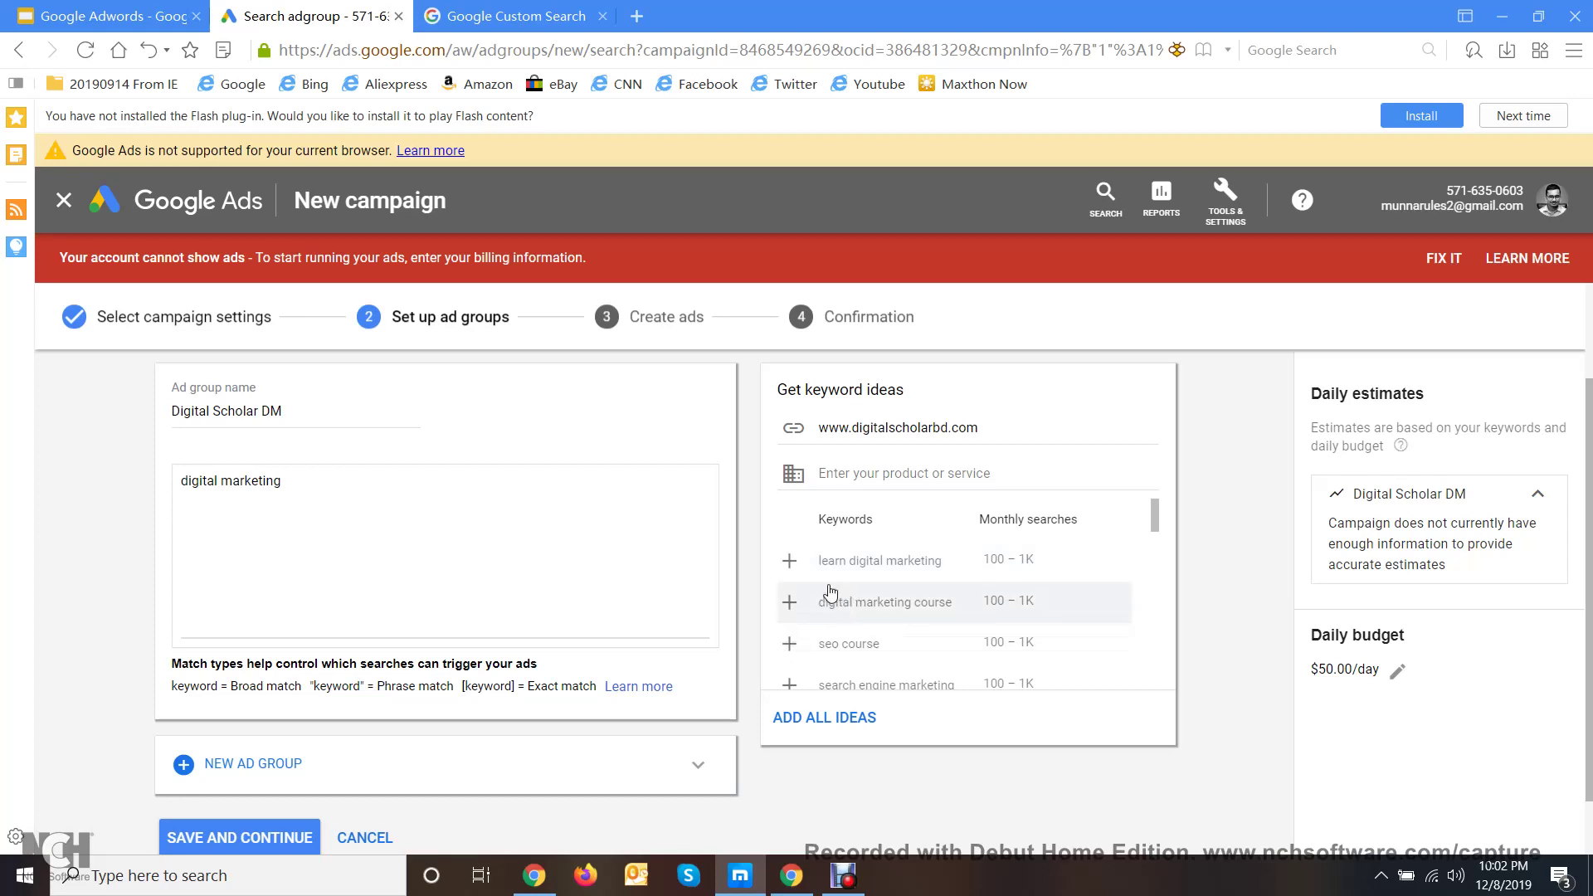
- Add the keyword ideas learn digital marketing, digital marketing course, seo course, search engine marketing, online marketing courses, digital learning and digital marketing tutorial
click(793, 563)
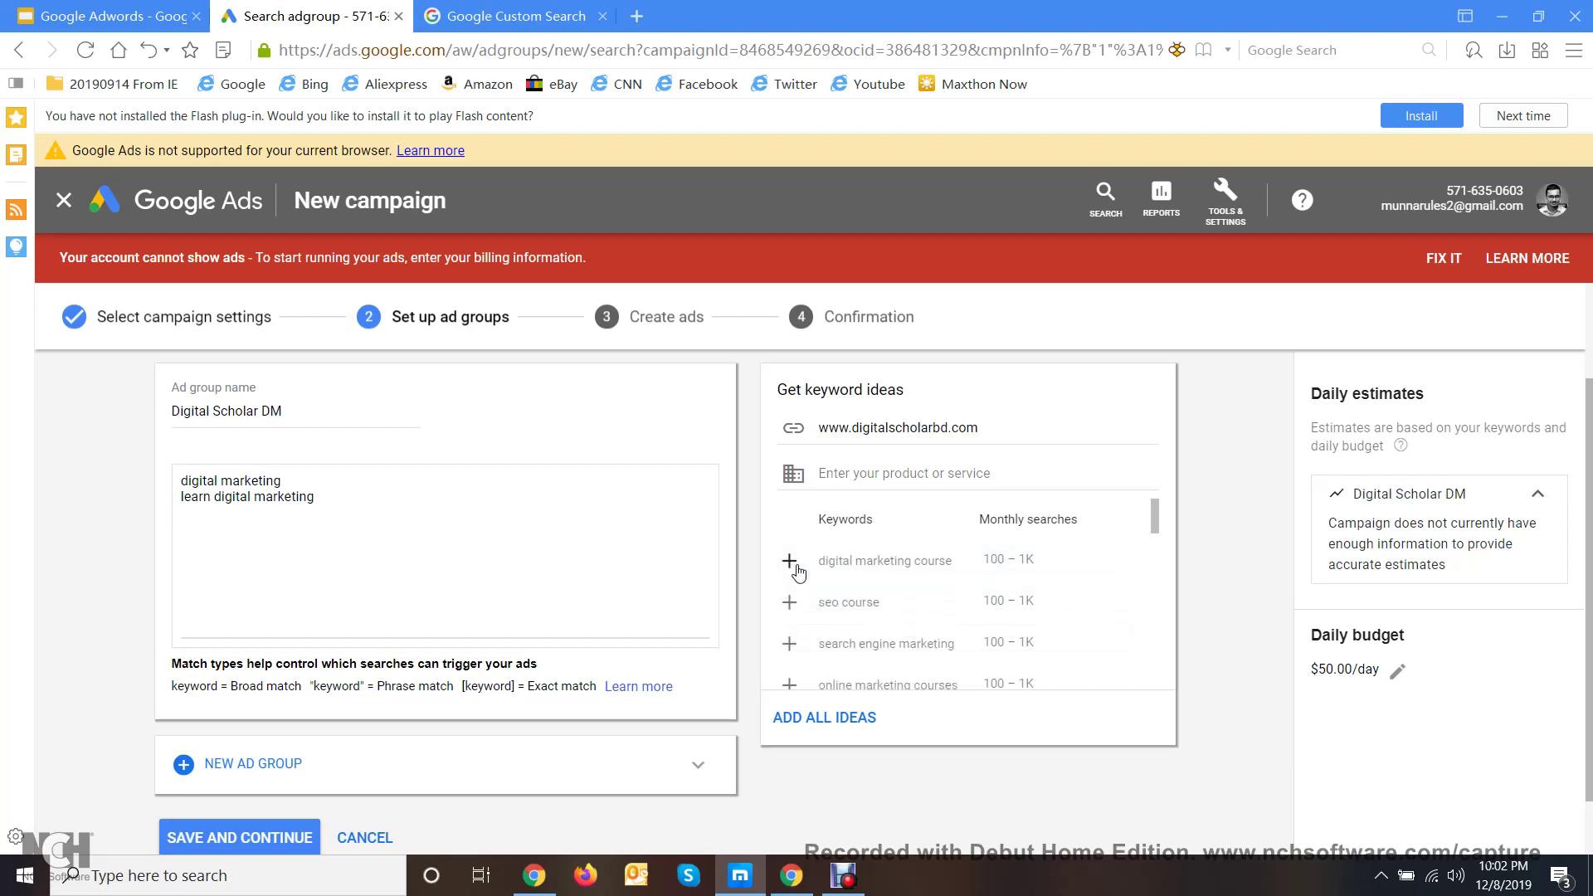
click(792, 563)
click(793, 563)
click(792, 563)
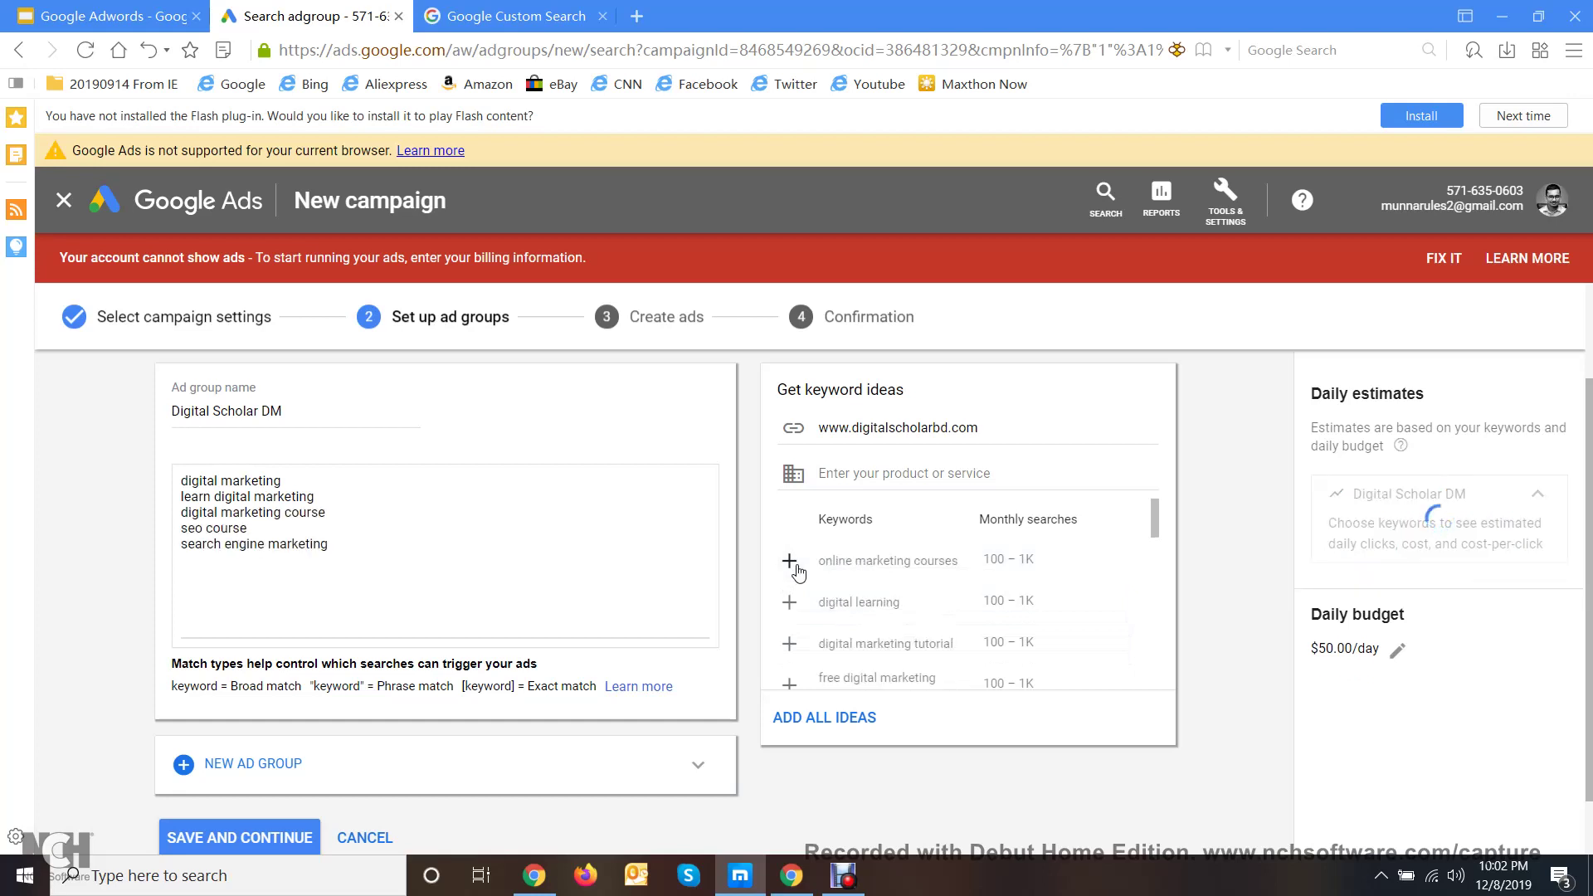
click(792, 563)
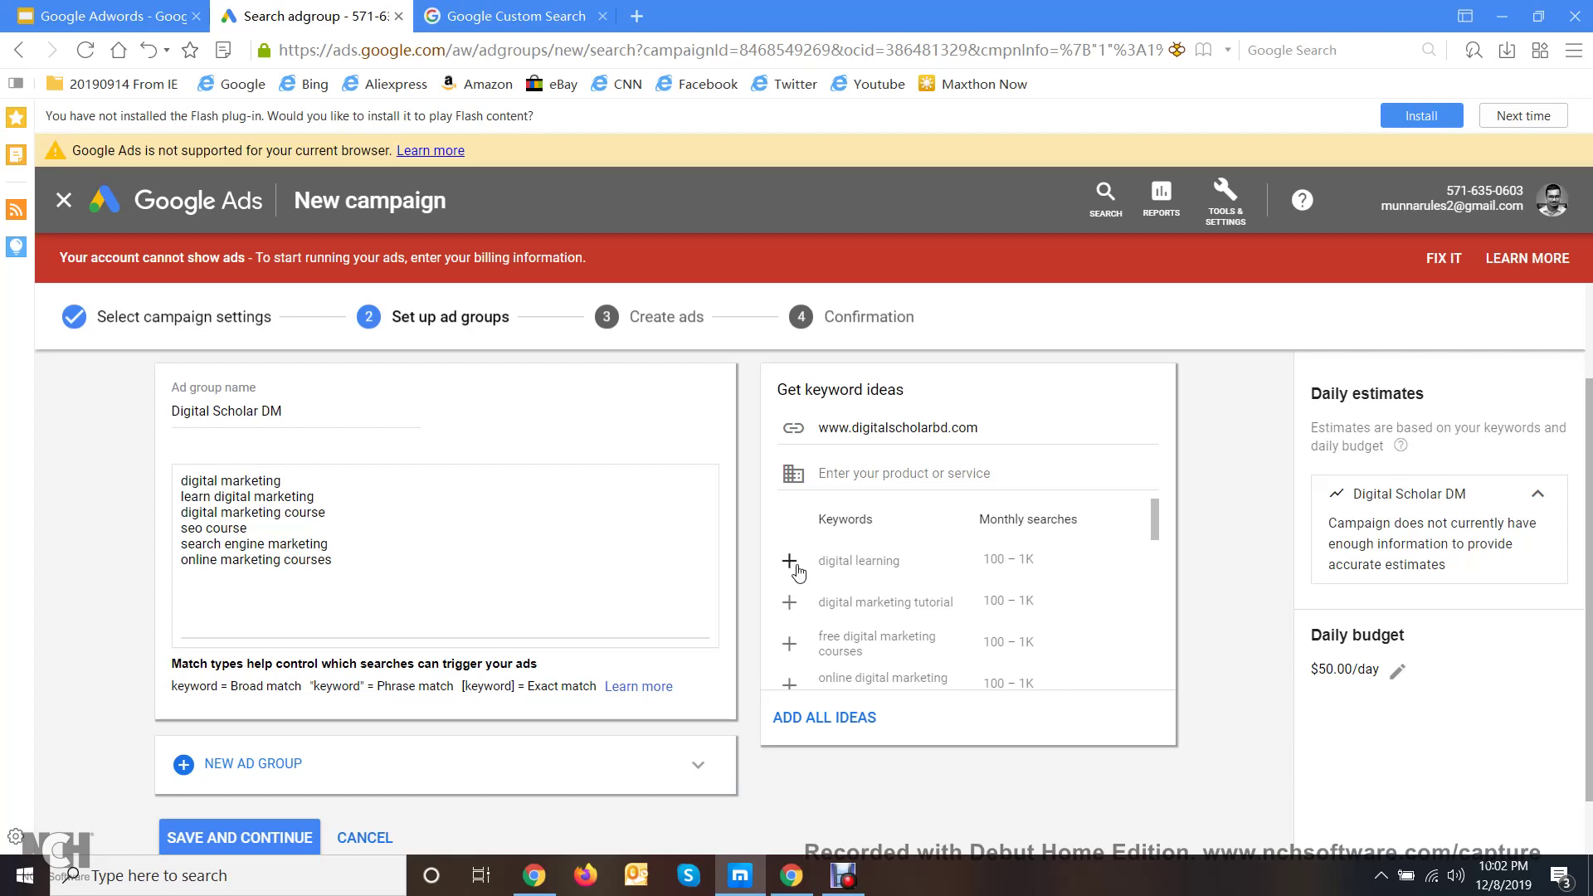
click(792, 563)
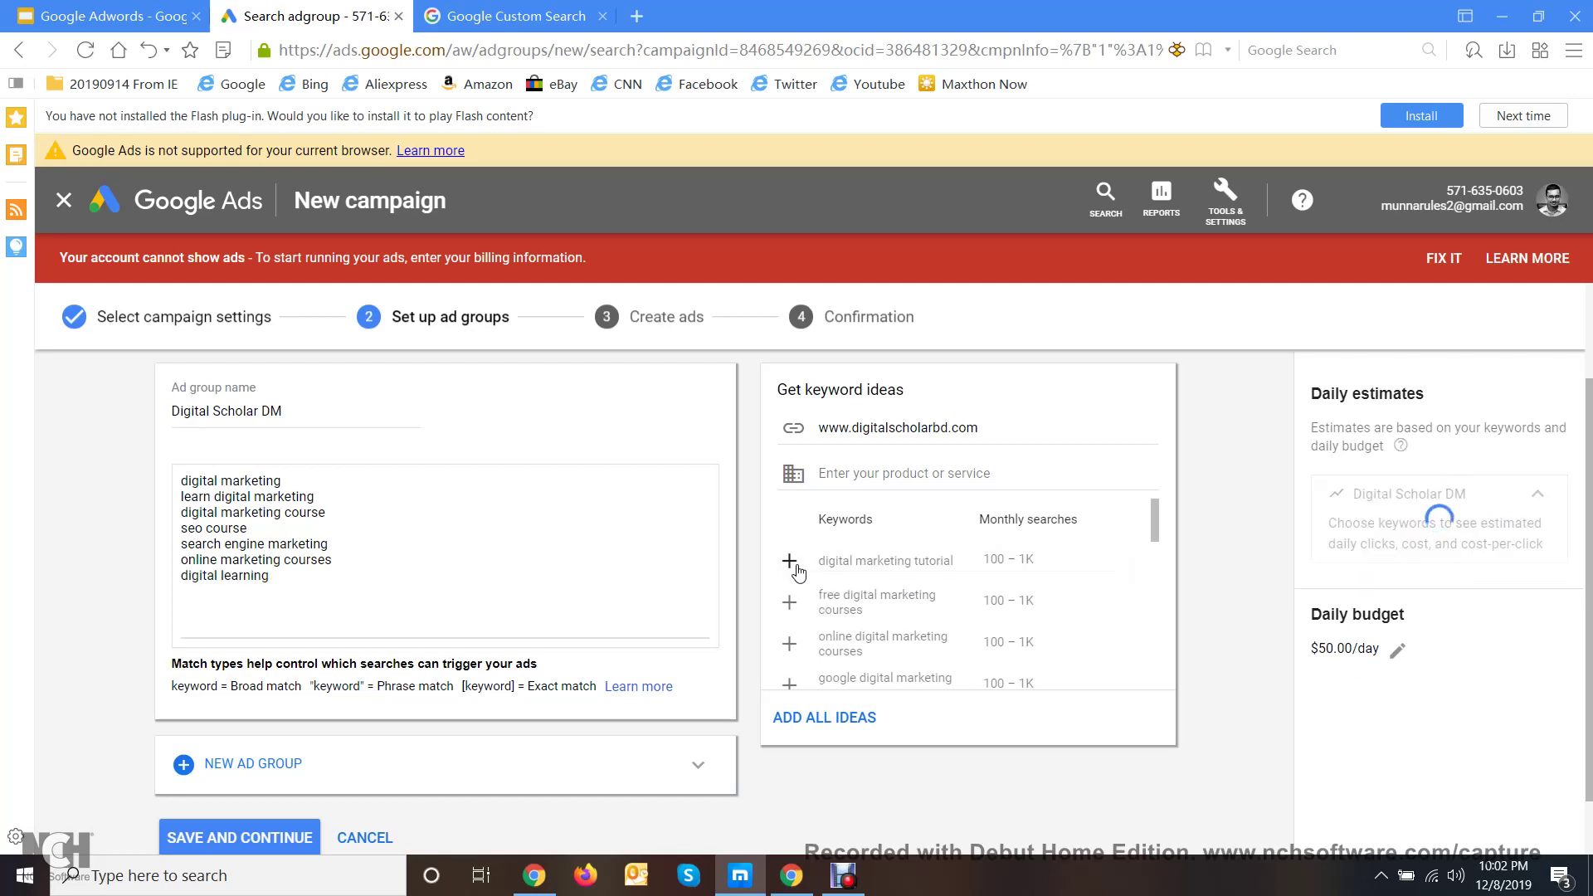
click(794, 567)
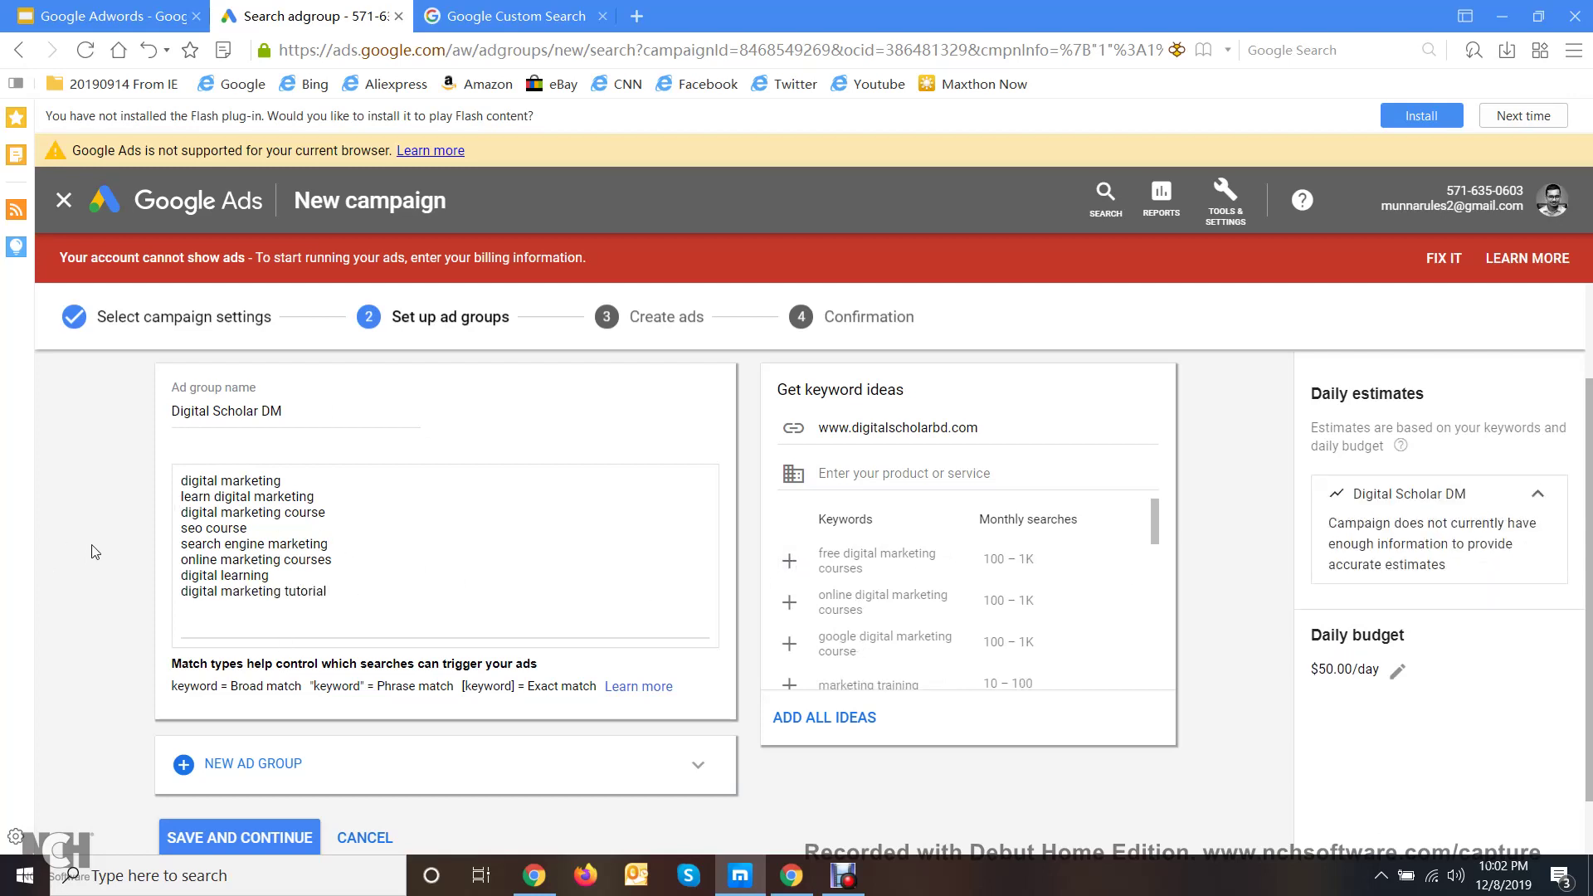
- Review the chosen keywords in the ad group's keyword box, the remaining keyword ideas and their monthly searches
scroll(1049, 536, down, 5)
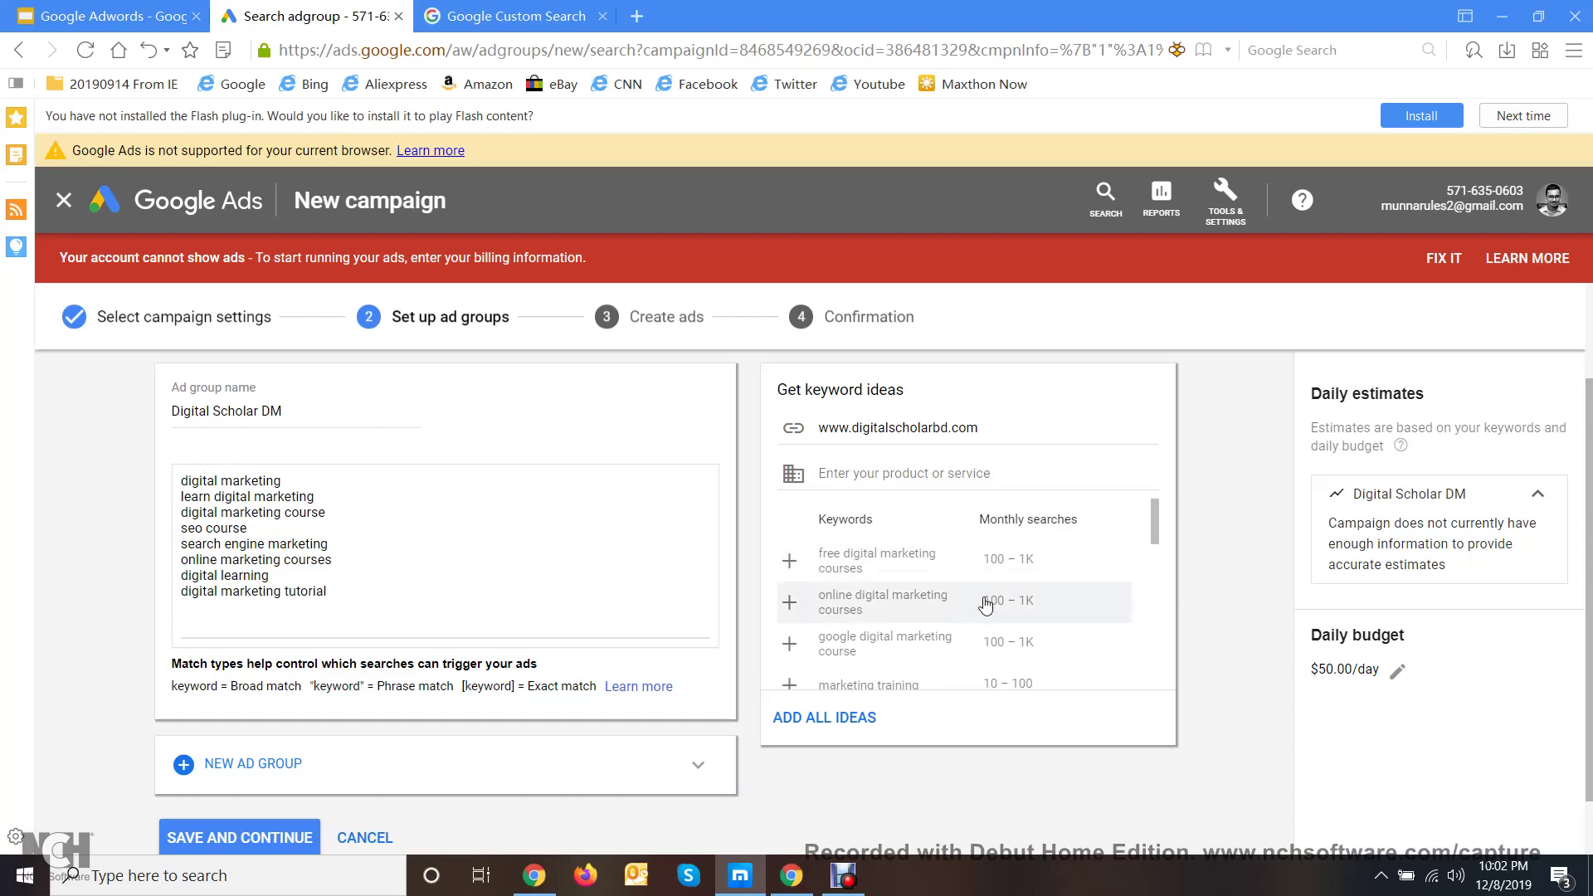
scroll(1000, 618, up, 6)
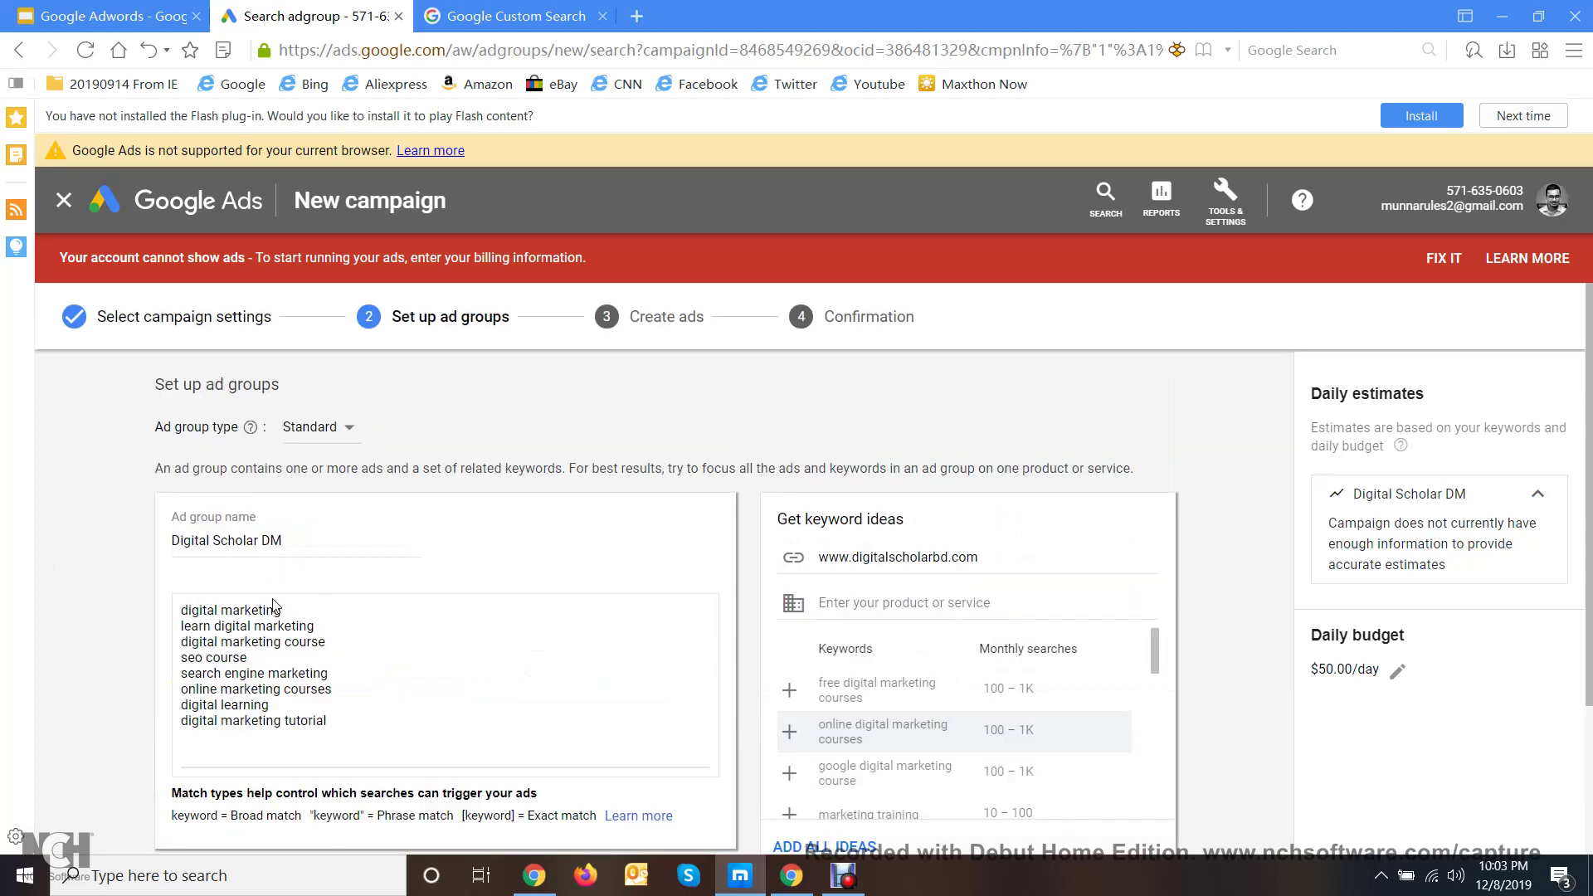
scroll(98, 589, down, 2)
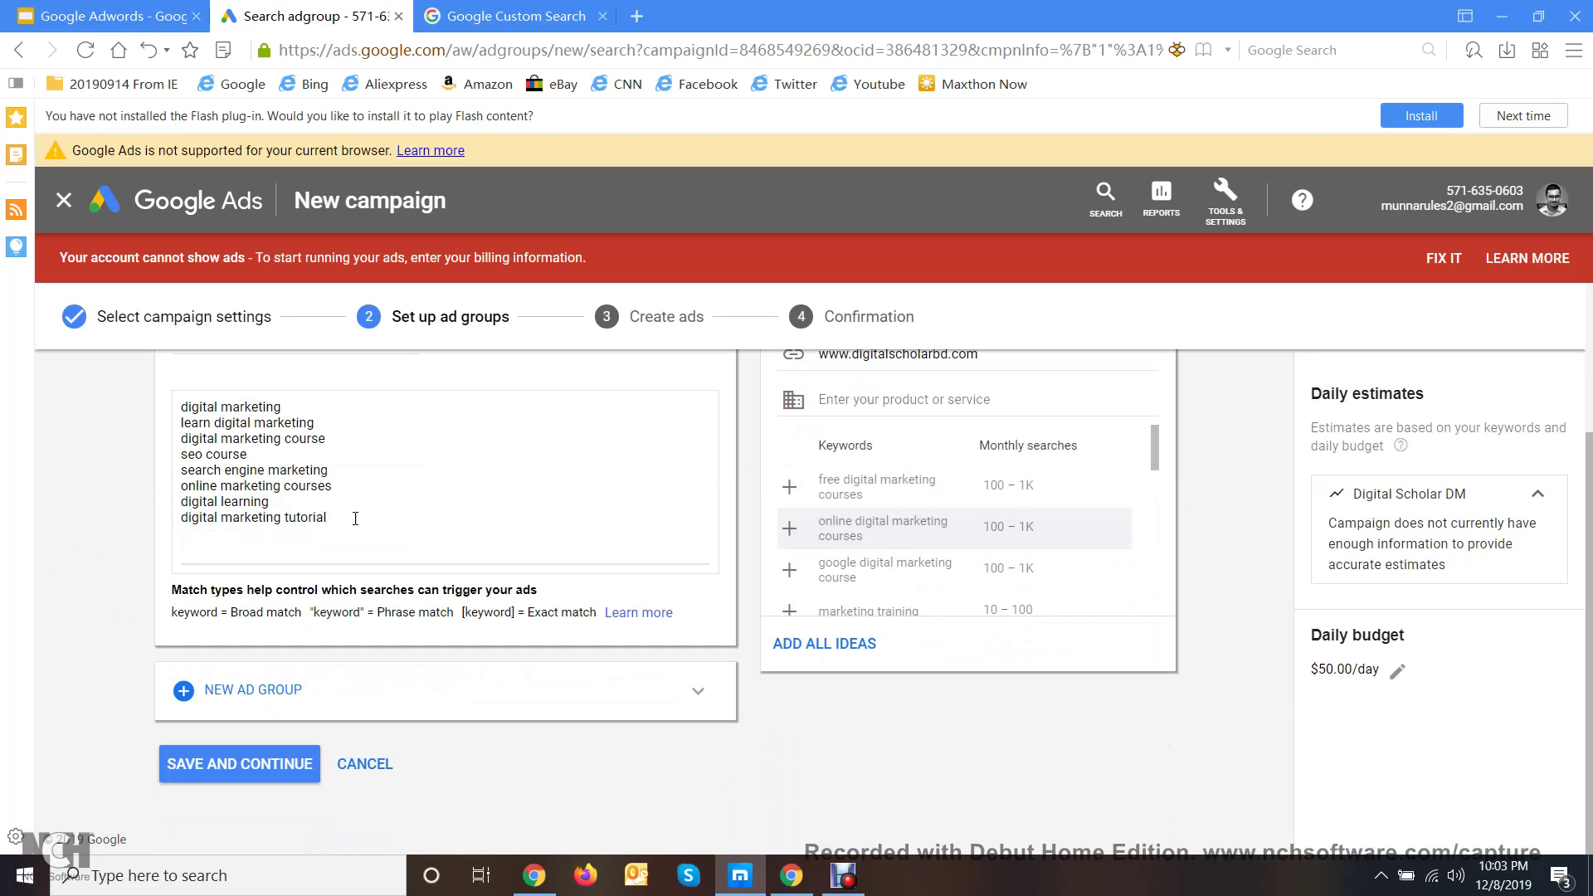
drag(355, 518, 198, 407)
click(196, 406)
key(ctrl+a)
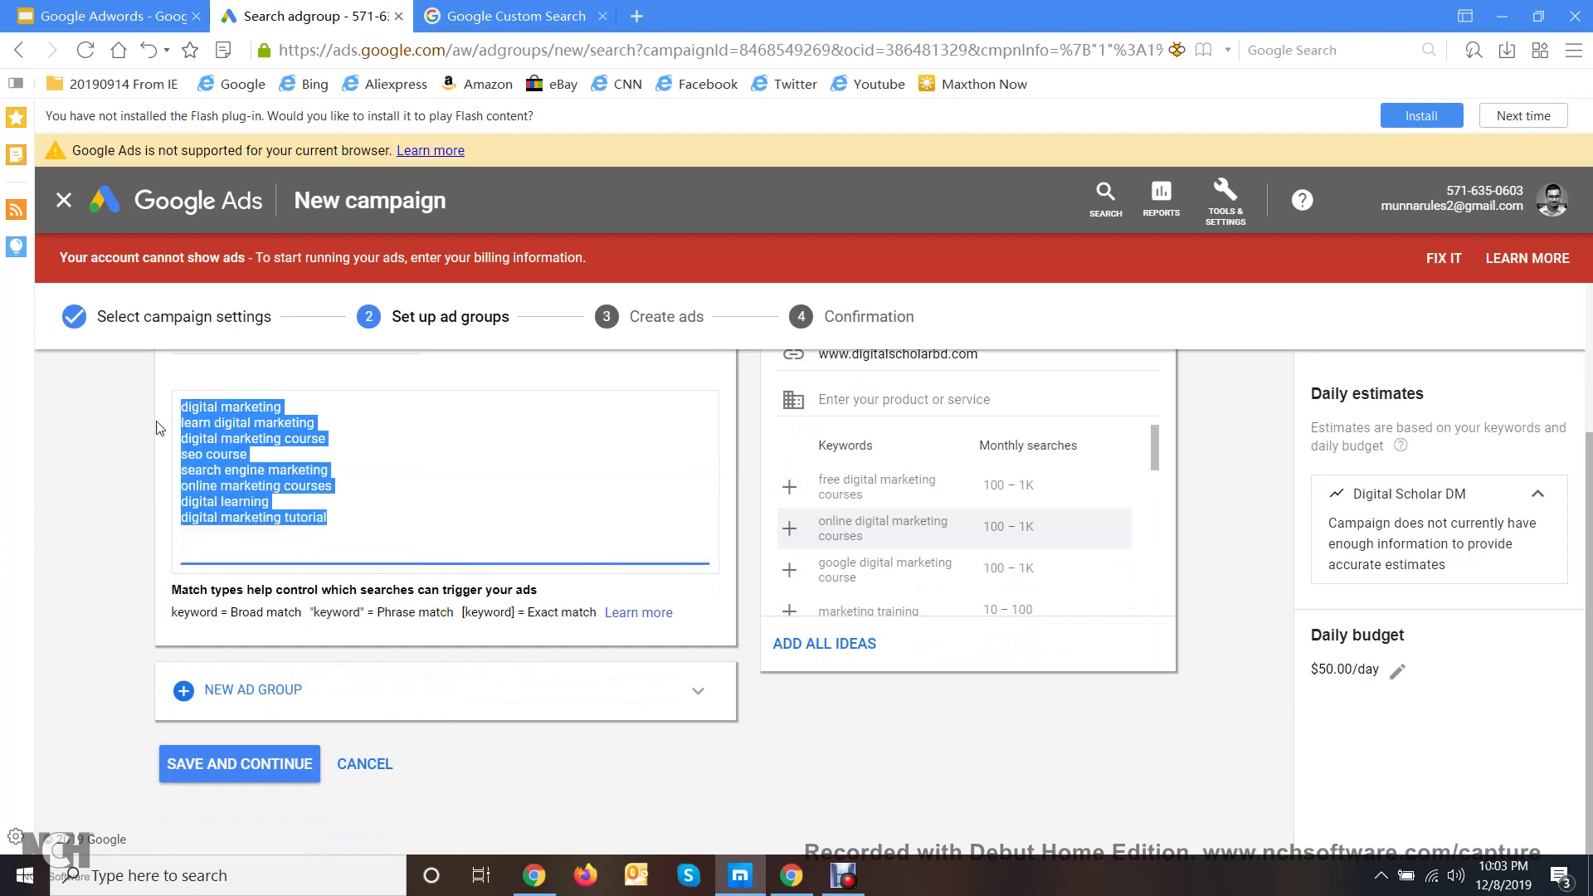
click(159, 429)
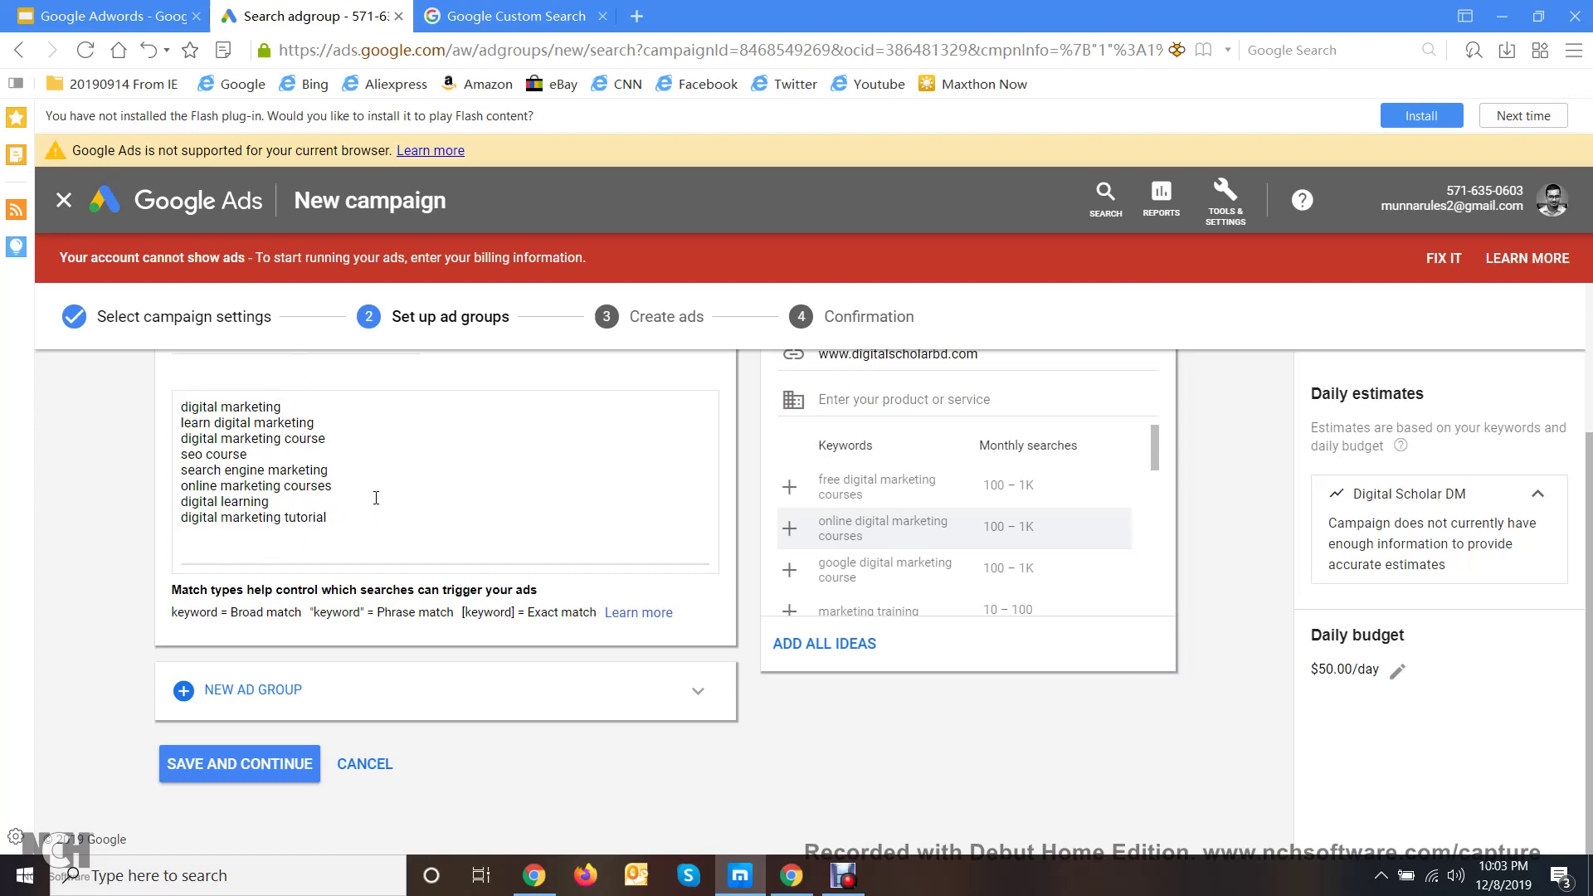
scroll(160, 515, up, 3)
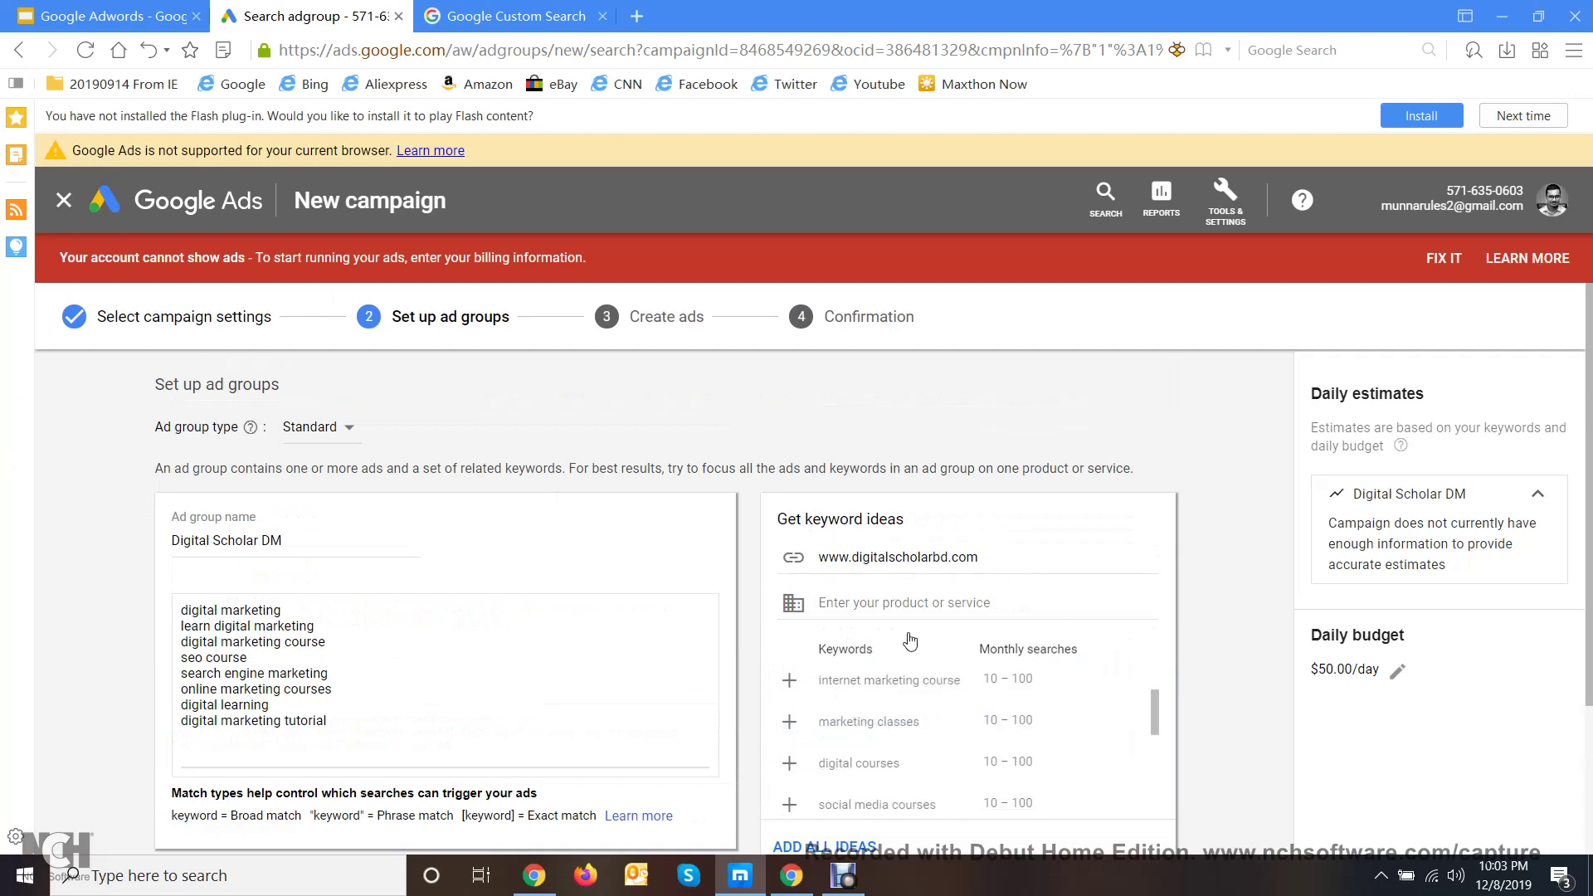
scroll(1214, 581, down, 2)
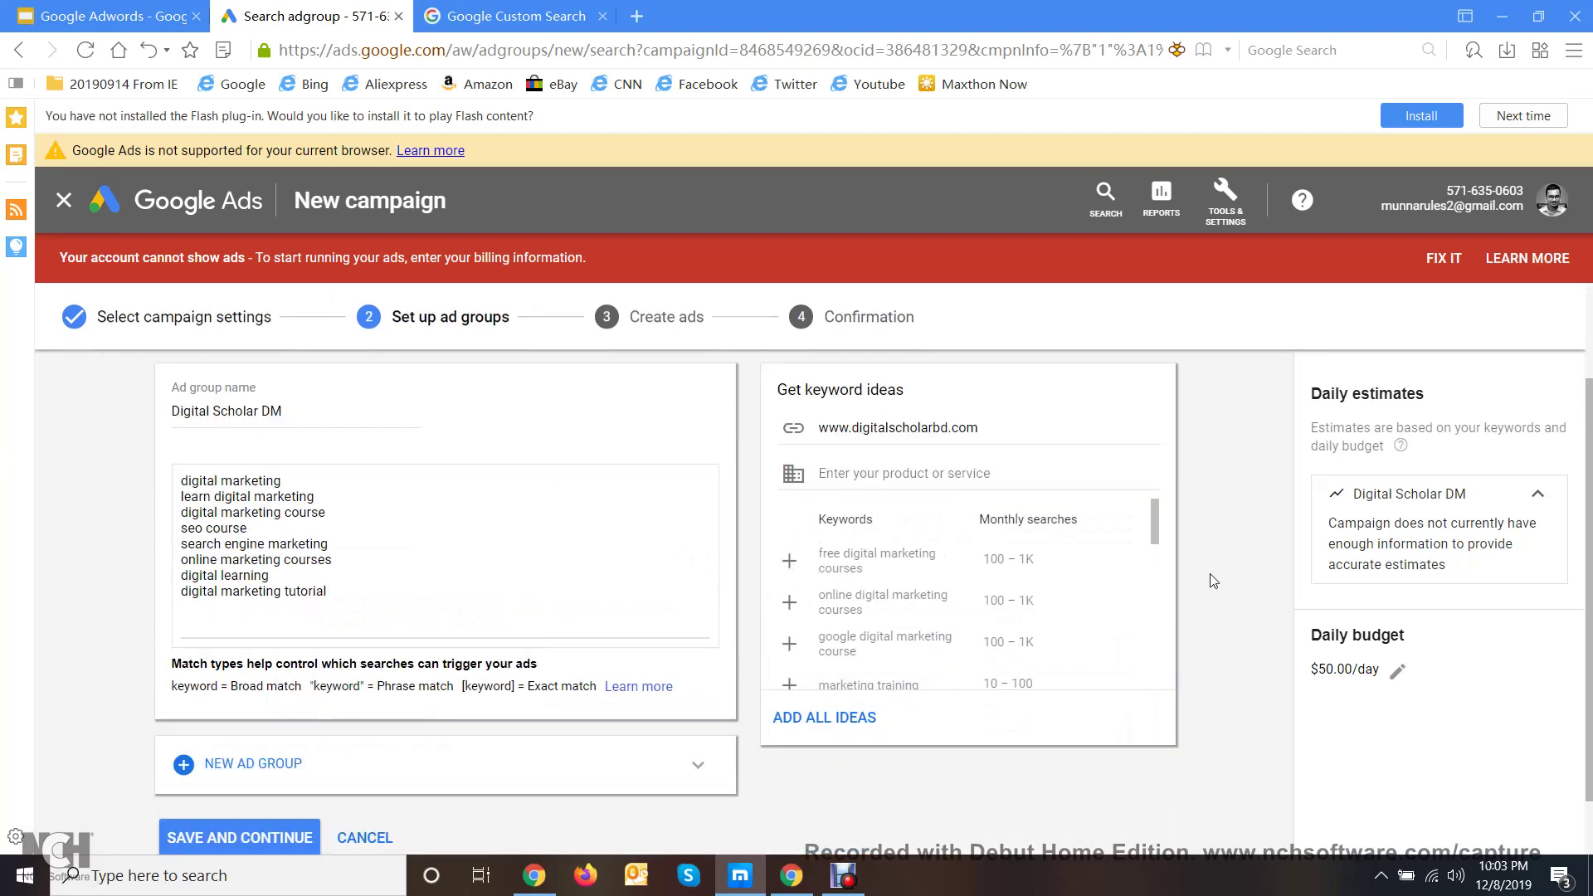
scroll(1215, 580, down, 1)
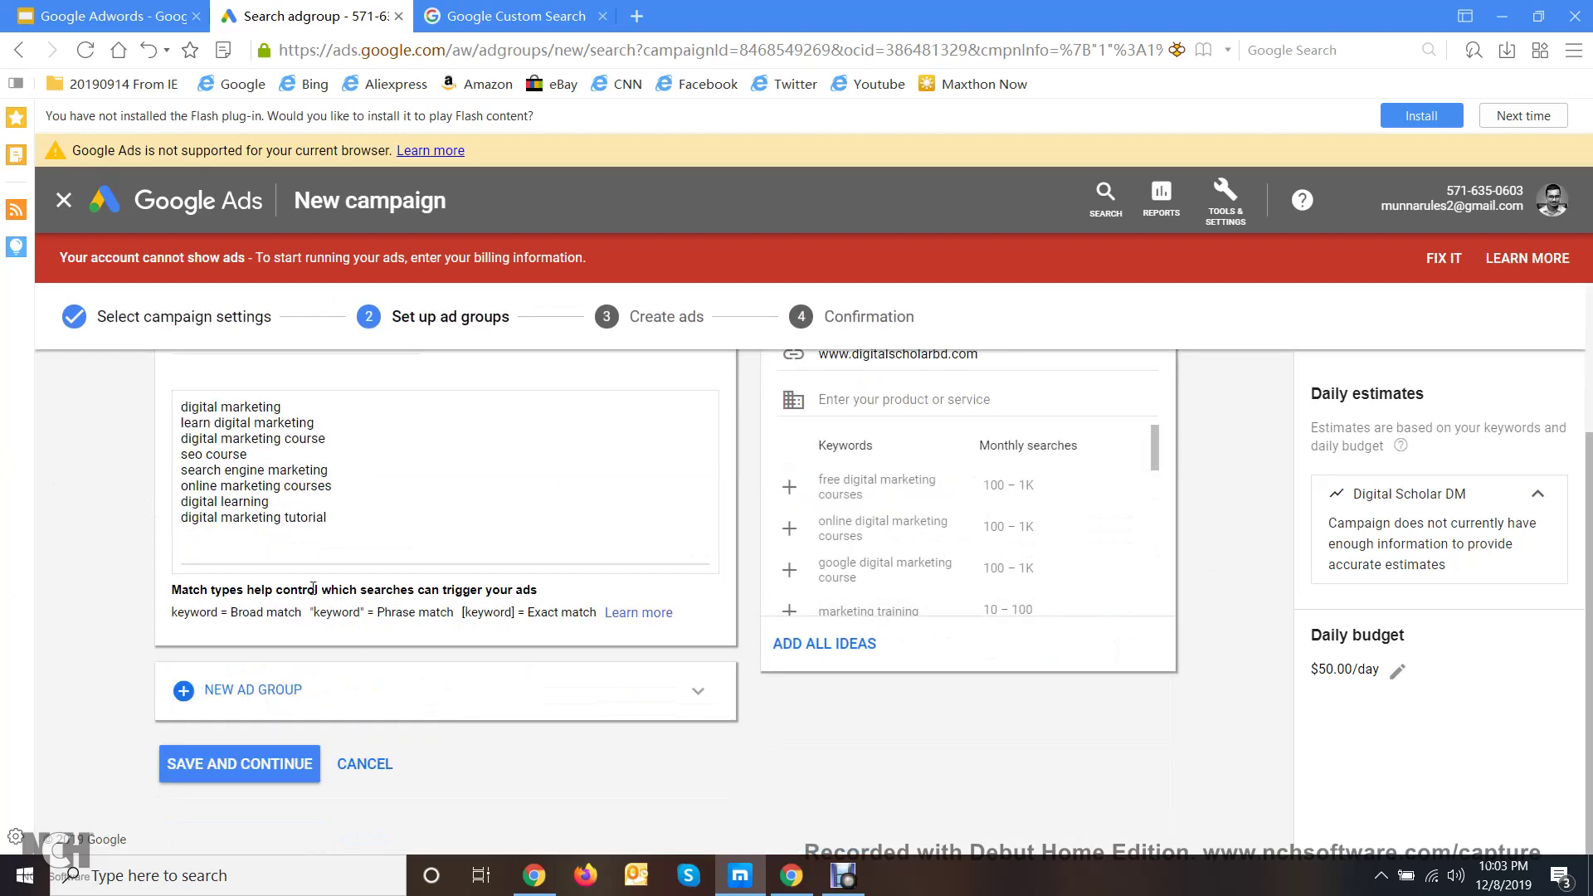
- Save the ad group and look over the ad creation page down to the new text ad form
click(224, 762)
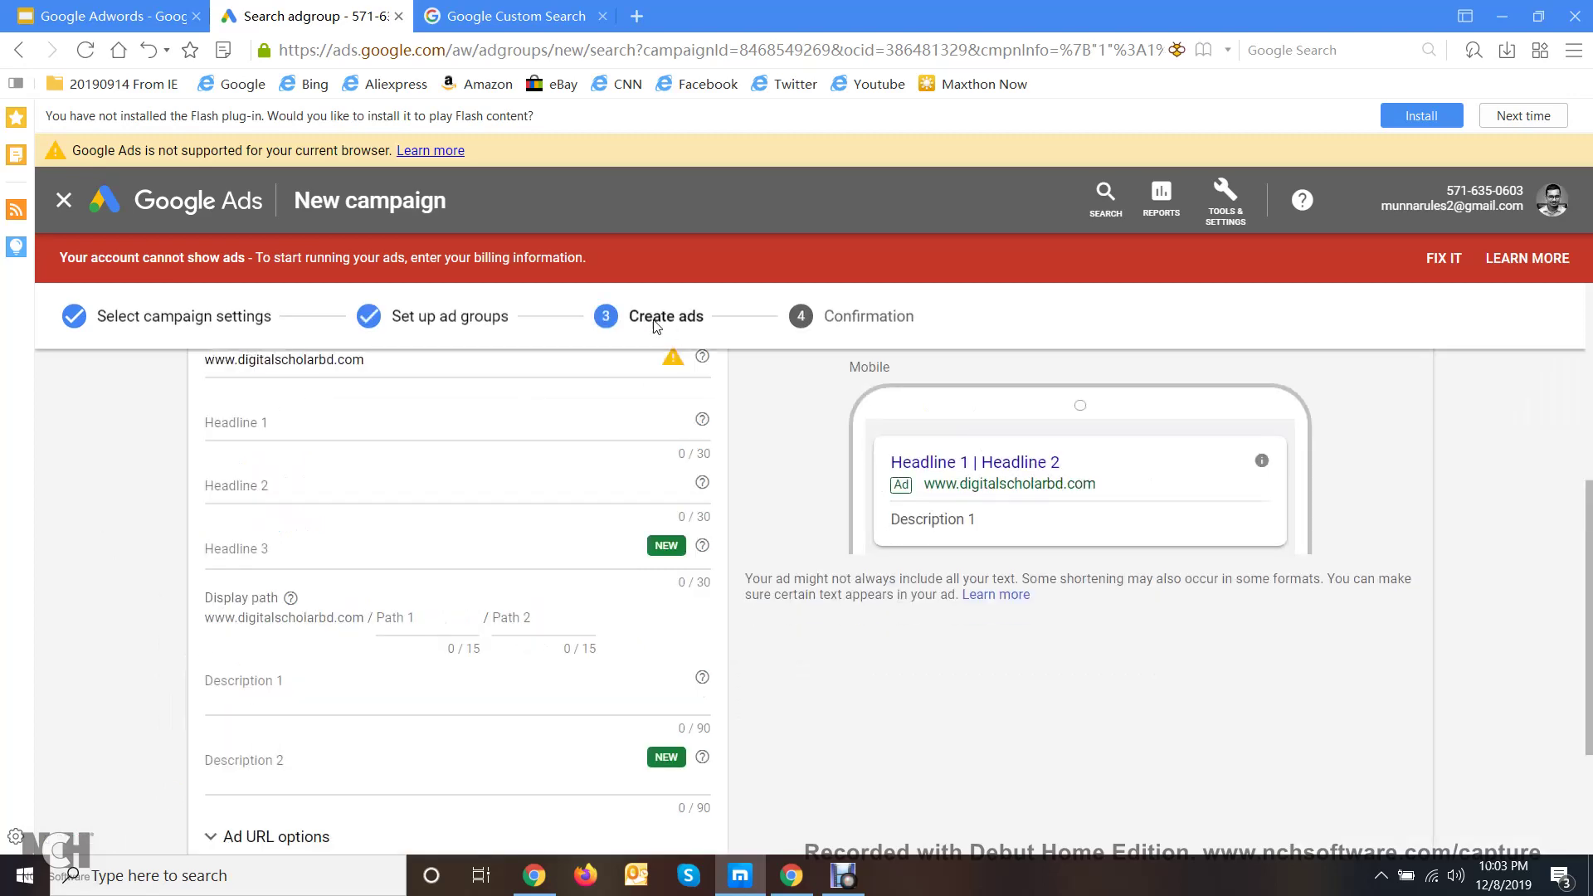
scroll(295, 400, up, 5)
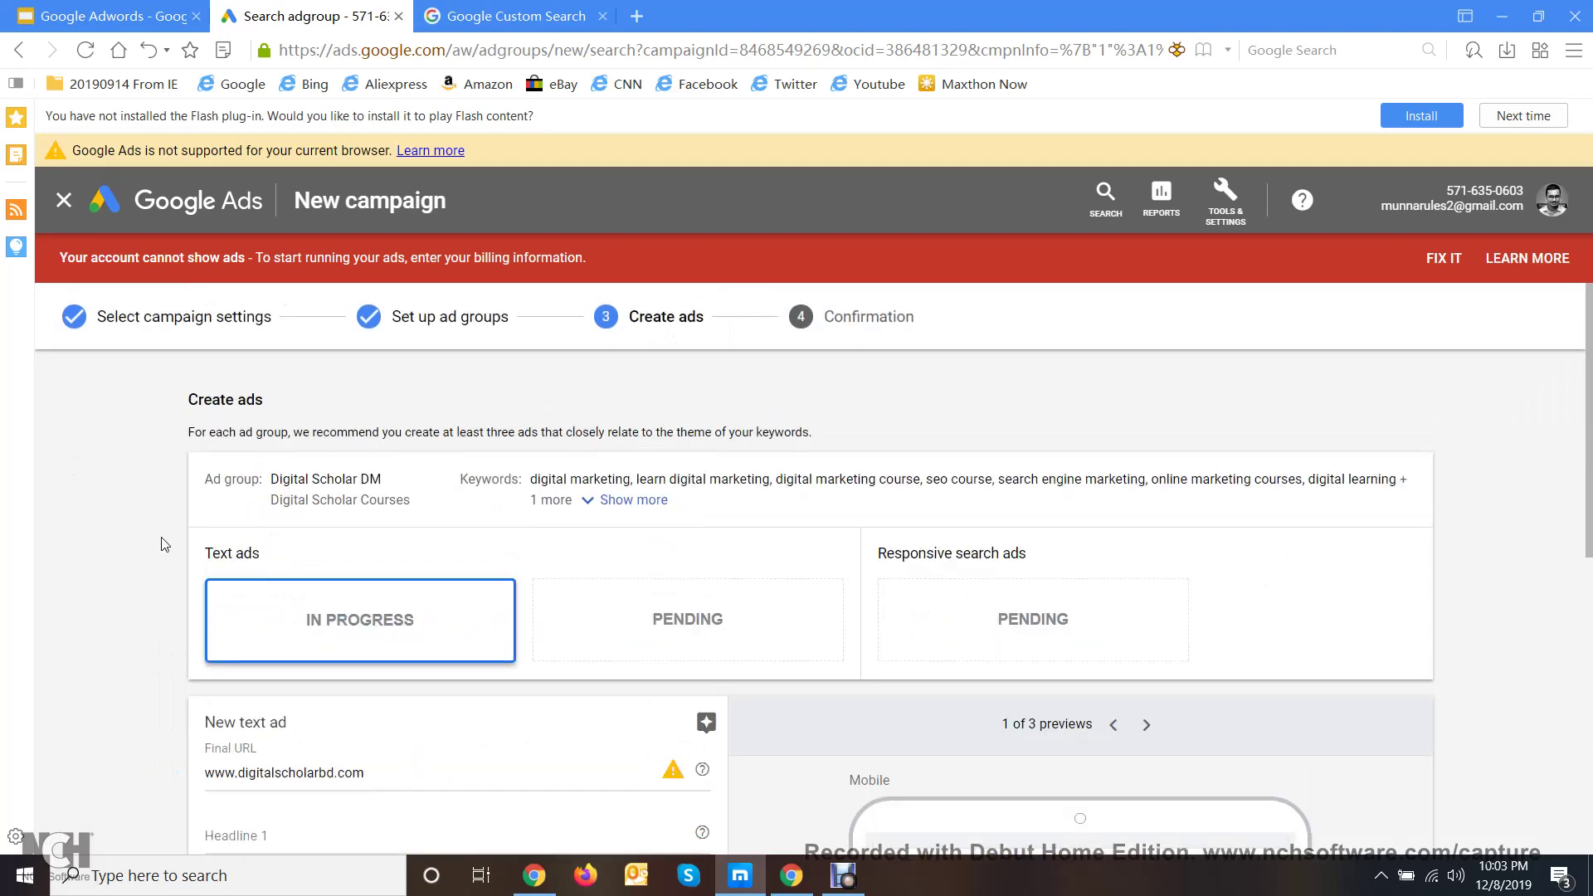
scroll(406, 543, down, 2)
scroll(406, 544, down, 2)
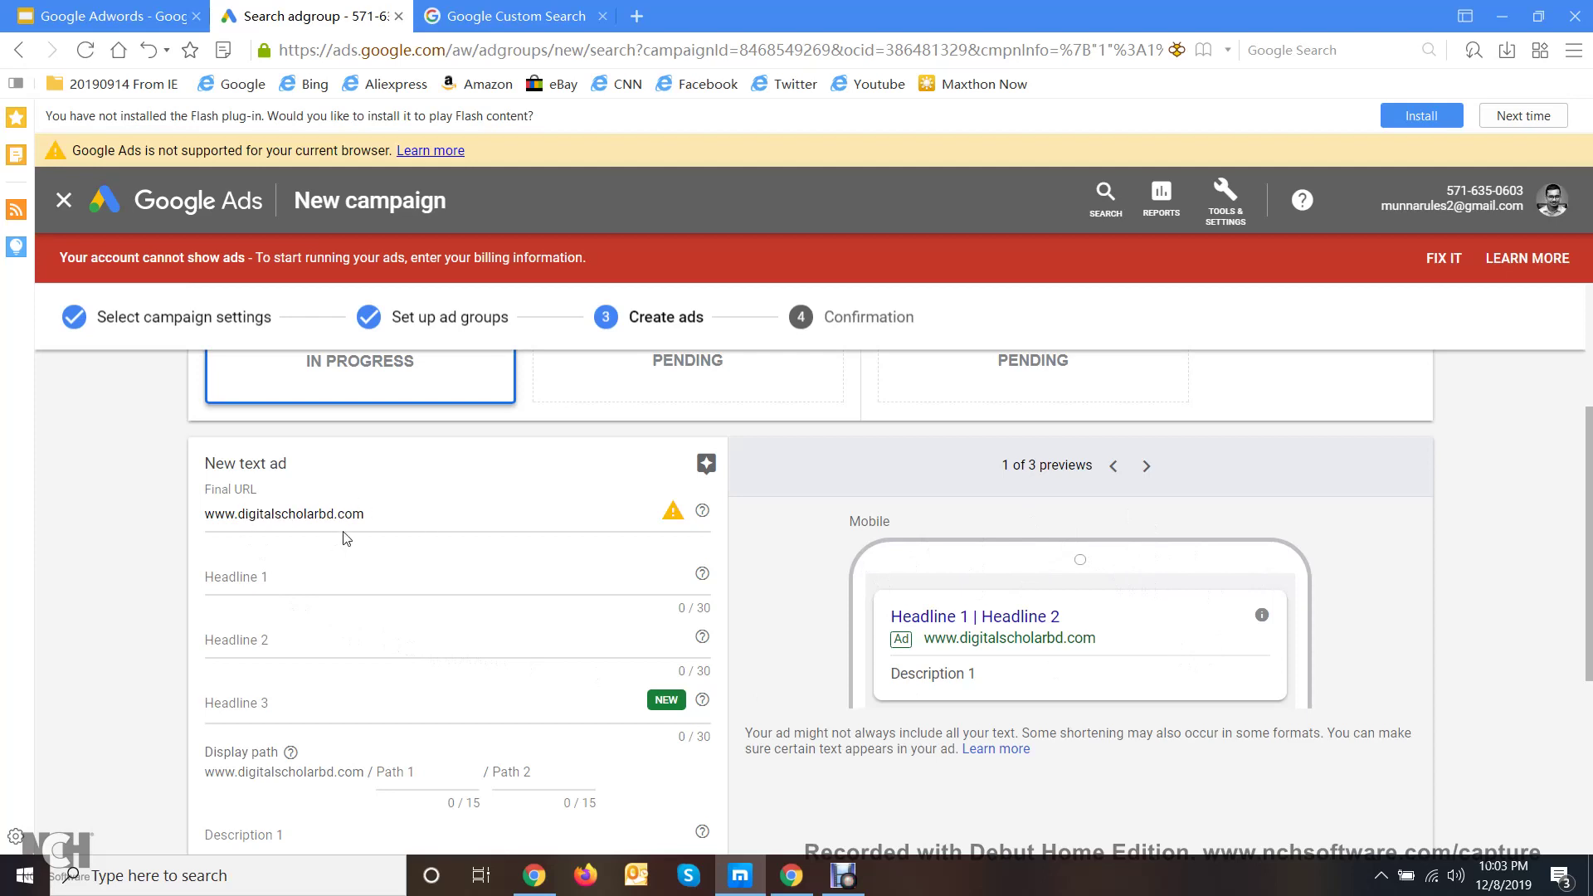
- Enter "Learn Digital Marketing" as Headline 1 of the new text ad
click(282, 575)
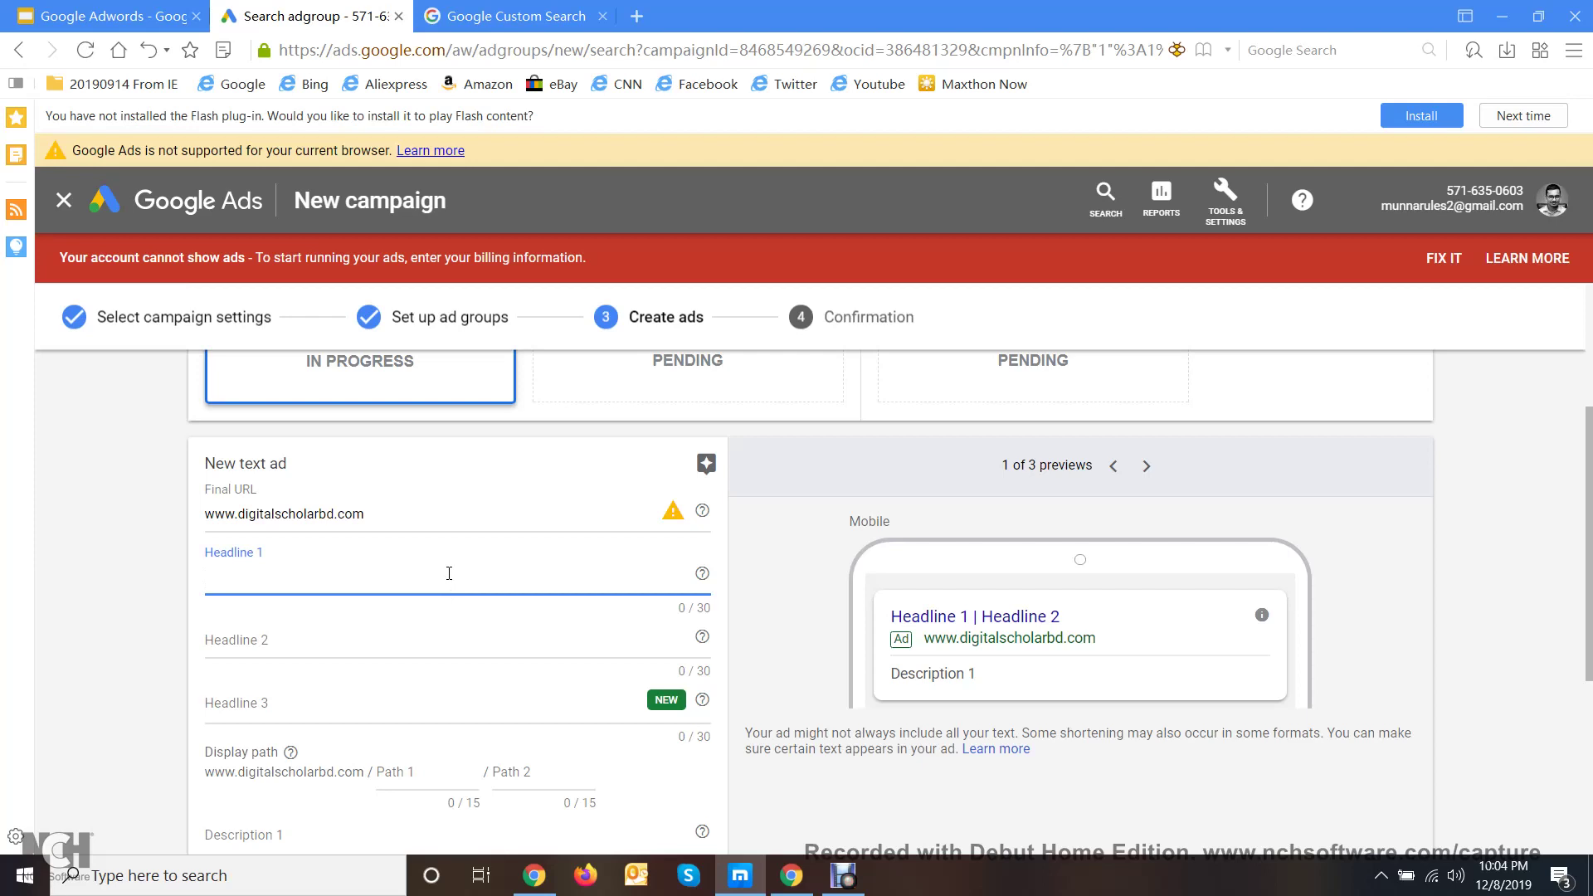
text(D)
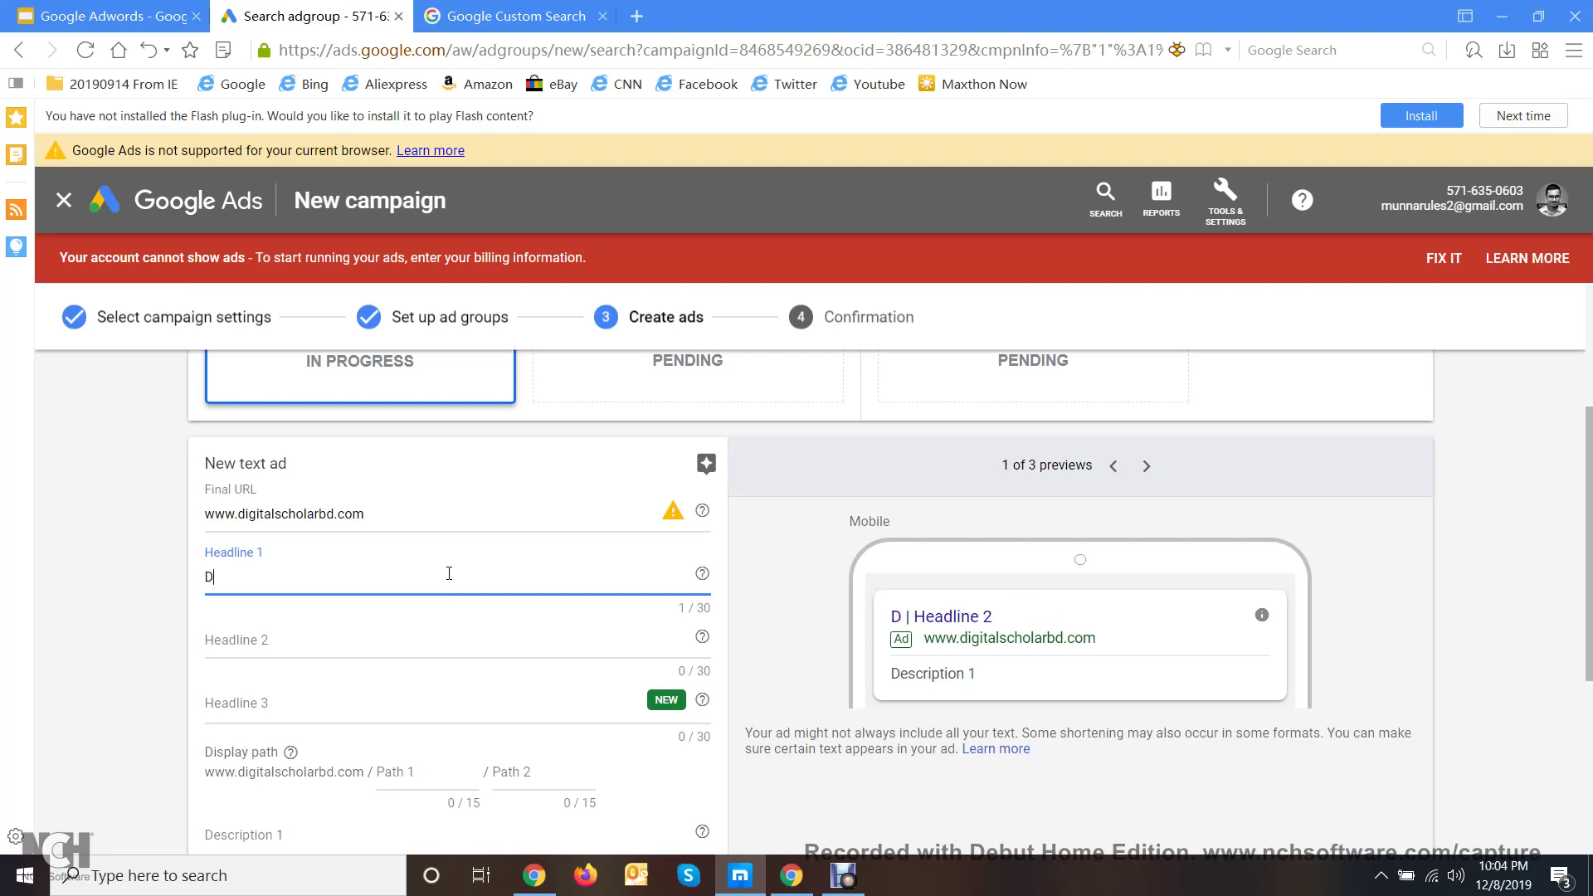
key(BackSpace)
text(Lear)
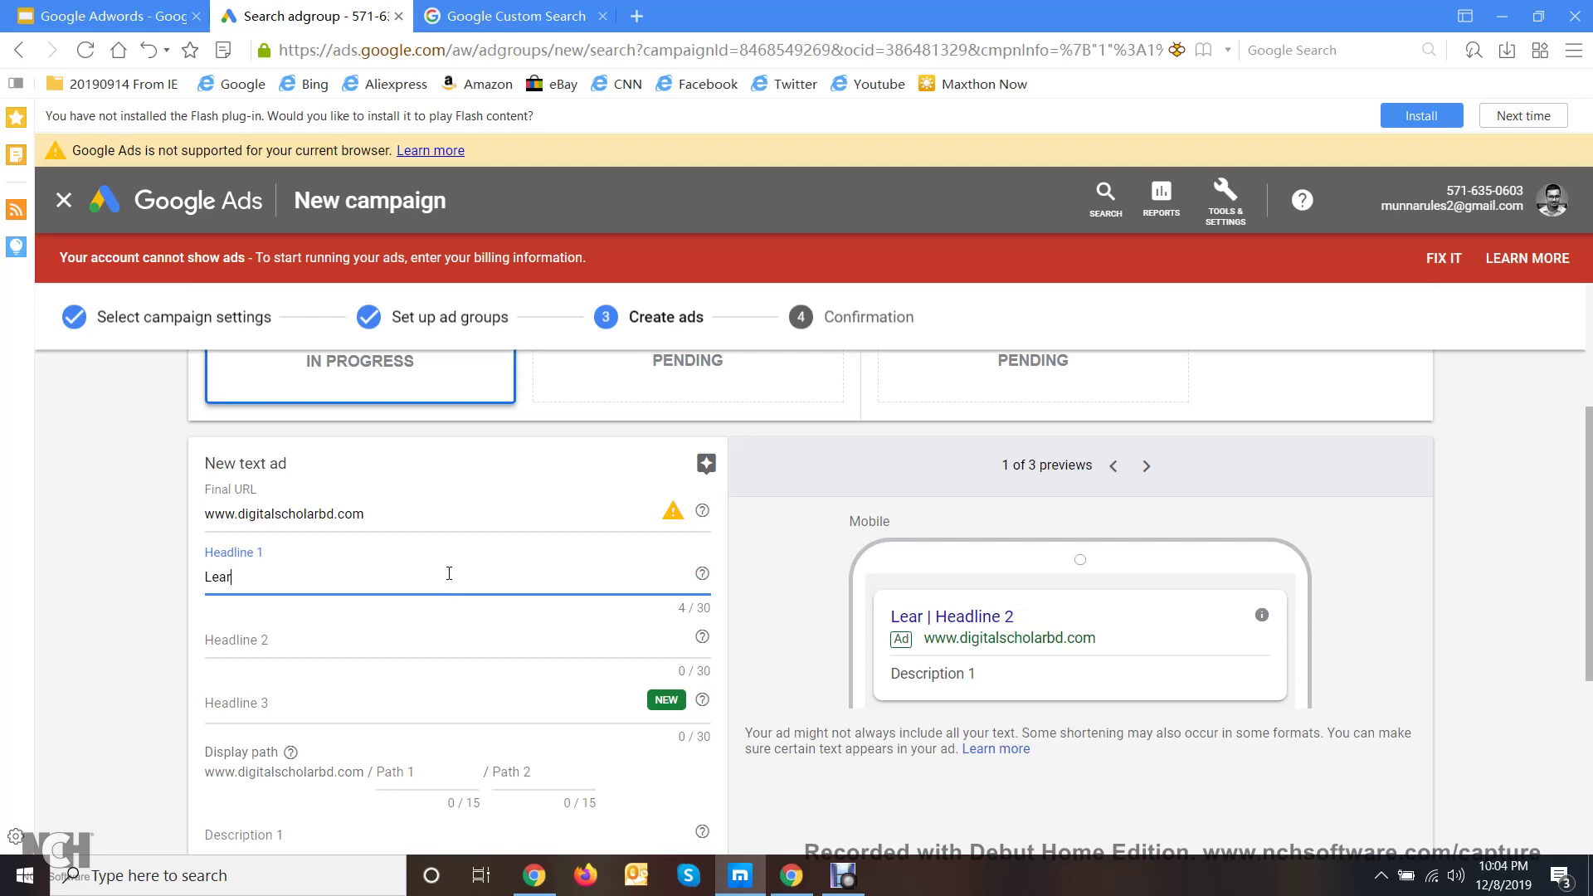
text(n Digital MA)
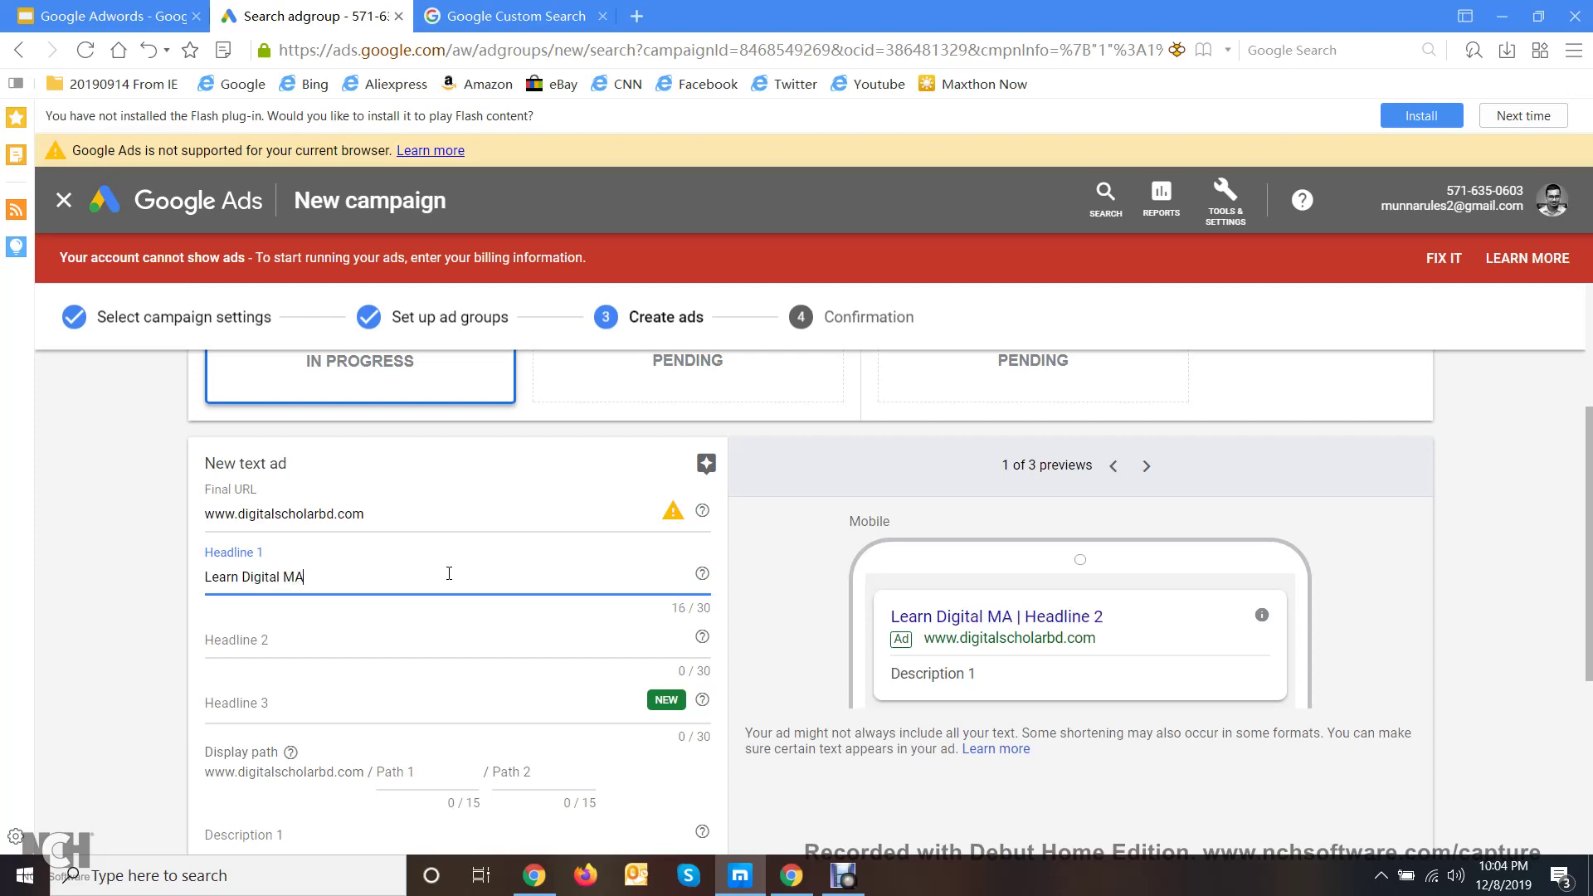
text(R)
key(BackSpace)
key(BackSpace)
text(arketing)
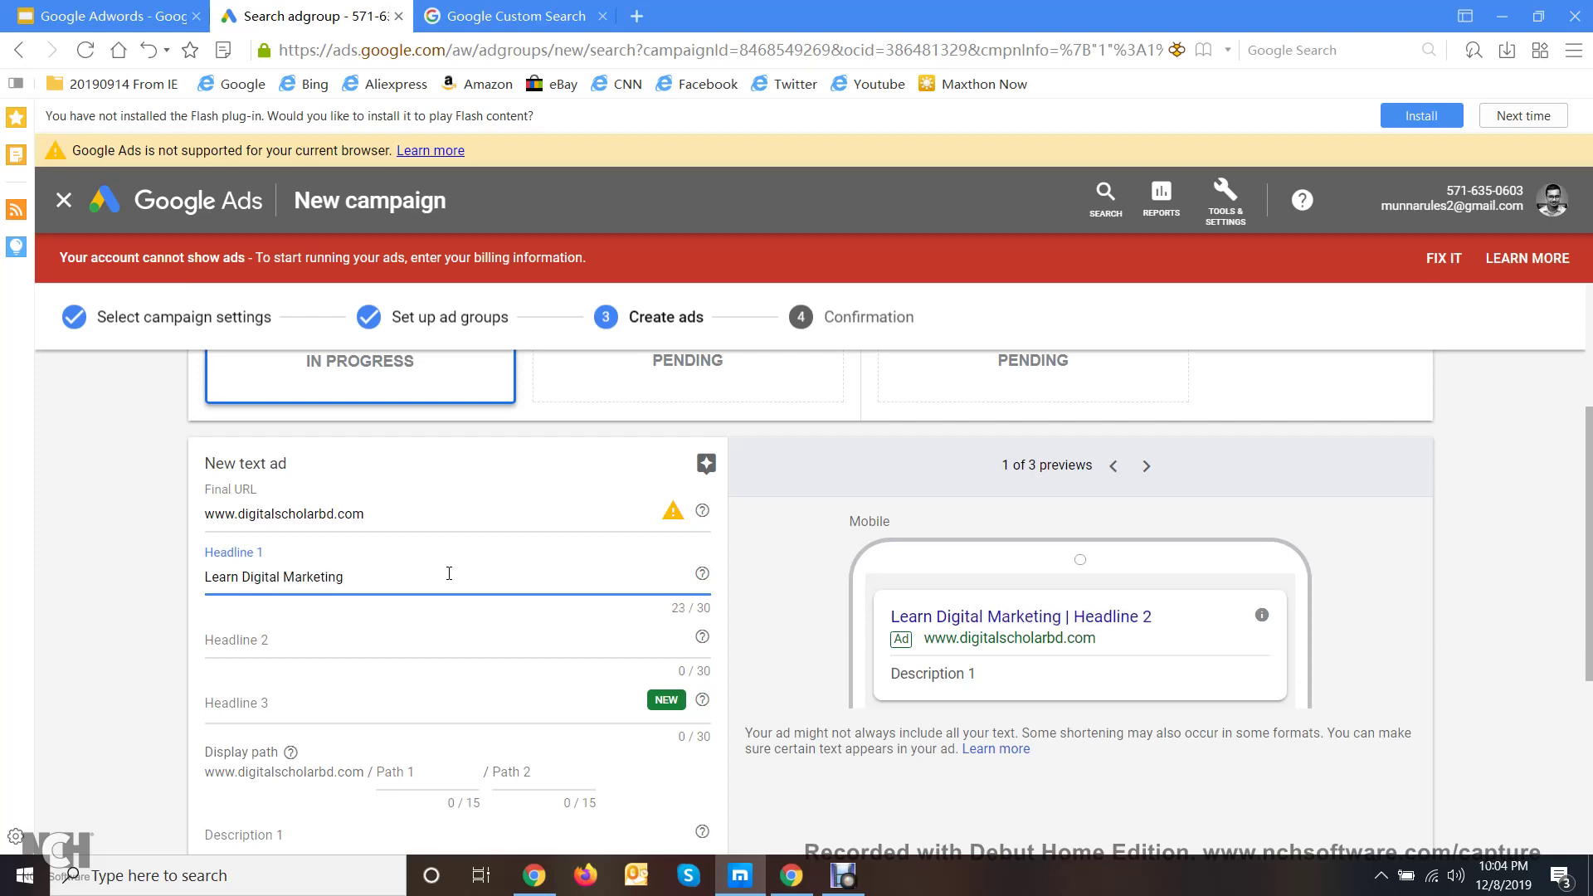
- Enter "Be a Professional Marketer" as Headline 2, keeping it within the 30-character limit
click(412, 630)
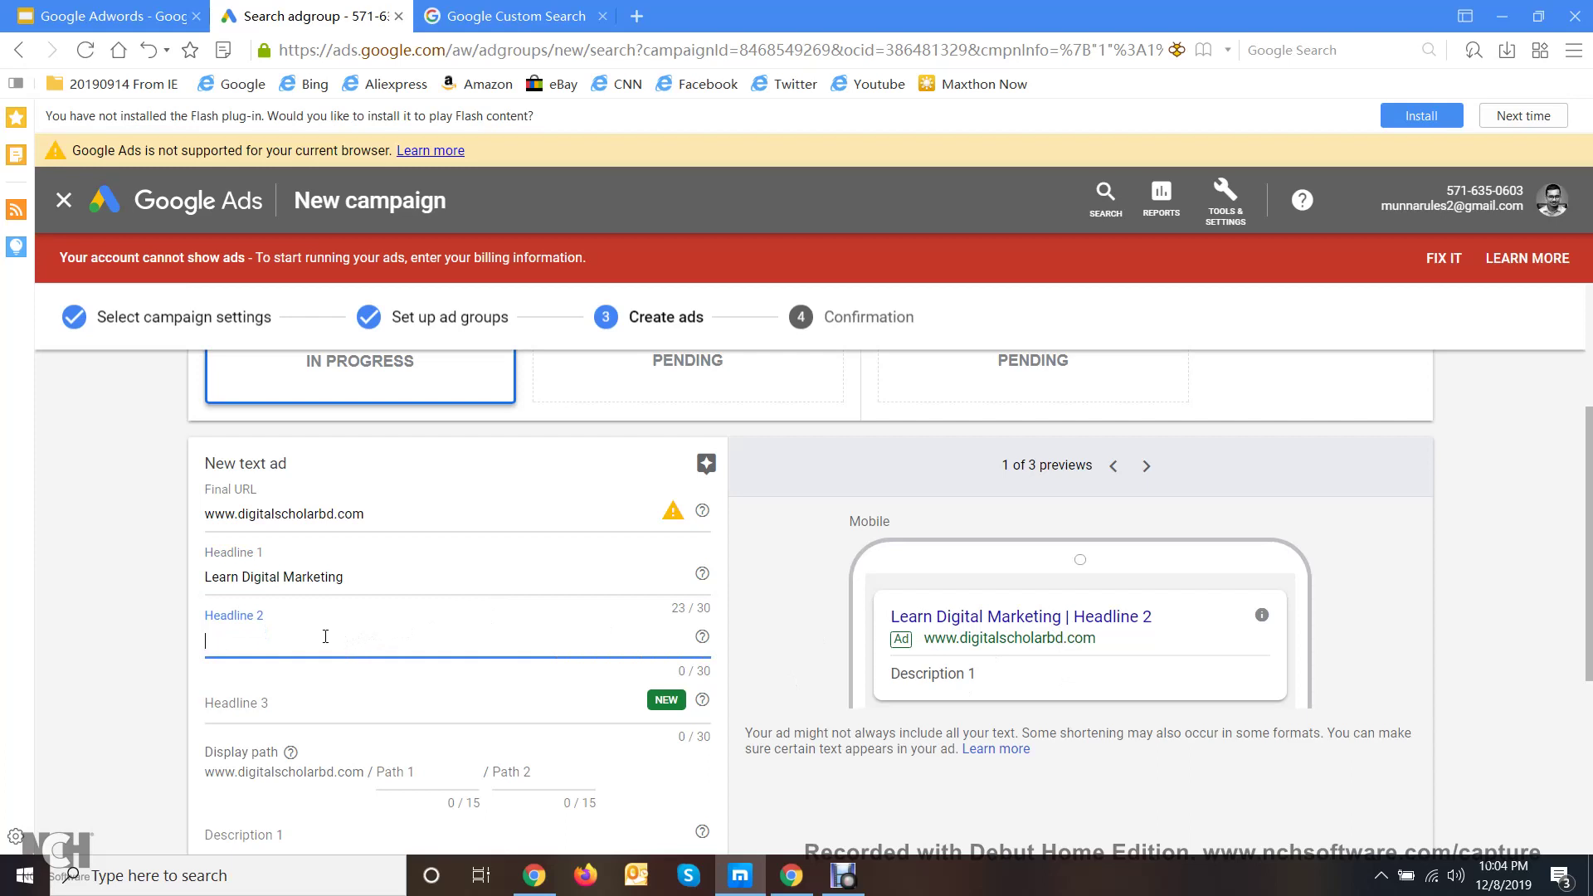
text(Be a Professiona)
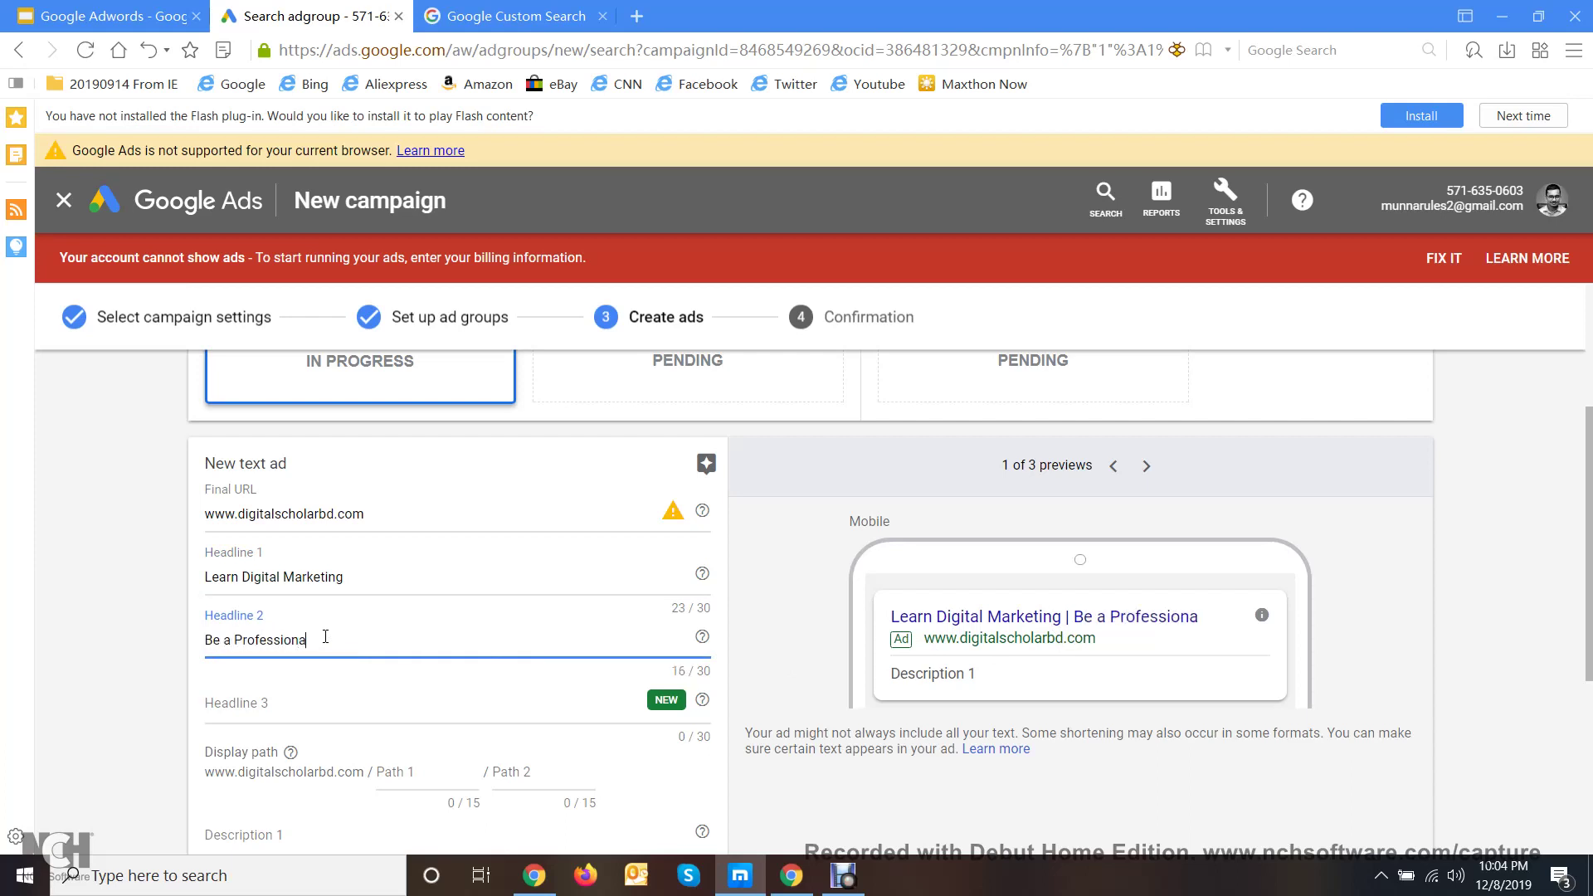
text(l Digital Marketi)
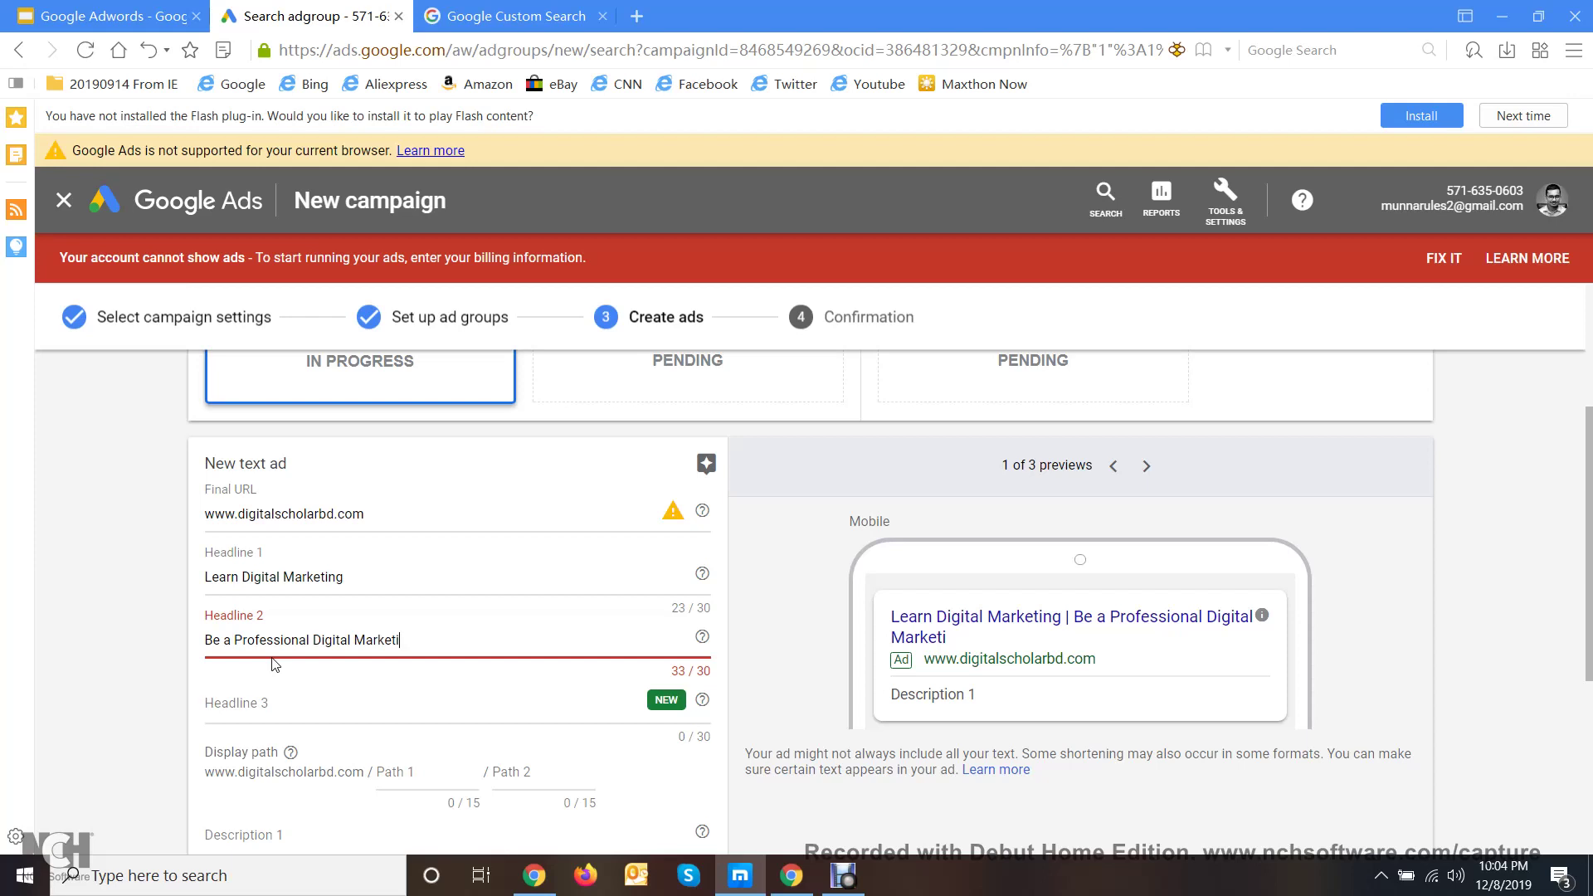
drag(352, 640, 315, 642)
key(BackSpace)
key(BackSpace)
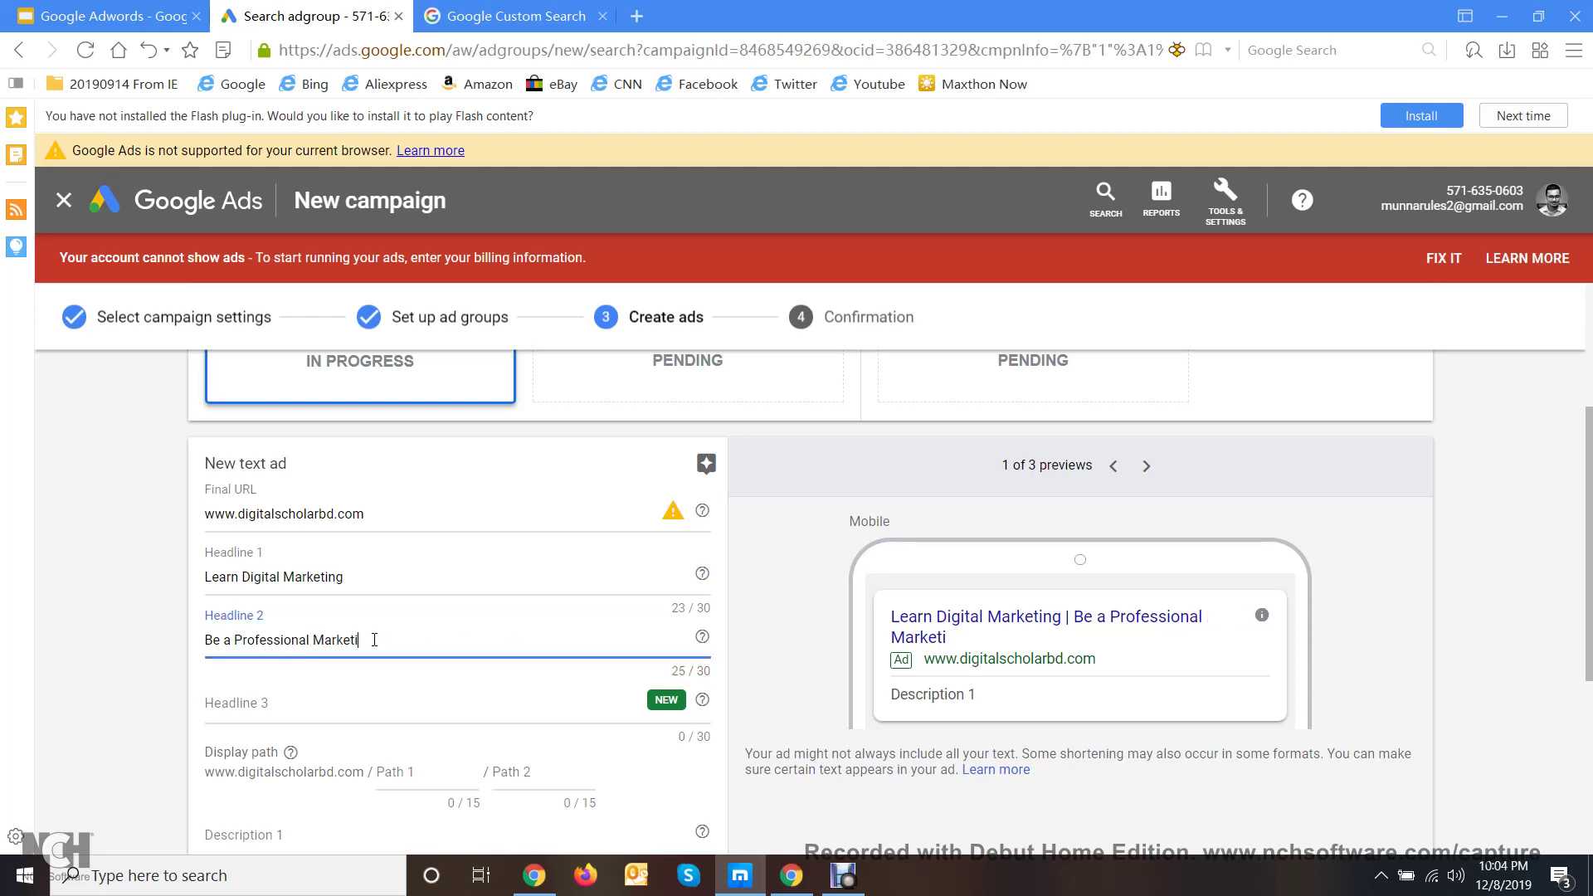
click(374, 639)
key(BackSpace)
text(er)
click(166, 644)
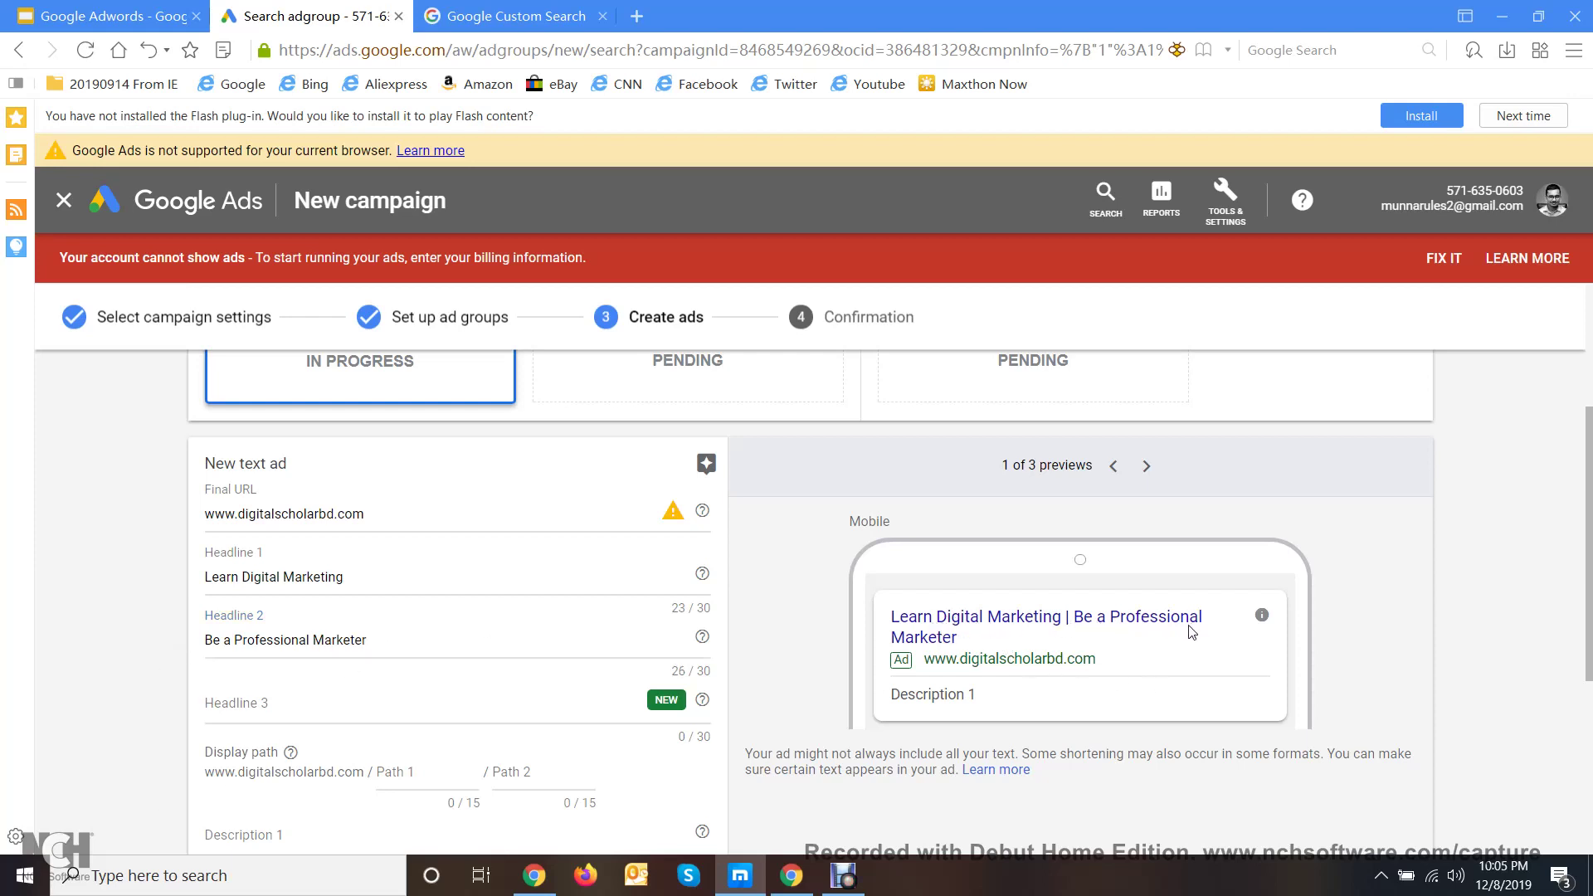
- Enter "Get 50% Discount" as Headline 3 of the new text ad
click(306, 711)
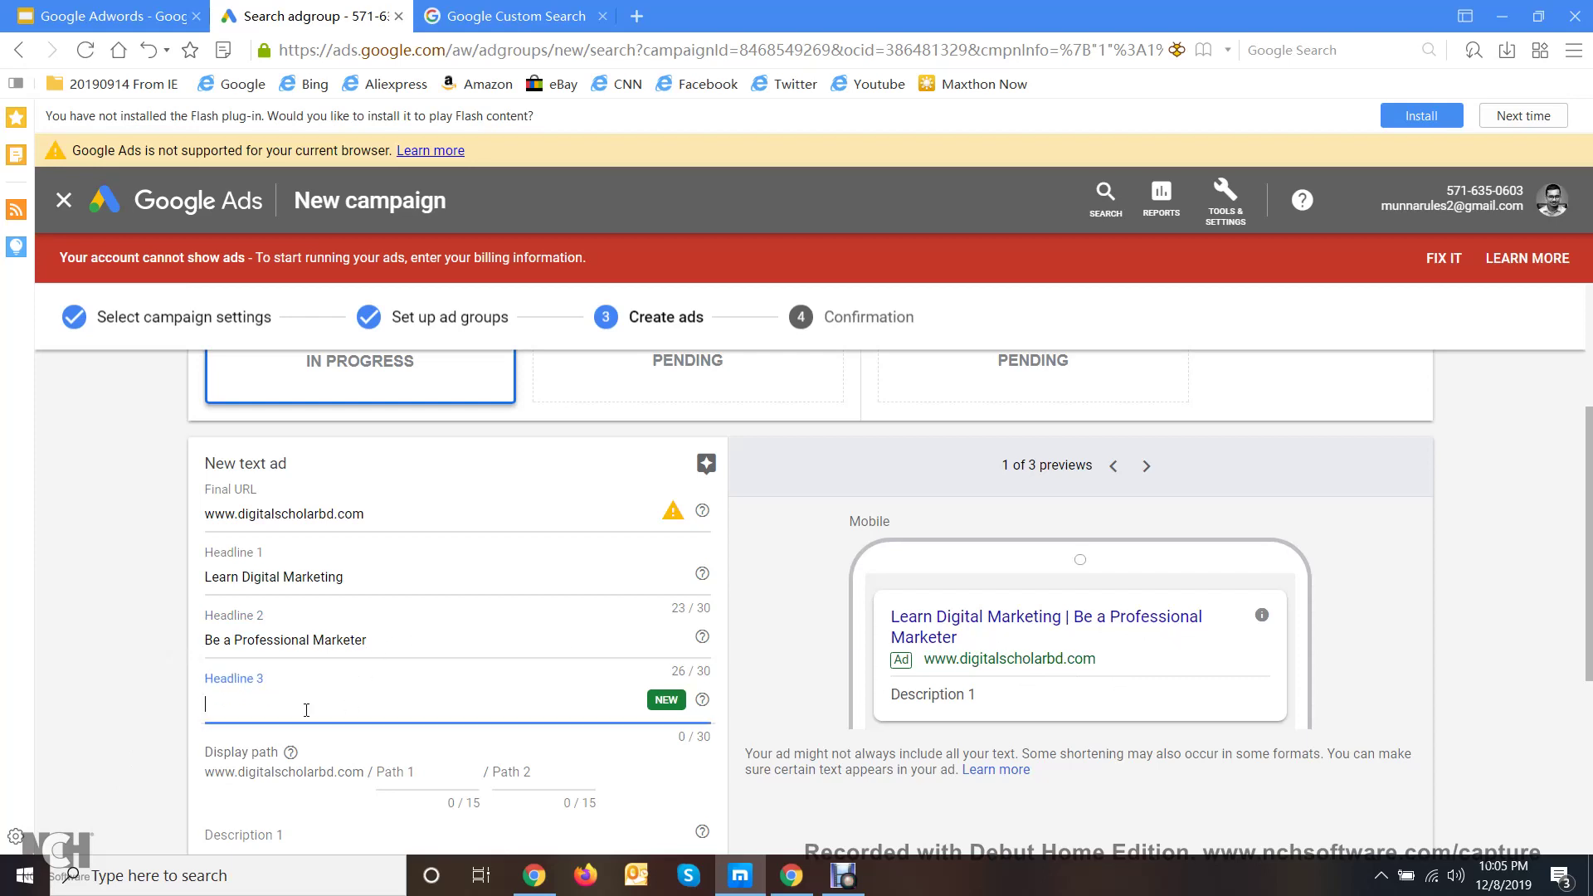
text(Get 50% Di)
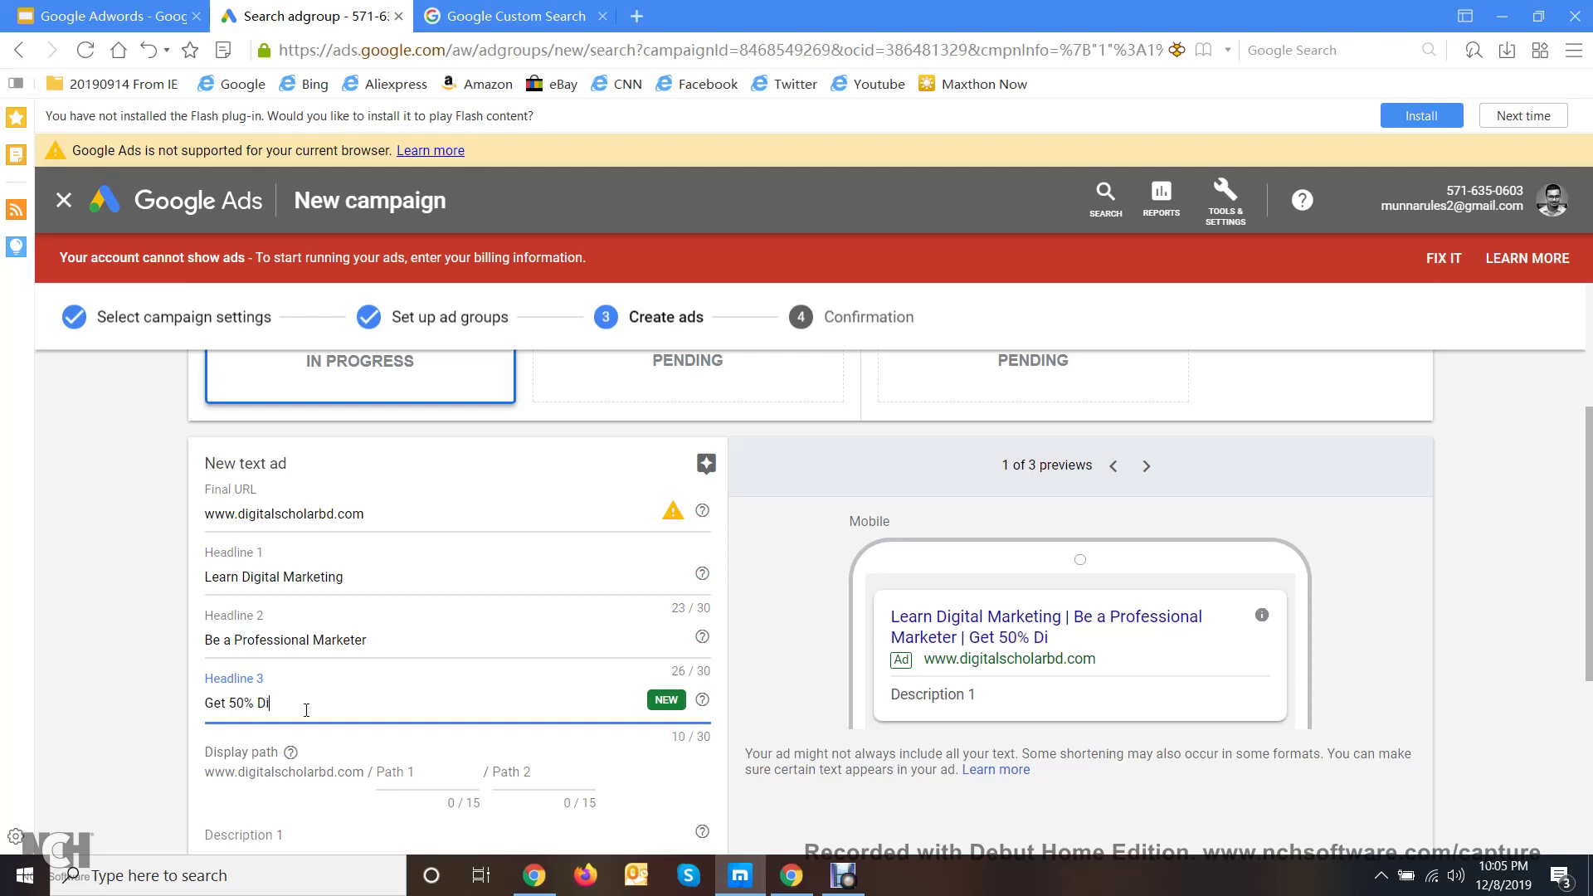
text(scount)
text(for Blaxk)
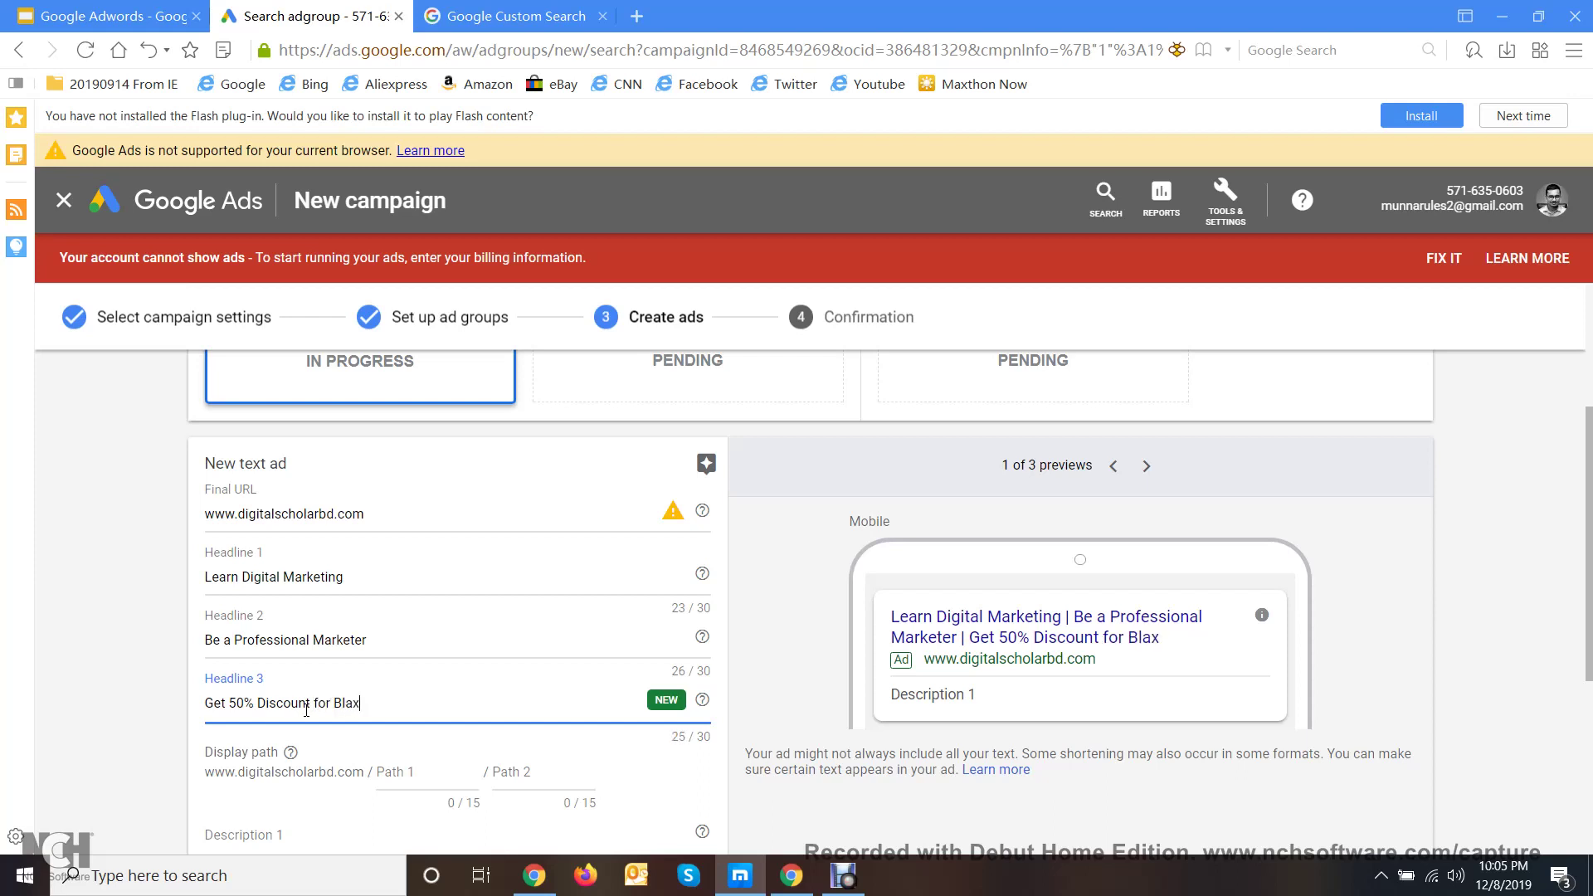
key(BackSpace)
text(k)
key(BackSpace)
key(BackSpace)
text(ck Frida)
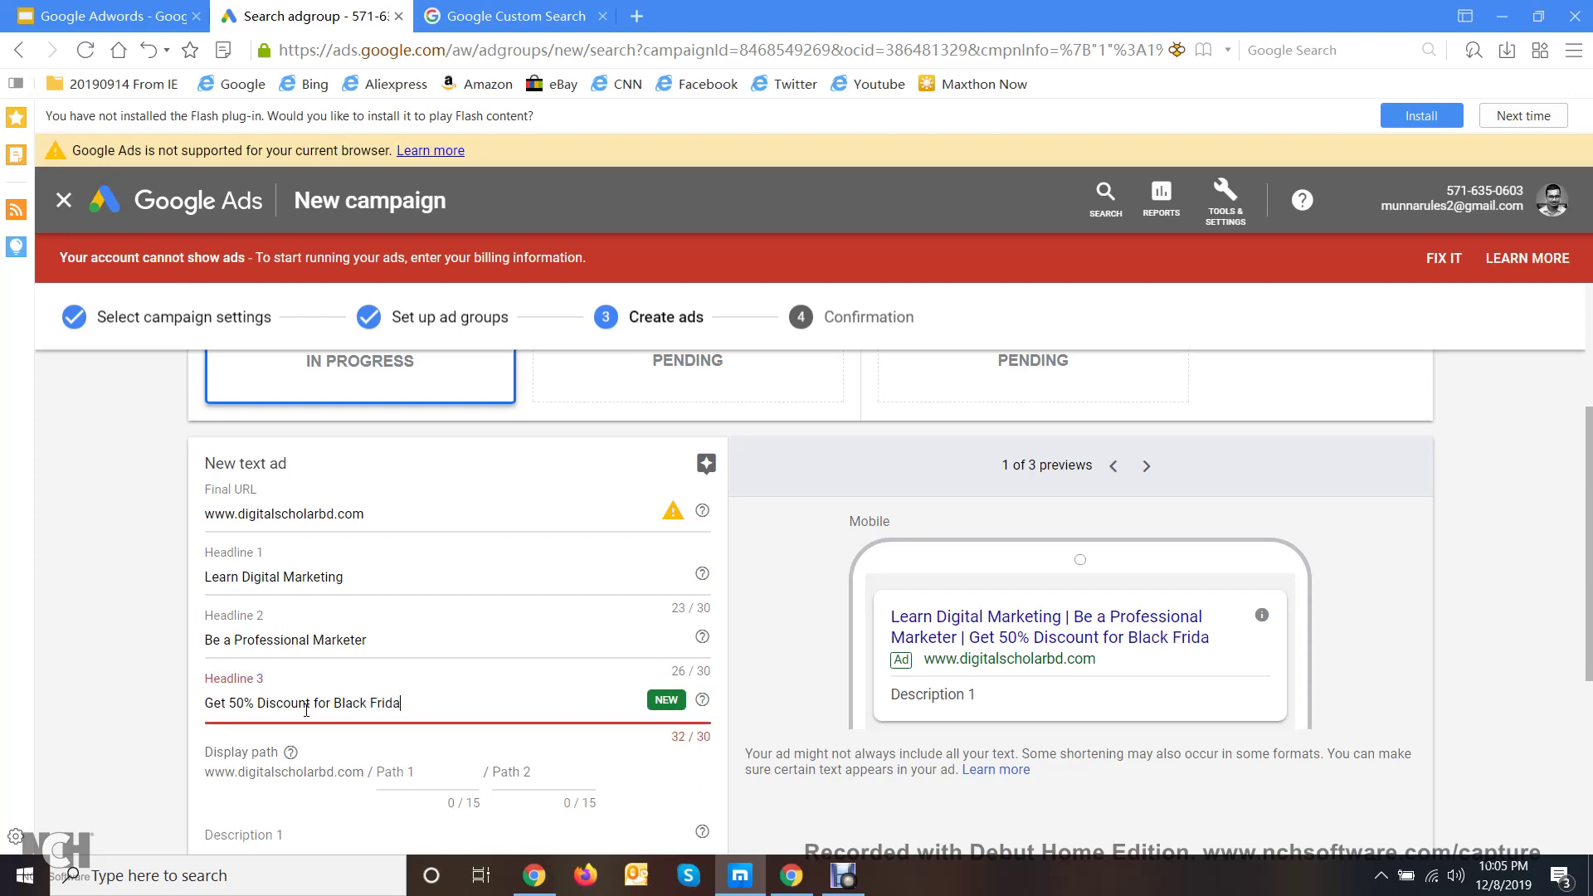
key(BackSpace)
key(BackSpace)
key(BackSpace)
key(BackSpace)
key(BackSpace)
key(BackSpace)
key(BackSpace)
key(BackSpace)
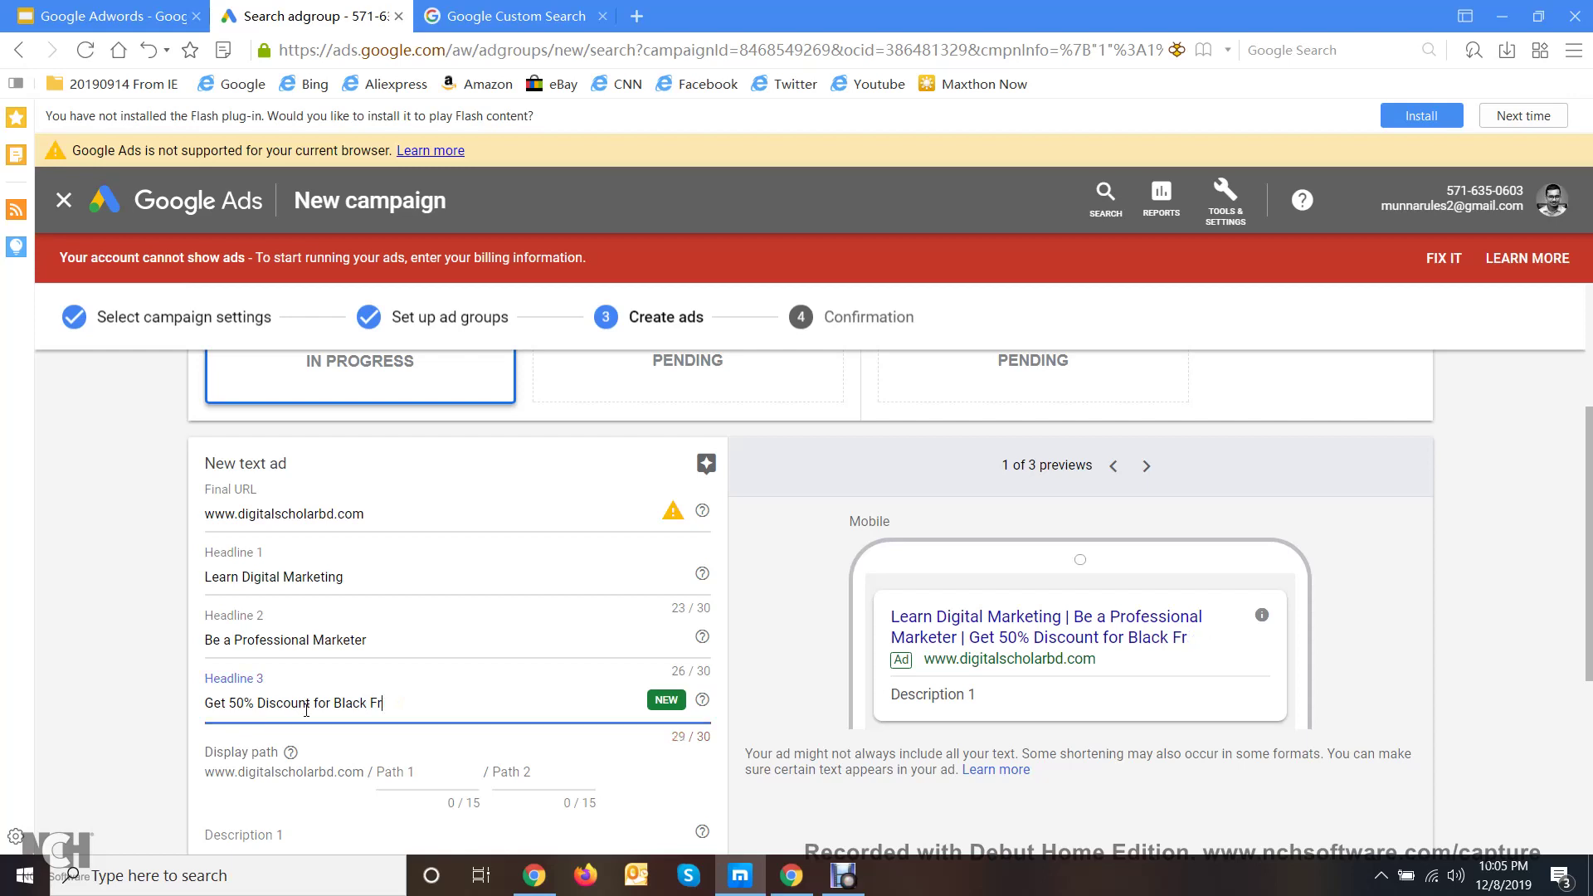
key(BackSpace)
key(BackSpace)
key(BackSpace)
key(BackSpace)
key(BackSpace)
key(BackSpace)
key(BackSpace)
key(BackSpace)
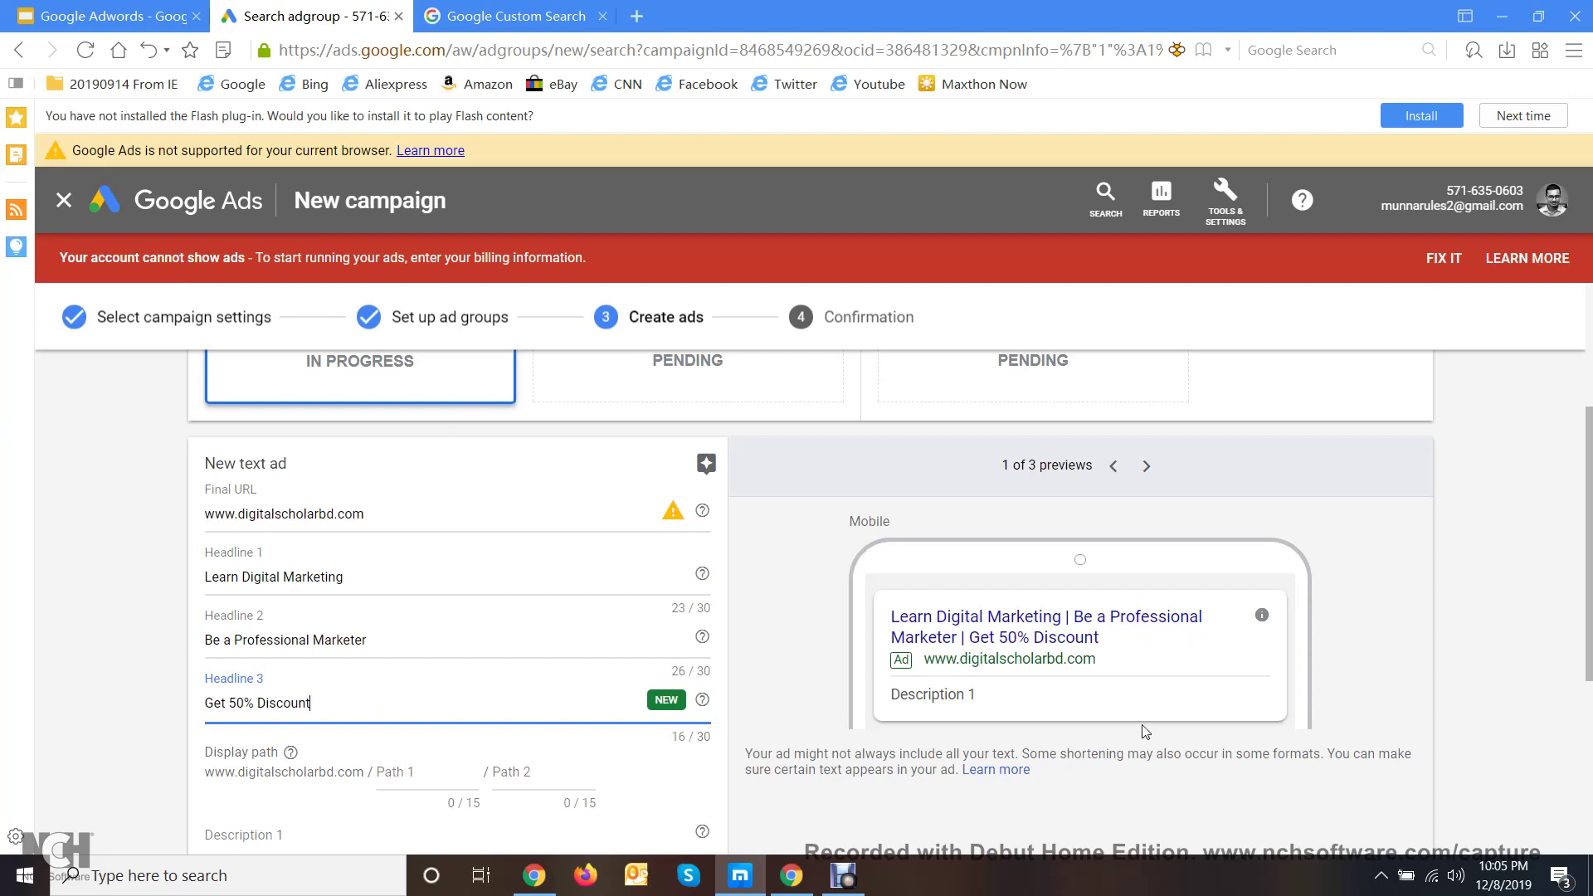
- Examine the mobile ad preview, the ad group's keyword summary and the Display path fields of the new text ad
click(1112, 653)
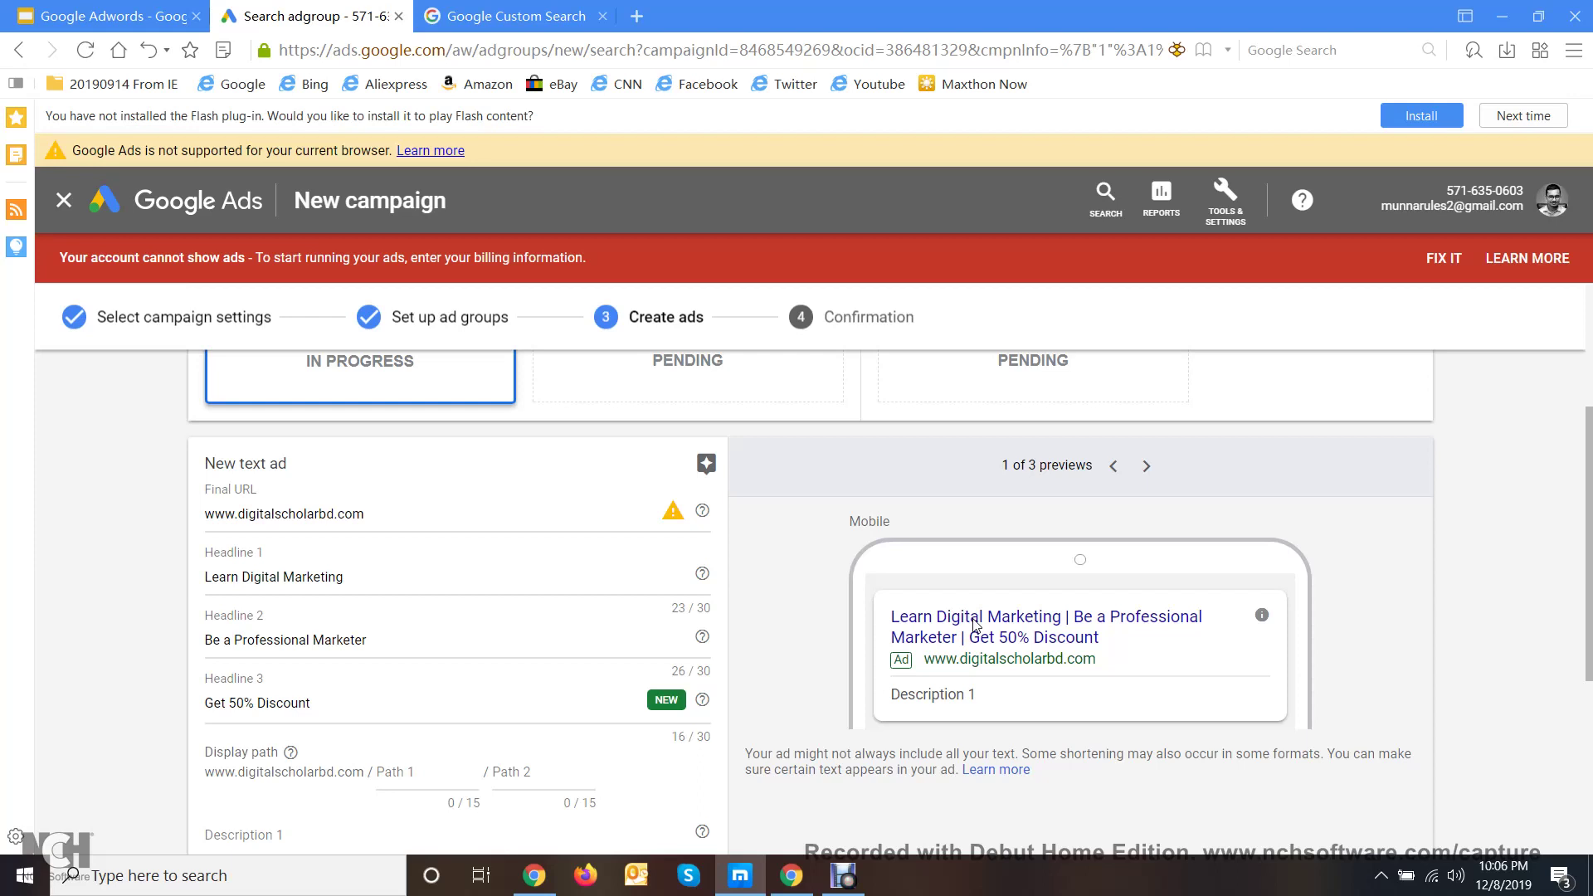
scroll(145, 676, down, 2)
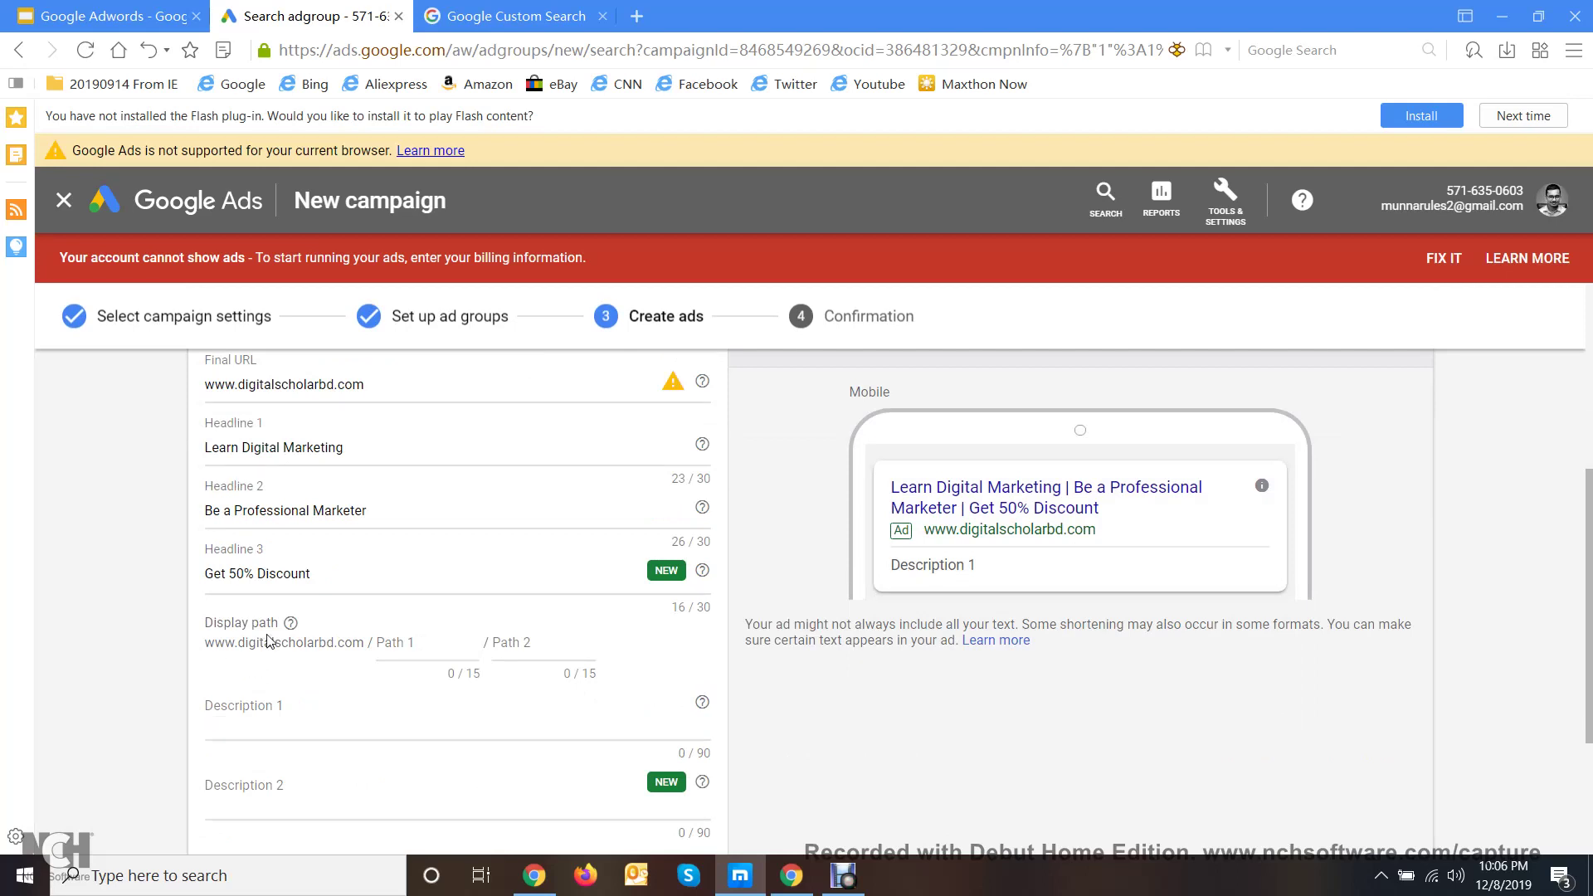
click(417, 650)
click(512, 646)
click(393, 645)
scroll(660, 558, up, 5)
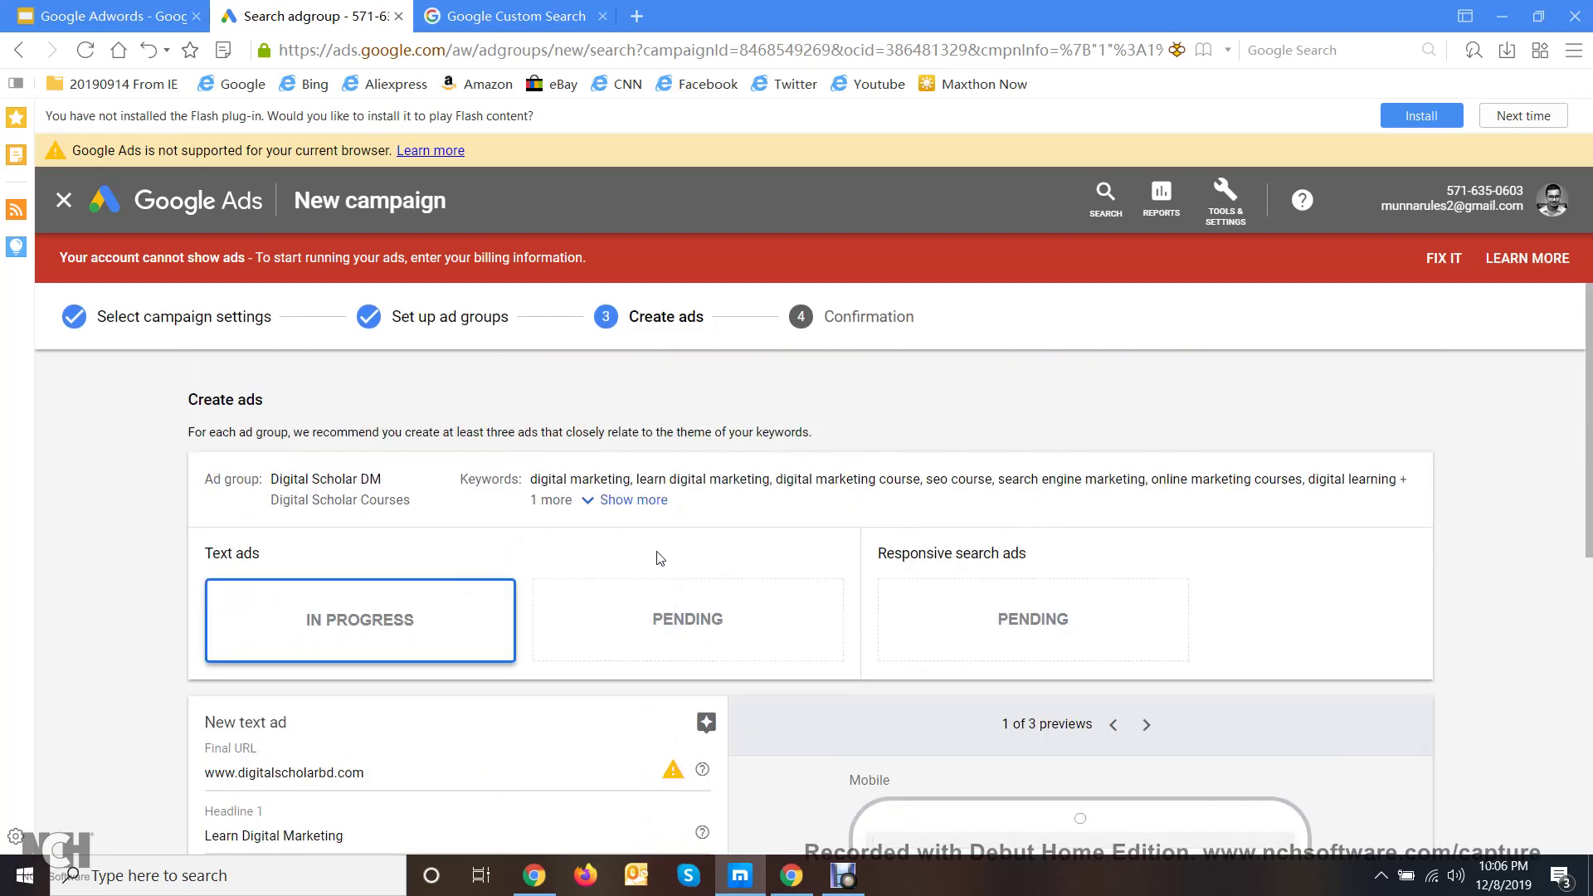
scroll(527, 552, down, 3)
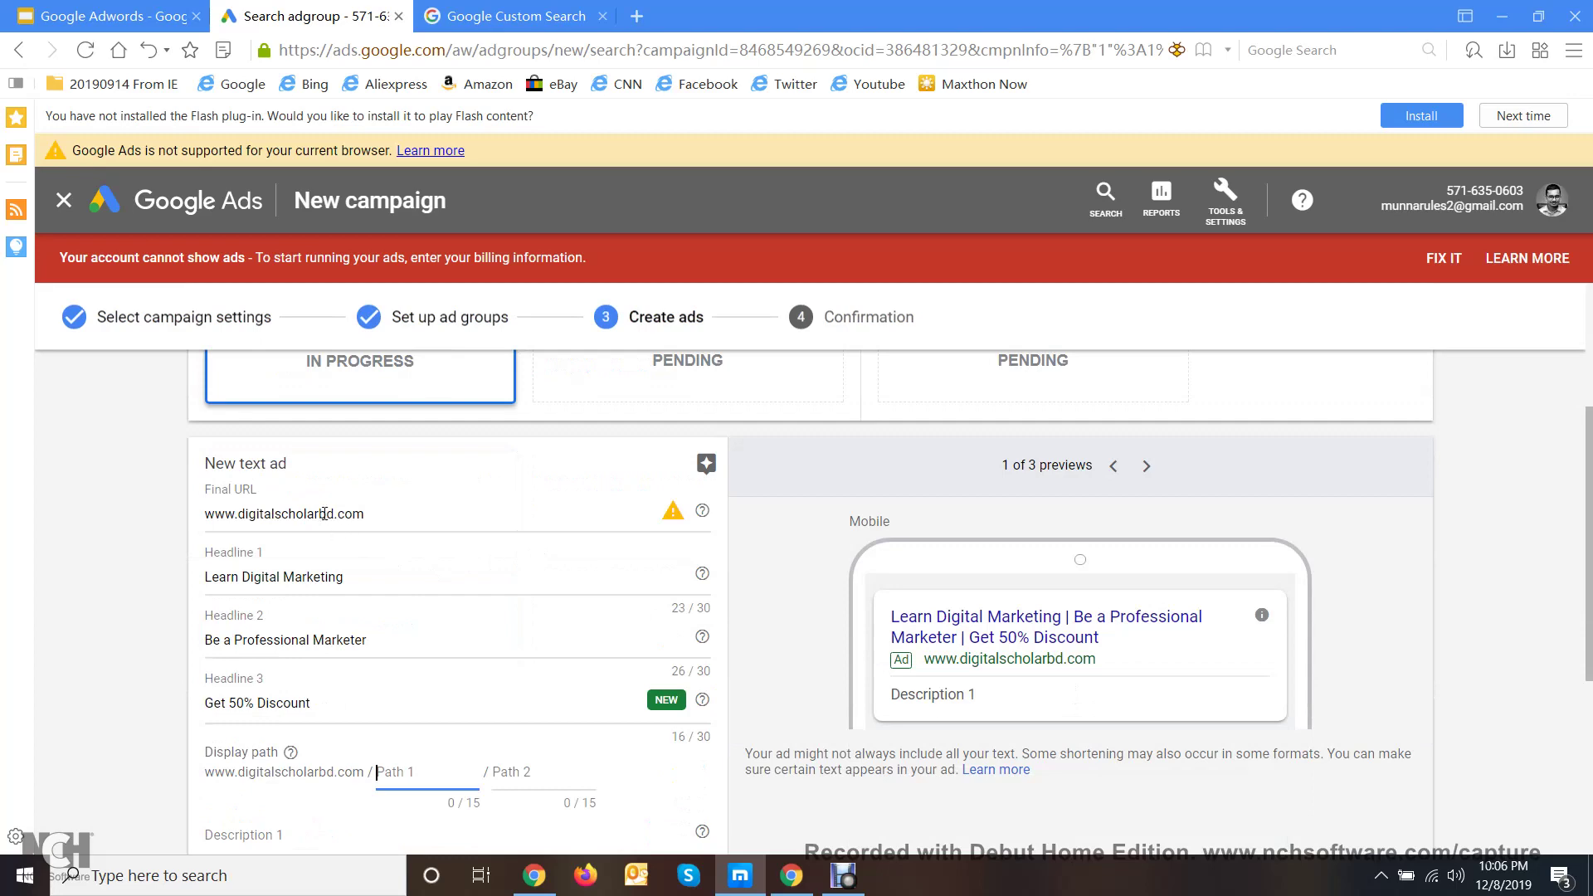
scroll(239, 631, down, 3)
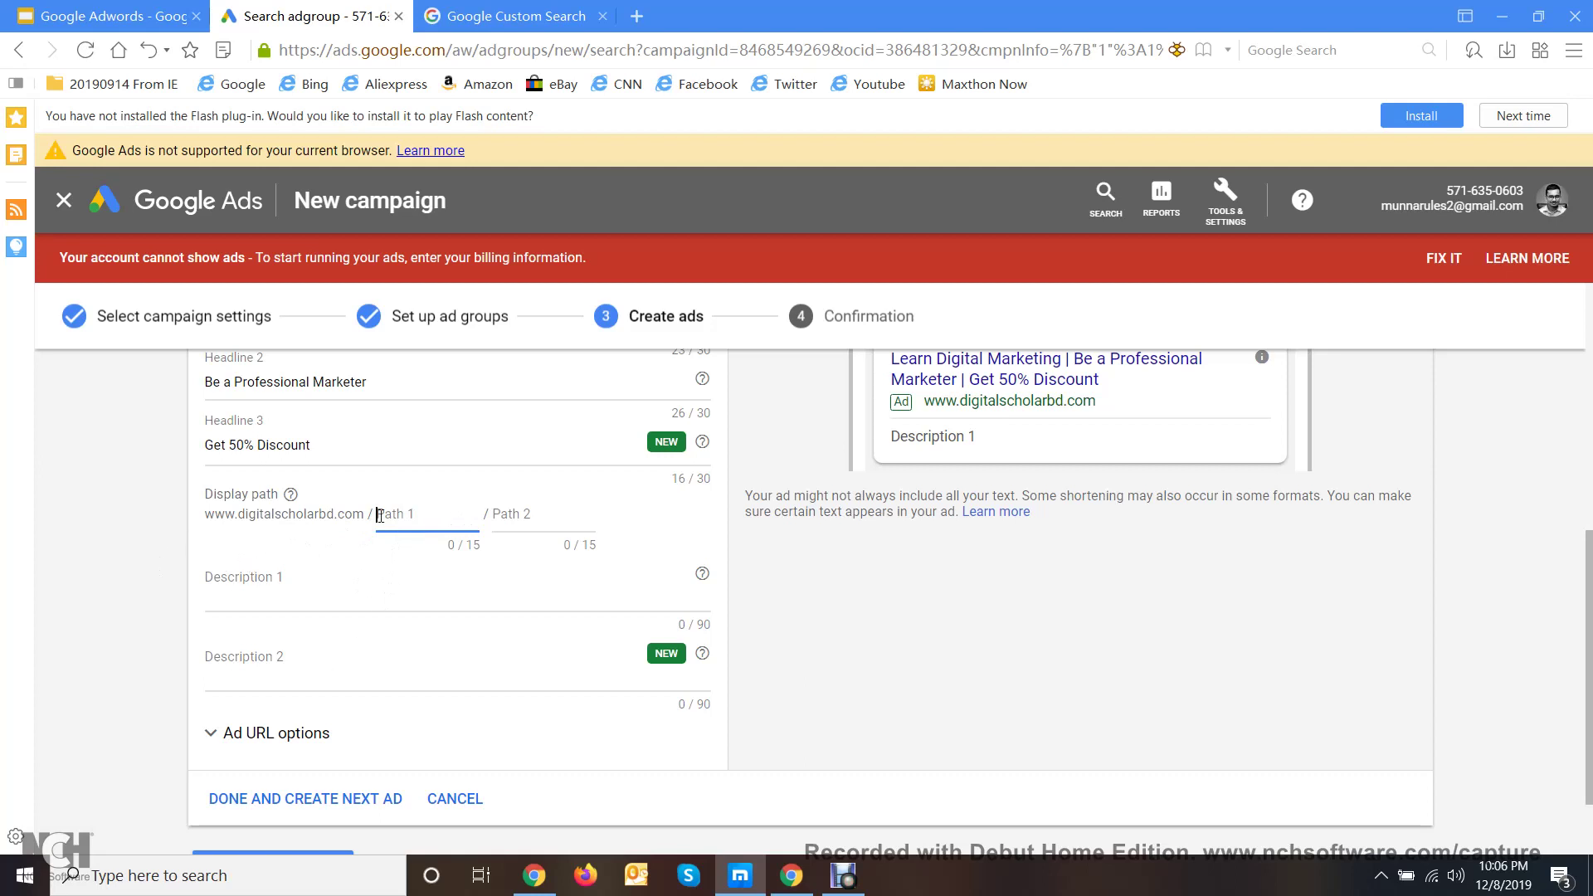
click(308, 552)
- Enter "Learn & Build a career on Digital Marketing. Advance Course is here for you." as Description 1, within the 90-character limit
click(660, 614)
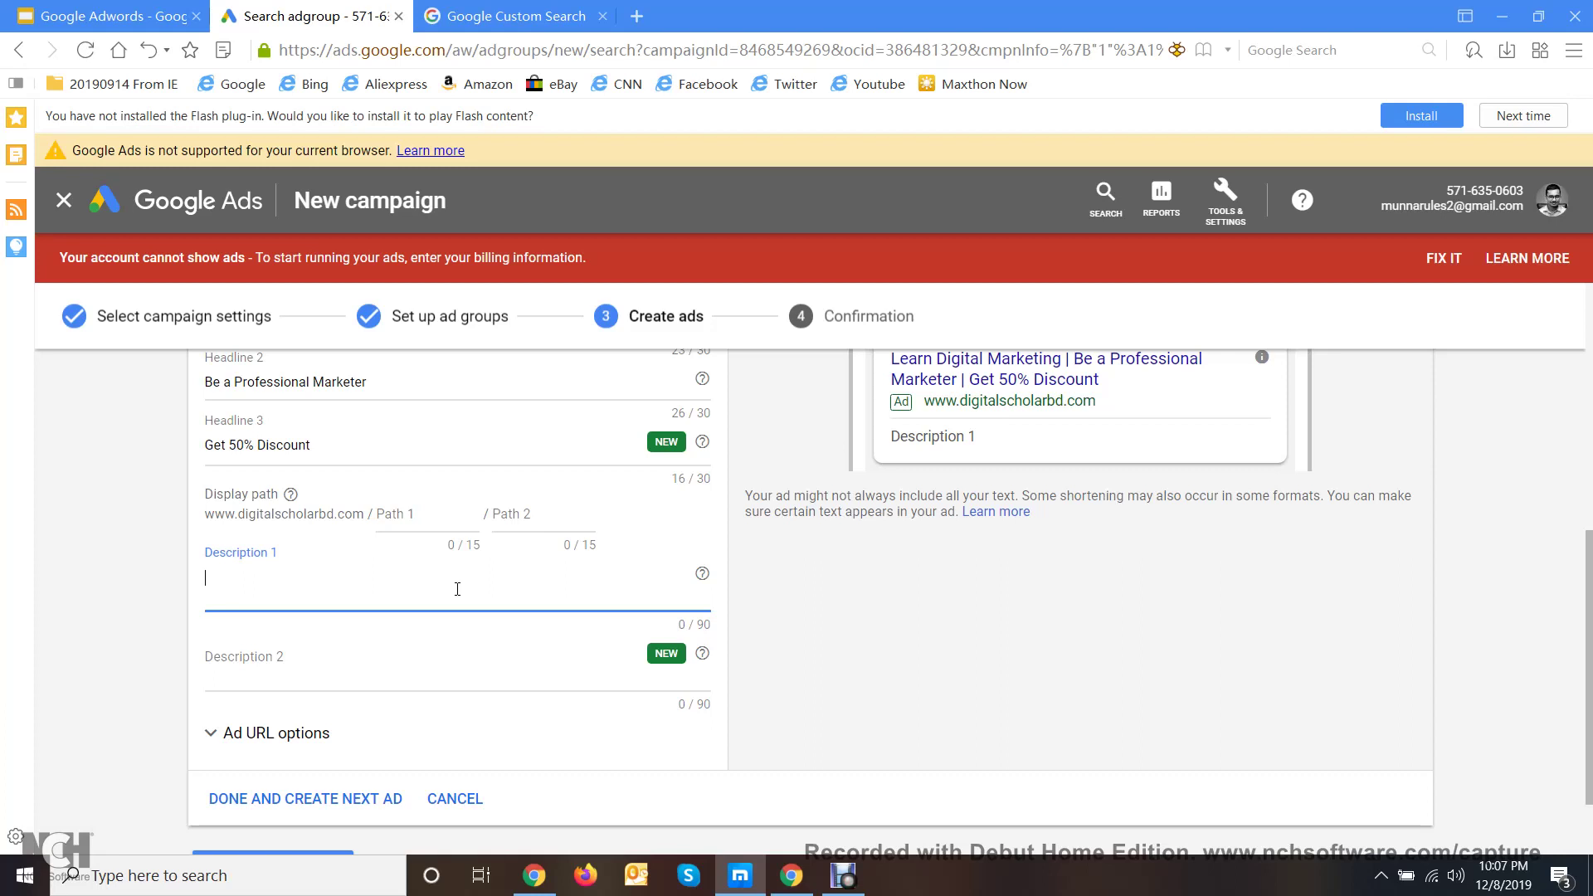
text(L)
key(BackSpace)
text(rn & Build a c)
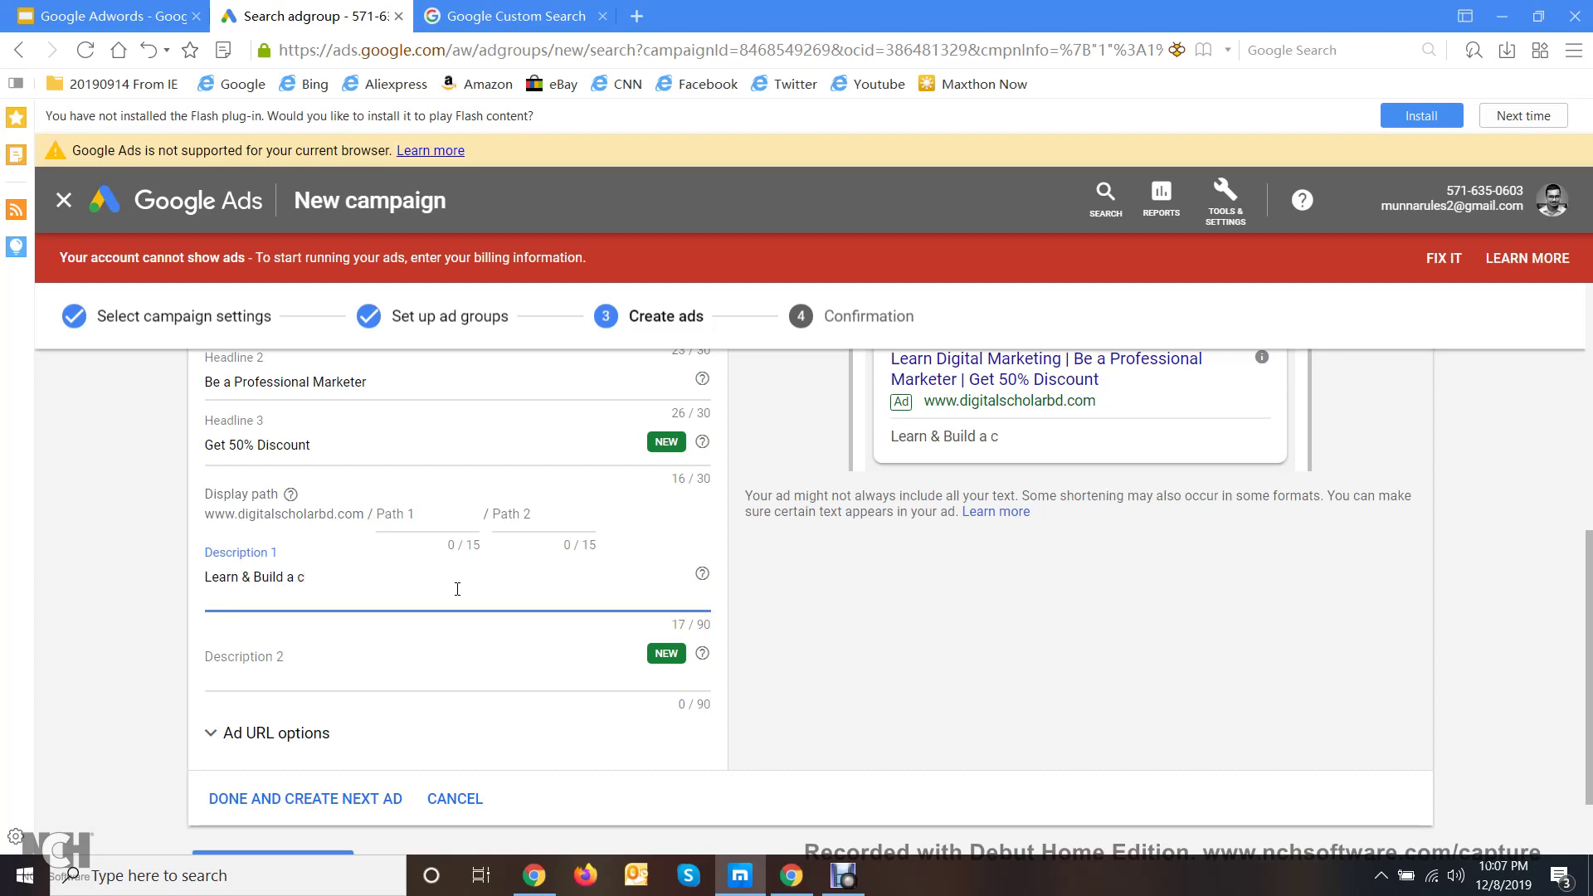
text(areer on Digital Mar)
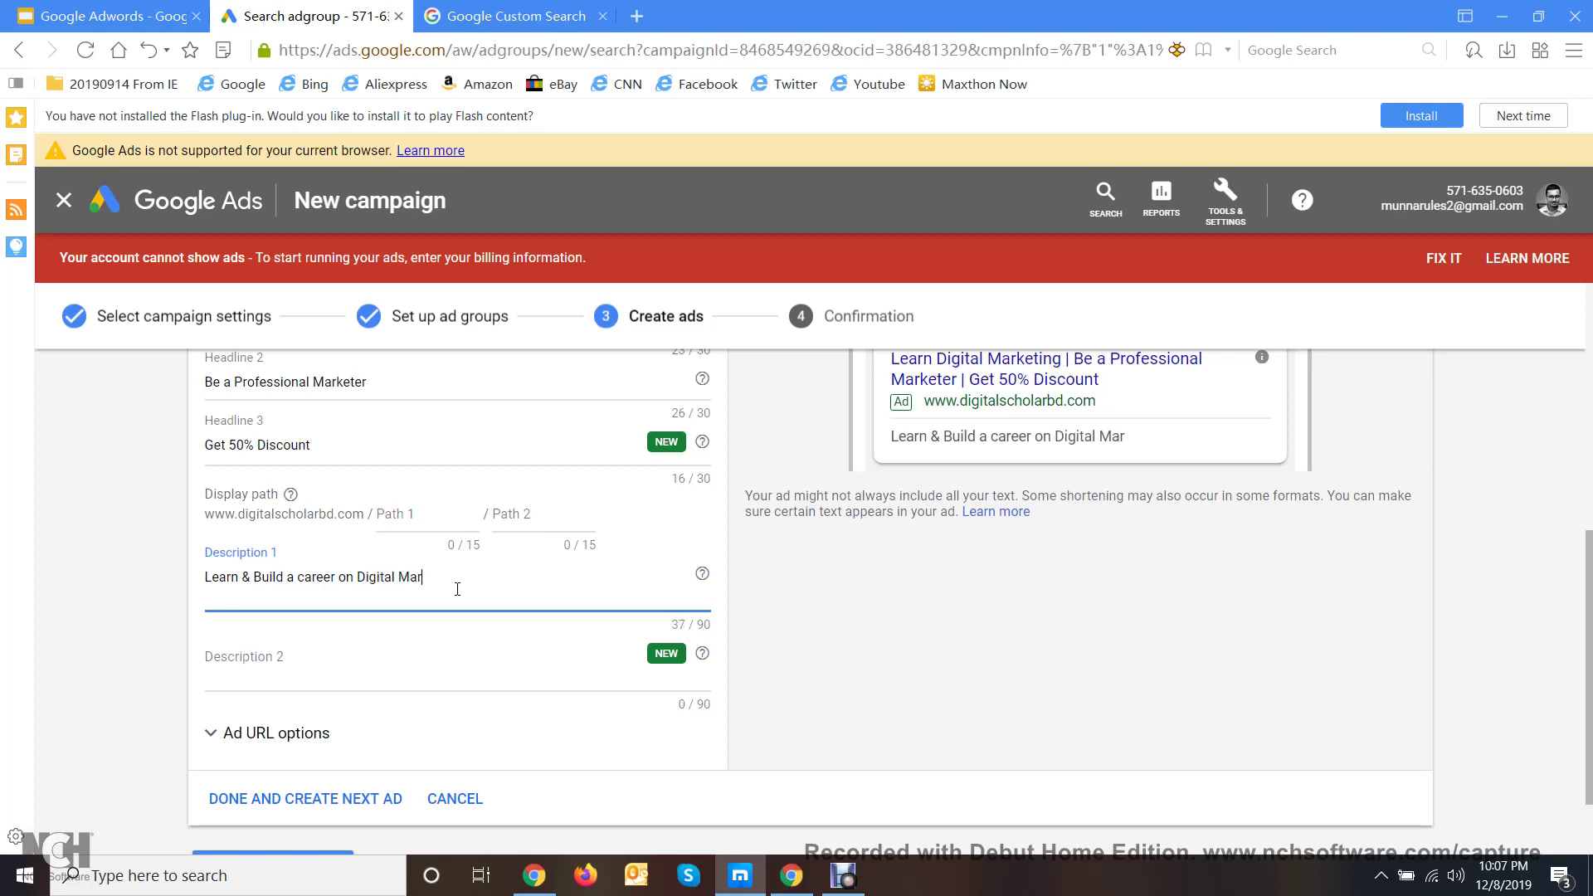
text(keting)
text(. Advance C)
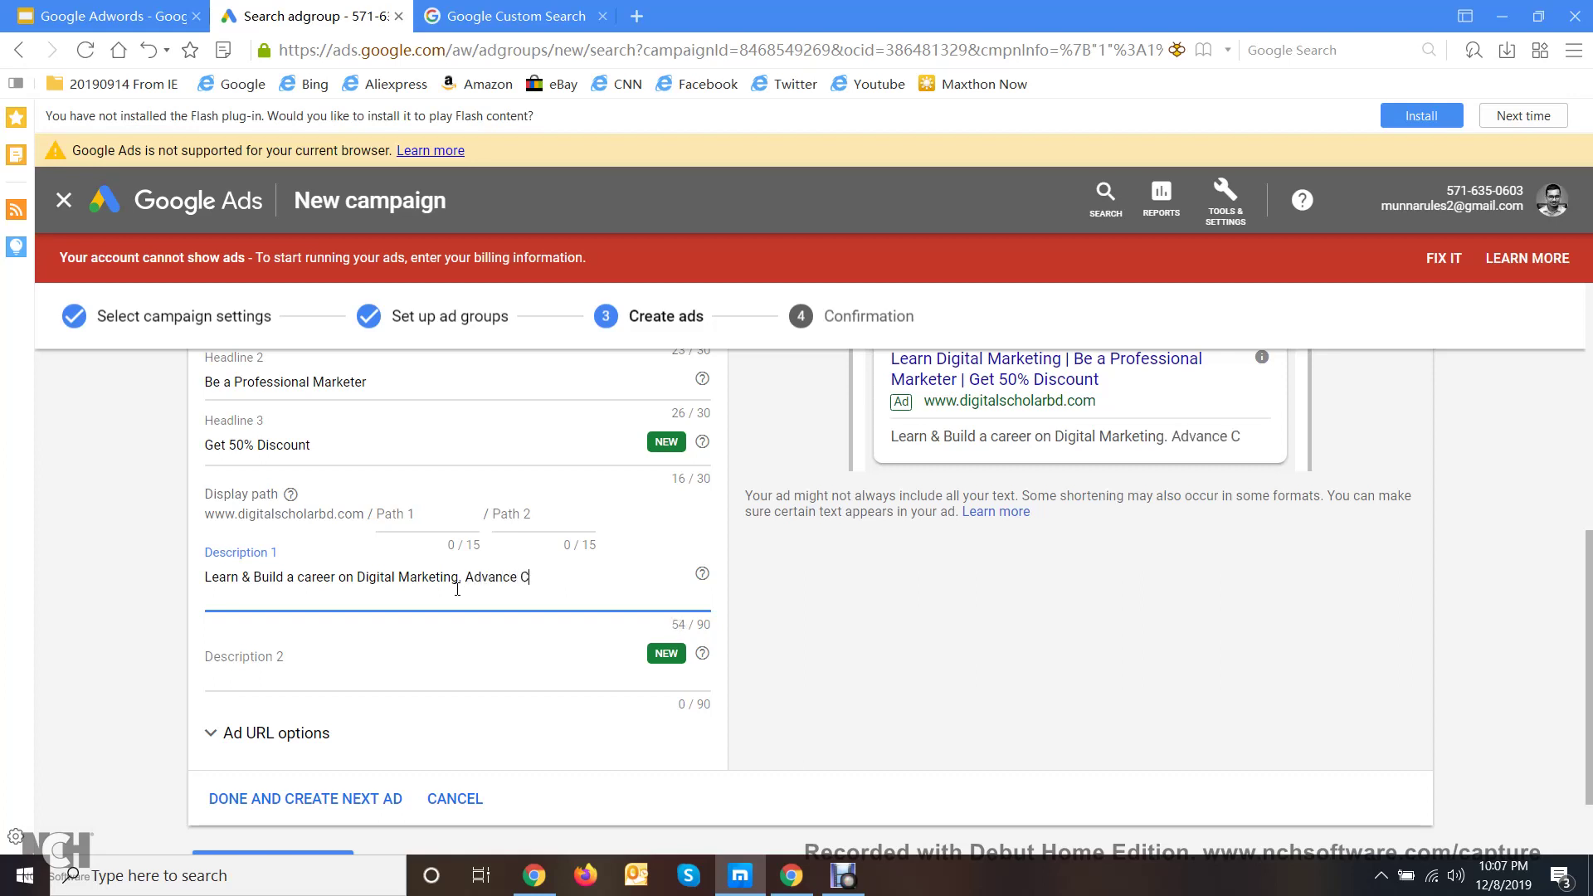
text(ourse is)
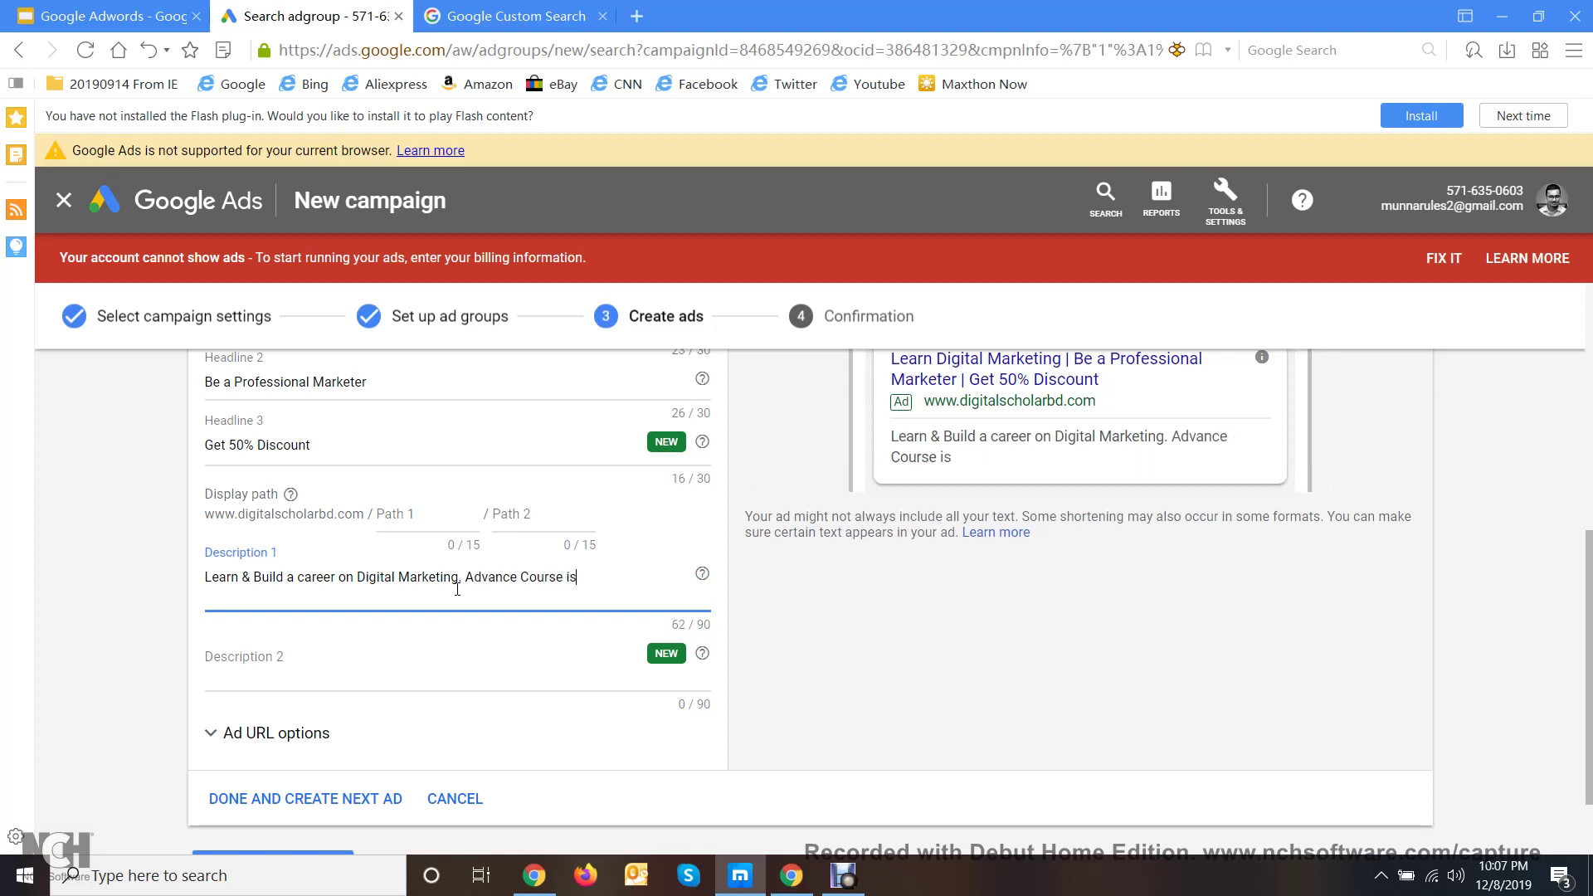
text( here for you. Get 5)
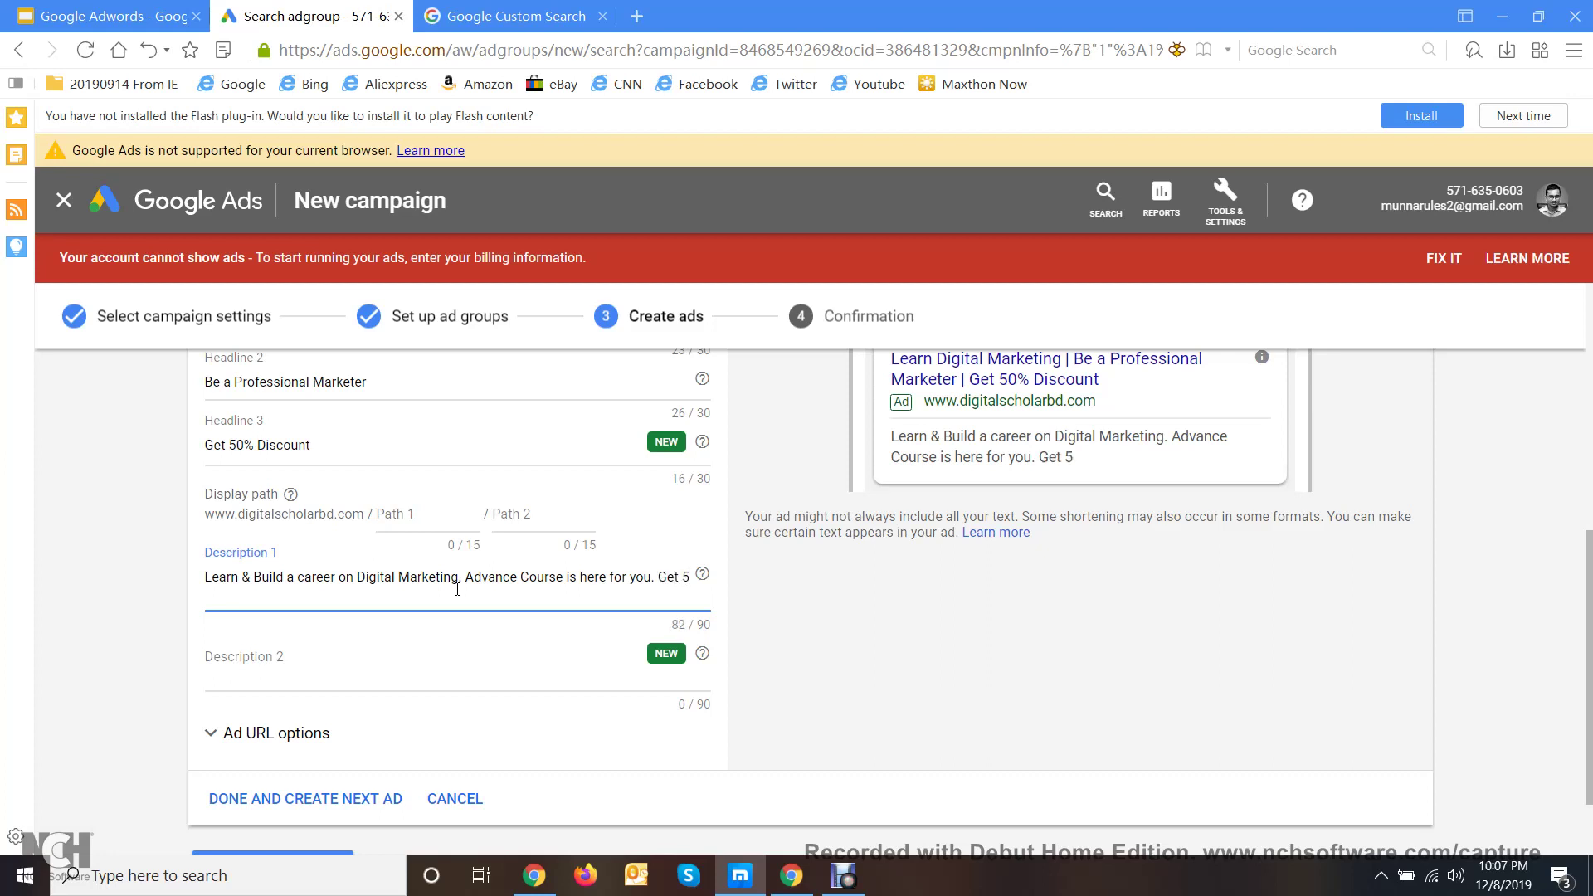
text(0% Di)
text(scoint)
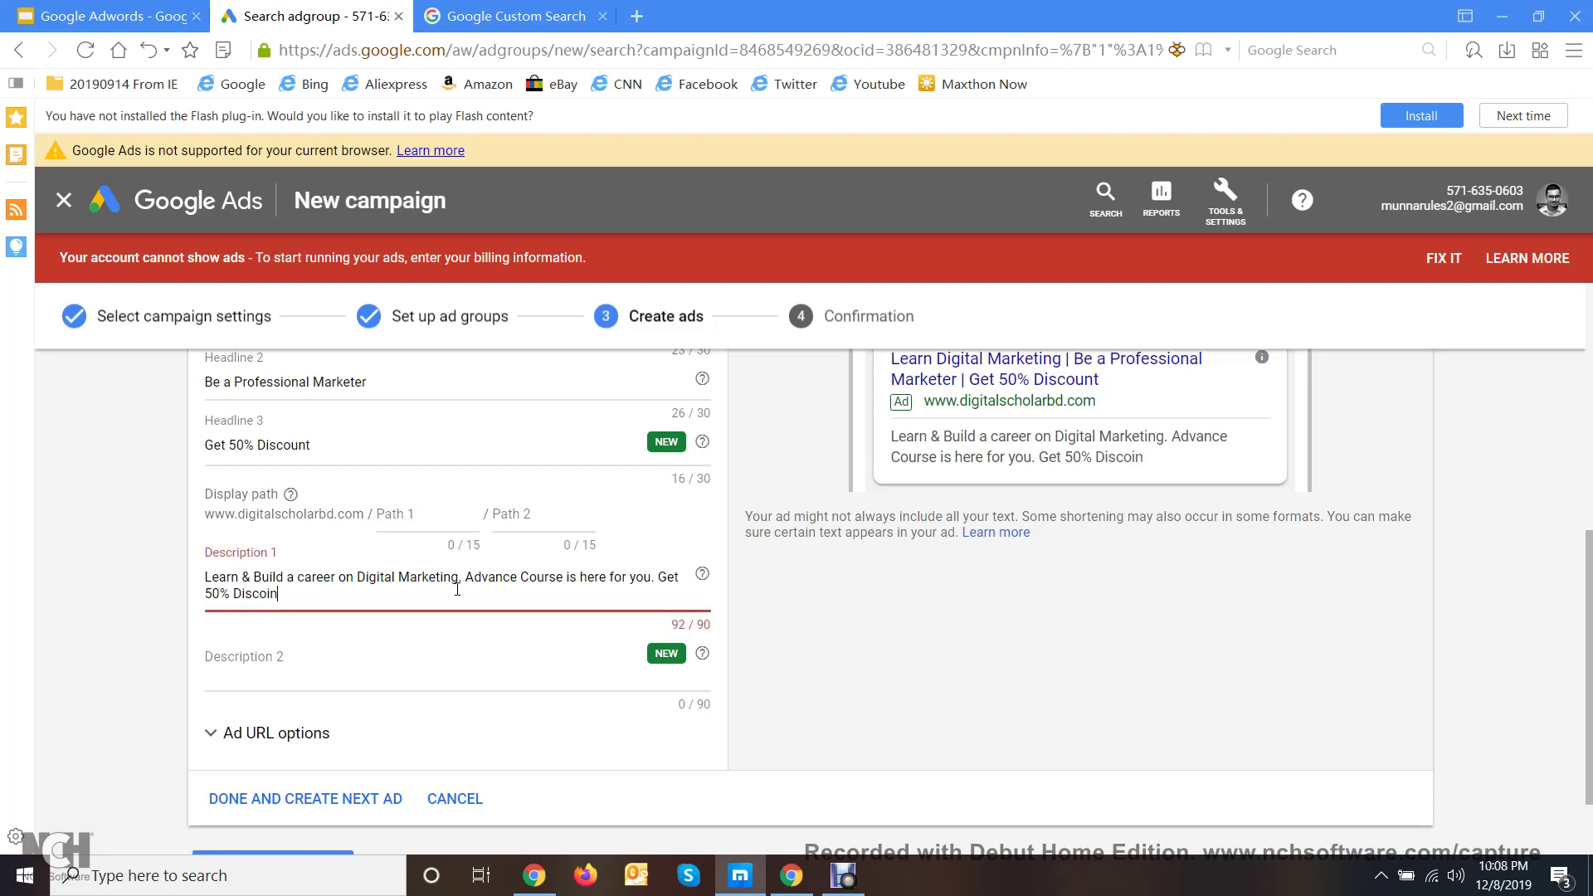
key(BackSpace)
key(BackSpace)
key(BackSpace)
key(BackSpace)
key(BackSpace)
key(BackSpace)
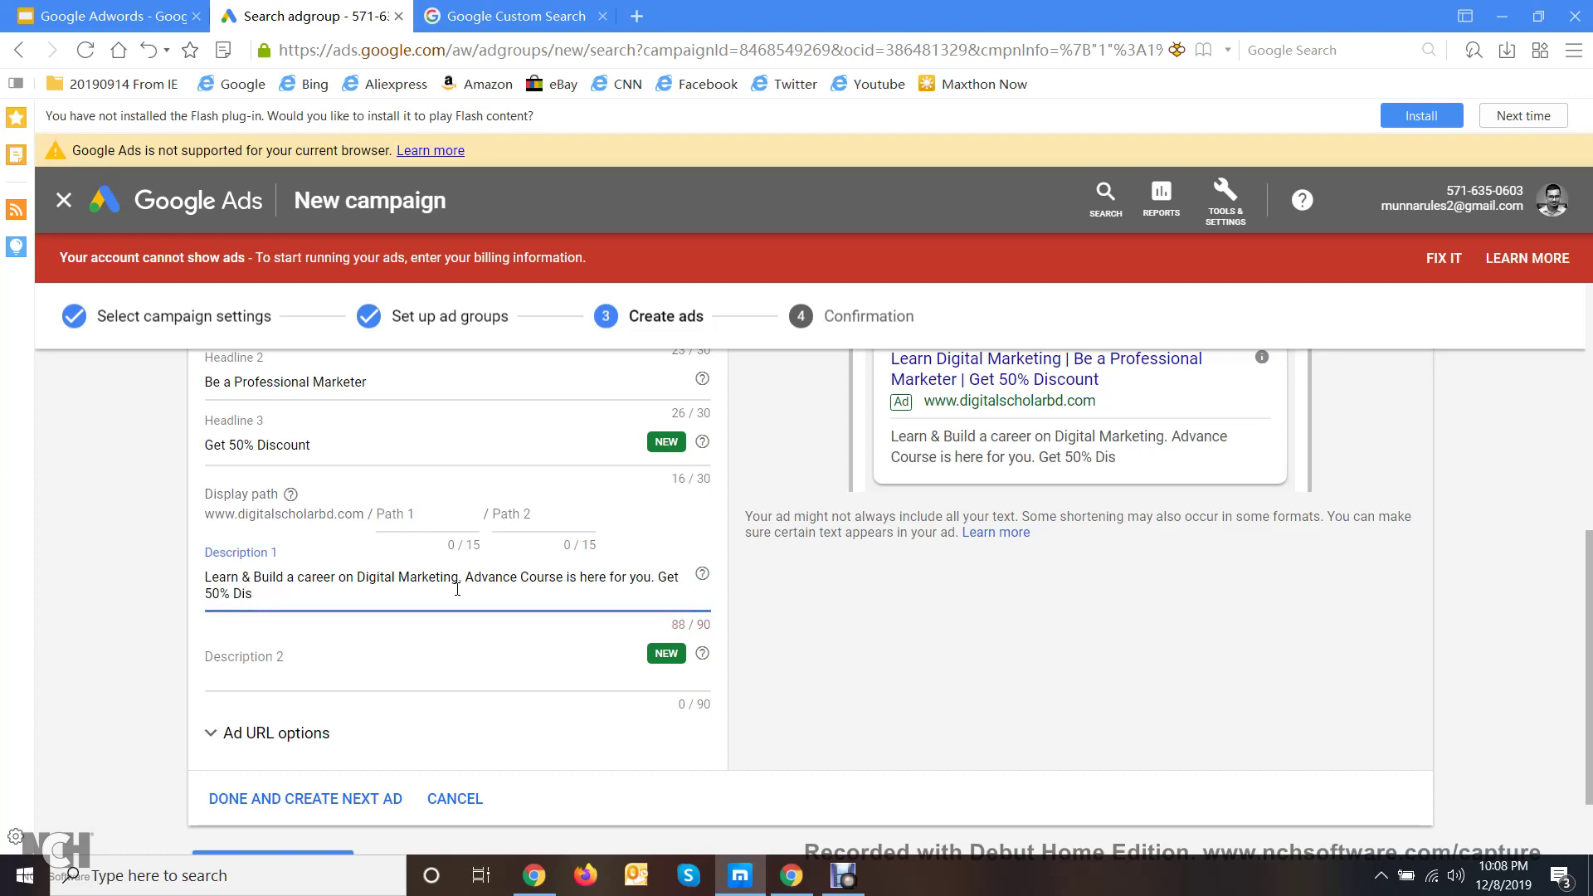
key(BackSpace)
key(BackSpace)
key(BackSpace)
key(BackSpace)
key(BackSpace)
key(BackSpace)
key(BackSpace)
key(BackSpace)
key(BackSpace)
key(BackSpace)
key(BackSpace)
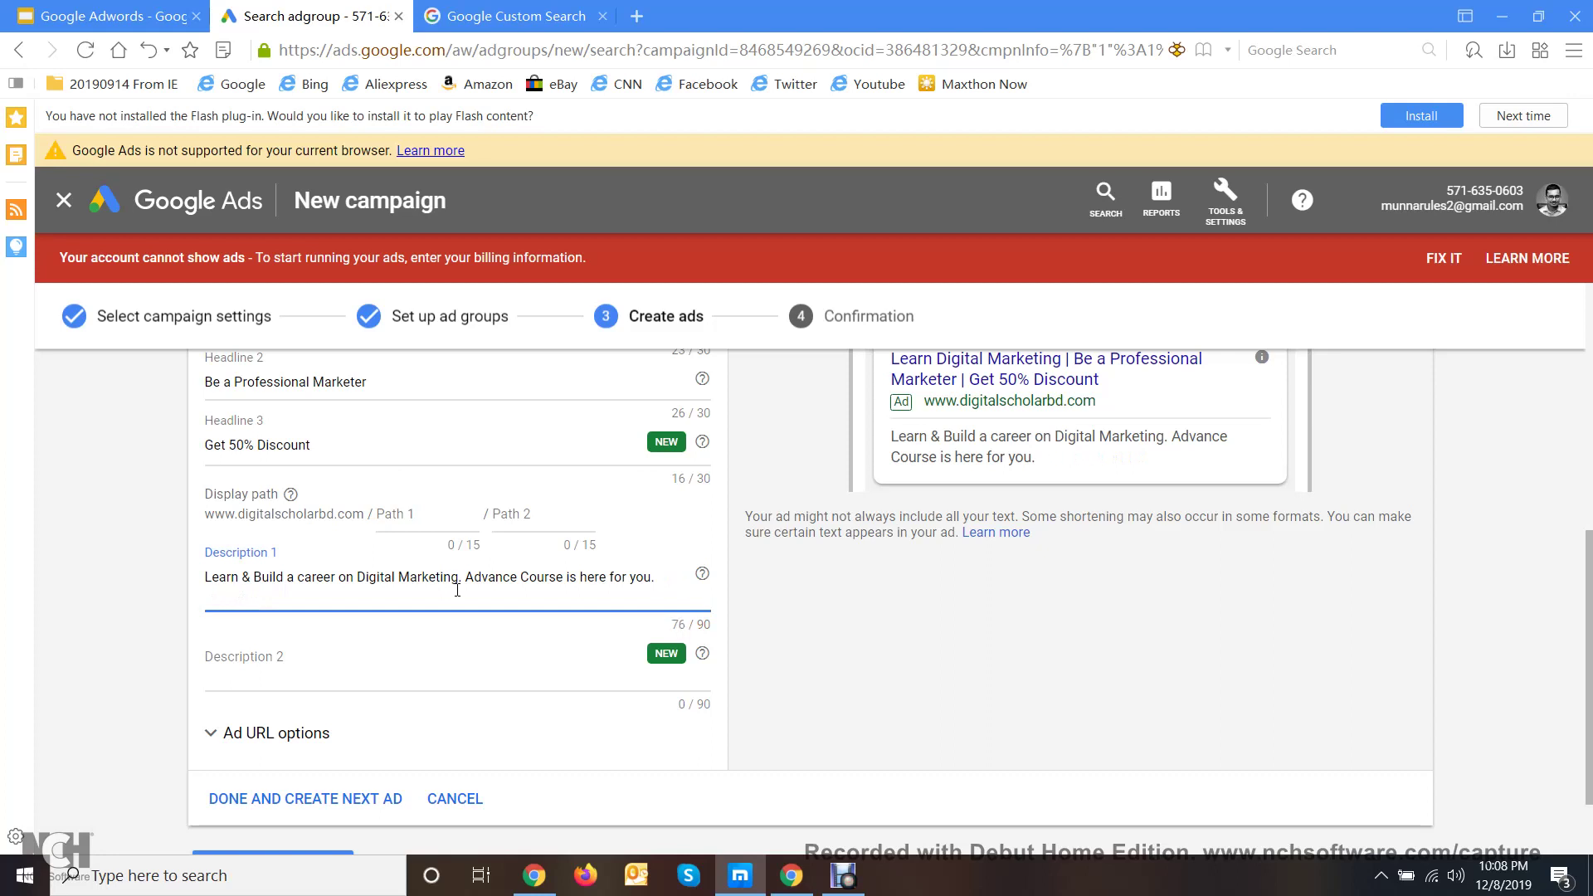
- Enter "Get 50% Flat dicount for 16th December." as Description 2 of the text ad
click(314, 681)
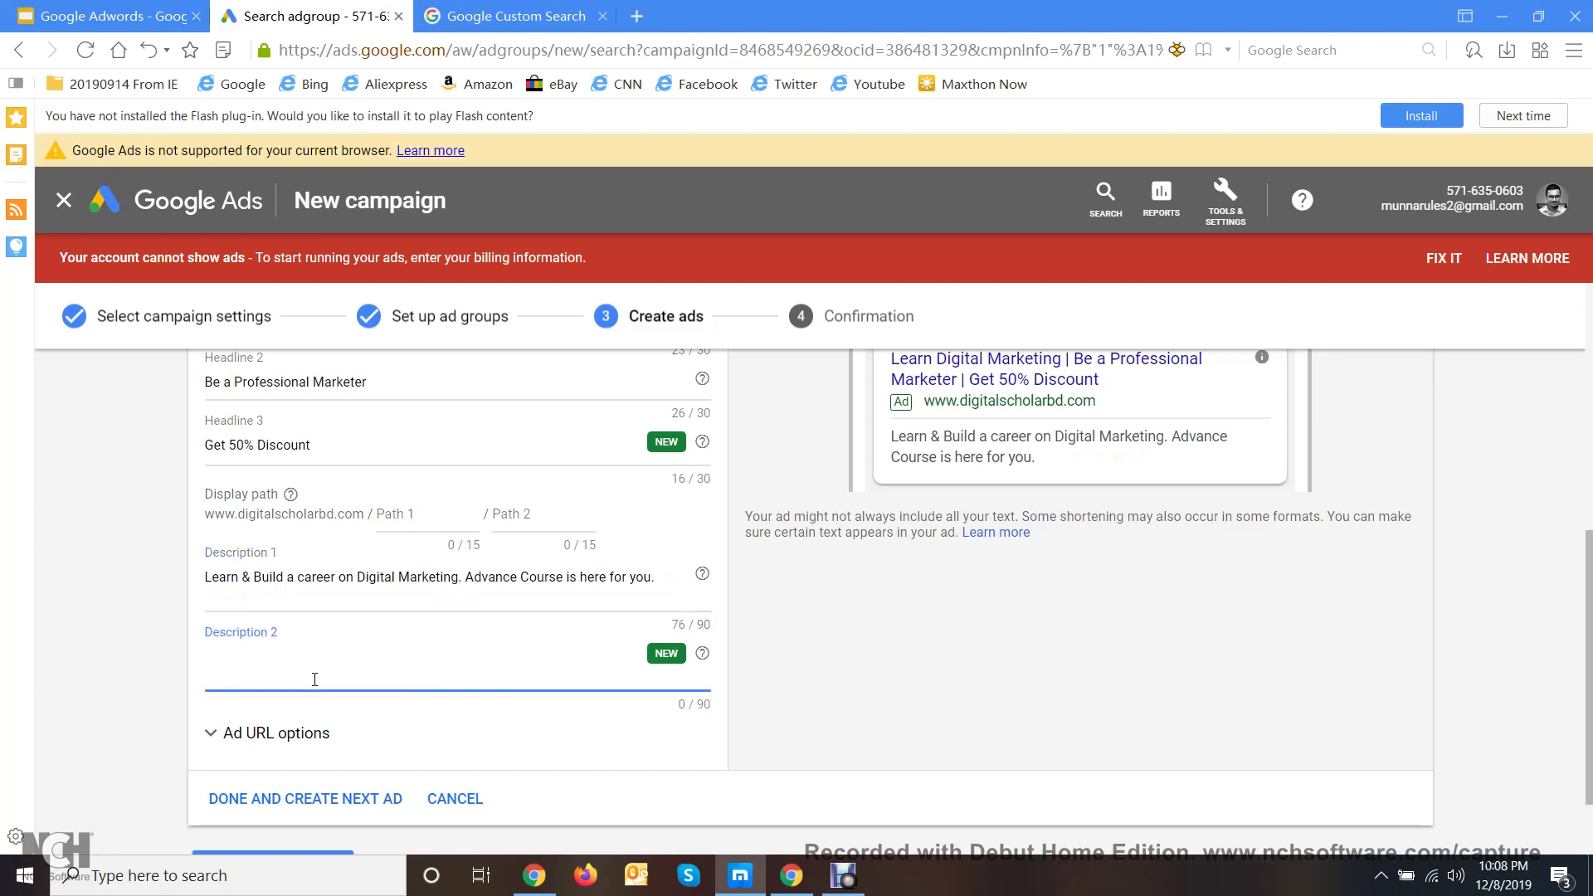
text(Get 50% Flat )
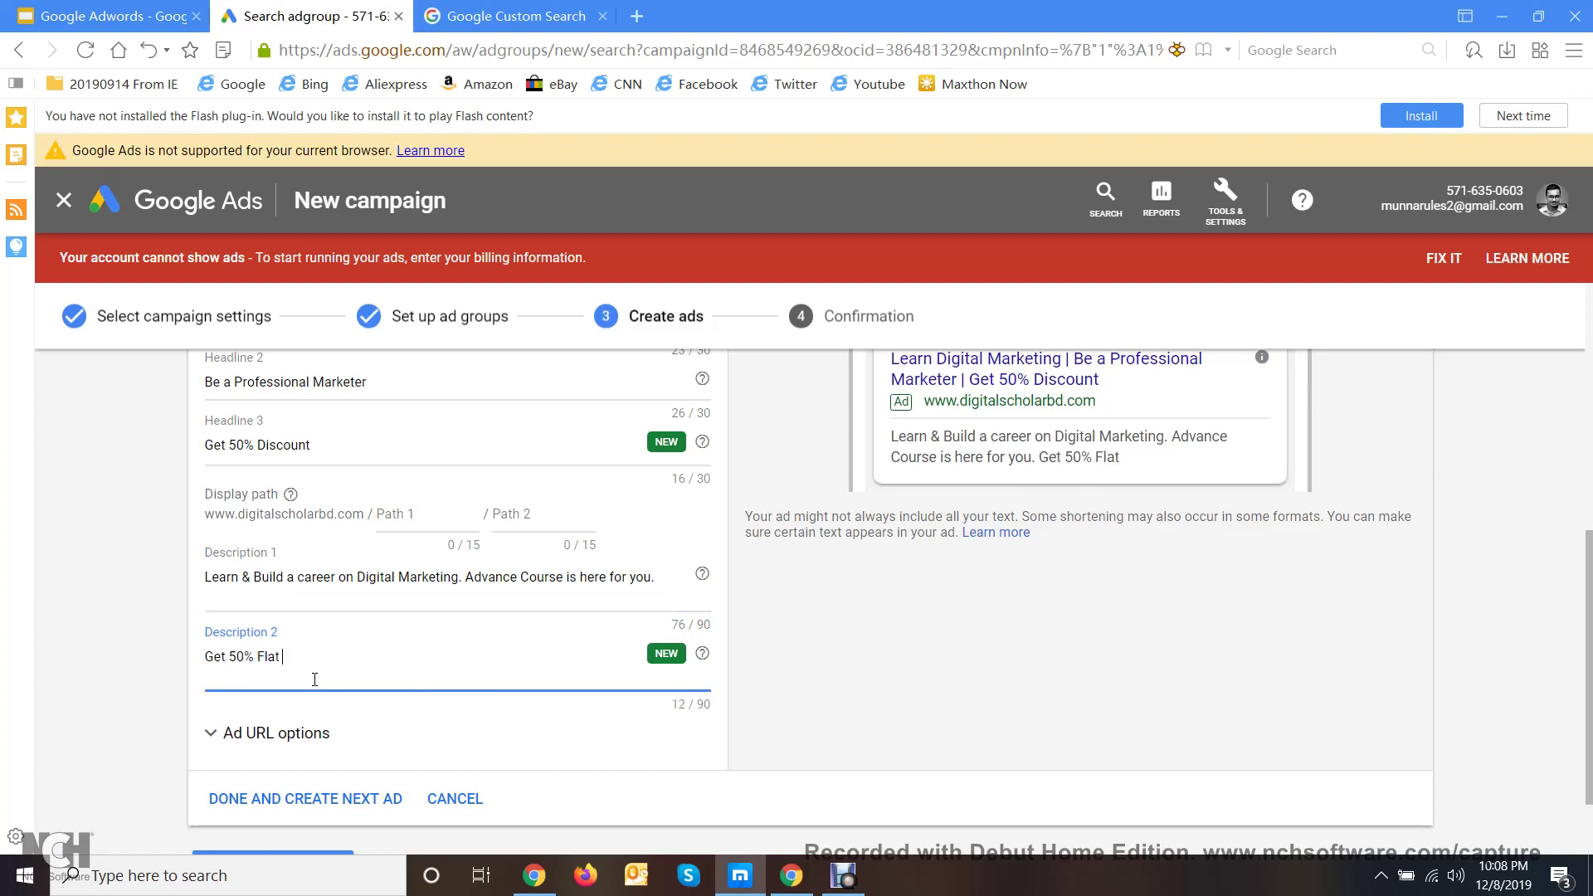
text(dicount for)
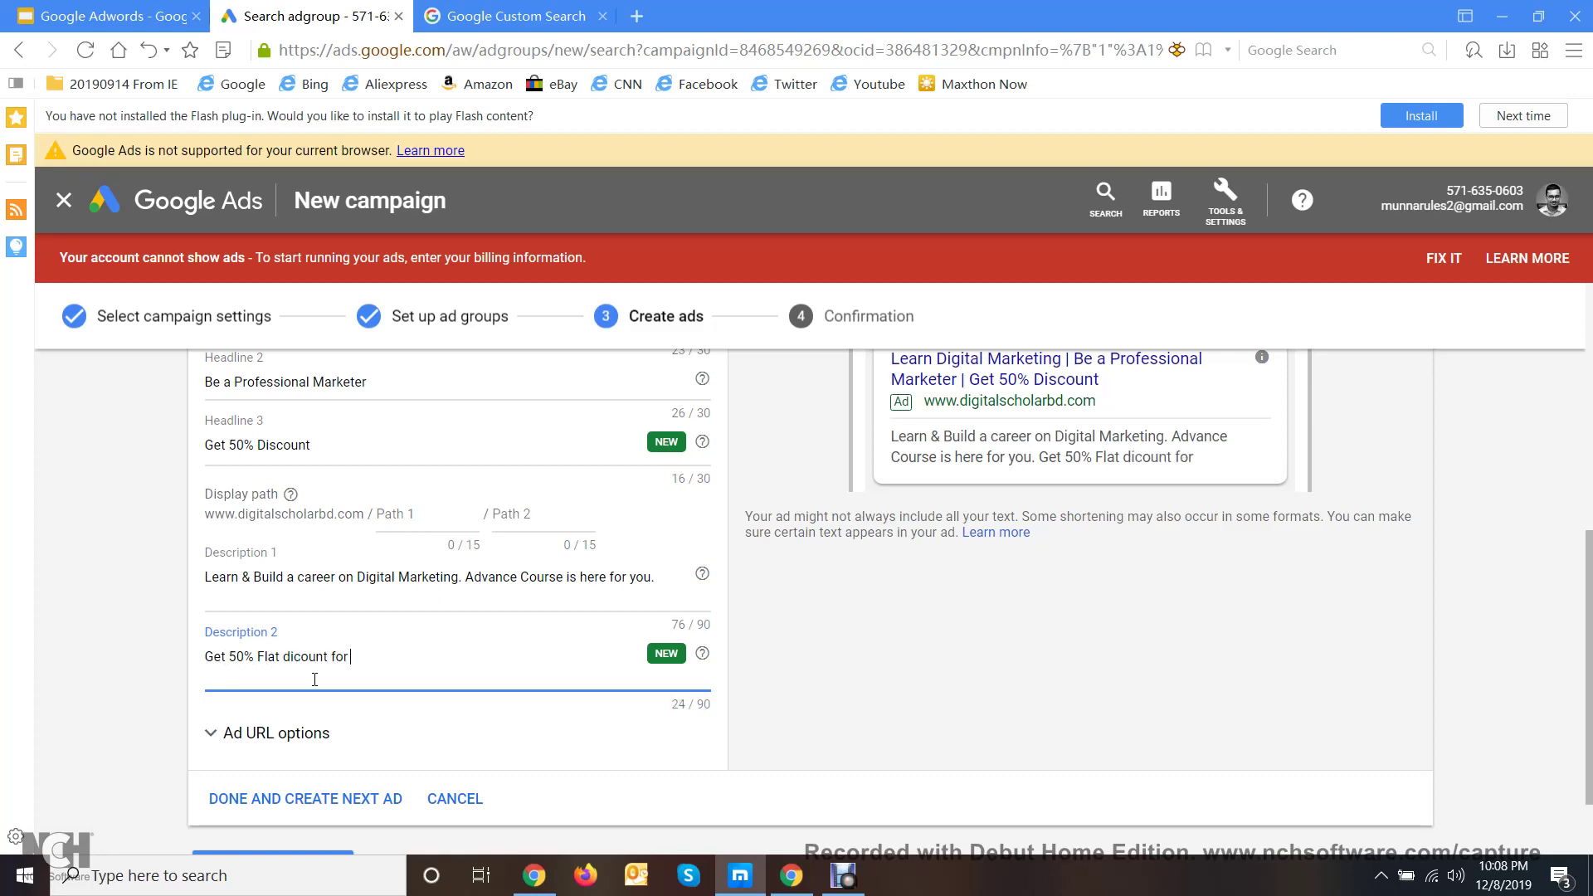
text( 16th December)
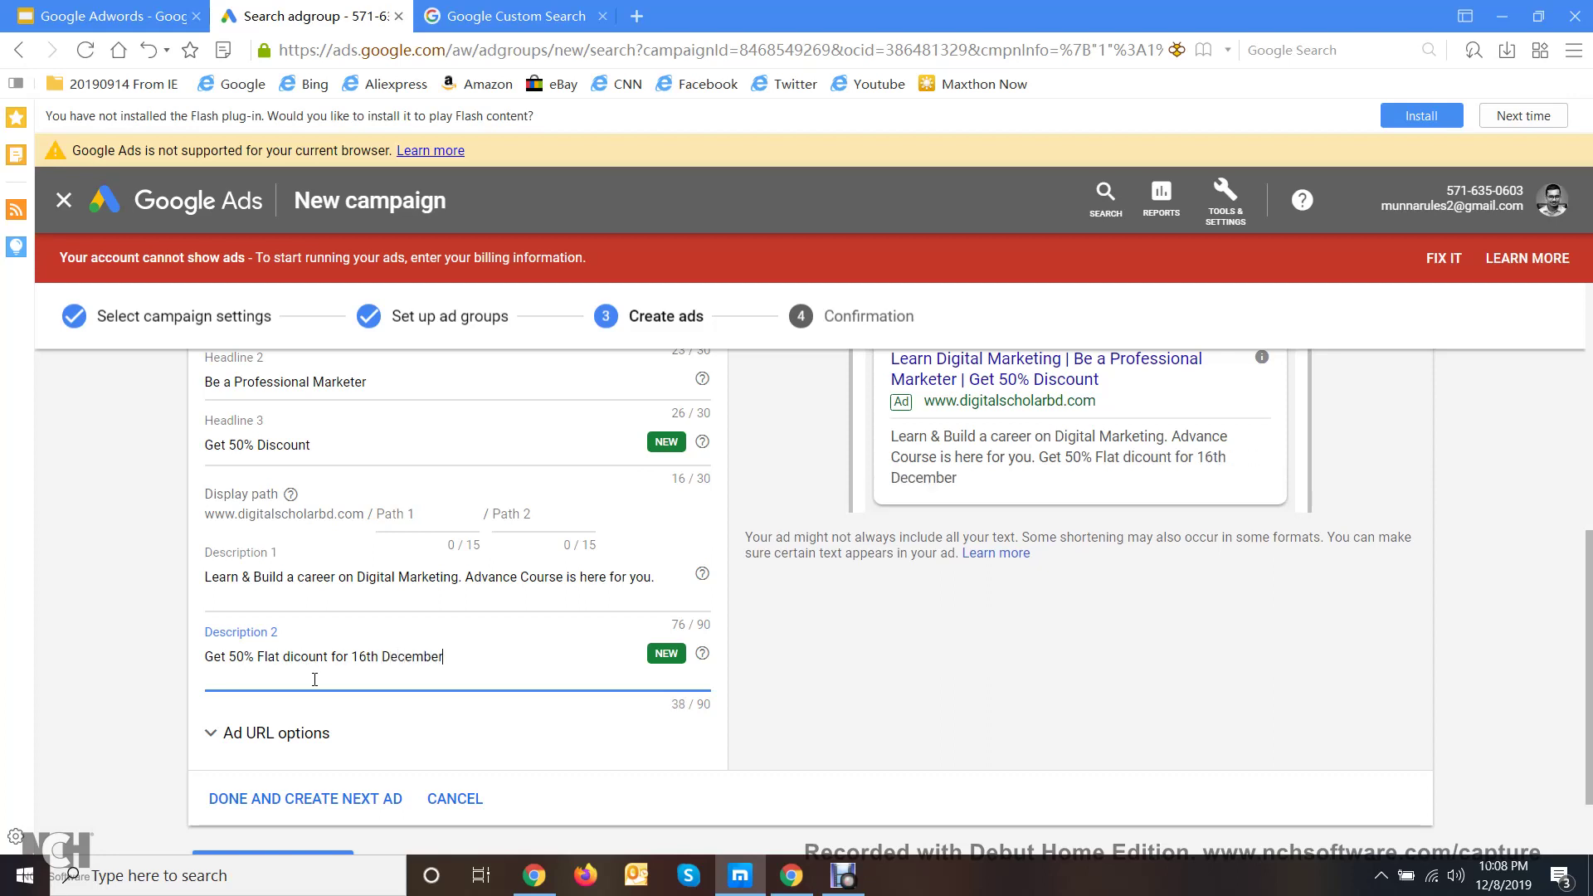
text(.)
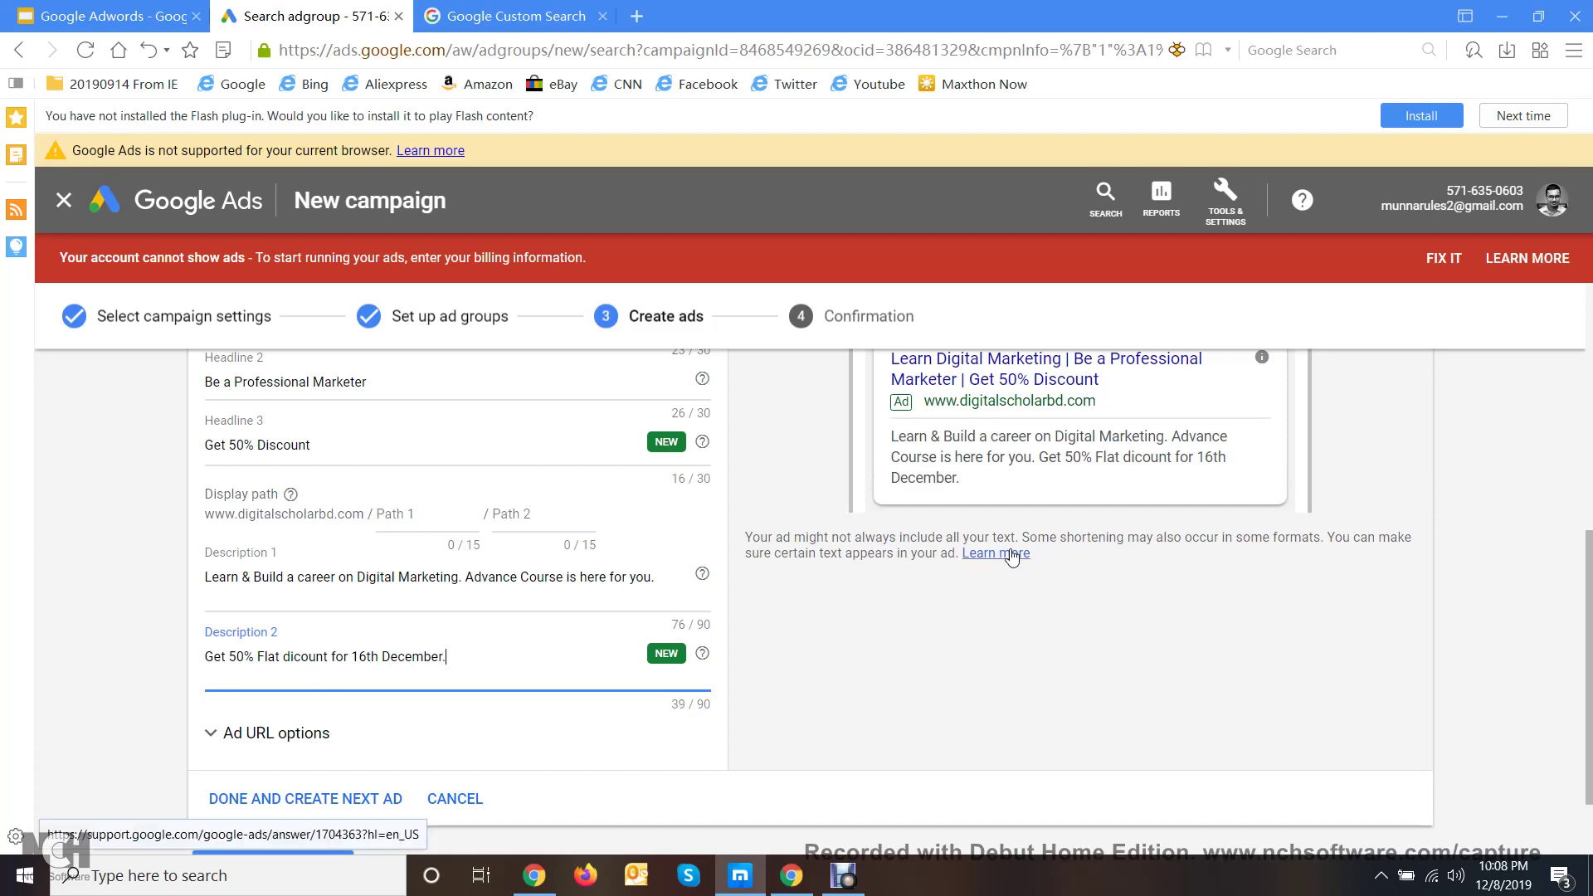
- Check the ad preview, then save the text ad and proceed to the campaign confirmation
scroll(1016, 558, up, 2)
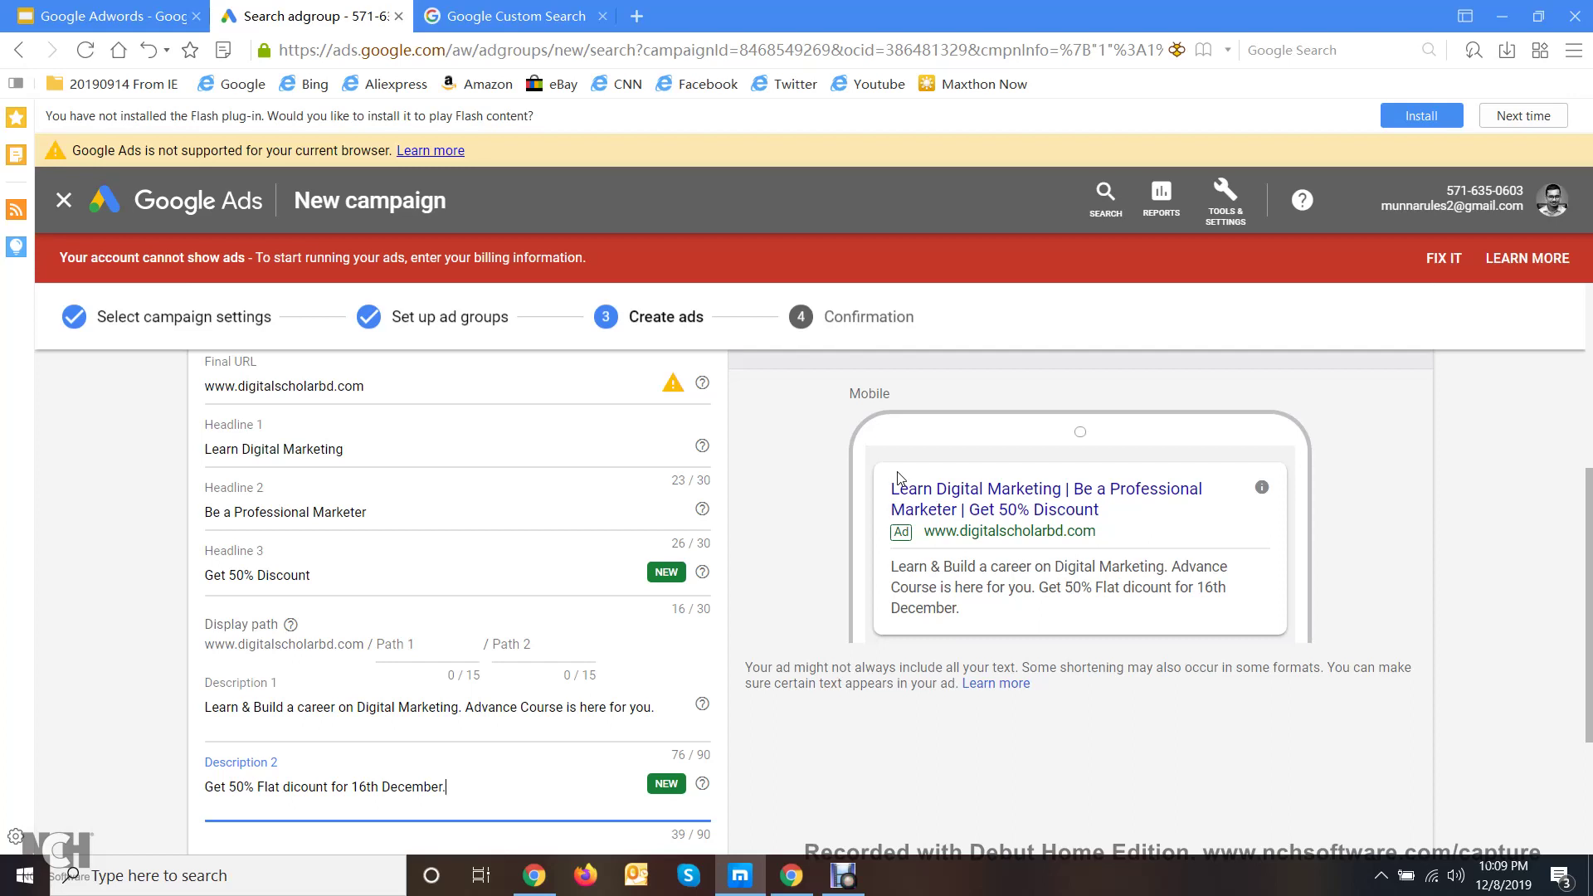
scroll(141, 598, down, 3)
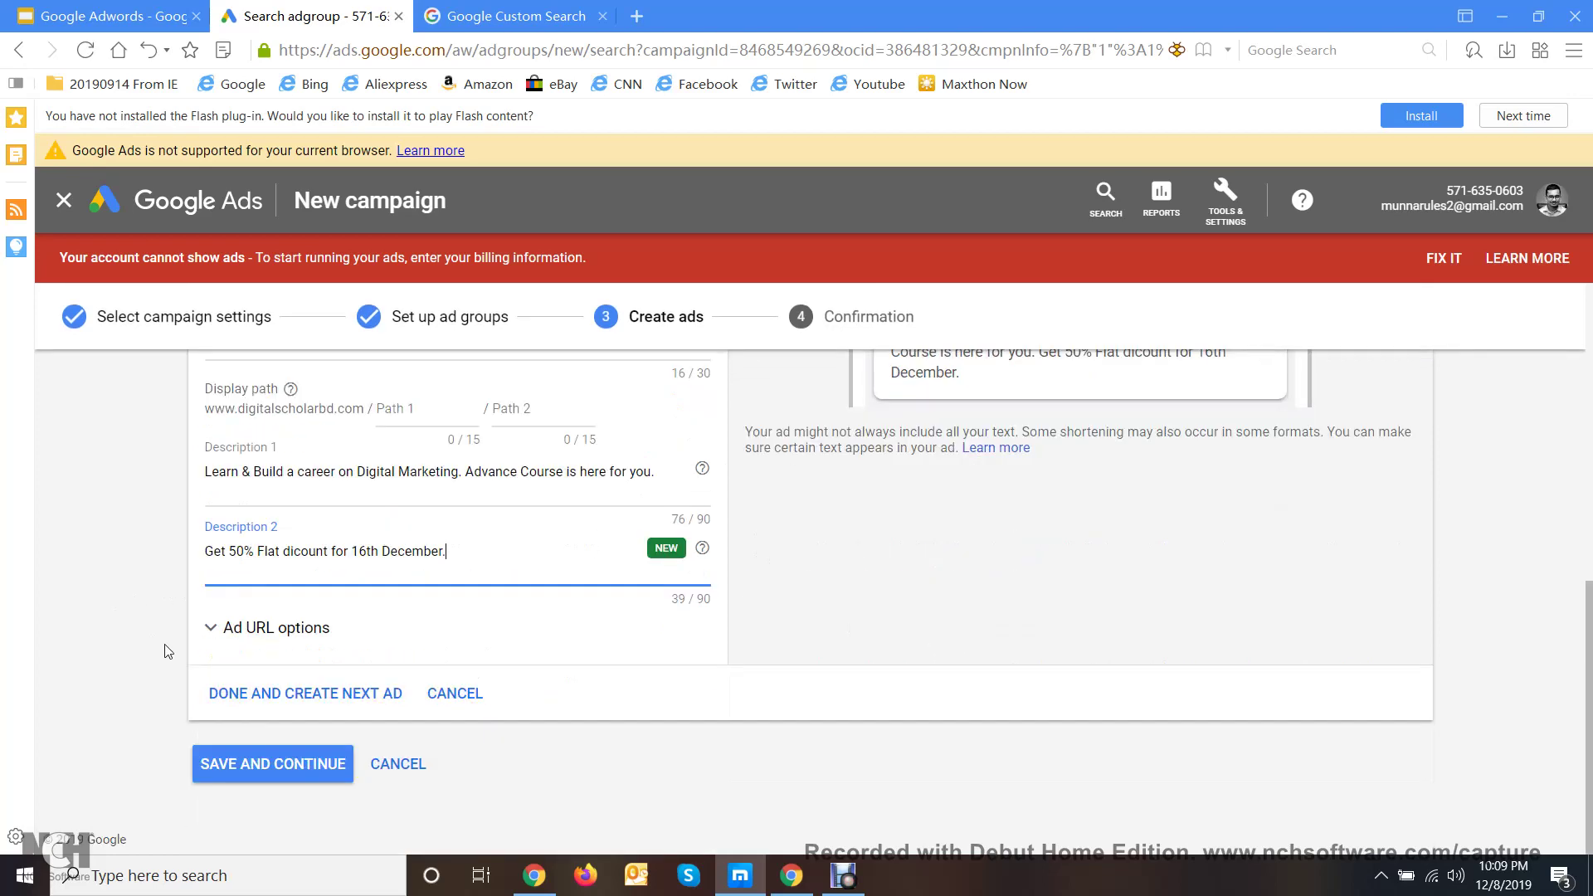
click(207, 759)
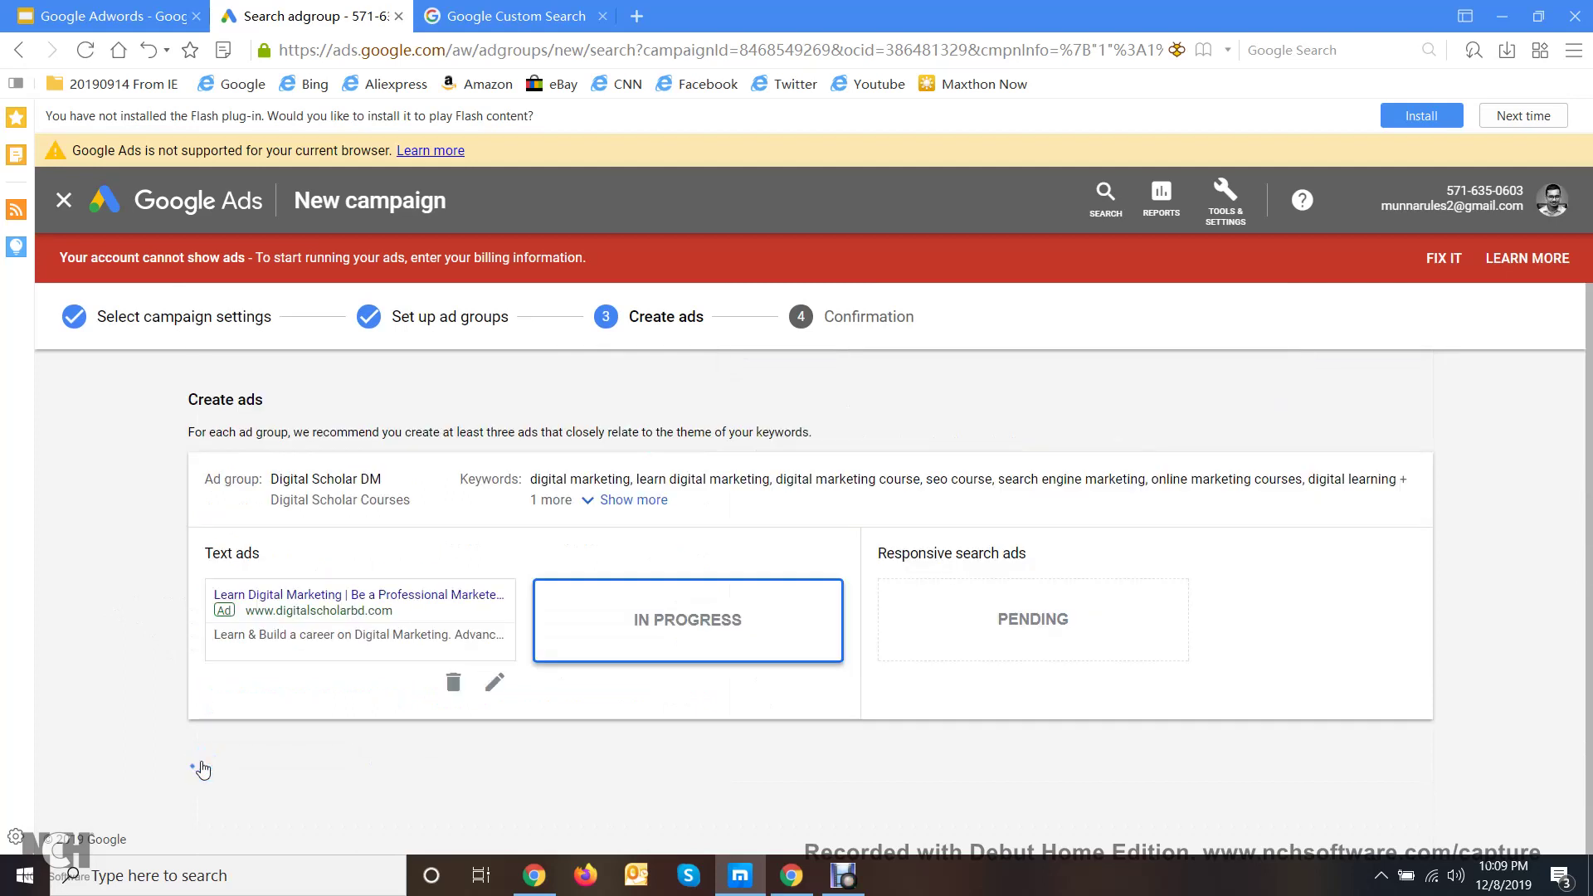
click(204, 762)
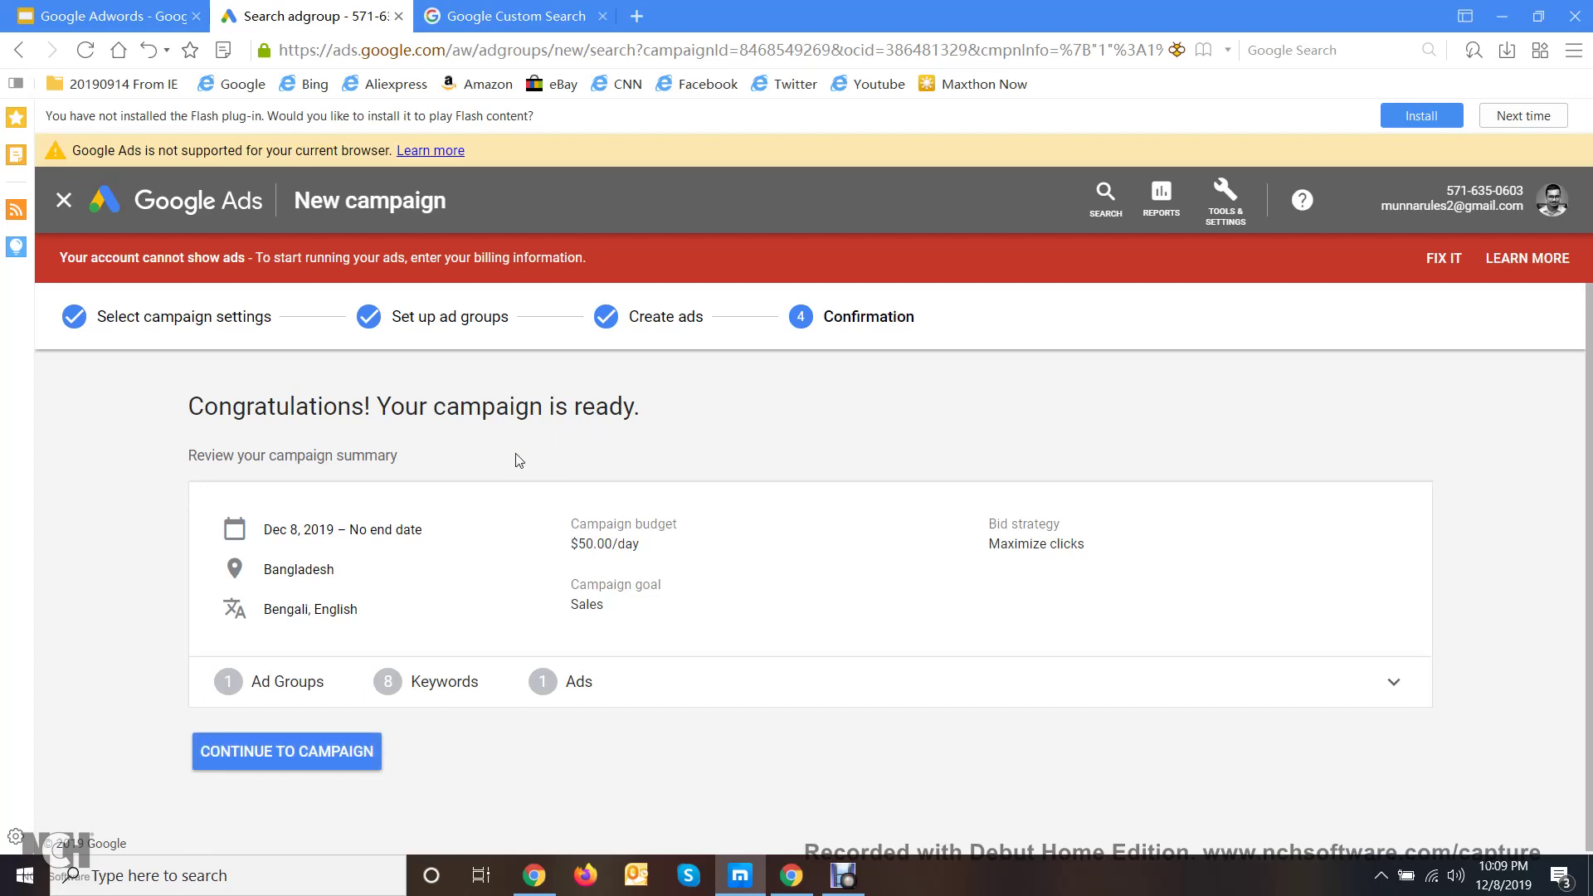
- Continue from the confirmation to the Digital Scholar Courses campaign and start a new ad group in it
click(329, 755)
click(66, 200)
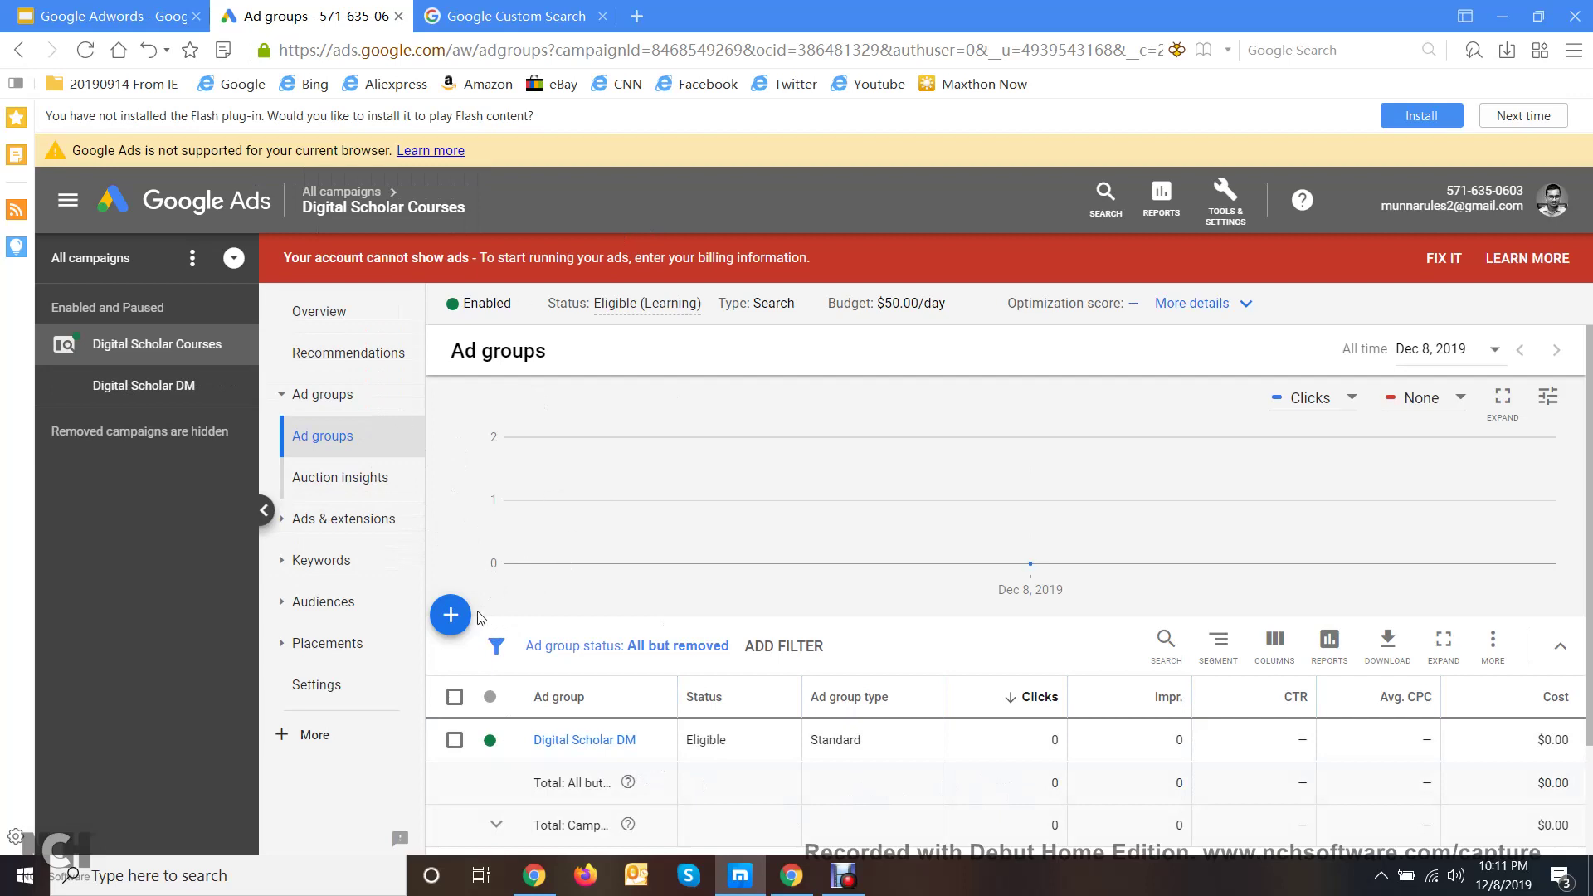
click(450, 621)
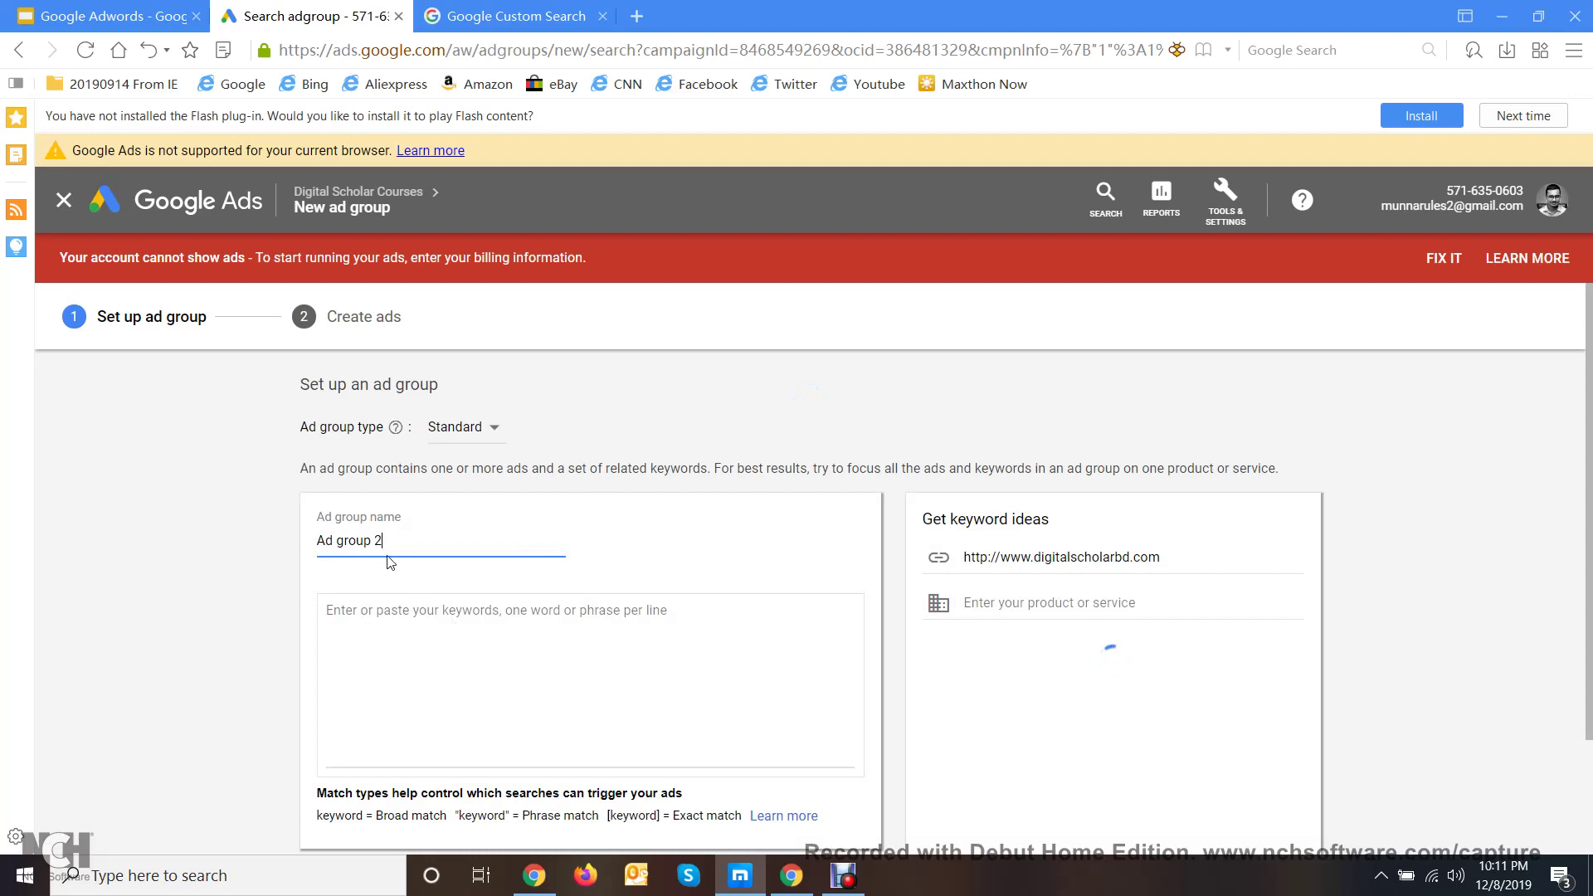
- Discard the unfinished new ad group and return to the campaign's ad groups list
click(64, 200)
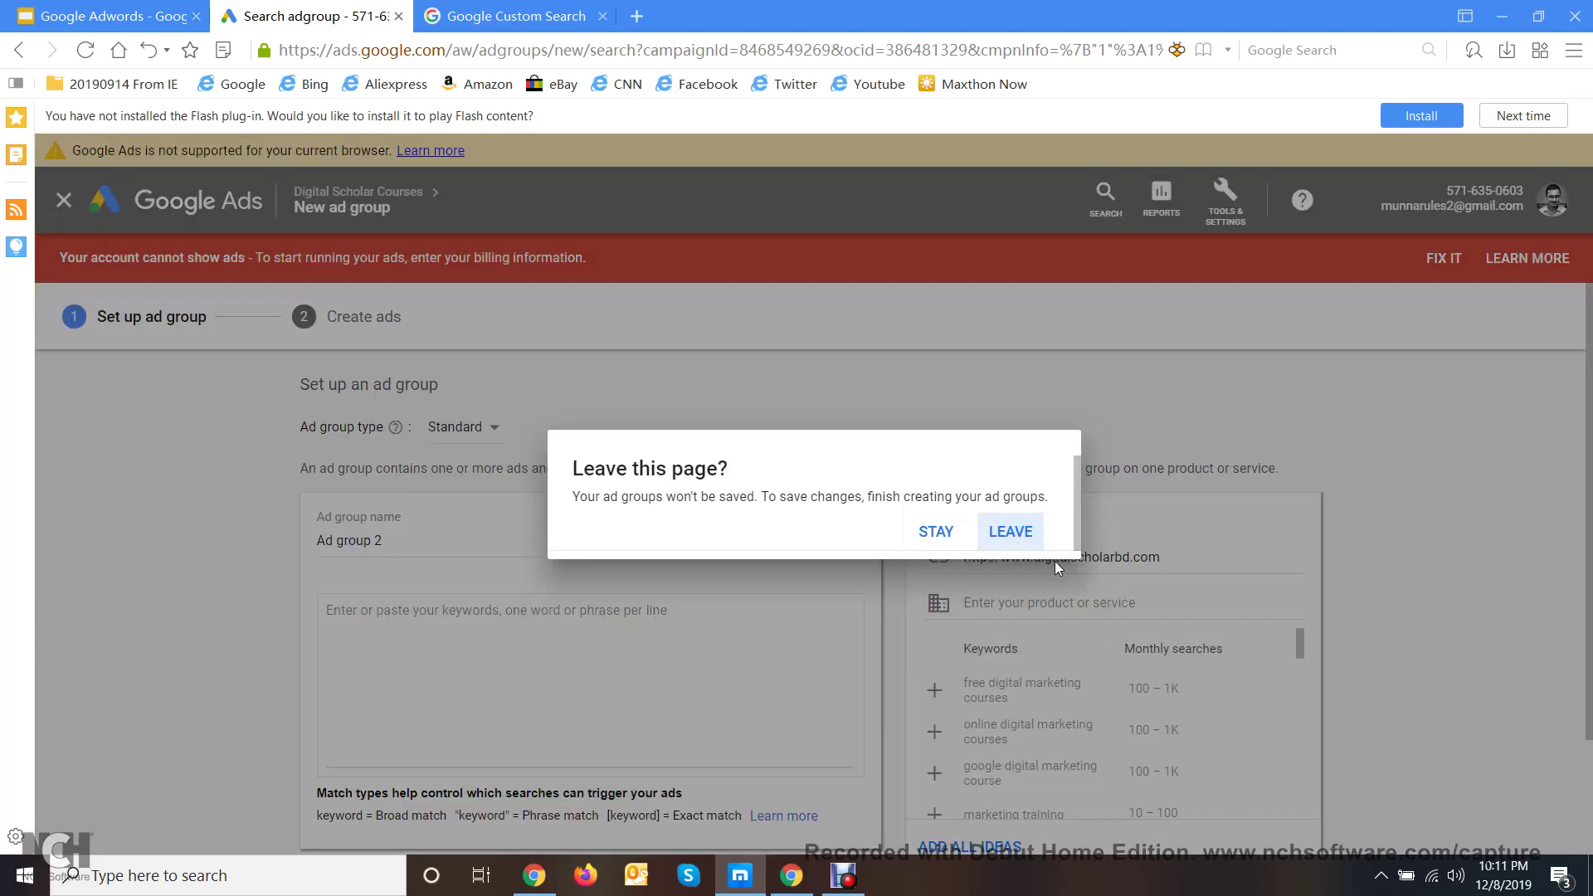
click(1008, 540)
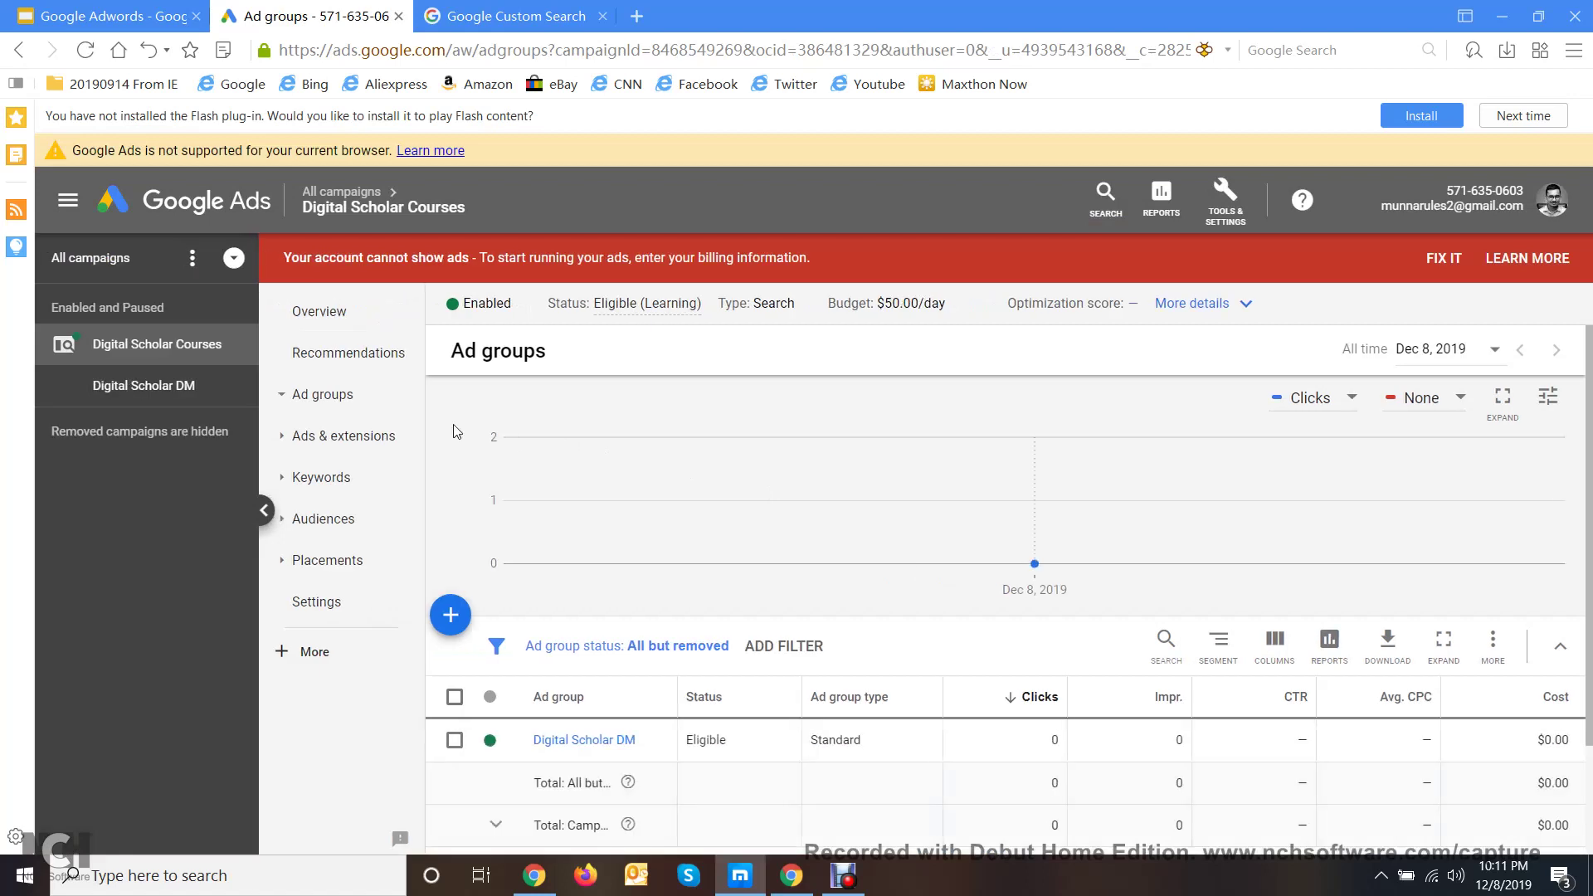
click(234, 259)
click(306, 273)
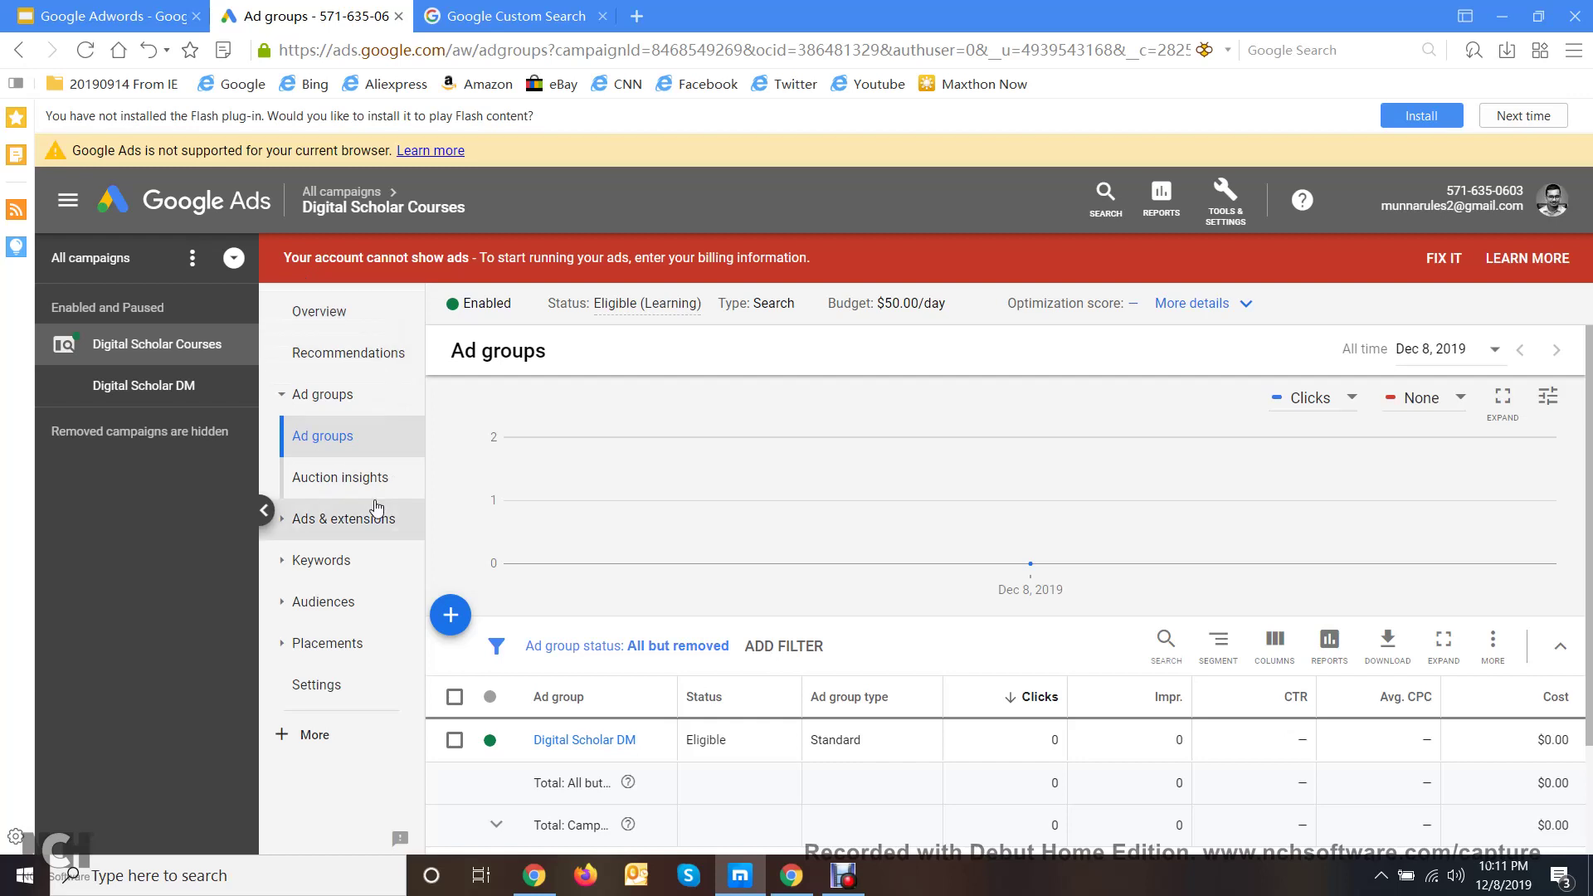
- Examine the Digital Scholar Courses campaign overview, including its performance chart, keywords, ads and targeted locations
click(331, 318)
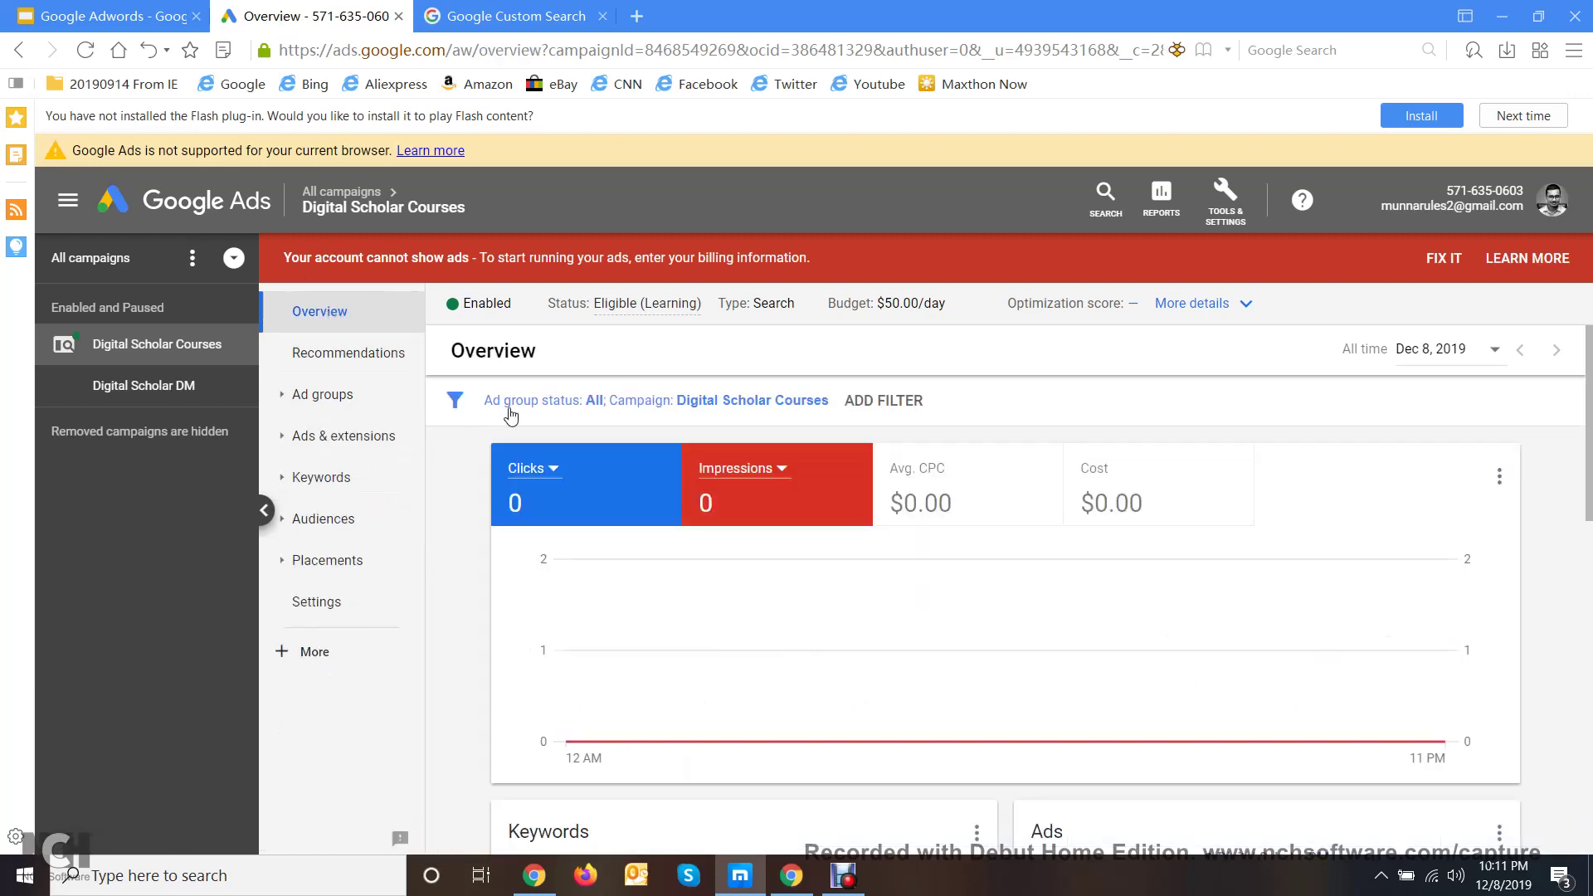
scroll(571, 456, down, 5)
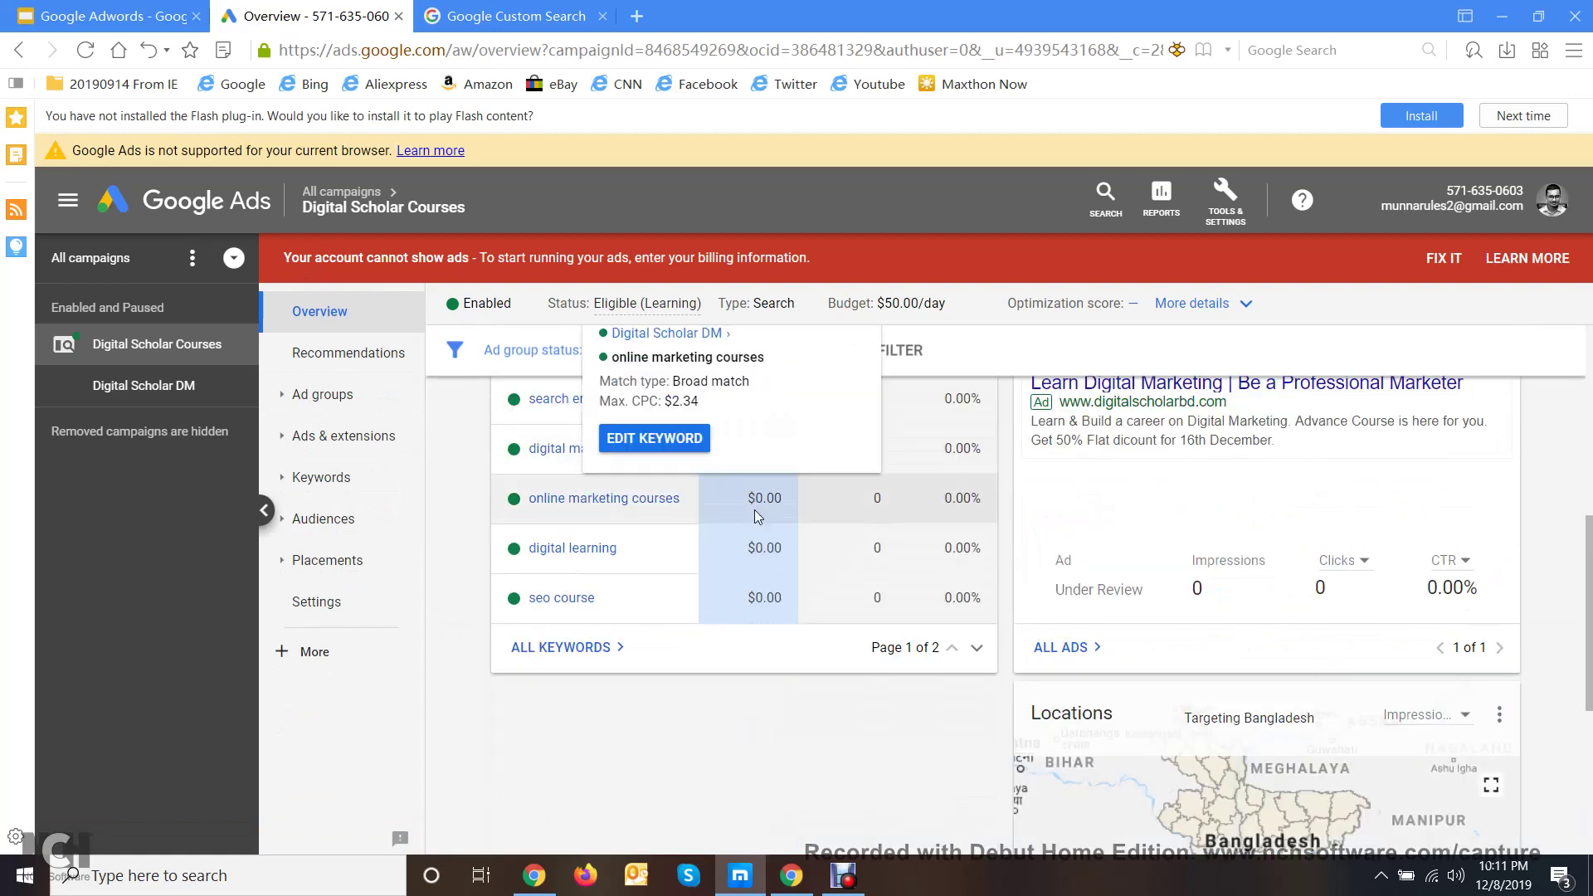
scroll(830, 539, up, 5)
scroll(1079, 598, down, 8)
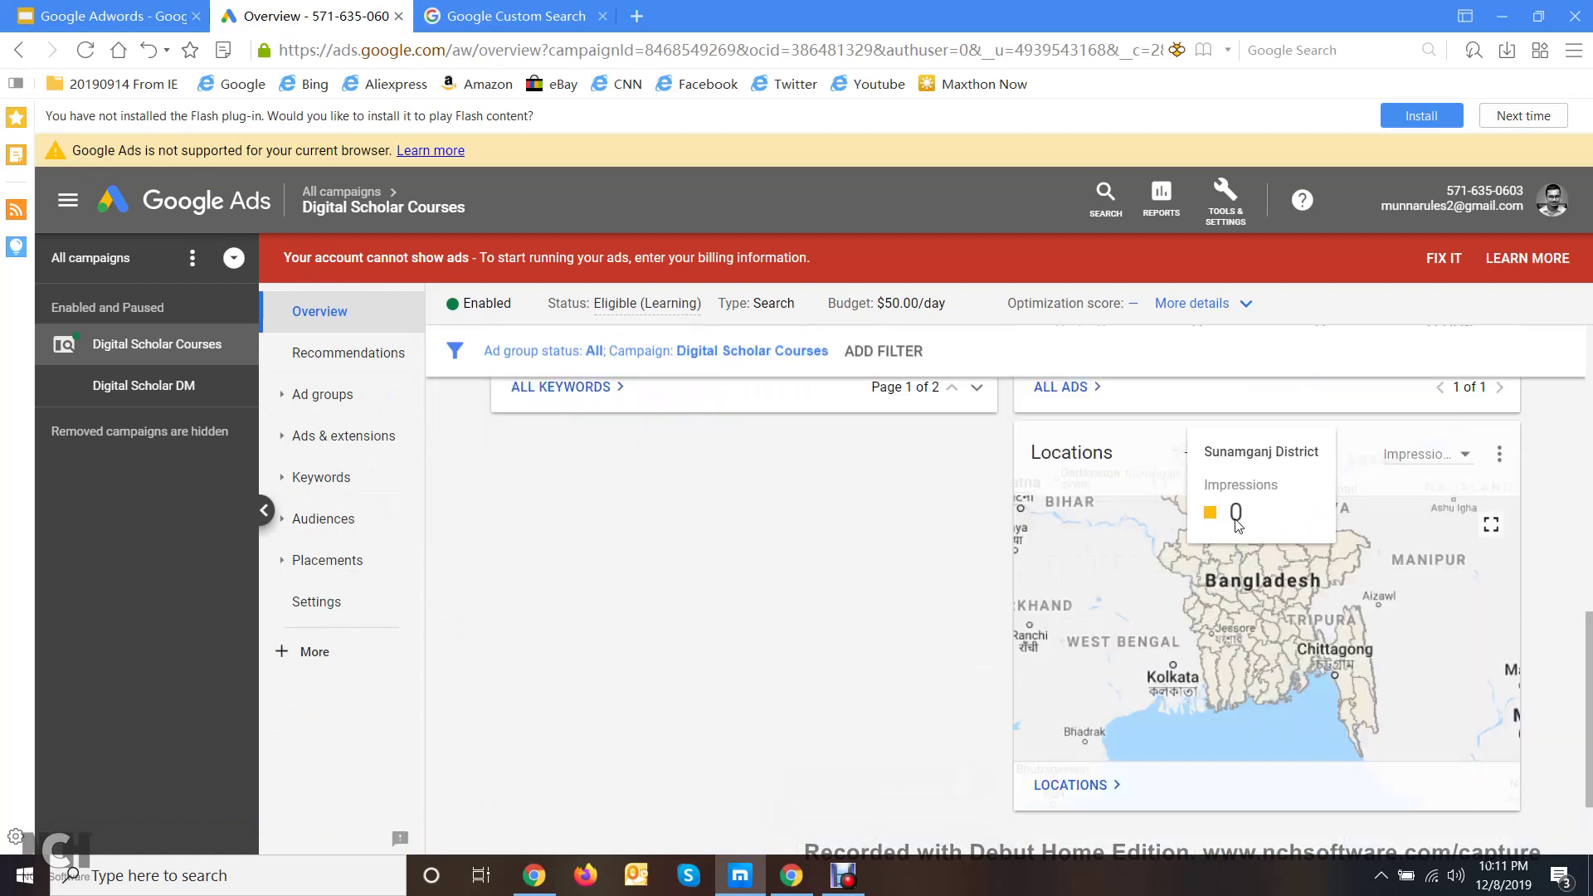
scroll(1218, 613, up, 6)
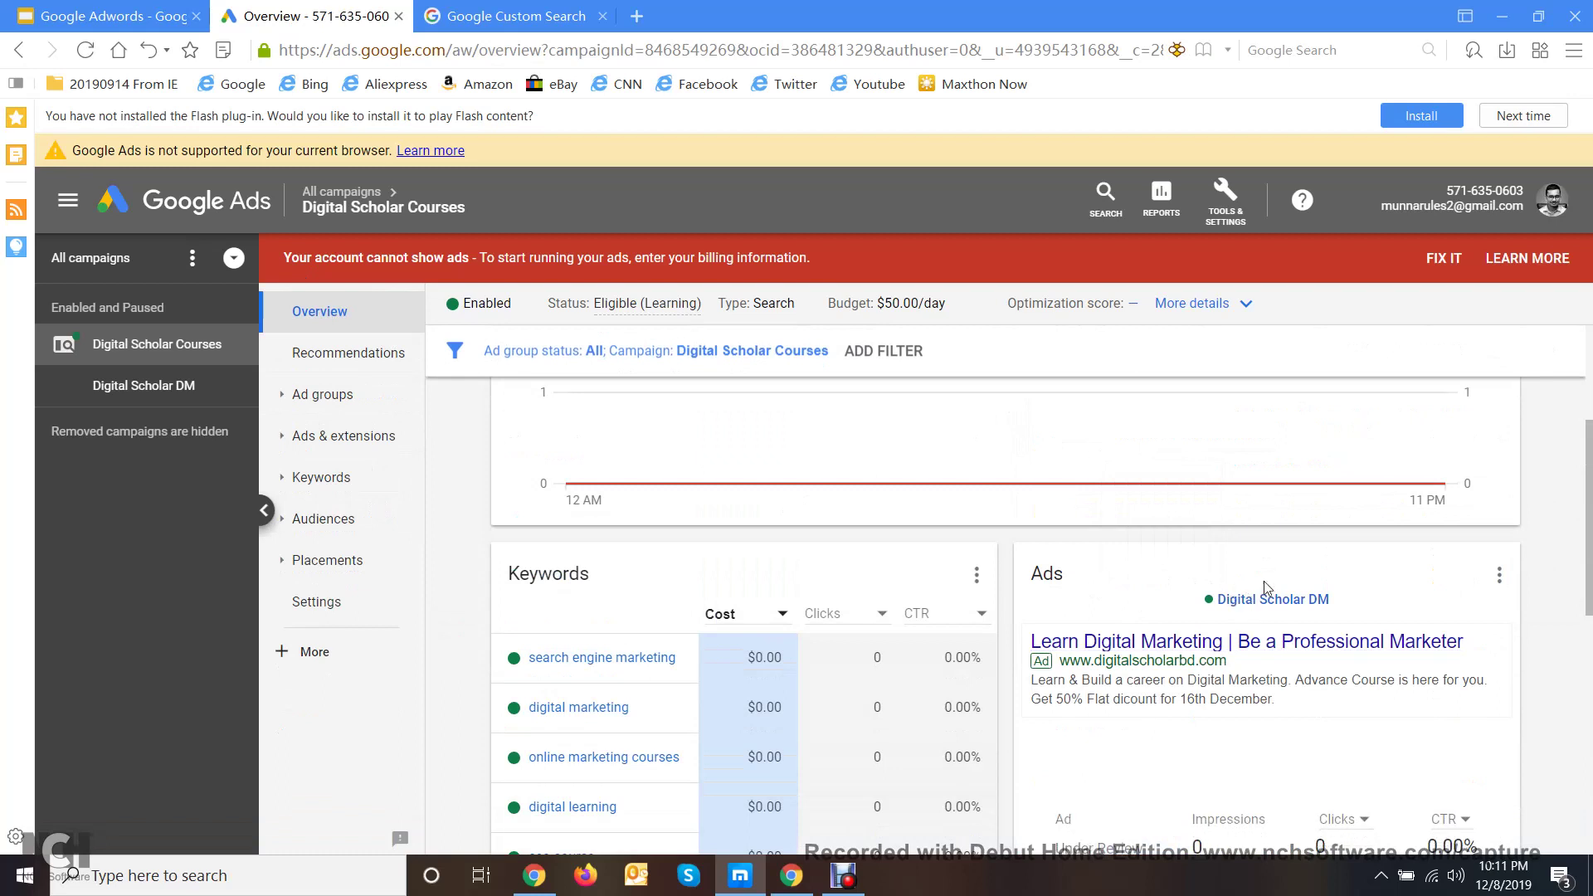
scroll(1290, 593, up, 3)
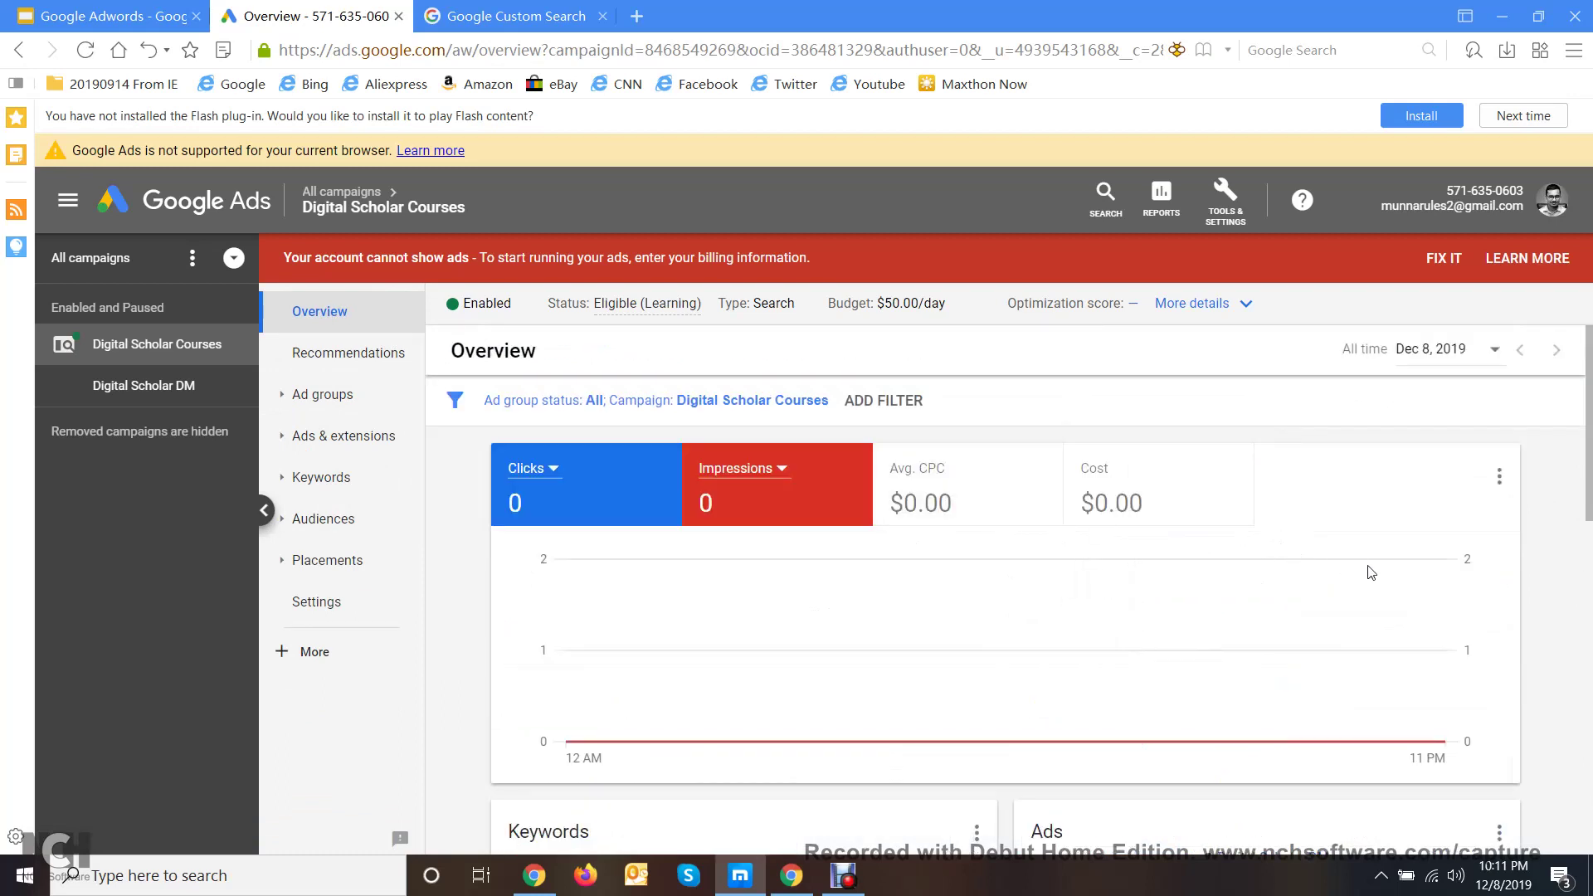
scroll(1472, 640, down, 7)
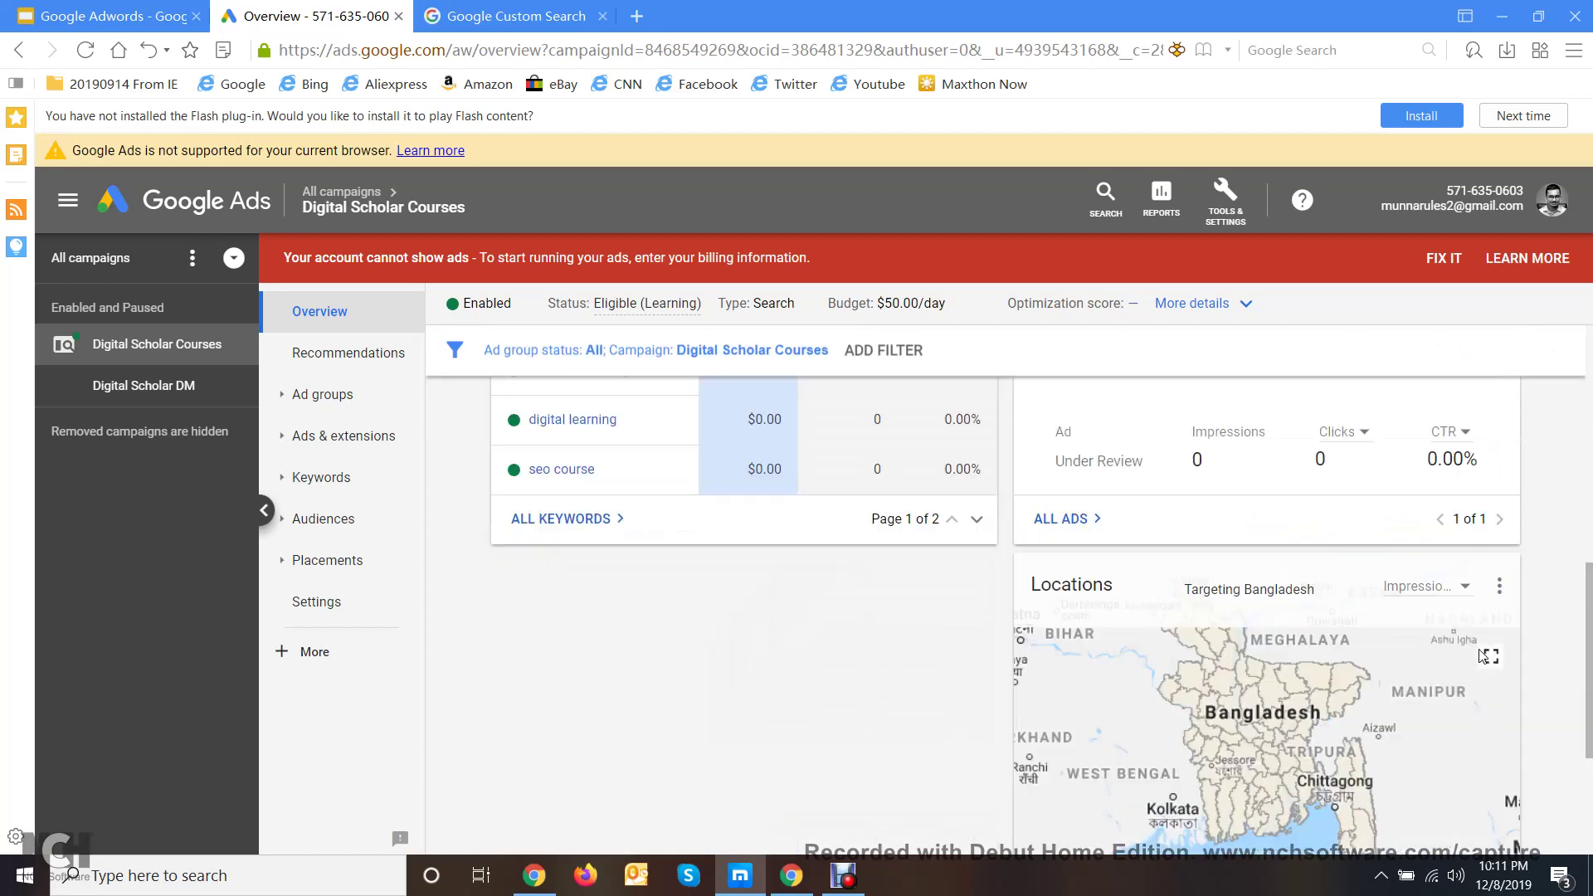
scroll(1102, 582, up, 2)
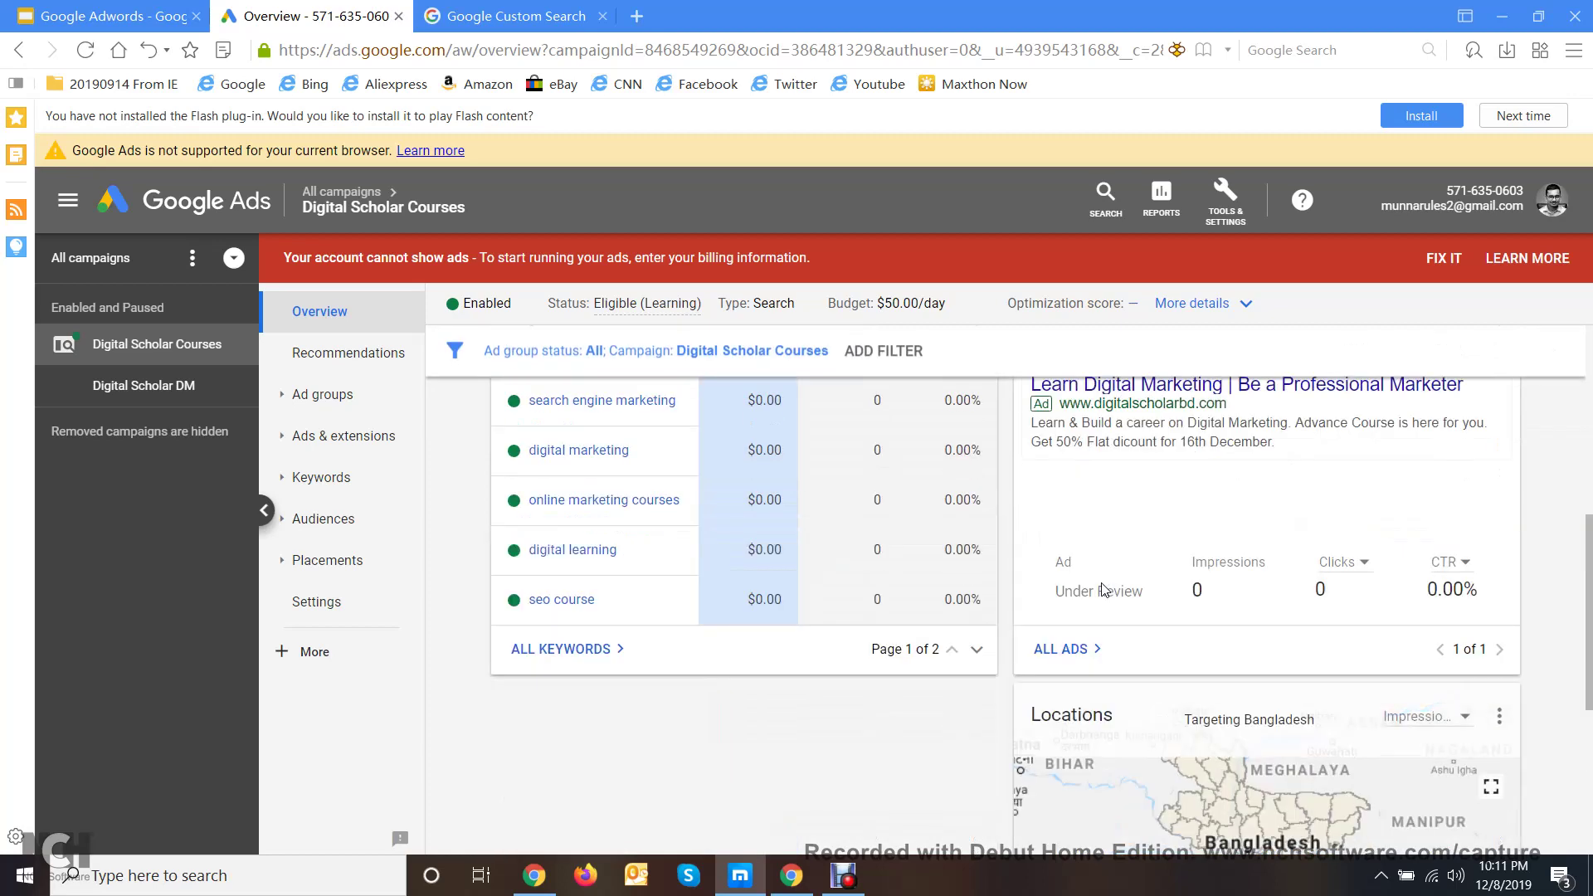
scroll(813, 572, up, 3)
scroll(535, 608, up, 3)
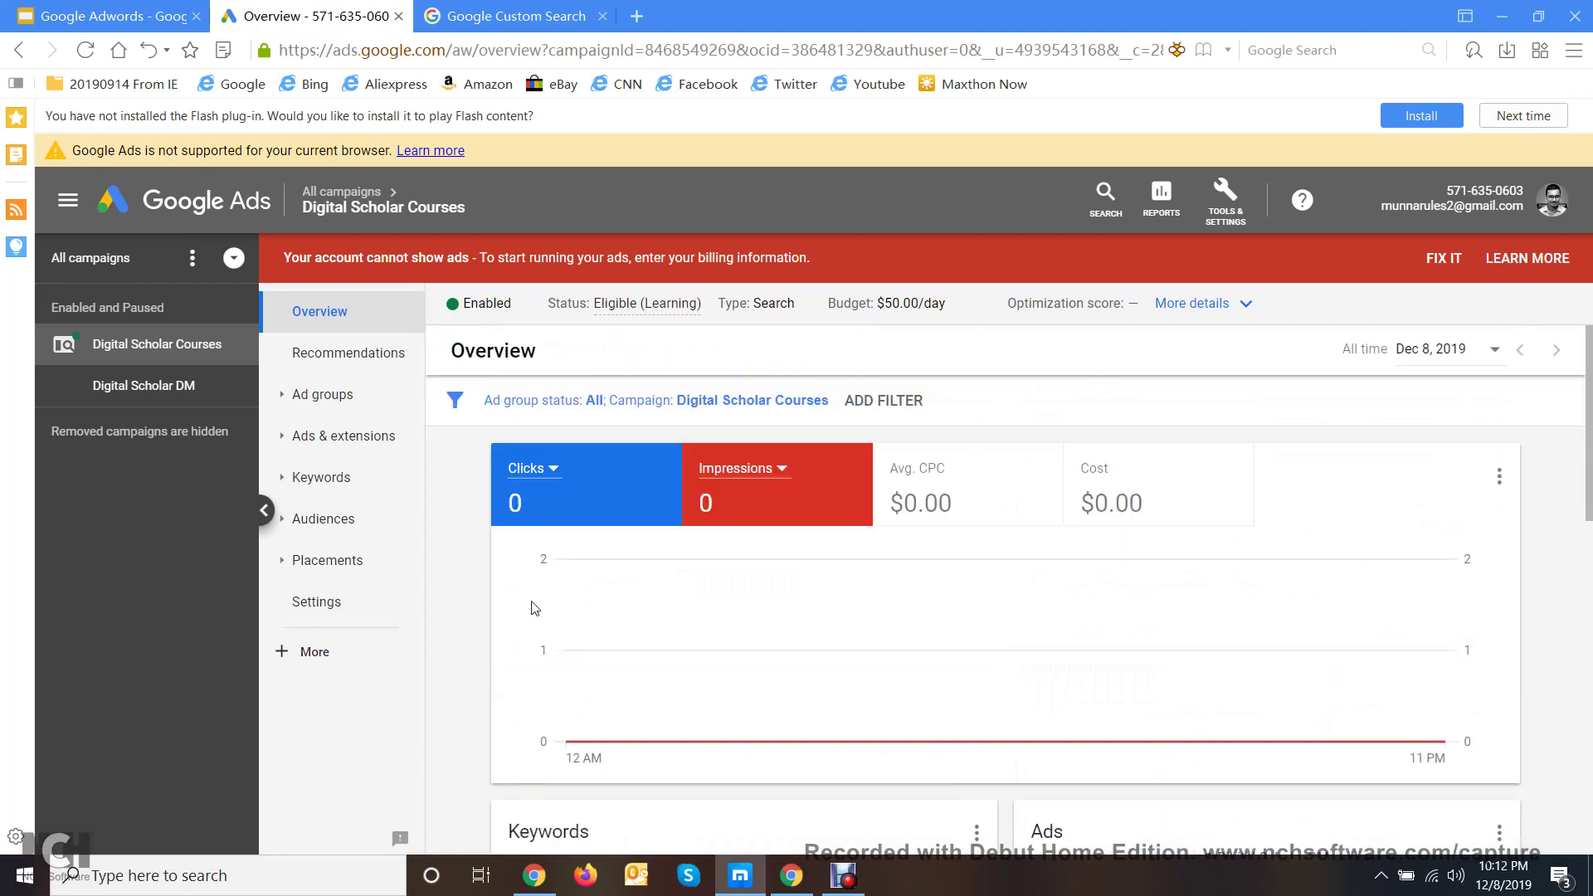
- Permanently remove the Digital Scholar DM ad group from the Digital Scholar Courses campaign
click(354, 366)
click(343, 402)
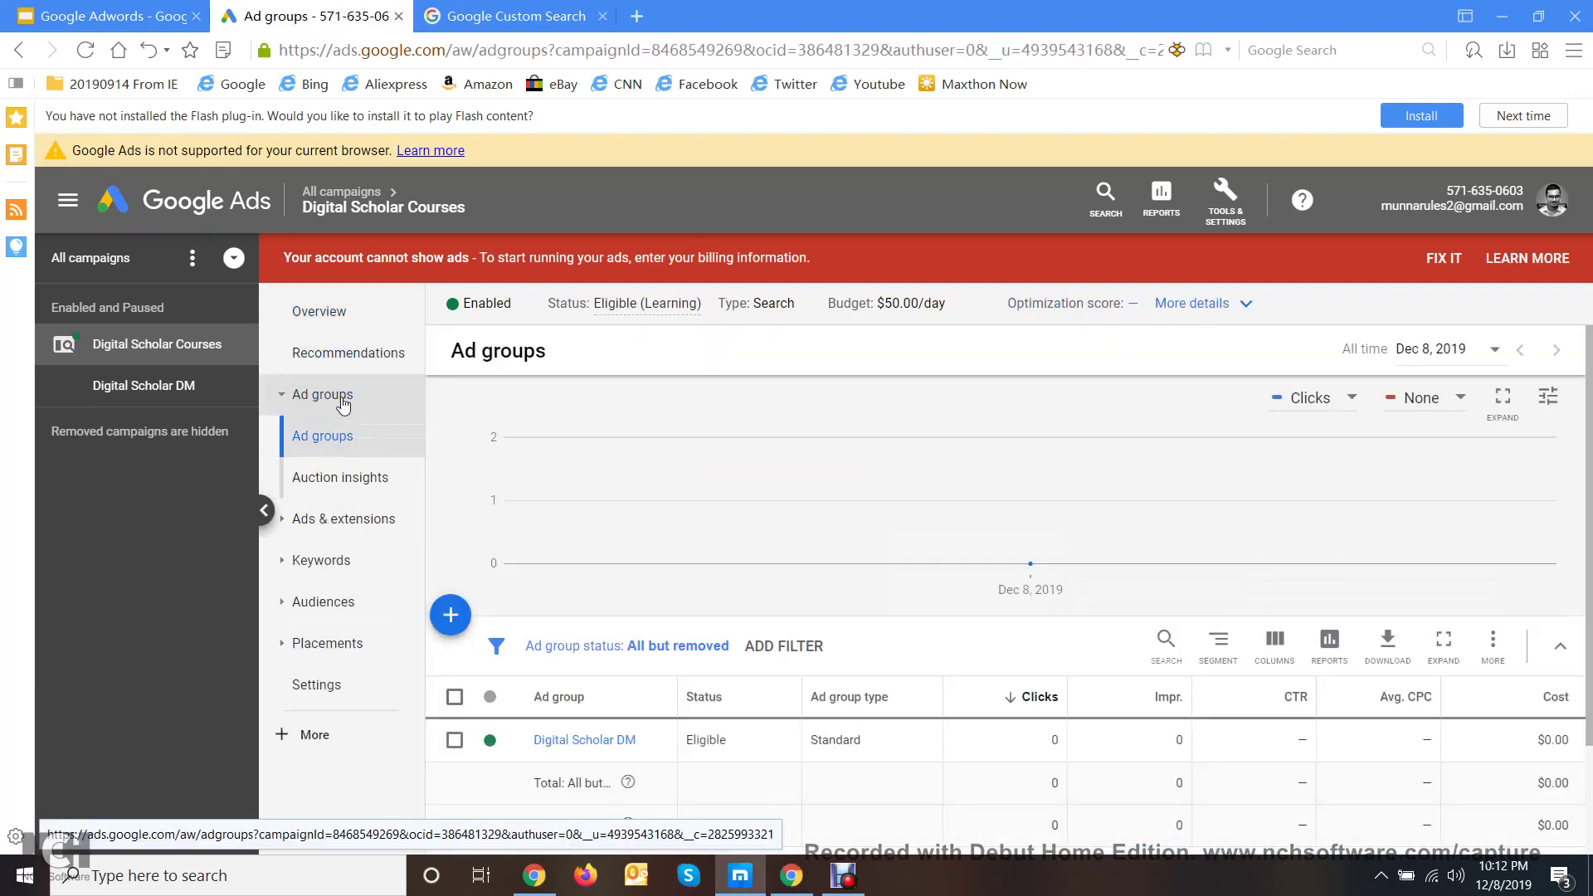
click(455, 741)
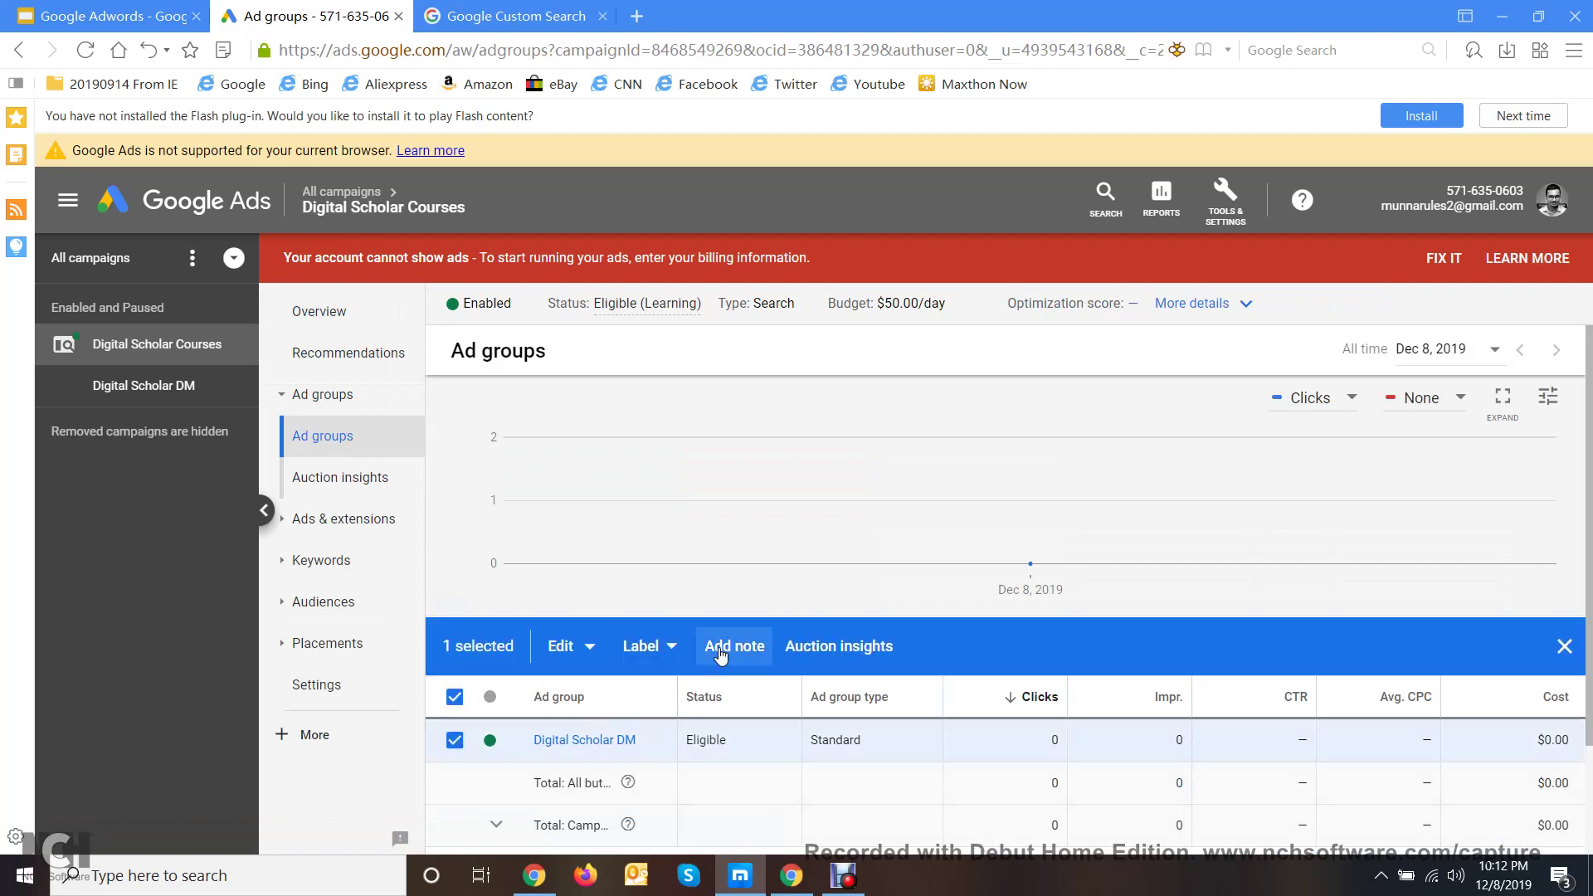
click(589, 650)
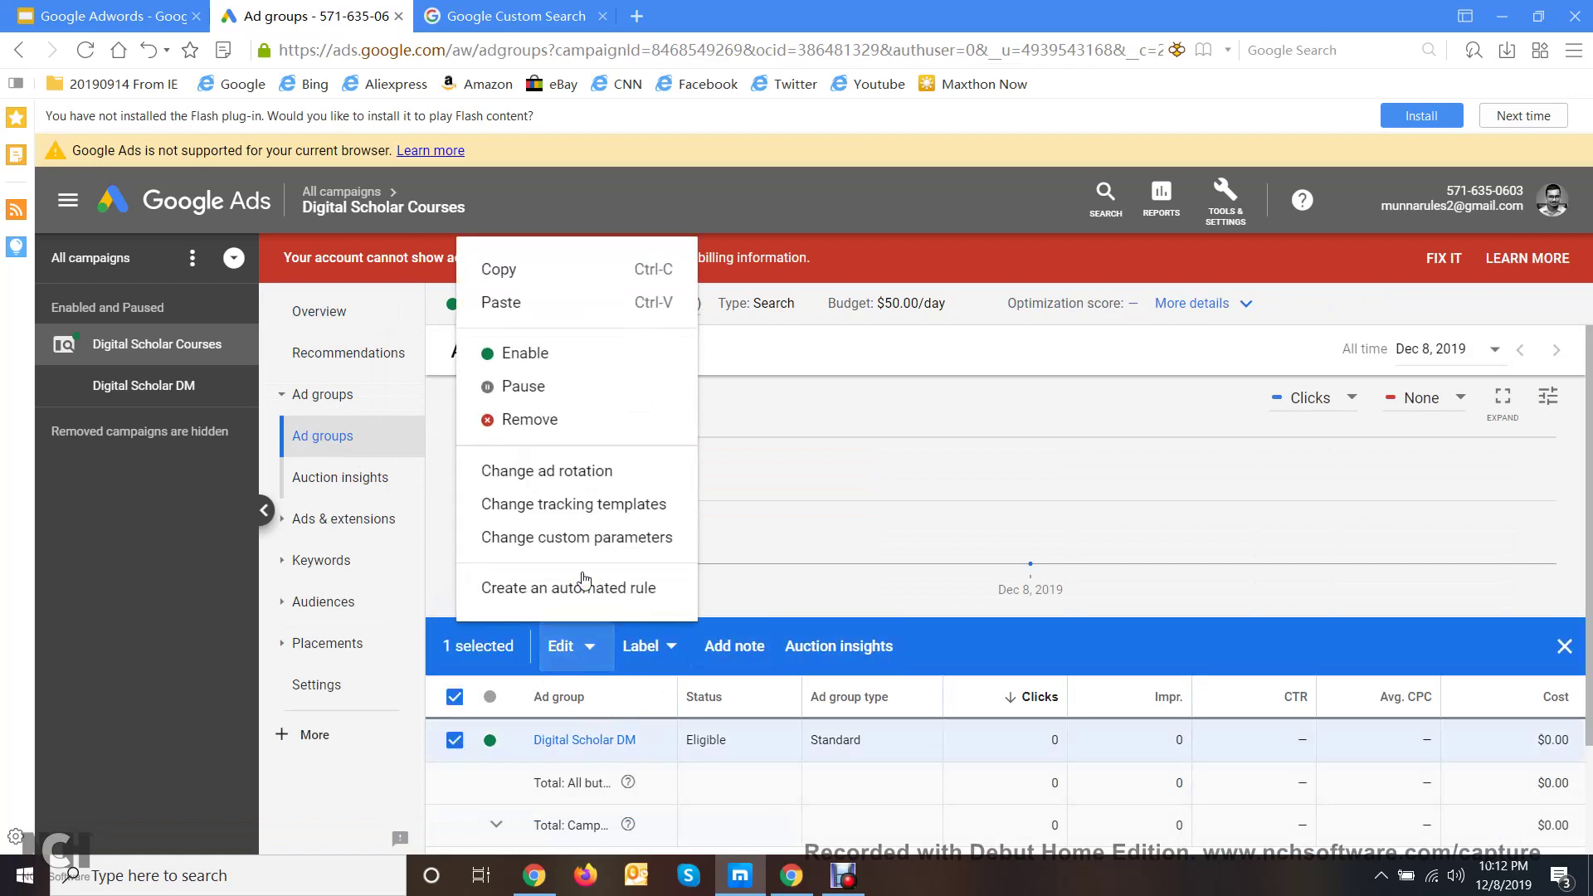
click(550, 423)
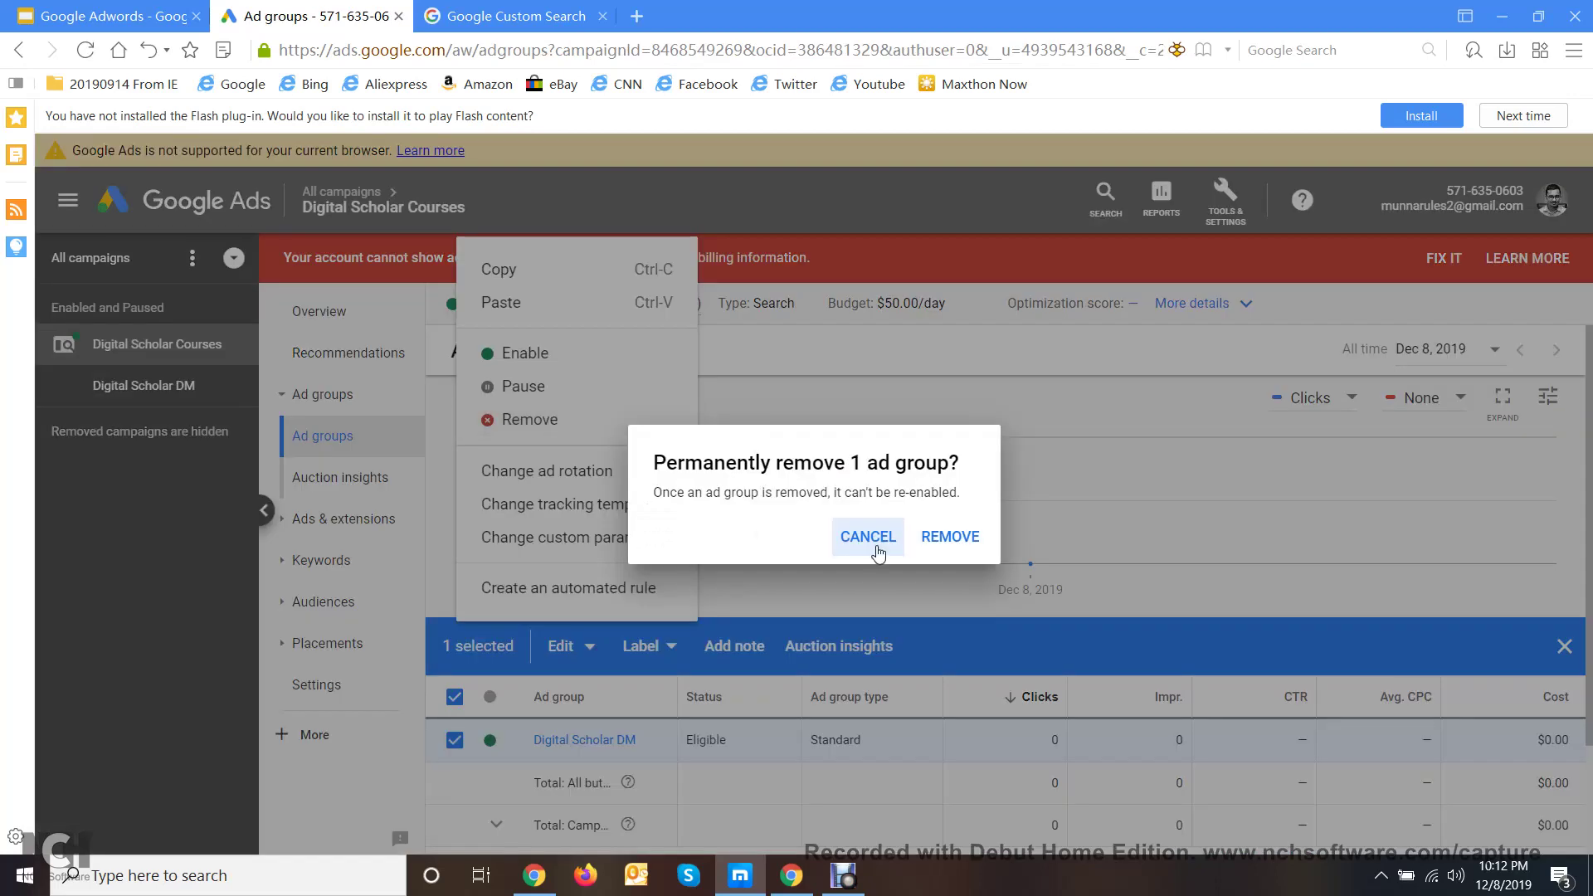
click(950, 536)
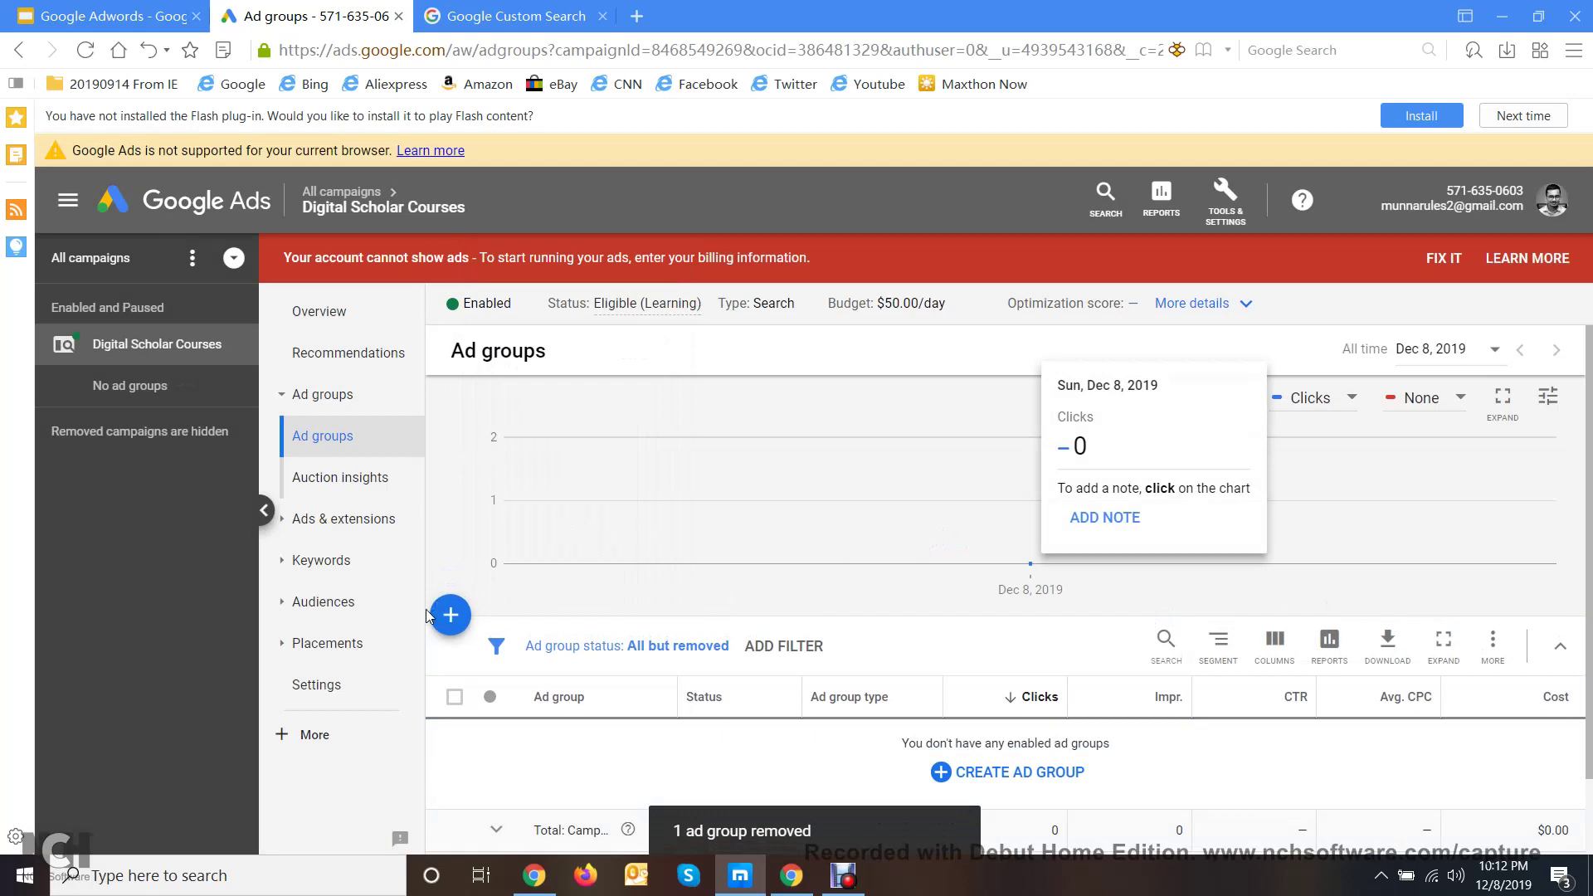
click(463, 613)
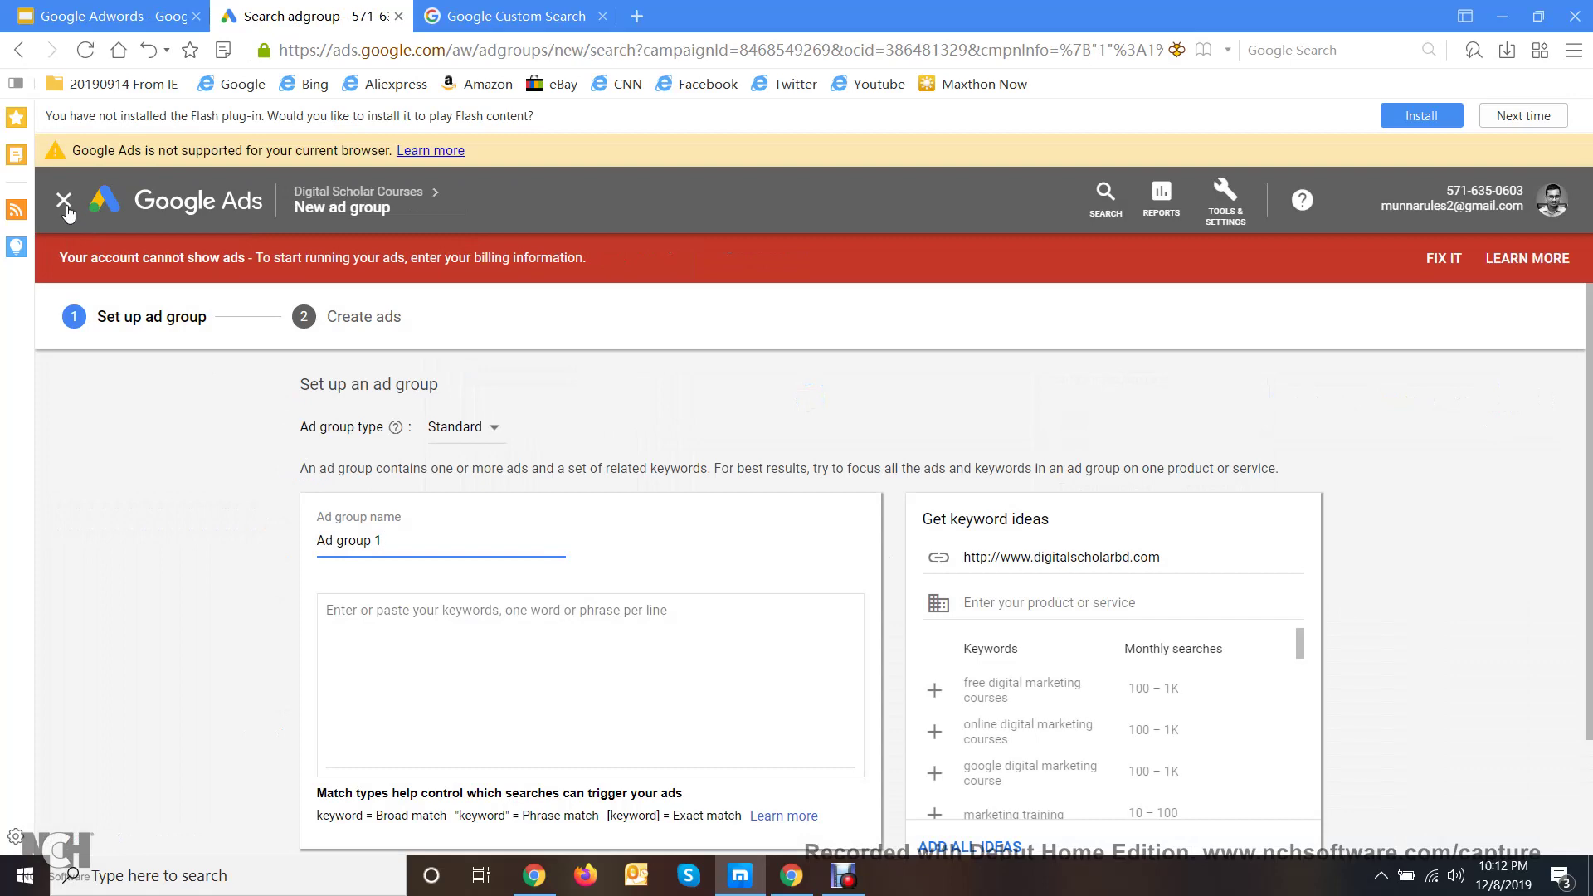
click(66, 209)
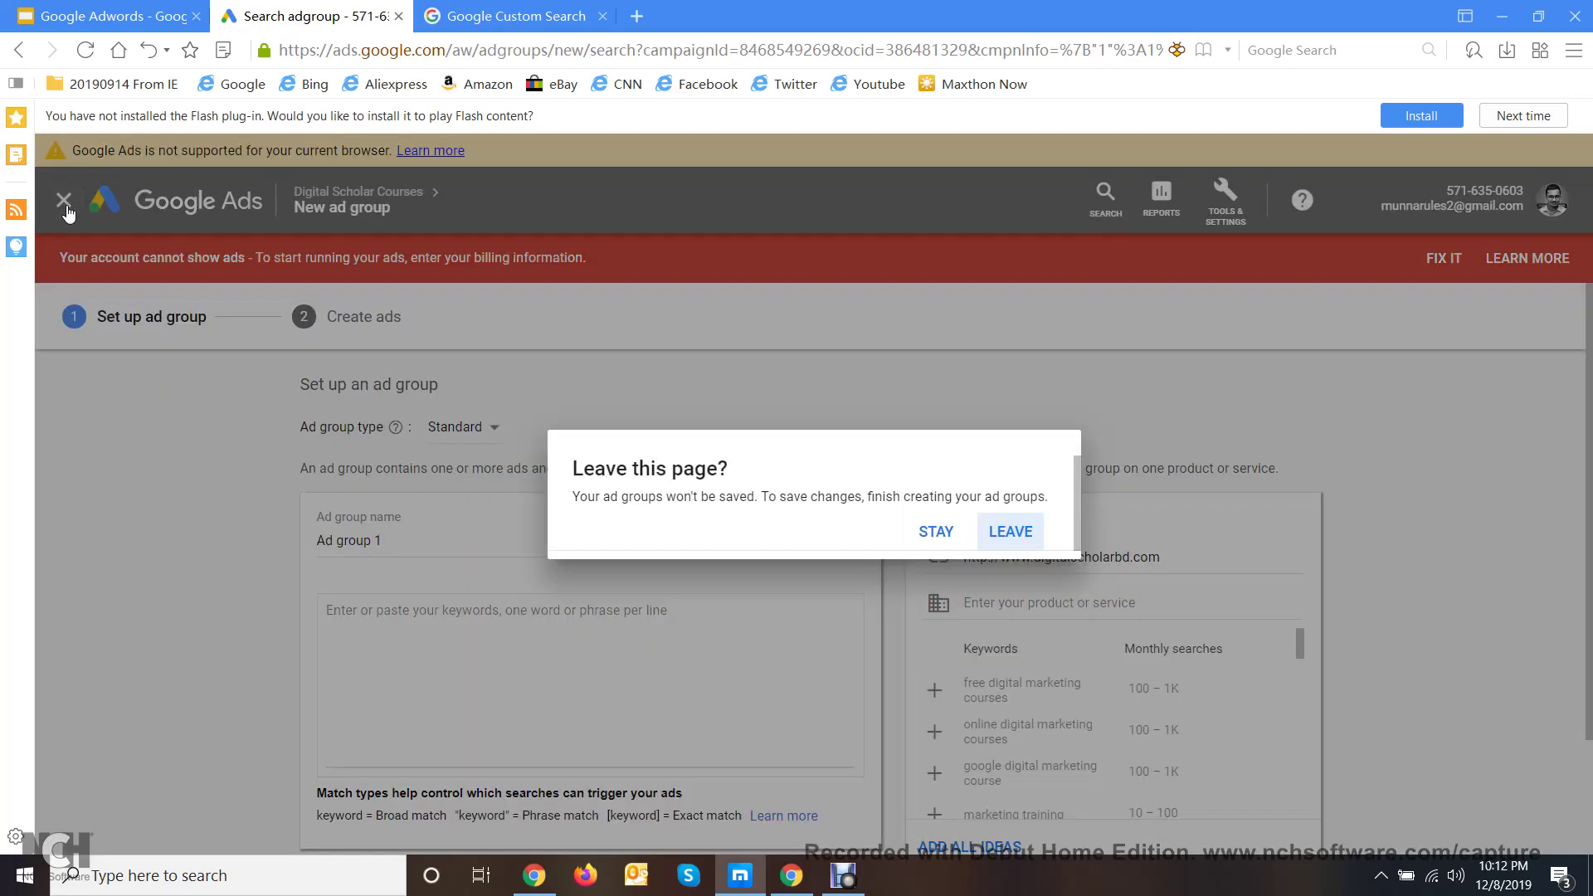
click(1007, 536)
- Check the Digital Scholar Courses overview's performance chart and locations map
click(320, 311)
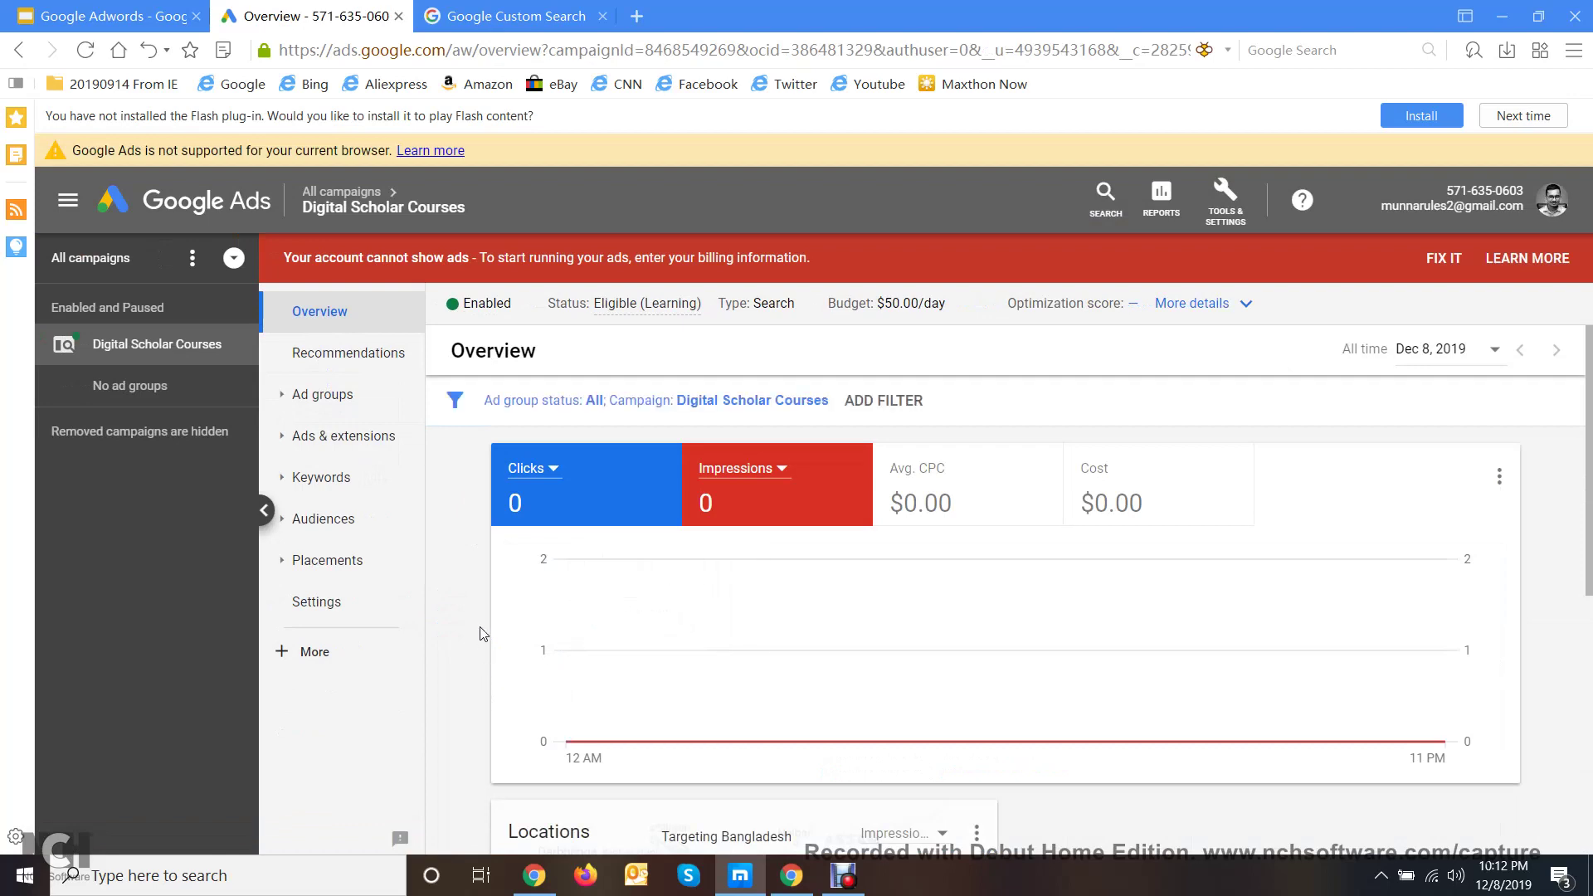
scroll(481, 629, down, 5)
scroll(481, 627, up, 5)
scroll(481, 628, down, 3)
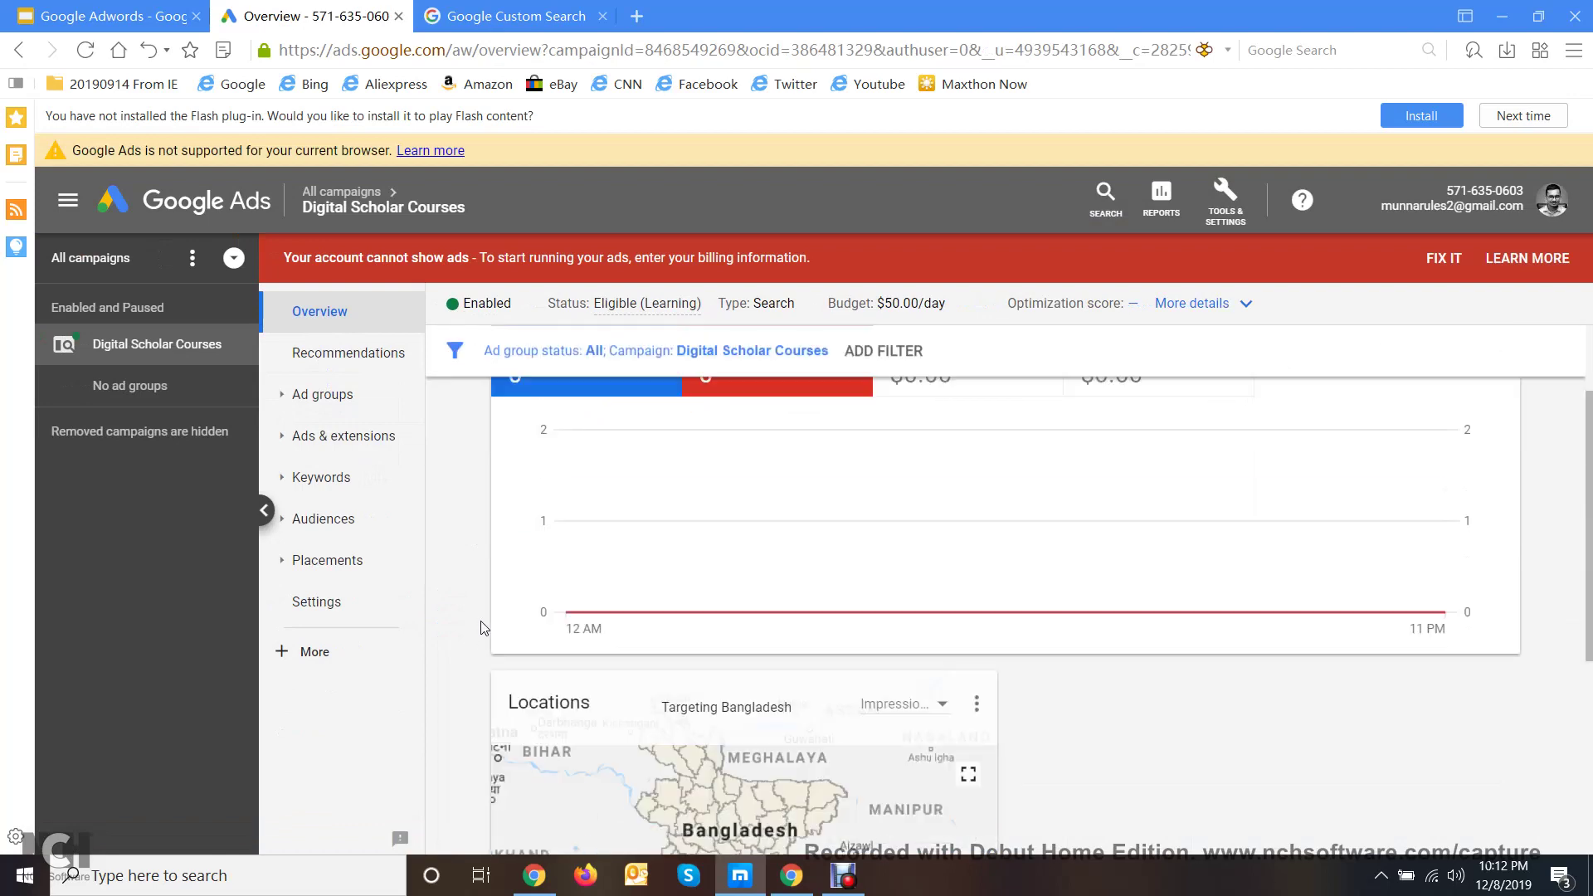
scroll(481, 635, up, 3)
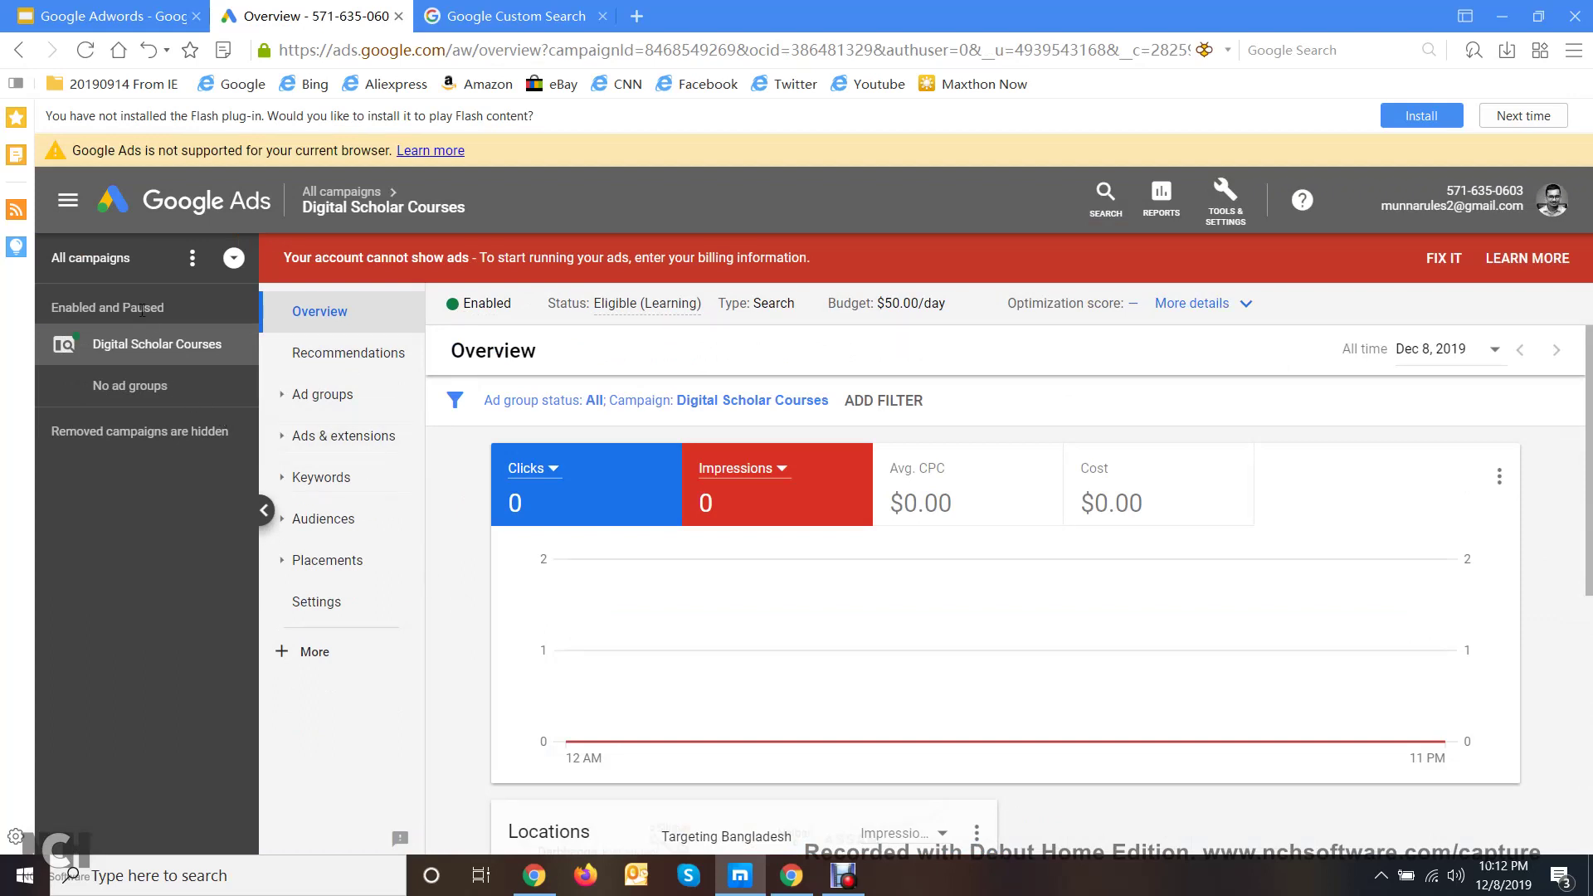
- Start a new campaign at the all-campaigns level with Sales as the goal and Display as the campaign type
click(68, 256)
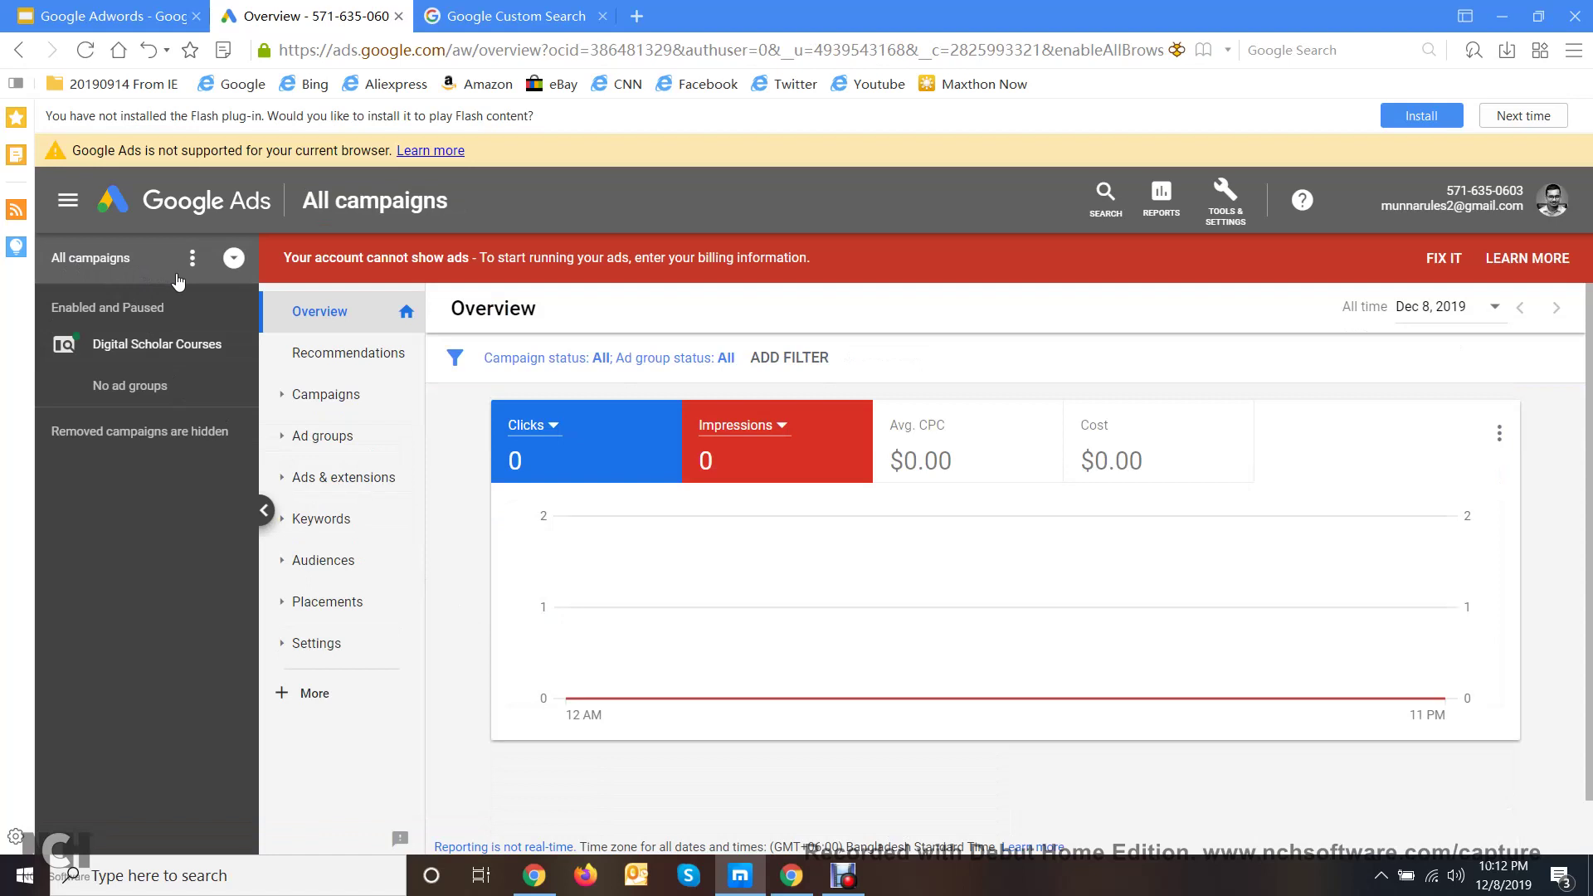
click(335, 414)
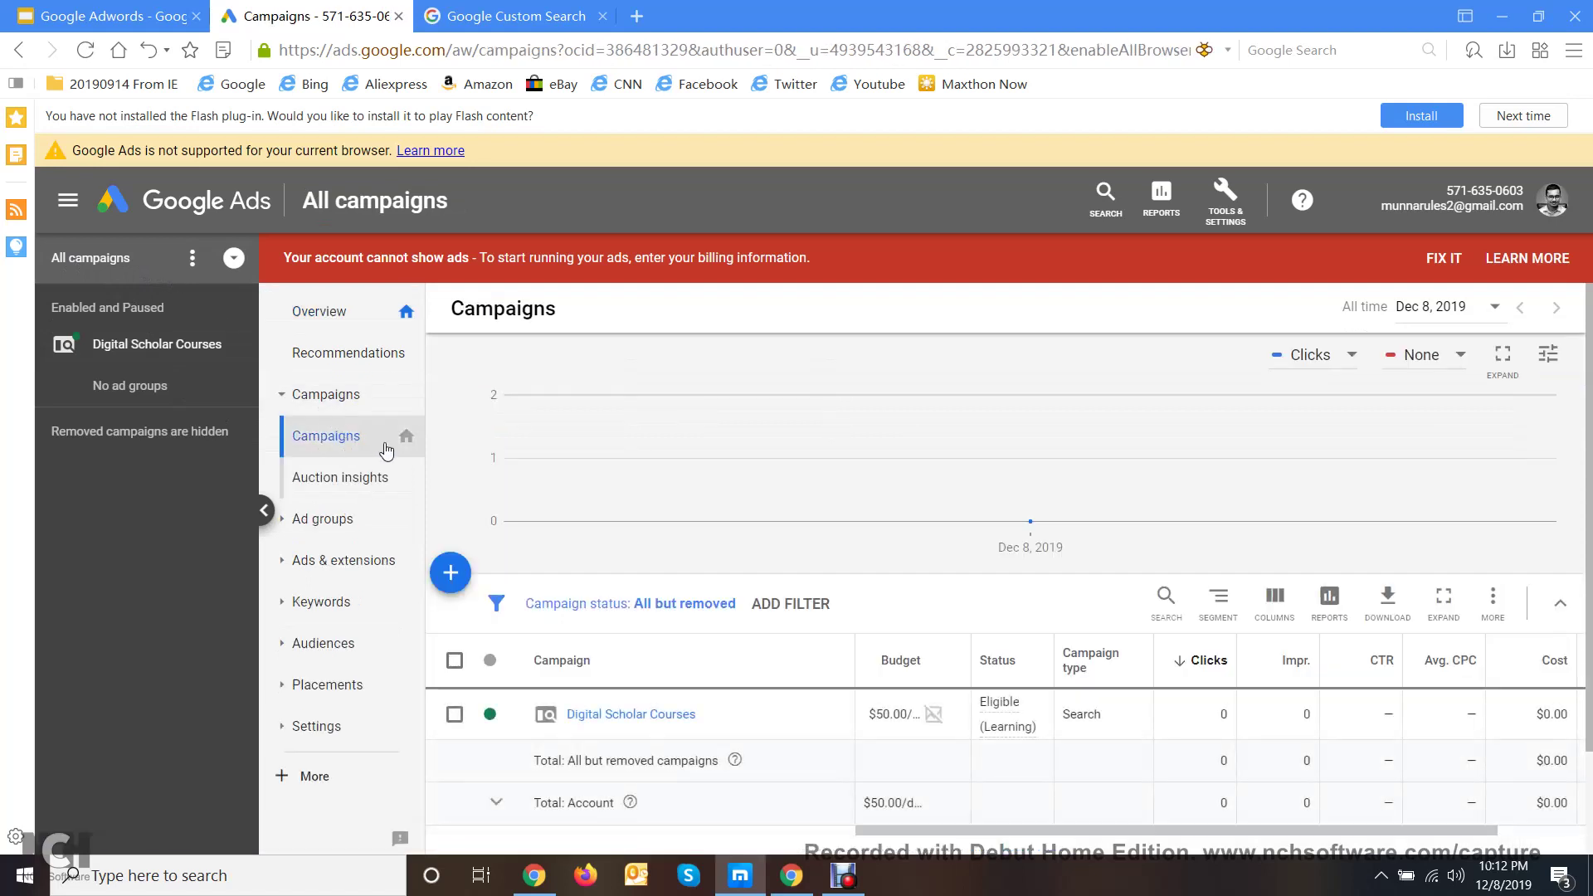
click(450, 572)
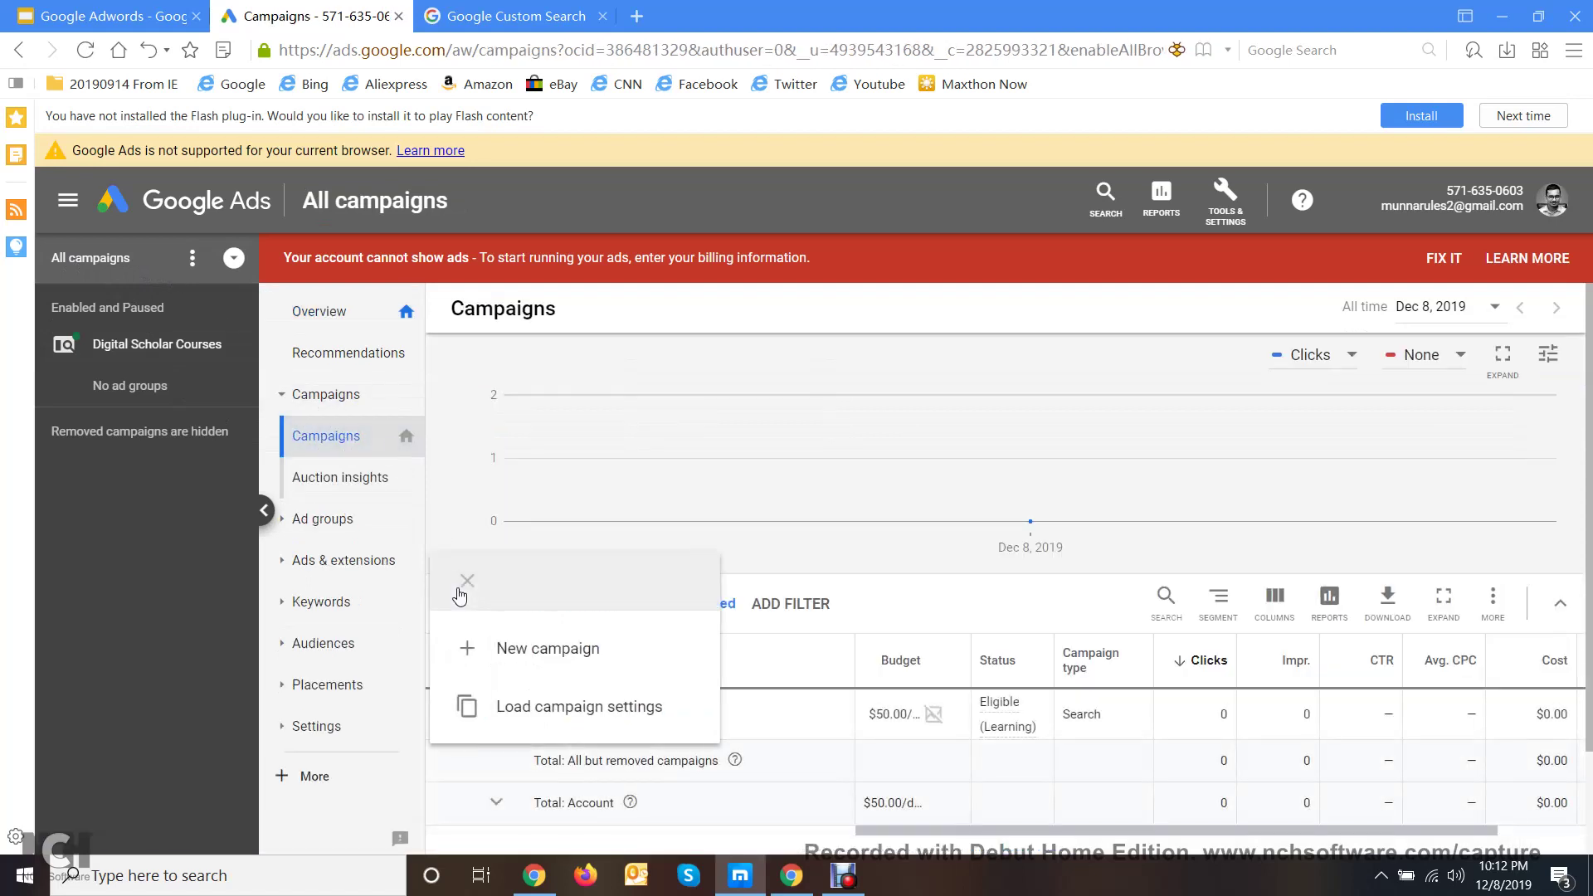
click(524, 660)
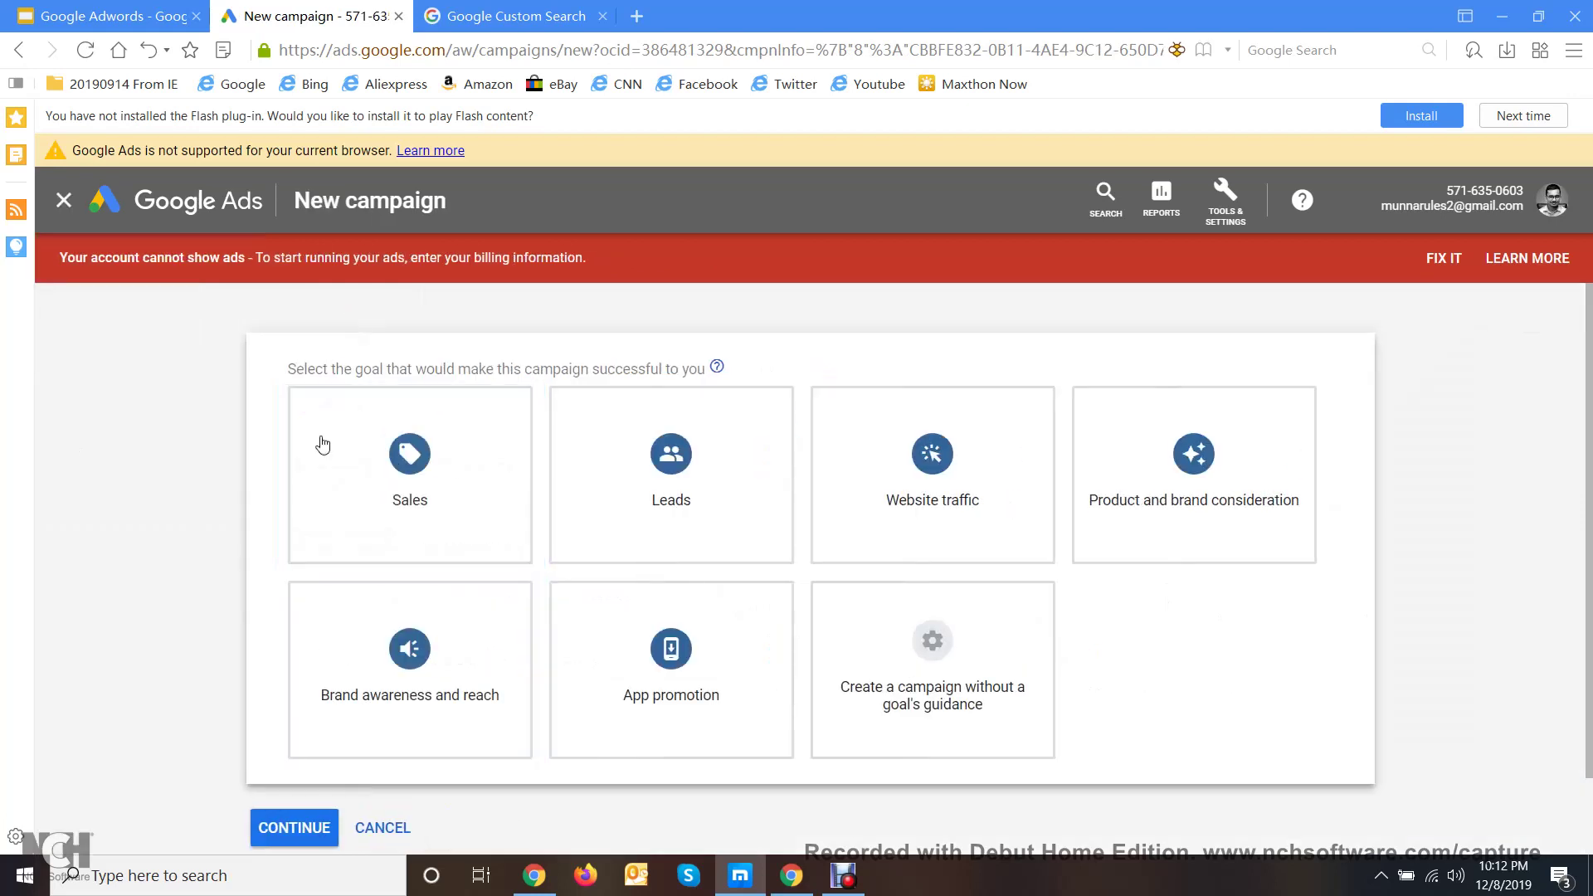
click(463, 501)
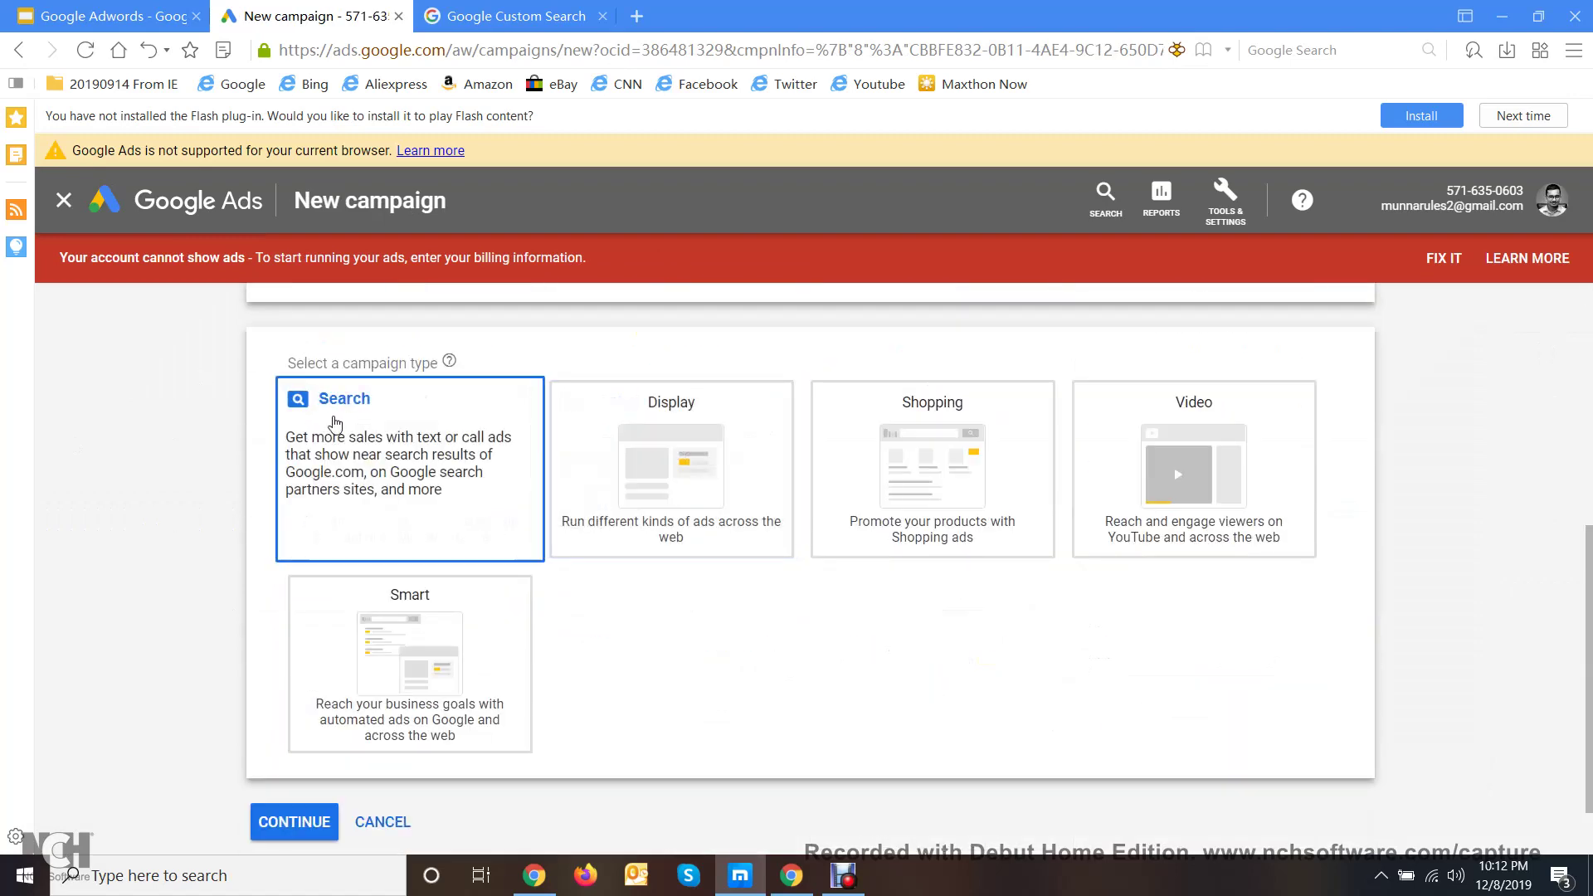
click(701, 456)
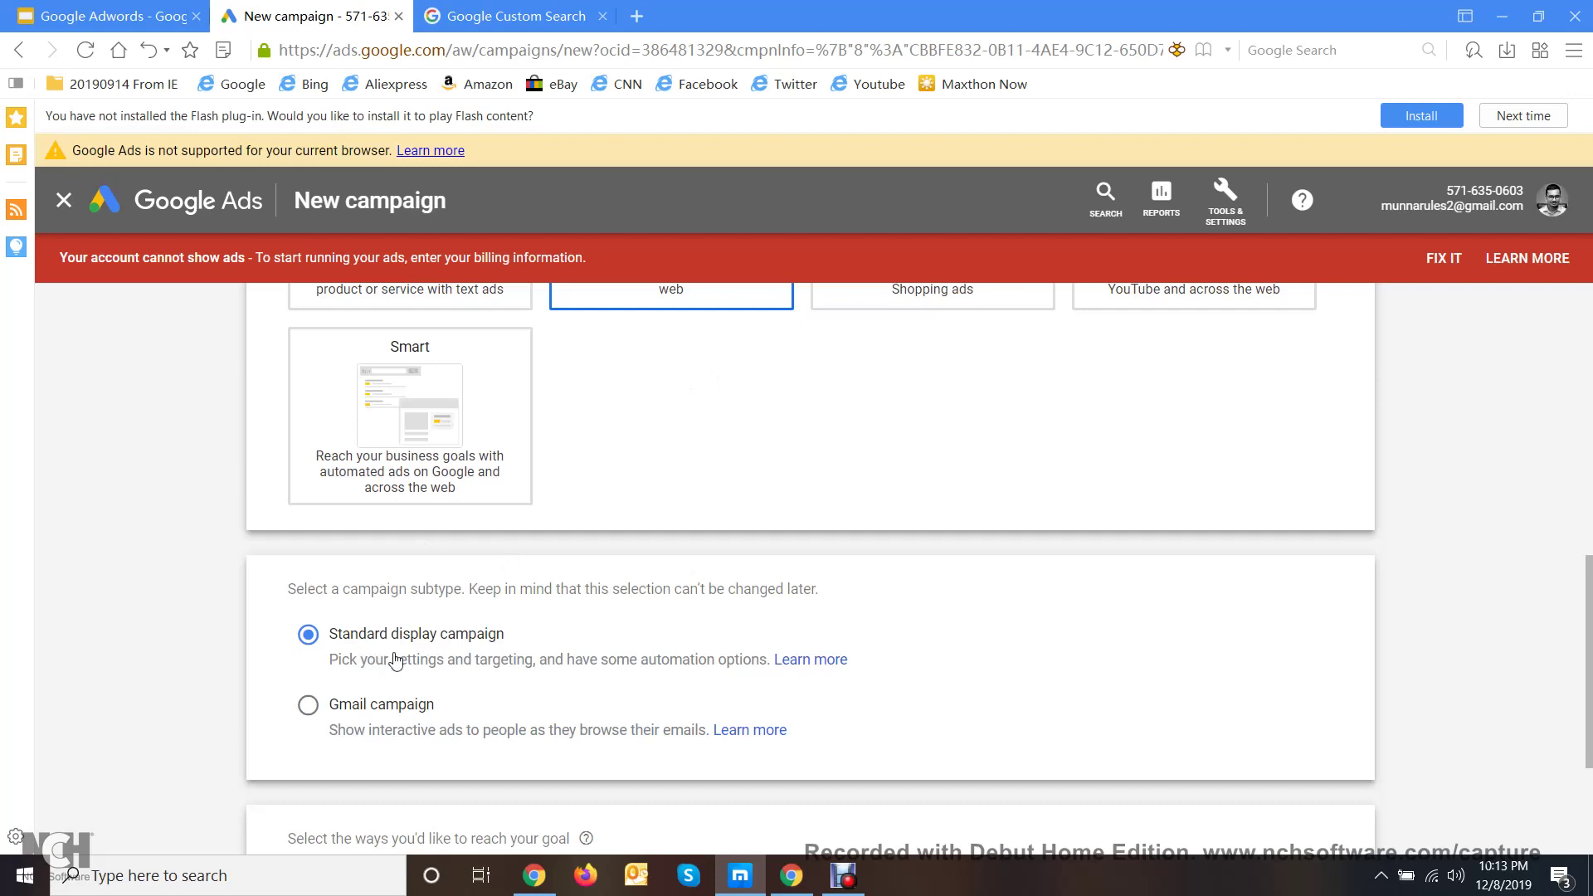
scroll(332, 664, down, 3)
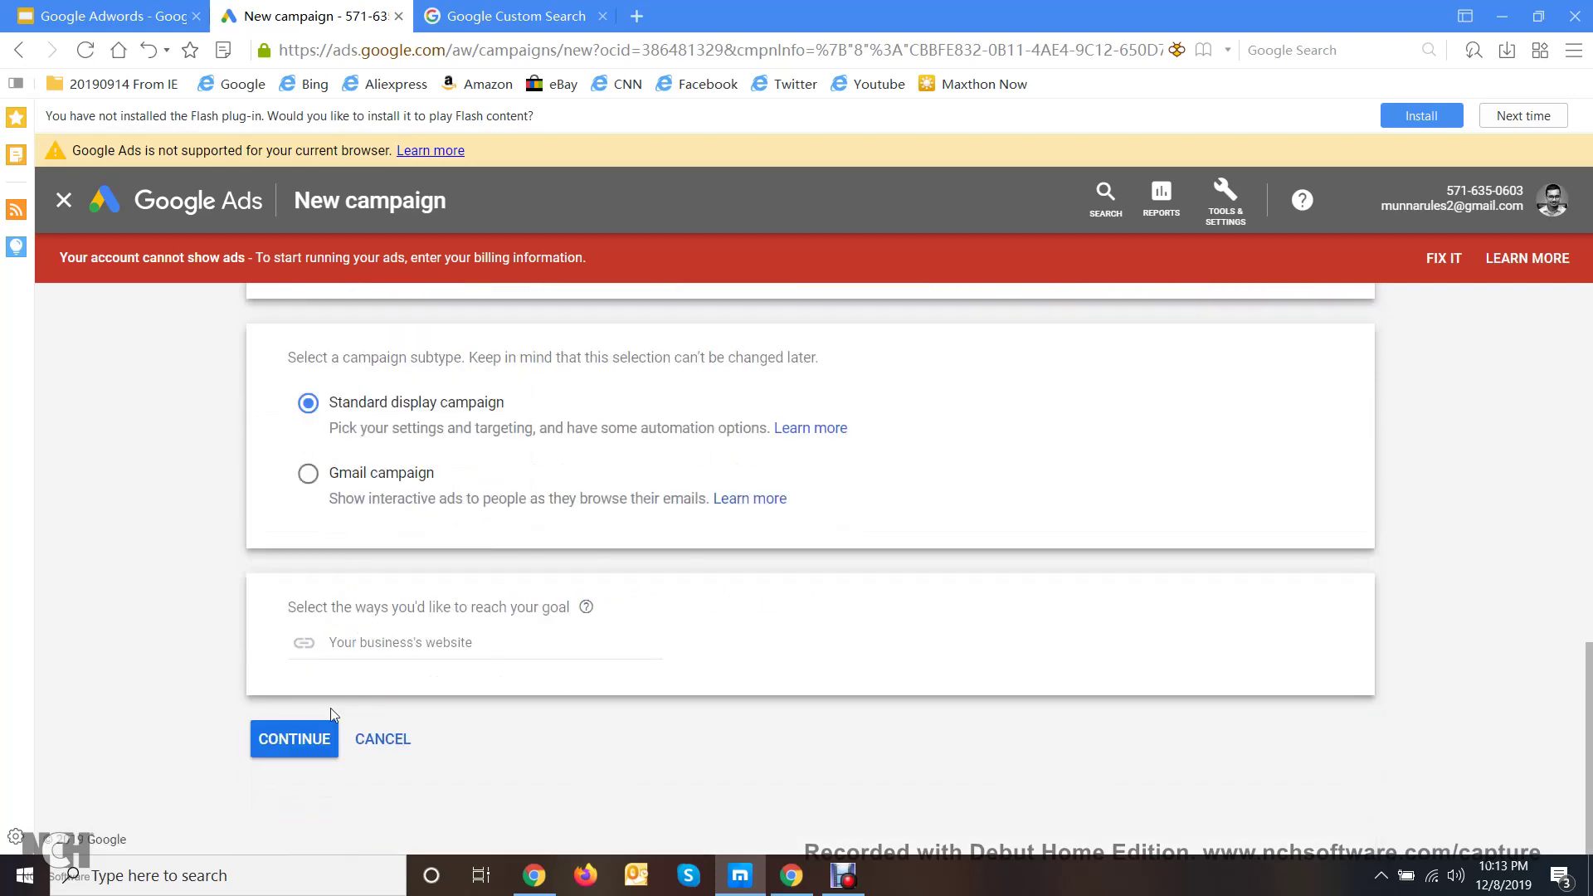
click(401, 644)
text(www)
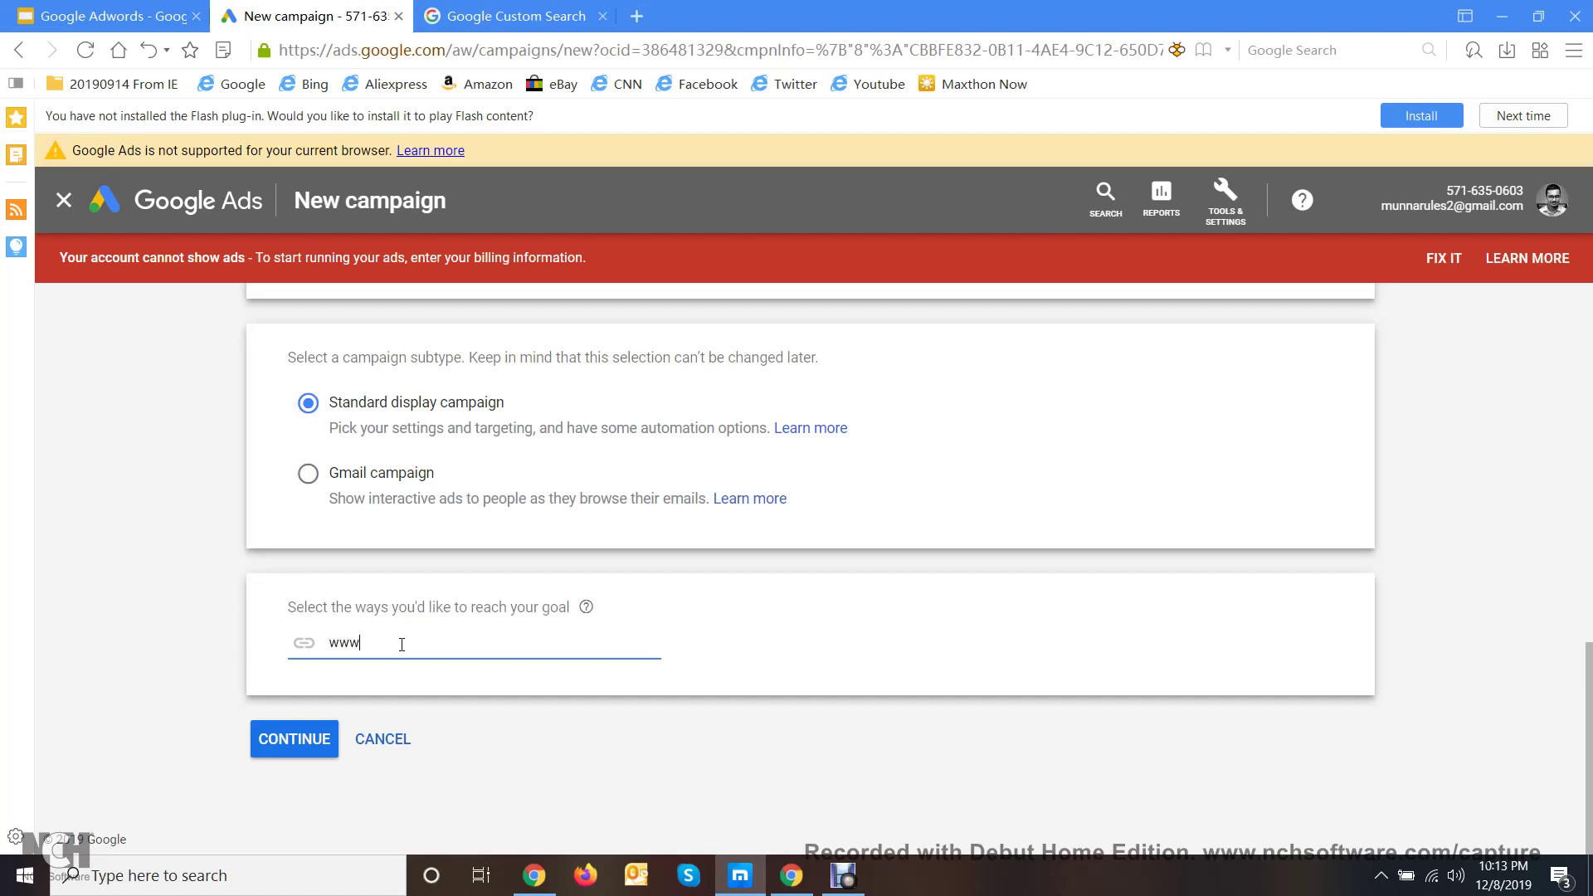
text(.digitalscholarbd.com)
click(309, 737)
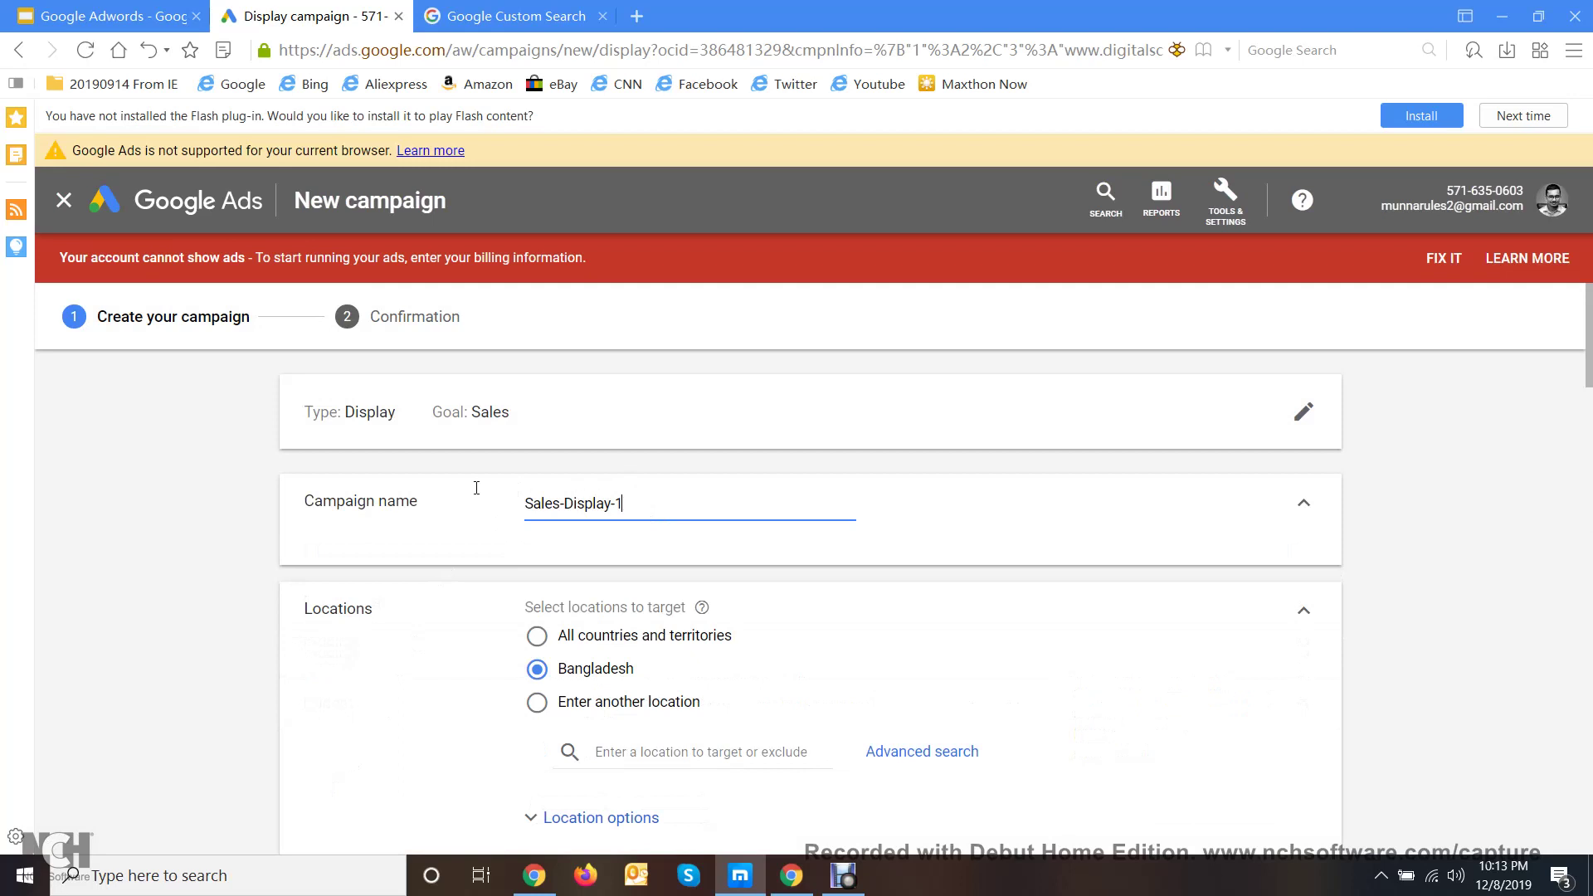
key(ctrl+a)
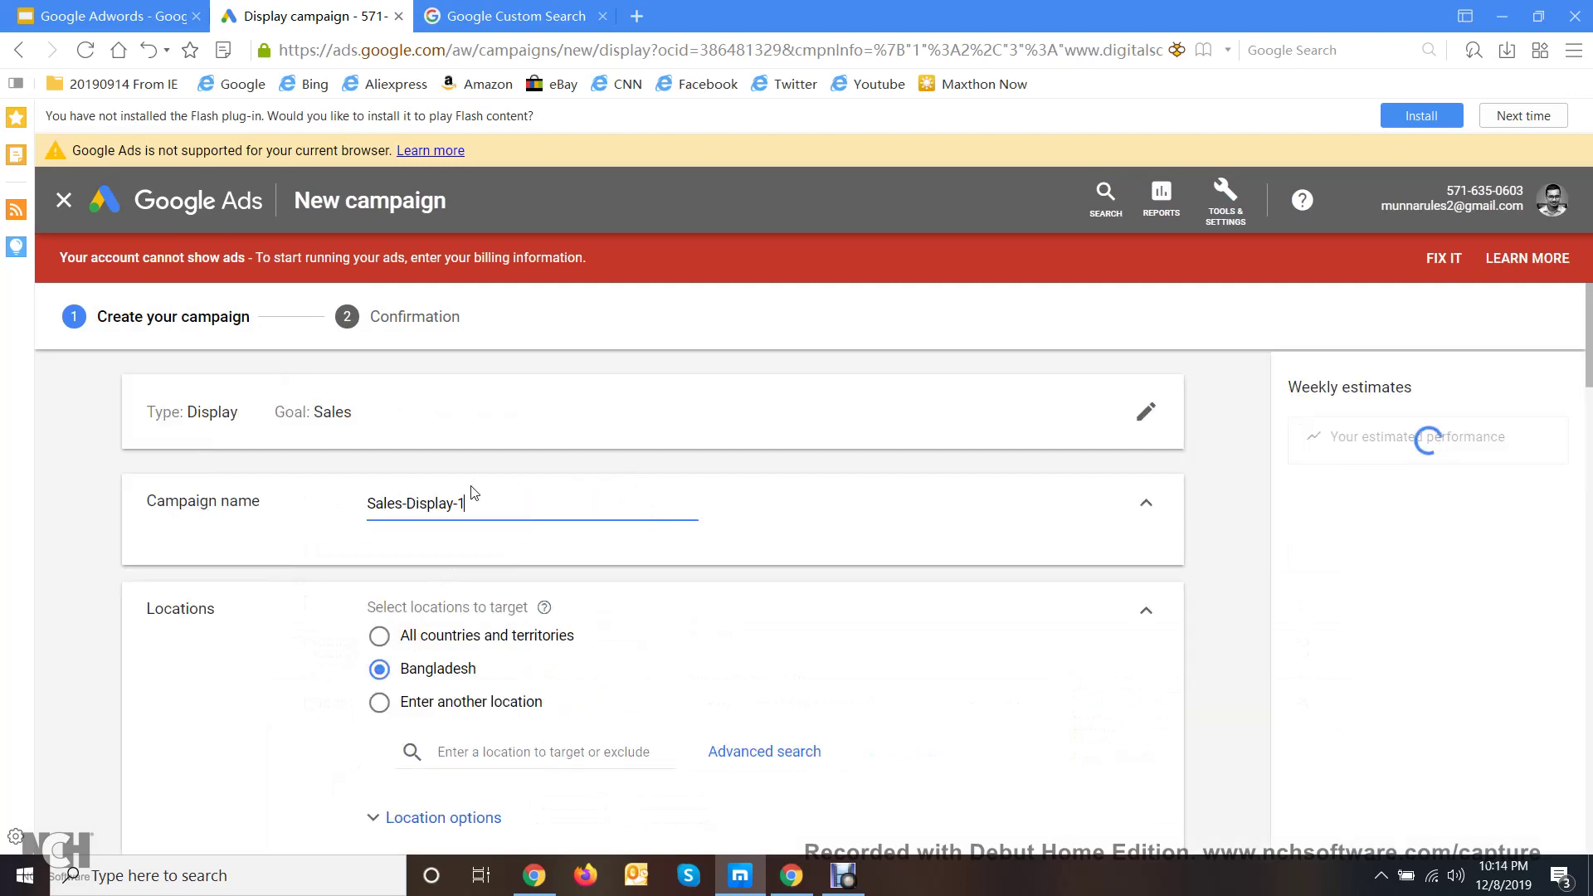
text(D)
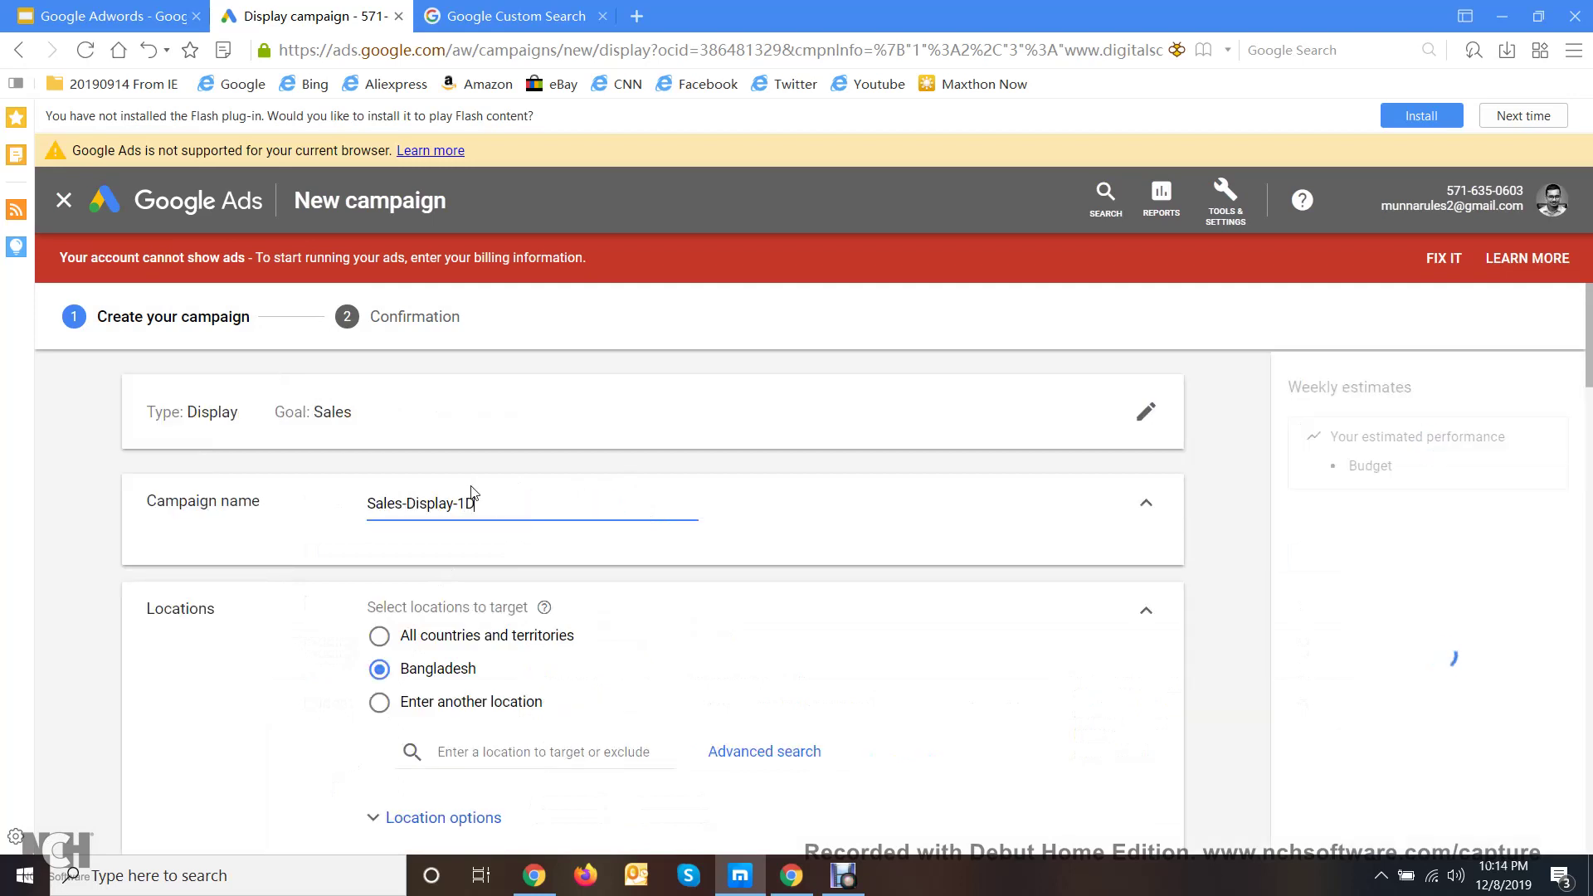
text(igital)
- Replace the default campaign name with "Digital Scholar BD display"
key(ctrl+a)
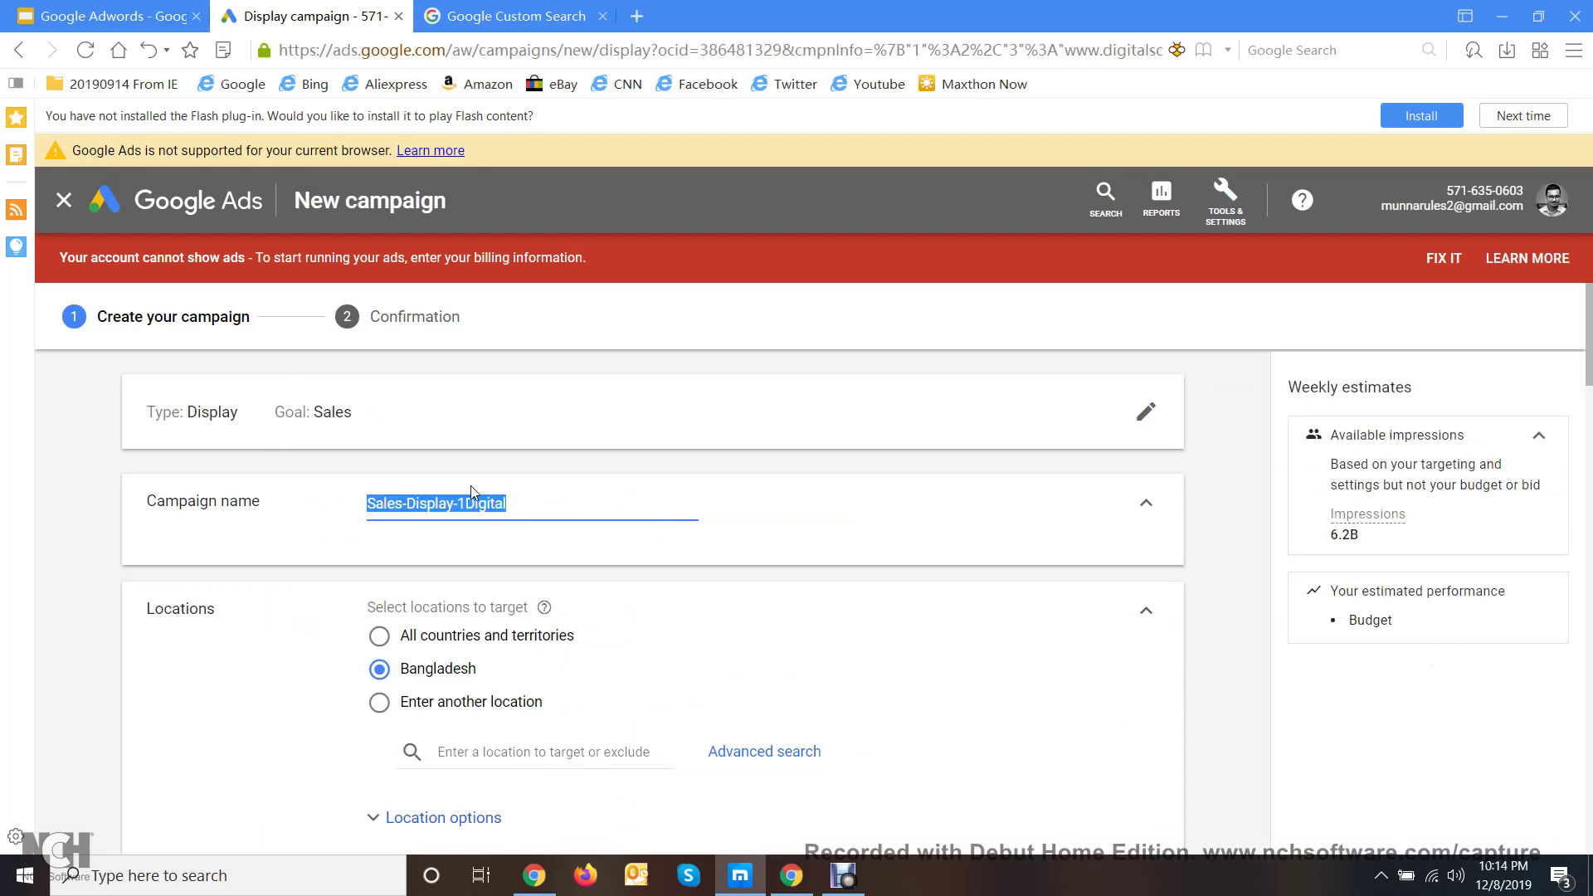
key(BackSpace)
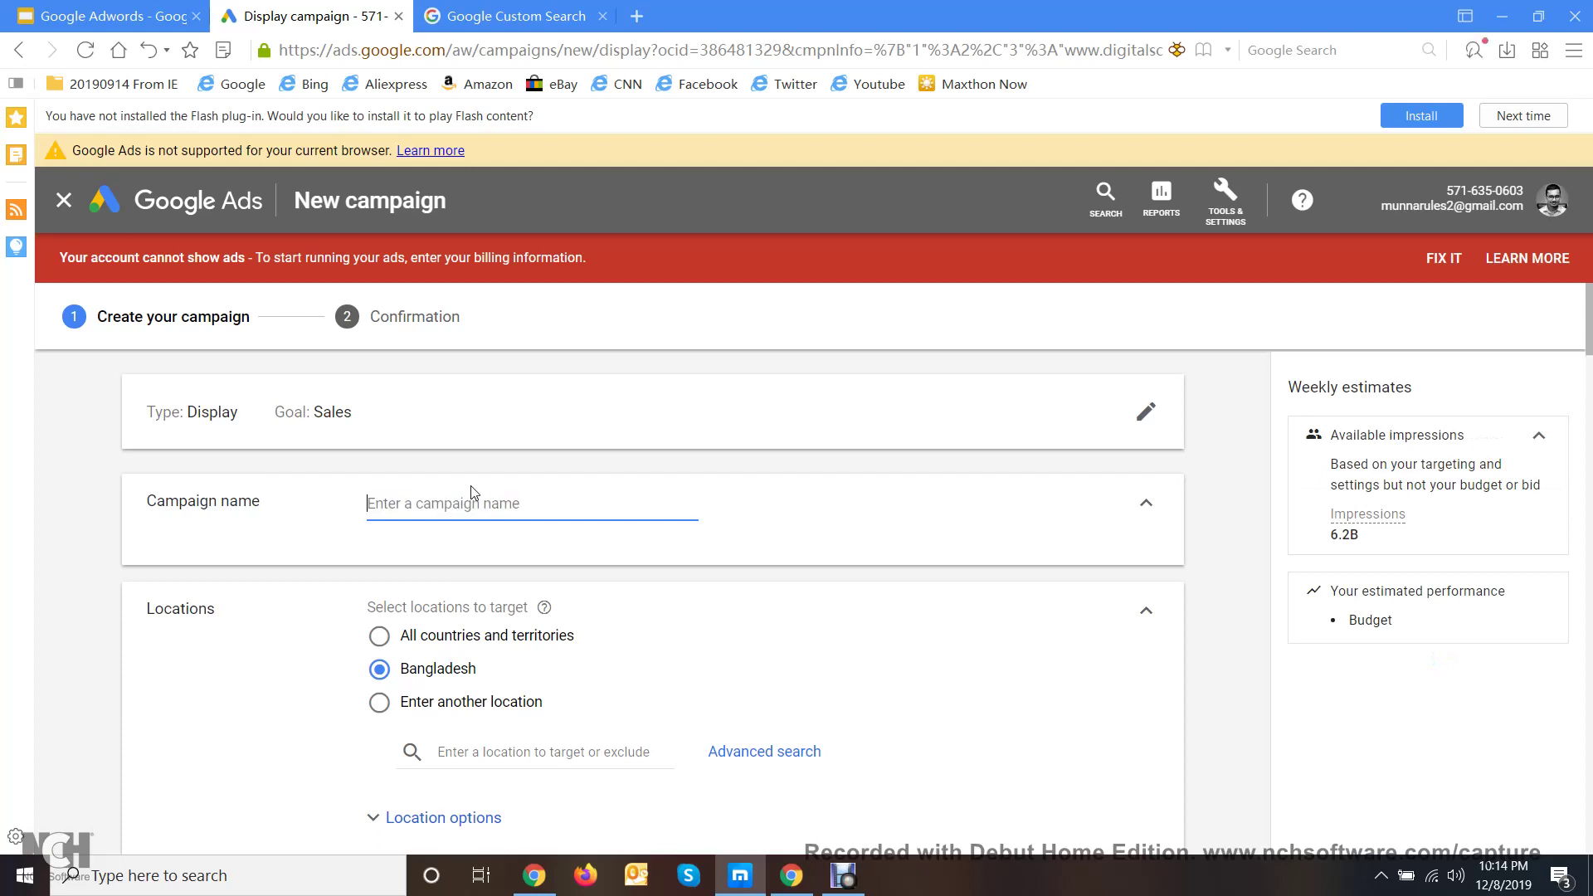
text(Digital S)
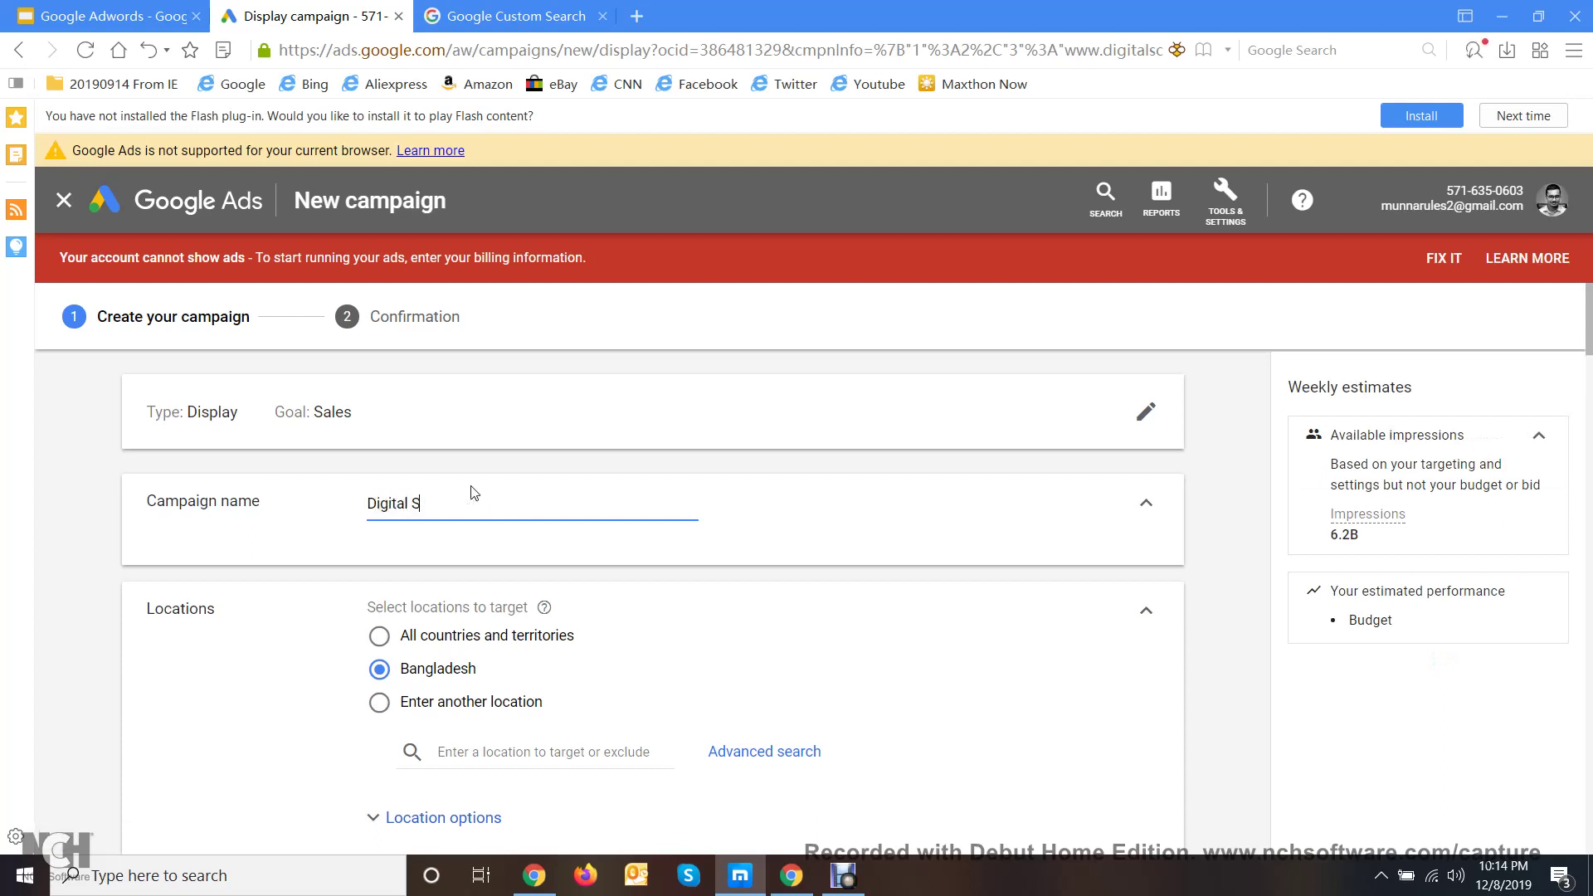
text(o)
text(holar)
text( BD)
text( d)
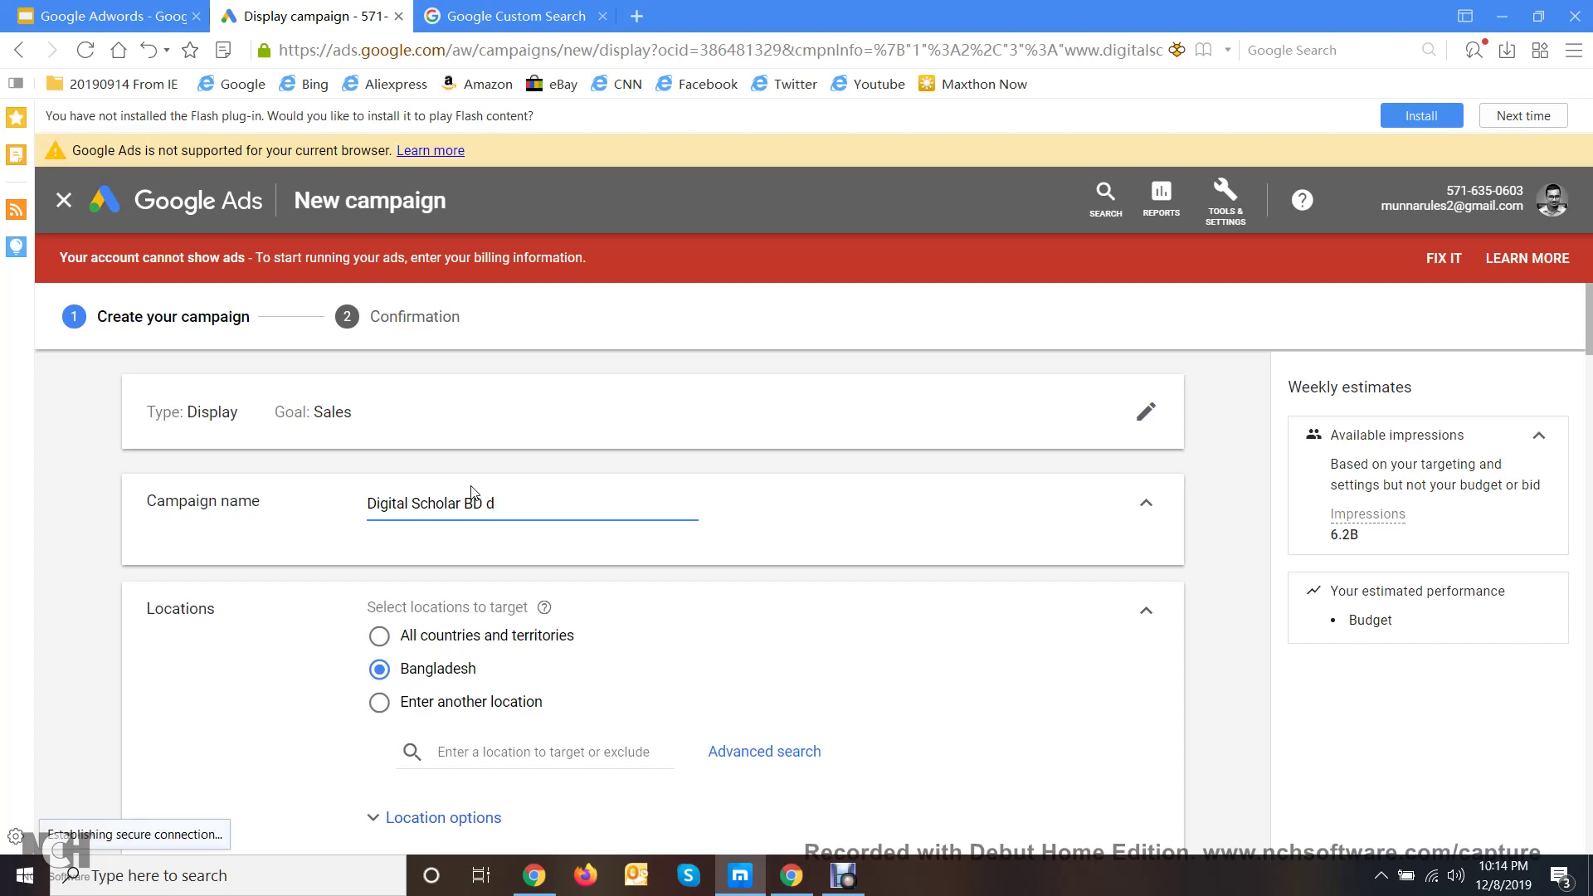
text(isplay)
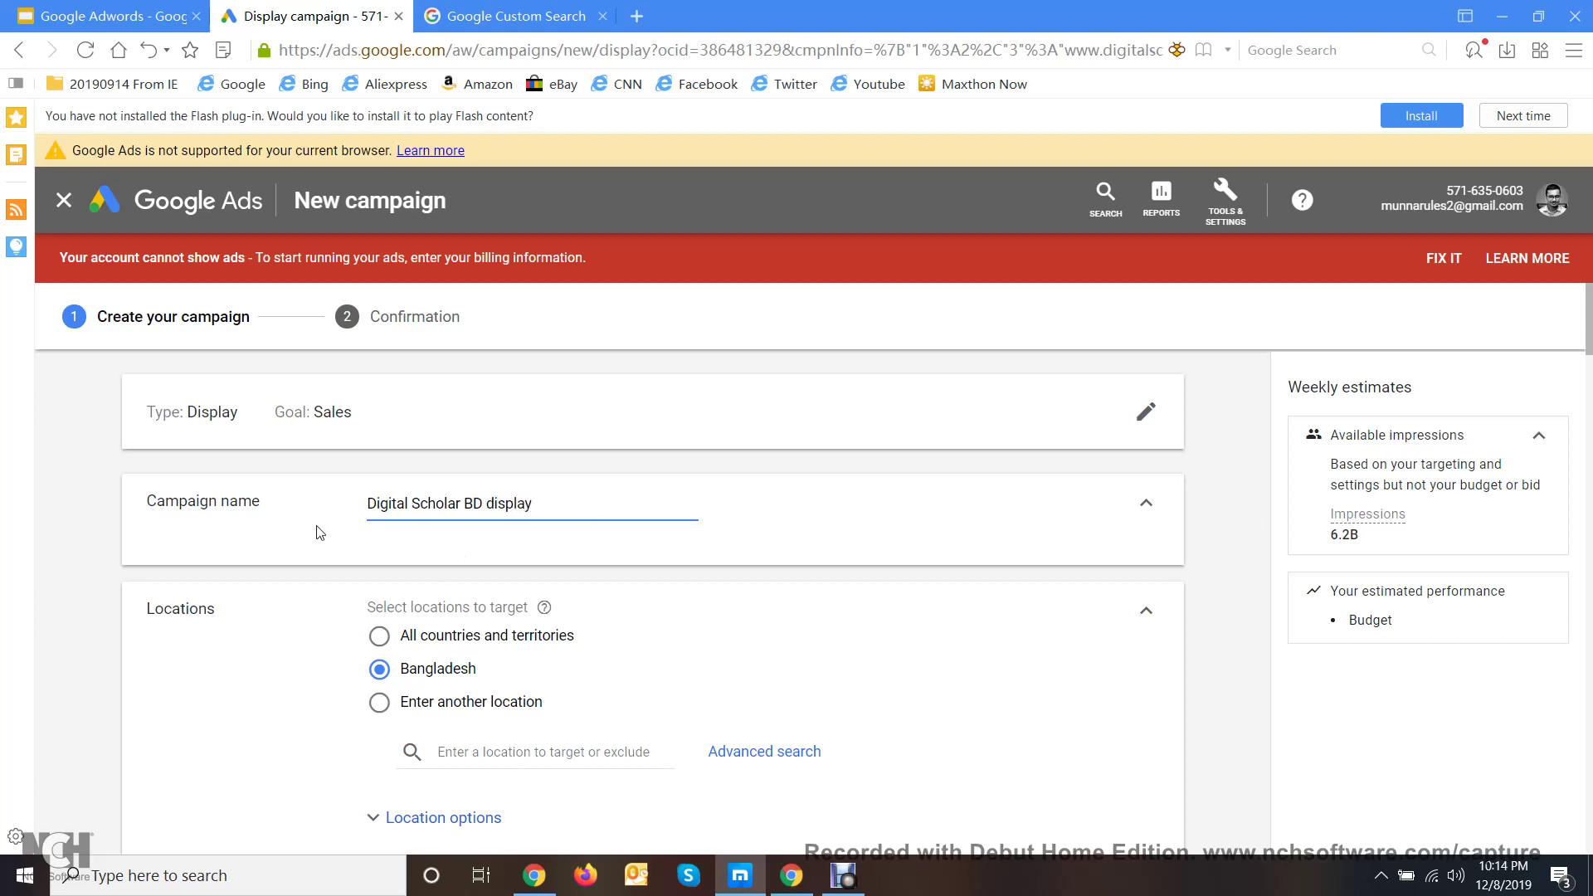
- Keep the Bangladesh location, English and Bengali languages and High Quality Traffic bidding, and set the average daily budget to $50
scroll(469, 728, down, 4)
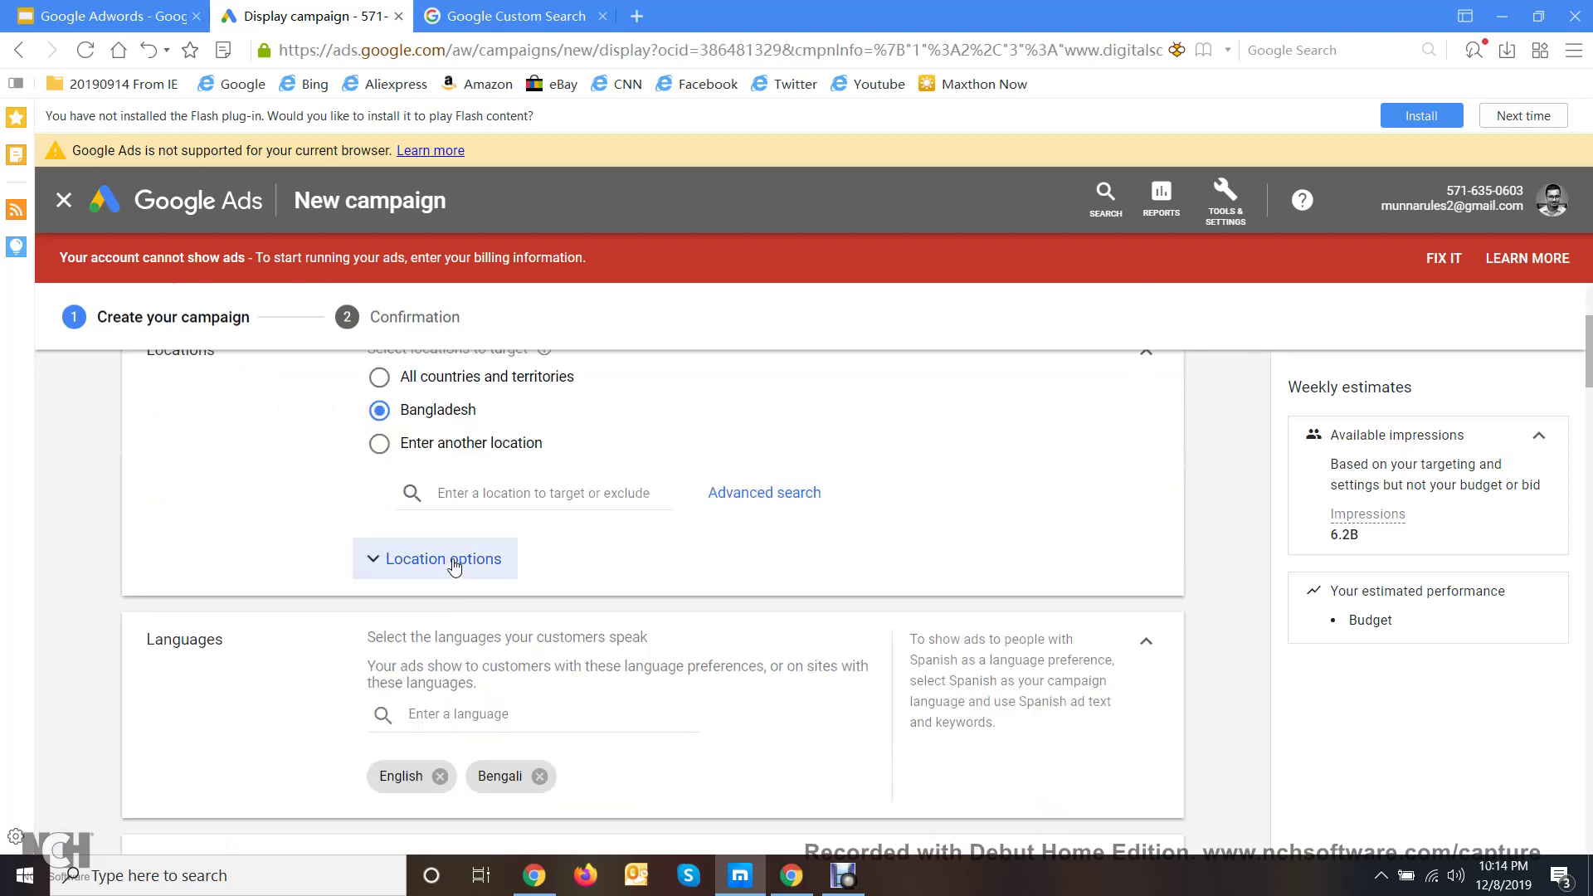
scroll(477, 581, down, 5)
scroll(479, 596, up, 3)
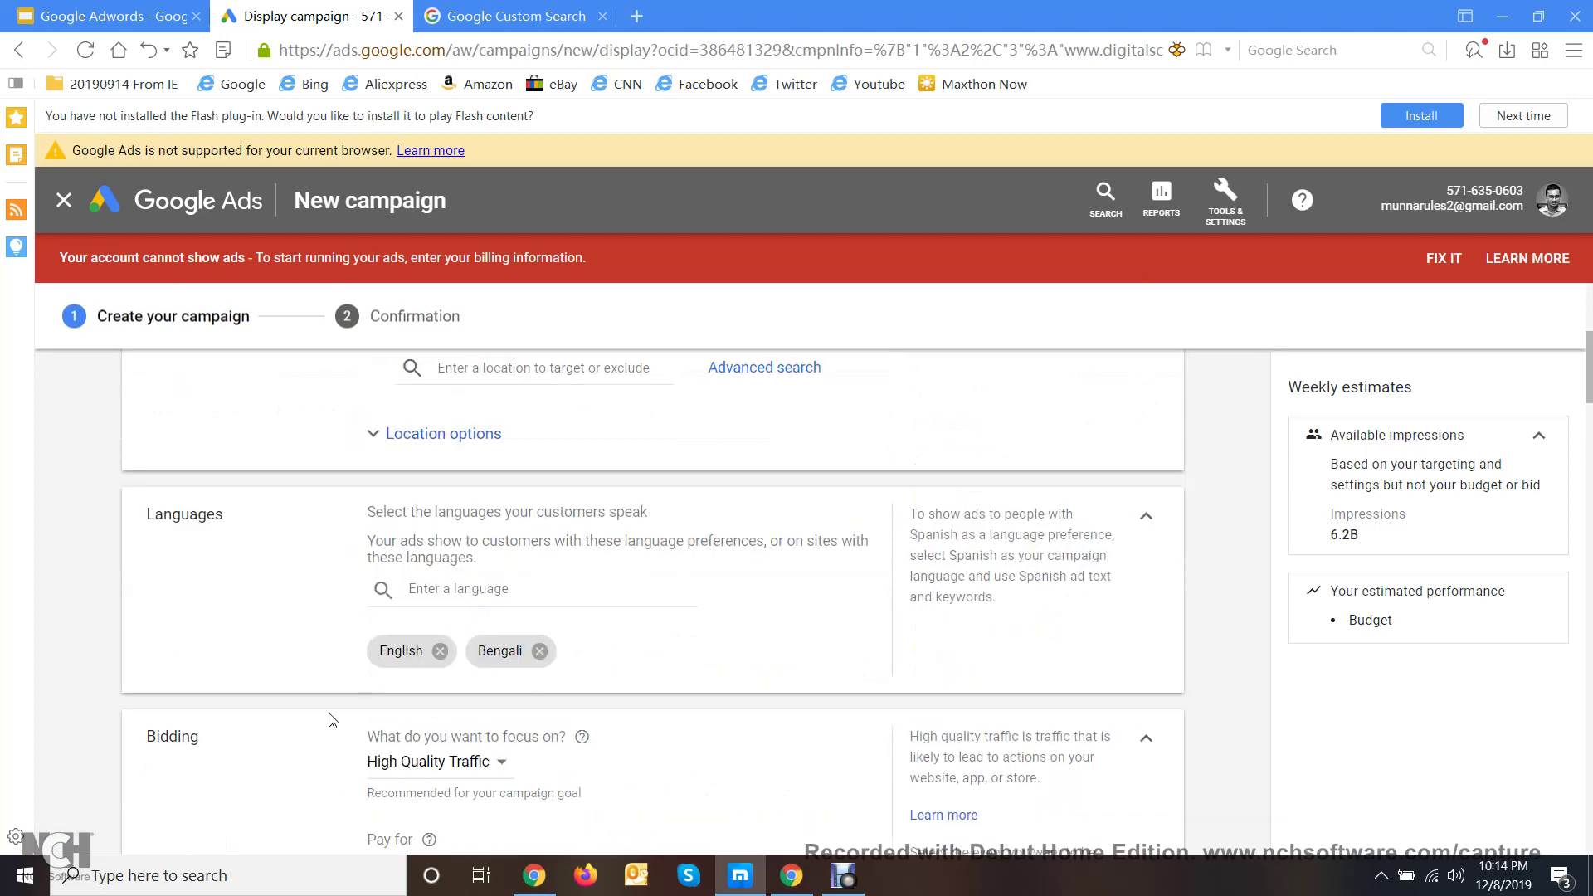
scroll(428, 709, down, 1)
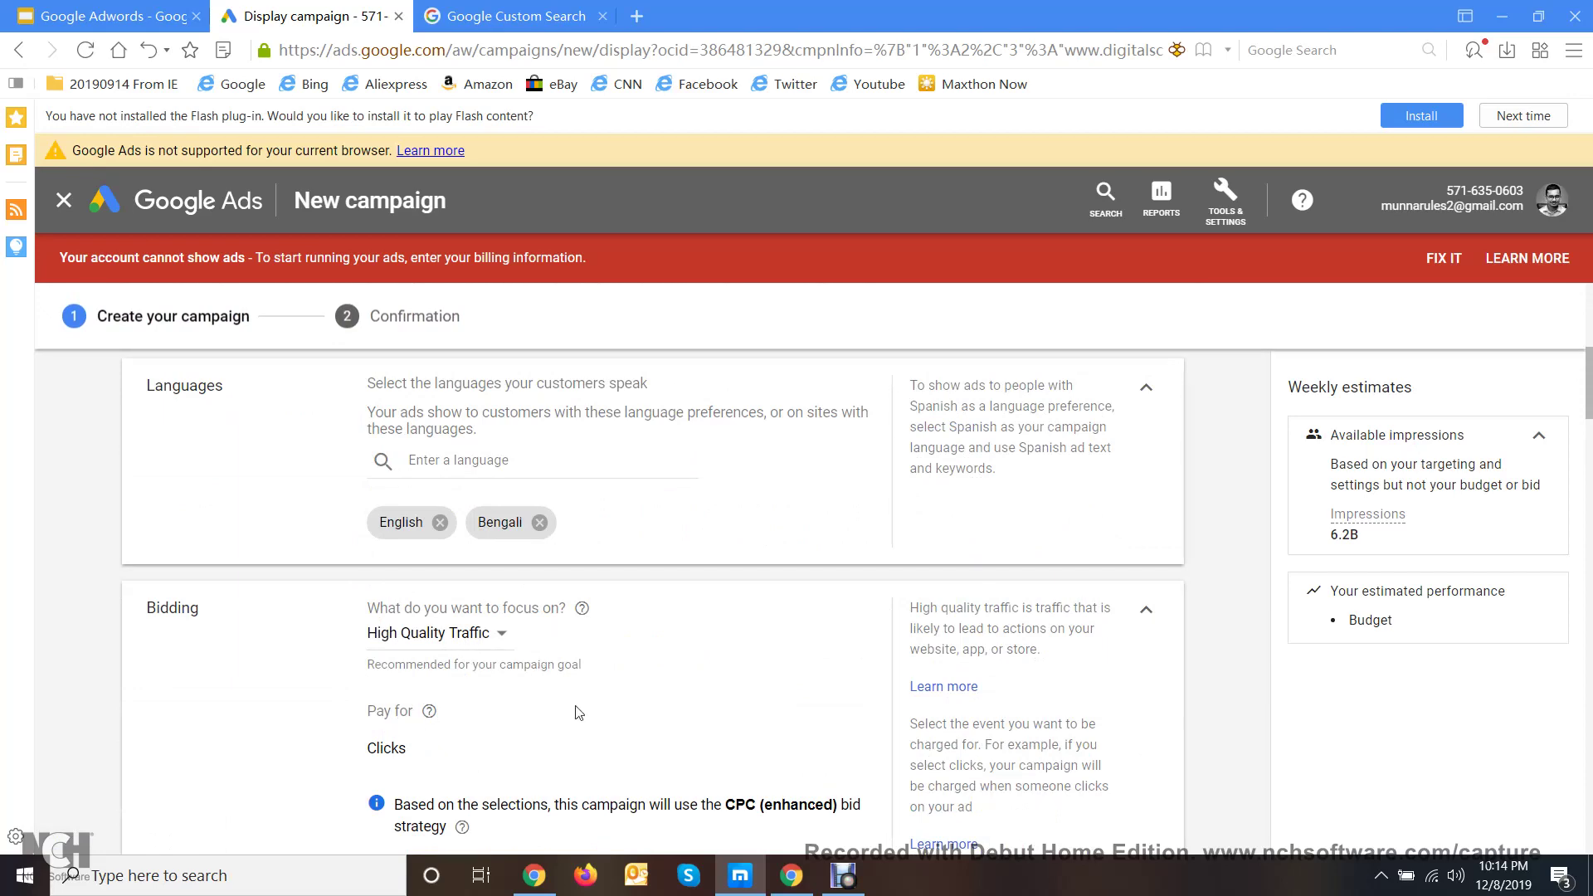
scroll(565, 668, down, 2)
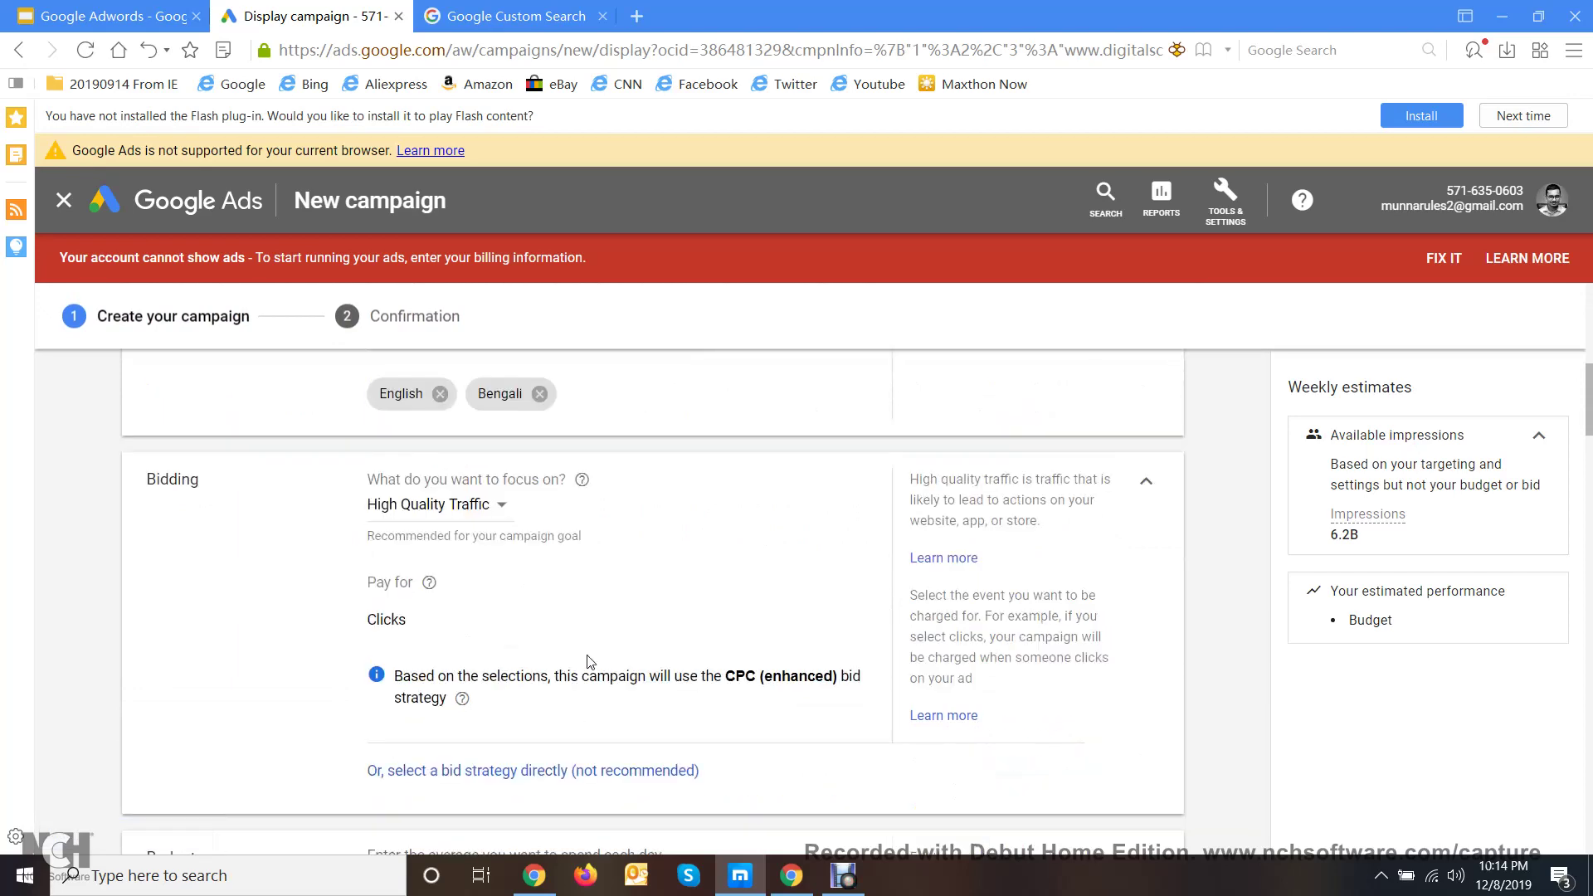
scroll(591, 663, down, 3)
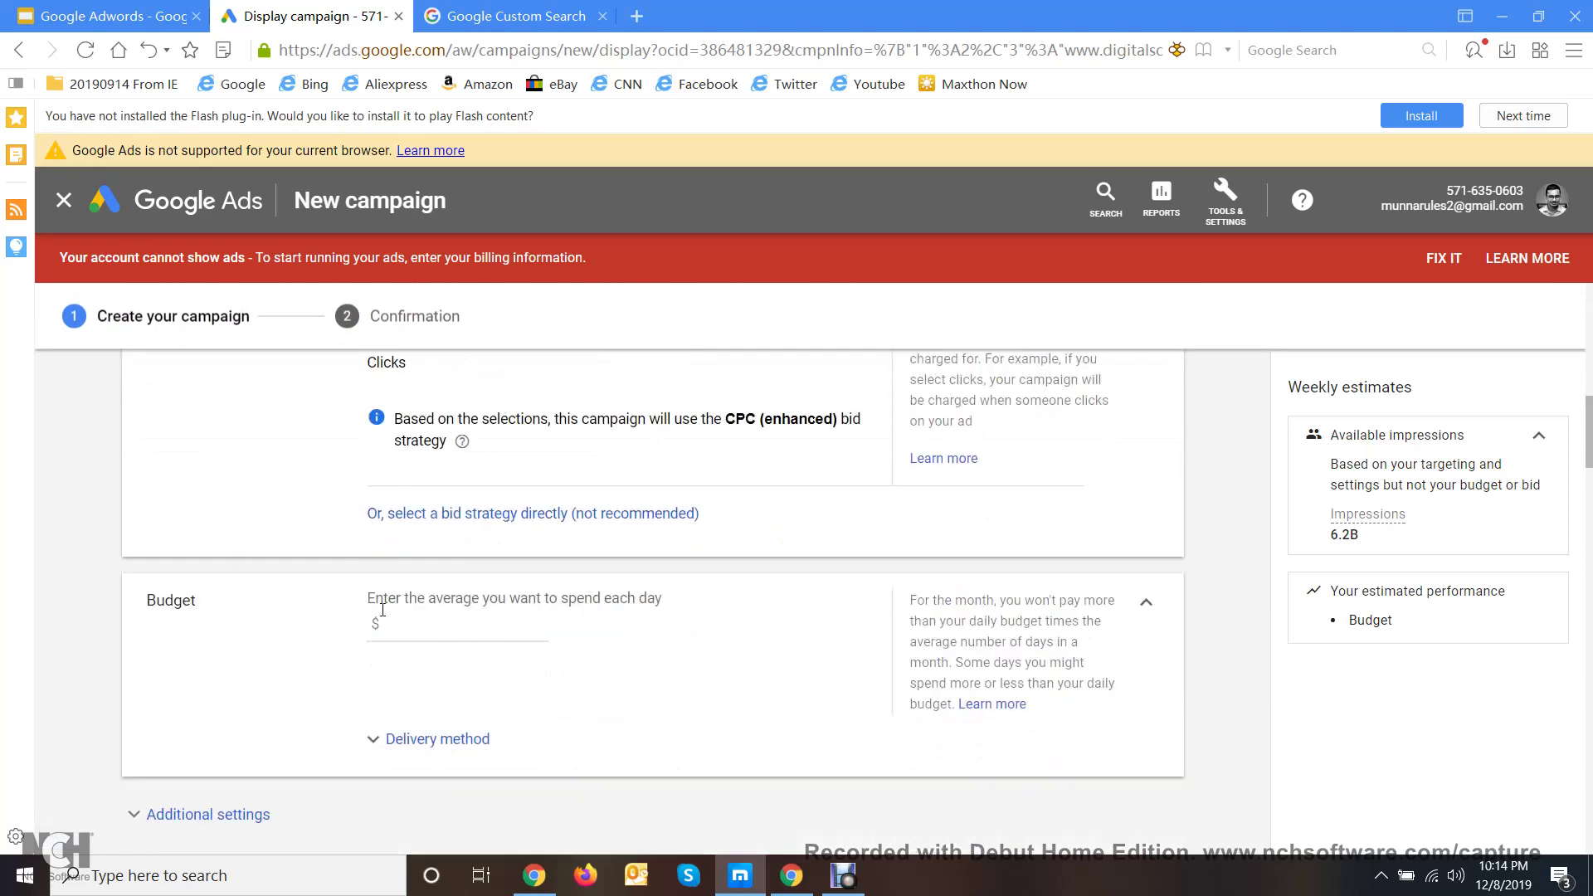
click(431, 622)
text(30)
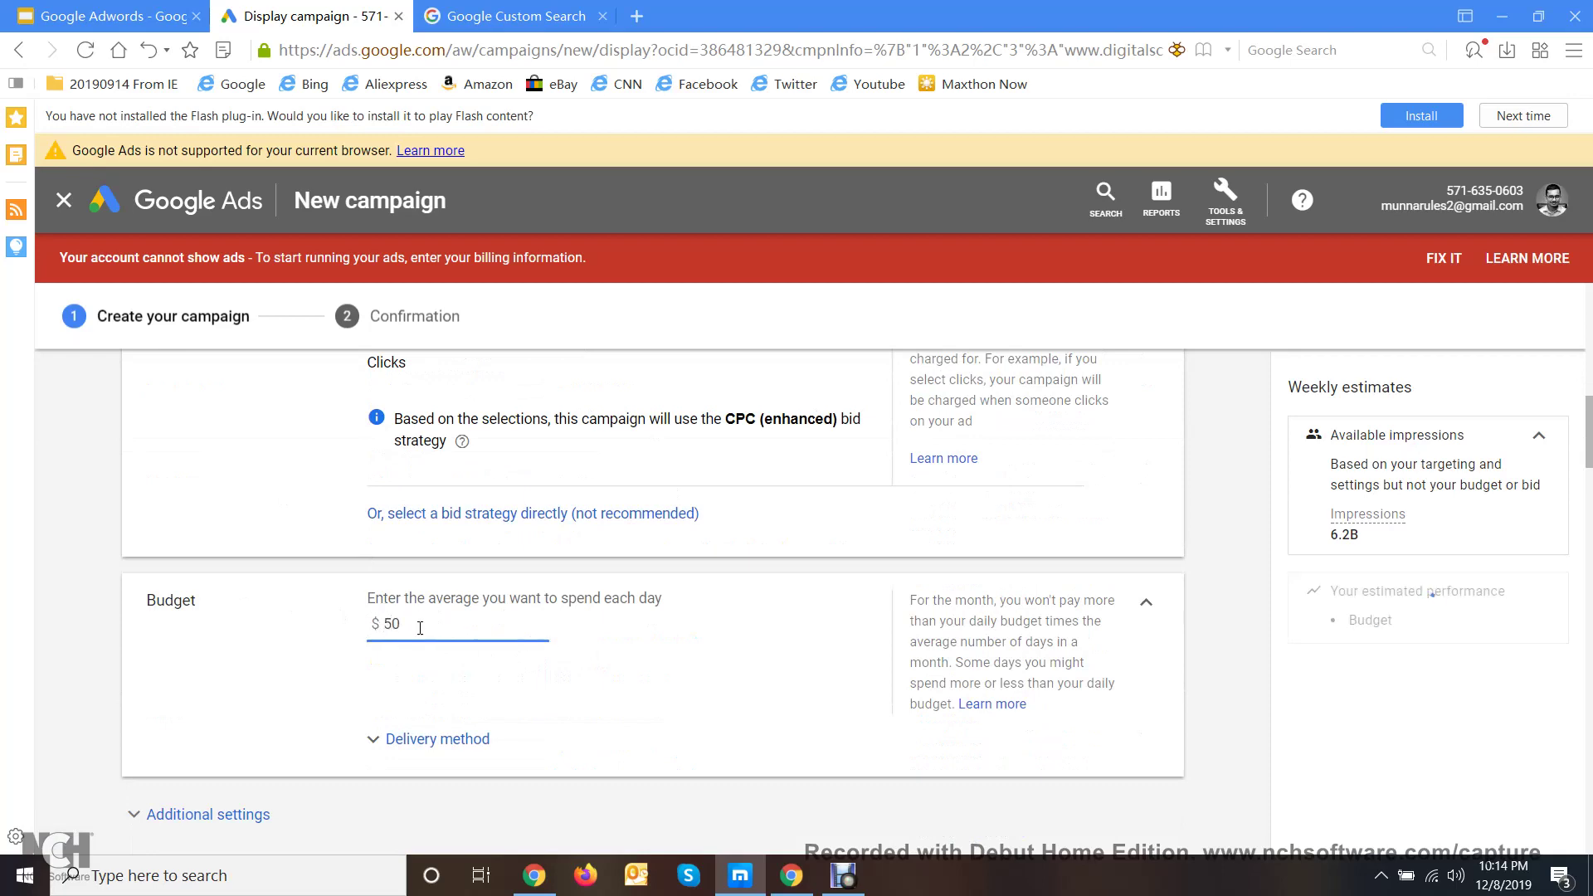
- Target the in-market audience Advertising & Marketing Services from the audience ideas based on the website
scroll(419, 631, down, 5)
scroll(321, 598, down, 3)
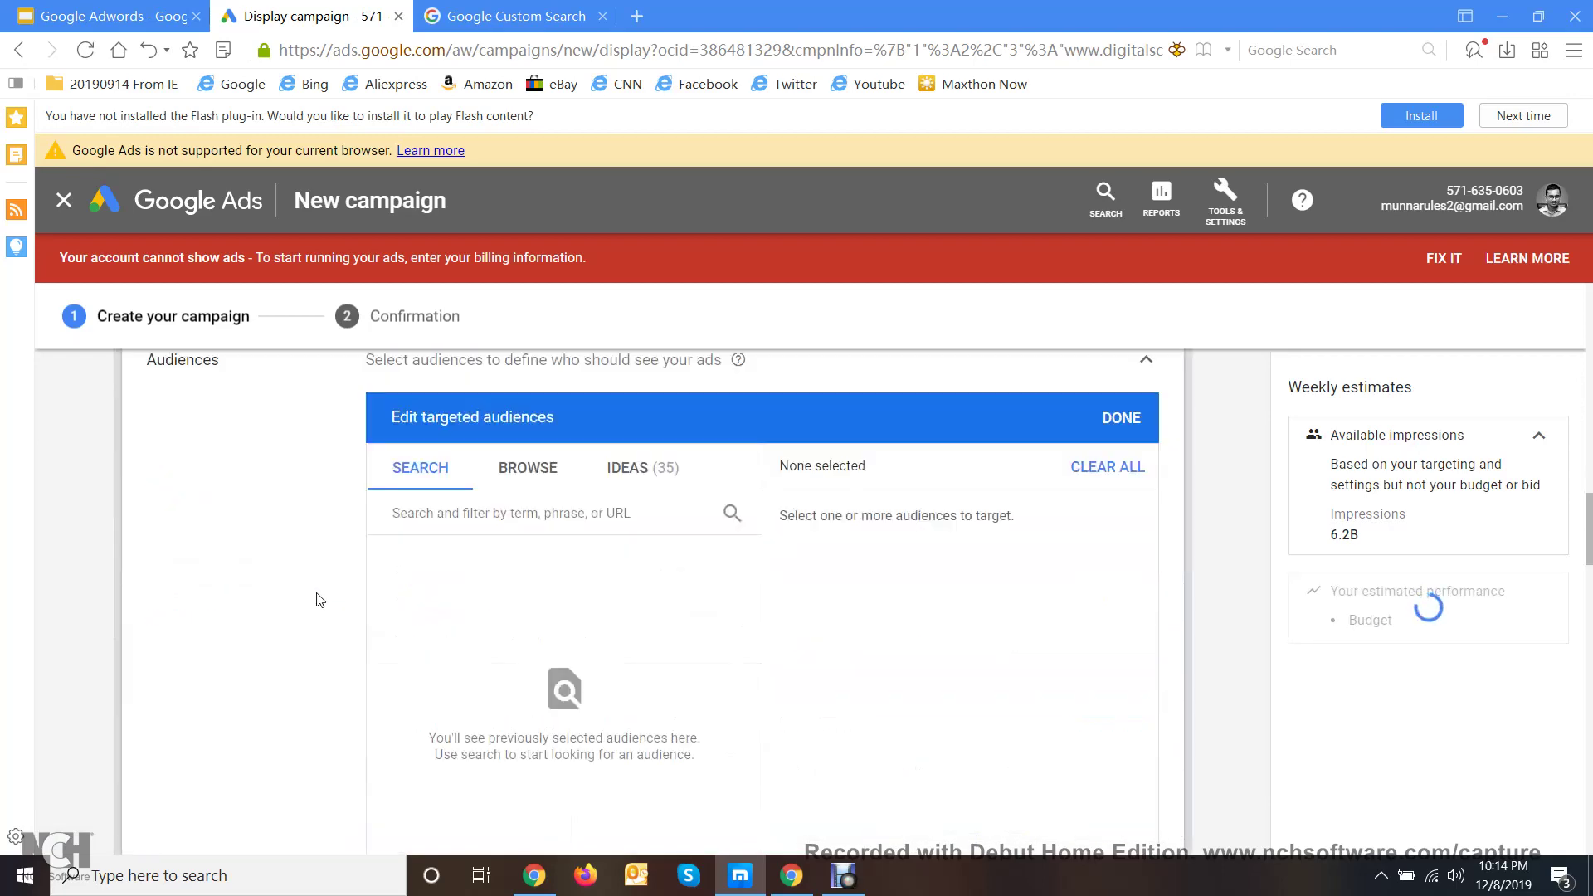
scroll(321, 598, up, 3)
scroll(321, 599, down, 3)
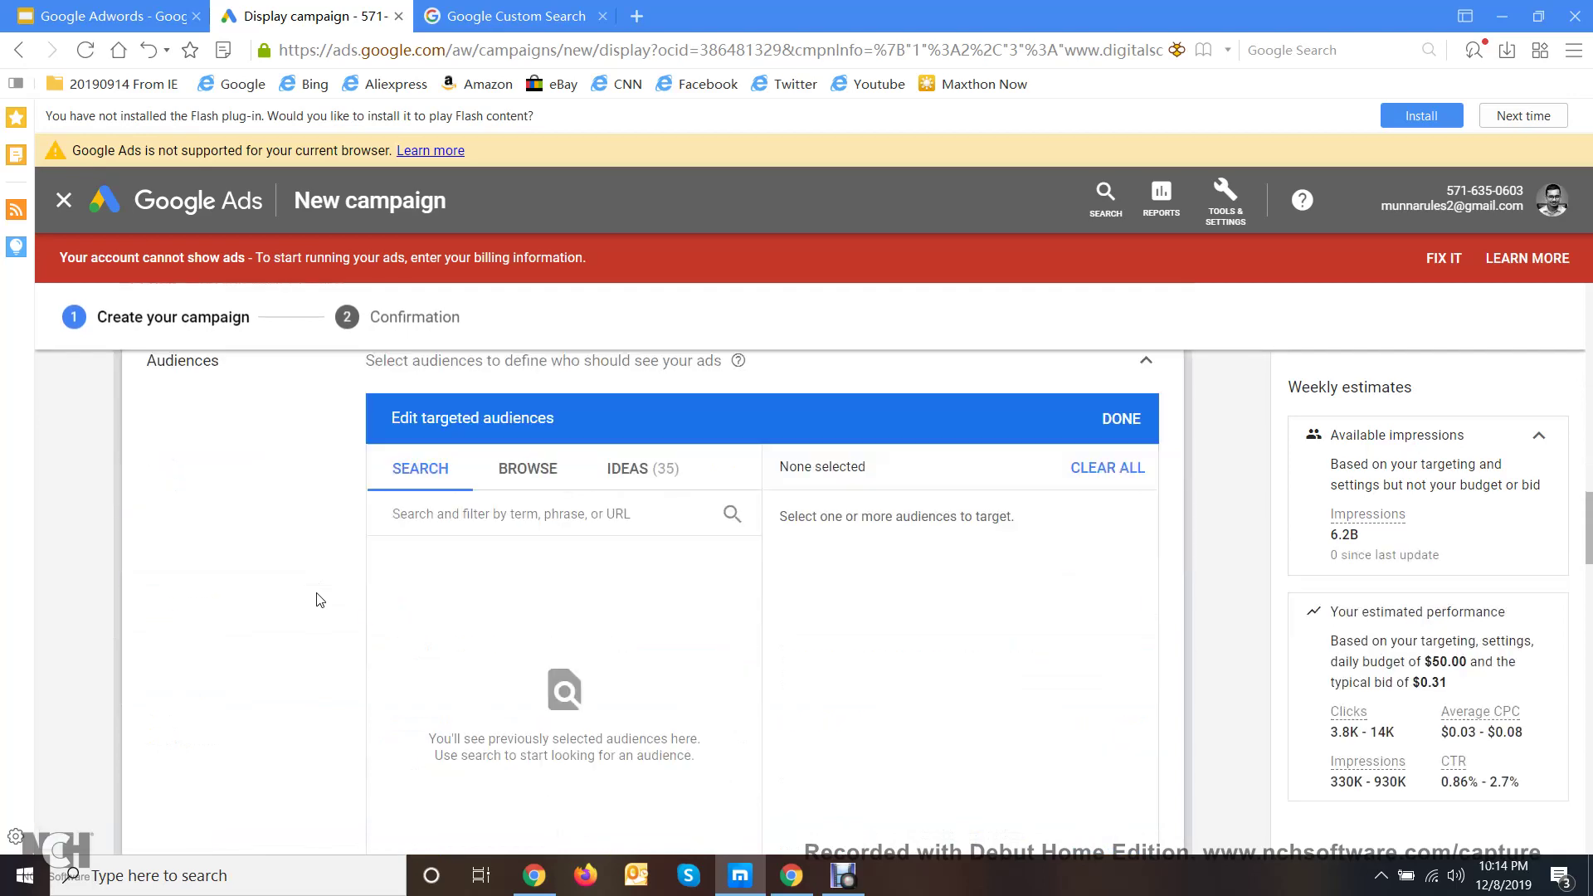
scroll(321, 600, up, 3)
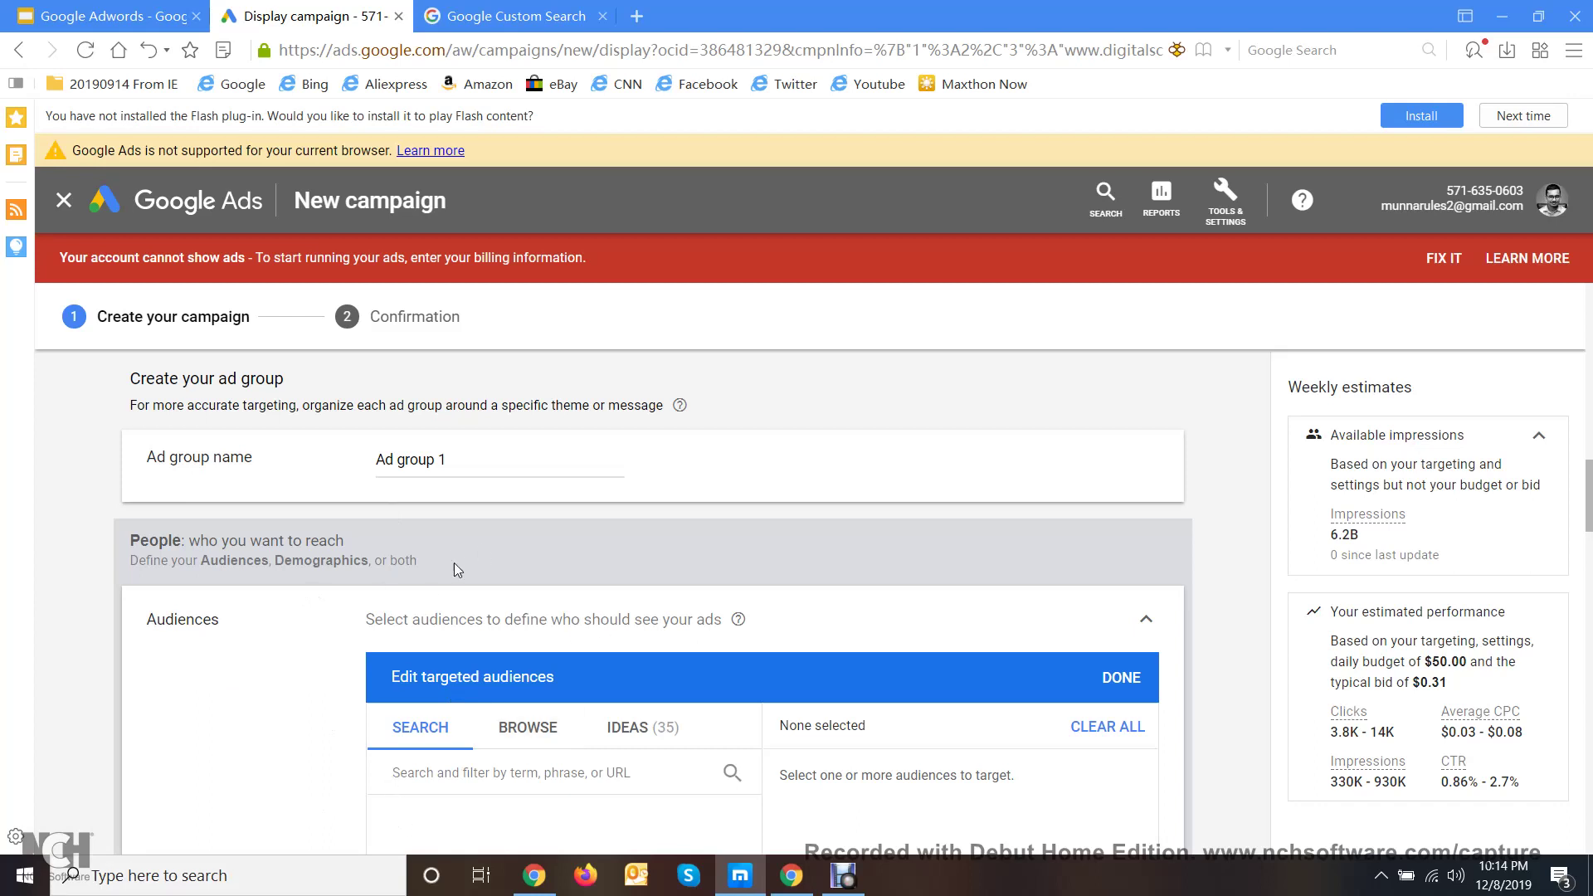
scroll(448, 596, down, 3)
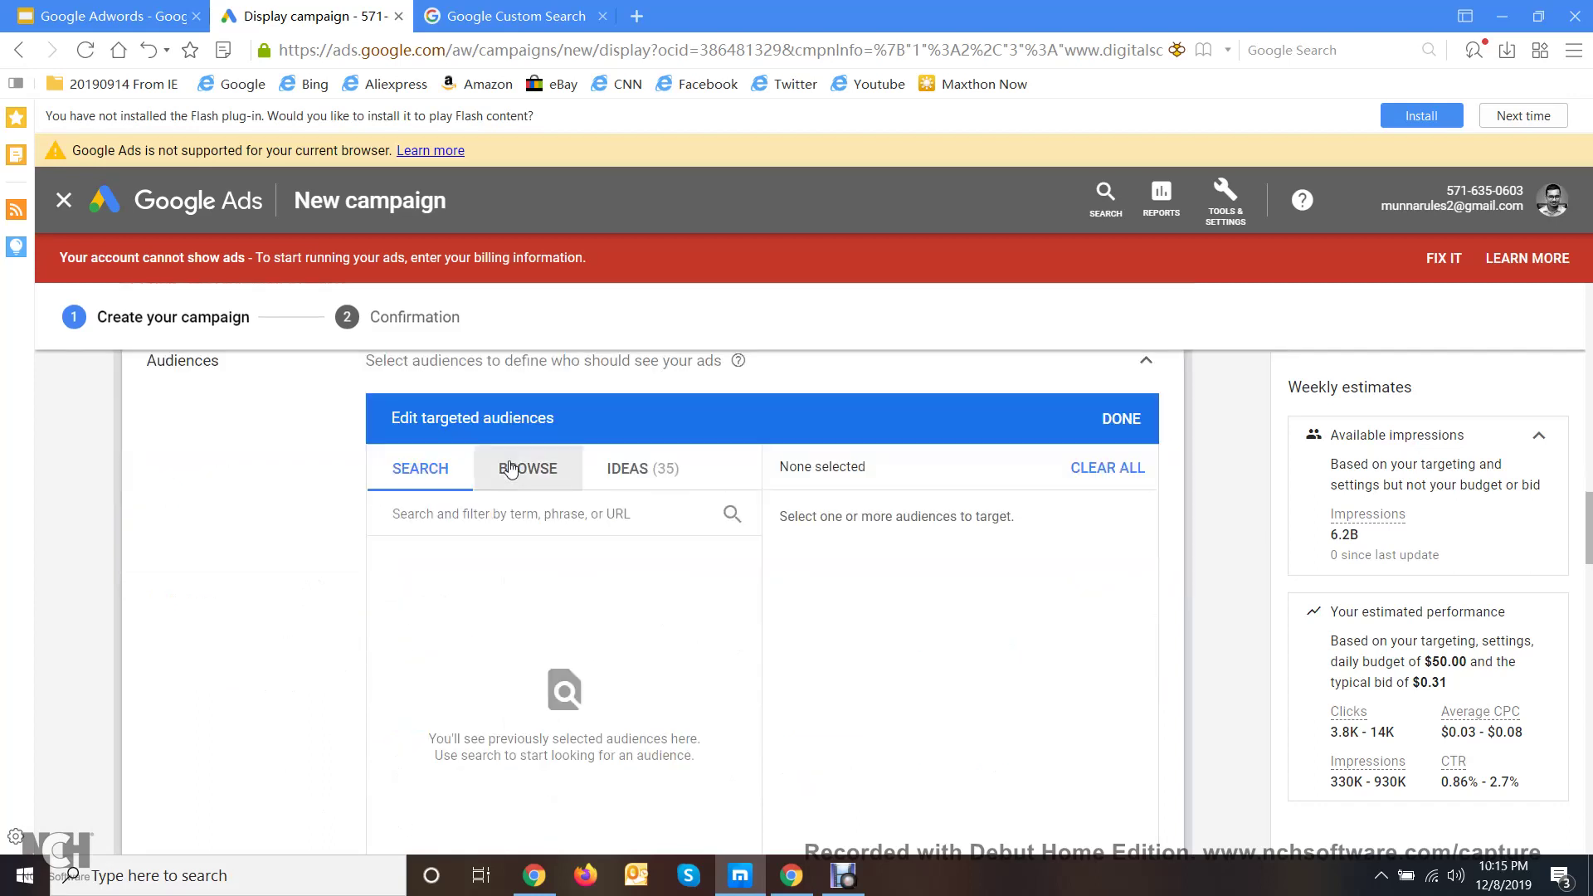
click(510, 468)
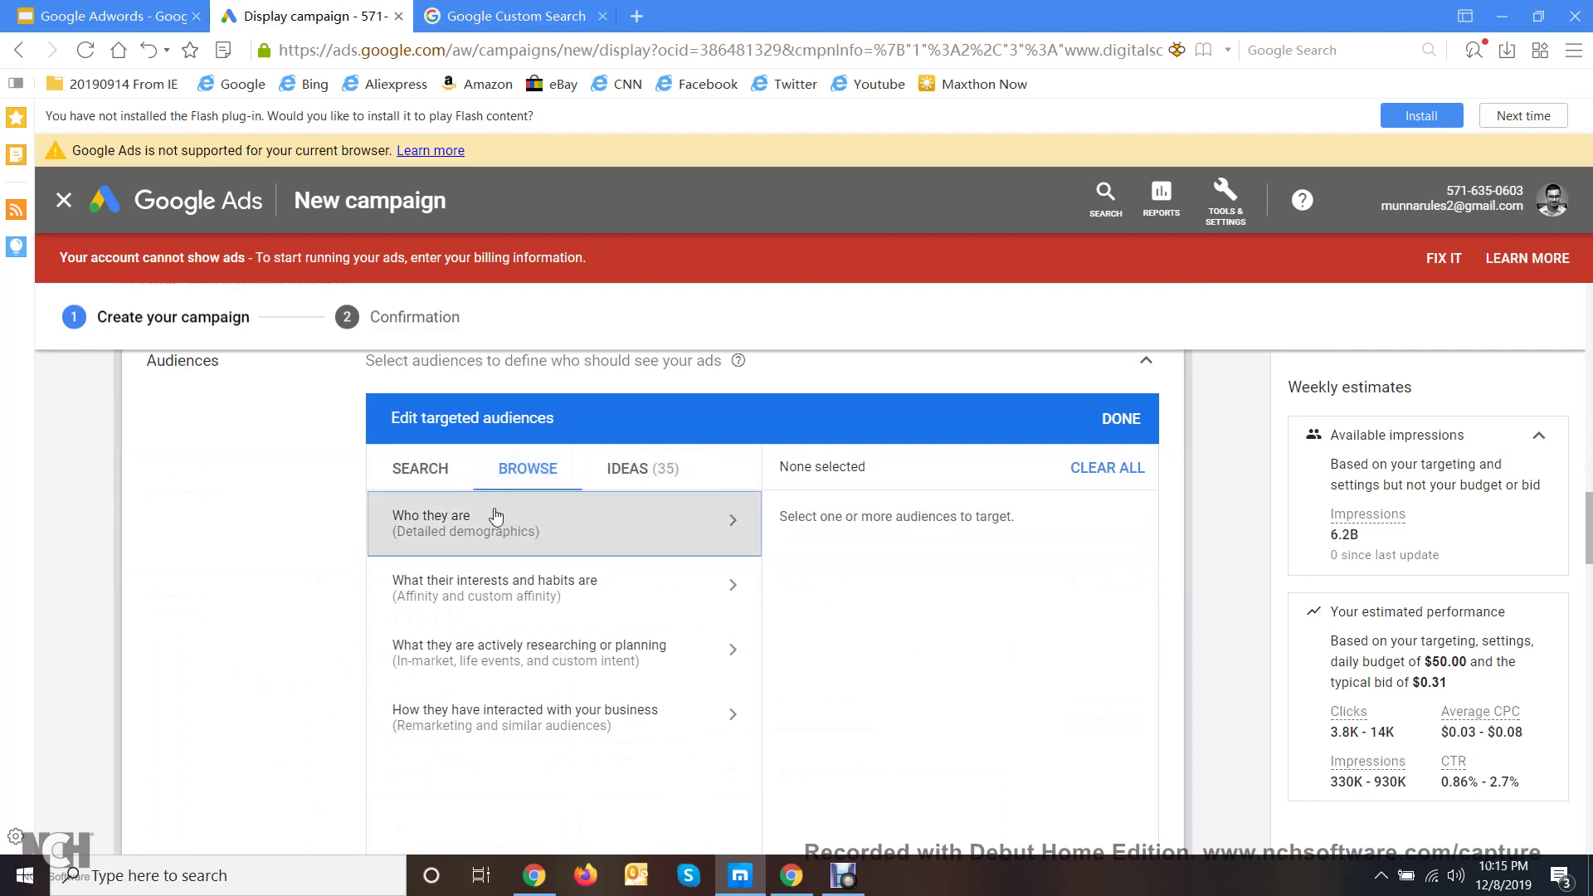
click(661, 477)
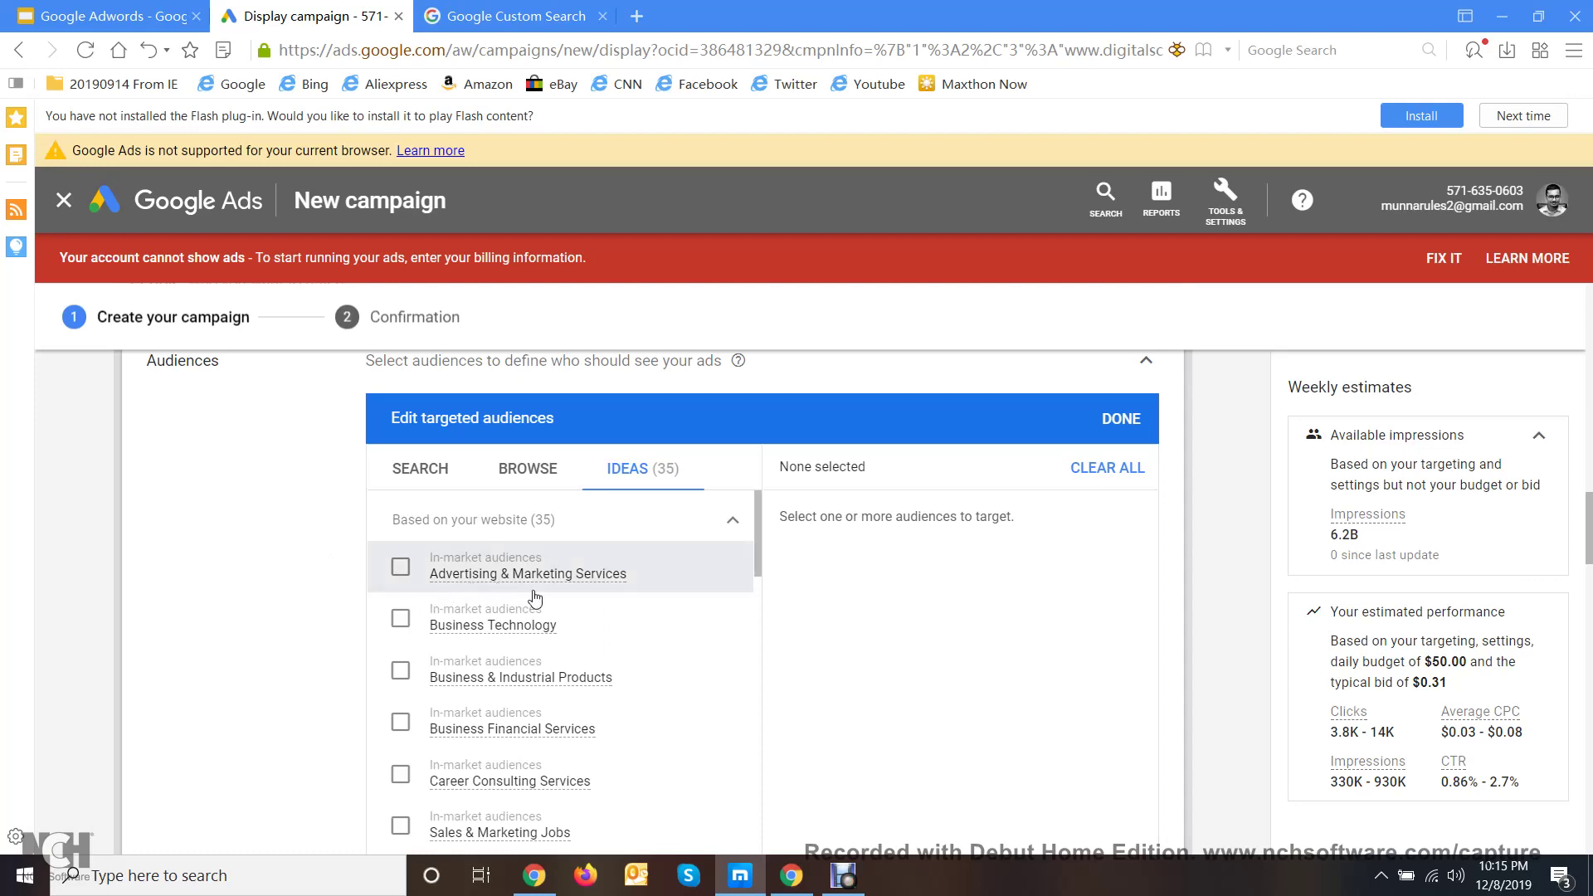
mouse_move(614, 597)
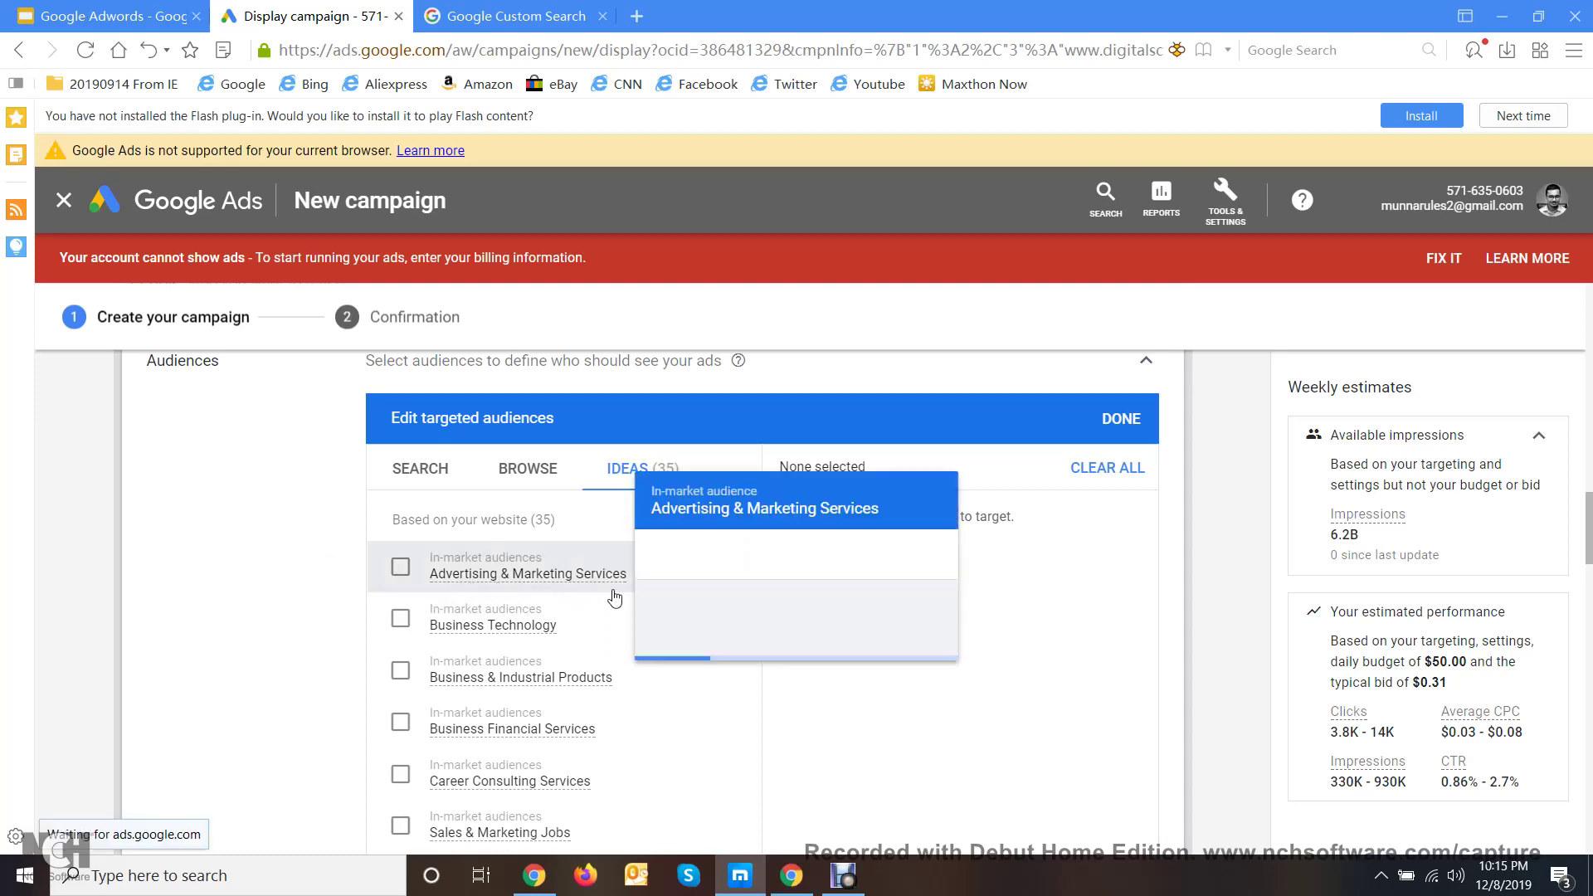
click(401, 568)
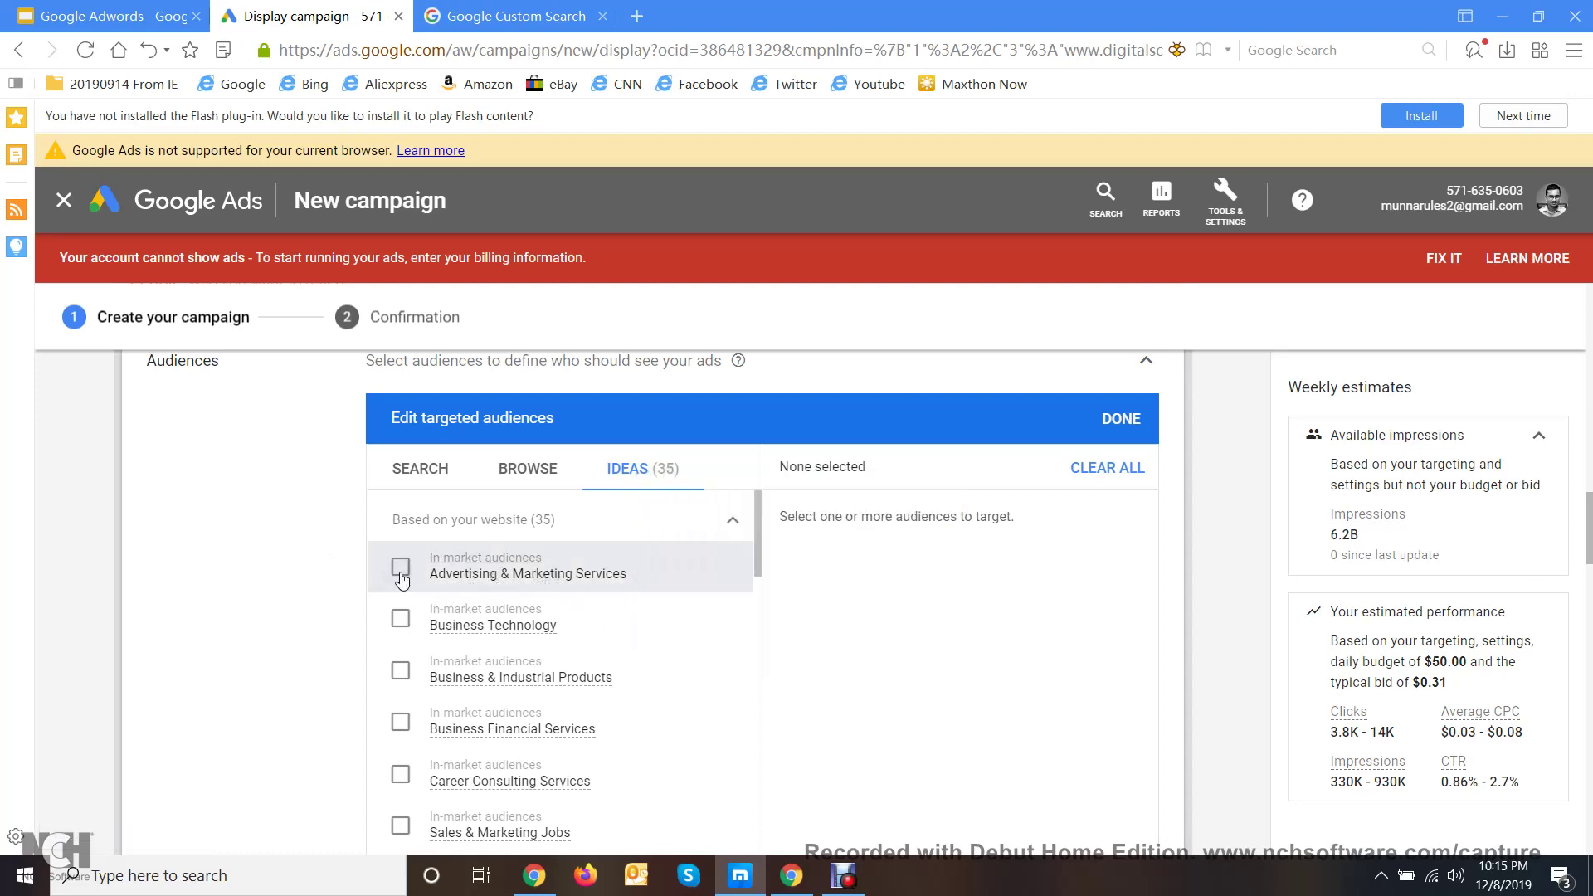
click(608, 587)
mouse_move(608, 586)
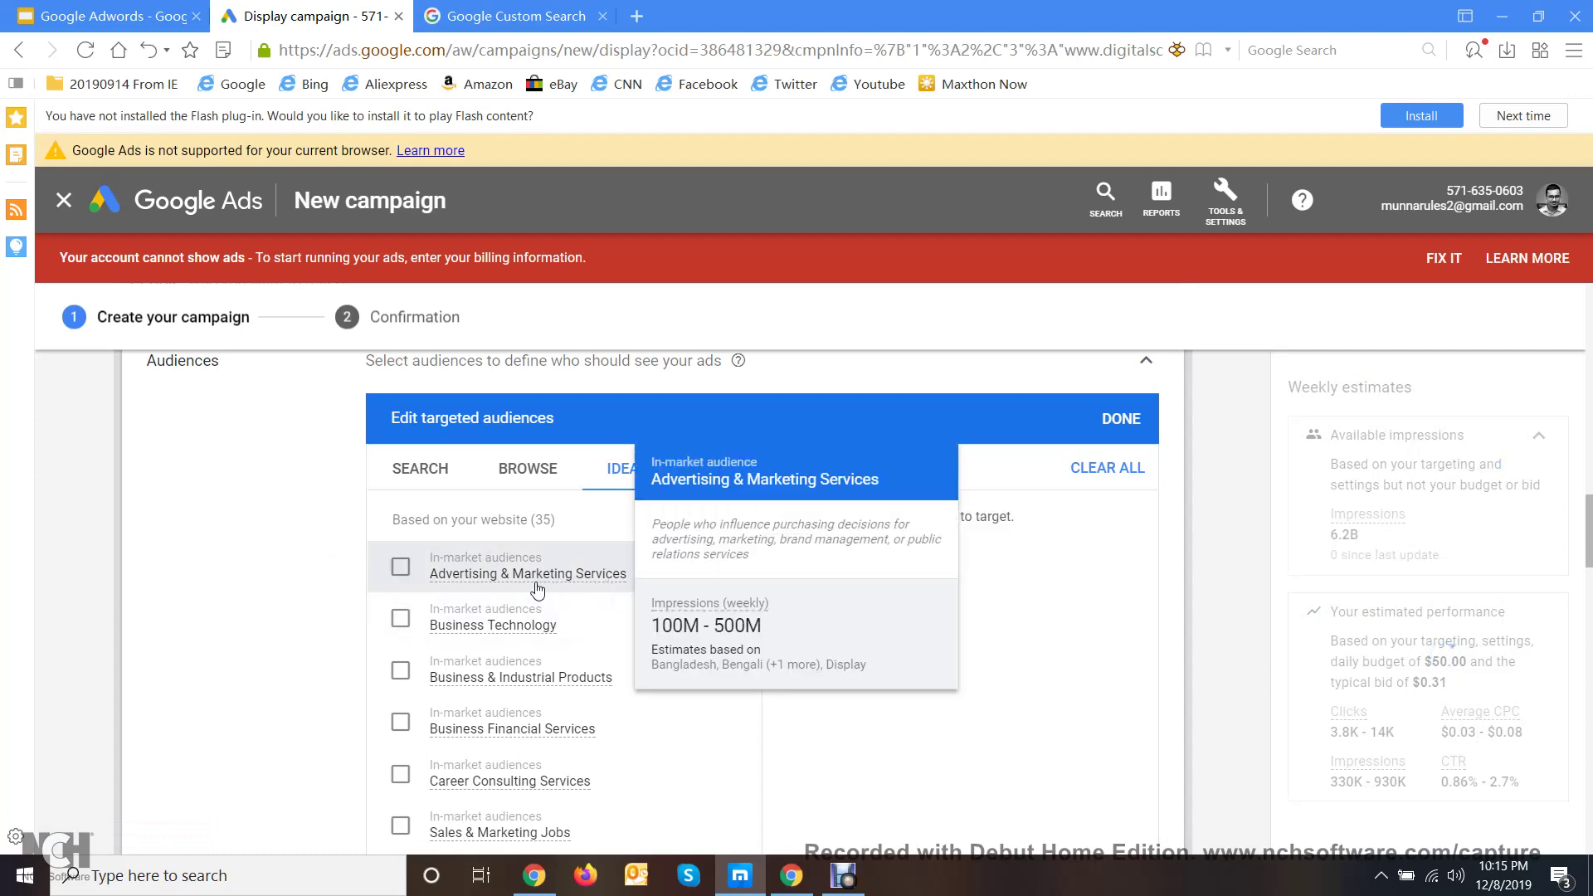
click(402, 569)
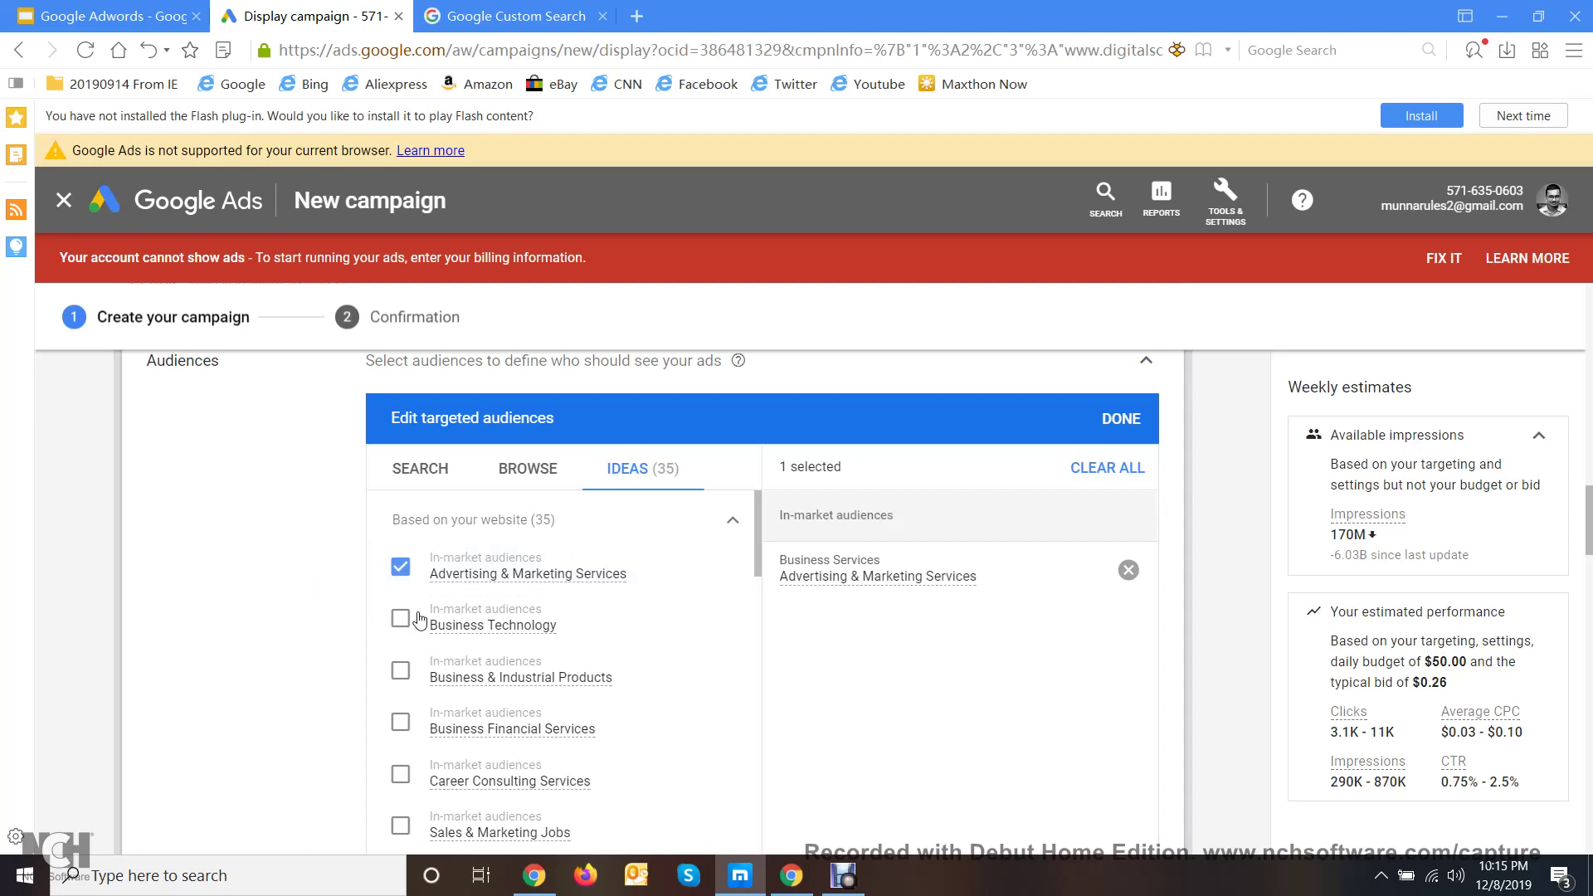
- Add the suggested in-market audience Sales & Marketing Jobs to the targeted audiences
scroll(649, 652, down, 1)
scroll(649, 652, down, 1)
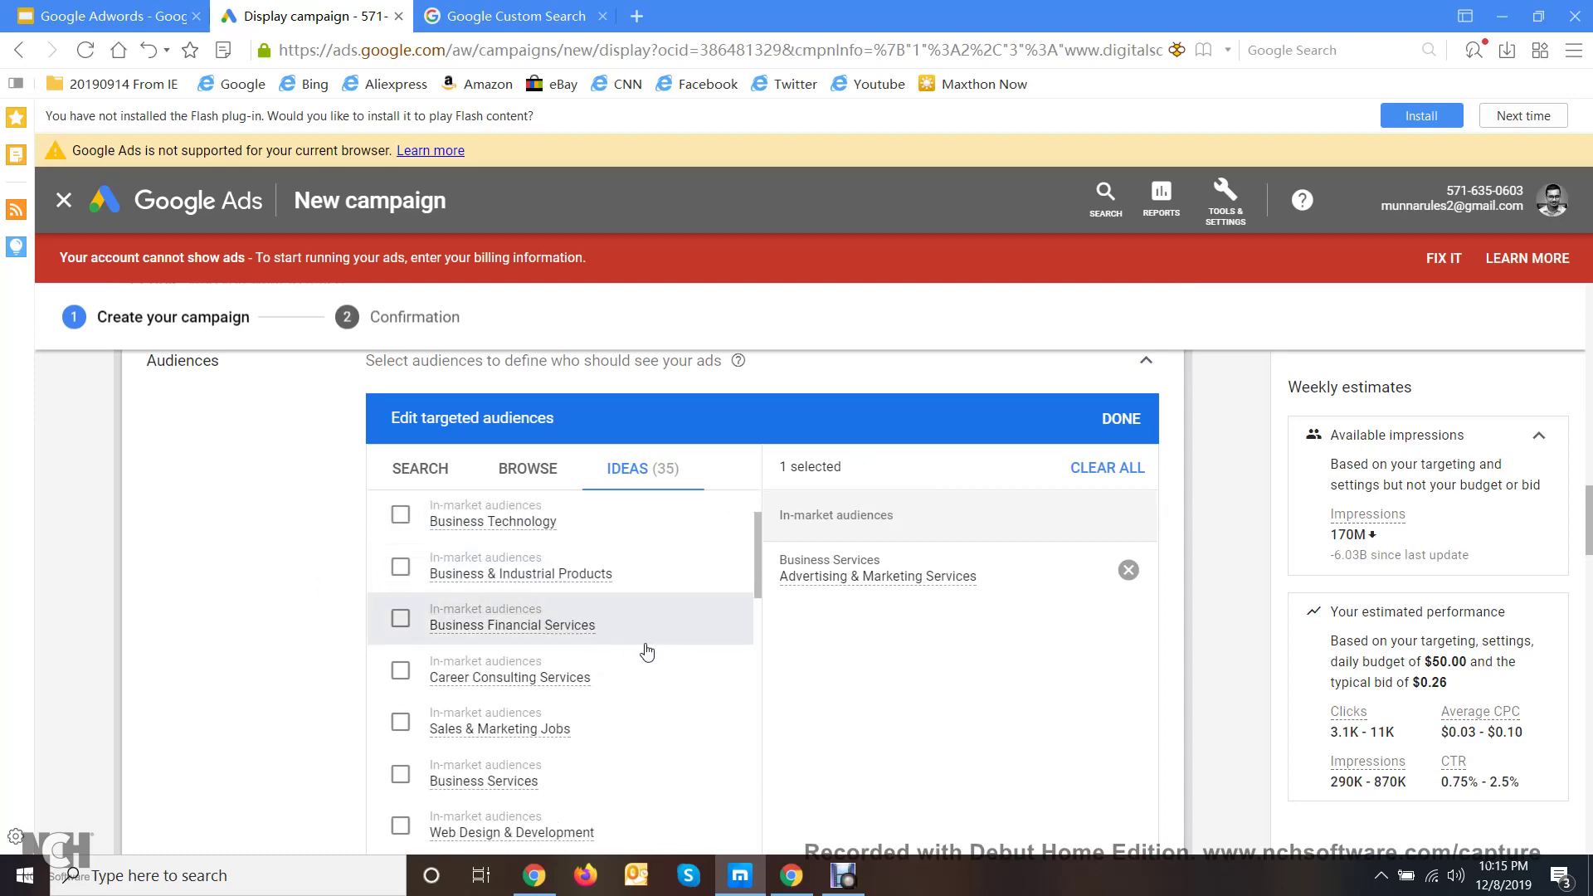
scroll(647, 653, down, 2)
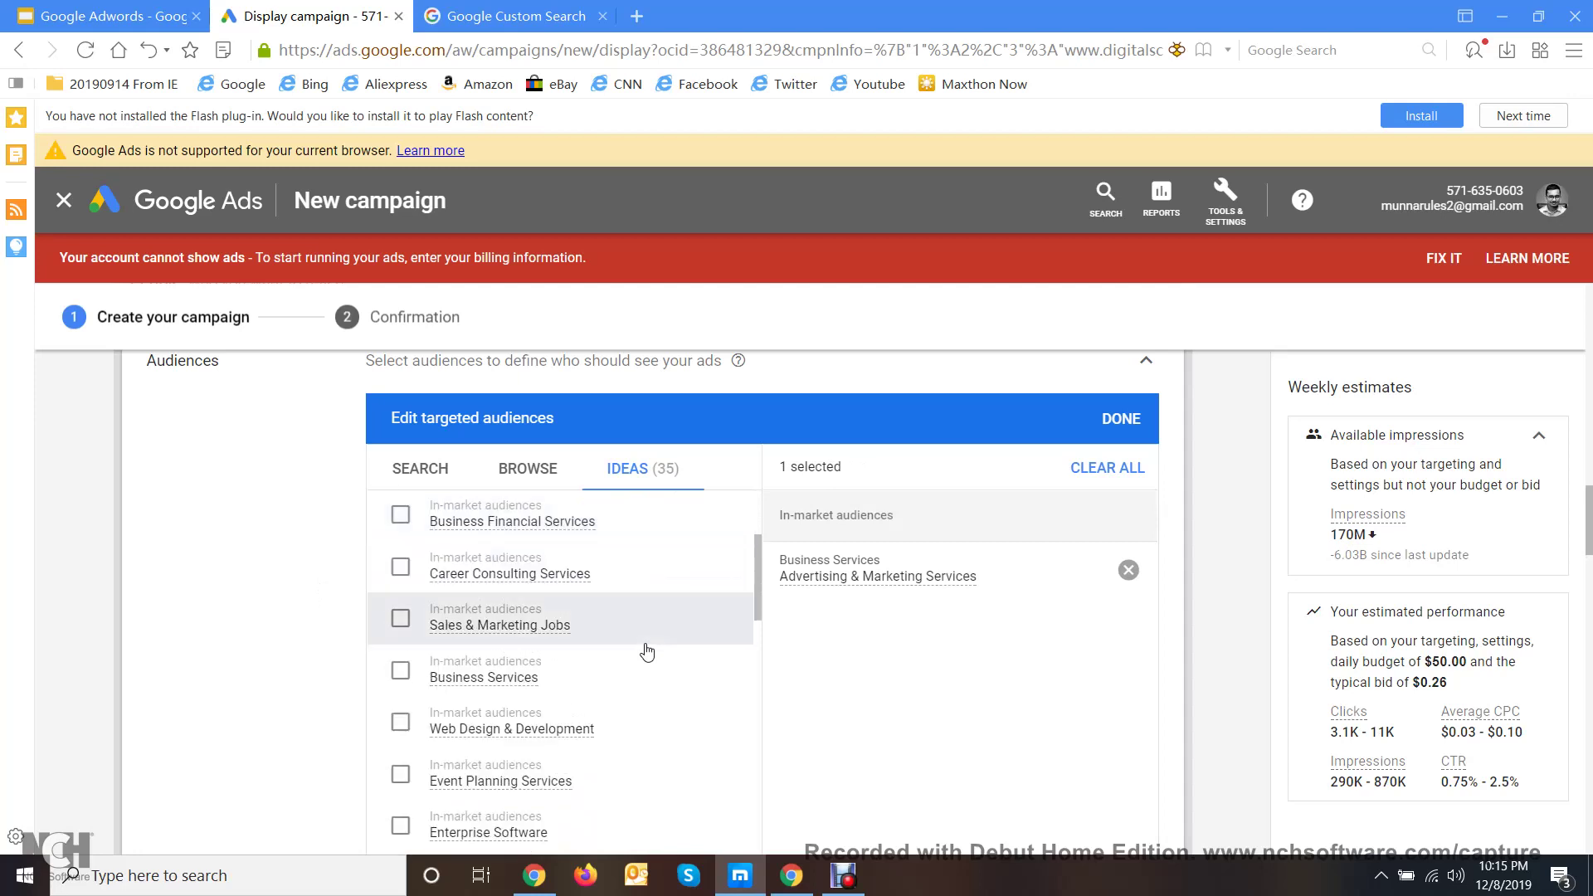
click(406, 623)
- Add the auto-created custom intent audiences digital marketing courses, digital marketing services and digital marketing agency to the targeting
scroll(595, 651, down, 2)
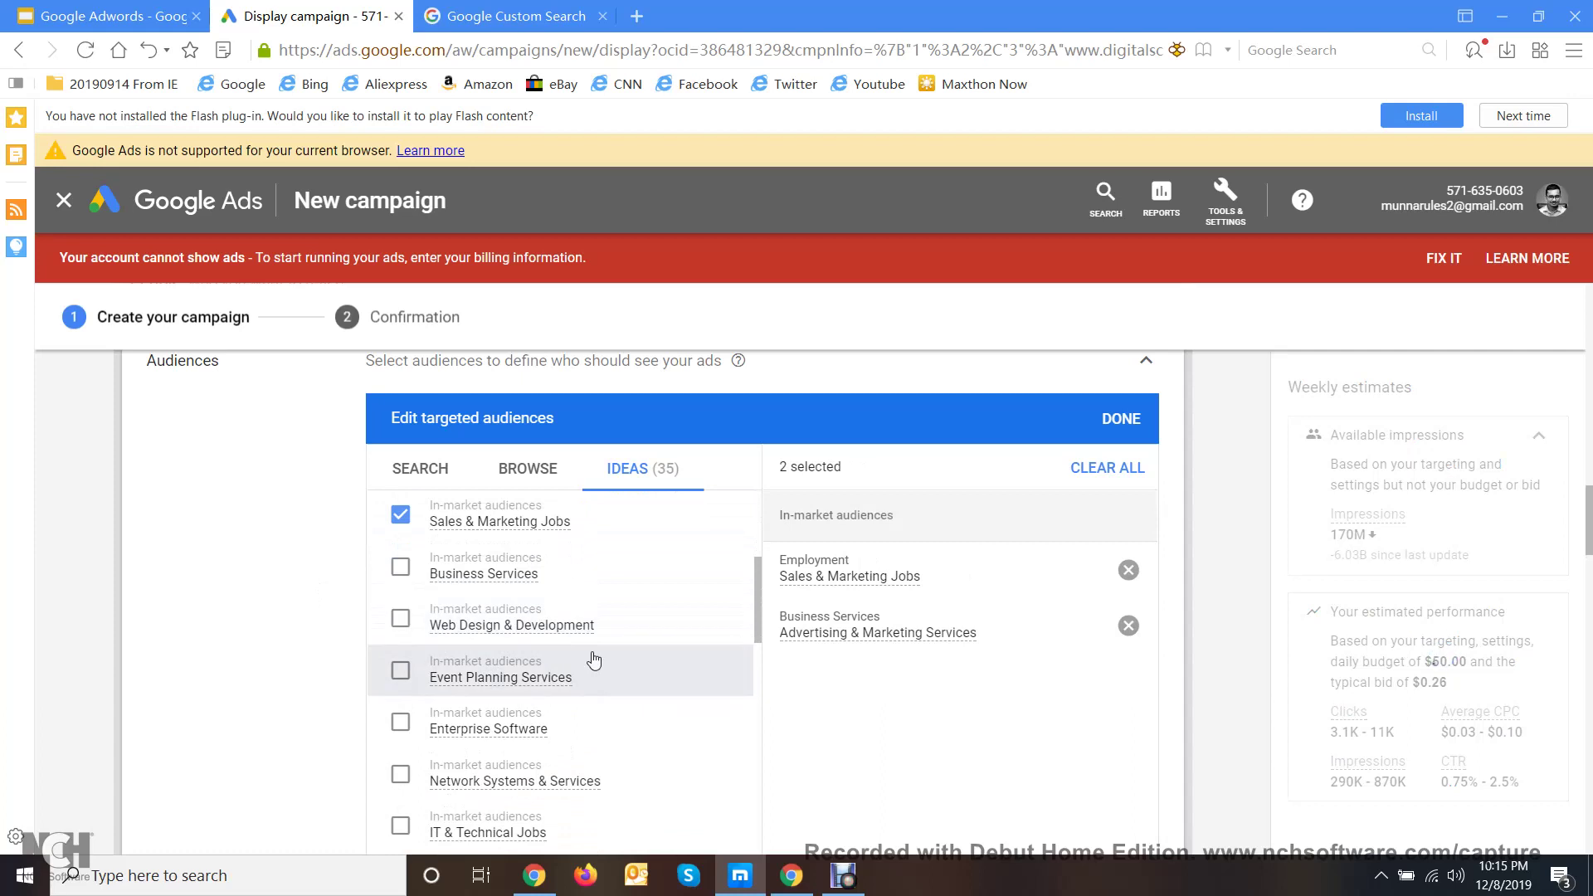
scroll(595, 659, down, 2)
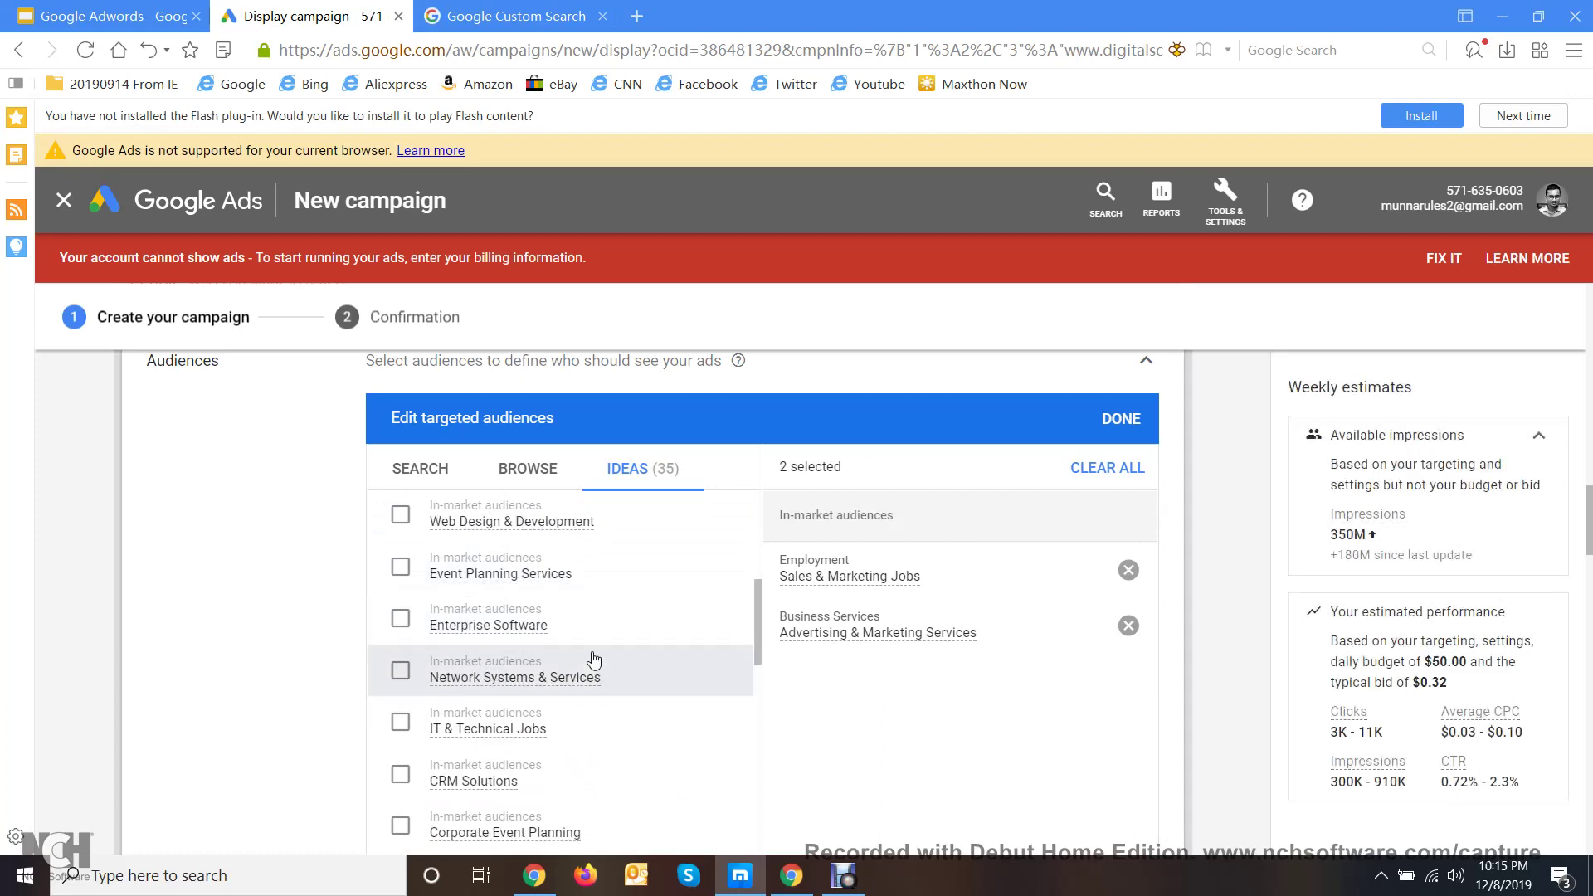
scroll(595, 659, down, 4)
scroll(594, 660, down, 4)
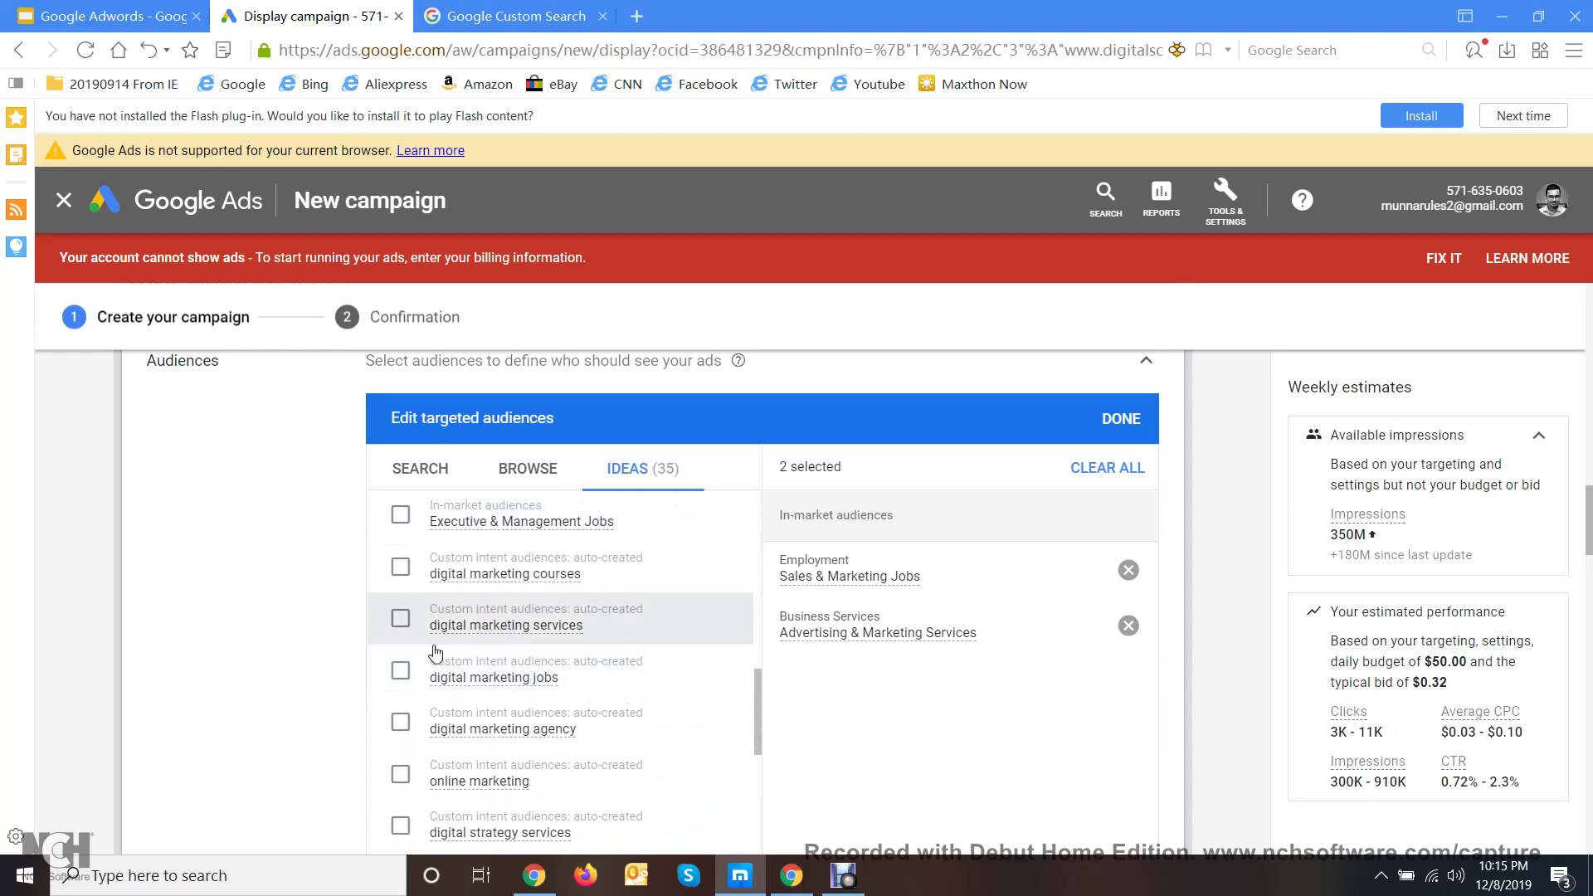
click(401, 569)
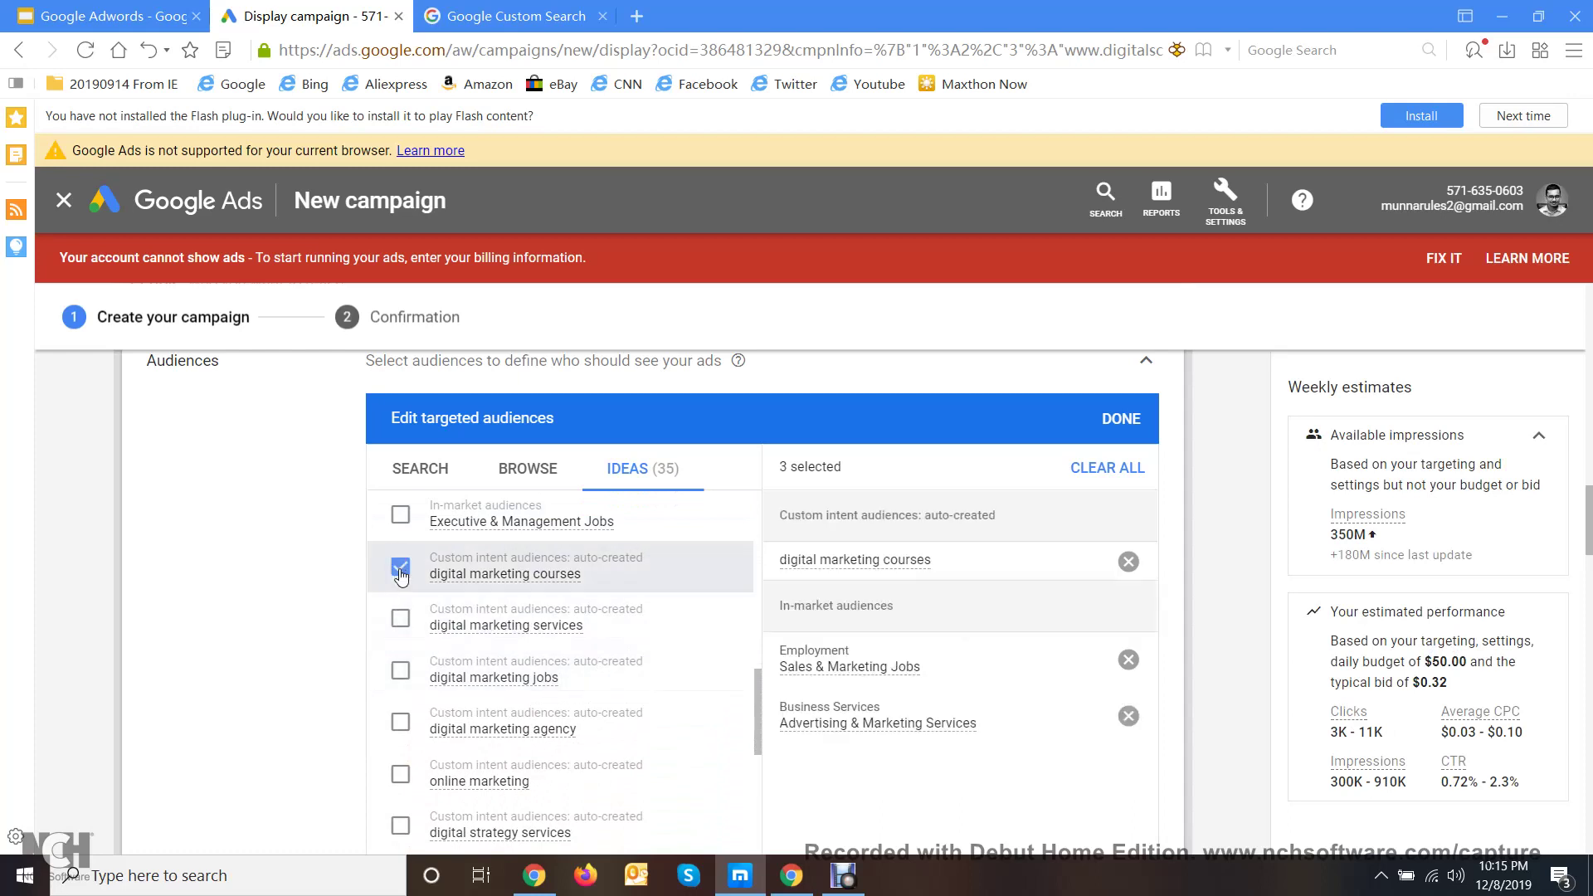
click(400, 624)
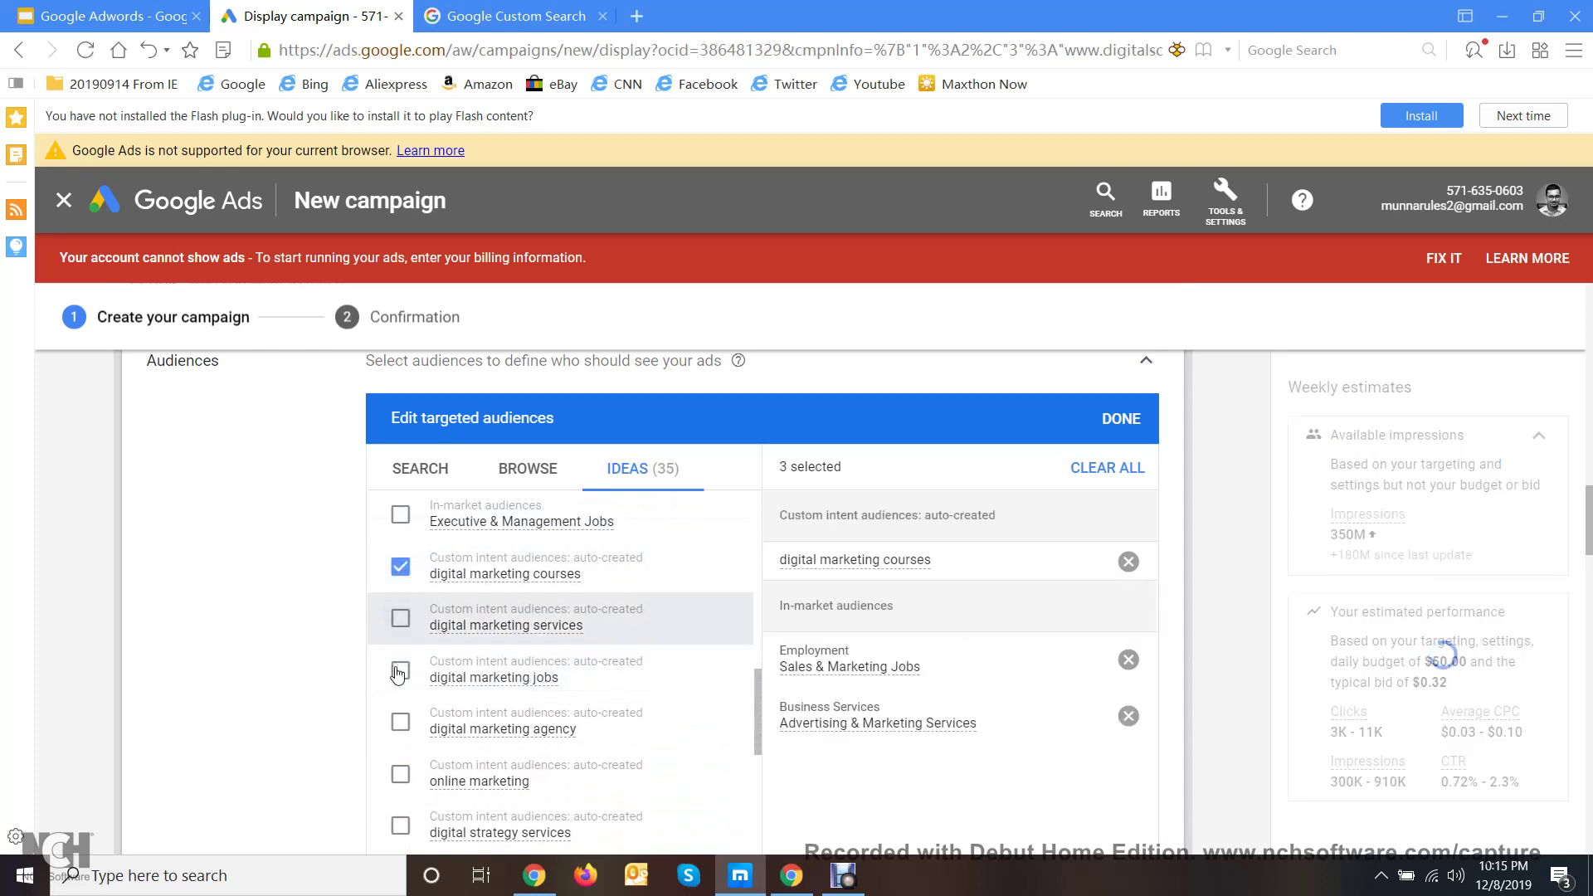
click(401, 720)
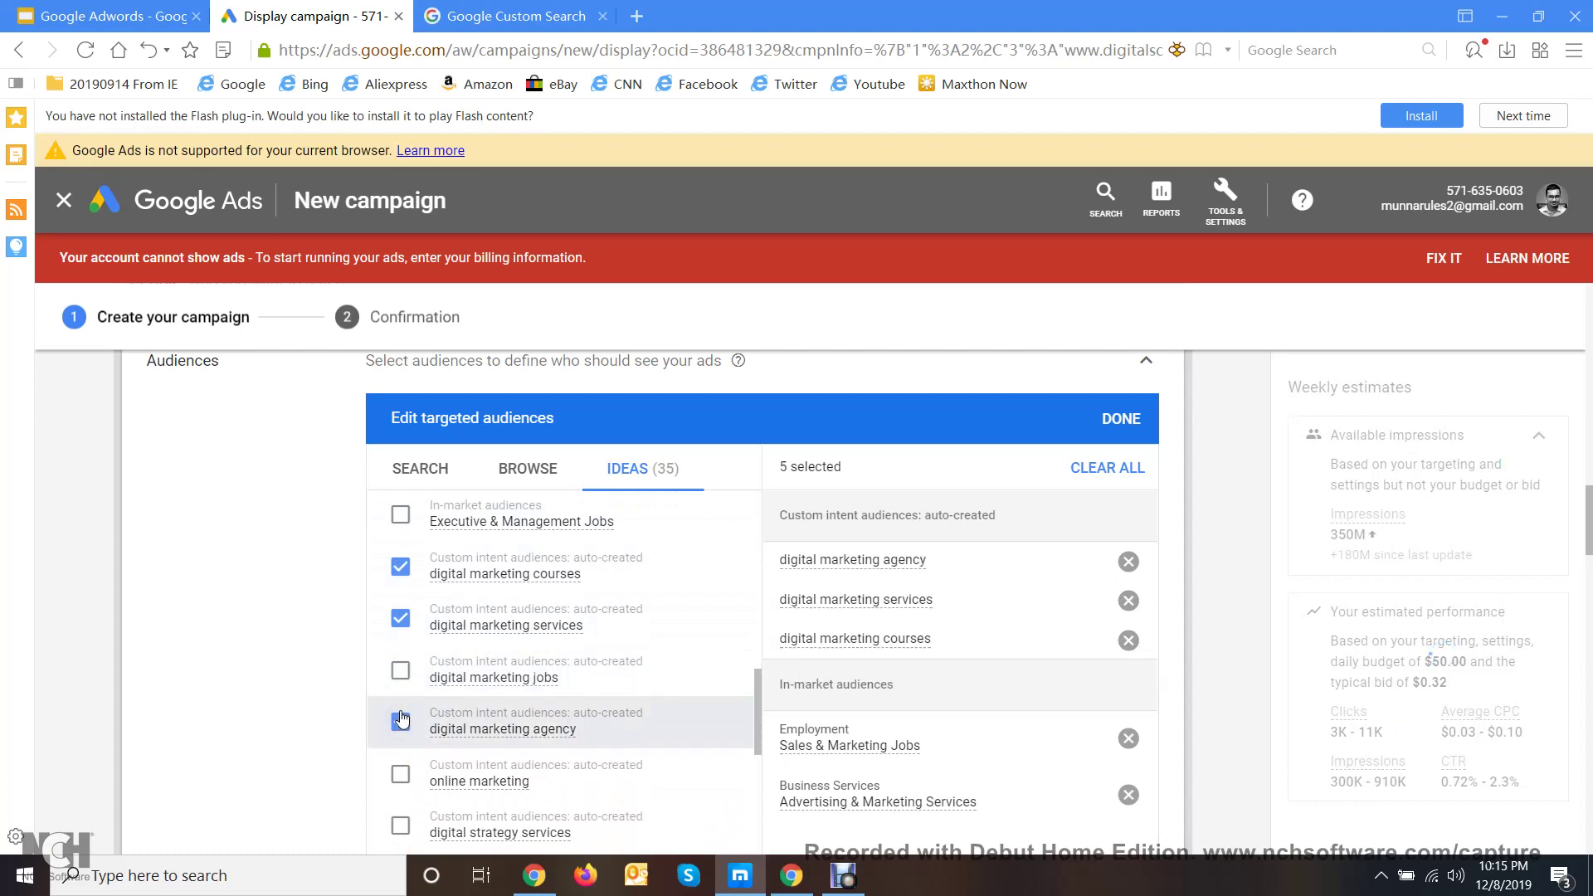
- Add the custom intent audiences online marketing, digital strategy services, digital advertising services and digital marketing companies to the targeting
scroll(400, 714, down, 3)
click(399, 571)
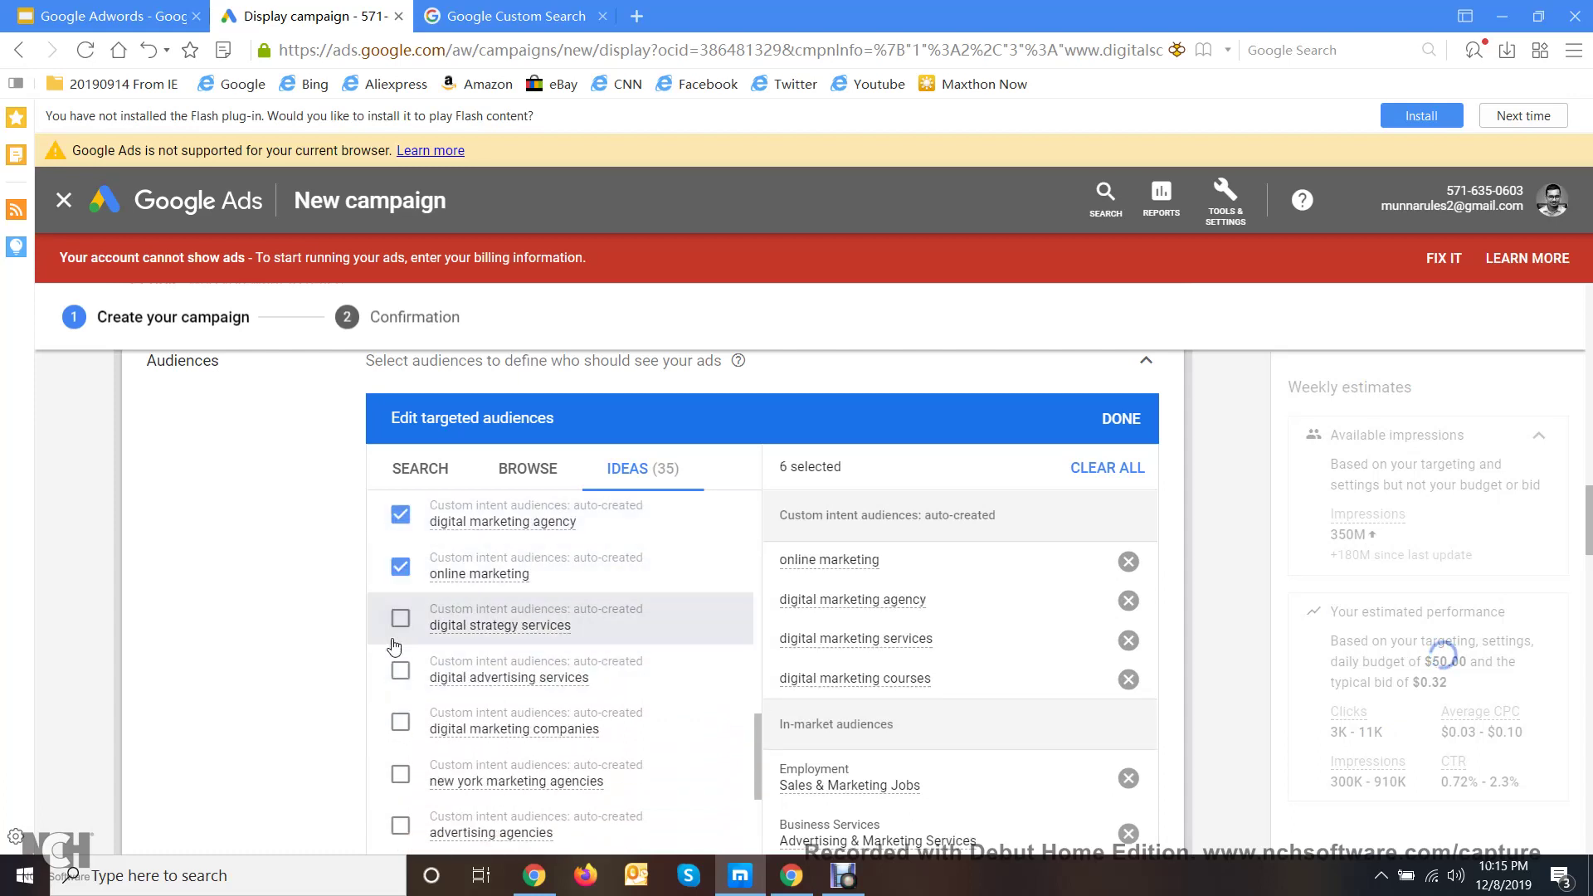
click(396, 639)
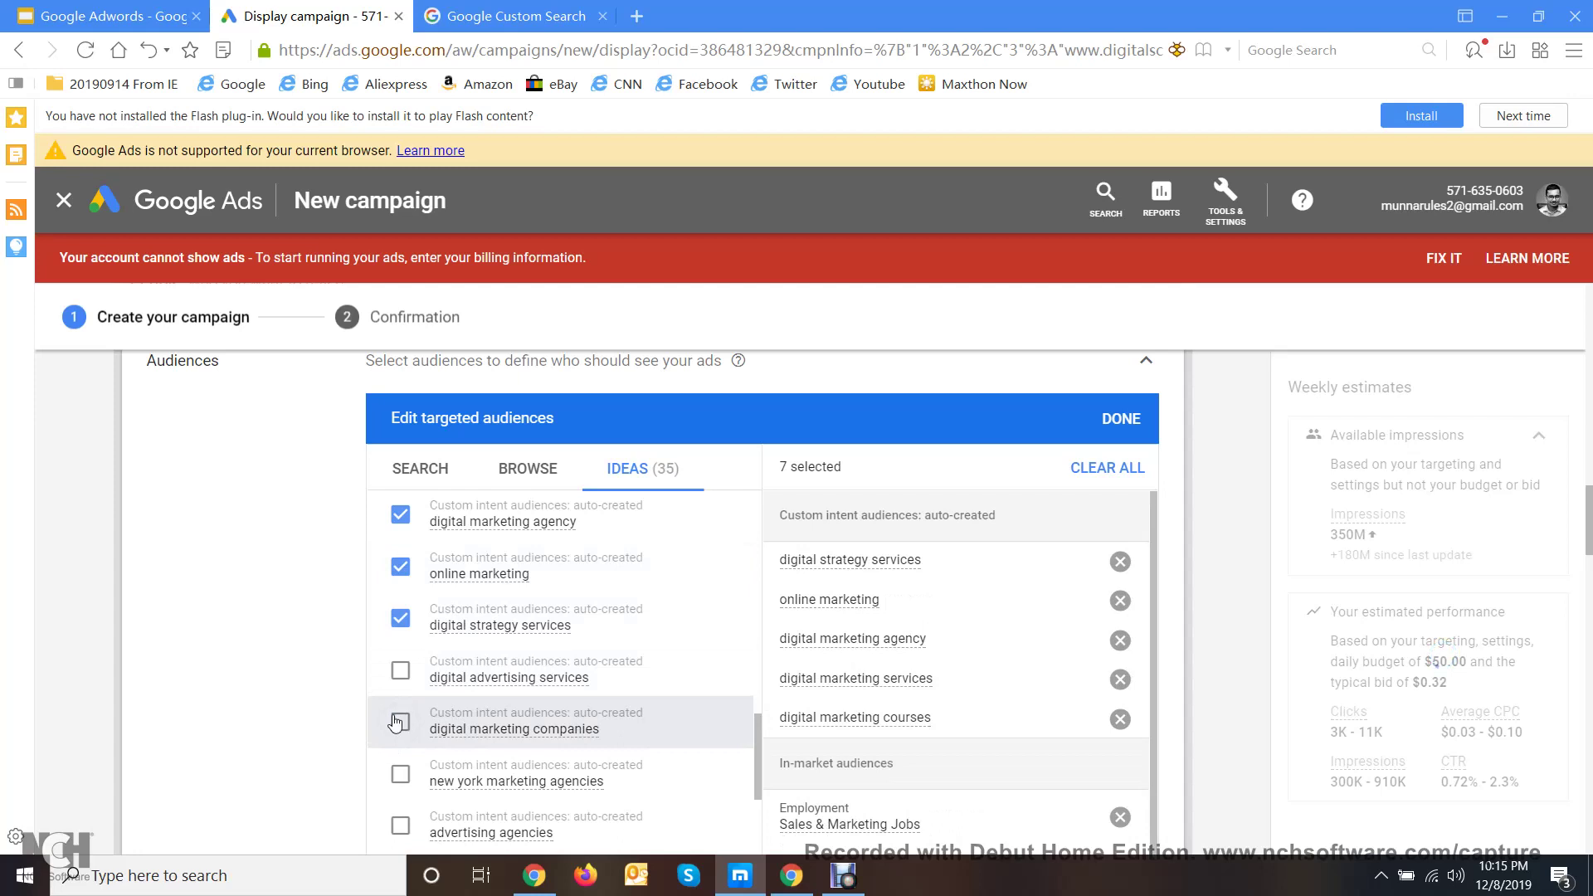
click(397, 670)
click(400, 722)
scroll(550, 759, down, 1)
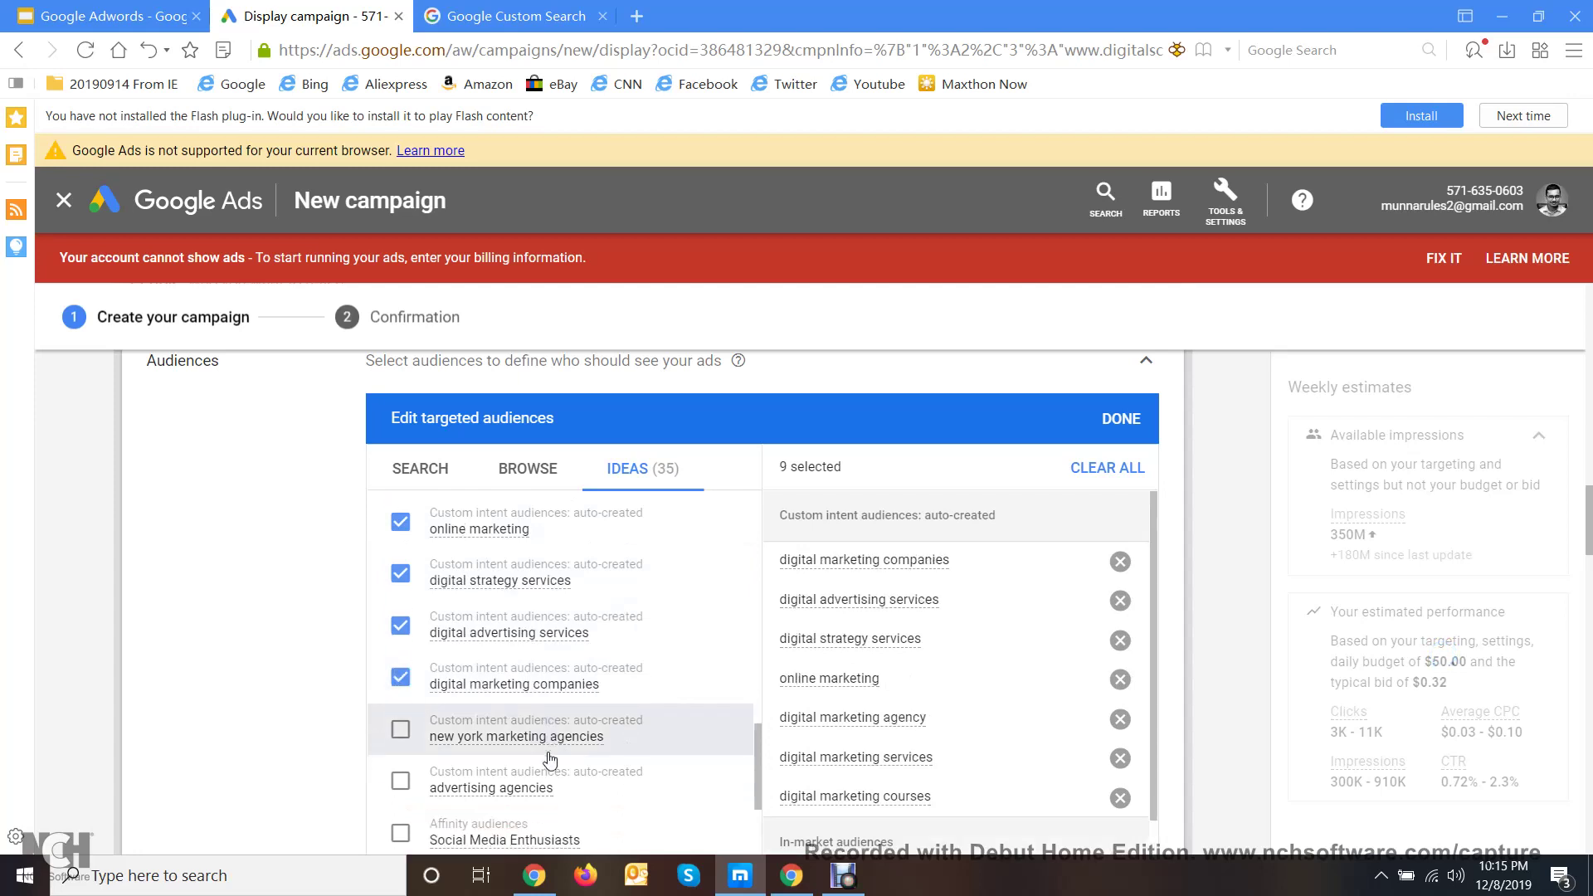
scroll(550, 760, down, 3)
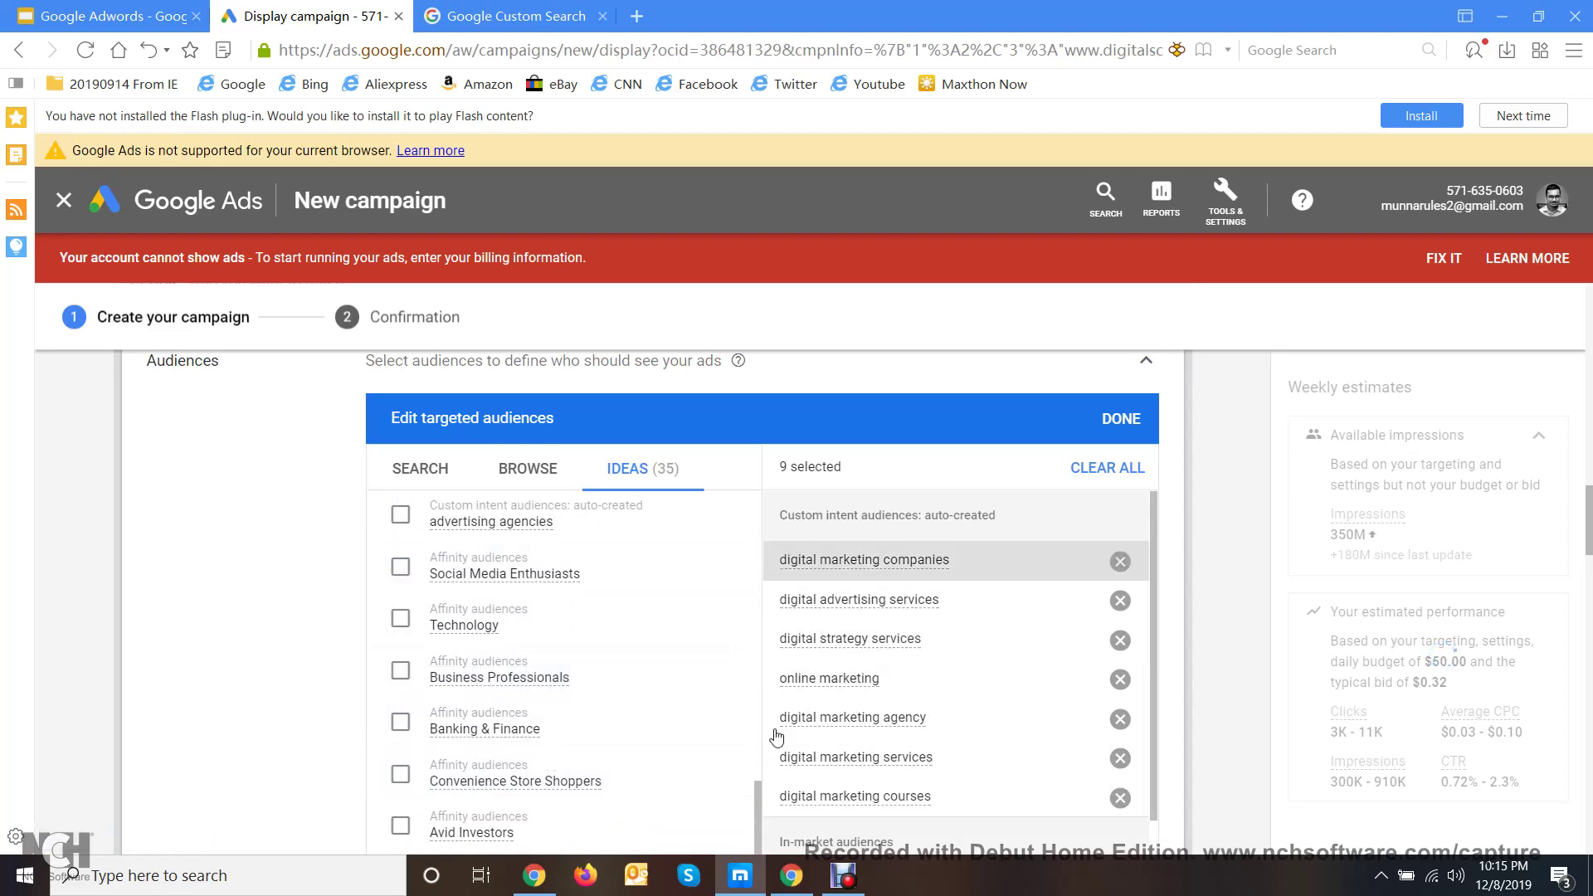
scroll(782, 619, down, 10)
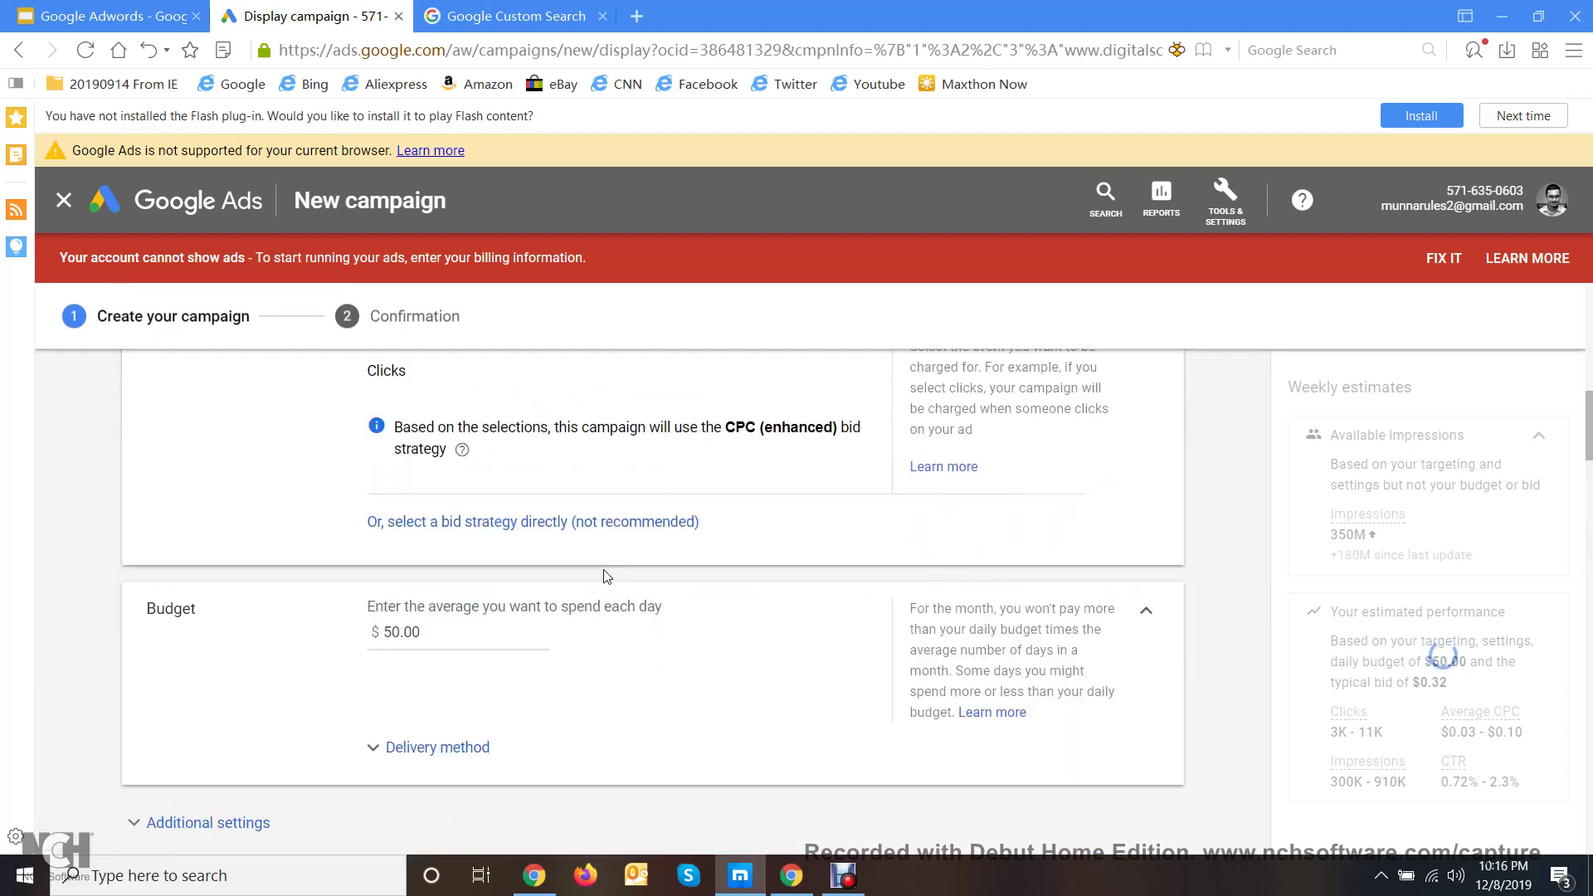
scroll(608, 576, down, 9)
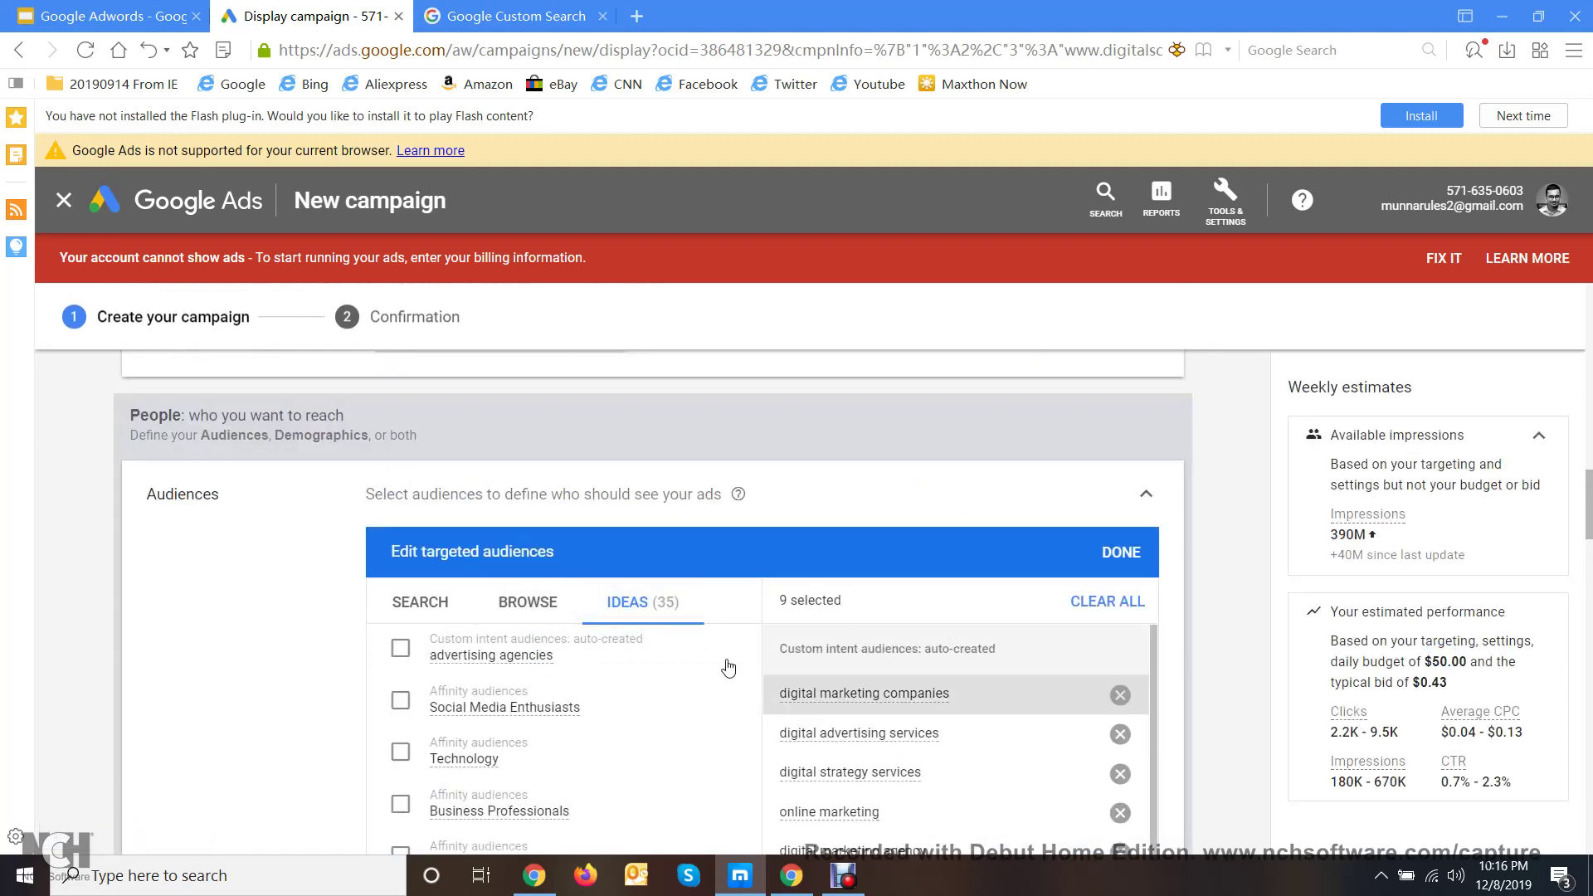
- Look through the browsable audience categories and confirm the current selection of targeted audiences
click(508, 606)
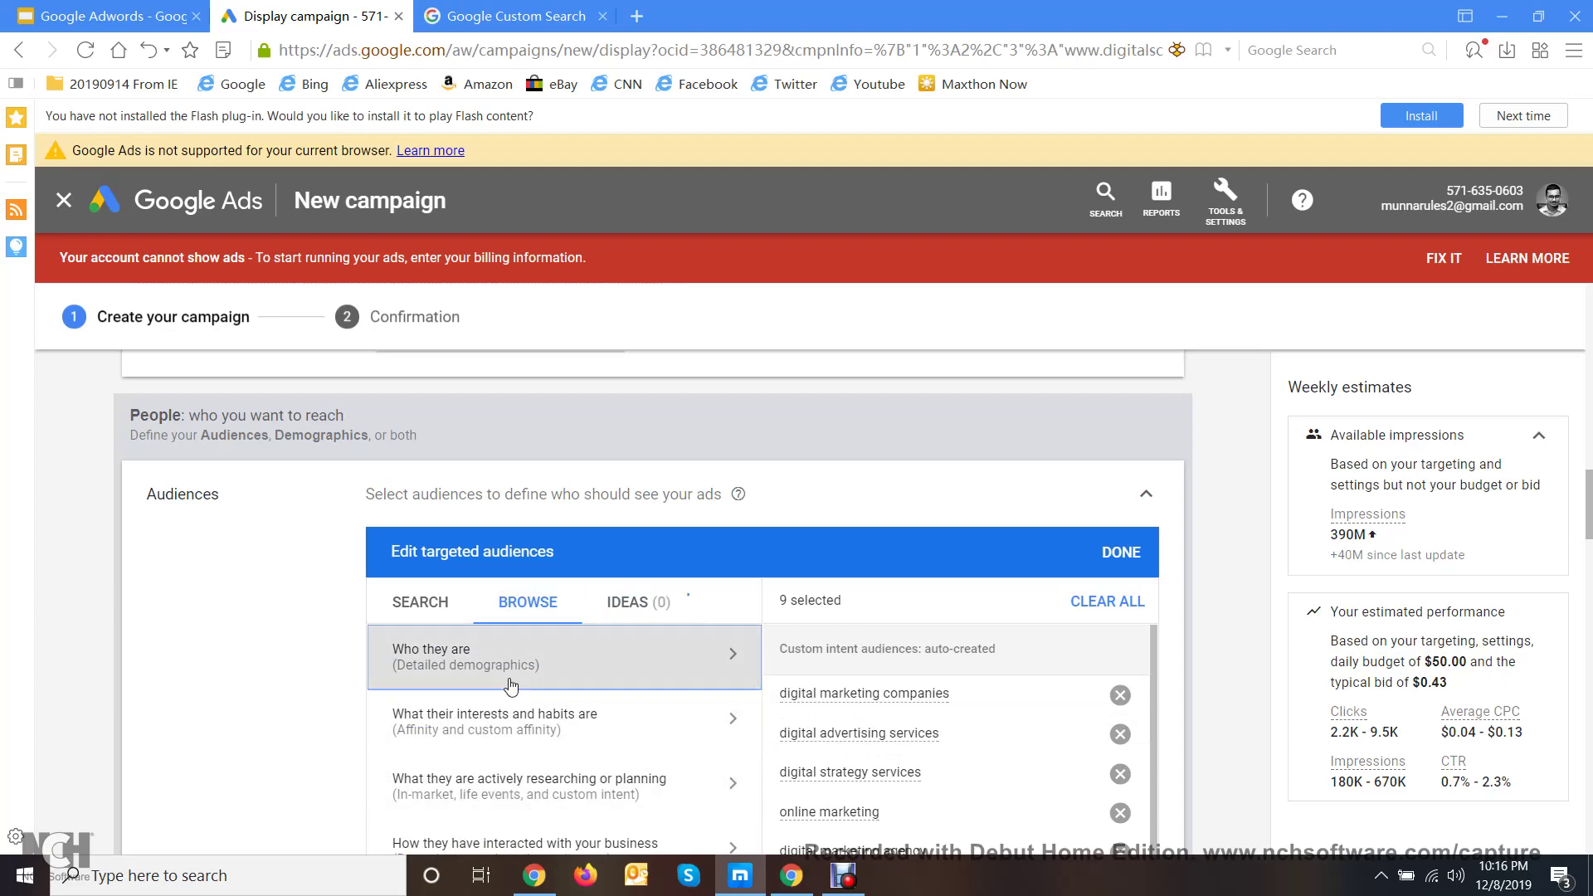
scroll(278, 610, down, 3)
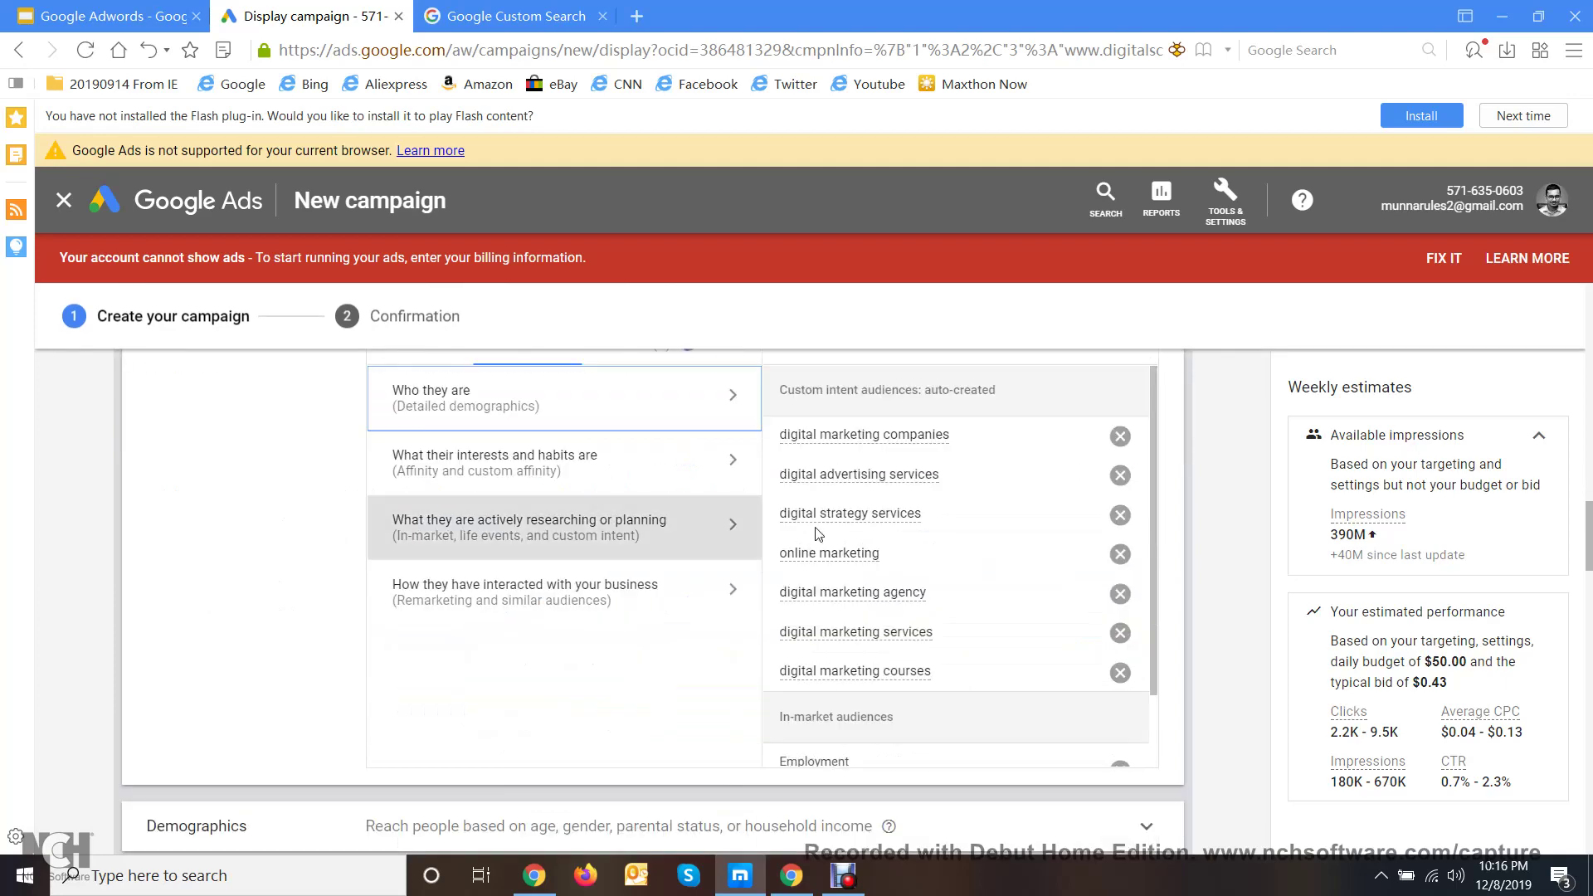
scroll(876, 586, up, 2)
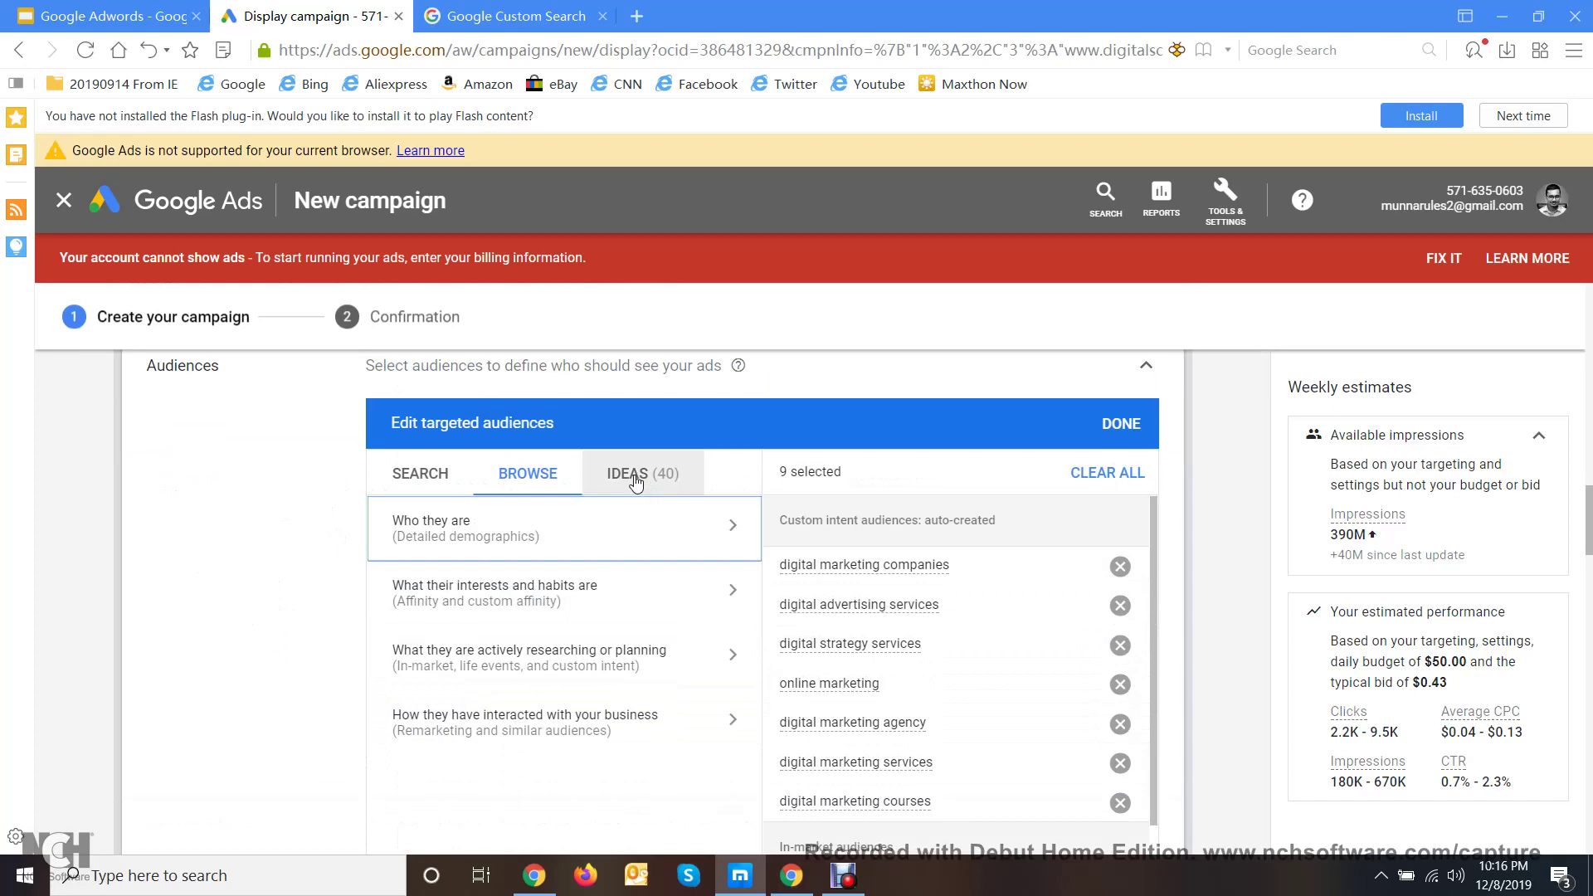
click(635, 480)
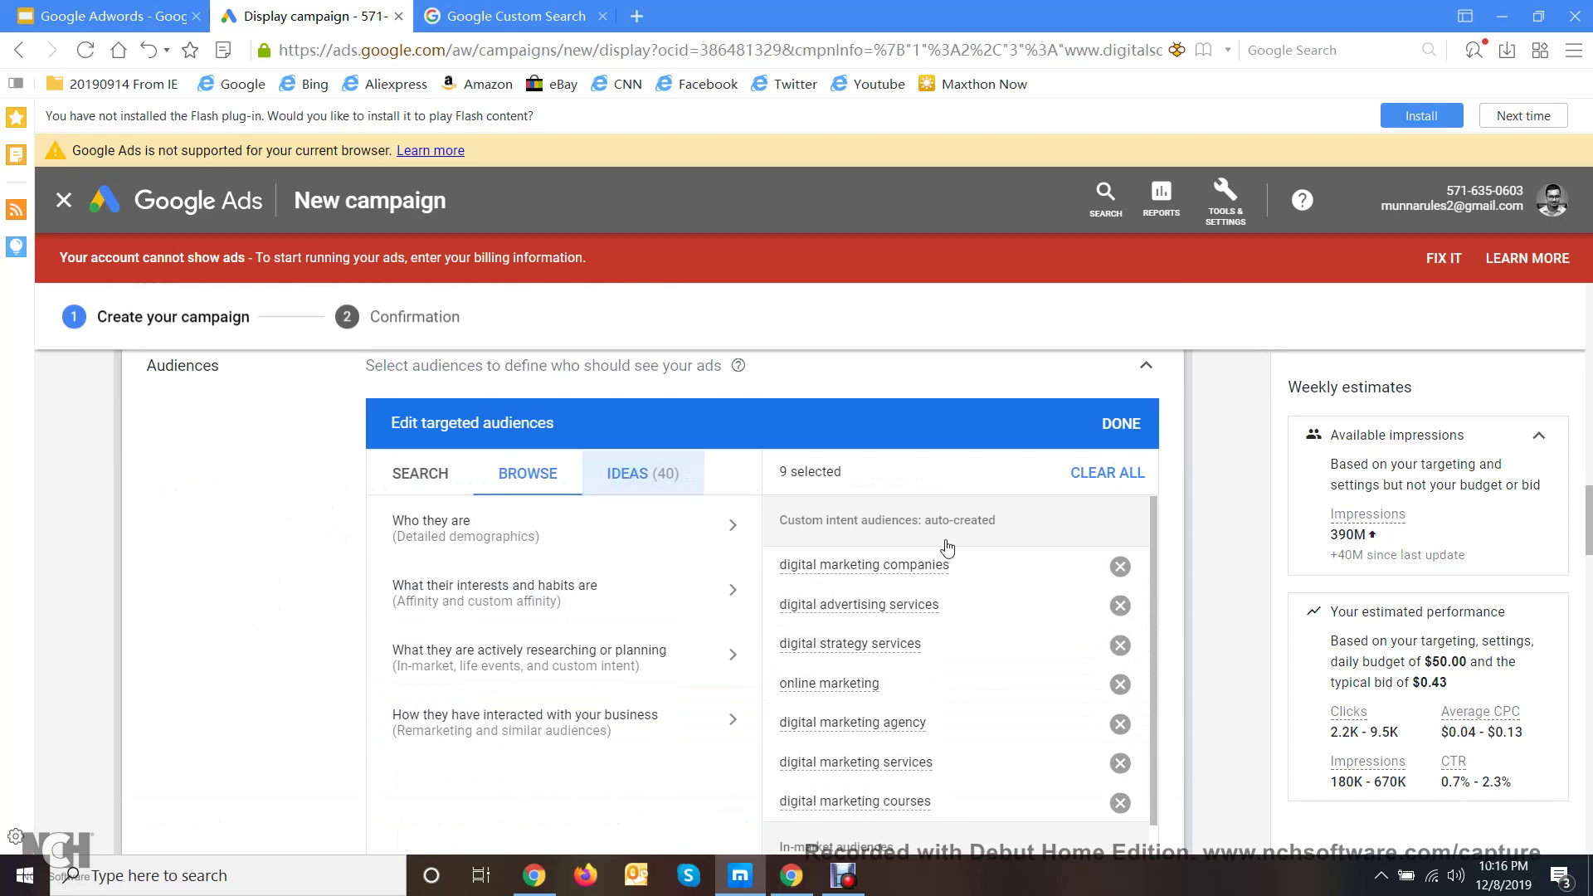
click(1131, 427)
scroll(682, 485, up, 2)
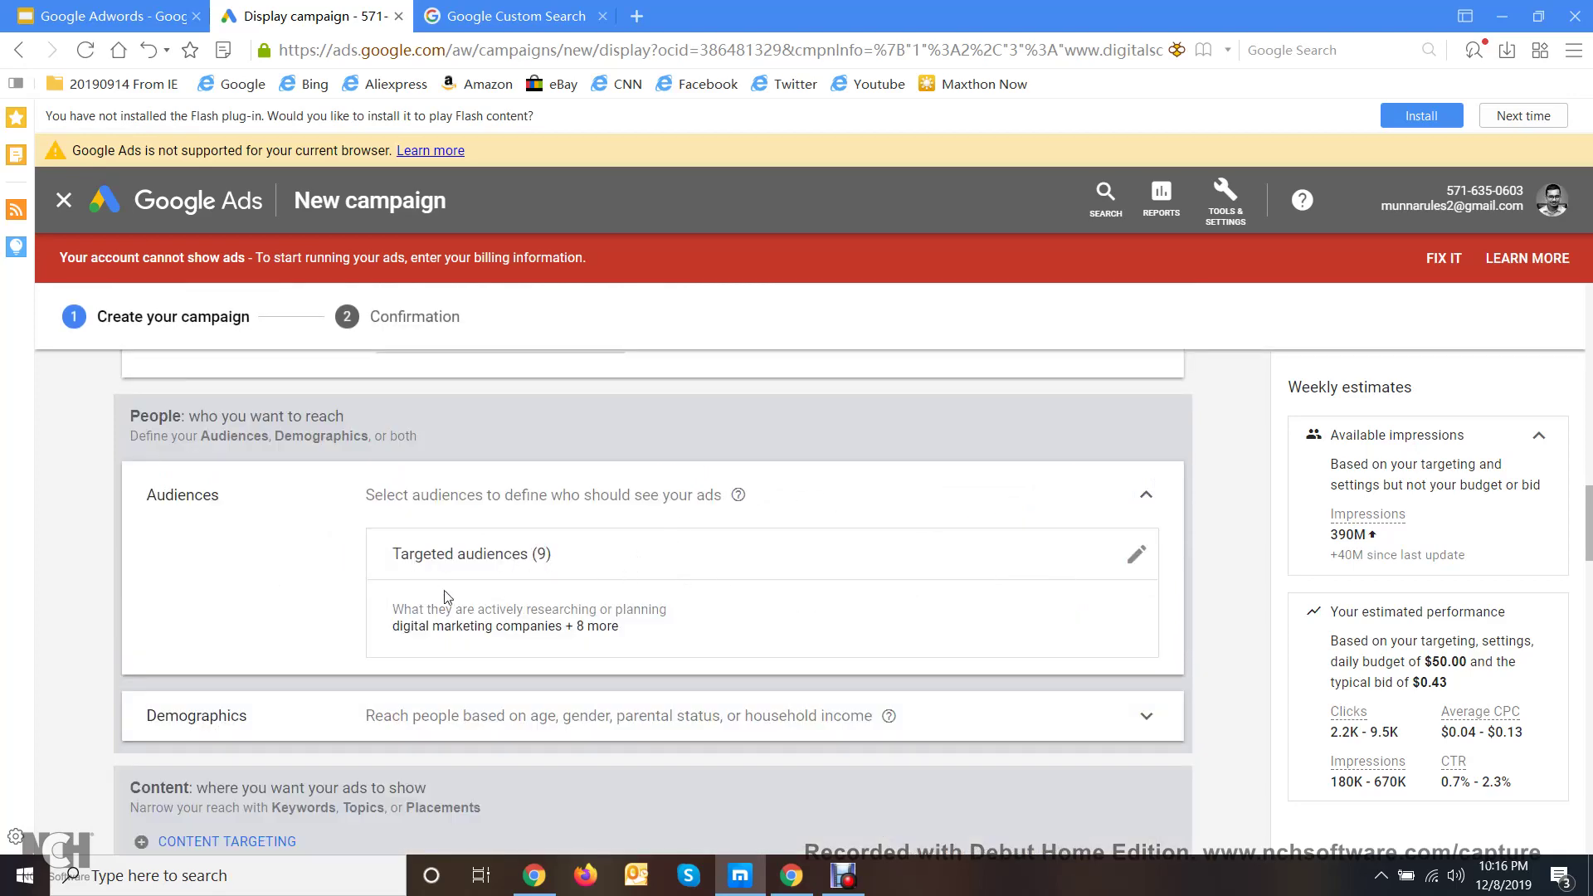
- Exclude the age groups 45 - 54, 55 - 64 and 65+ from the targeted demographics and confirm the selection
scroll(498, 630, down, 2)
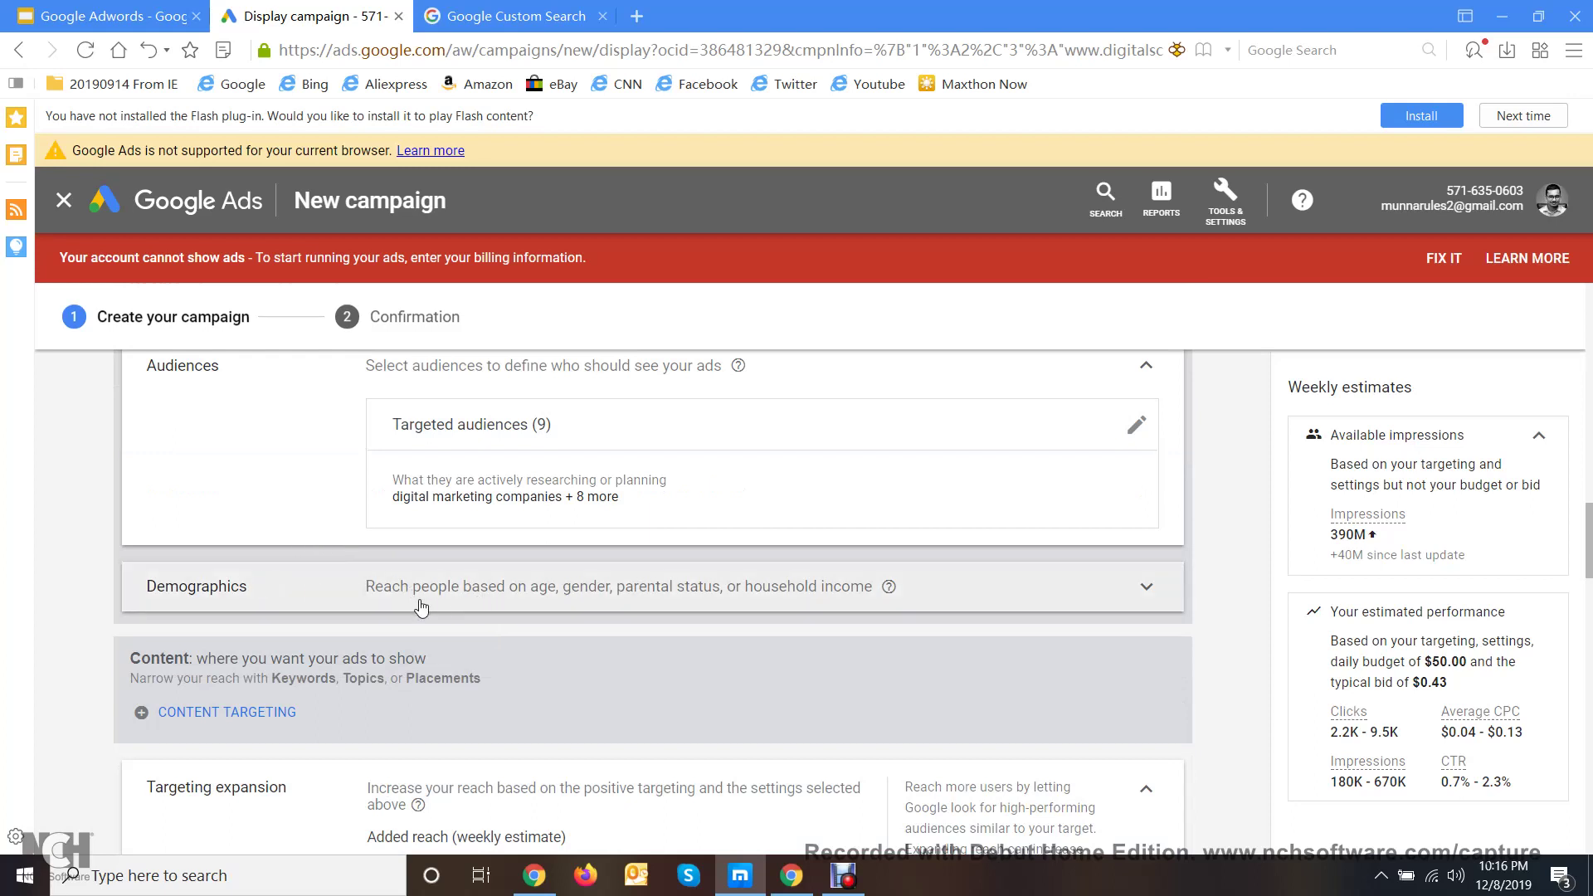
click(462, 606)
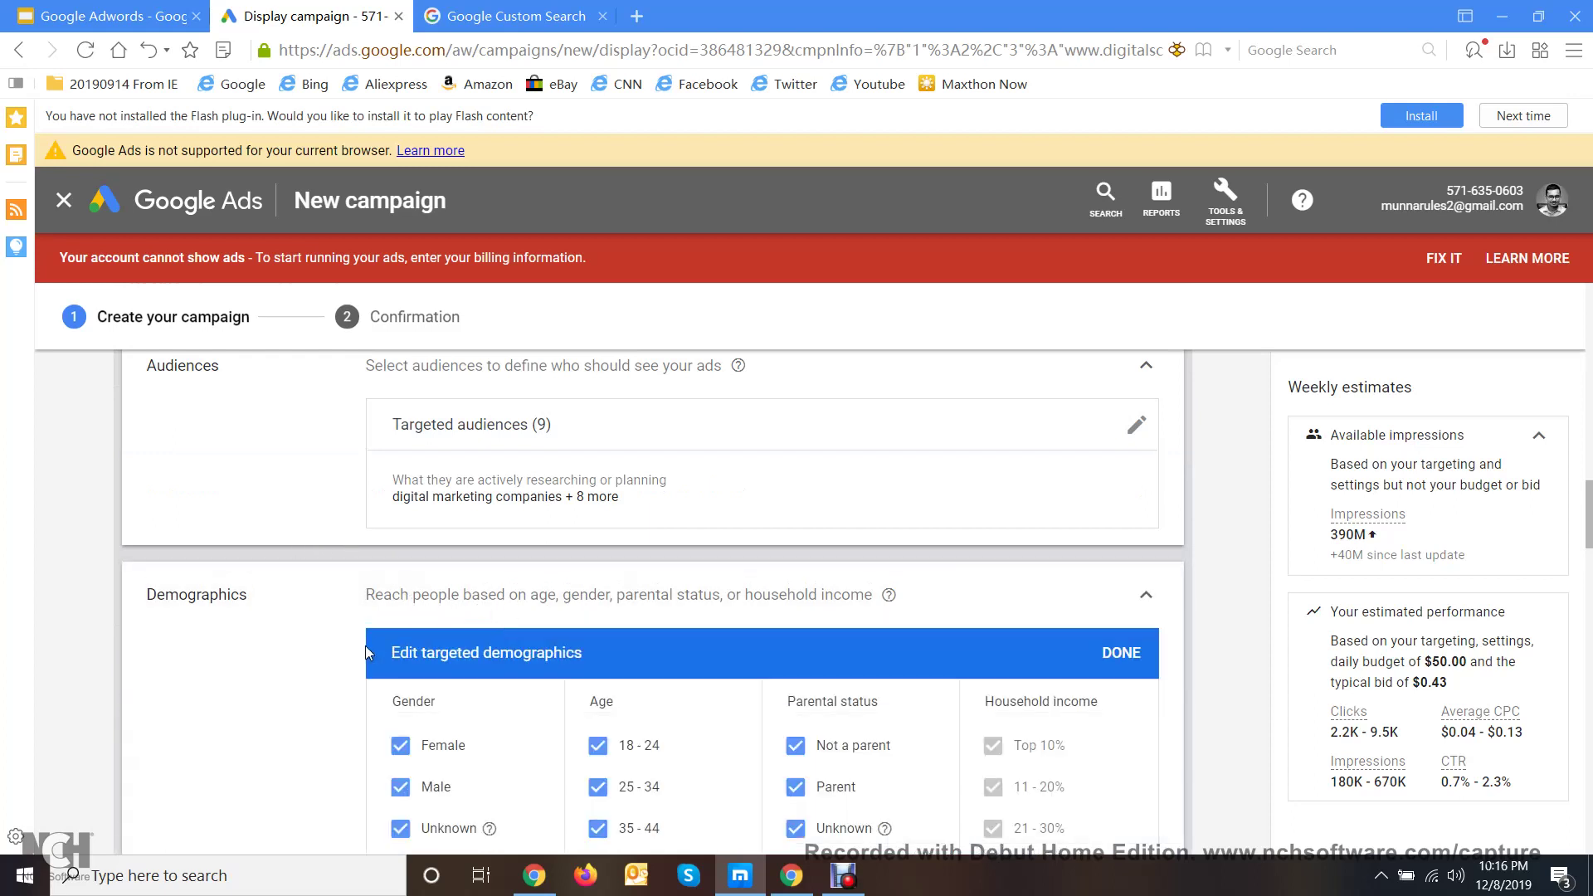
scroll(365, 646, down, 2)
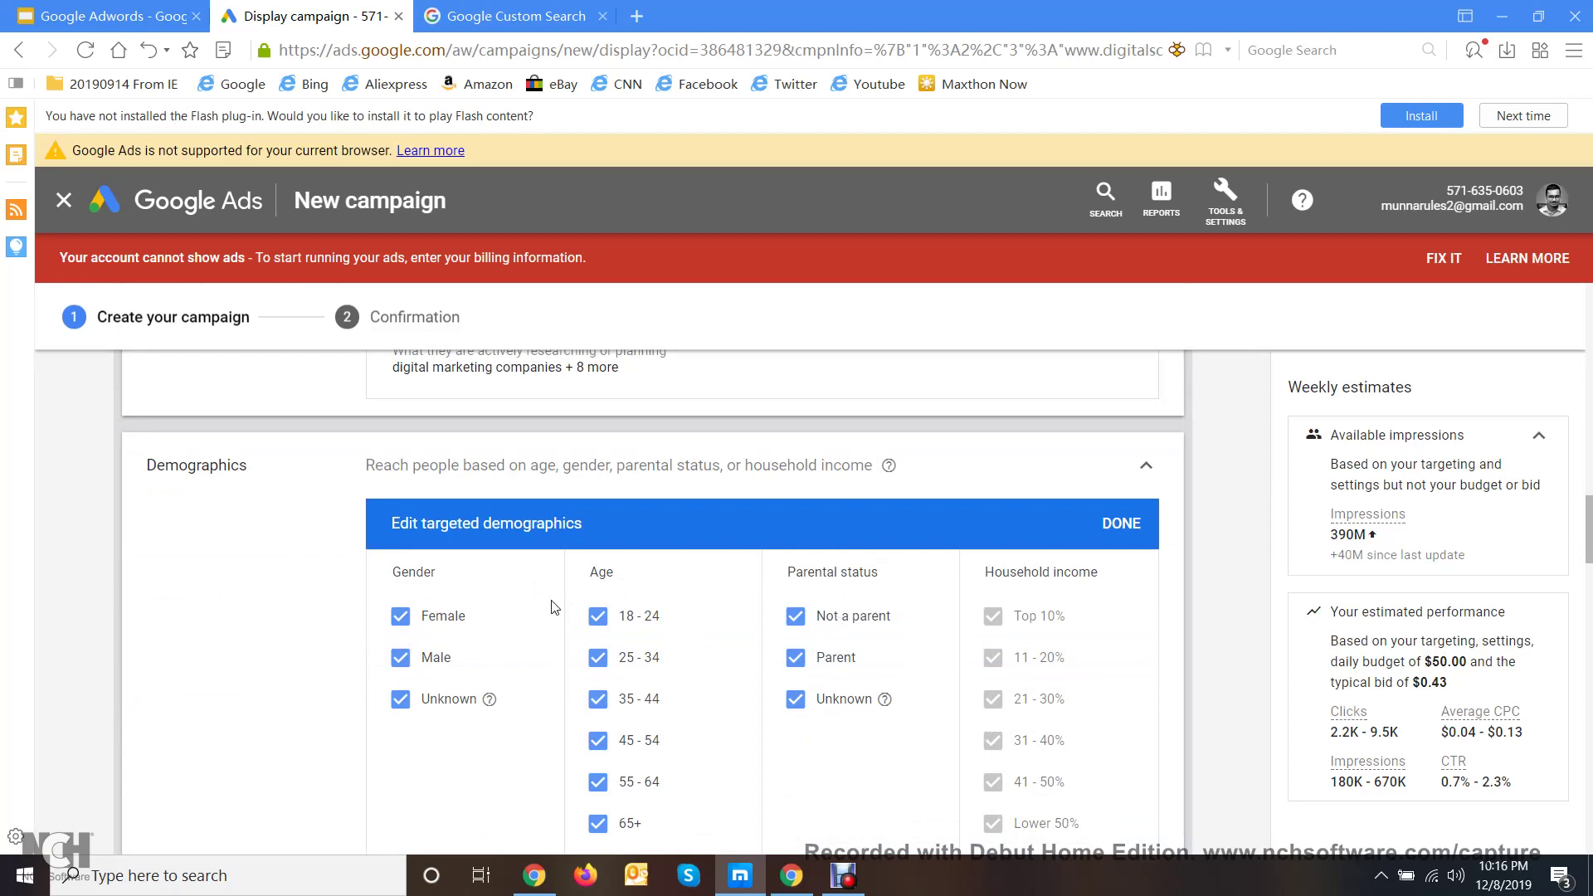
scroll(562, 641, down, 2)
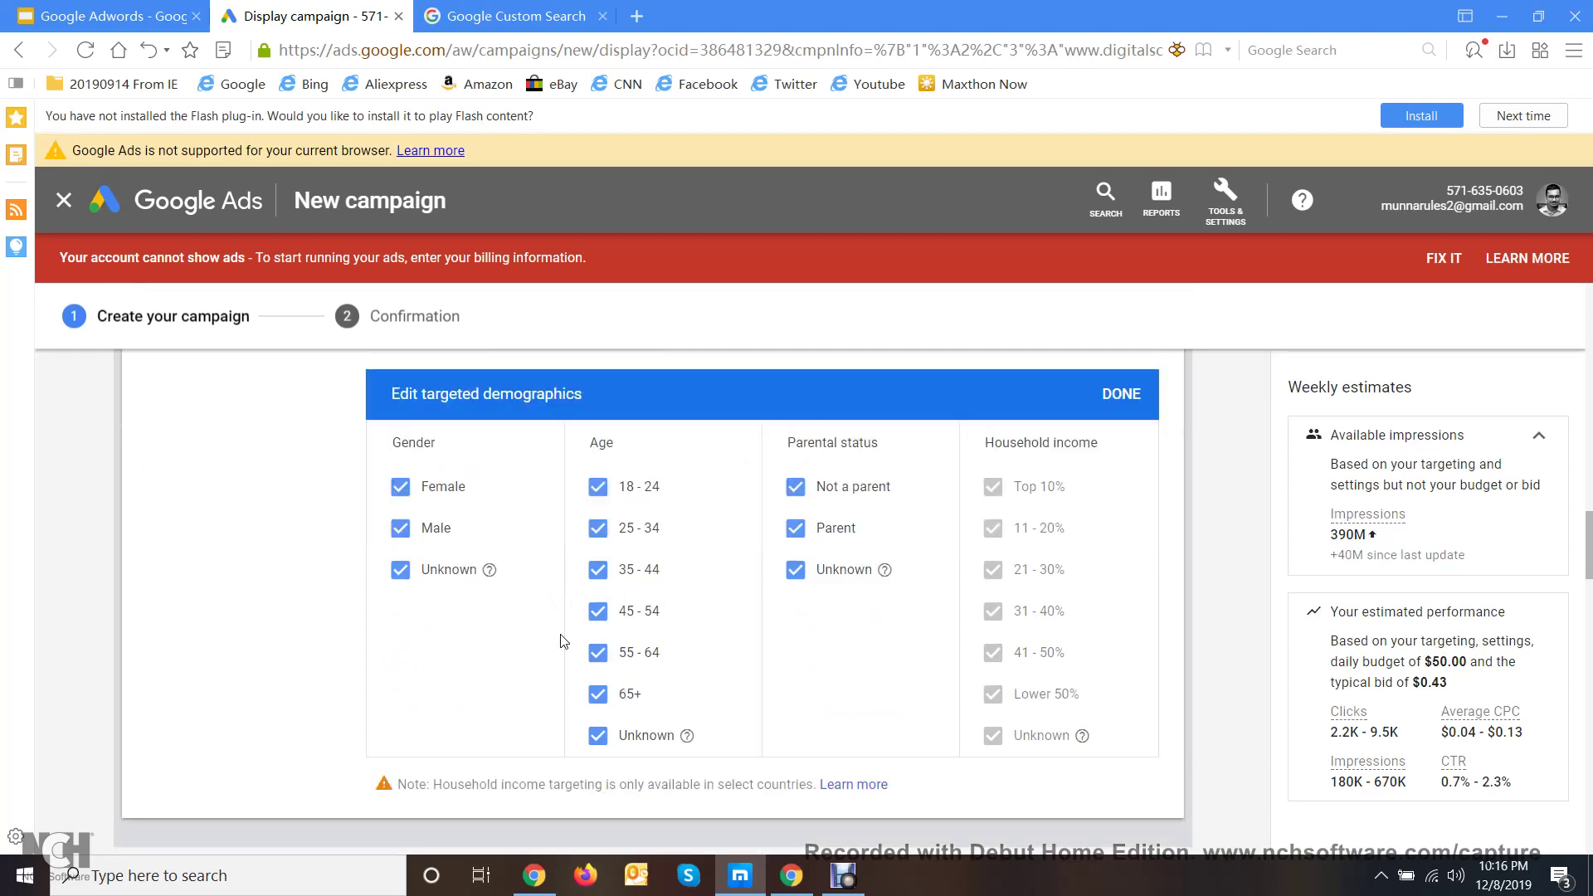
click(601, 695)
click(598, 654)
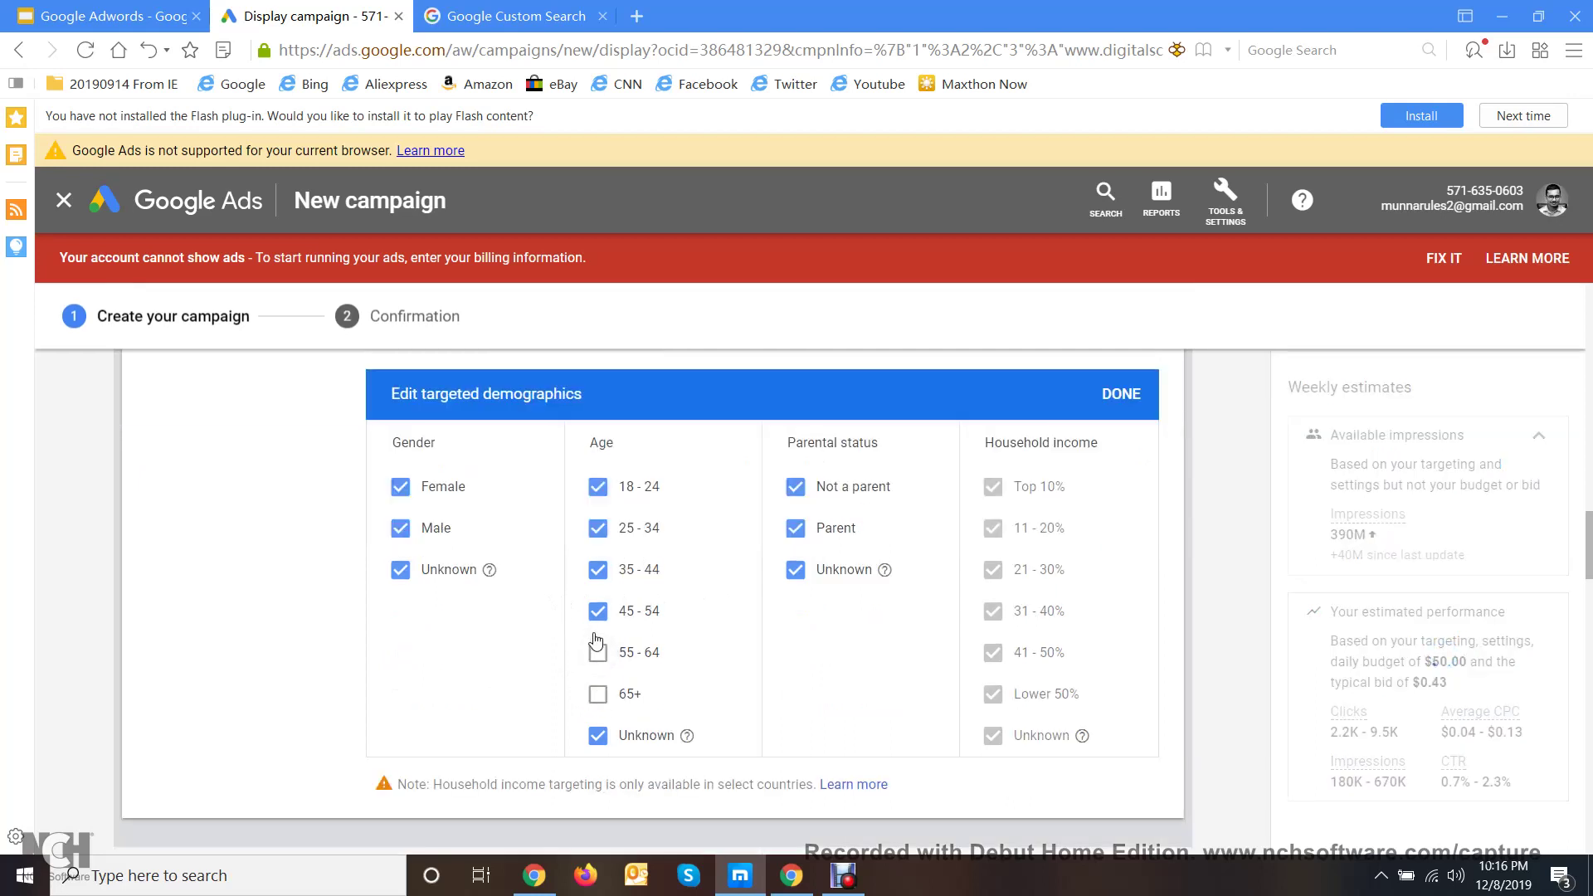
click(597, 612)
click(1121, 394)
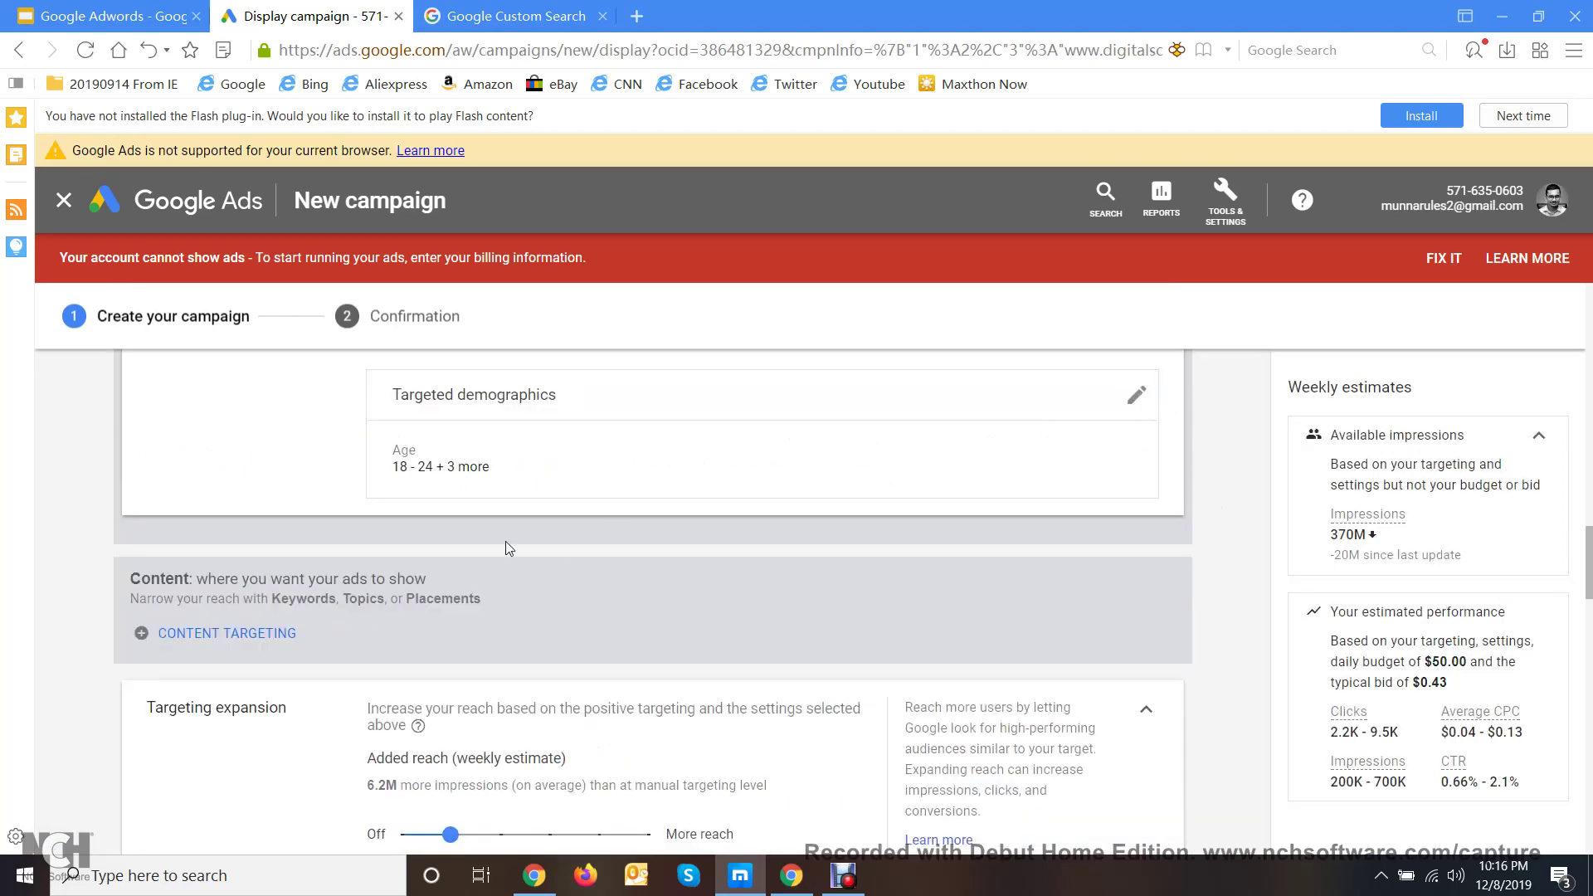
- Examine the targeting expansion, the ad group's enhanced CPC bid suggestion and the weekly performance estimates
scroll(503, 544, down, 3)
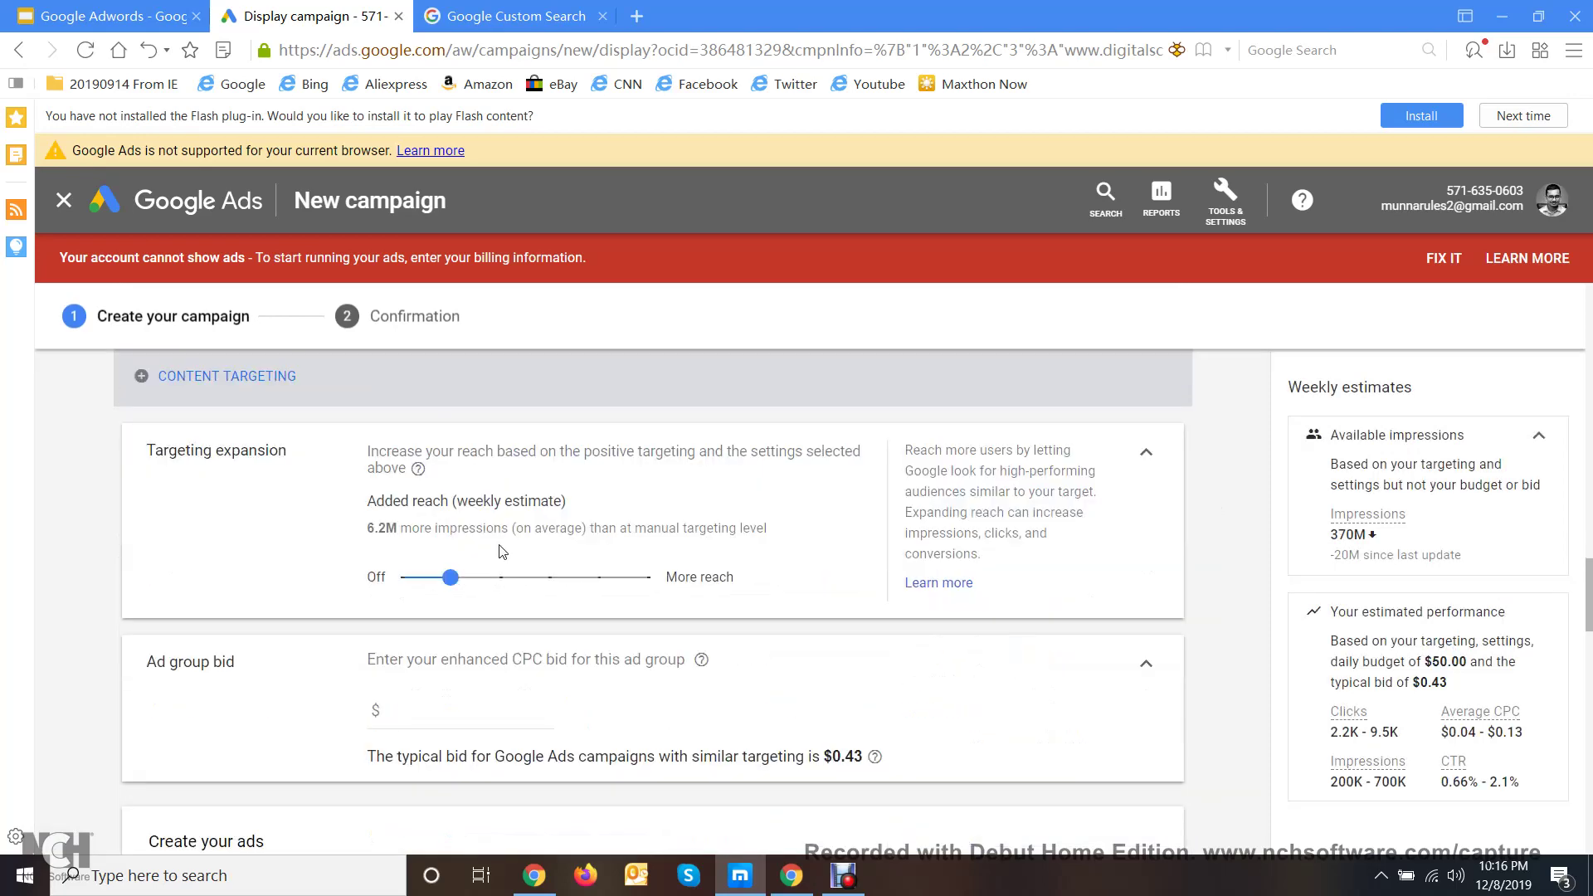
scroll(503, 551, down, 3)
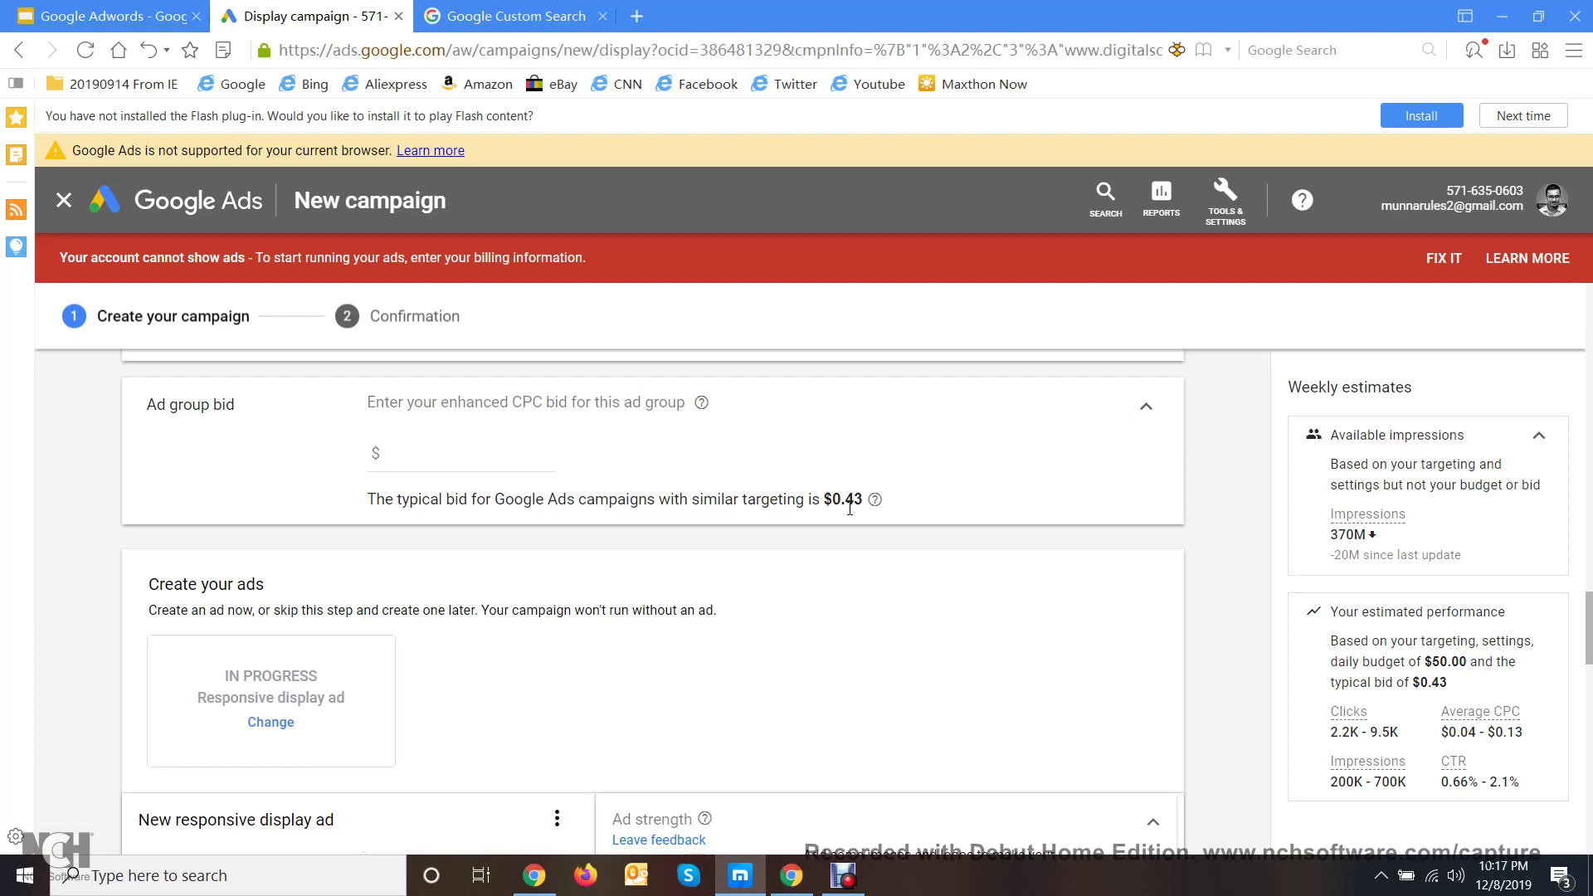
click(506, 454)
mouse_move(1371, 767)
scroll(1479, 757, down, 2)
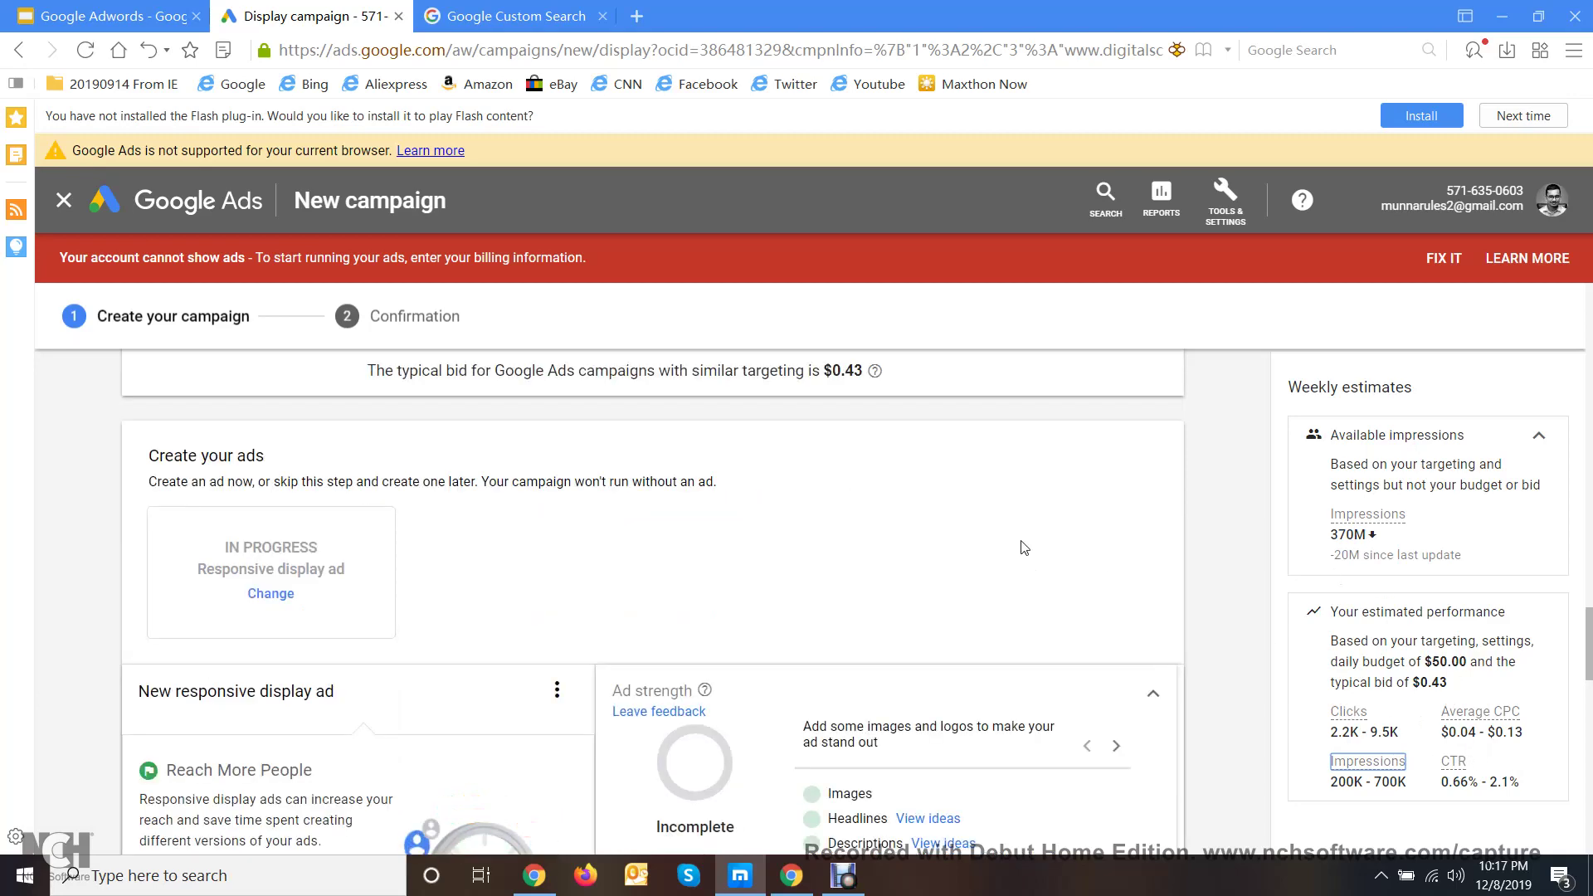
scroll(843, 555, up, 4)
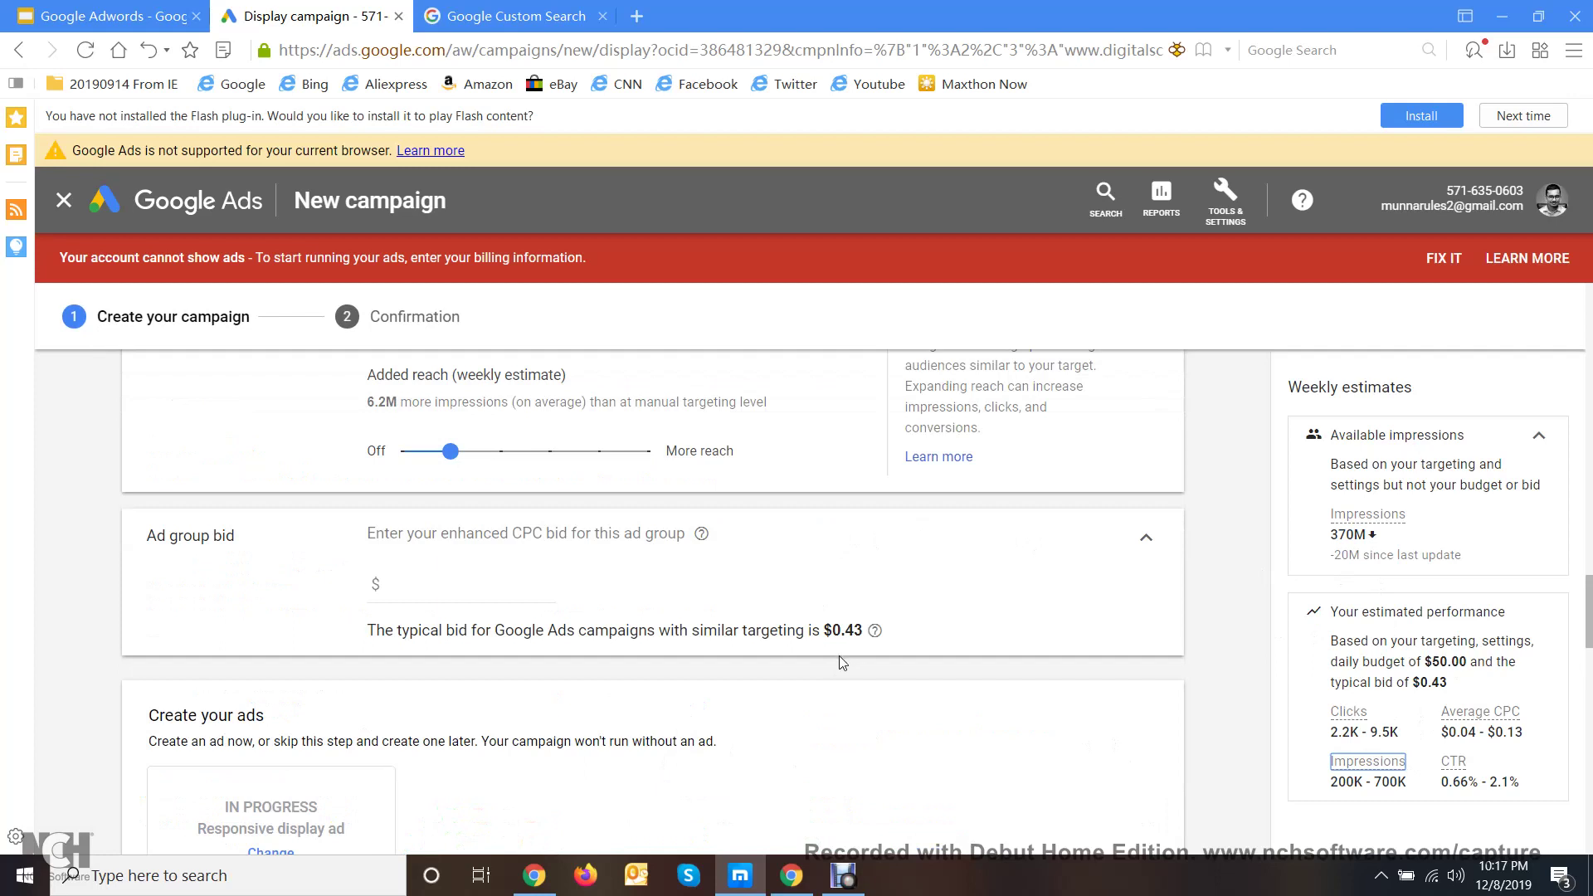
click(395, 586)
- Start a file upload for the images and logos of the new responsive display ad
scroll(261, 596, down, 3)
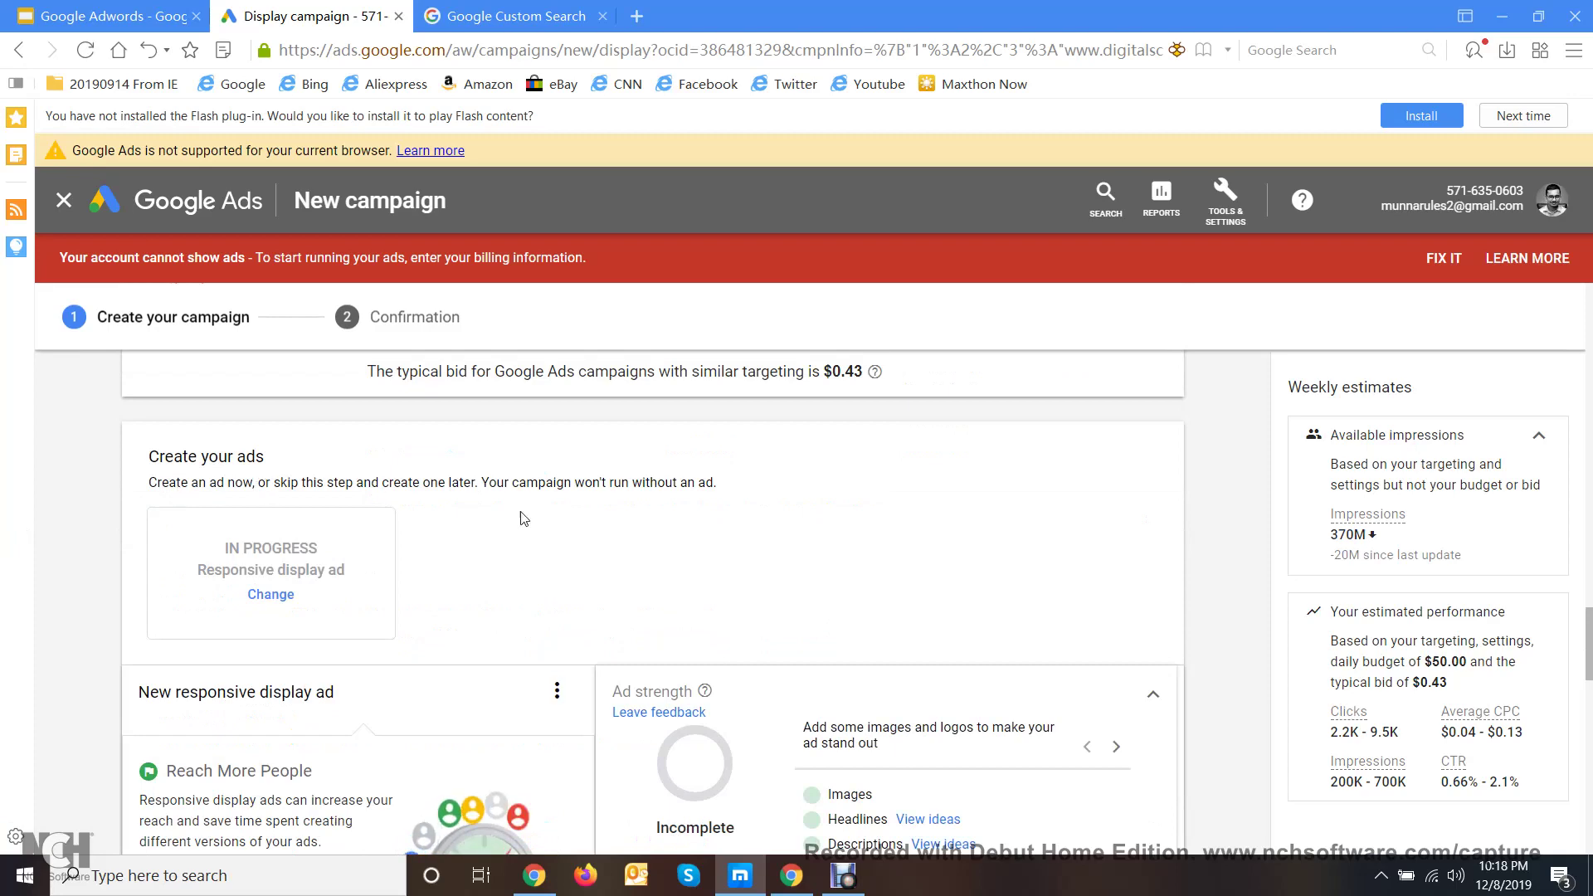
scroll(532, 537, down, 2)
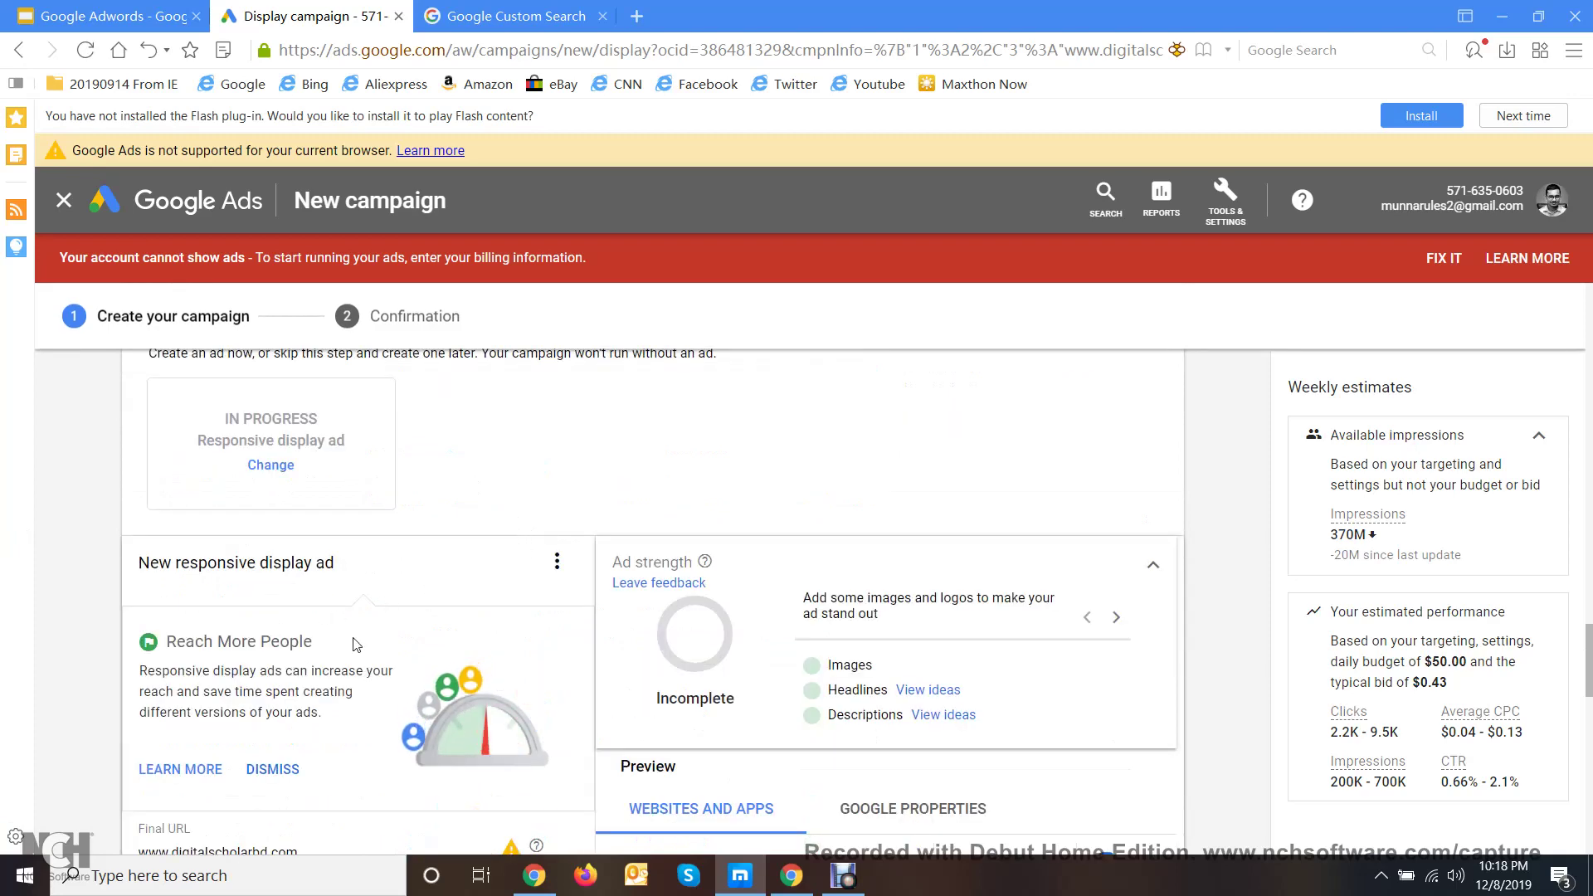
scroll(343, 680, down, 3)
scroll(381, 656, down, 2)
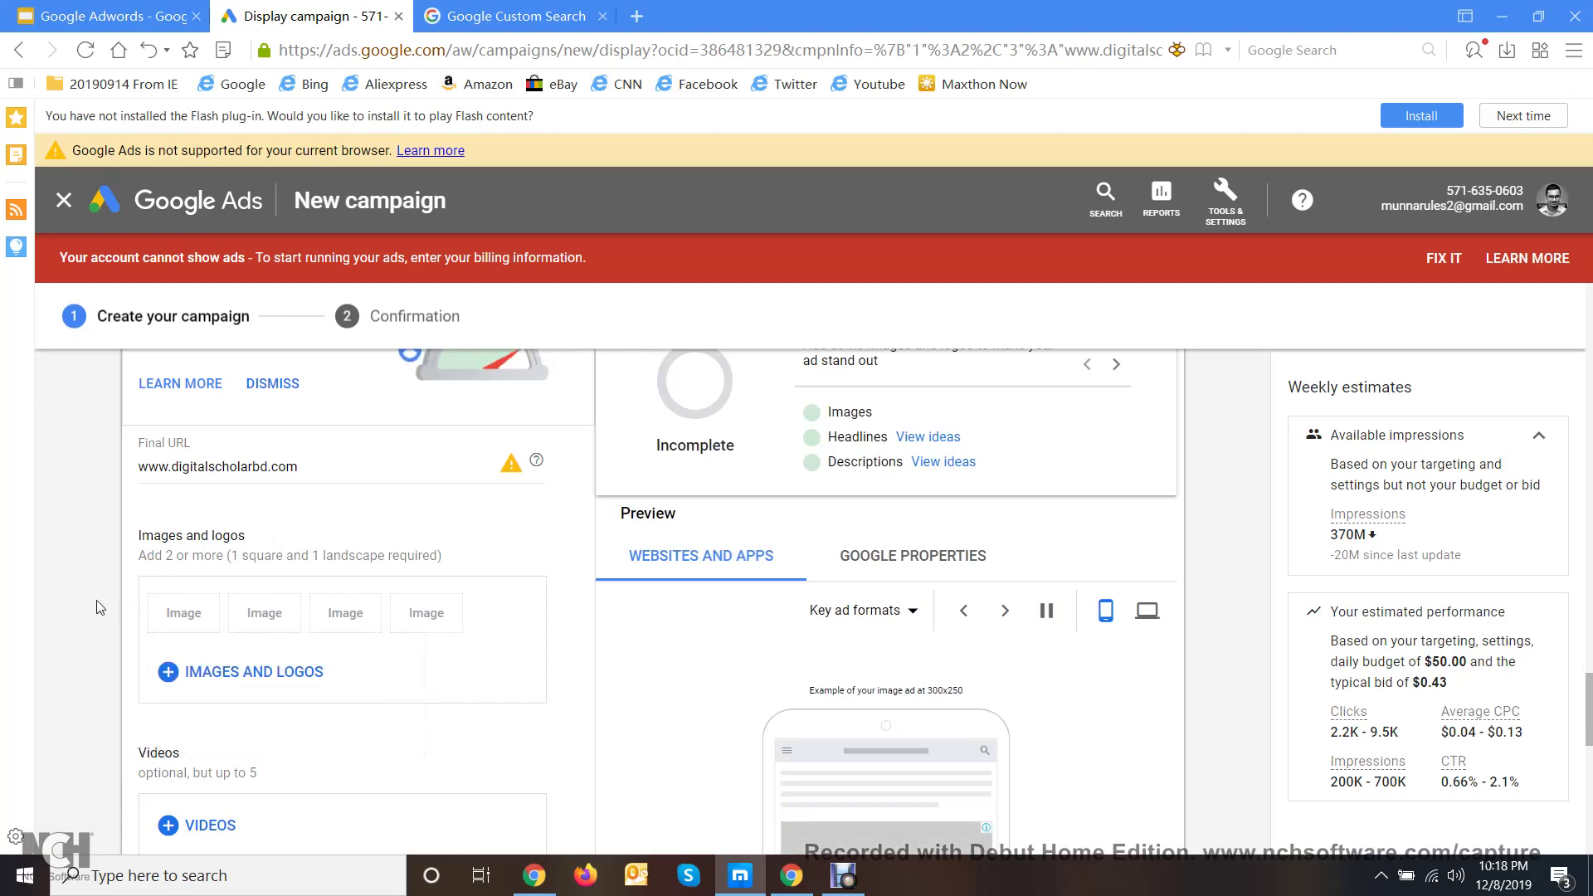
click(241, 676)
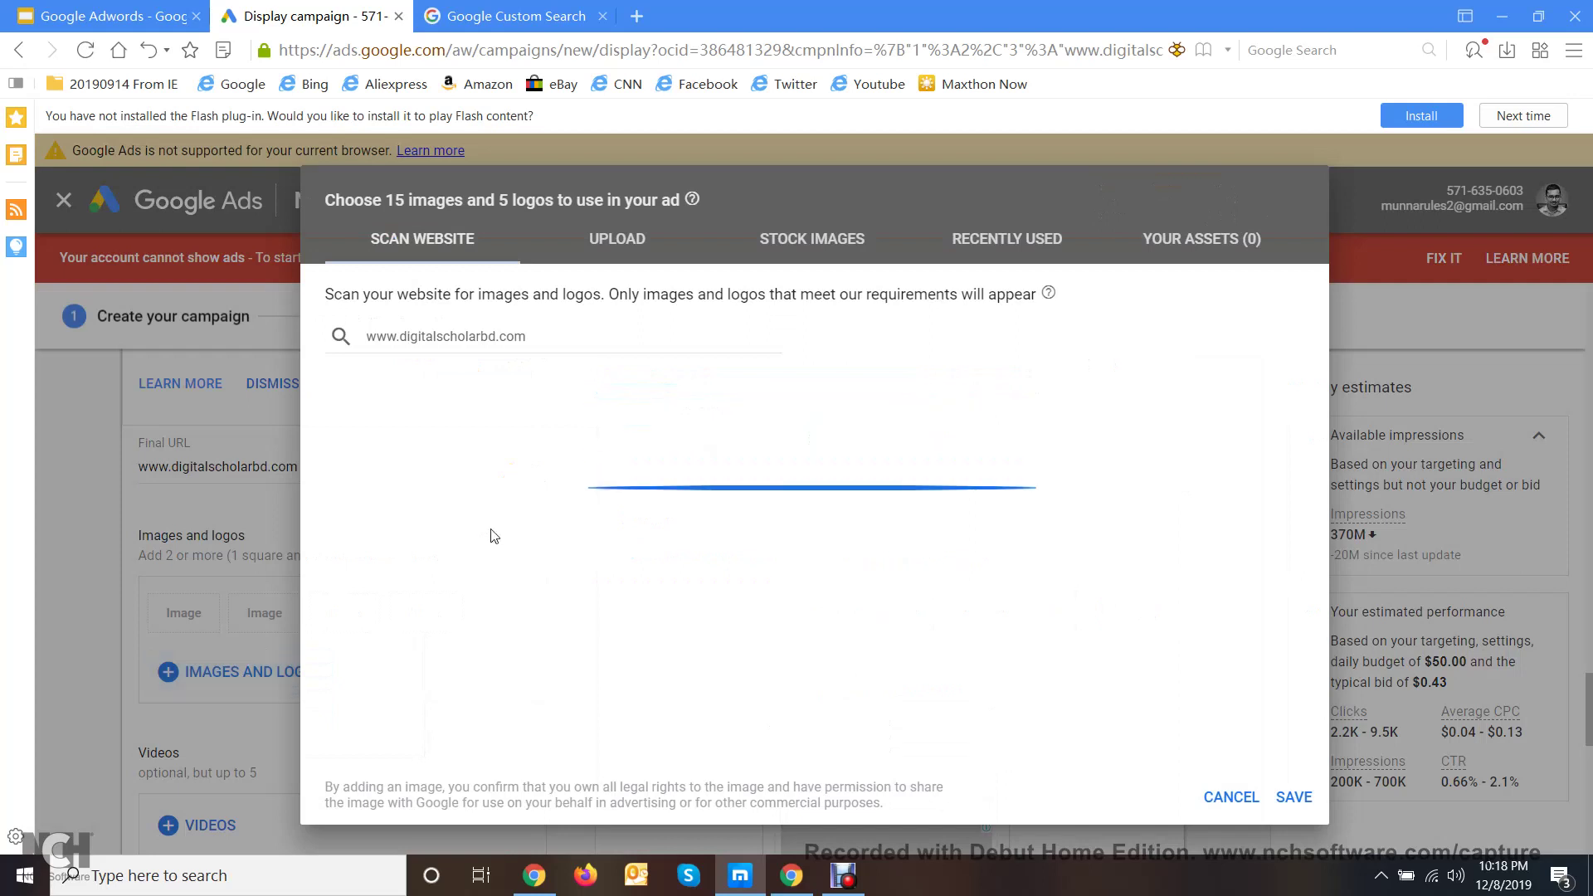
click(616, 246)
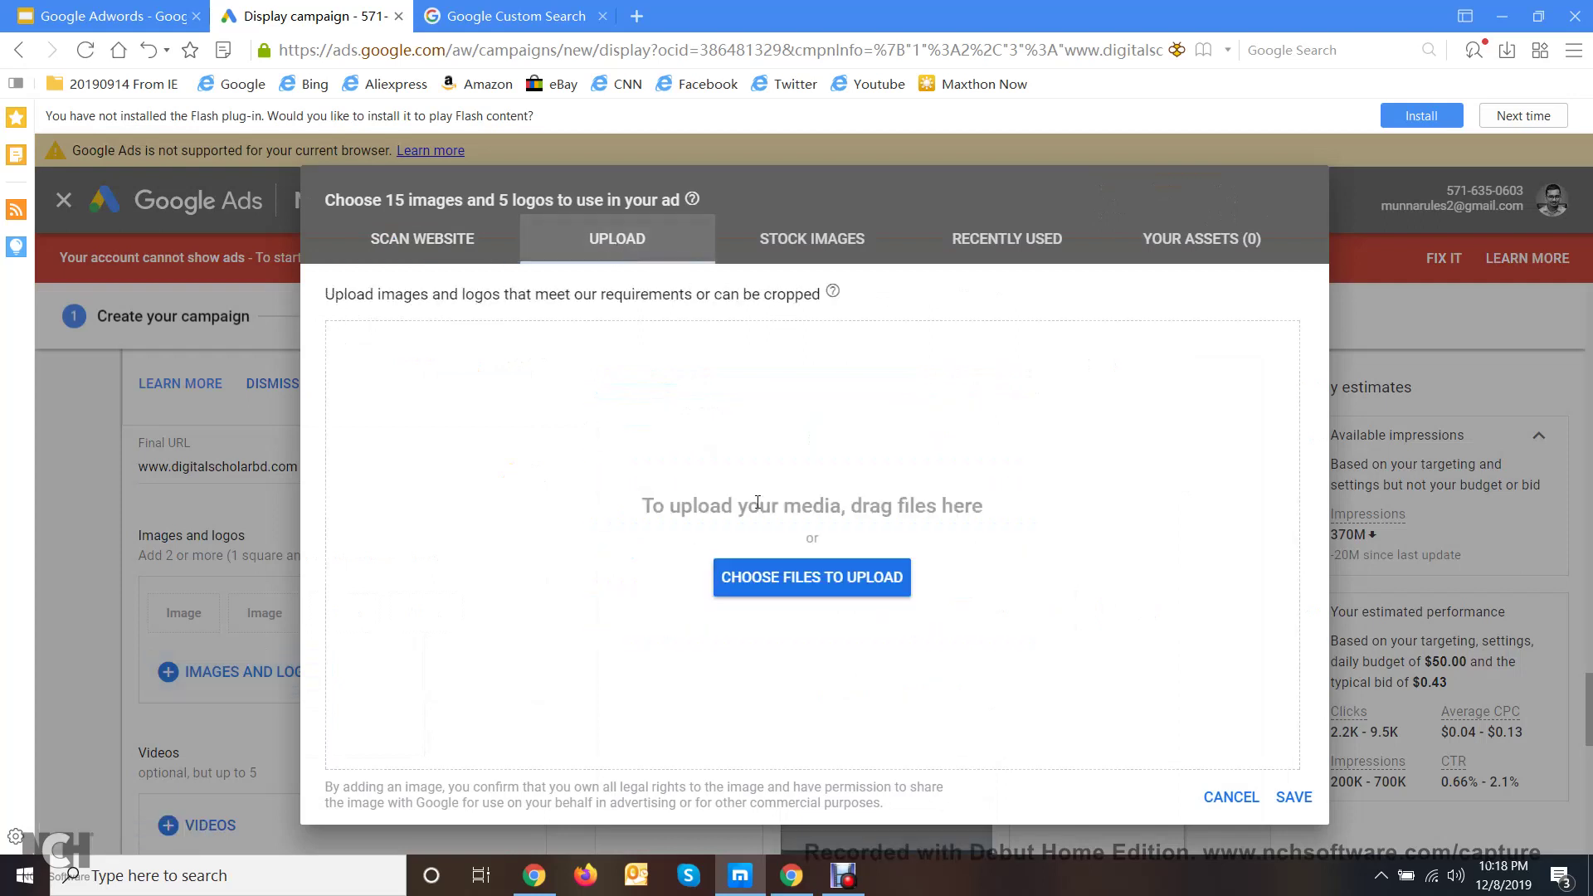
click(773, 574)
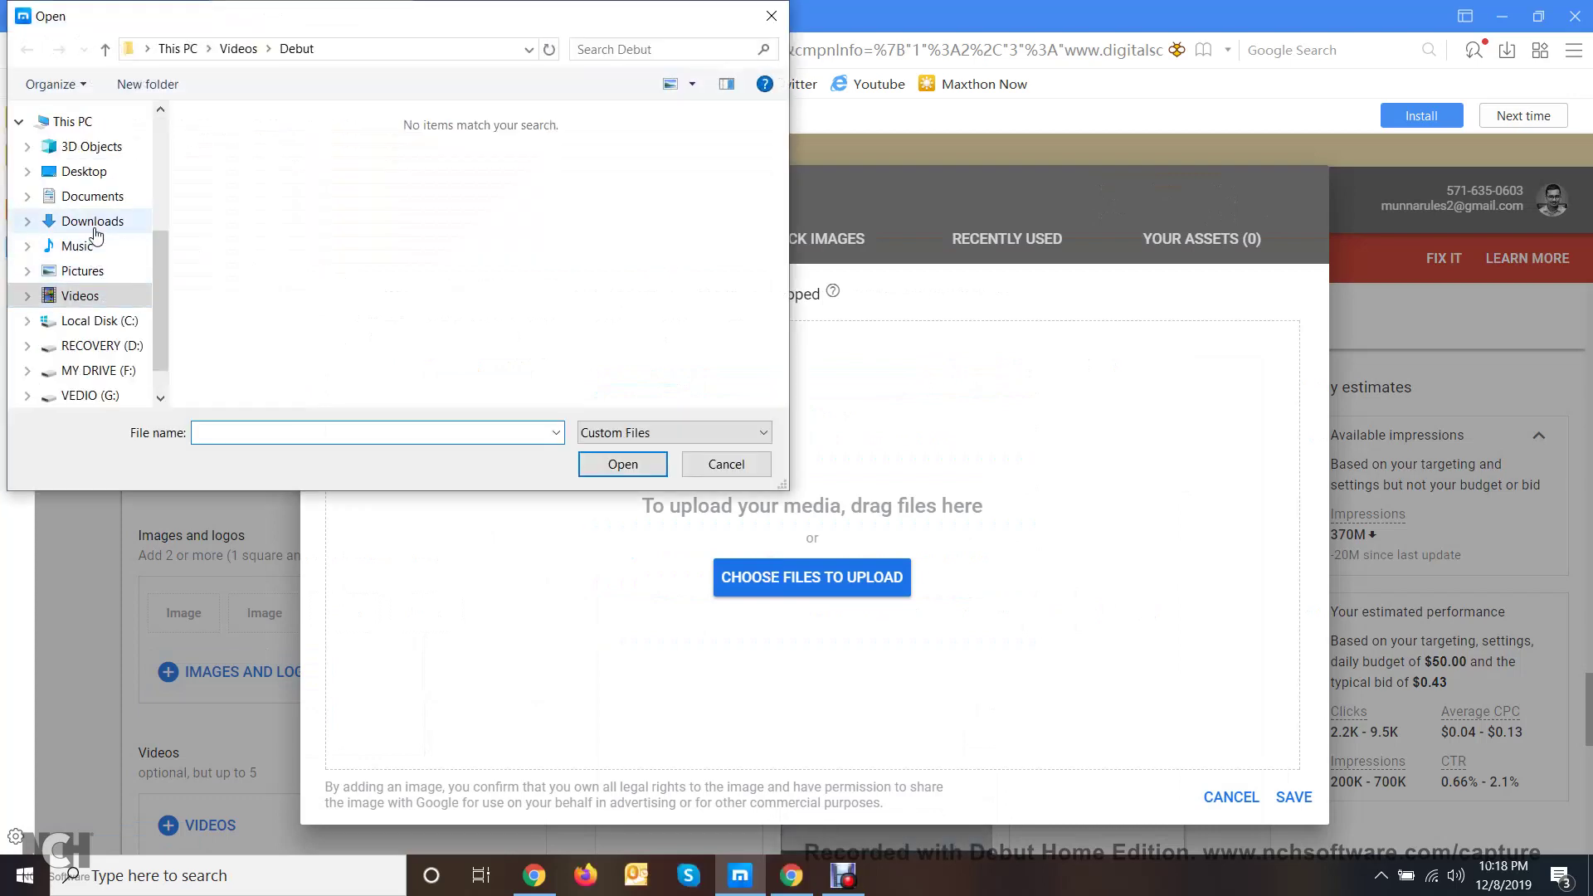
- Upload the picture student-849820_1920 from the Downloads folder
click(91, 223)
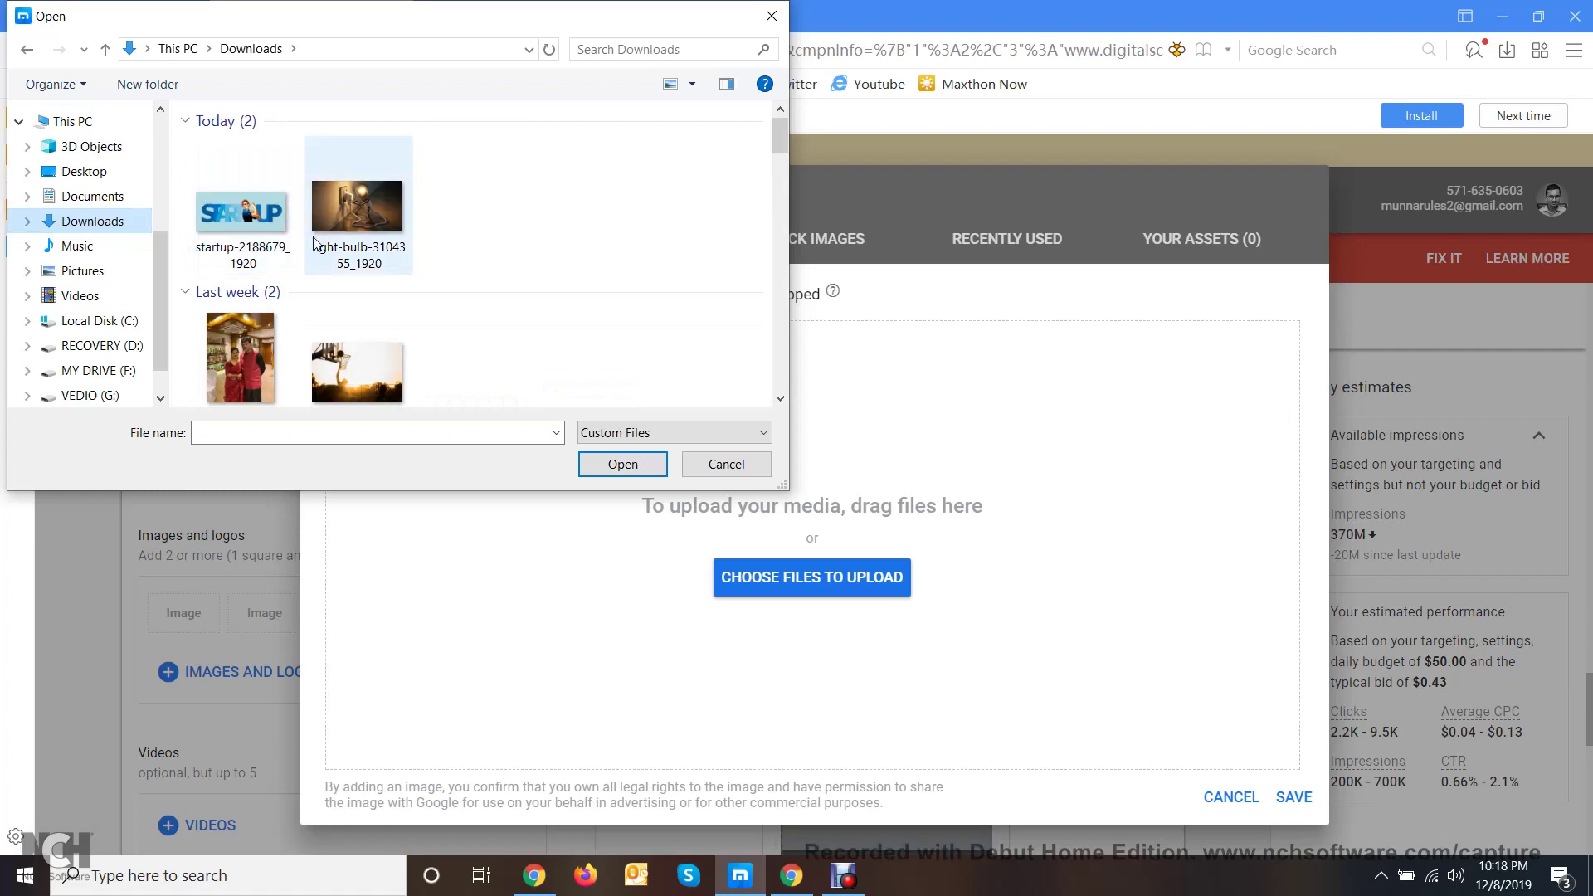
scroll(327, 264, down, 1)
scroll(327, 264, down, 2)
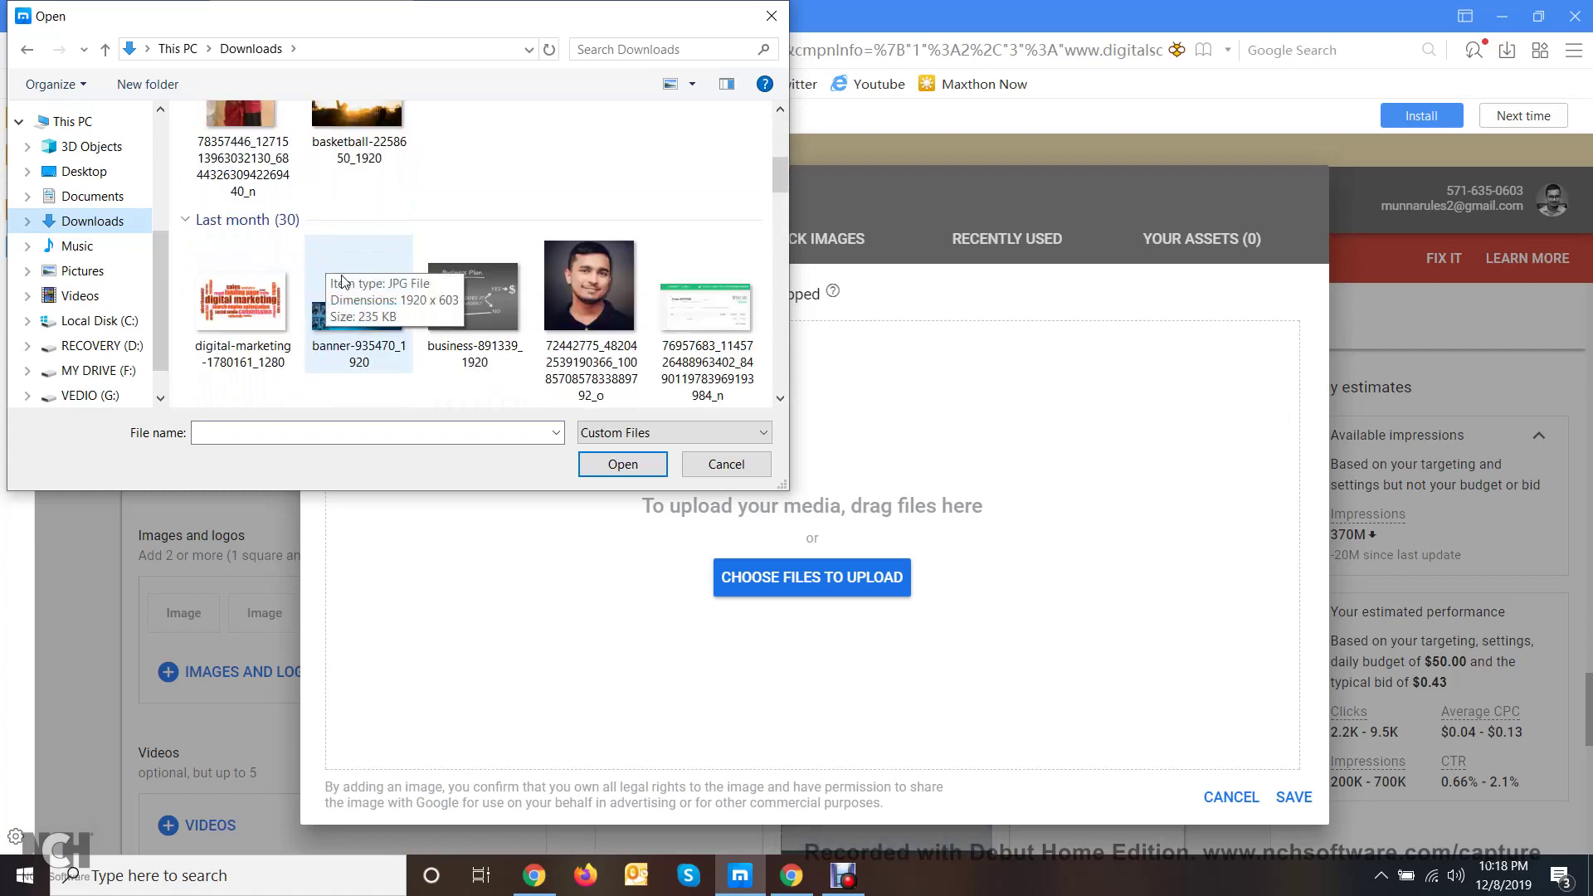
scroll(342, 286, down, 2)
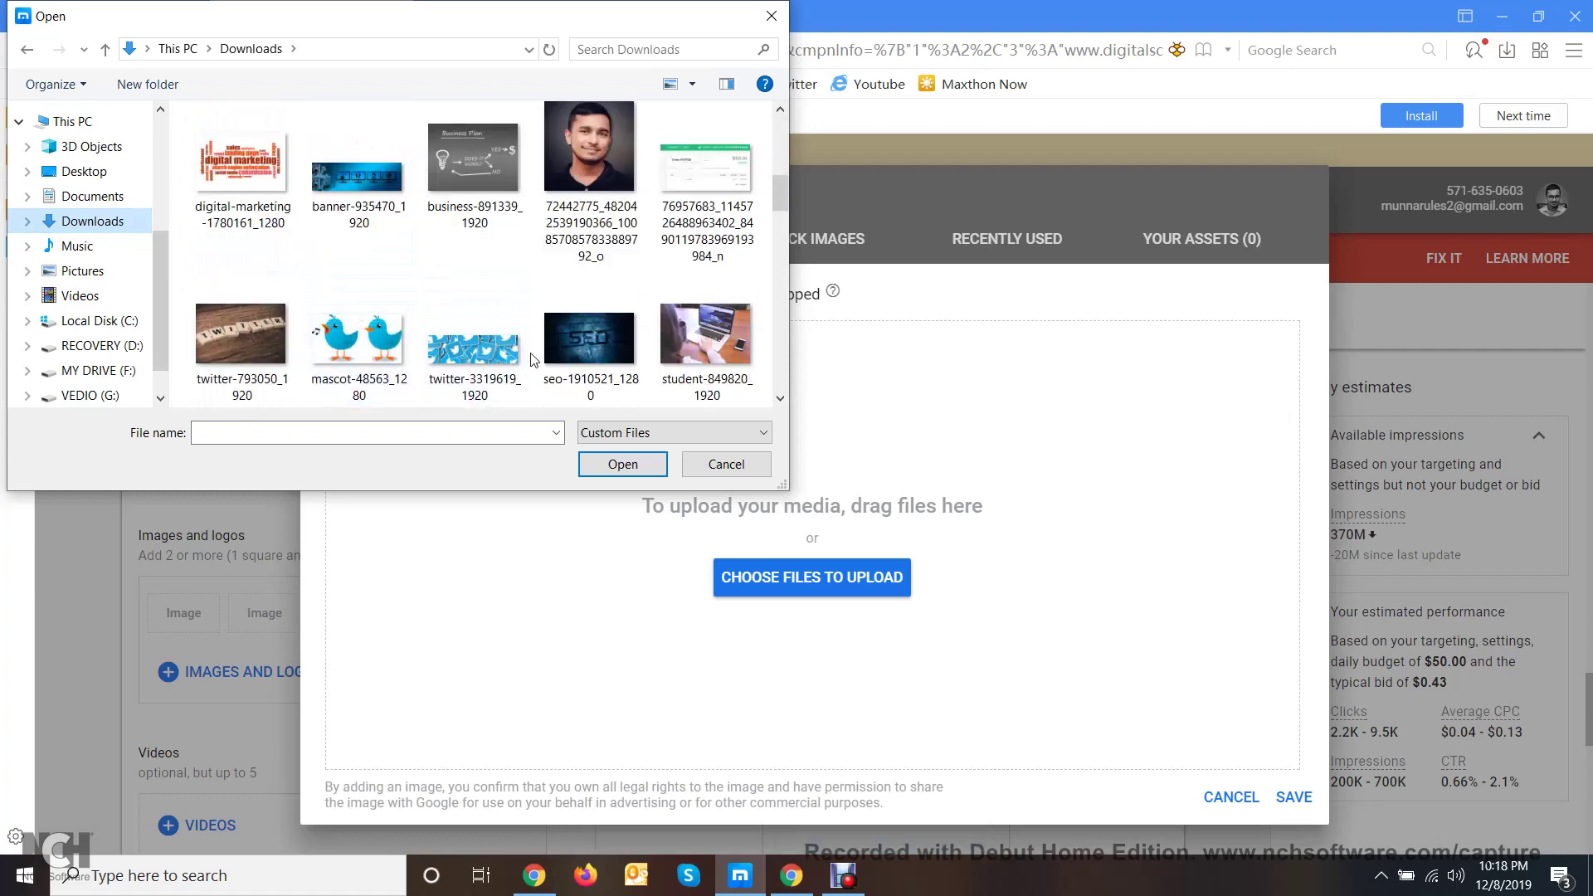
scroll(639, 274, down, 2)
click(705, 166)
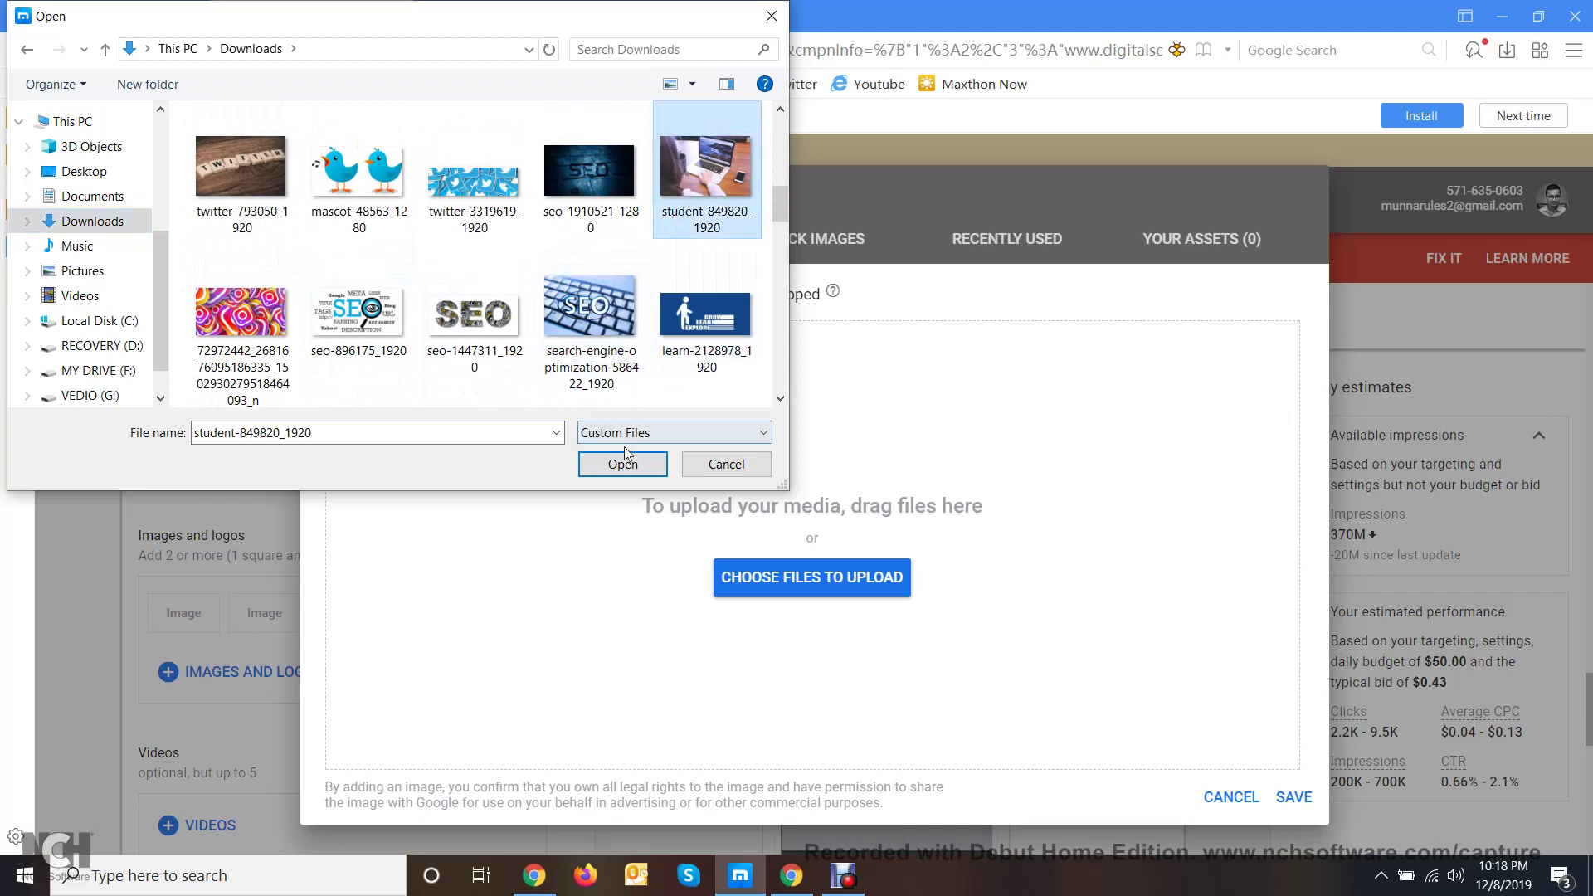
click(622, 464)
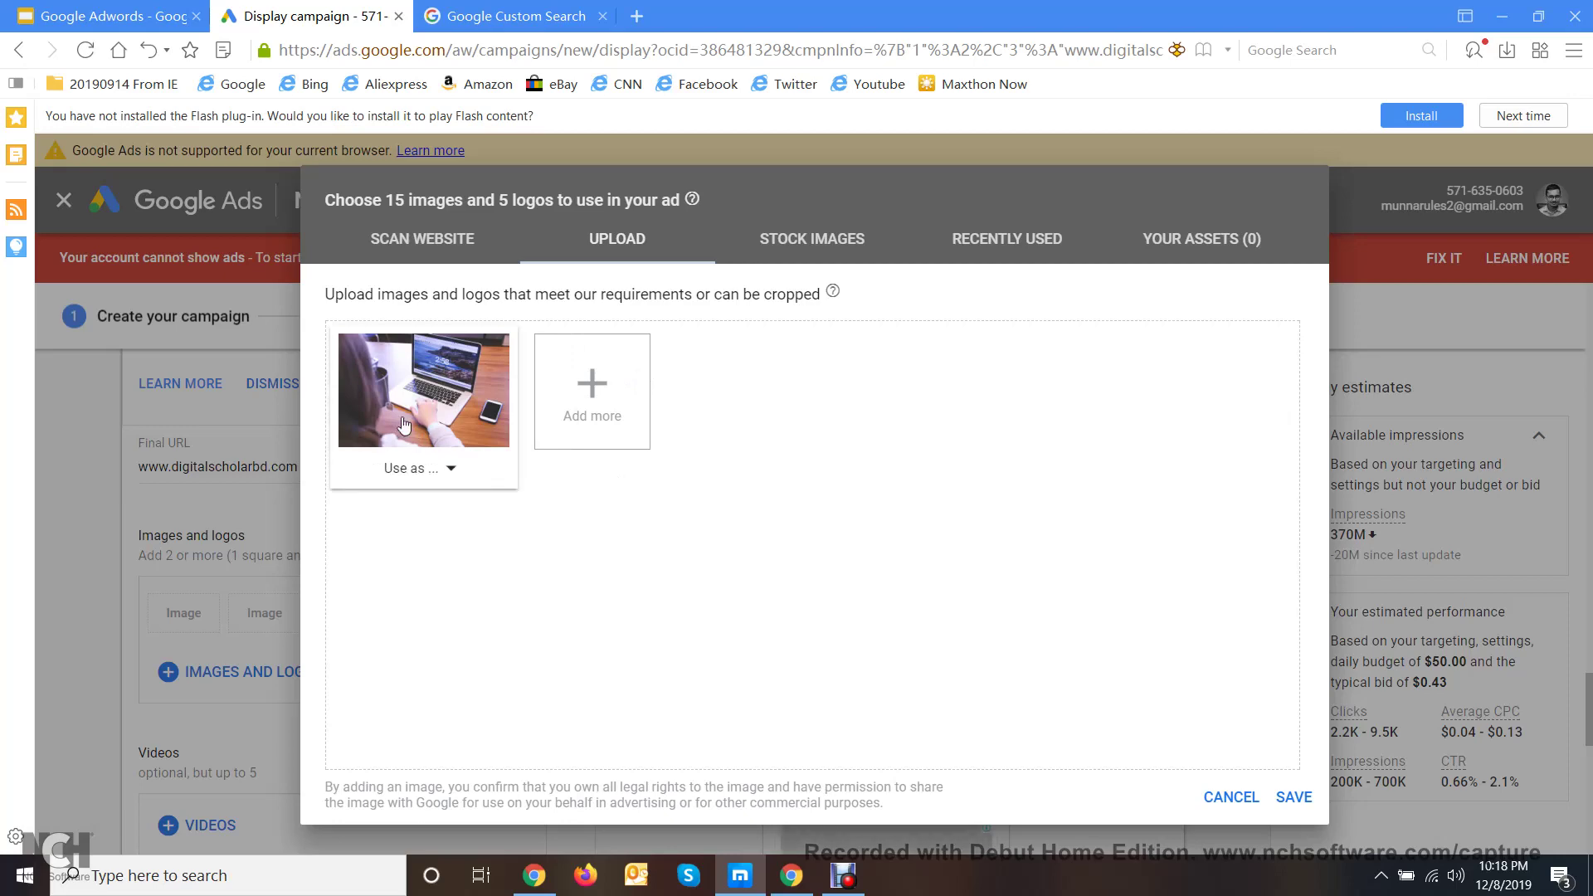
- Use the uploaded picture as an ad image, adjust its landscape (1.91:1) and square (1:1) crops, and save it to the ad
click(402, 397)
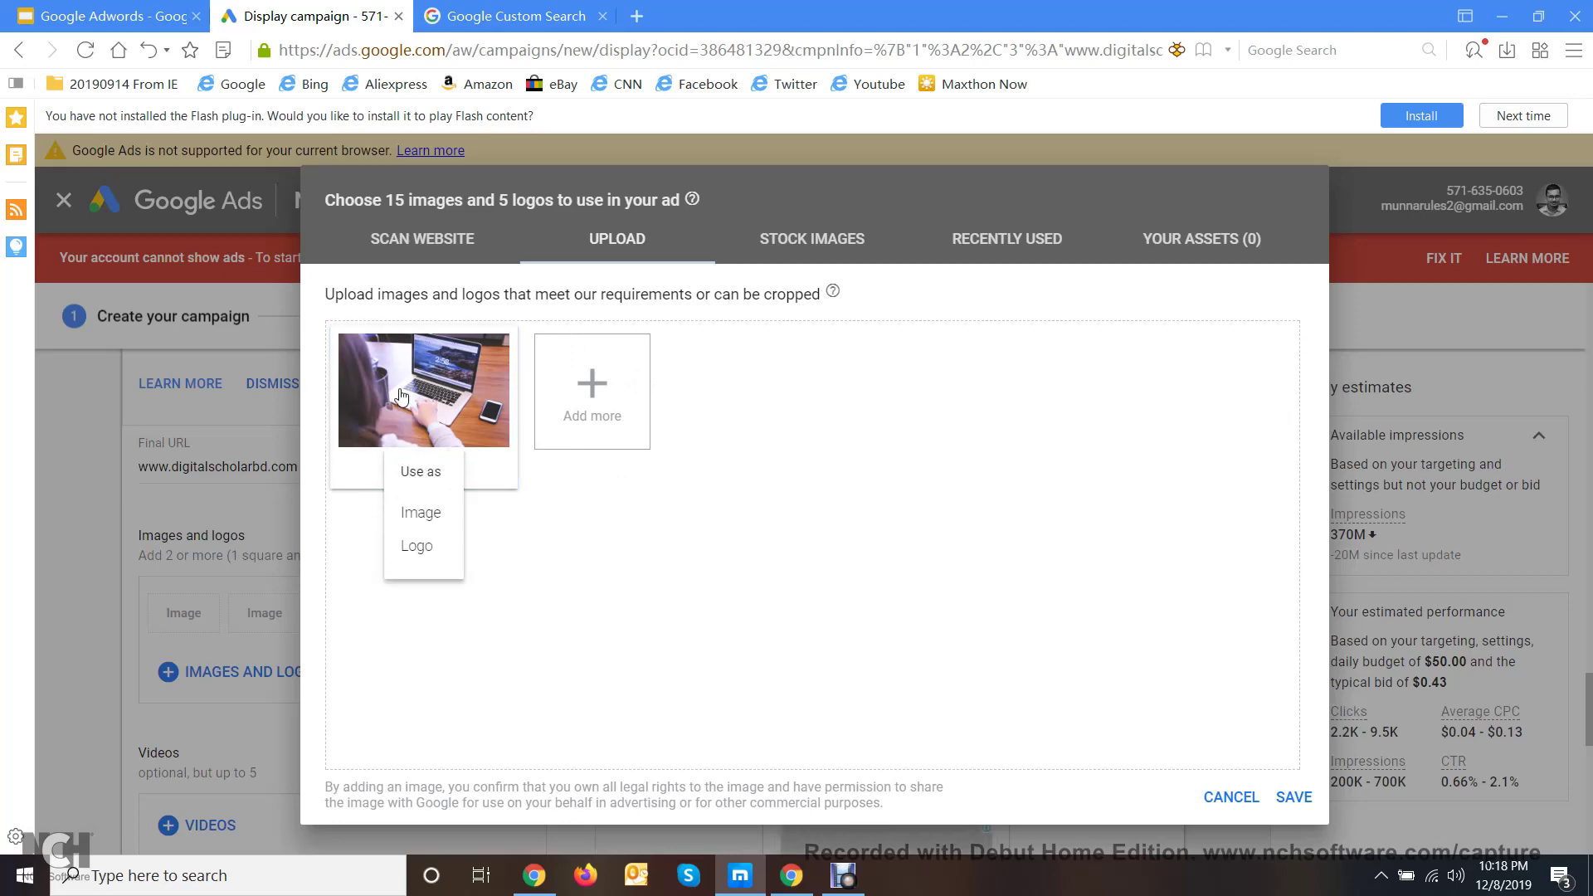
click(423, 513)
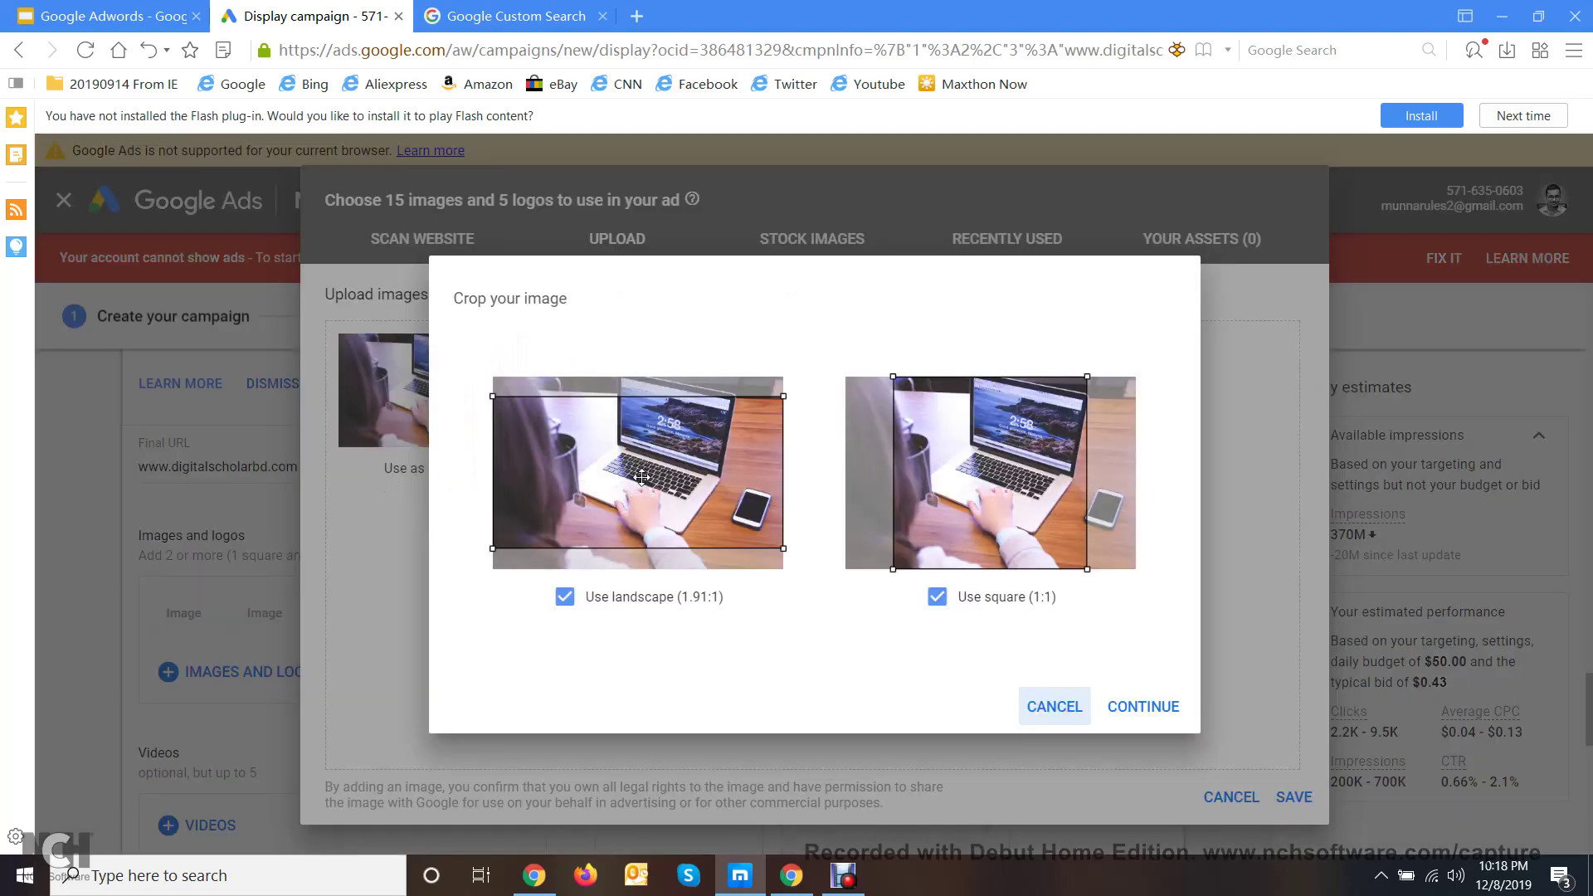
mouse_move(662, 462)
mouse_down()
mouse_move(662, 425)
mouse_move(662, 491)
mouse_move(657, 436)
mouse_move(648, 461)
mouse_up()
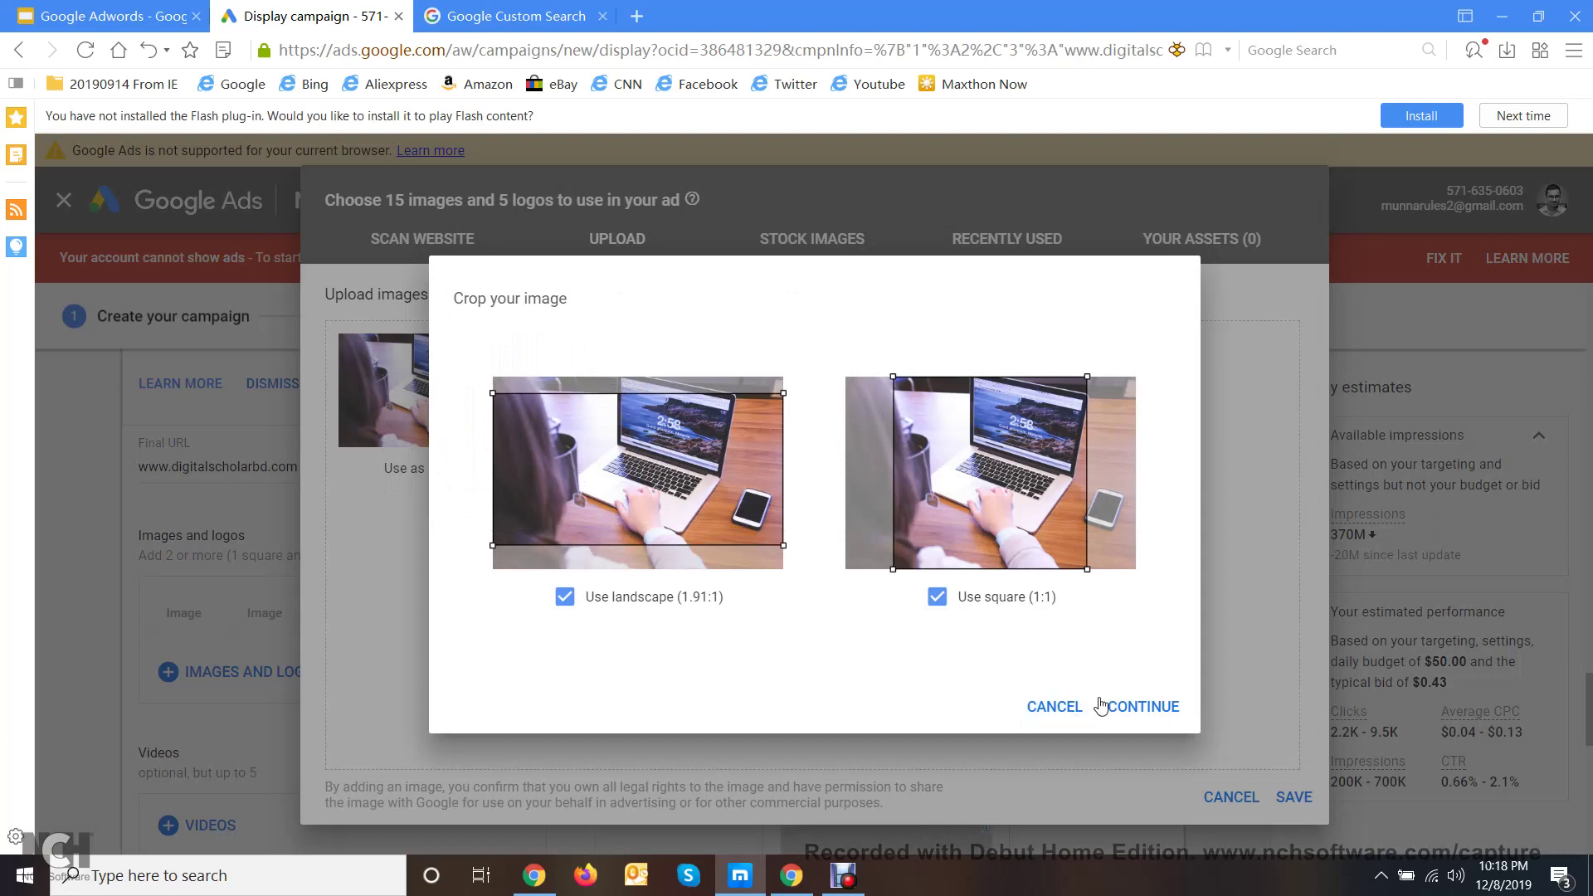
drag(984, 470, 1010, 474)
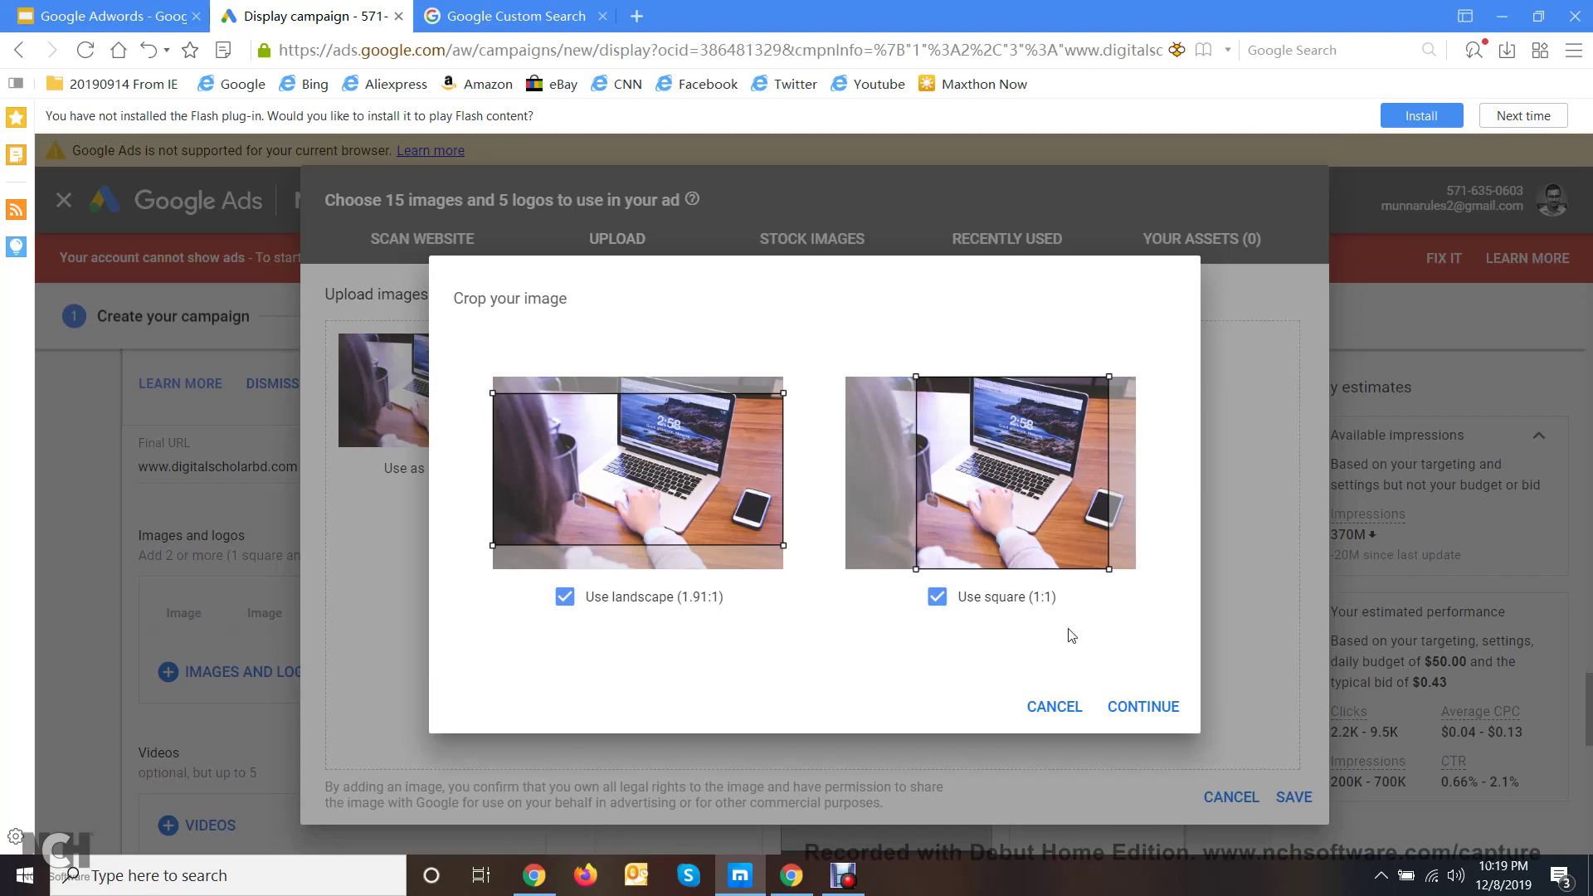
click(1137, 710)
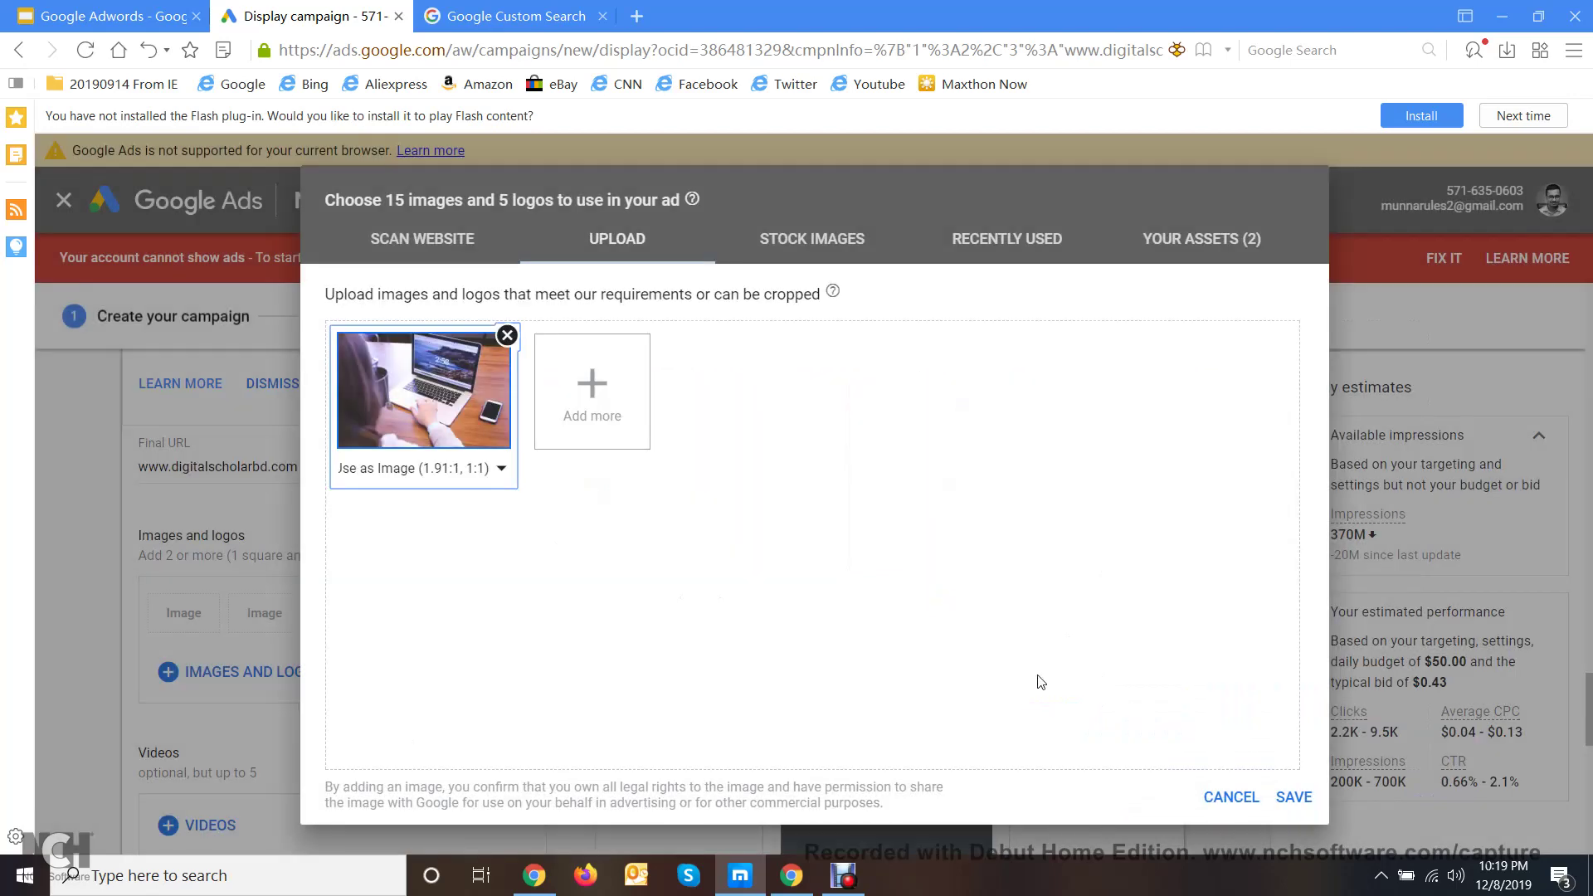
click(1294, 797)
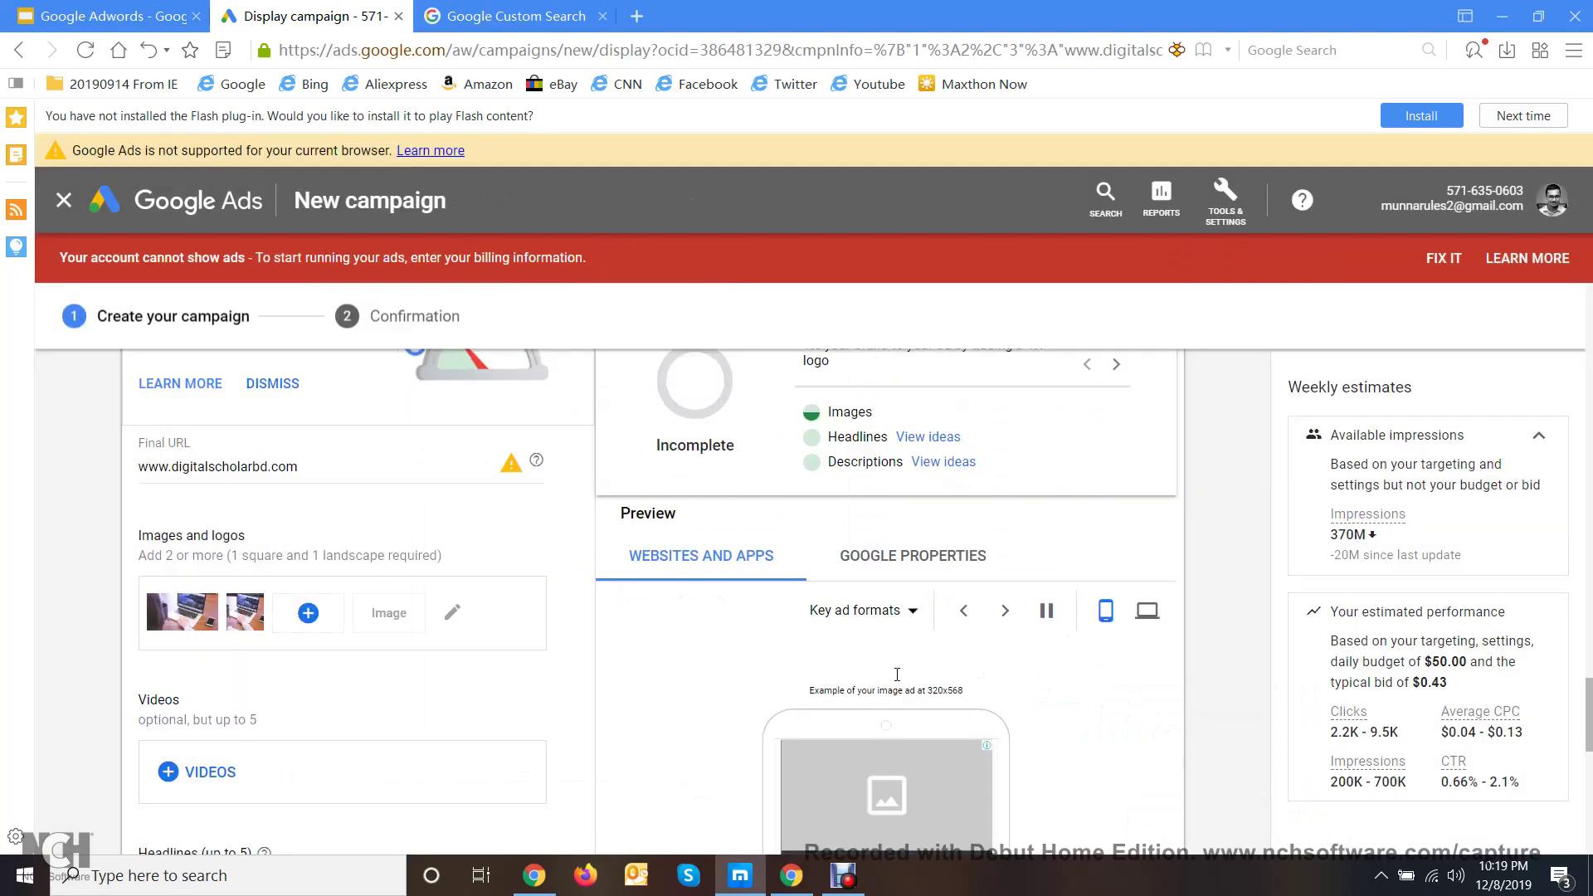
- Review the responsive display ad's strength checklist, its preview and the headline and description fields
scroll(657, 577, up, 3)
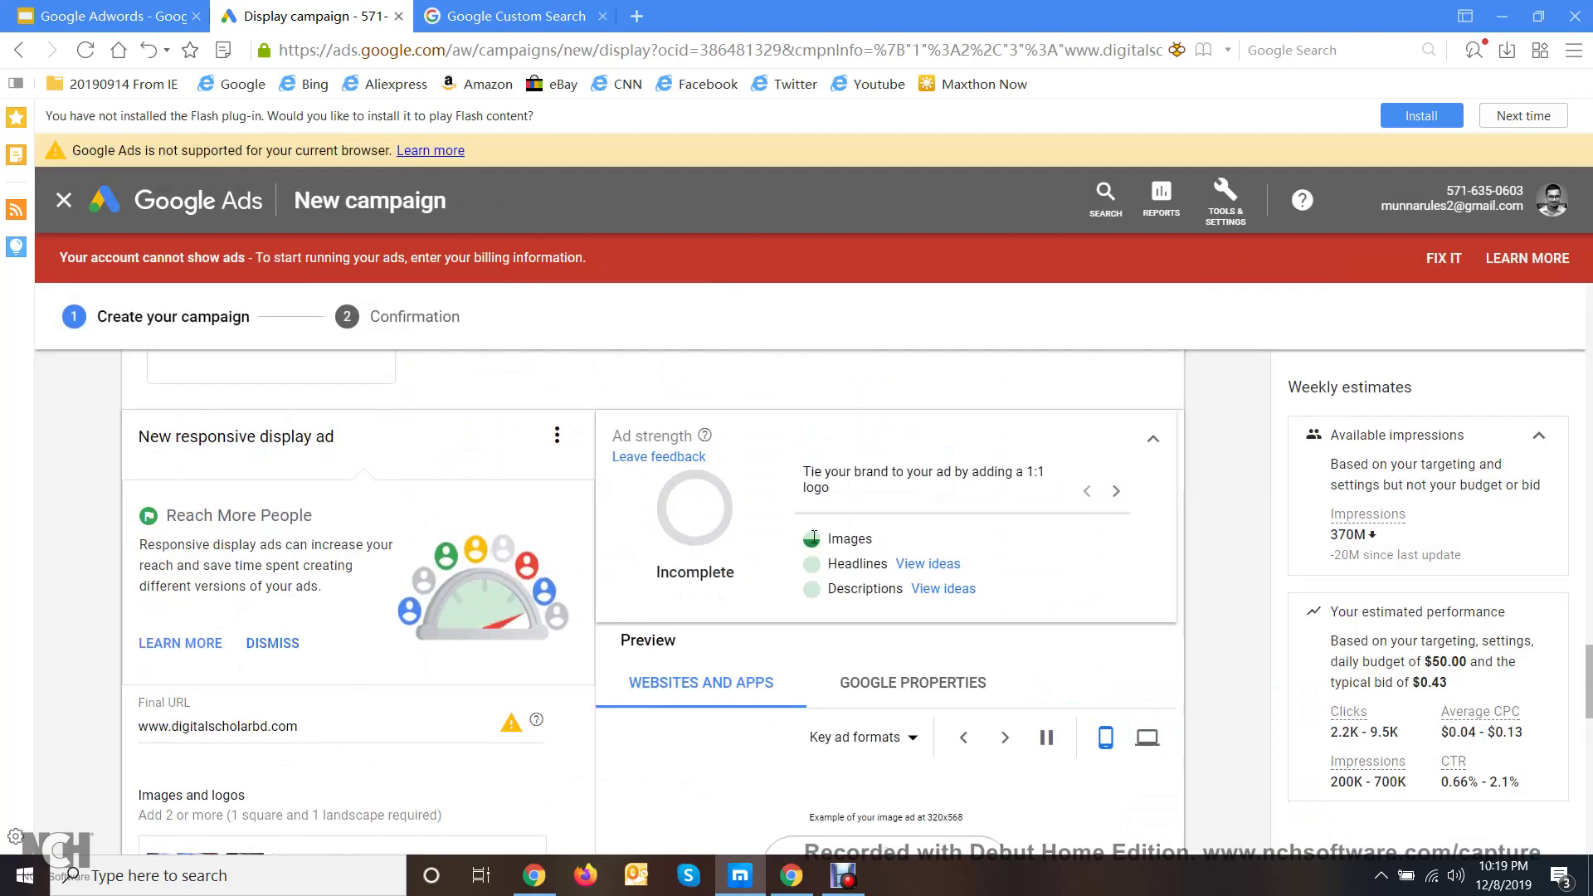
scroll(548, 570, down, 5)
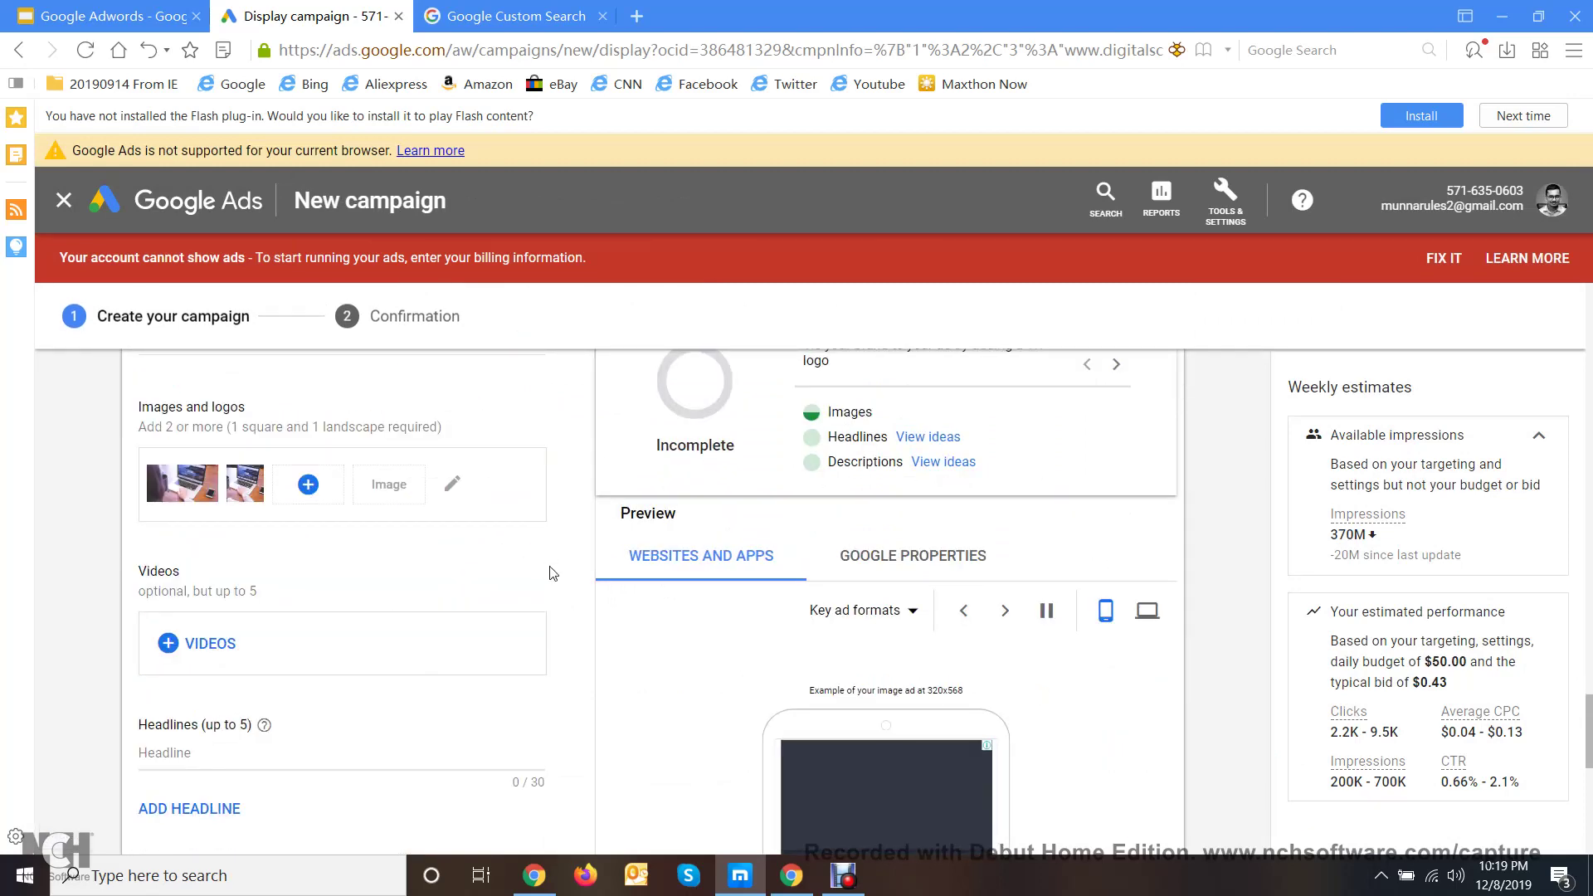
scroll(884, 681, down, 3)
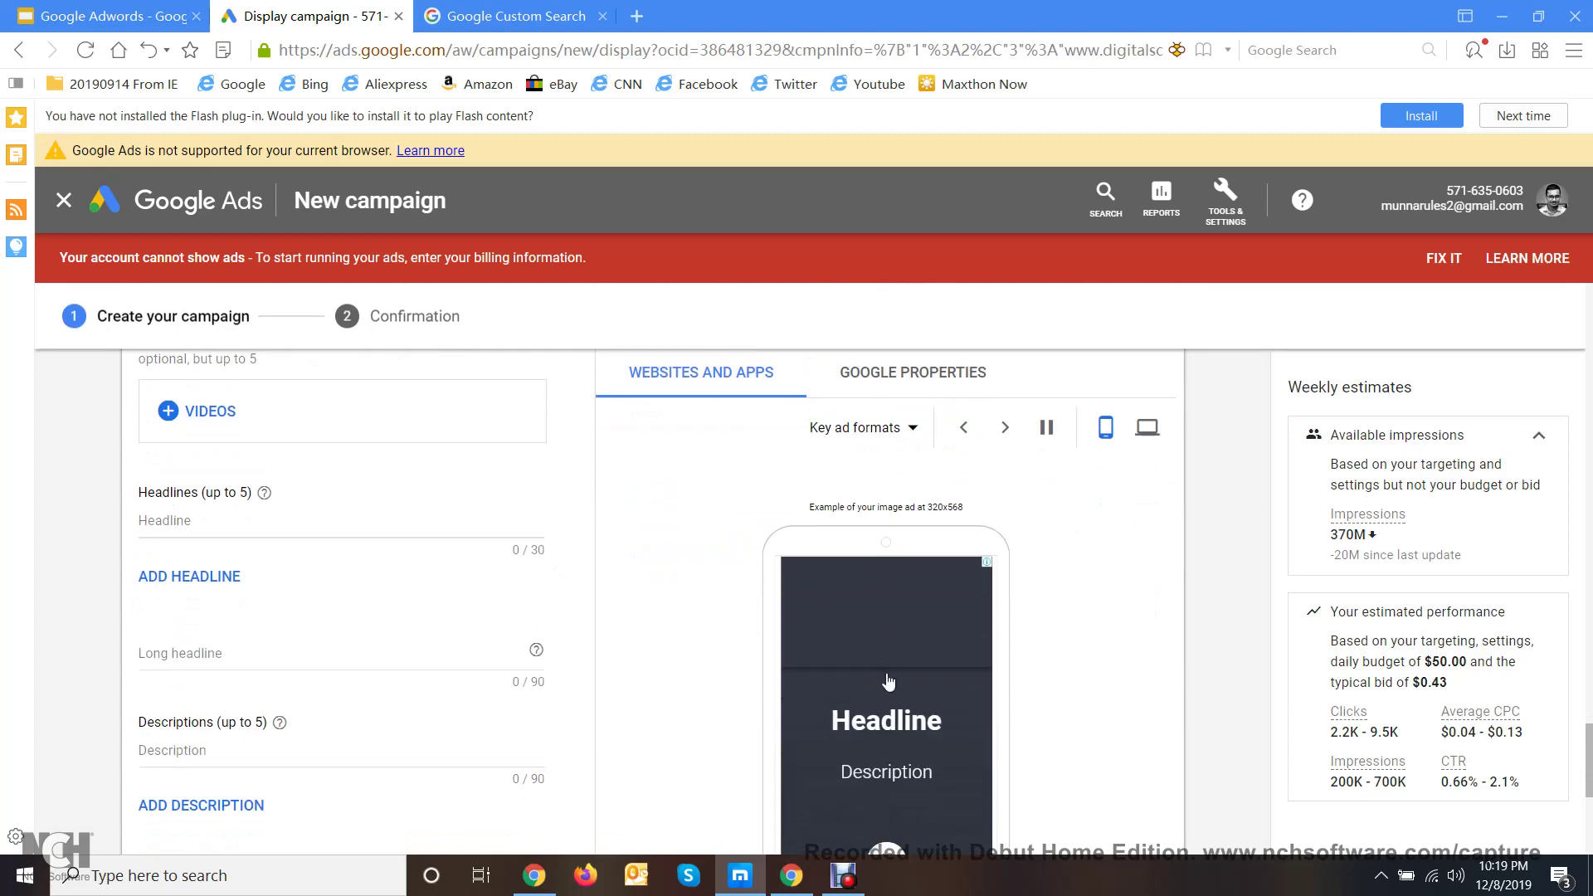
- Enter "Learn Digital Marketing" as the first headline of the responsive display ad
scroll(888, 680, down, 2)
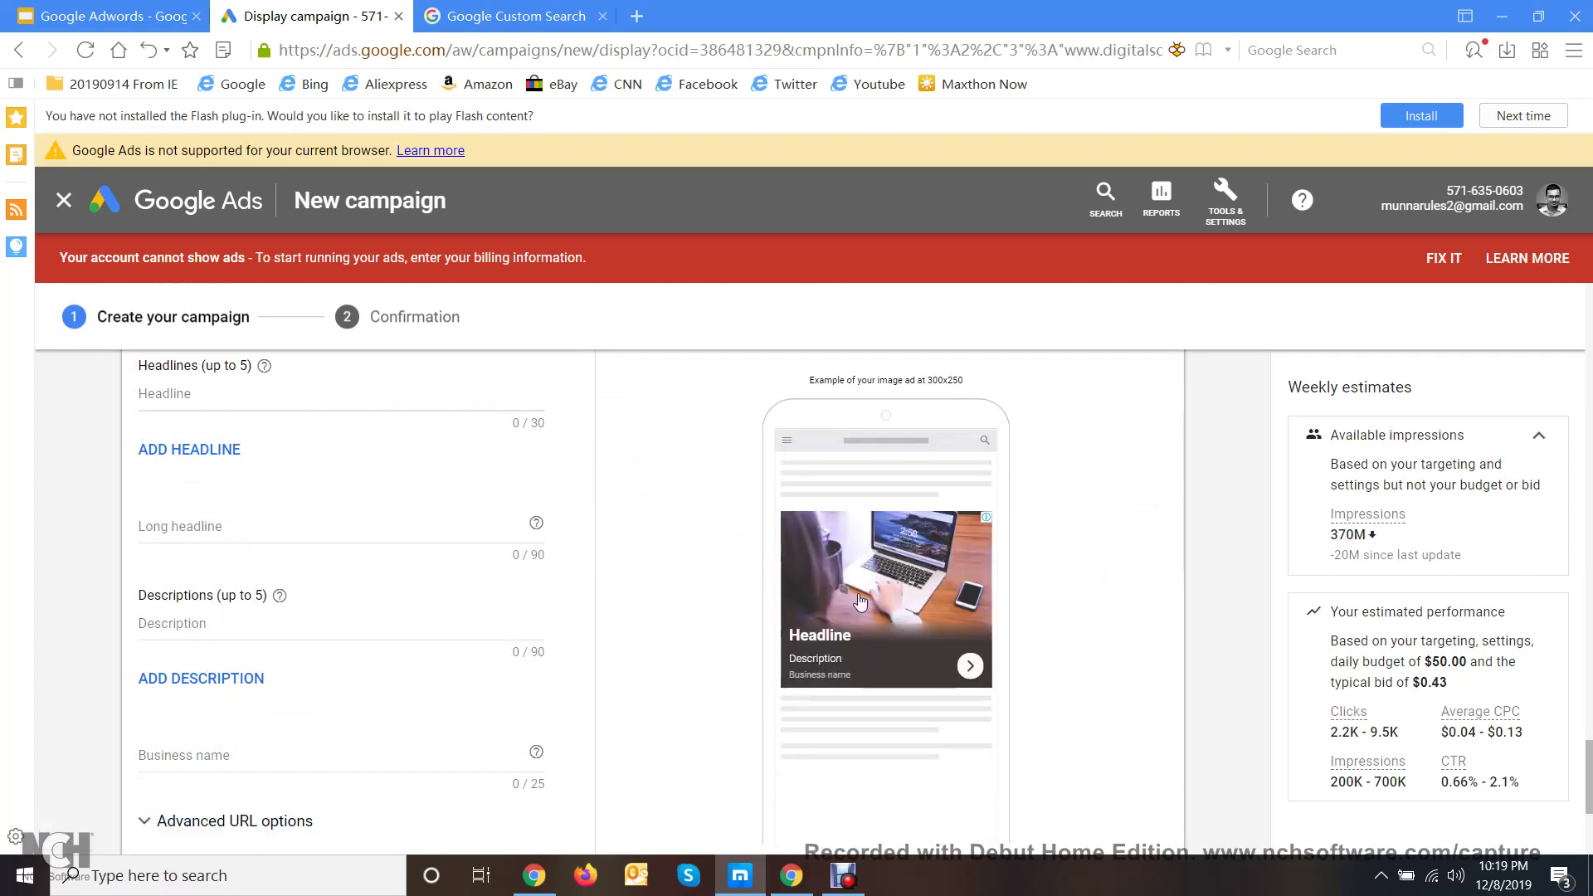
scroll(306, 531, up, 2)
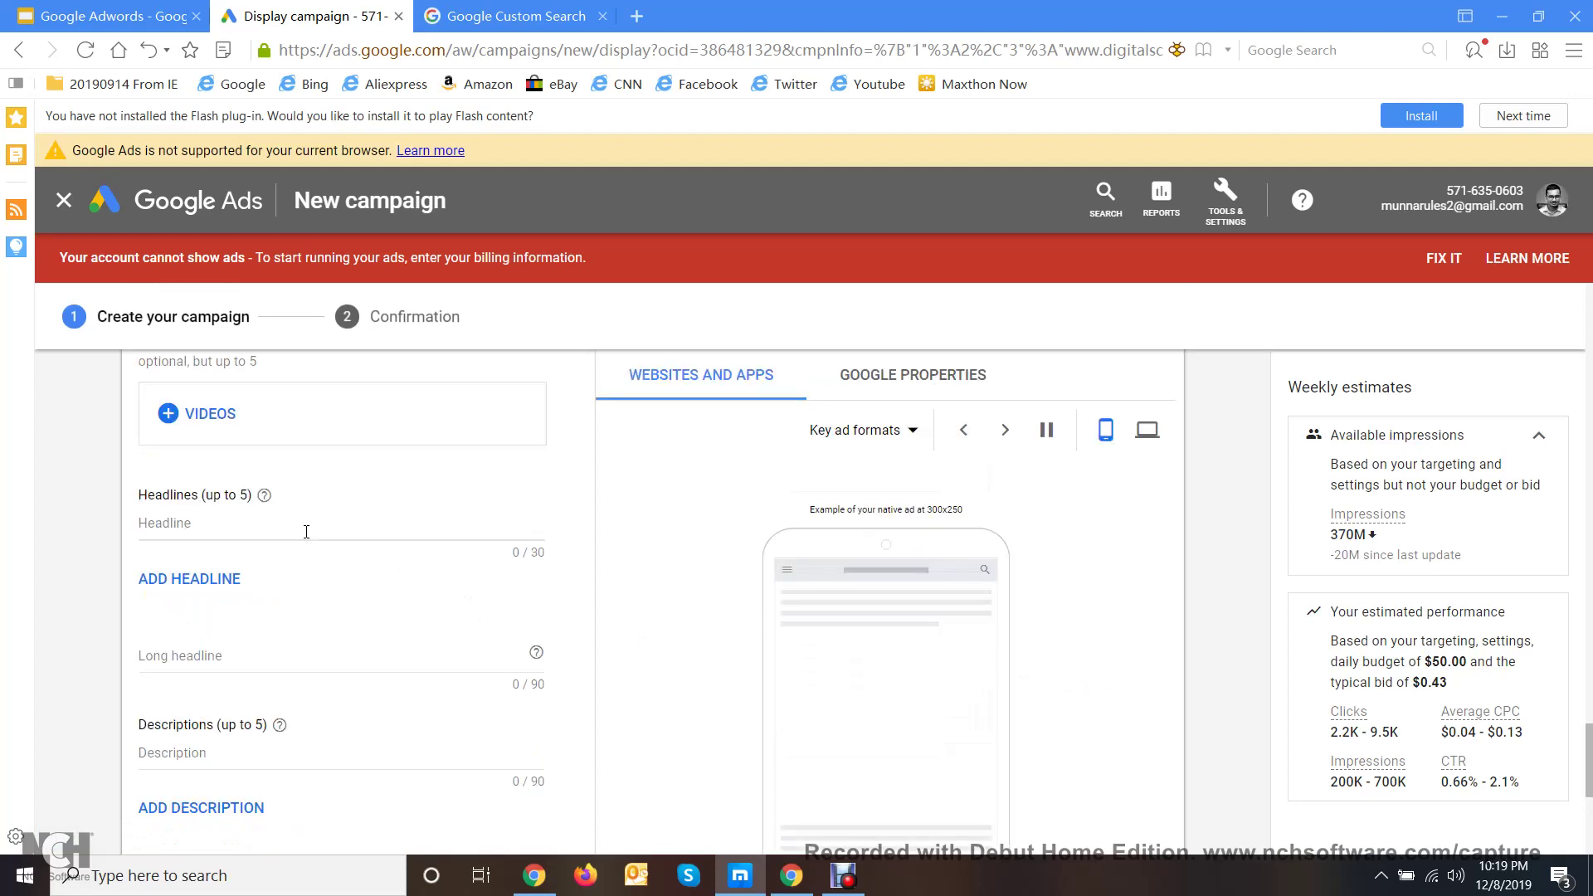
scroll(307, 531, up, 4)
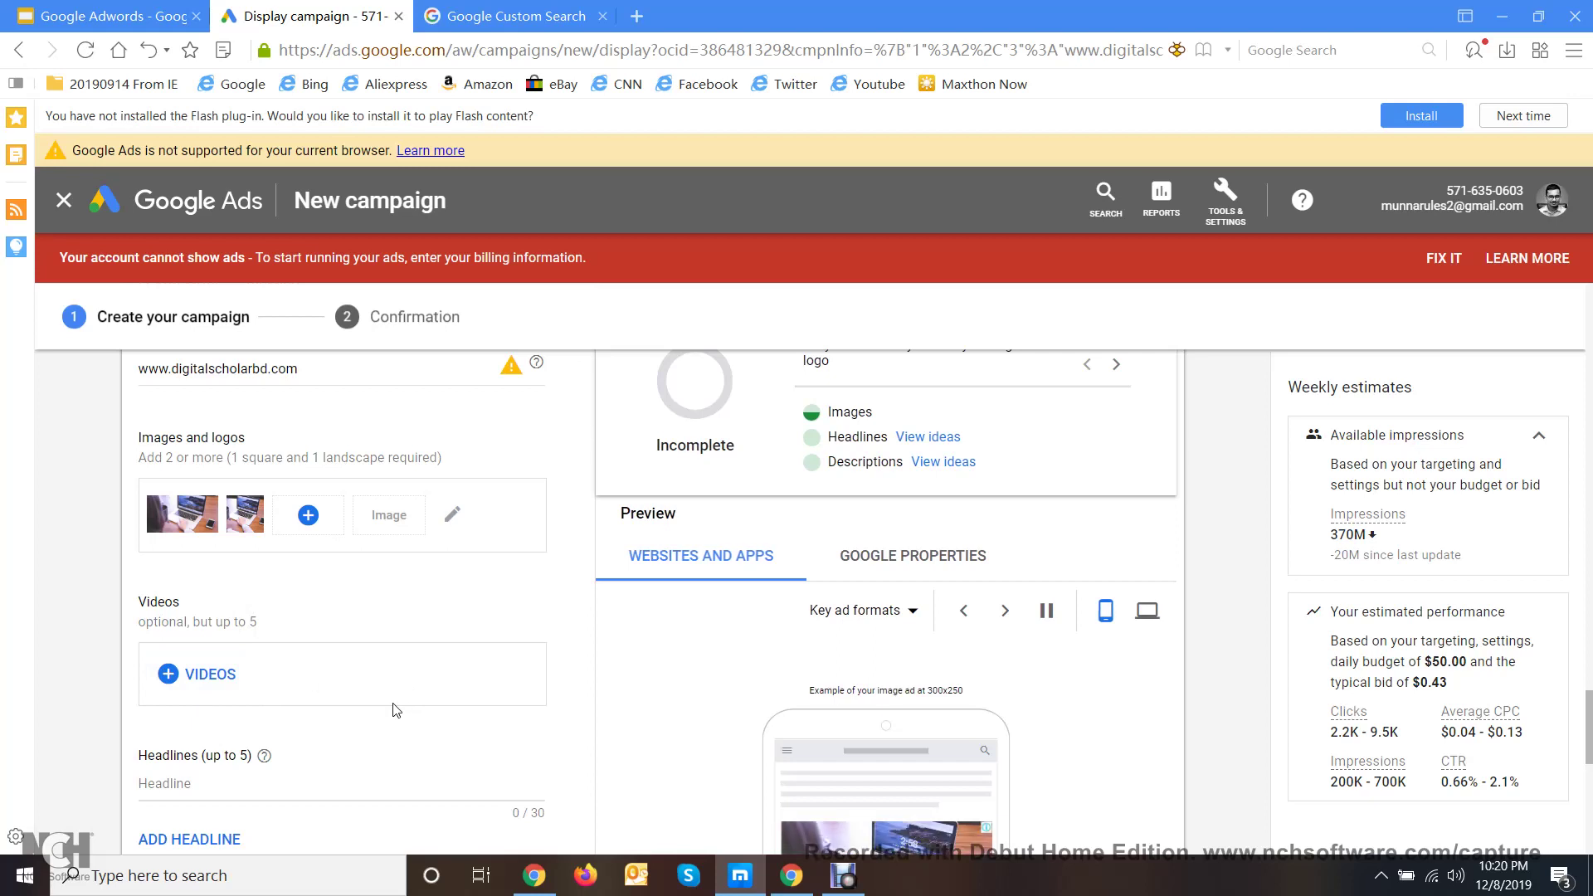
scroll(391, 568, down, 3)
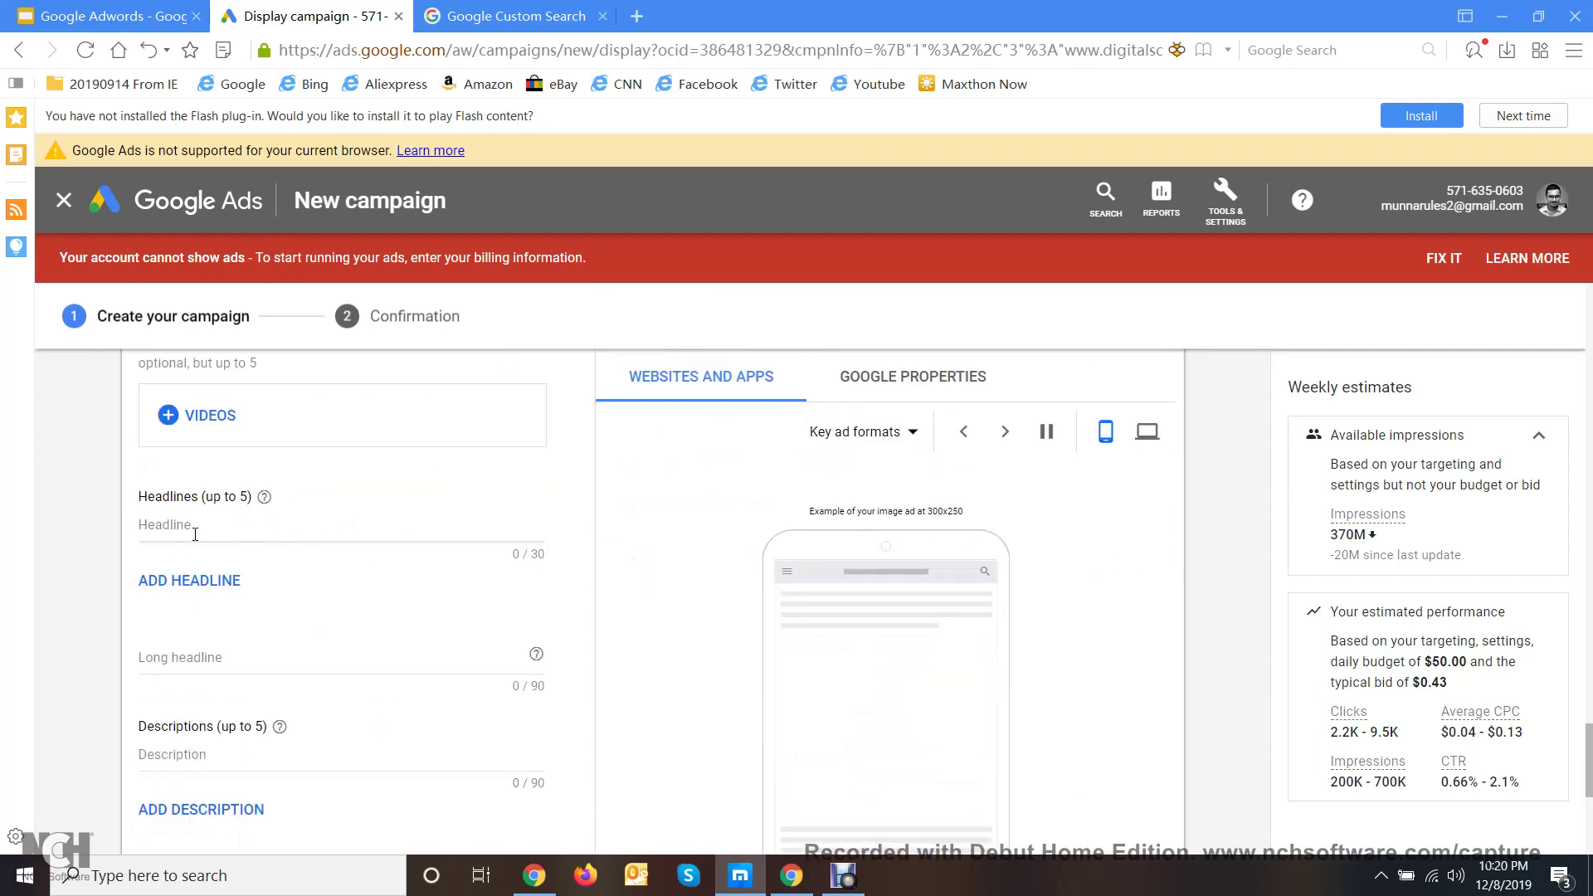
click(438, 528)
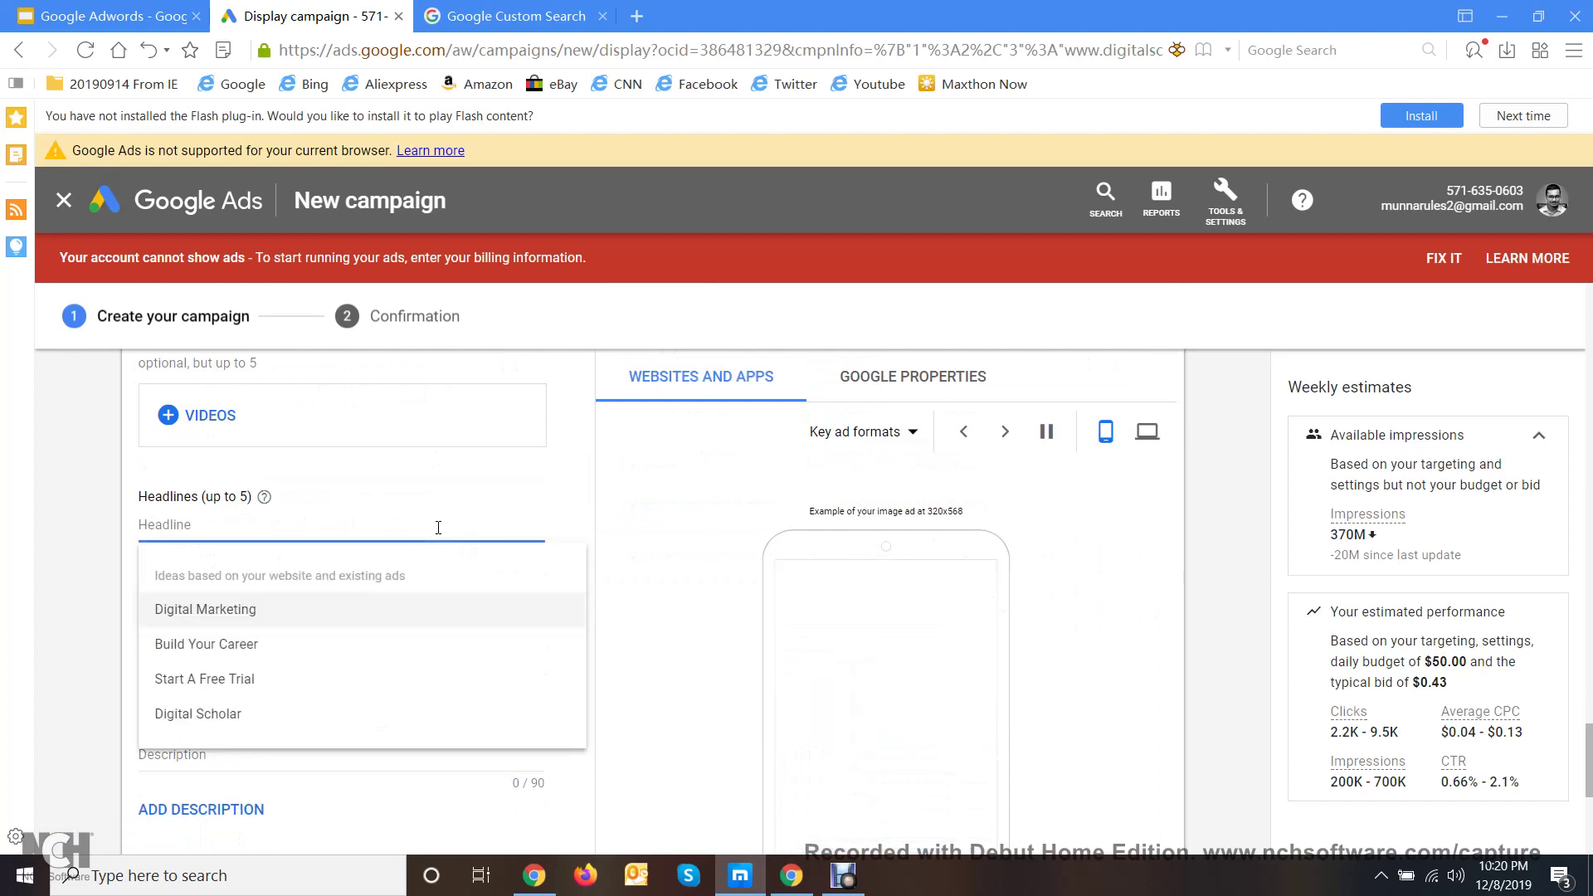
text(Lea)
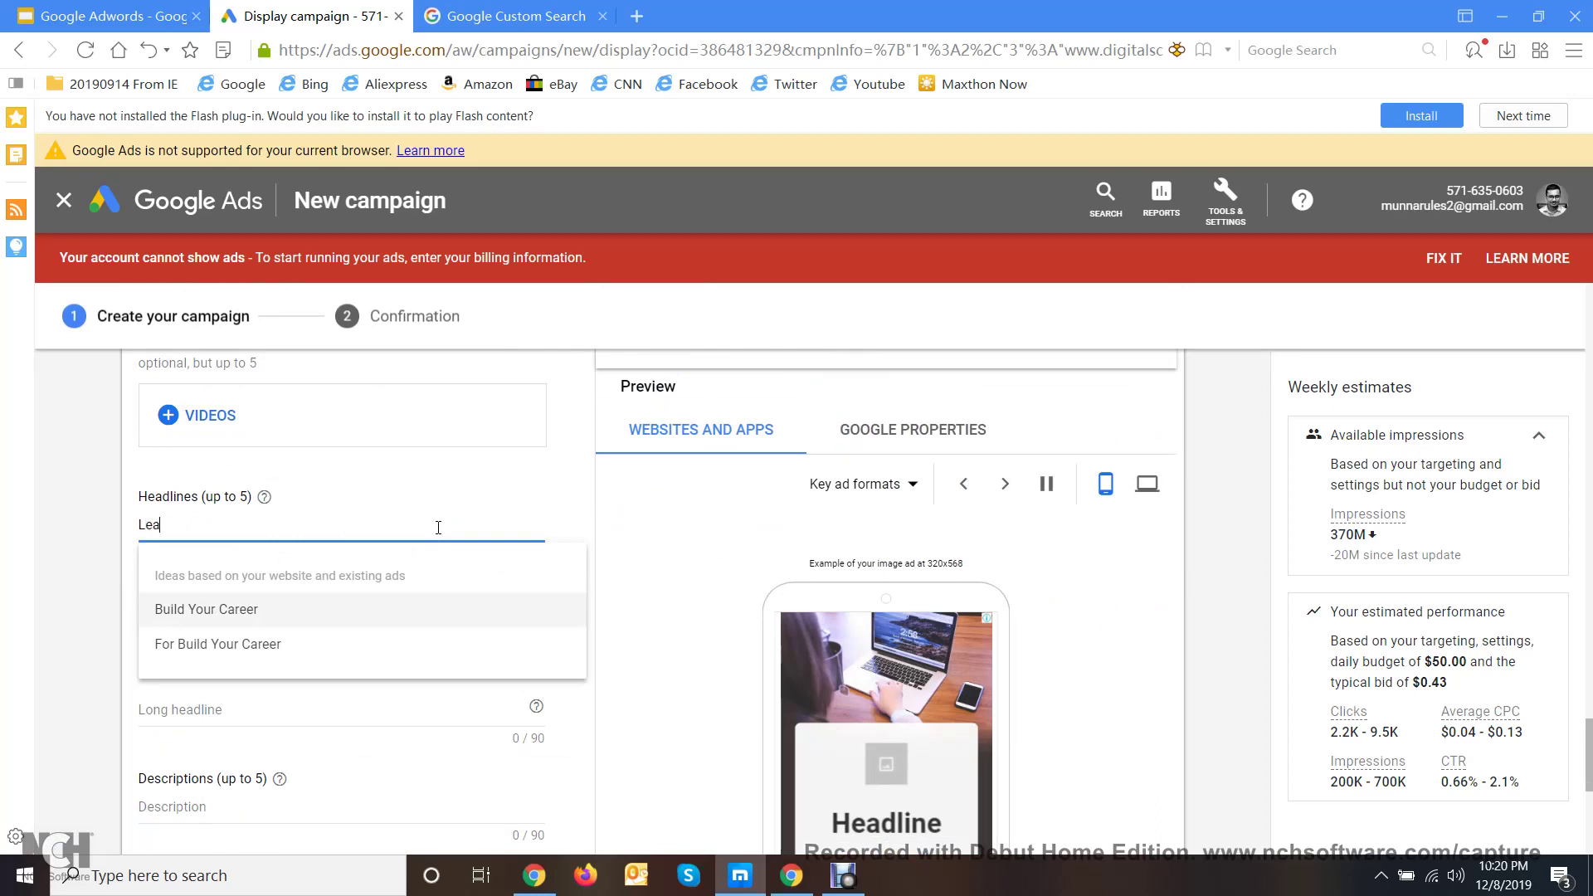
text(rn Dig)
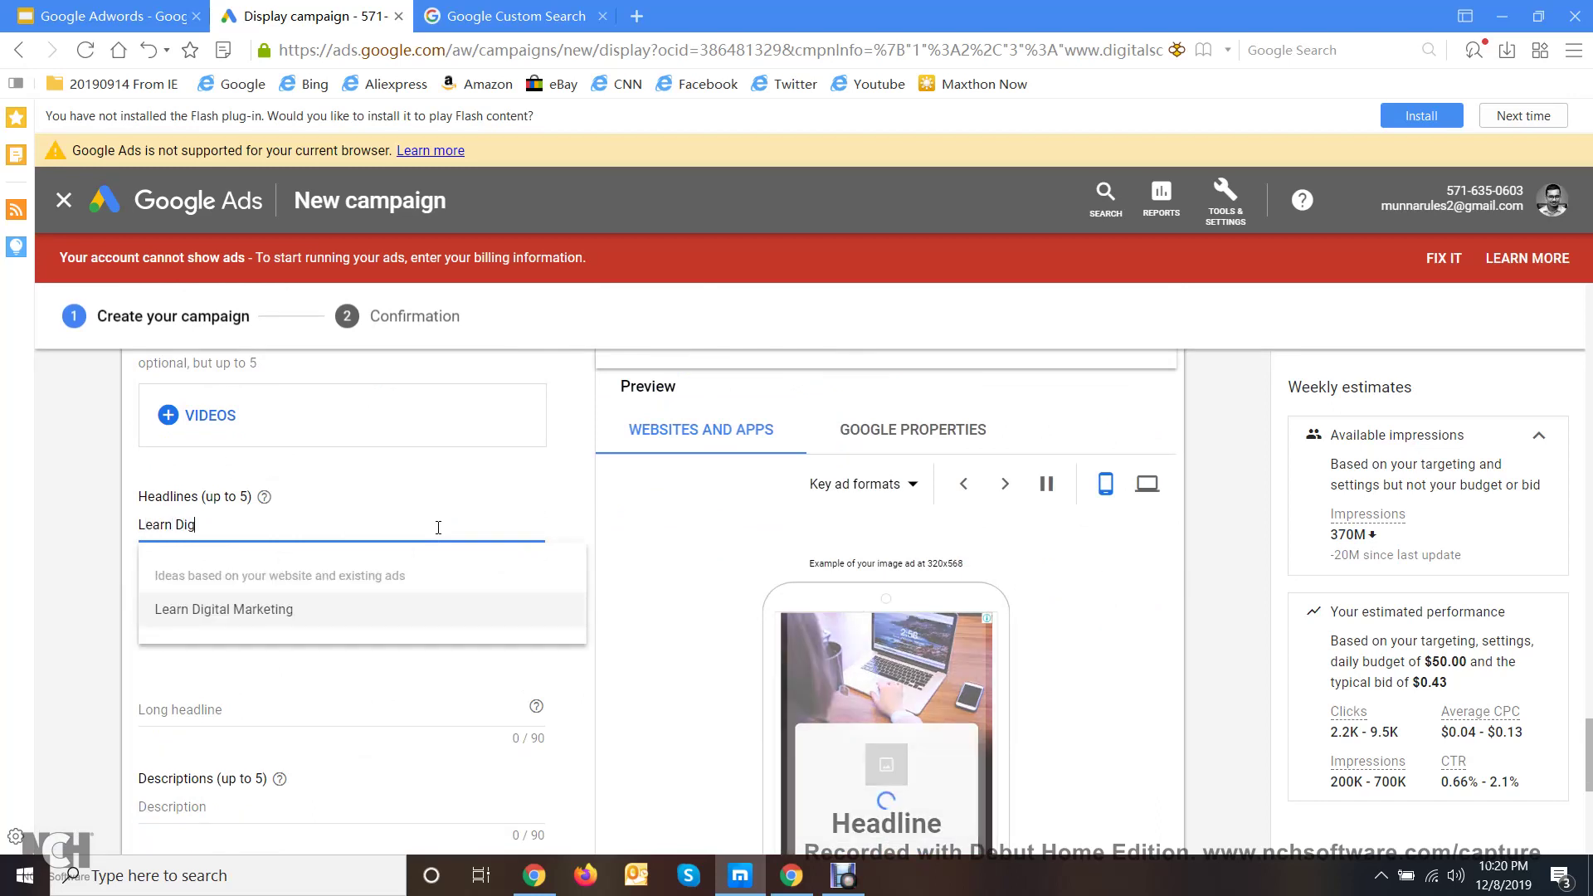
text(ital MArkei)
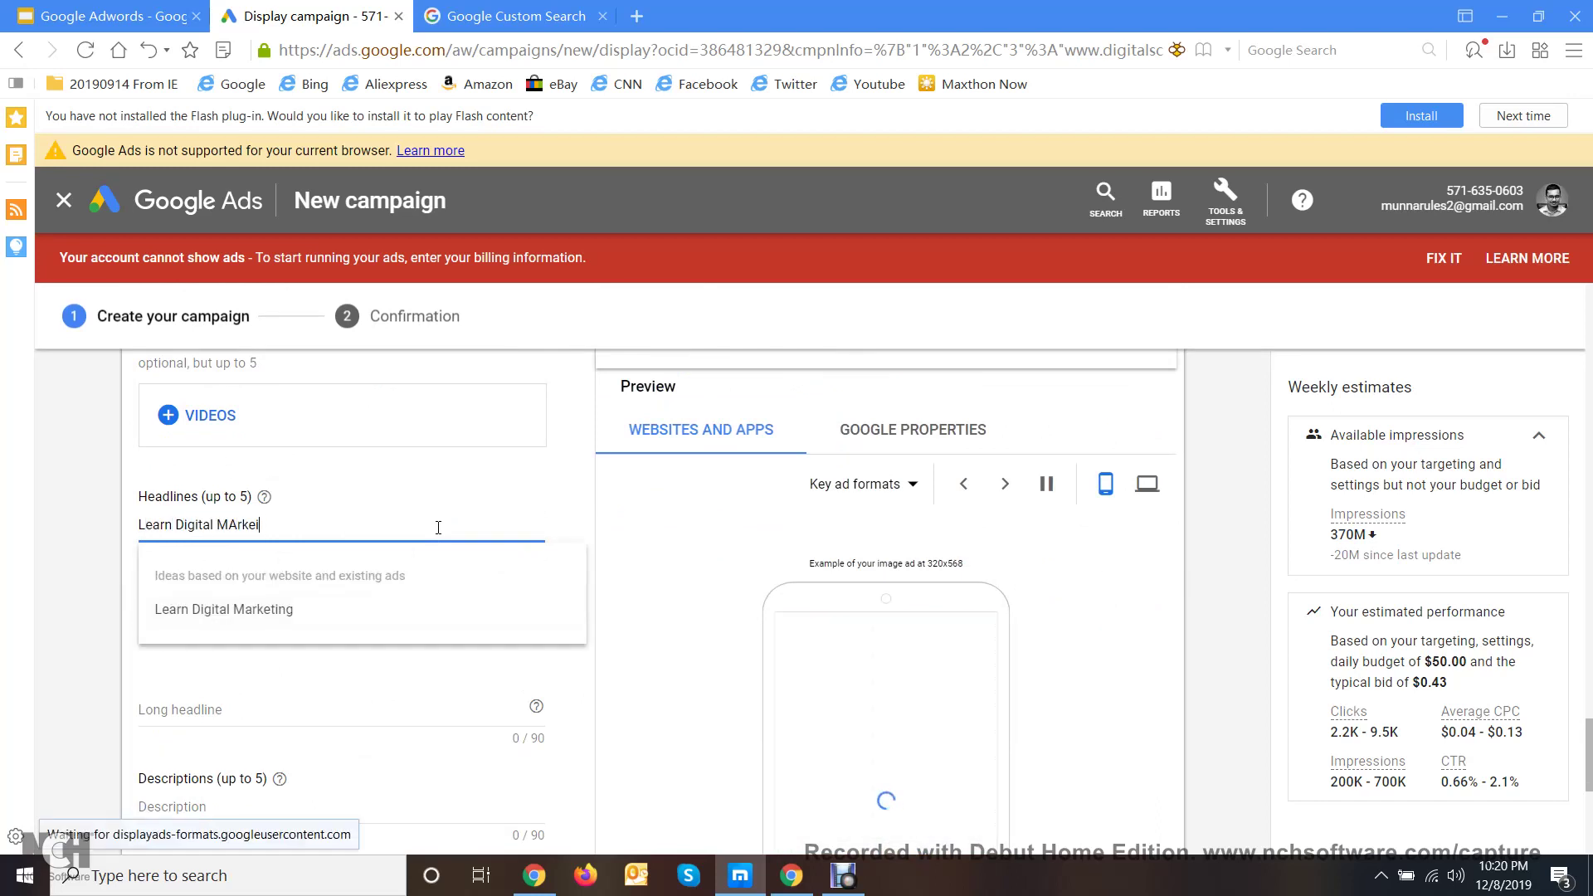
key(BackSpace)
key(BackSpace)
key(BackSpace)
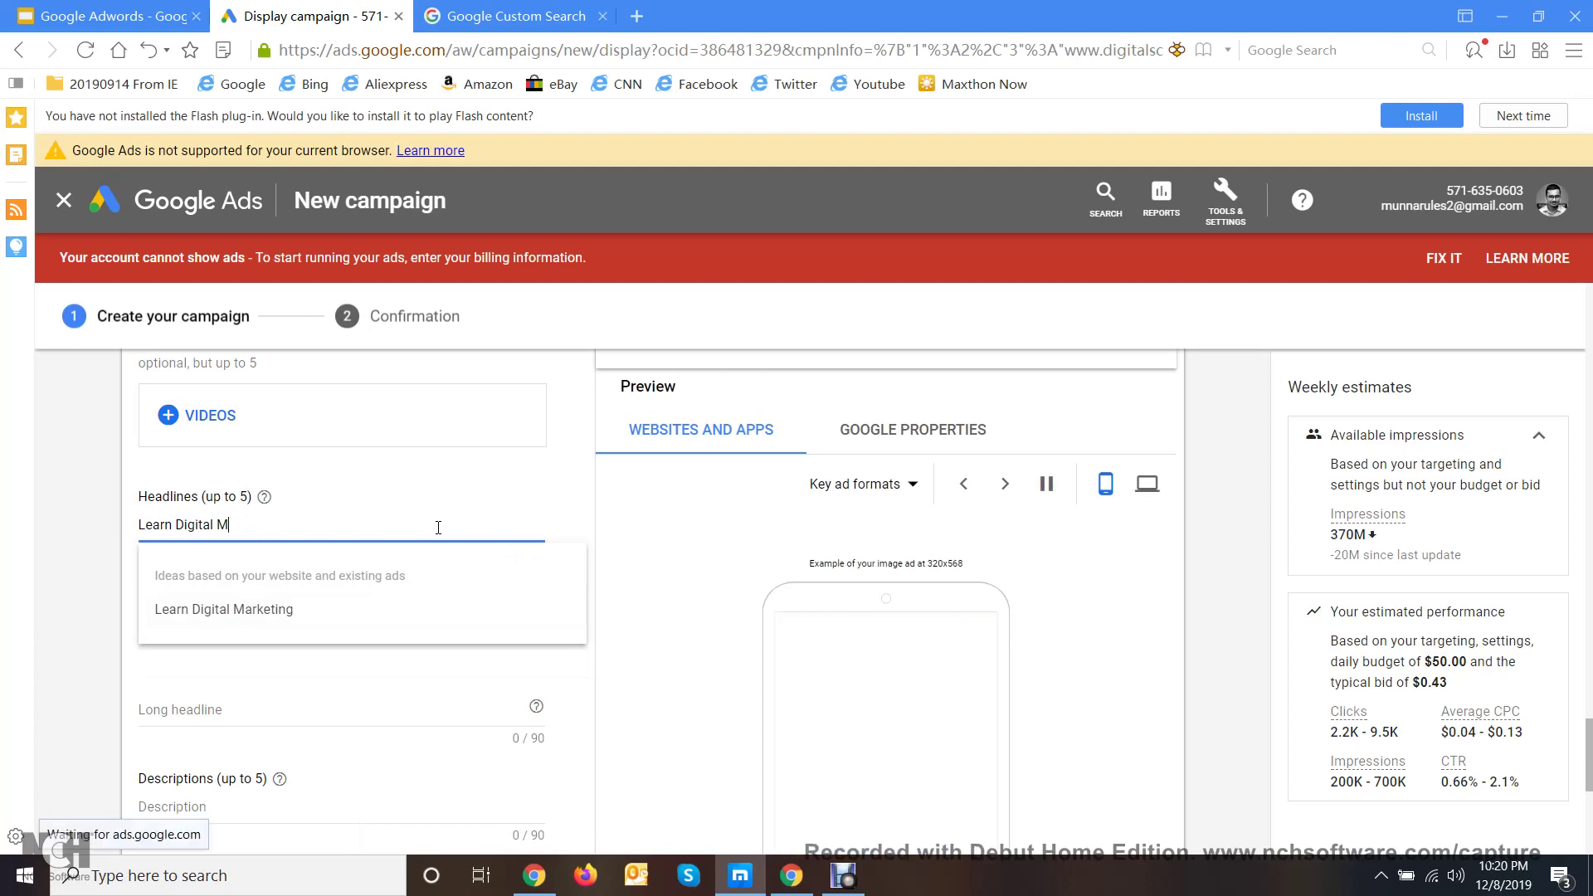
text(a)
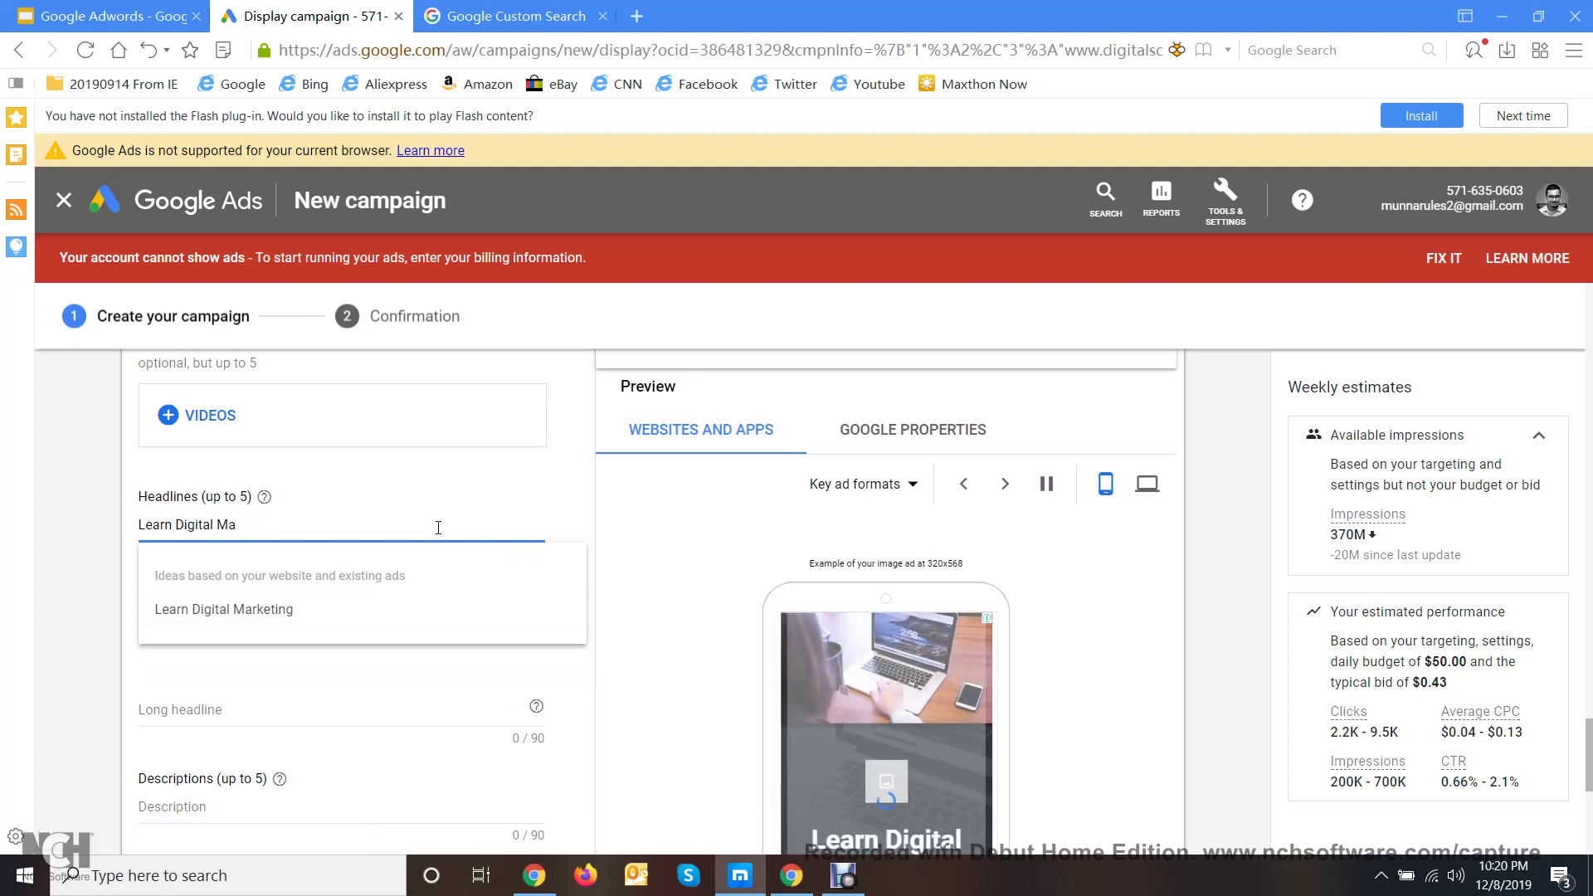
text(rketing)
click(116, 583)
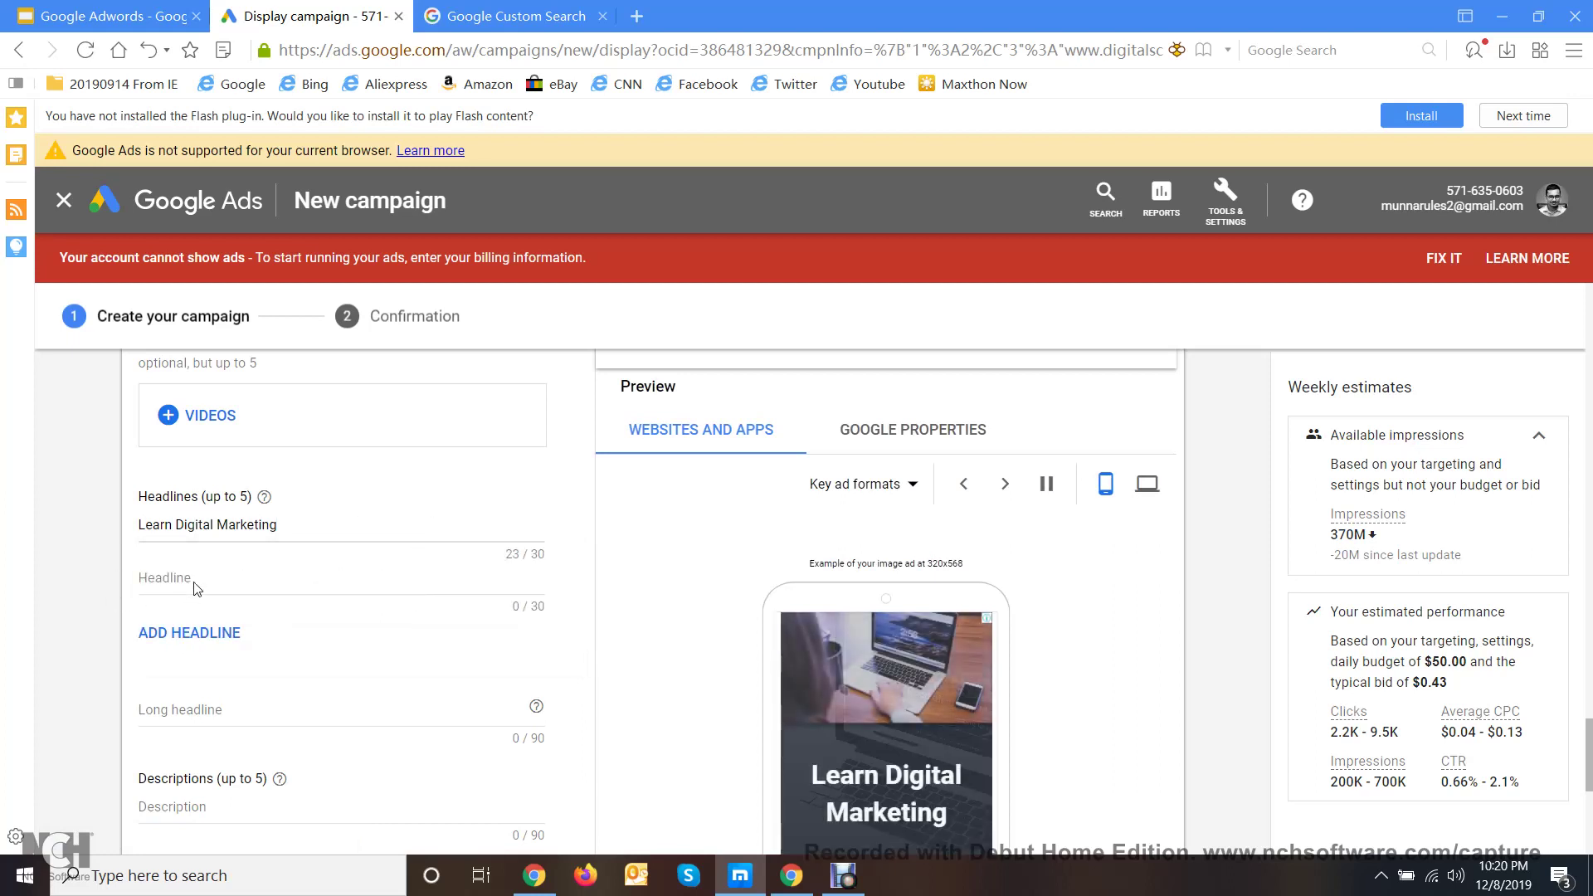
- Add the suggested headline "Build Your Career" and a third headline reading "50% Discount till 16th Dec"
click(197, 585)
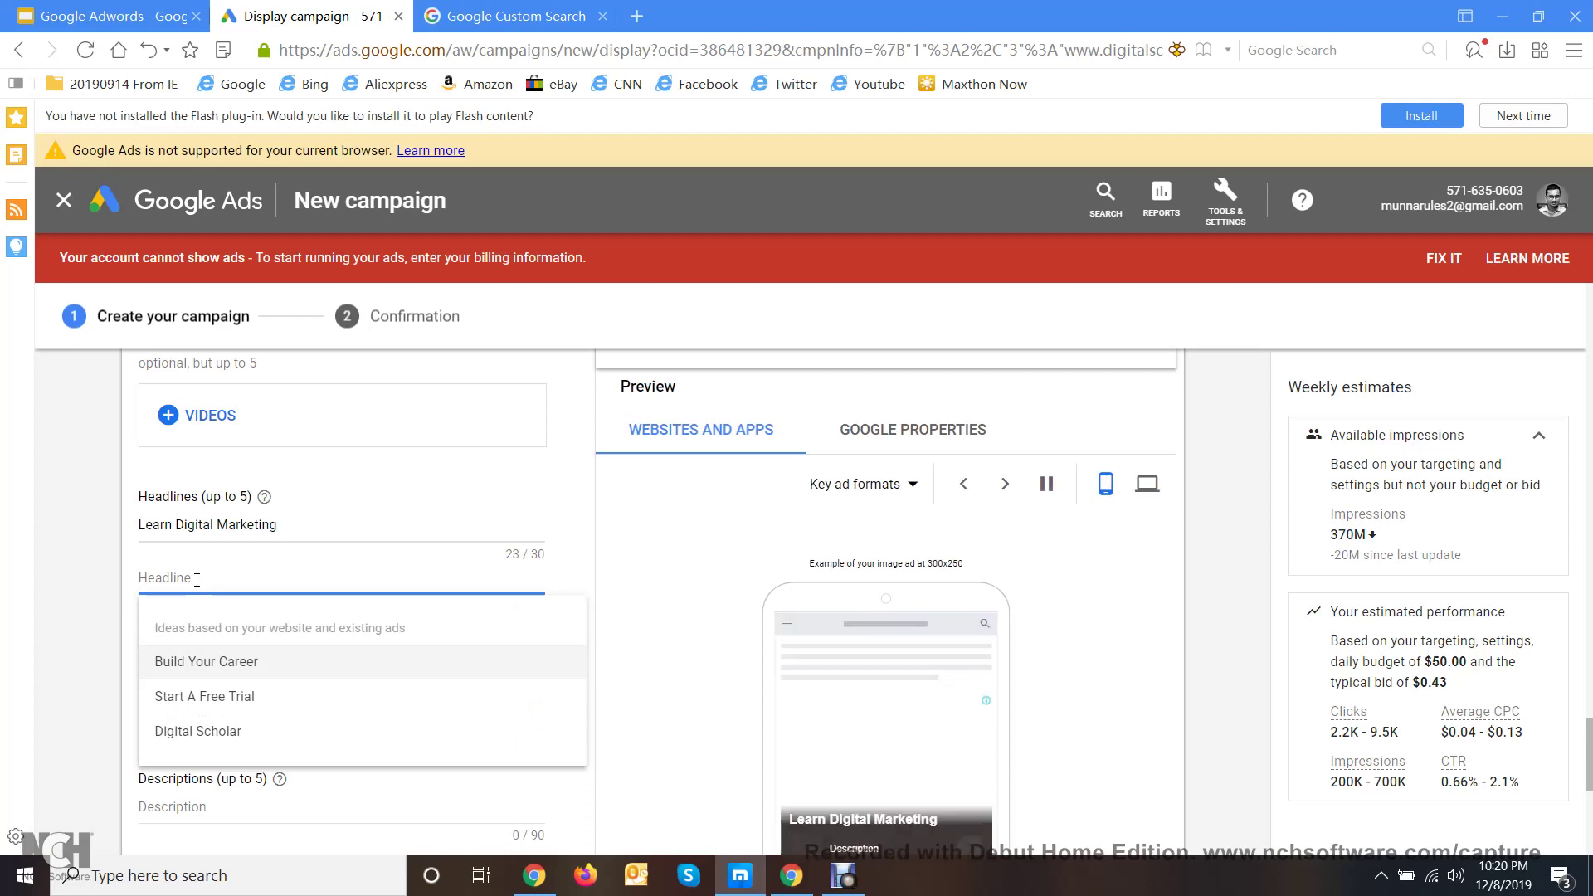
click(200, 669)
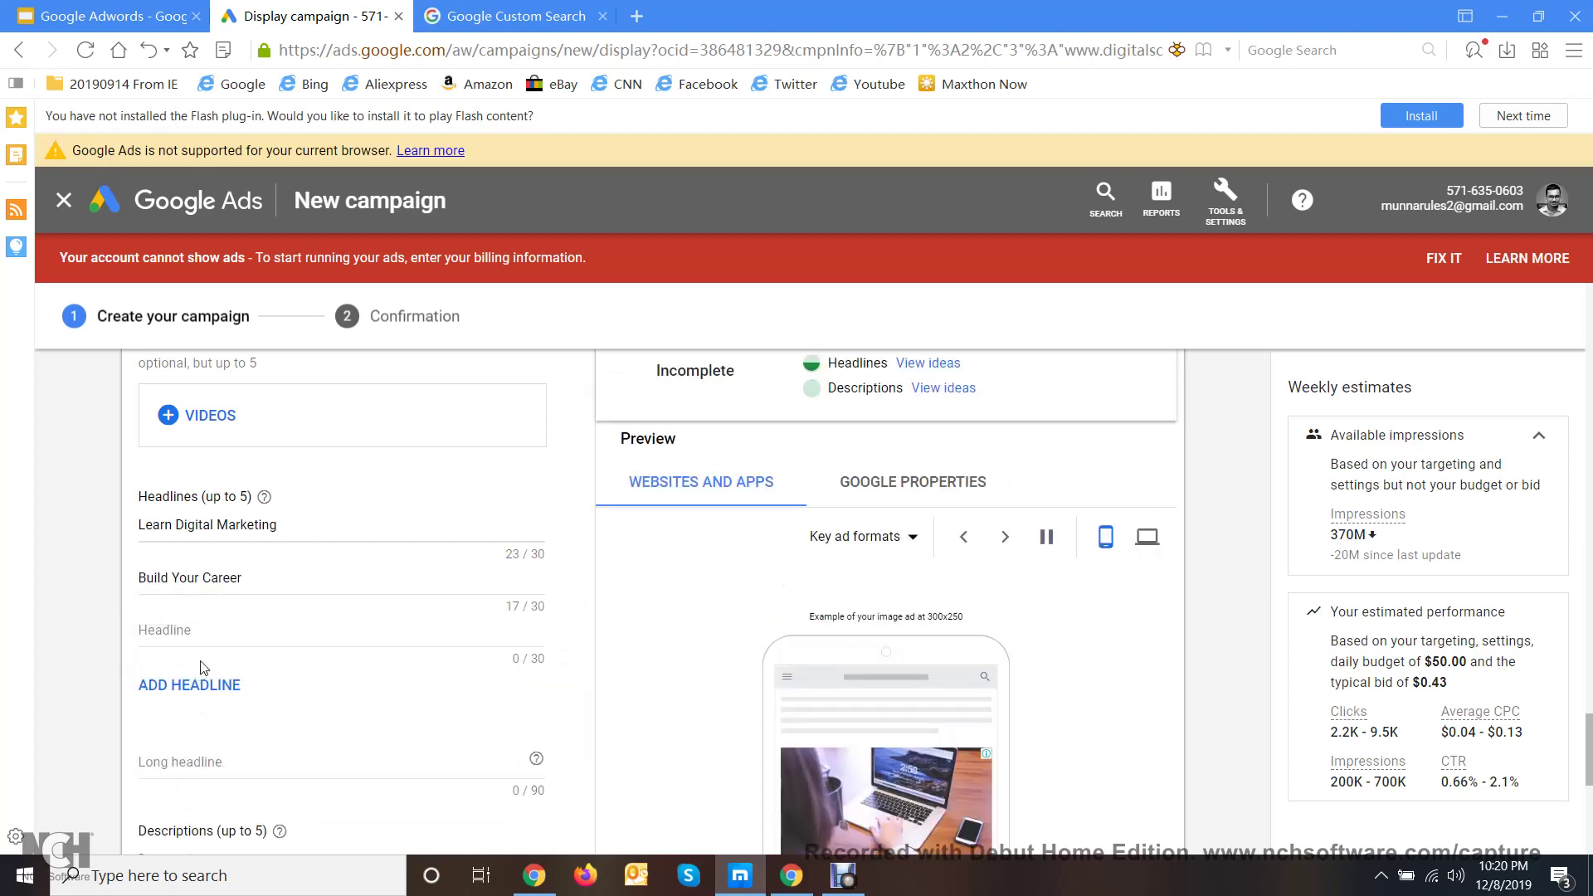
click(217, 631)
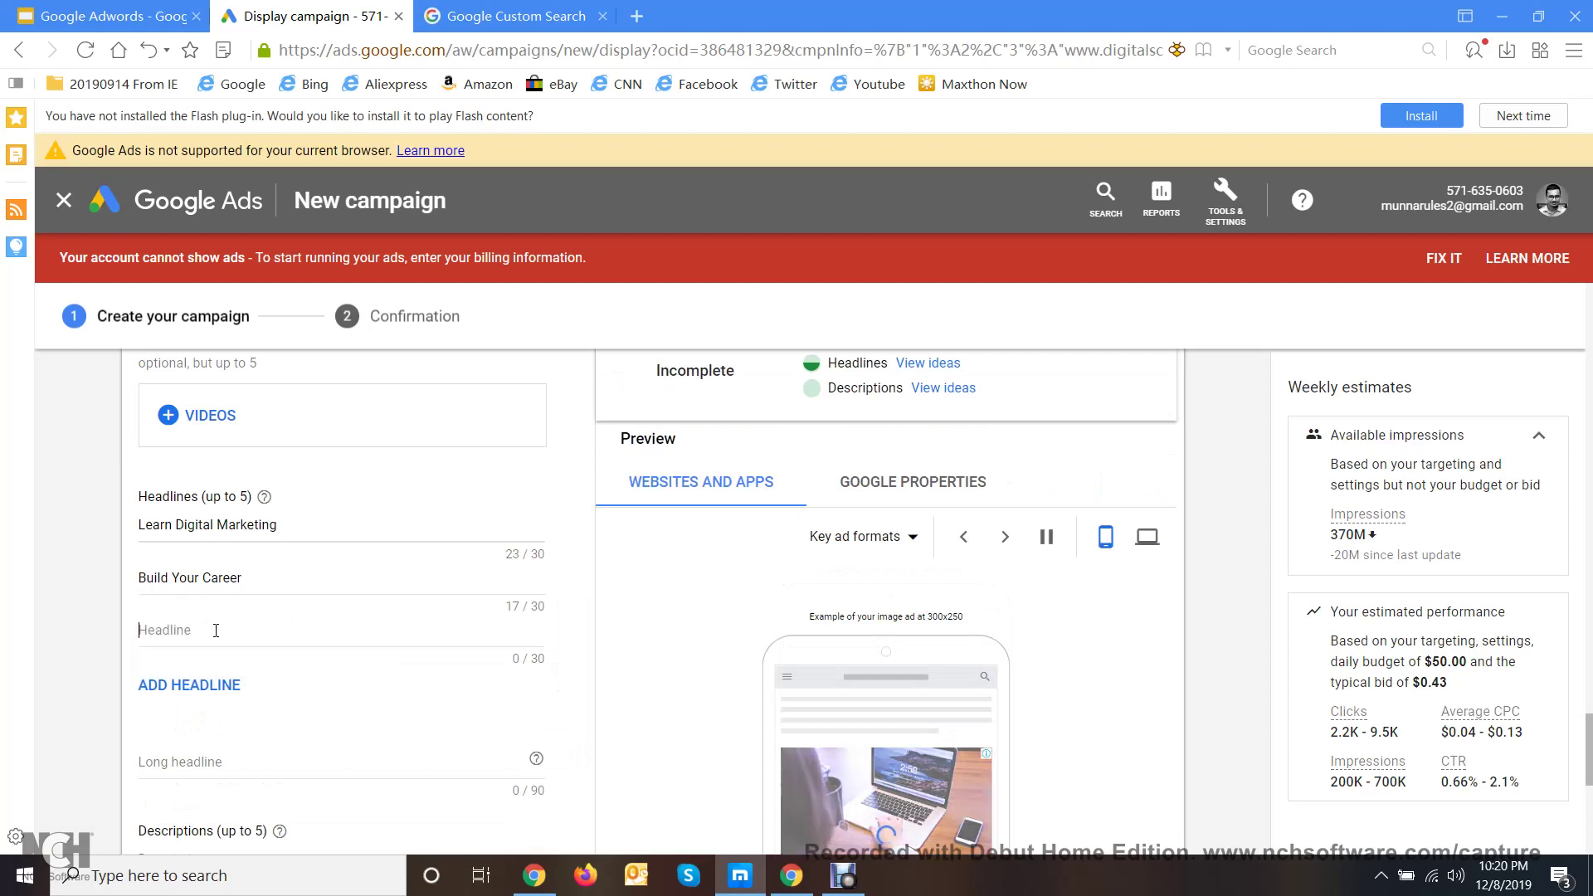
text(50)
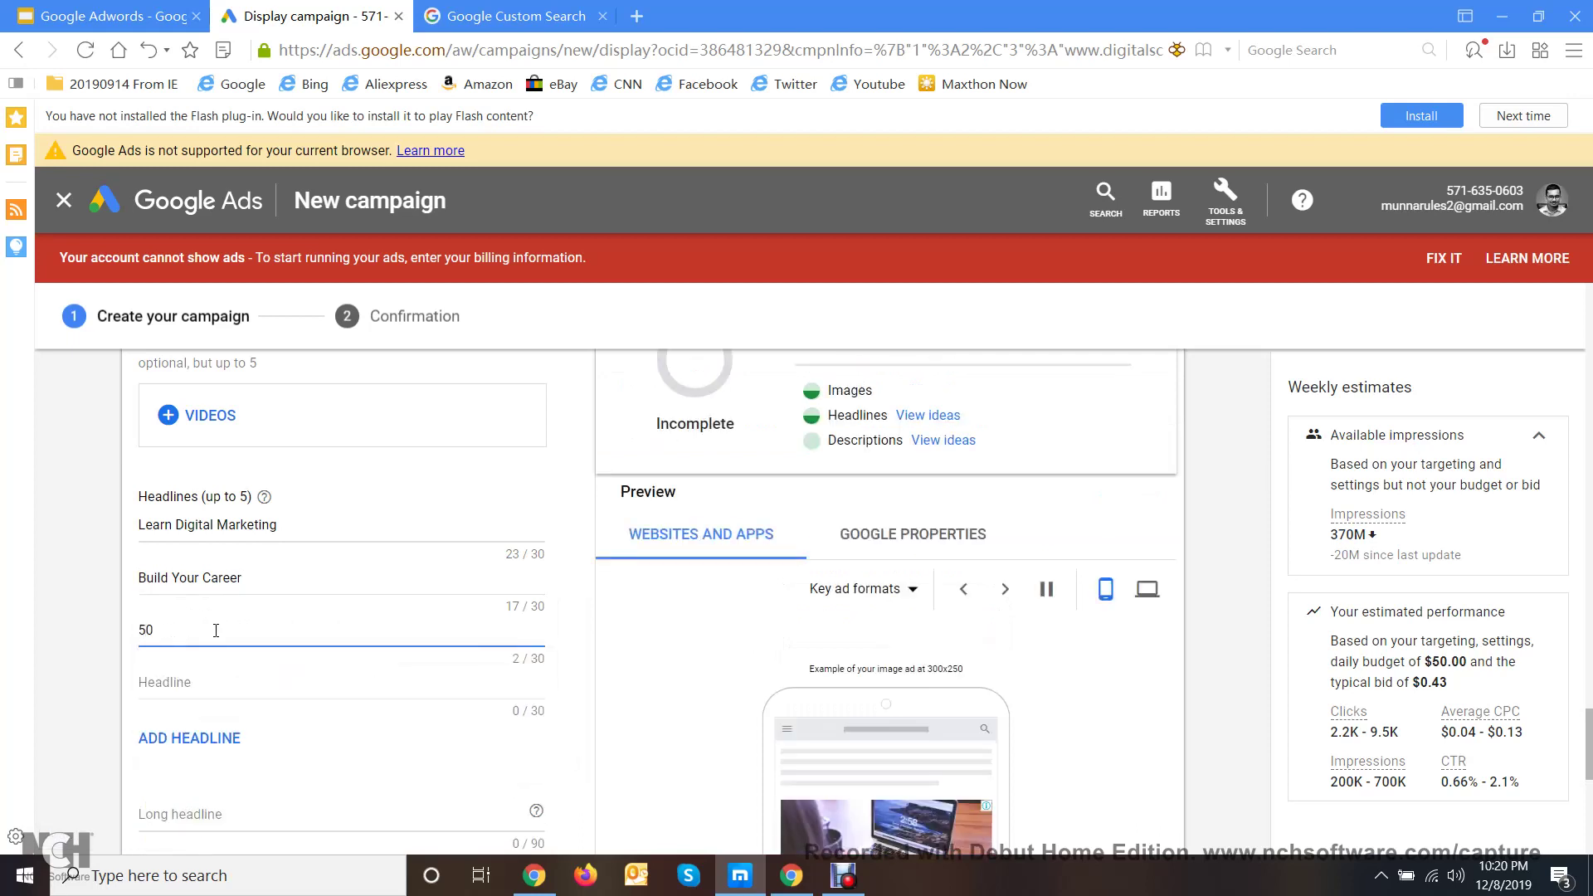
text(% Discount)
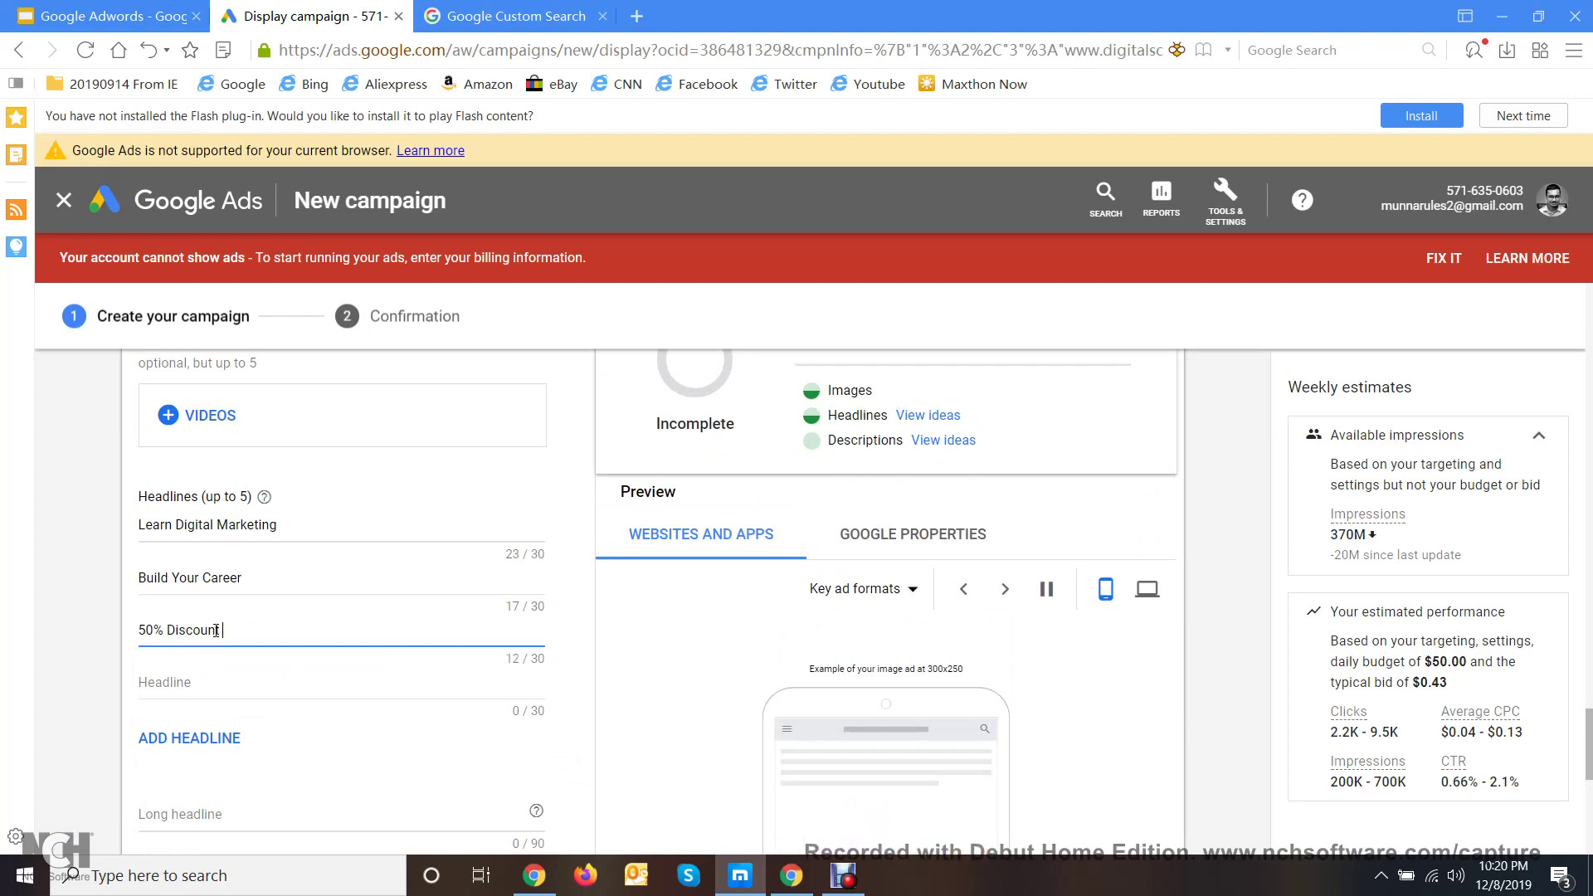
text( till 1)
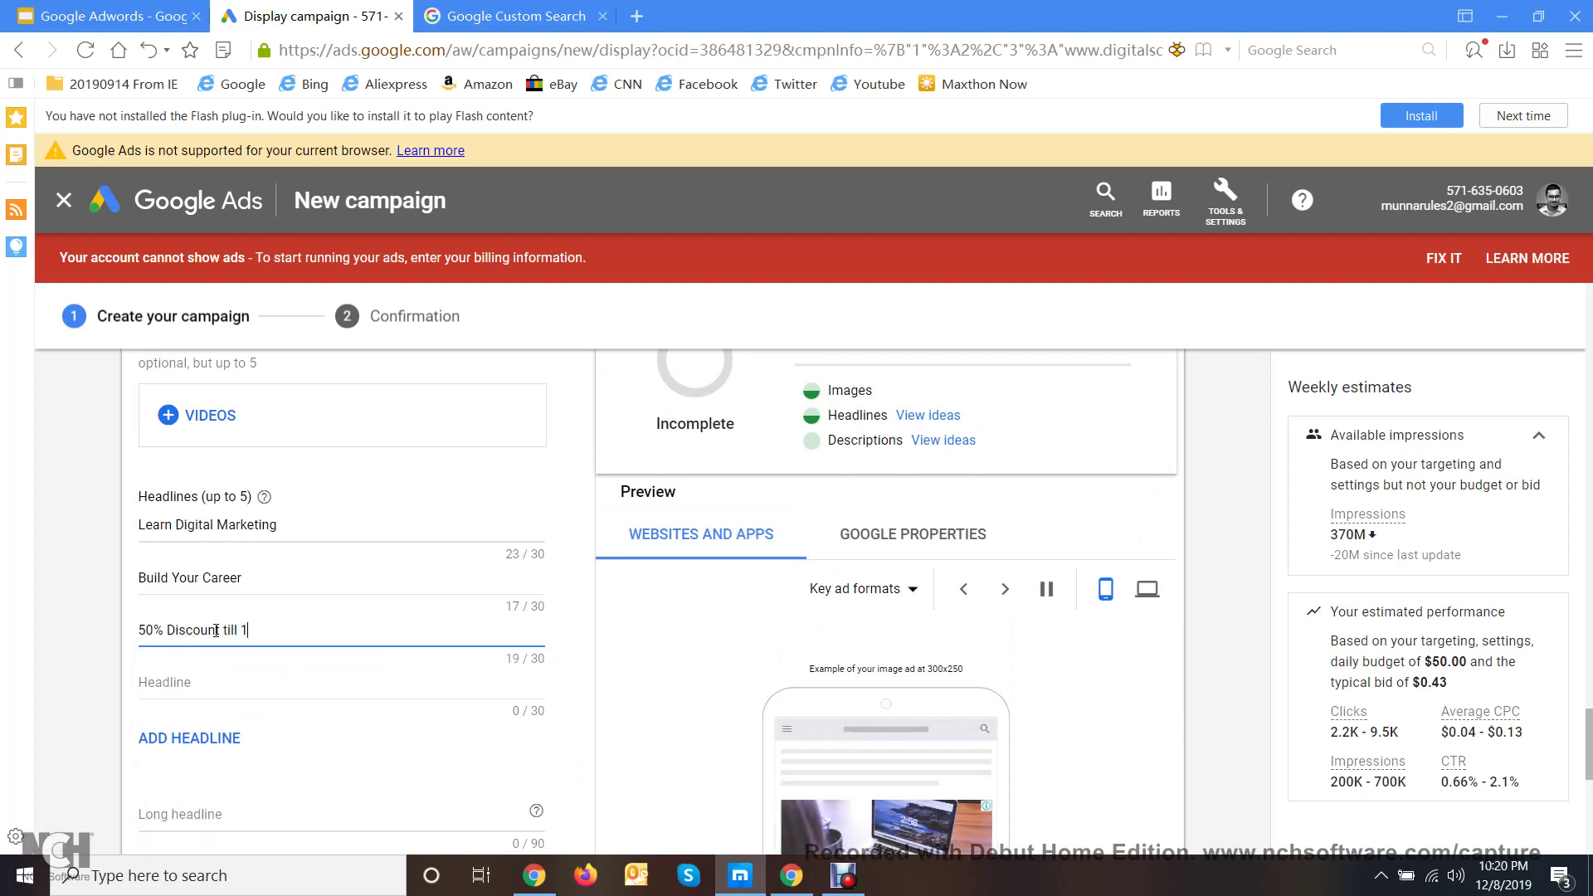
text(6th De)
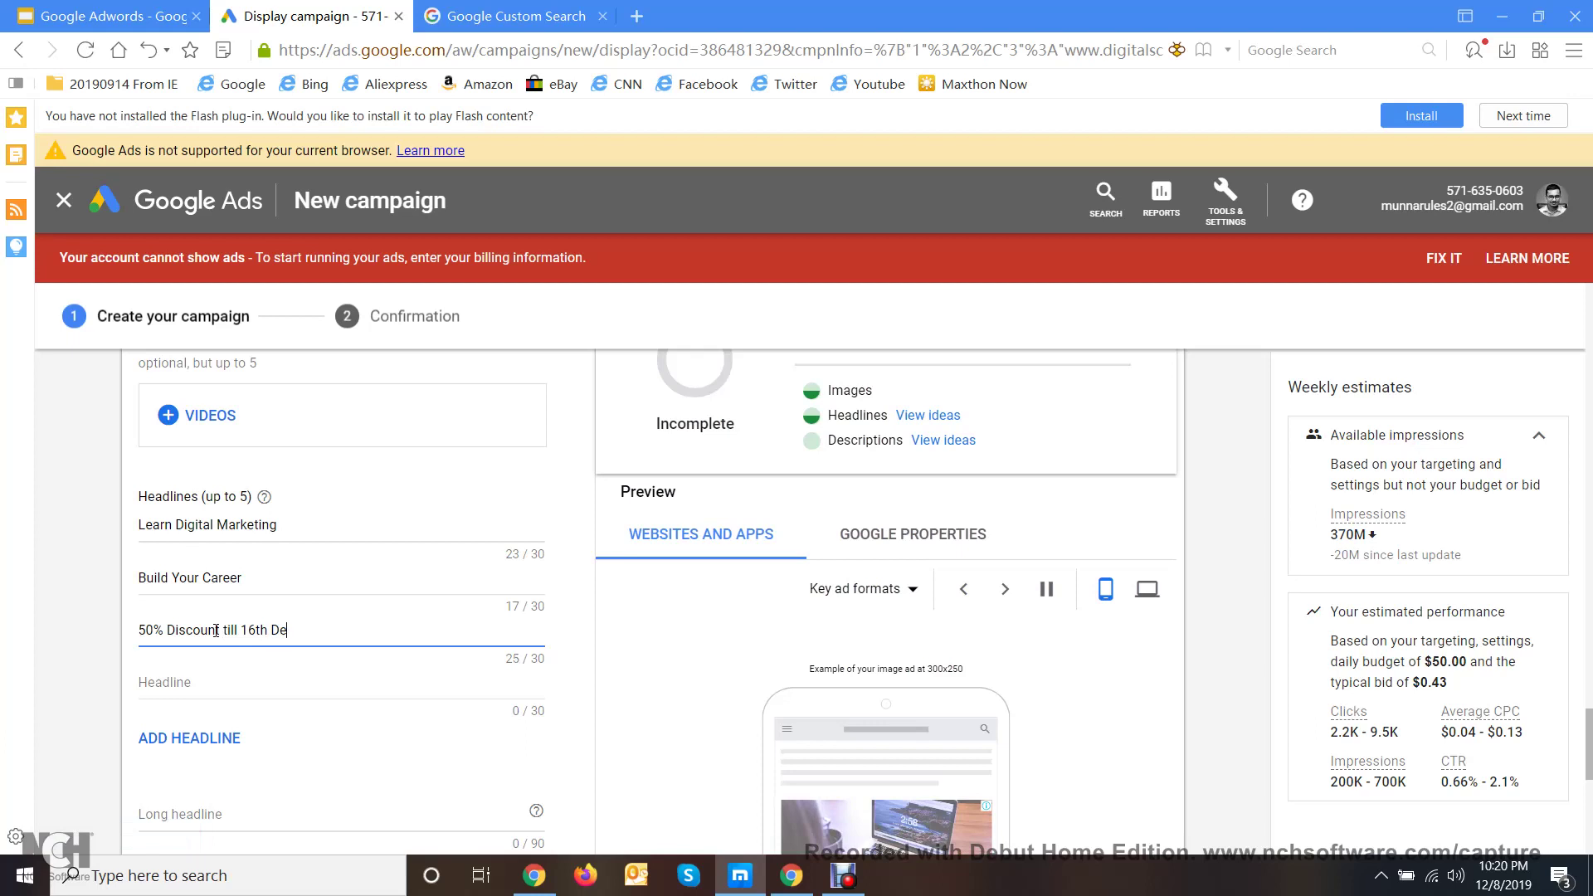
text(cem)
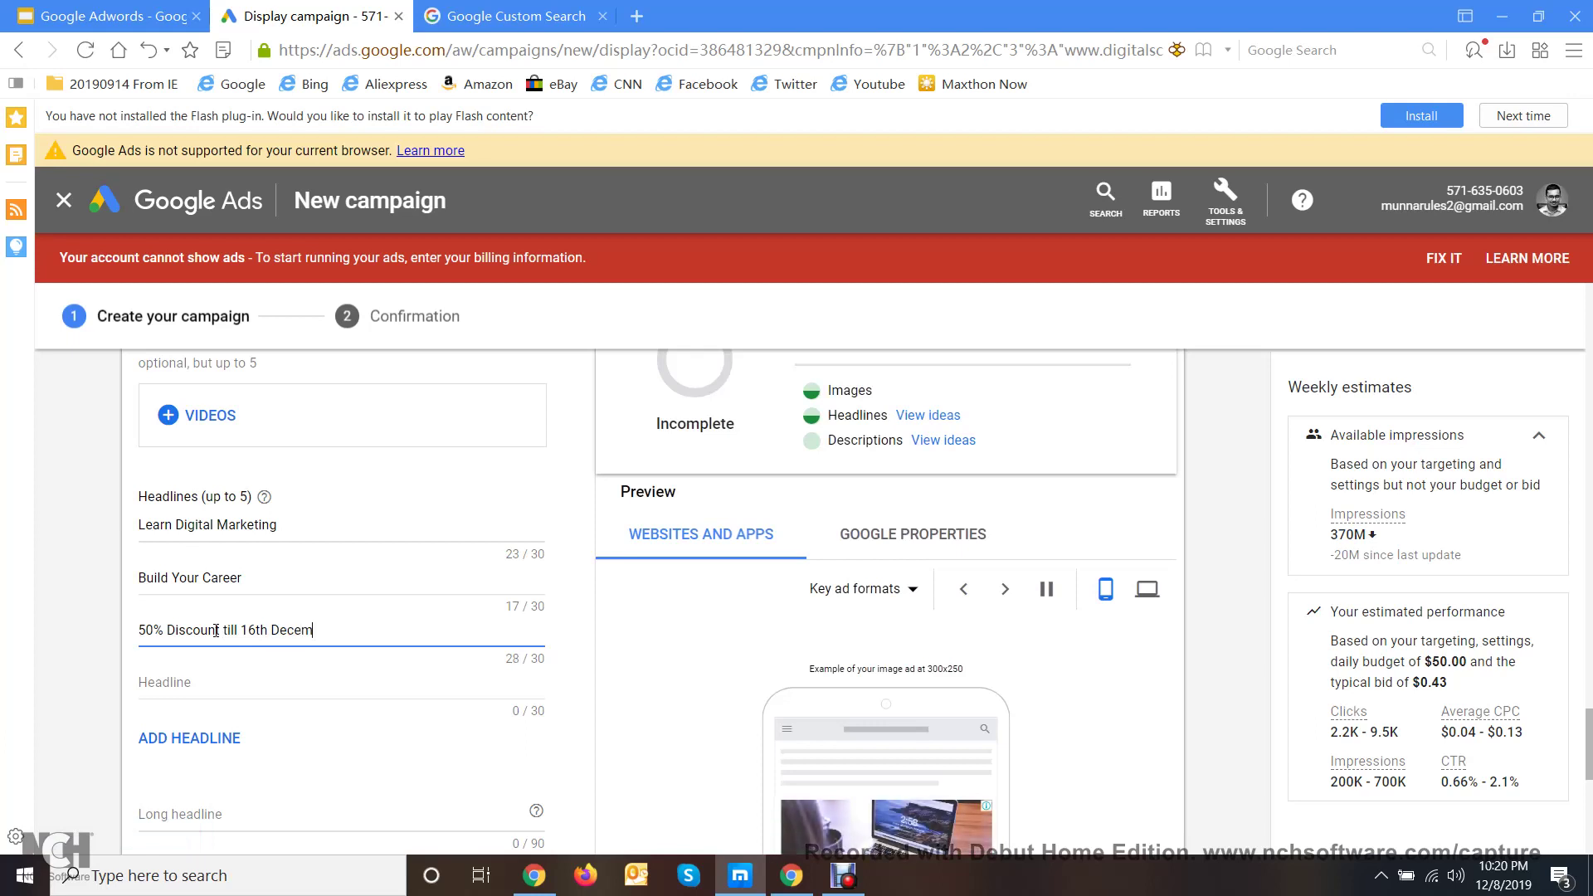
text(ber)
key(BackSpace)
key(BackSpace)
key(BackSpace)
key(BackSpace)
key(BackSpace)
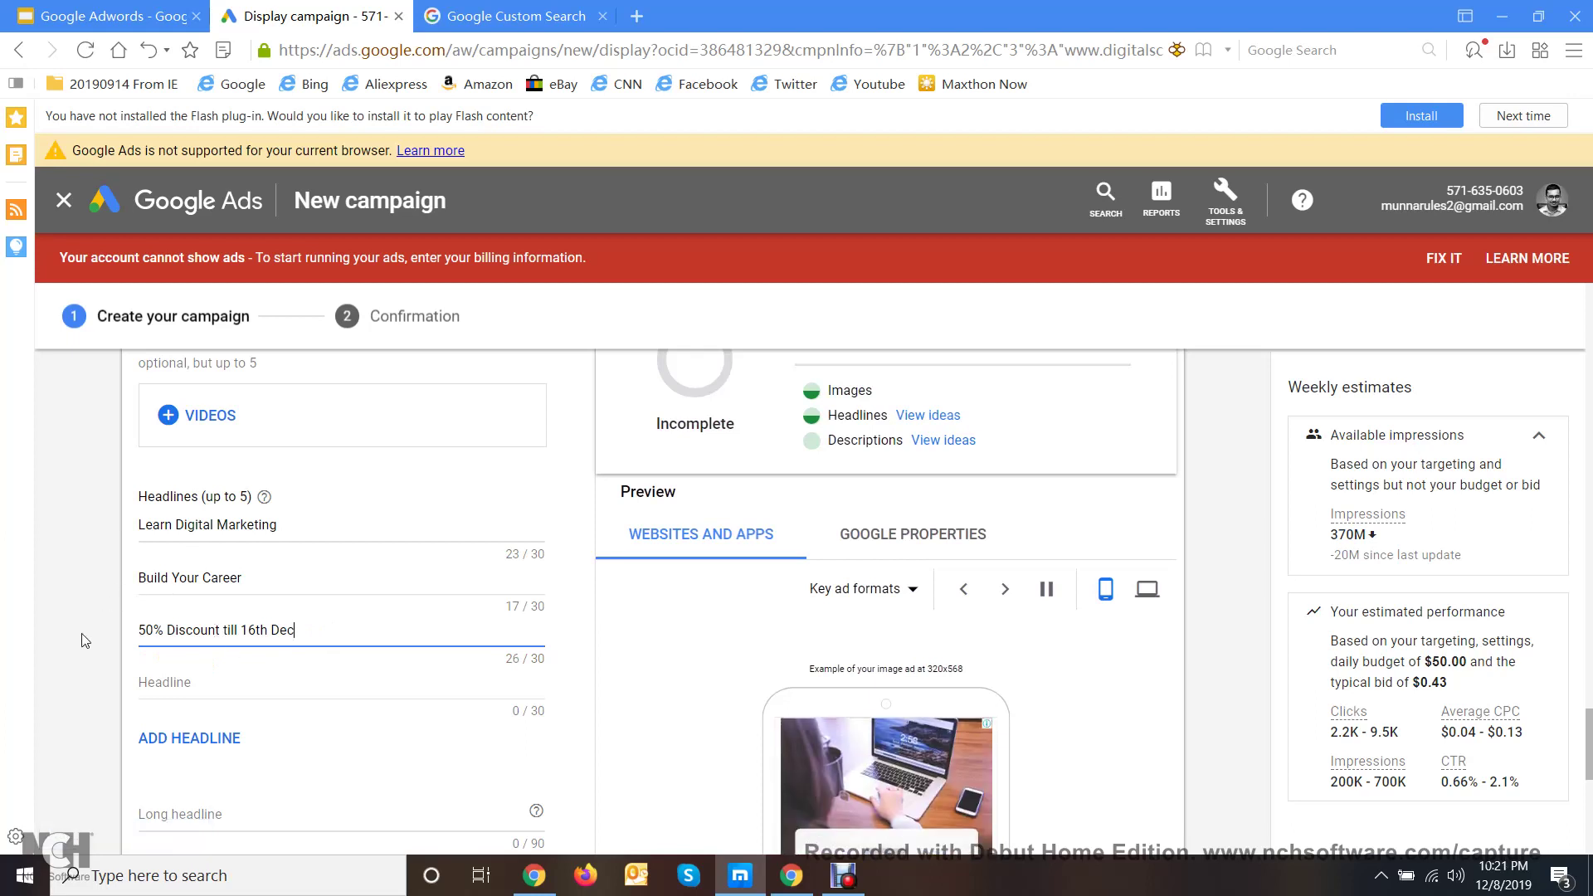
scroll(82, 630, down, 2)
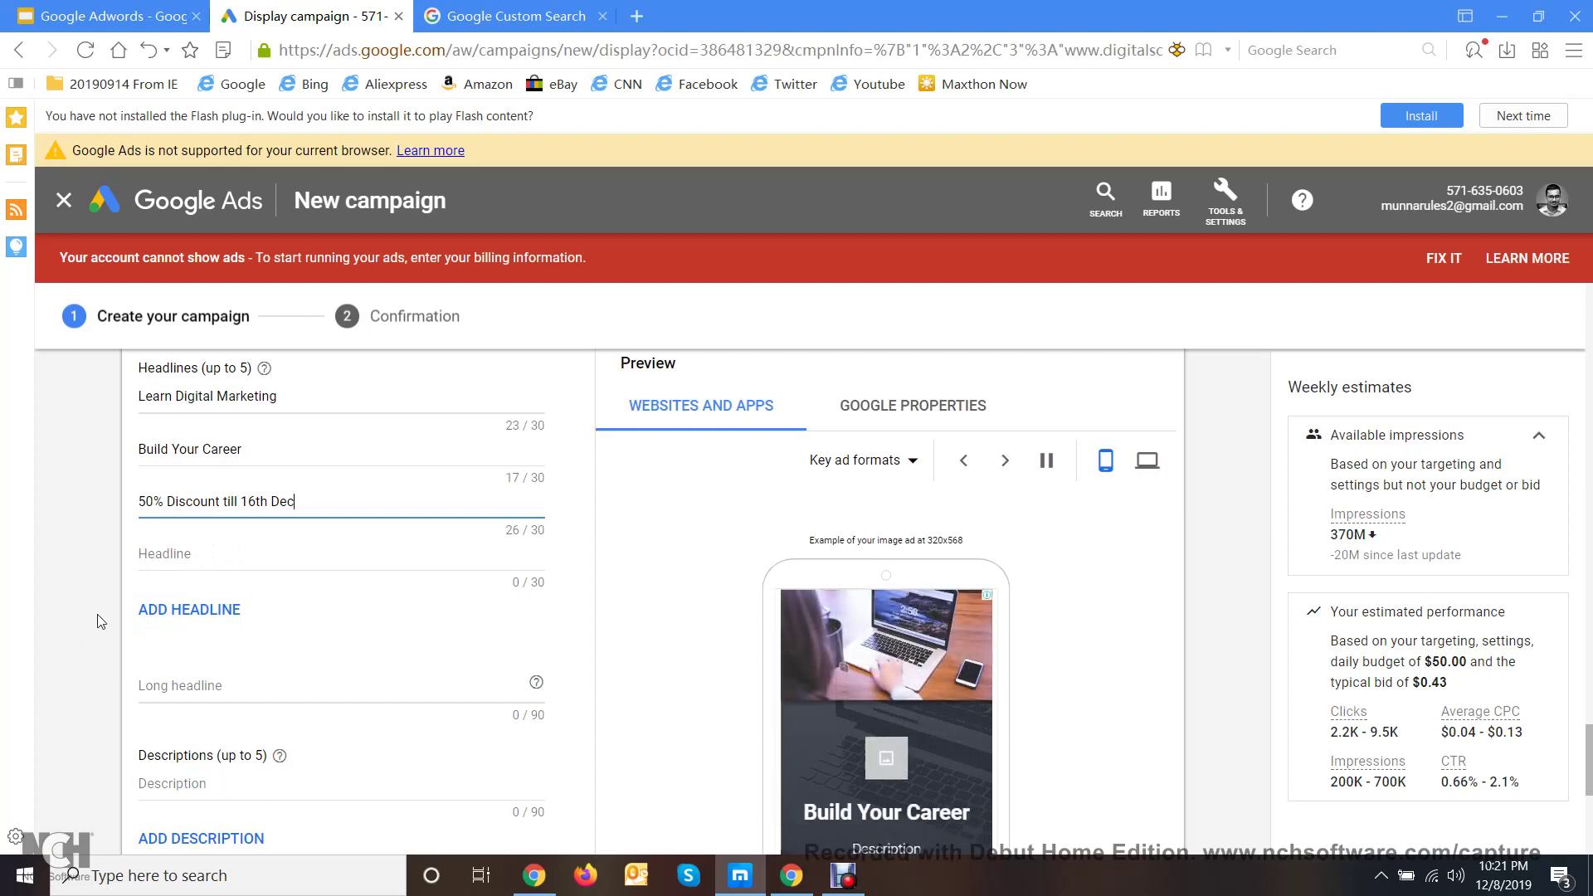
click(239, 686)
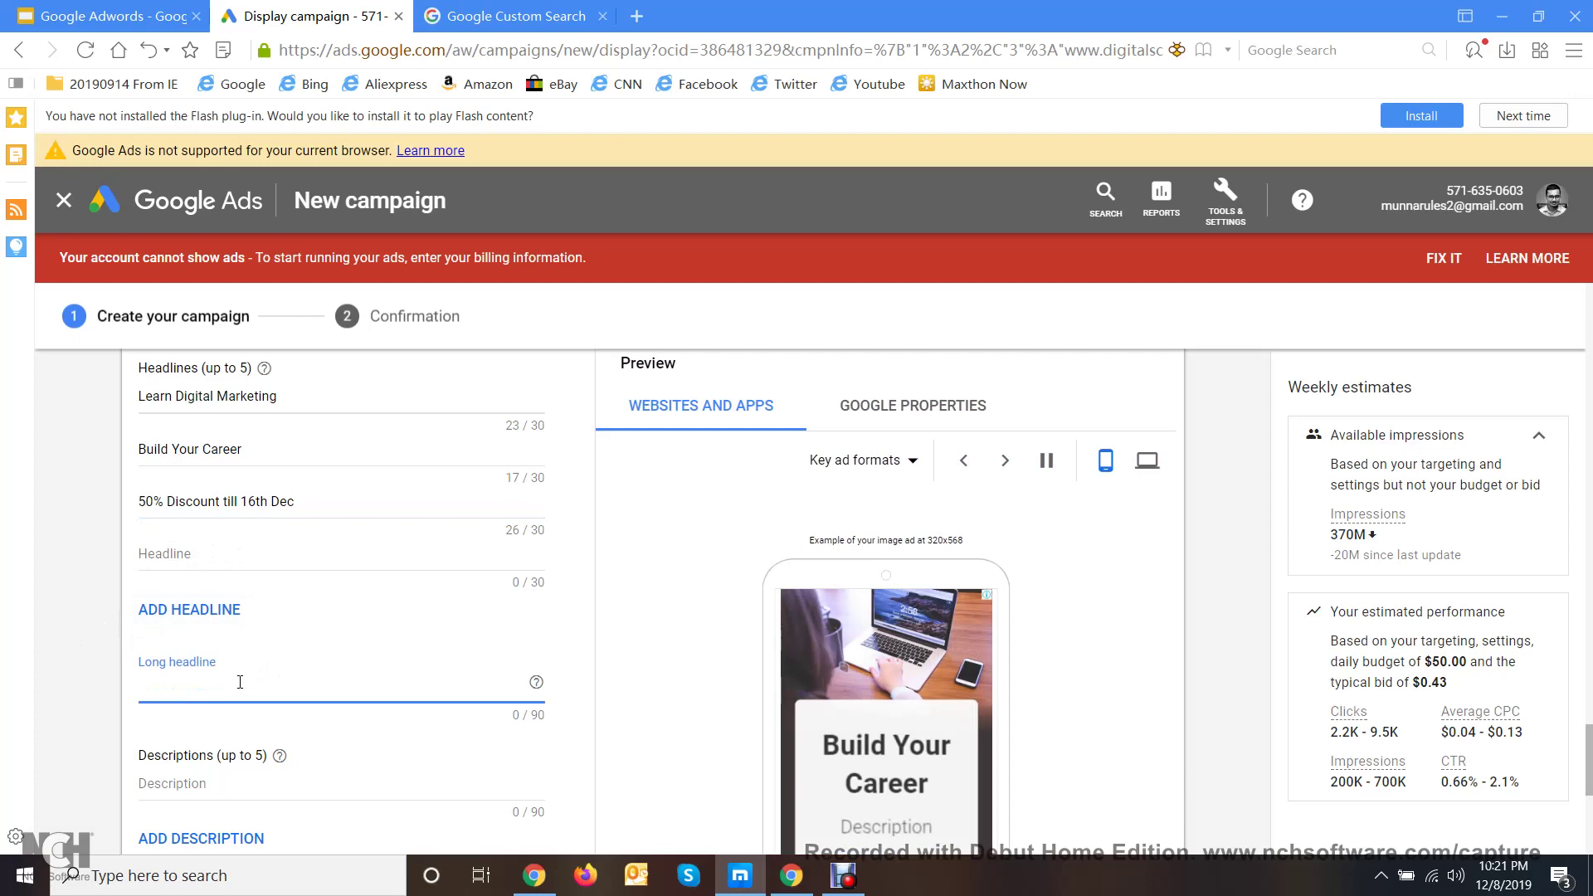
scroll(240, 682, down, 2)
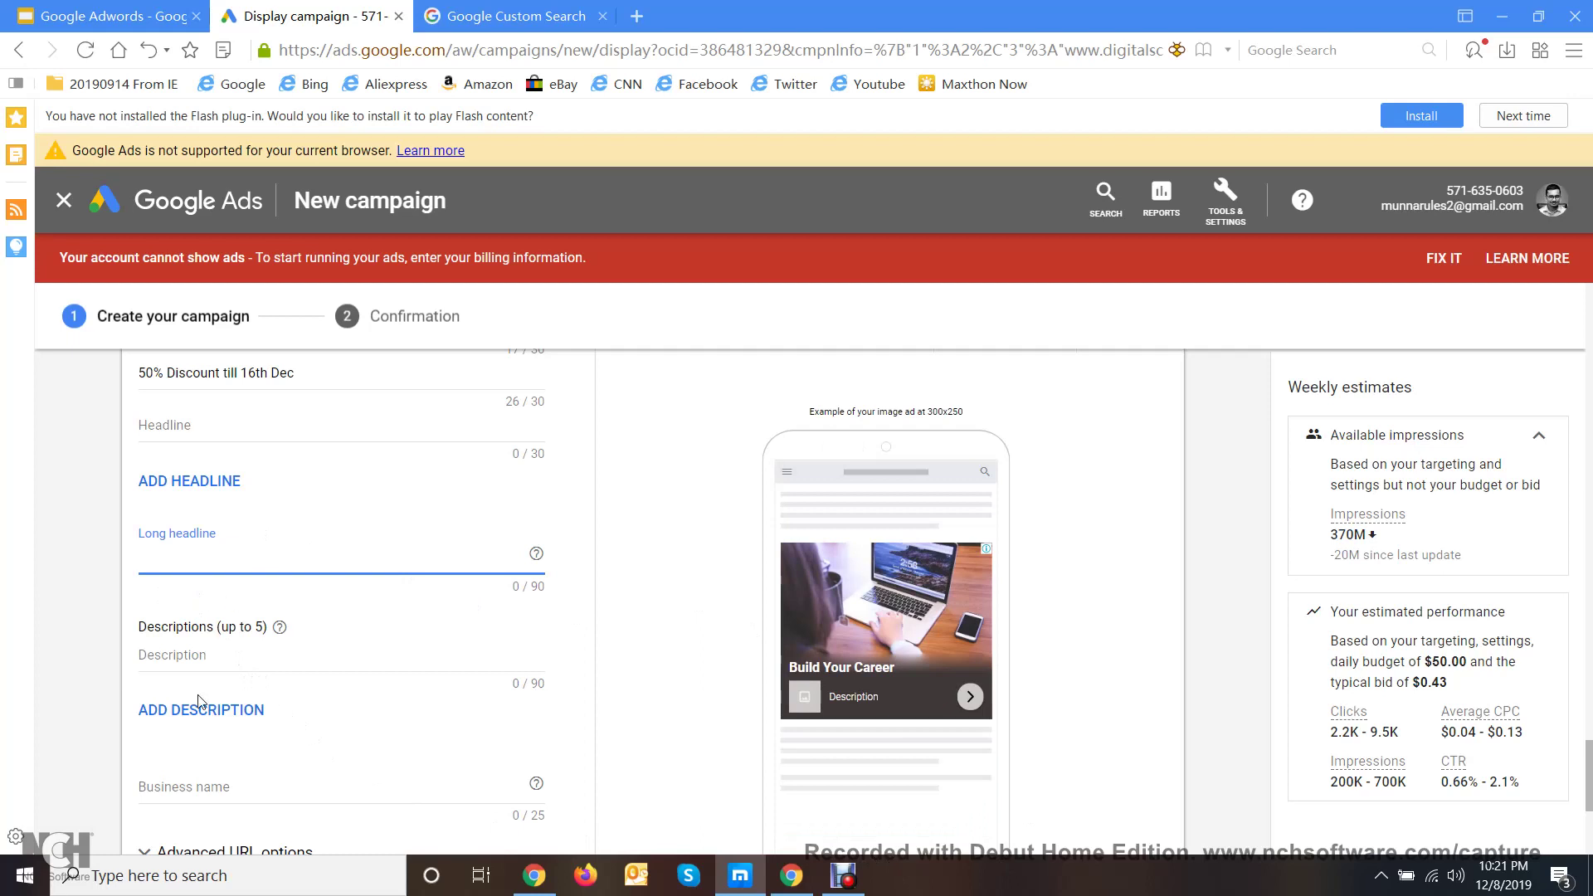
click(168, 785)
scroll(344, 693, down, 1)
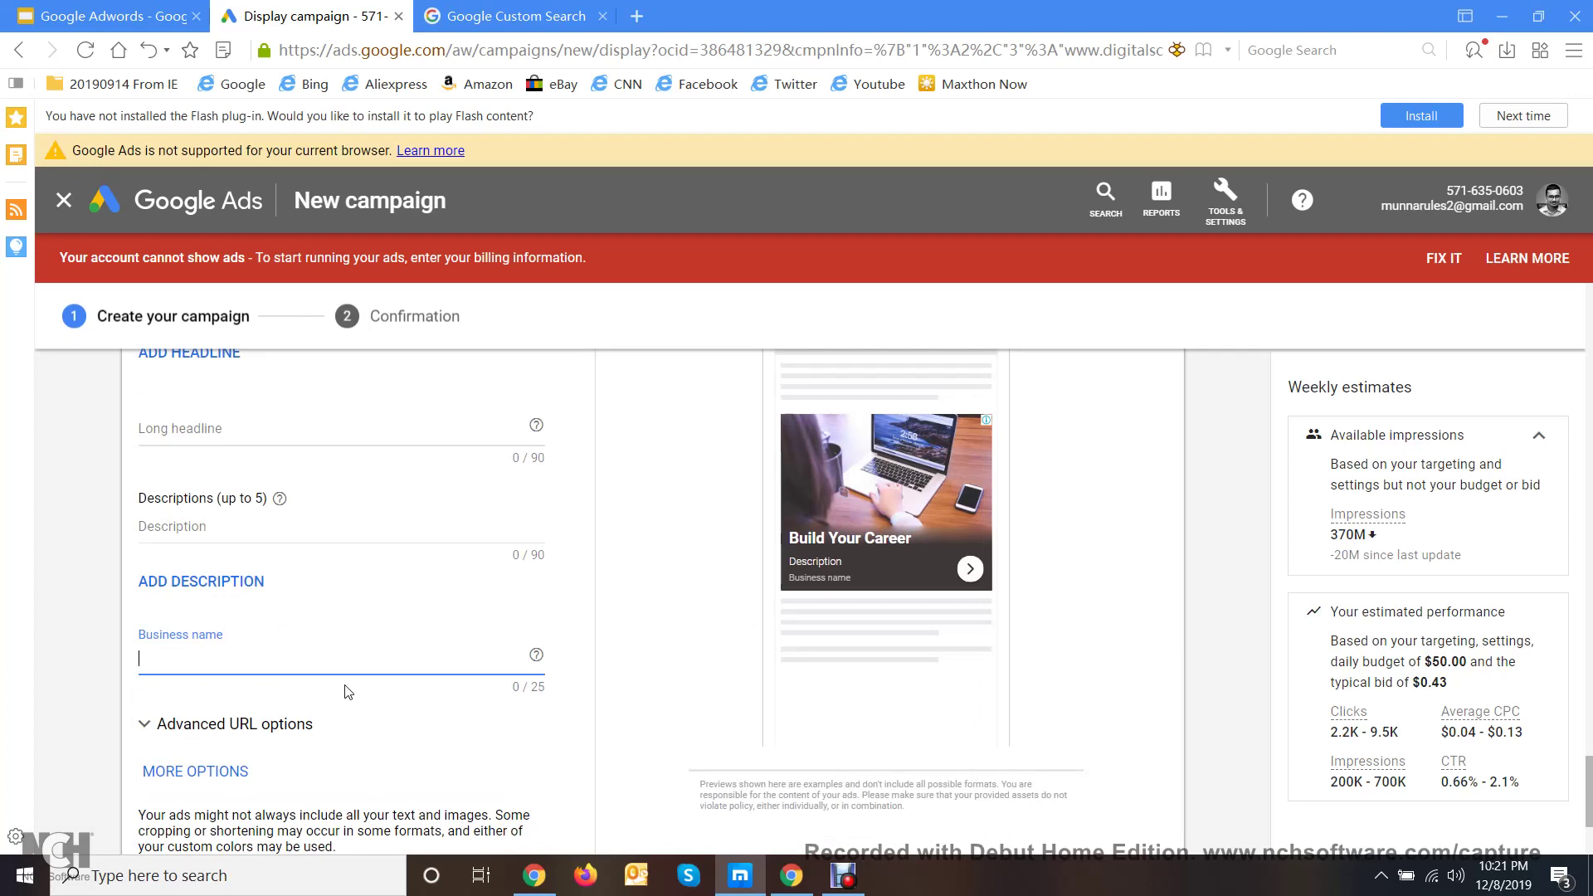
text(Learn Digi)
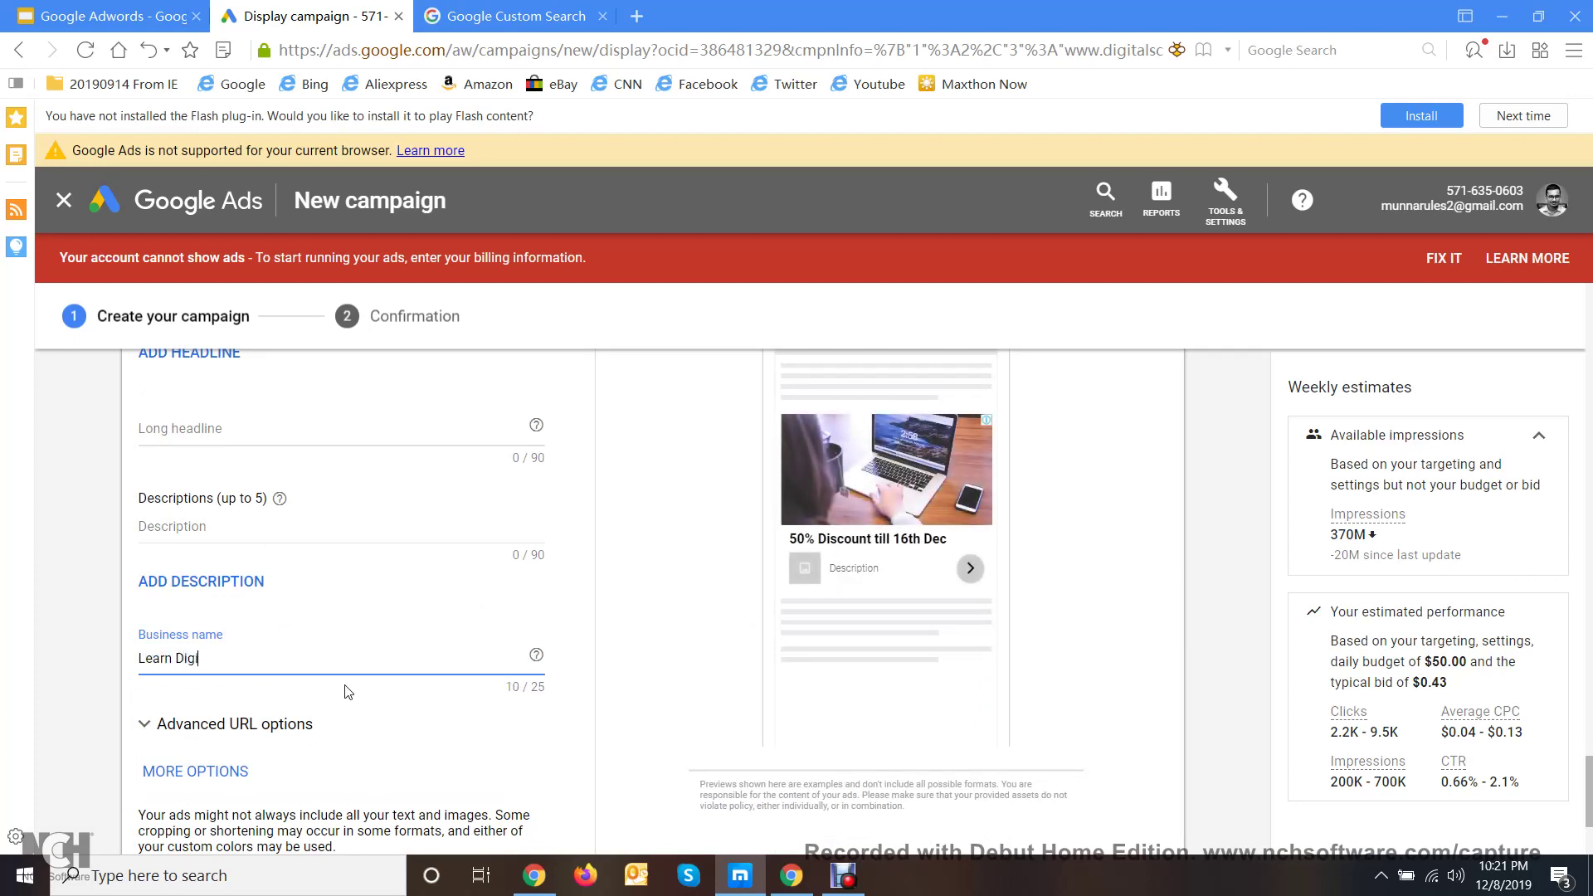
text(tal MArketing)
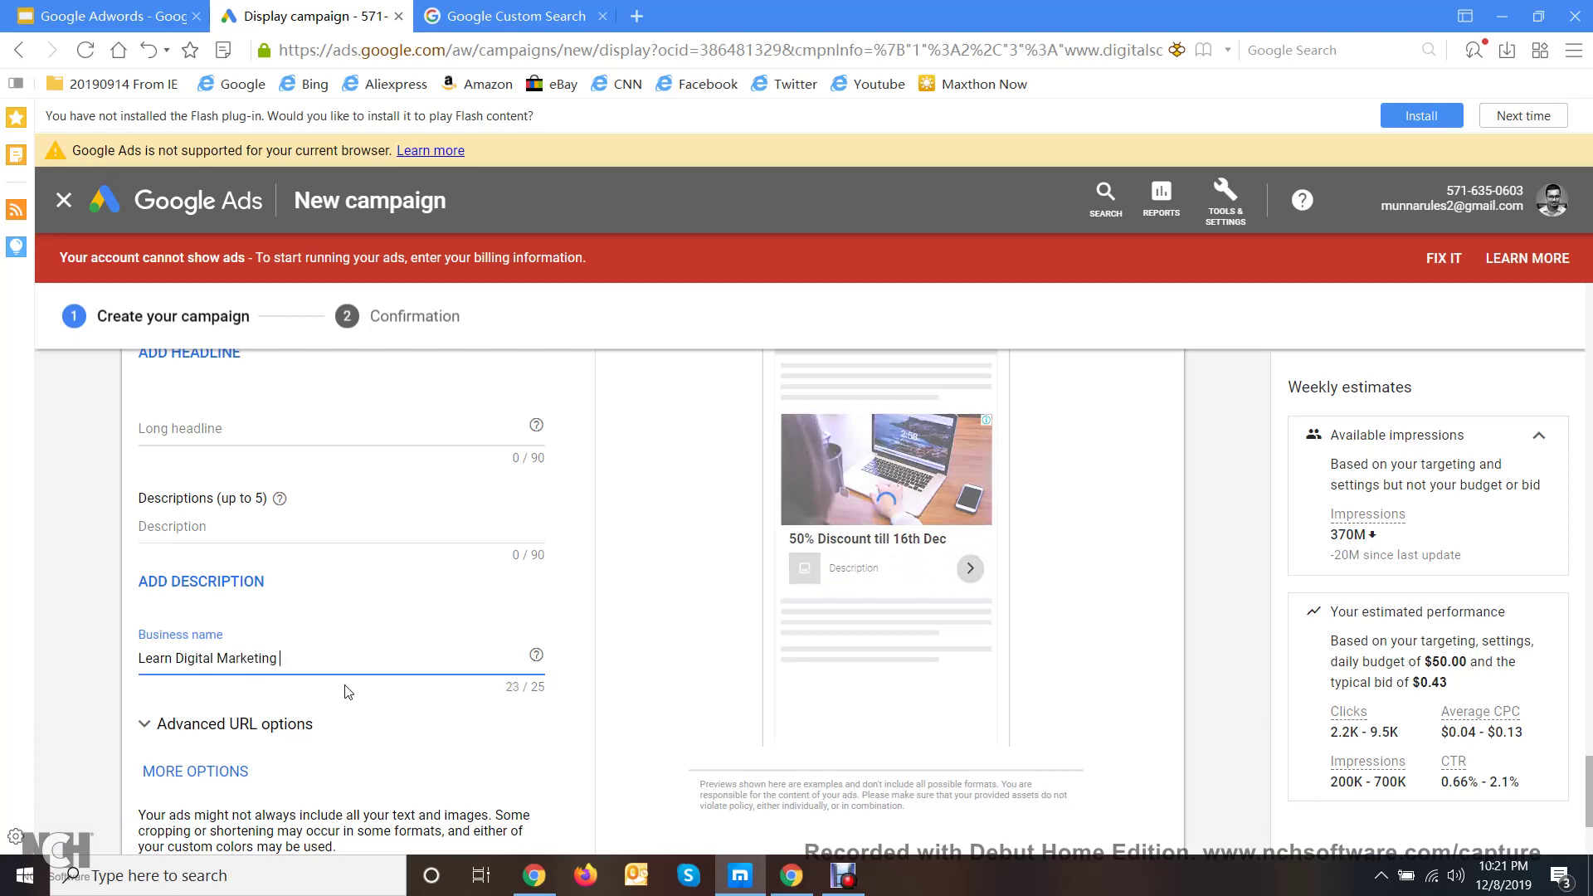
text( with)
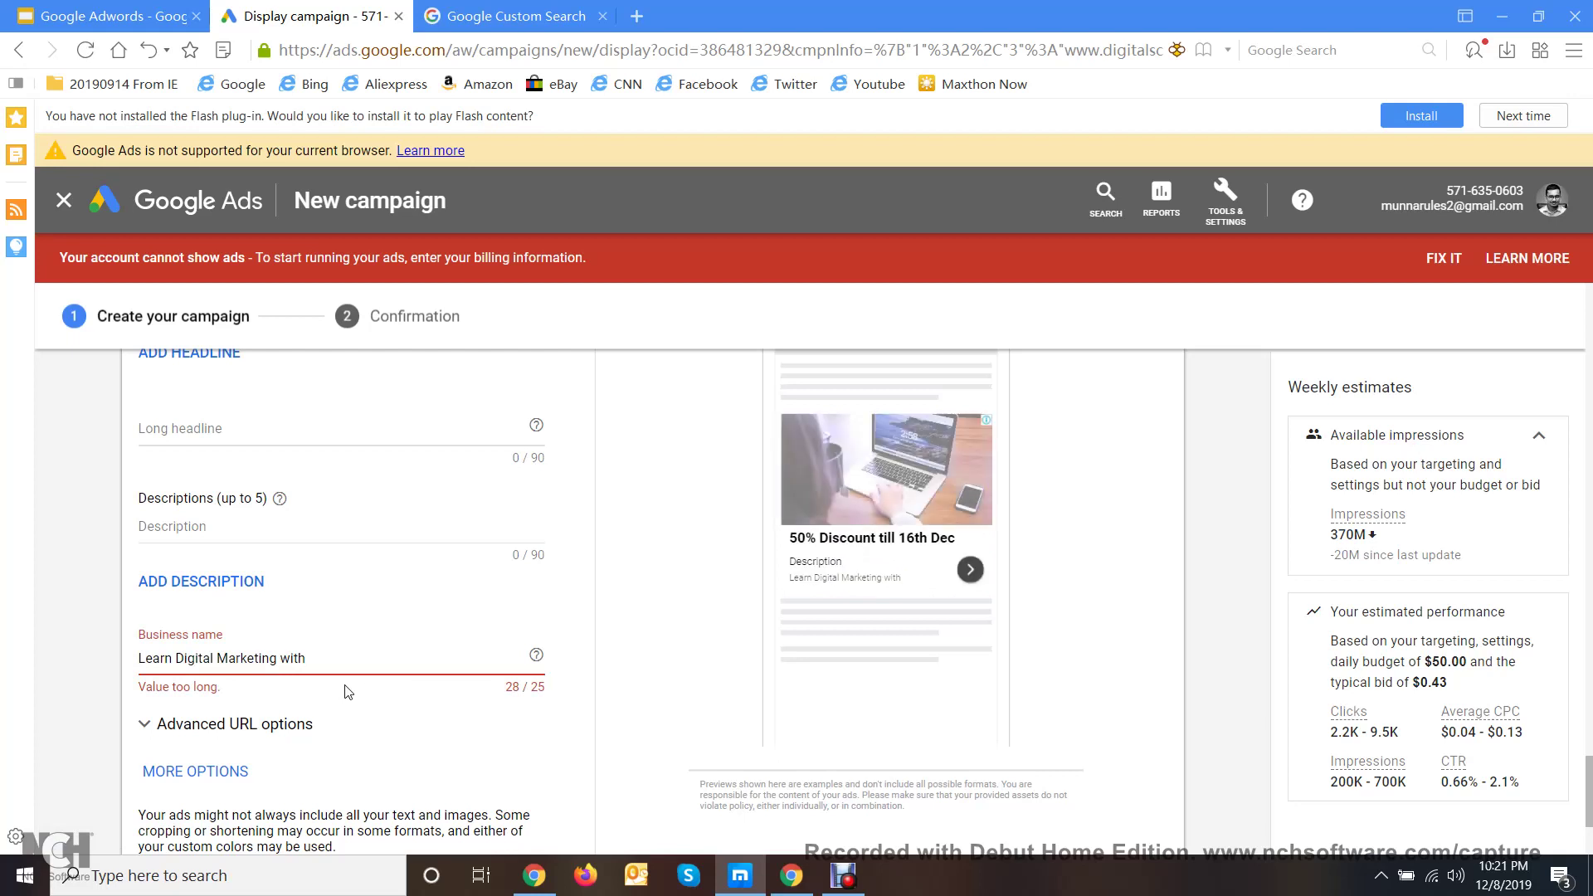
text( 50%)
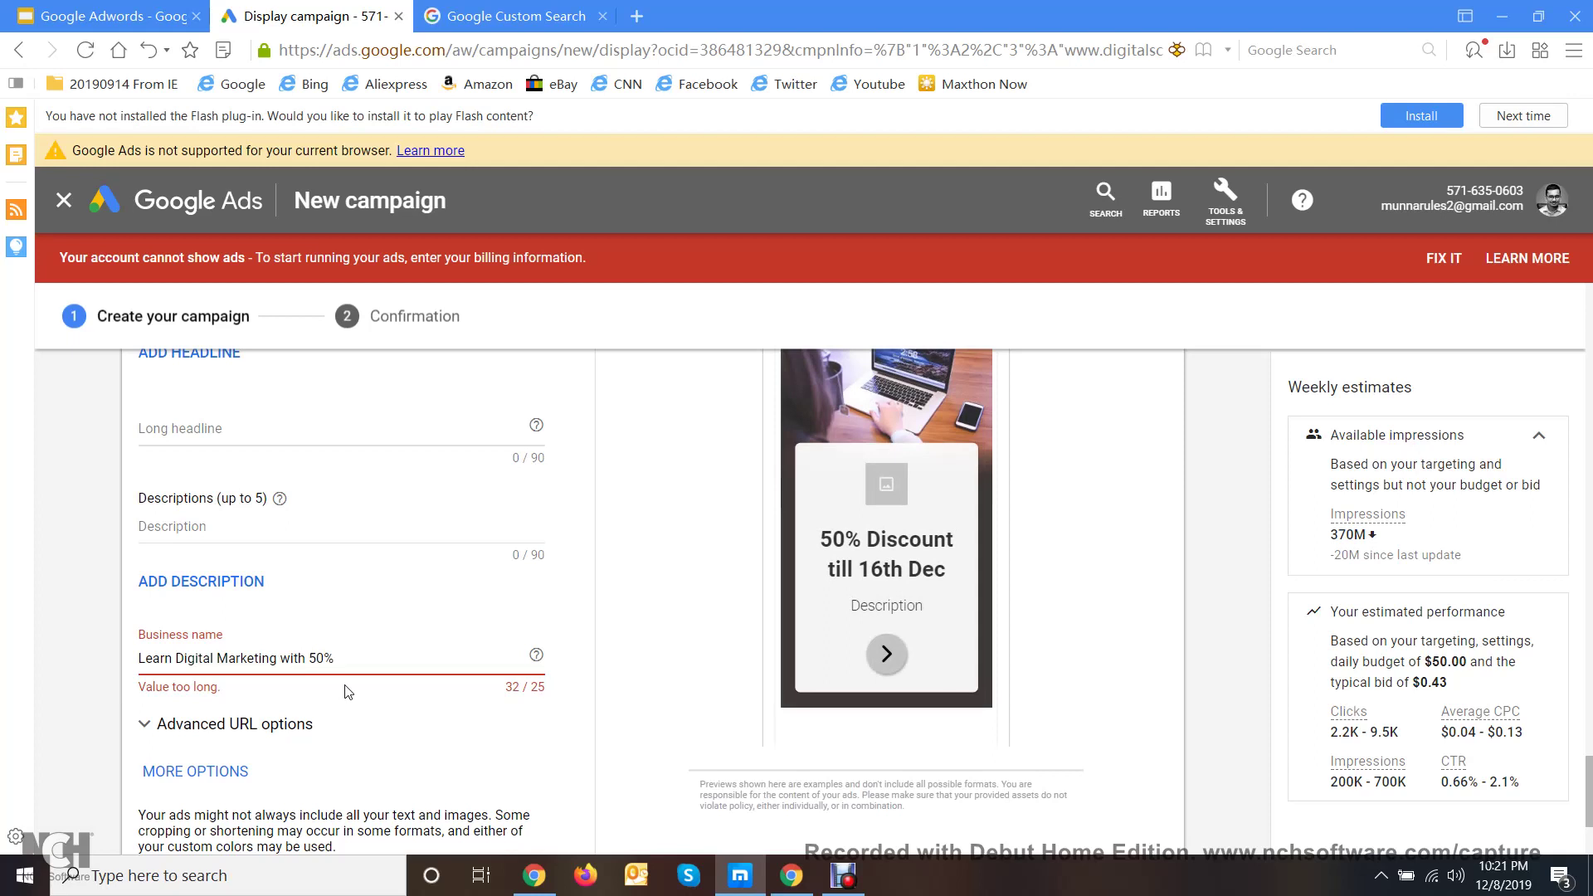
key(BackSpace)
key(BackSpace)
key(BackSpace)
key(BackSpace)
key(BackSpace)
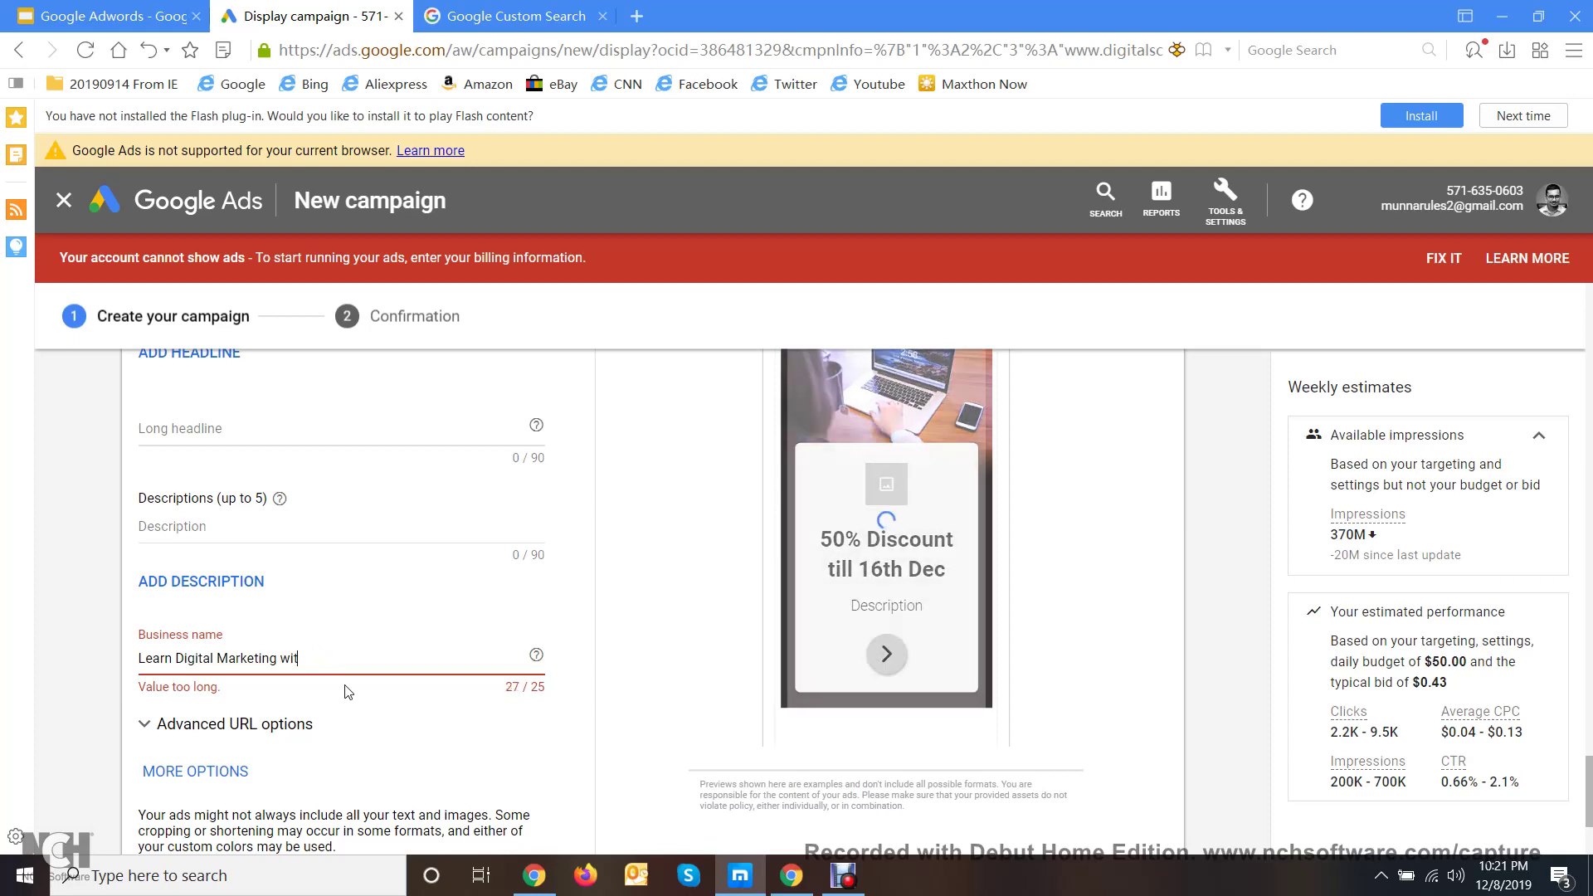
key(BackSpace)
key(BackSpace)
key(BackSpace)
key(BackSpace)
key(BackSpace)
key(BackSpace)
key(BackSpace)
key(BackSpace)
key(BackSpace)
key(BackSpace)
key(BackSpace)
key(BackSpace)
key(BackSpace)
key(BackSpace)
key(BackSpace)
key(BackSpace)
key(BackSpace)
key(BackSpace)
key(BackSpace)
key(BackSpace)
key(BackSpace)
key(BackSpace)
key(BackSpace)
key(BackSpace)
key(BackSpace)
key(BackSpace)
key(BackSpace)
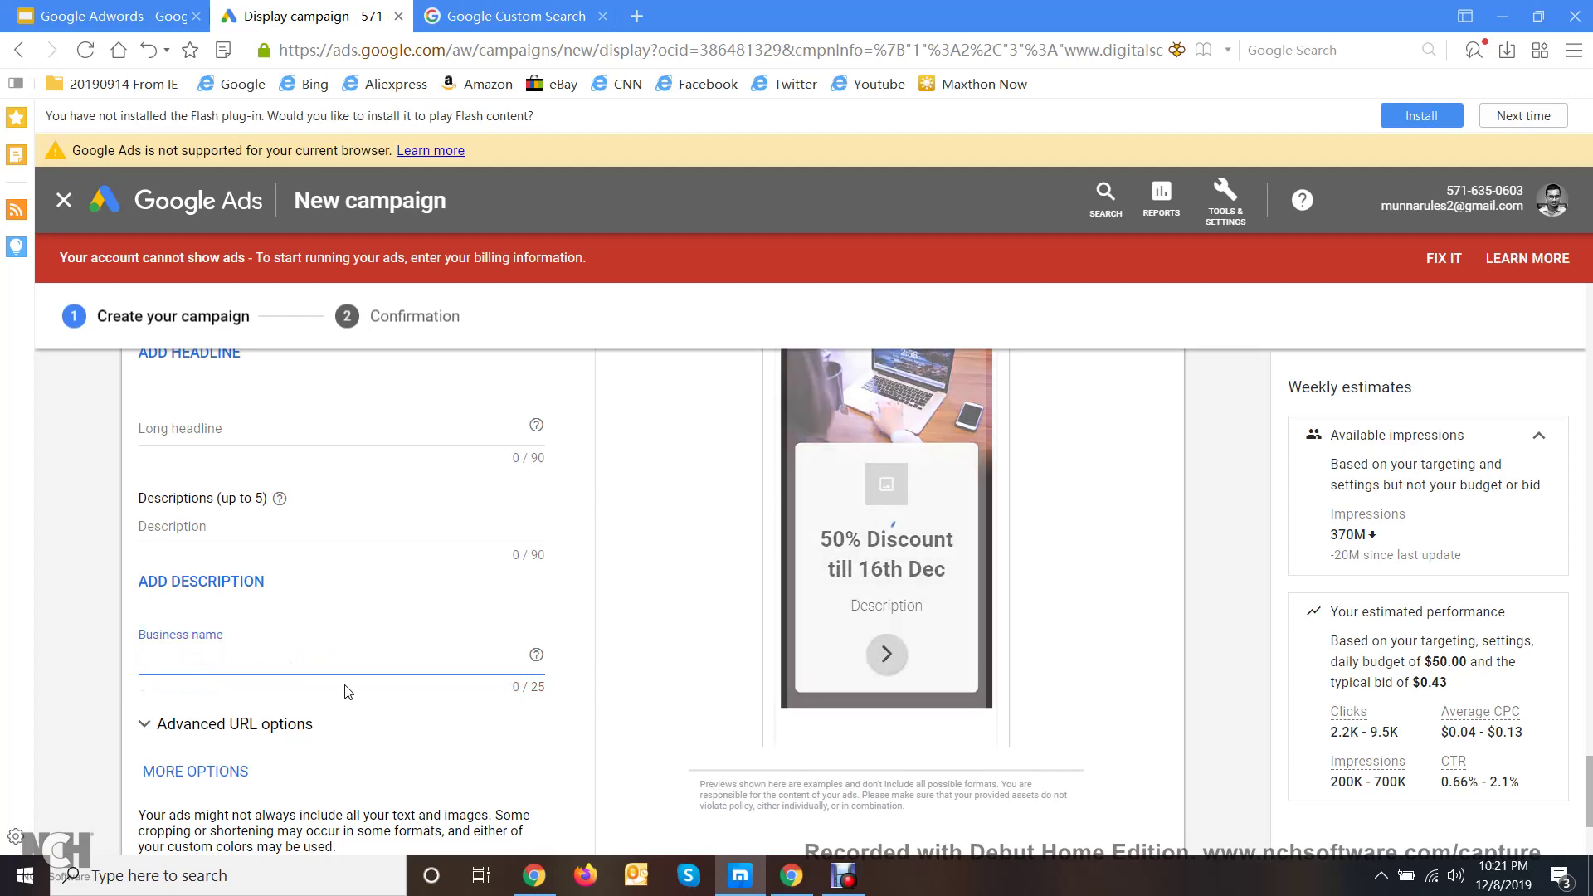
- Enter "Learn Digital Marketing" as the first description of the responsive display ad
click(233, 522)
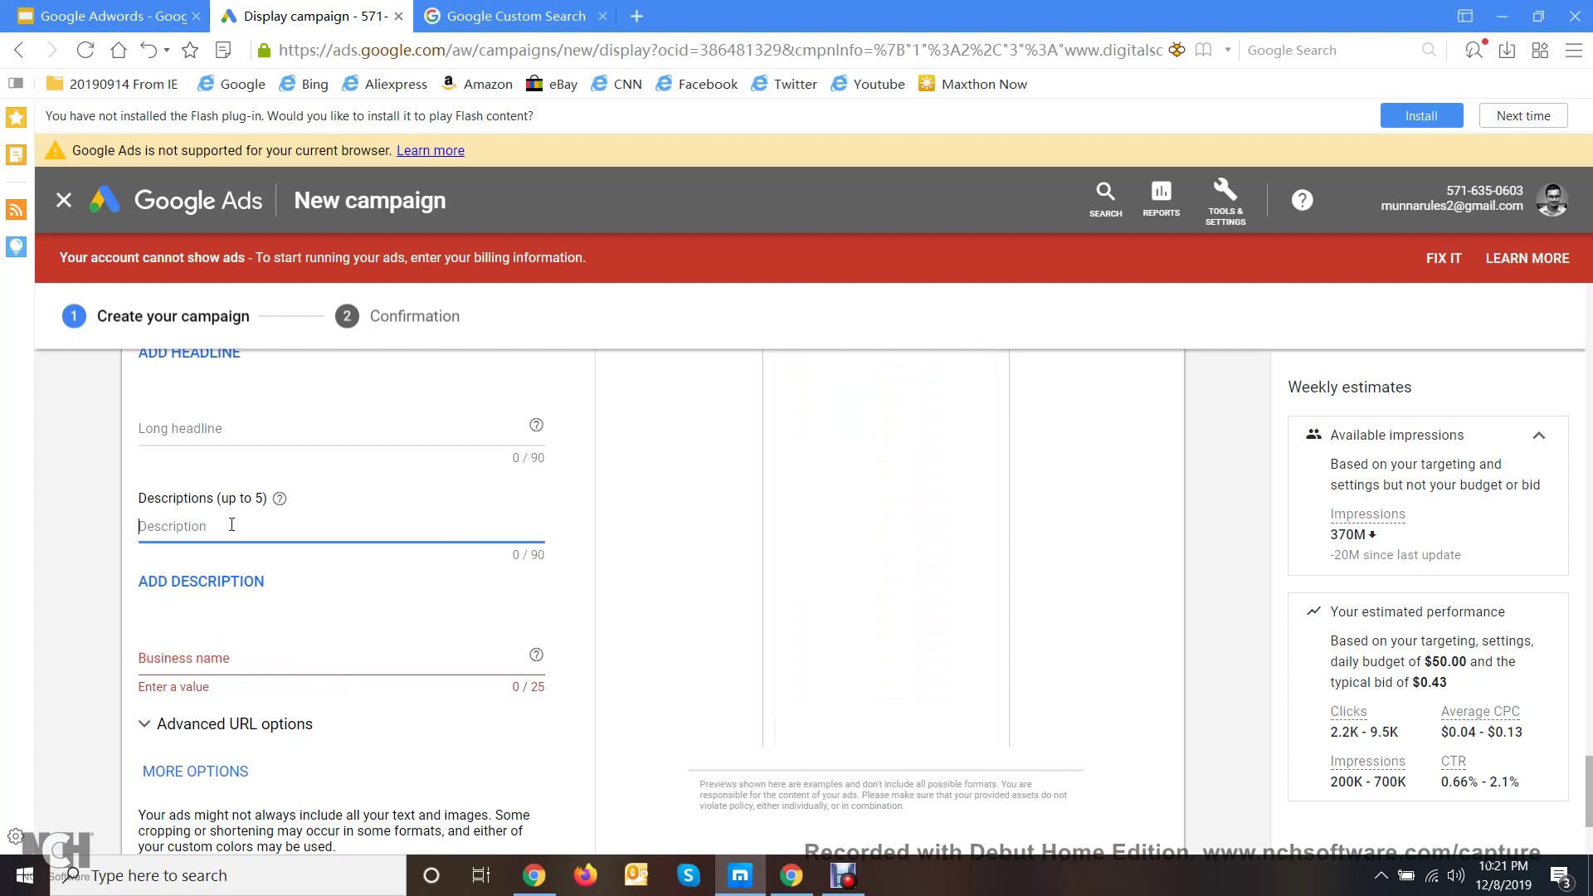
text(Learn)
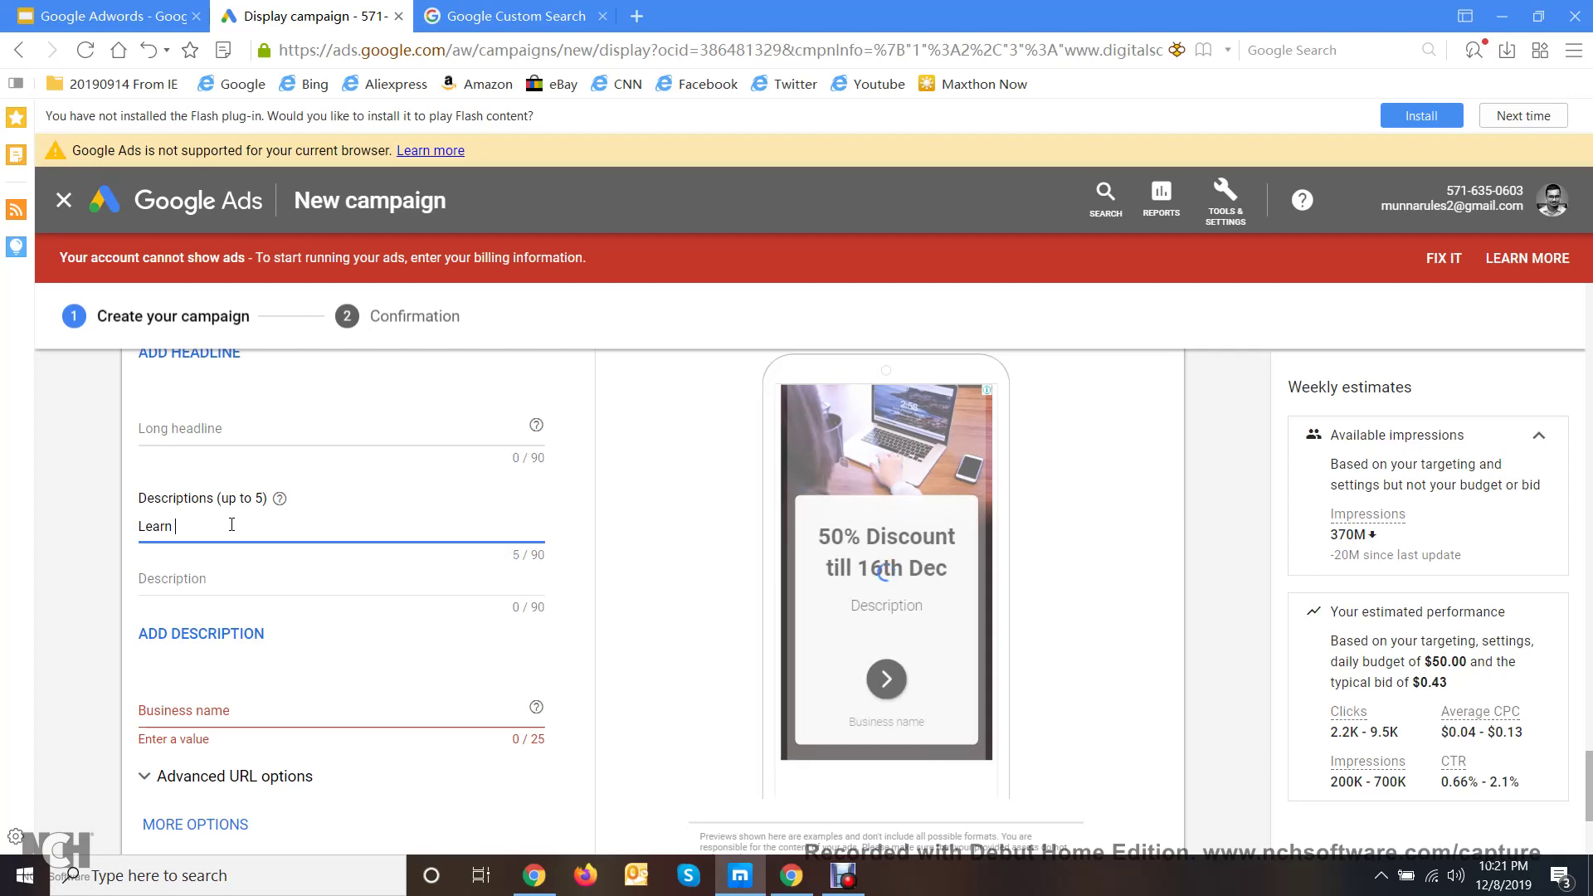
text( Digital Ma)
text(r)
key(BackSpace)
key(BackSpace)
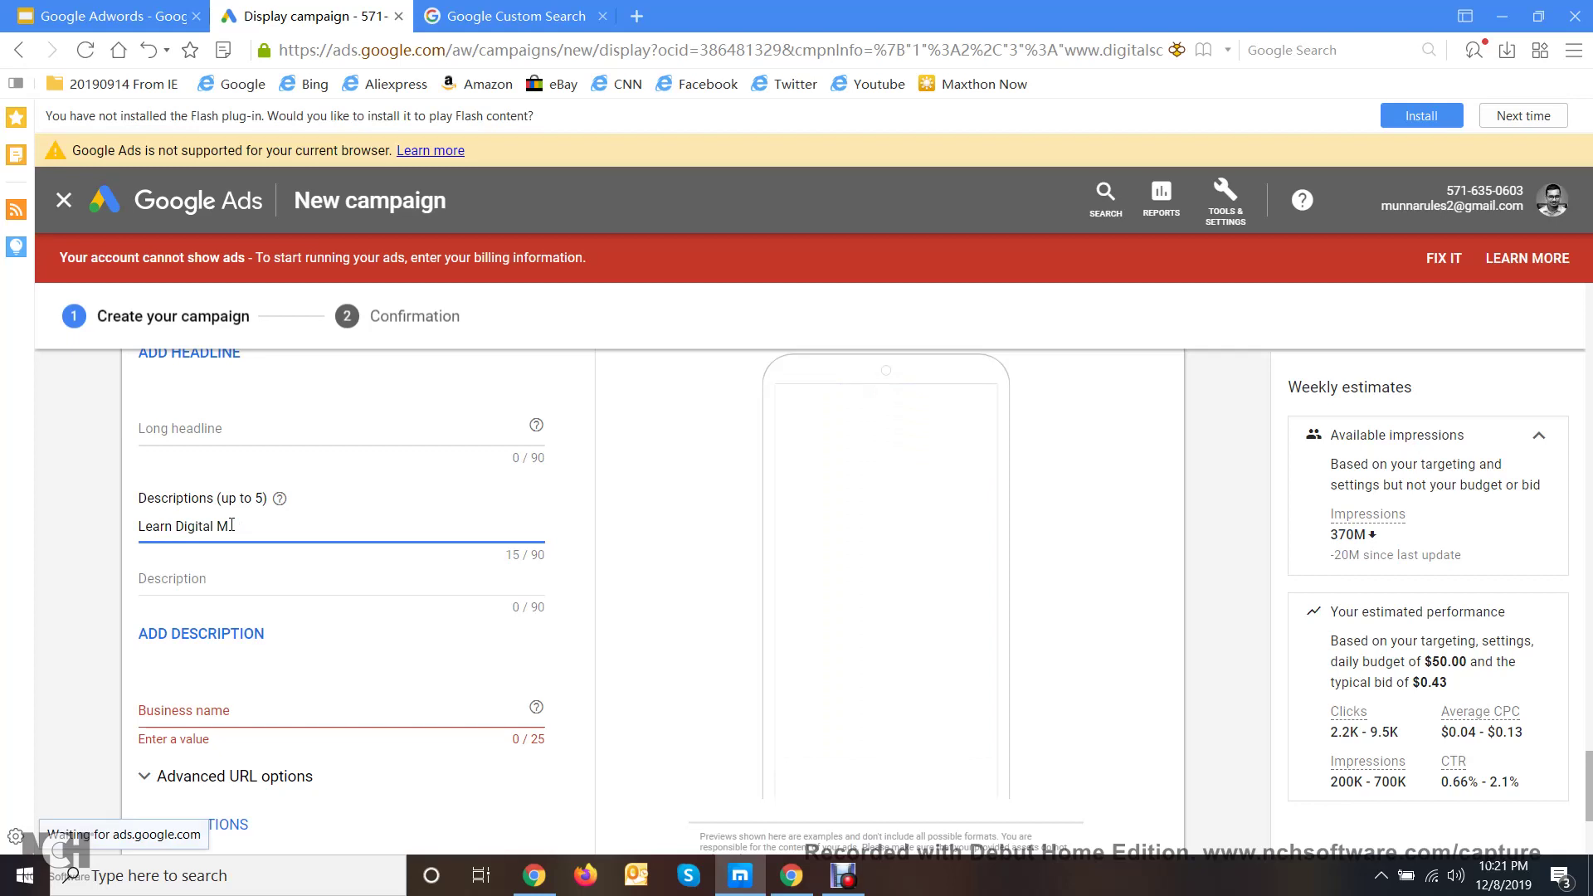
text(ar)
text(ket)
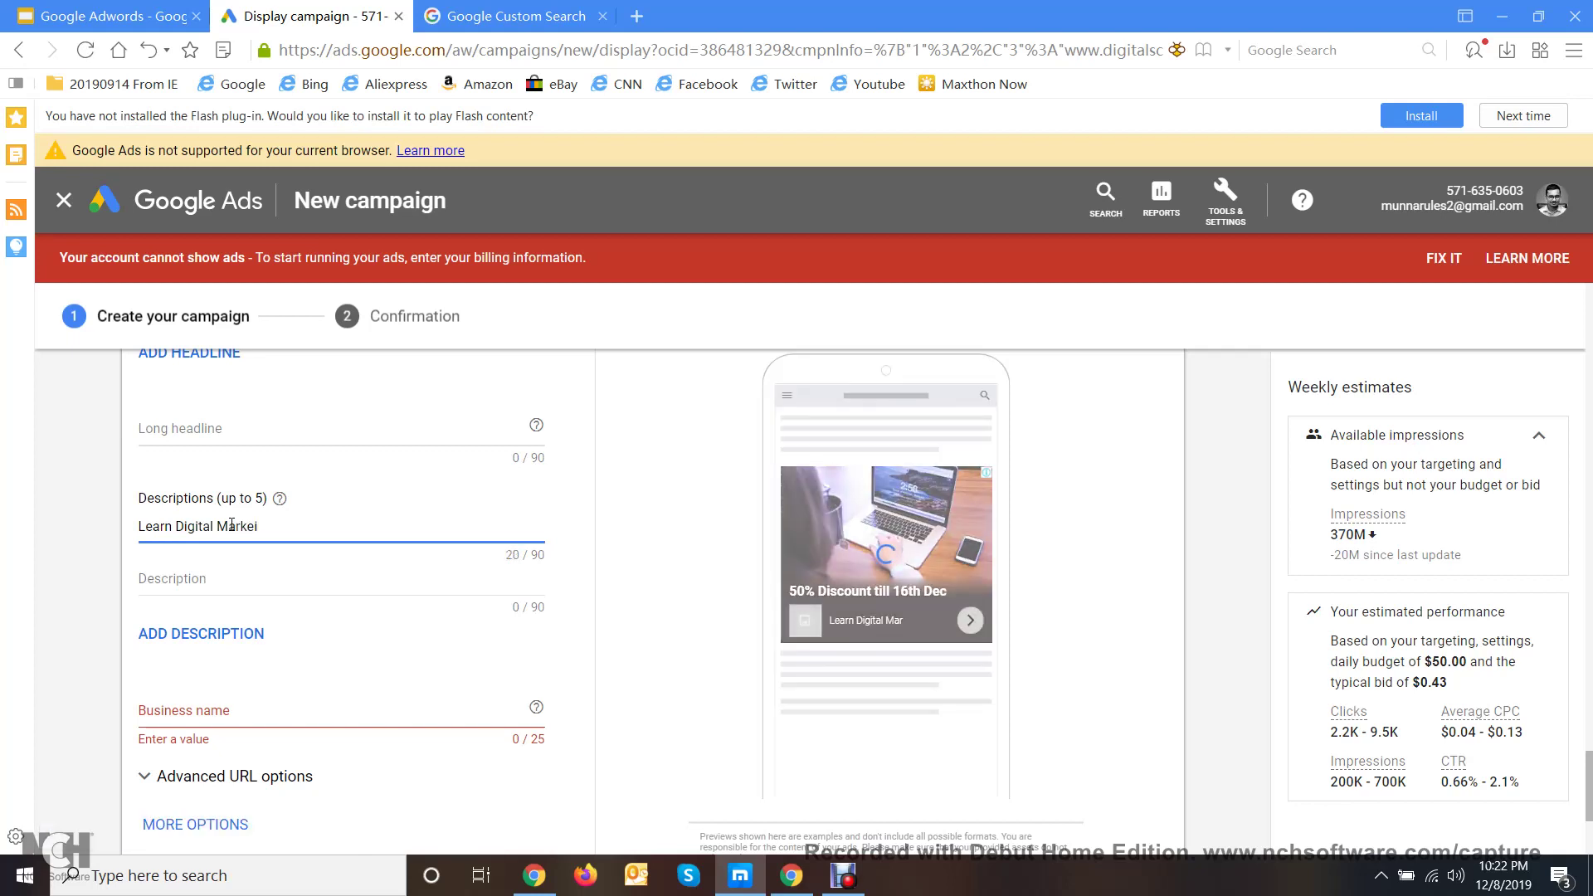
key(BackSpace)
text(ting)
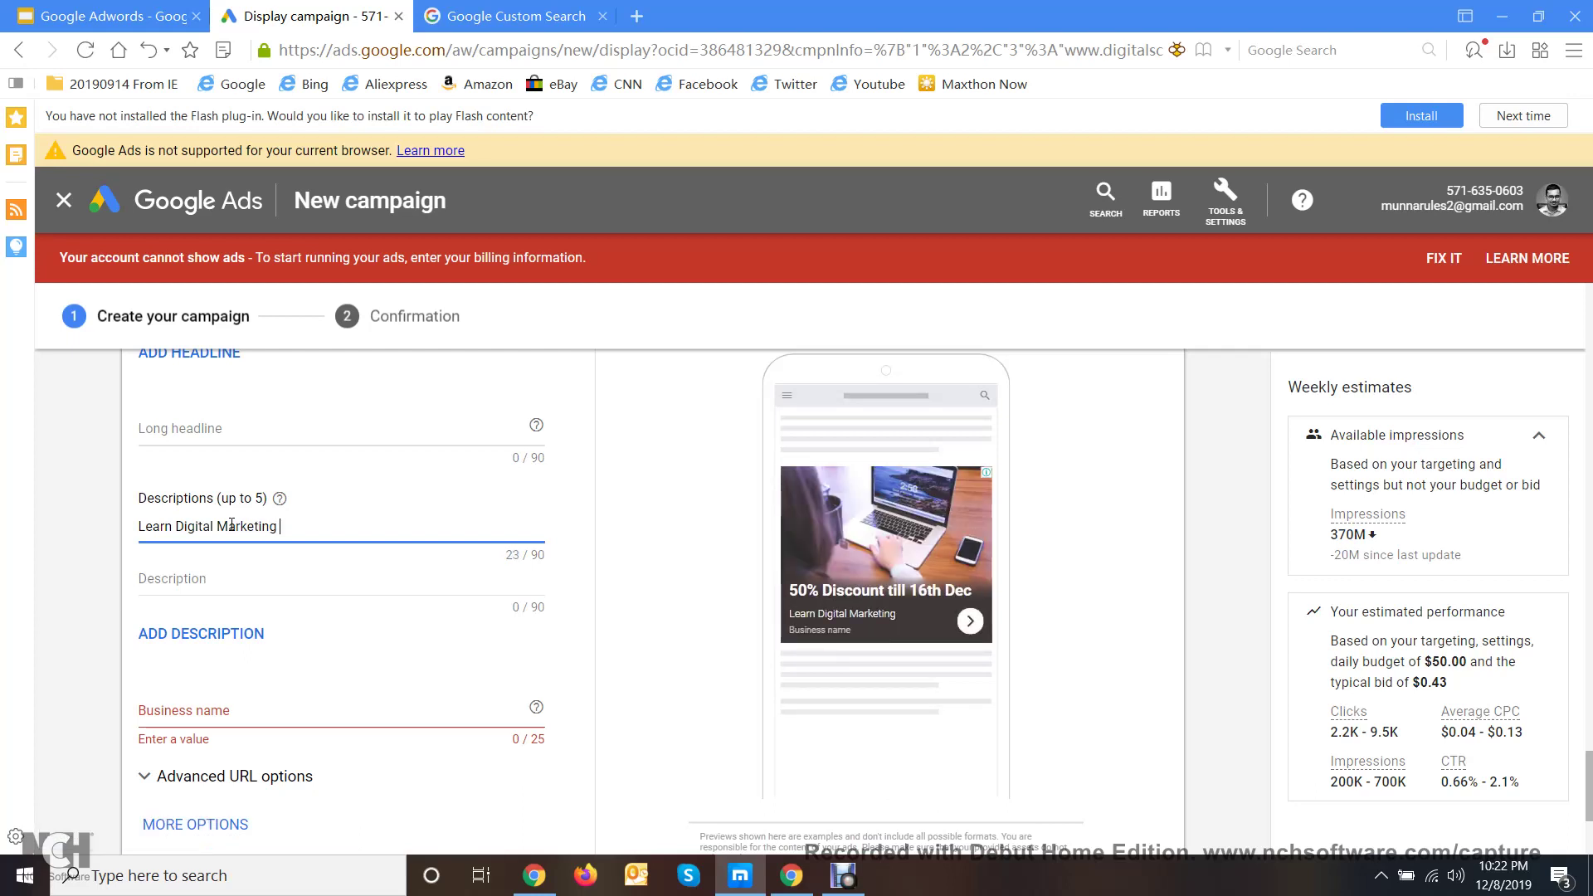
click(219, 578)
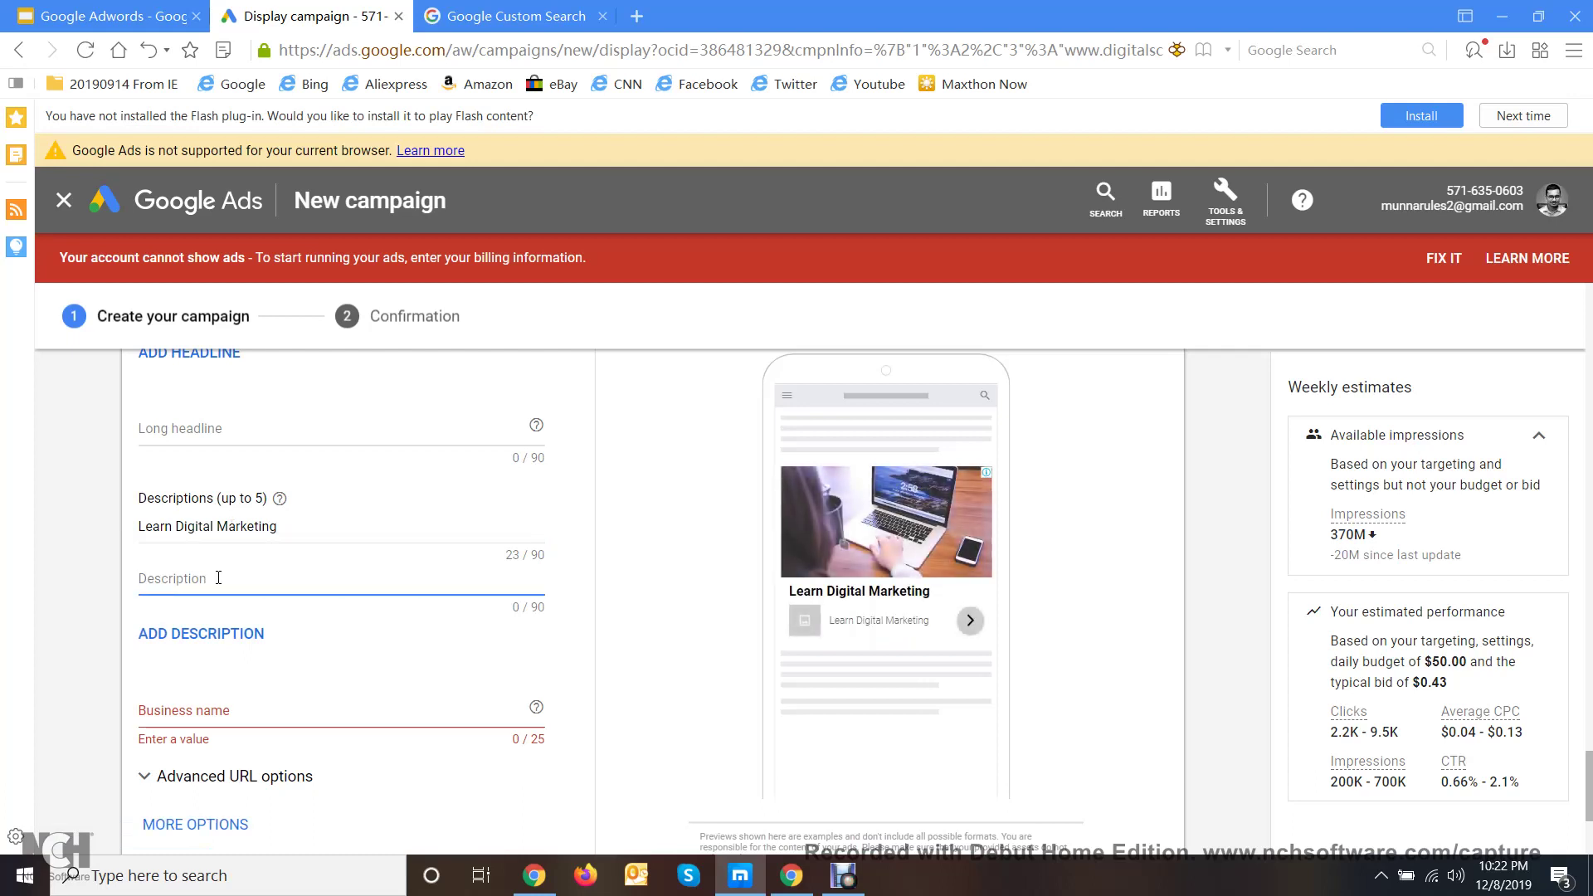
- Extend the first description to read "Learn Digital Marketing and Build your career with Social Media."
click(291, 526)
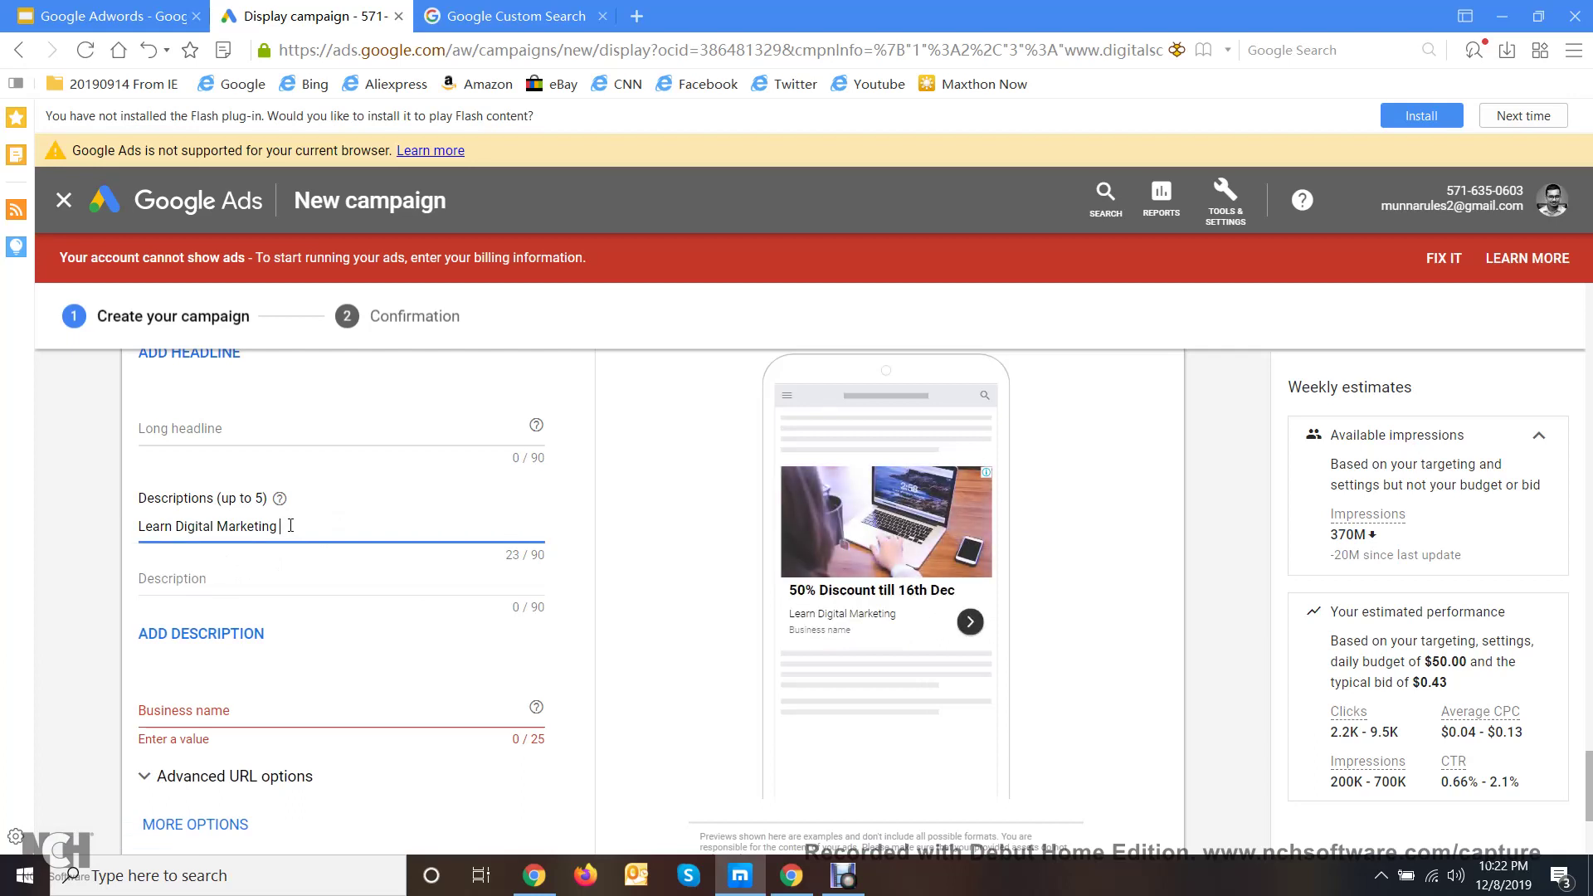
text(and Build)
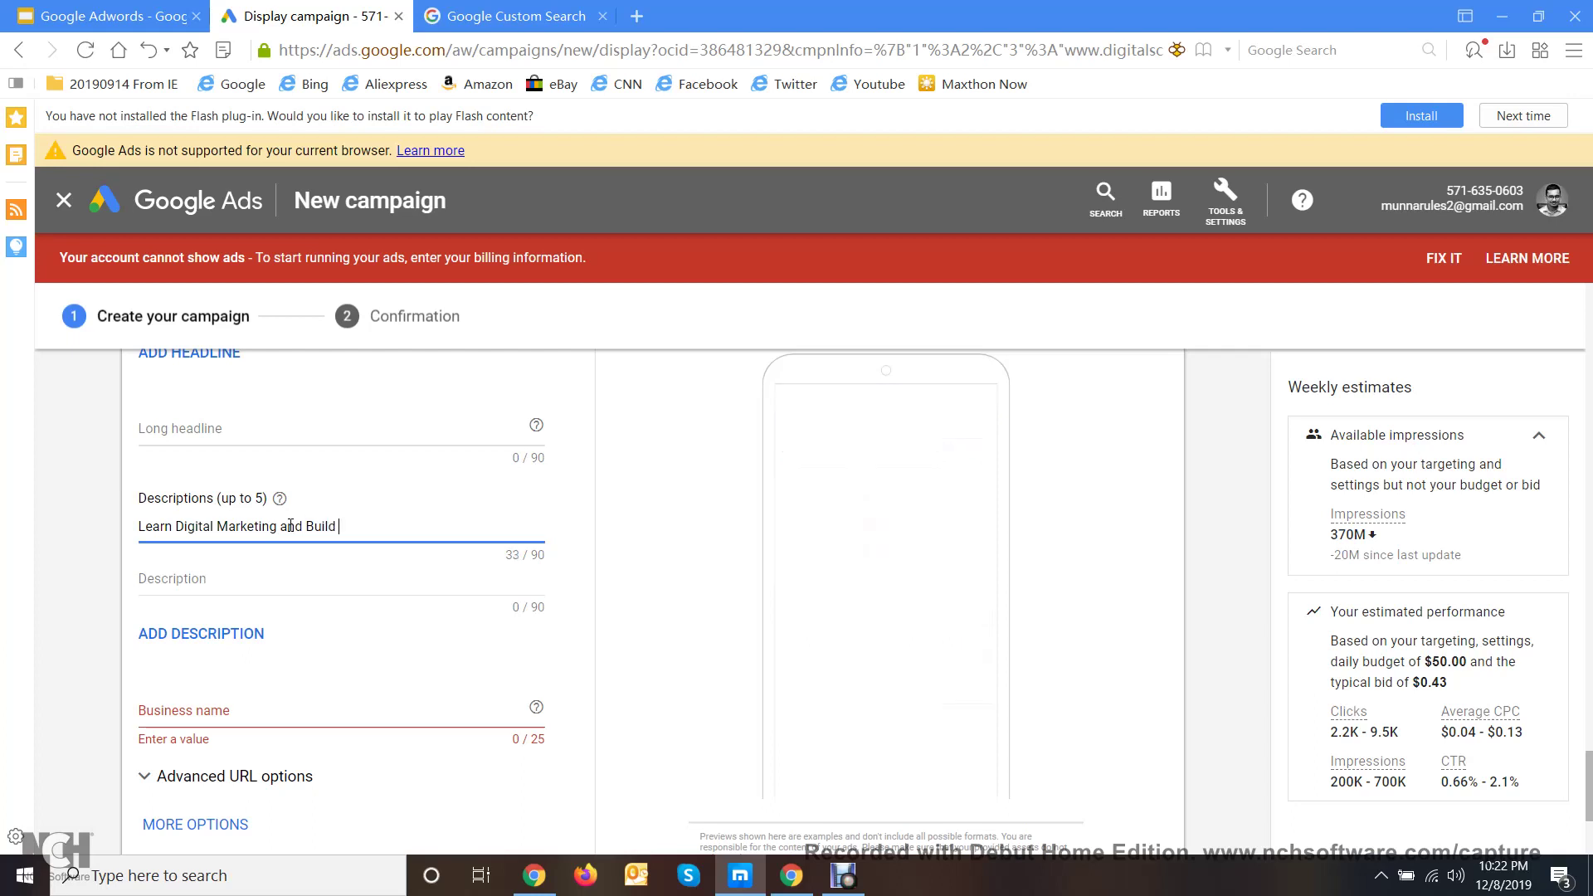
text( your care)
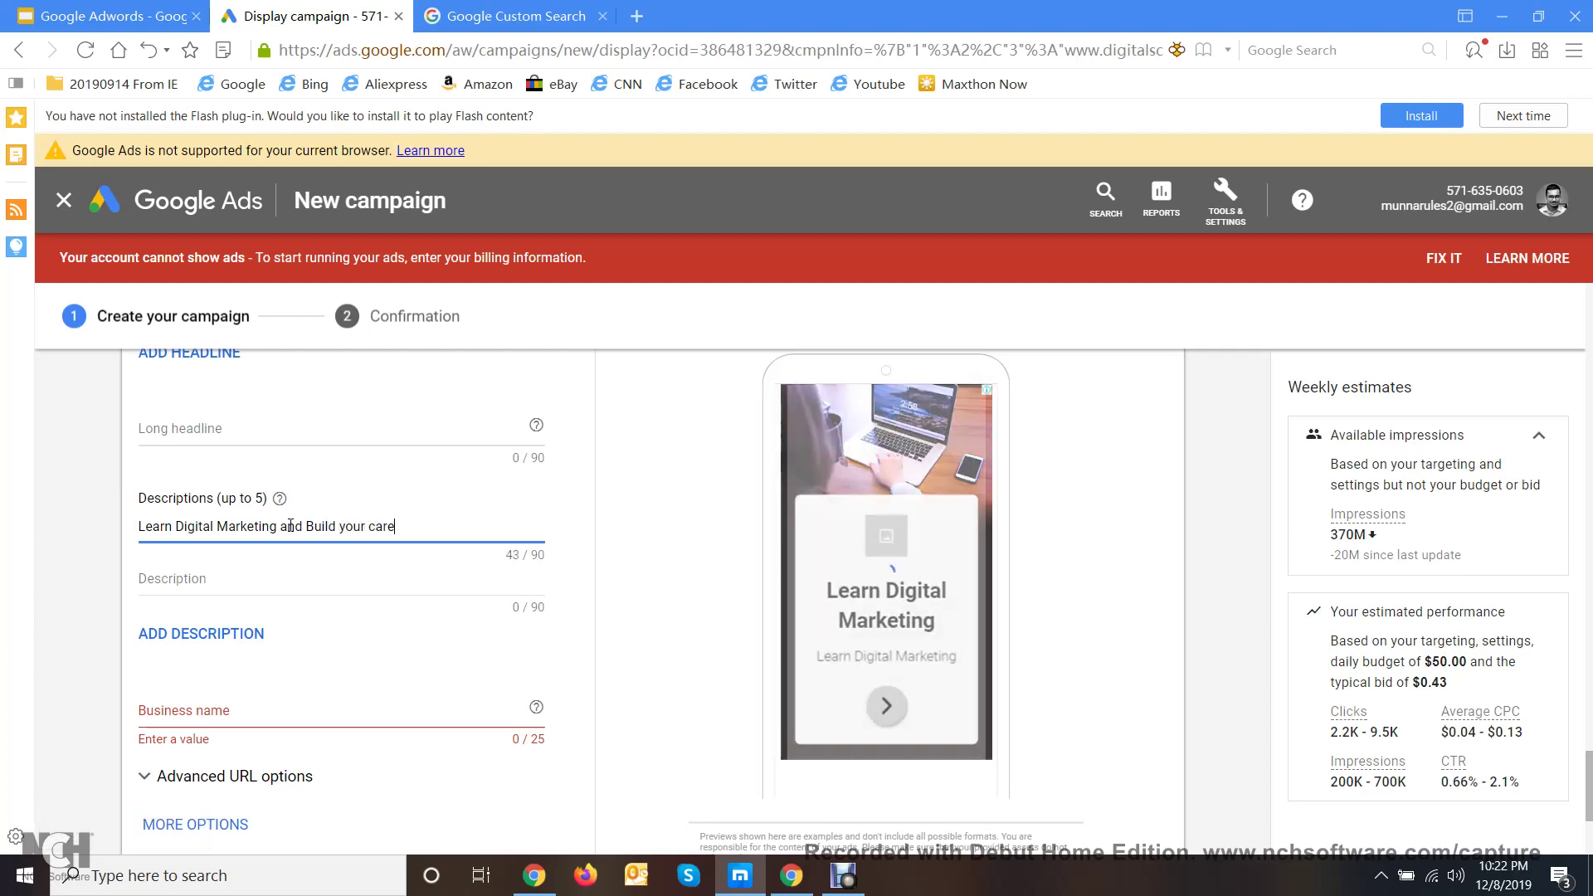
text(er with)
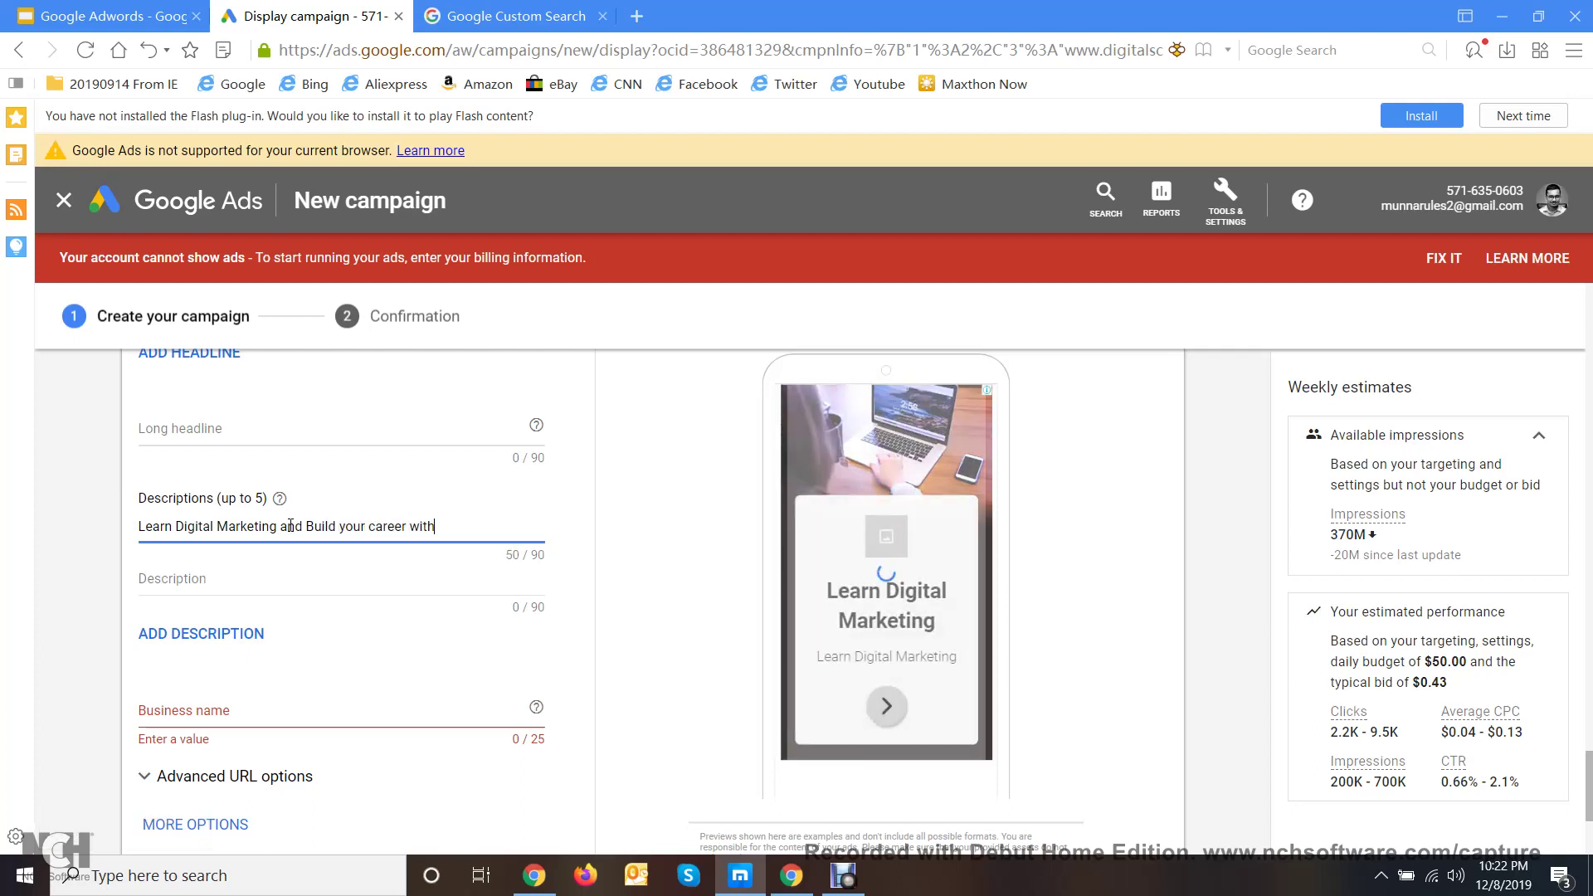
text( Soci)
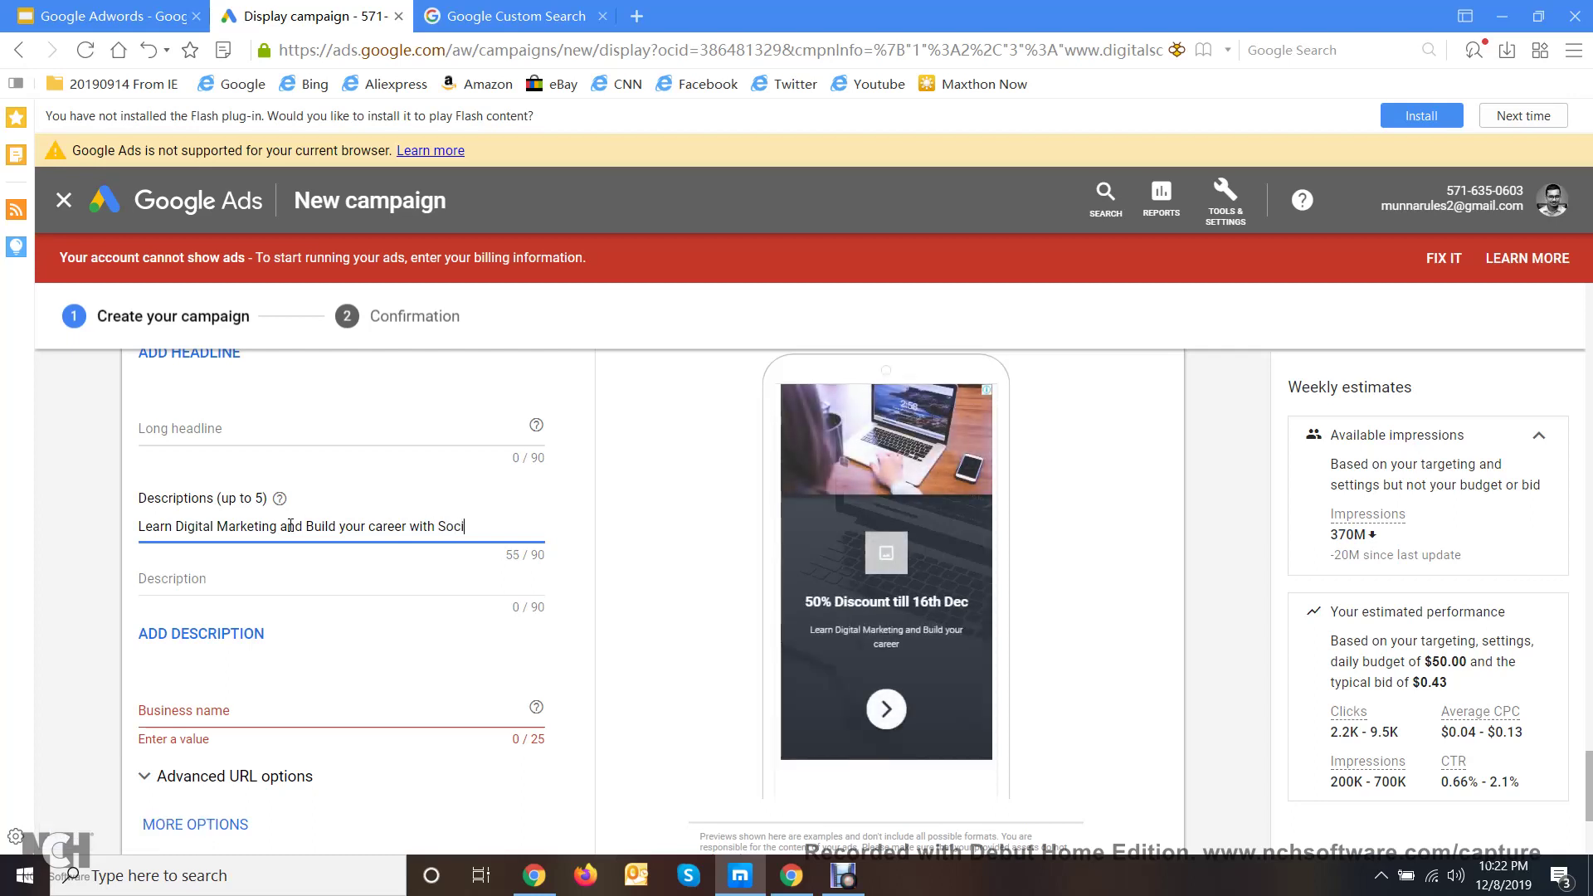
text(al ME)
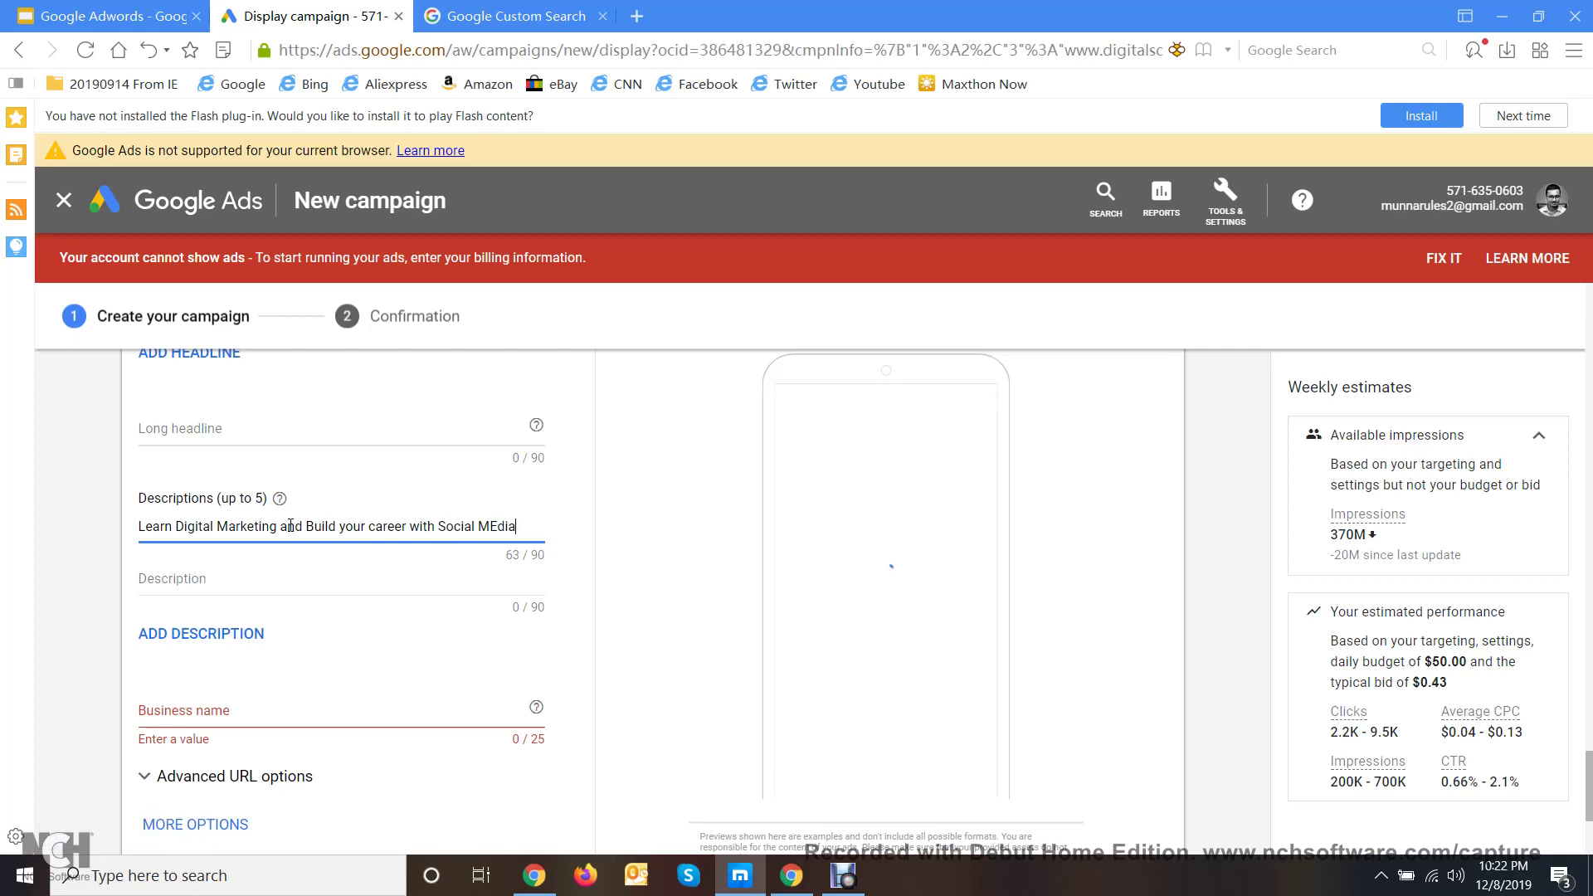
key(BackSpace)
text(edia)
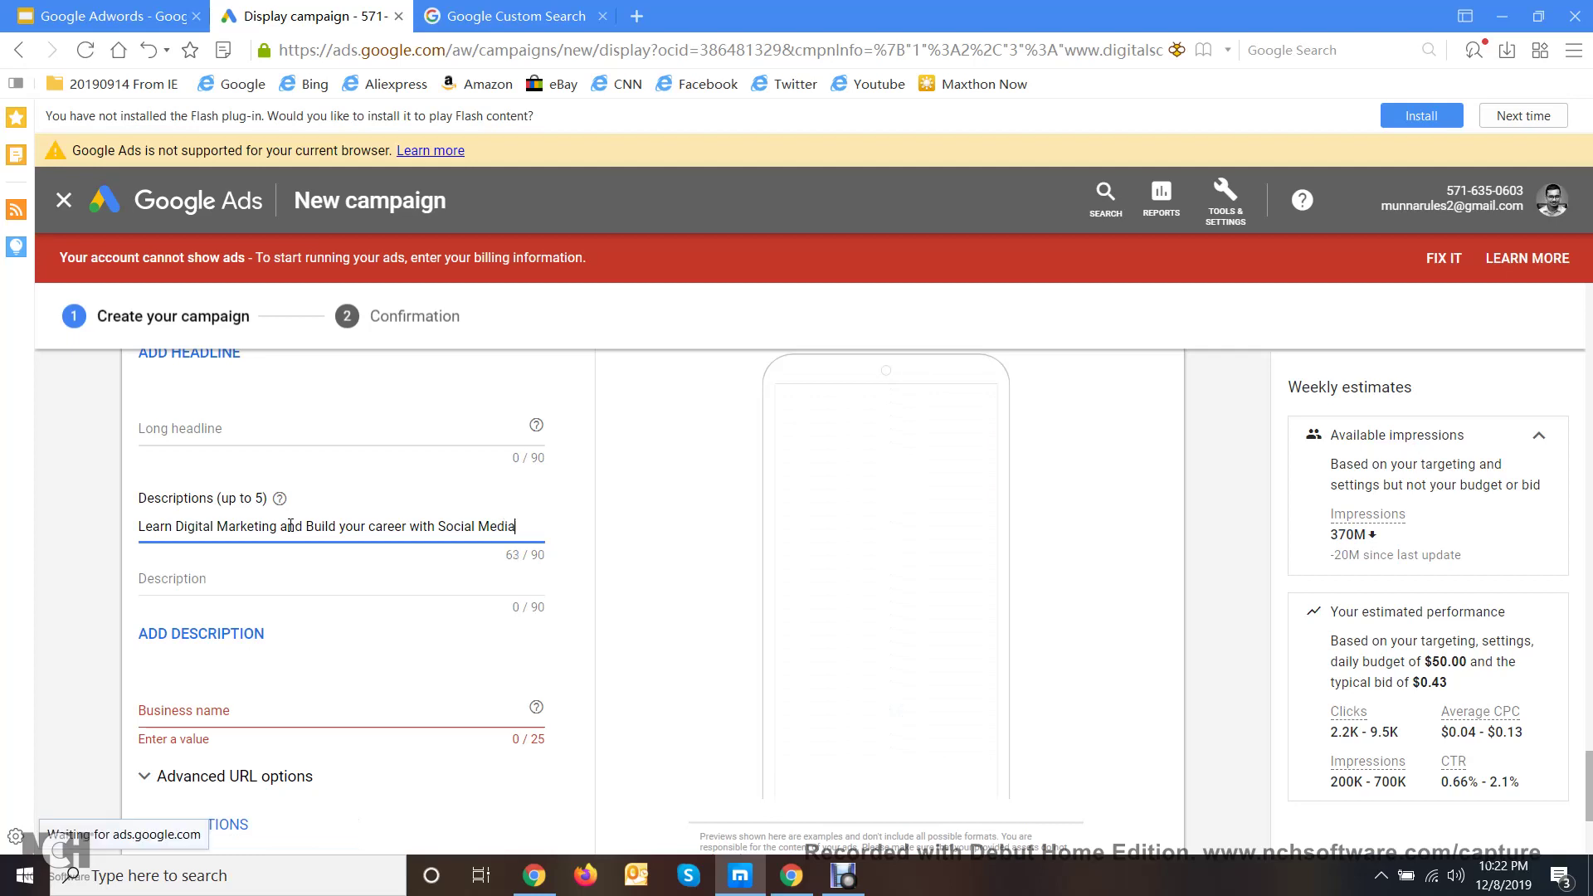
text(.)
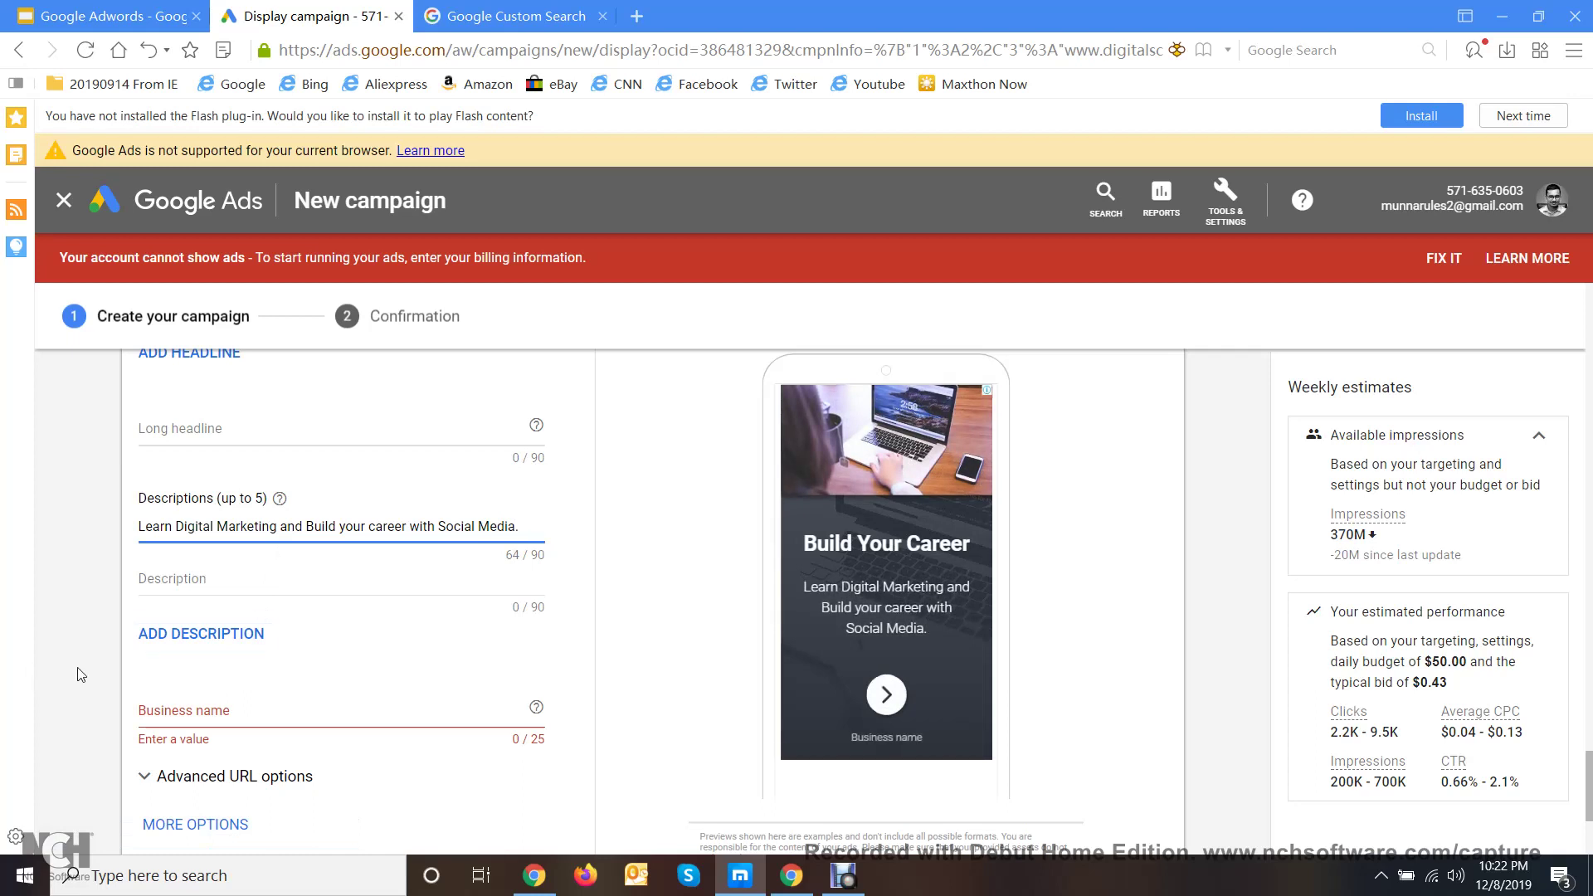
- Enter "digitalscholar" as the business name of the responsive display ad
click(164, 681)
click(198, 710)
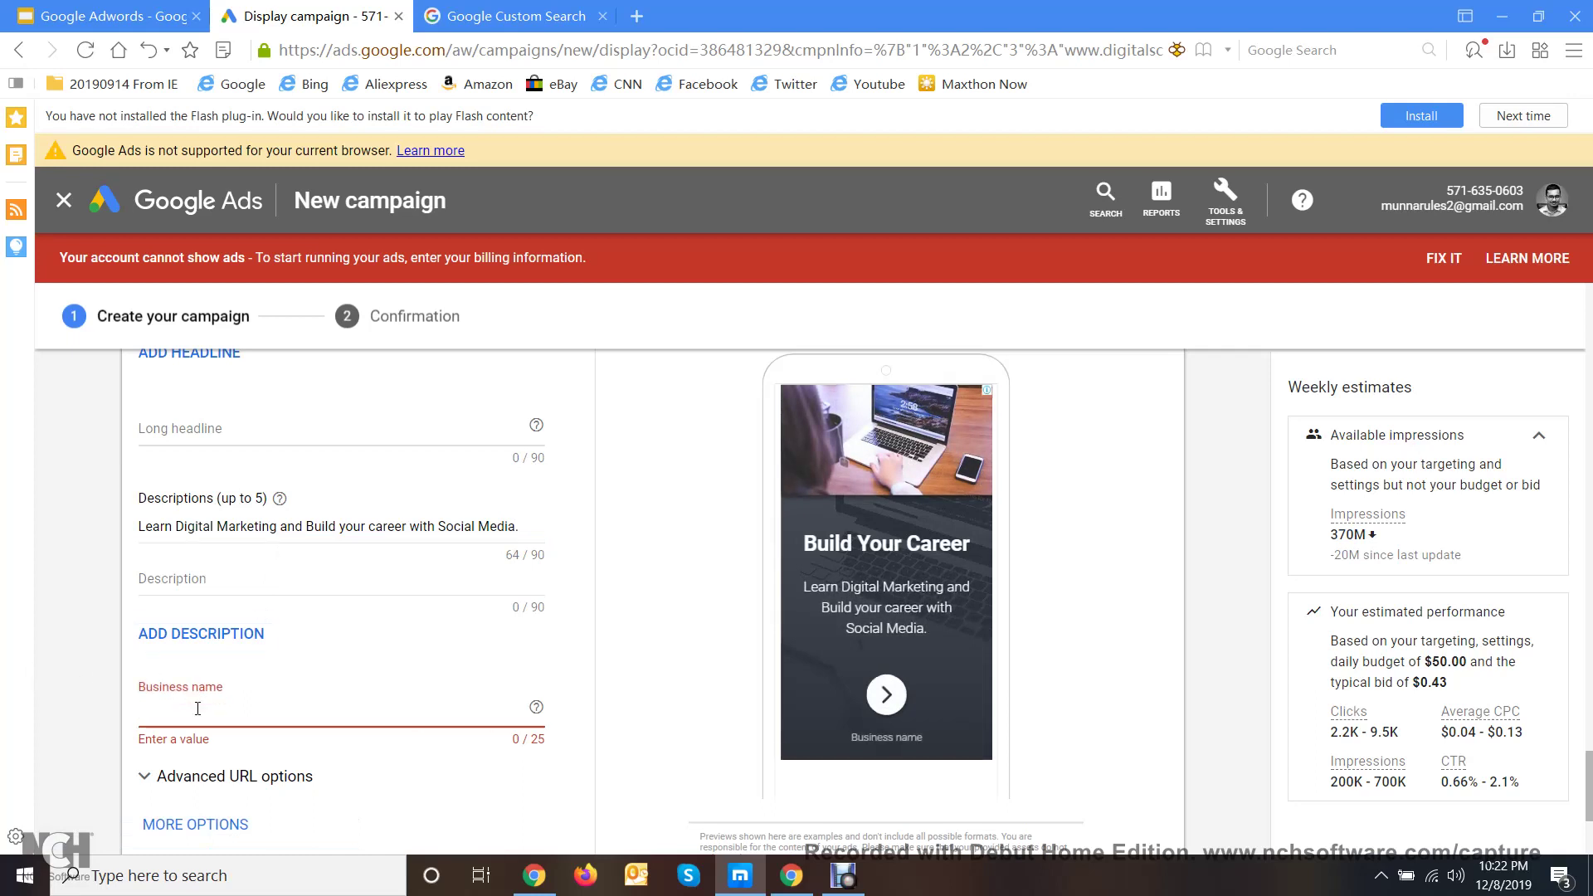
text(digital)
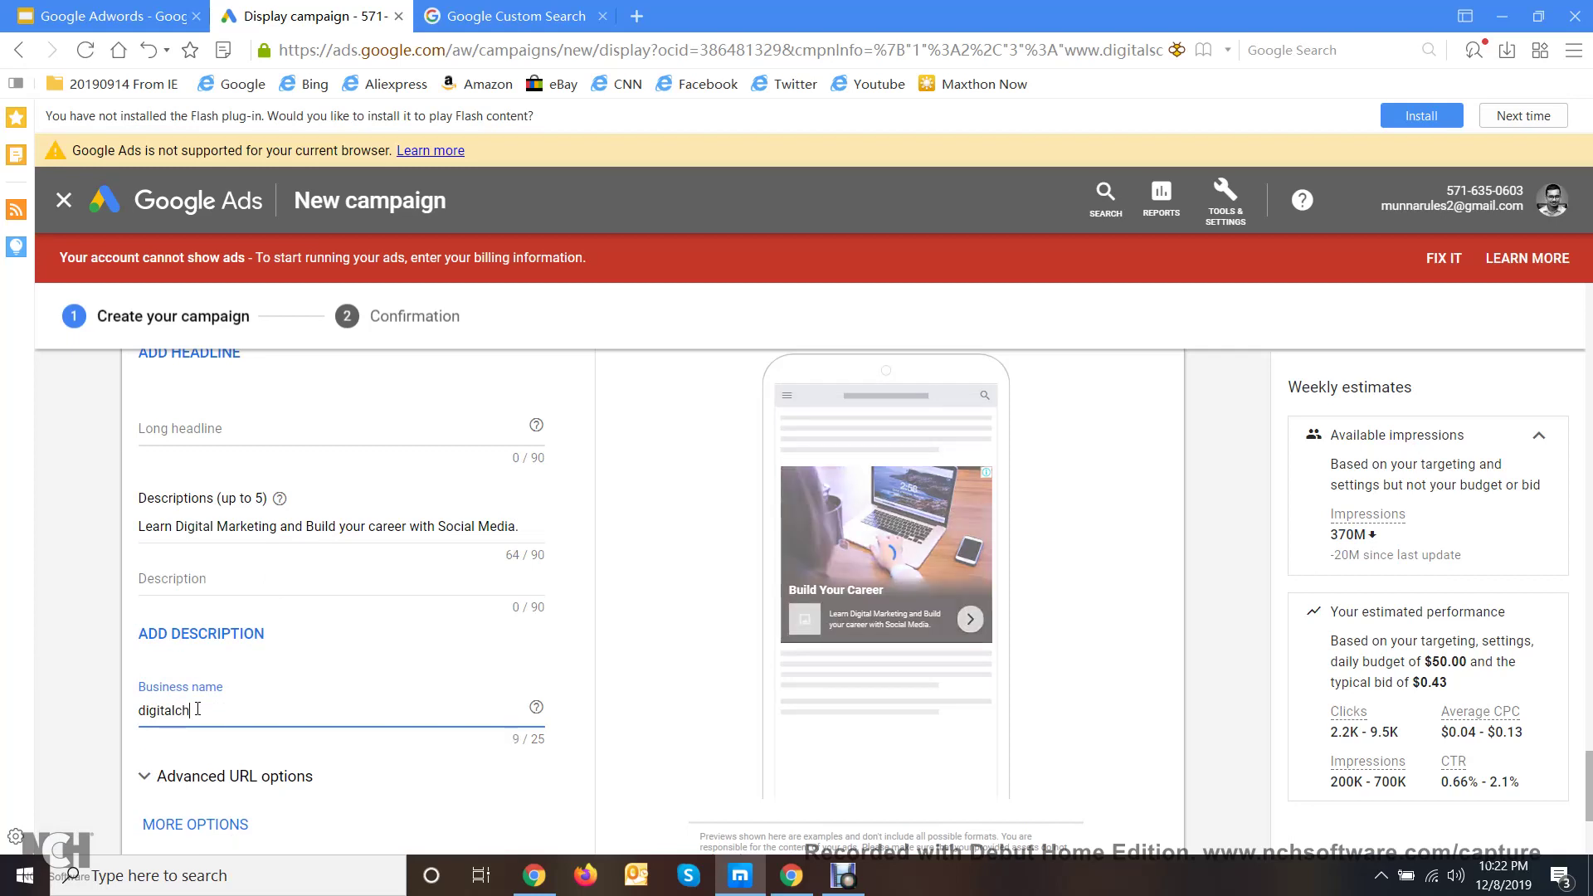
text(ch)
key(BackSpace)
key(BackSpace)
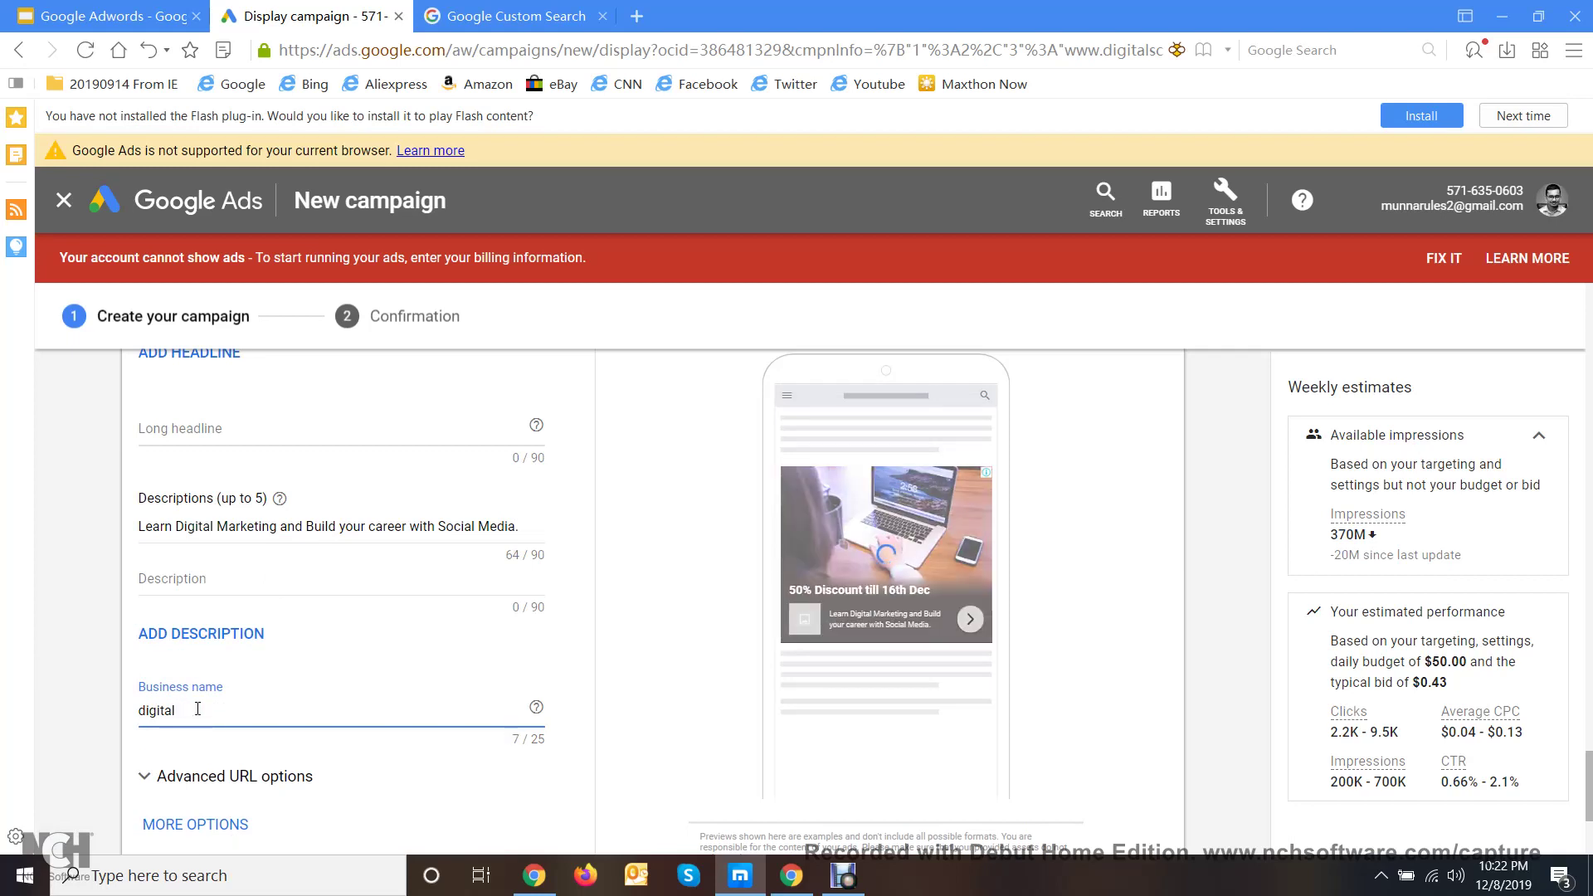
text(scholar)
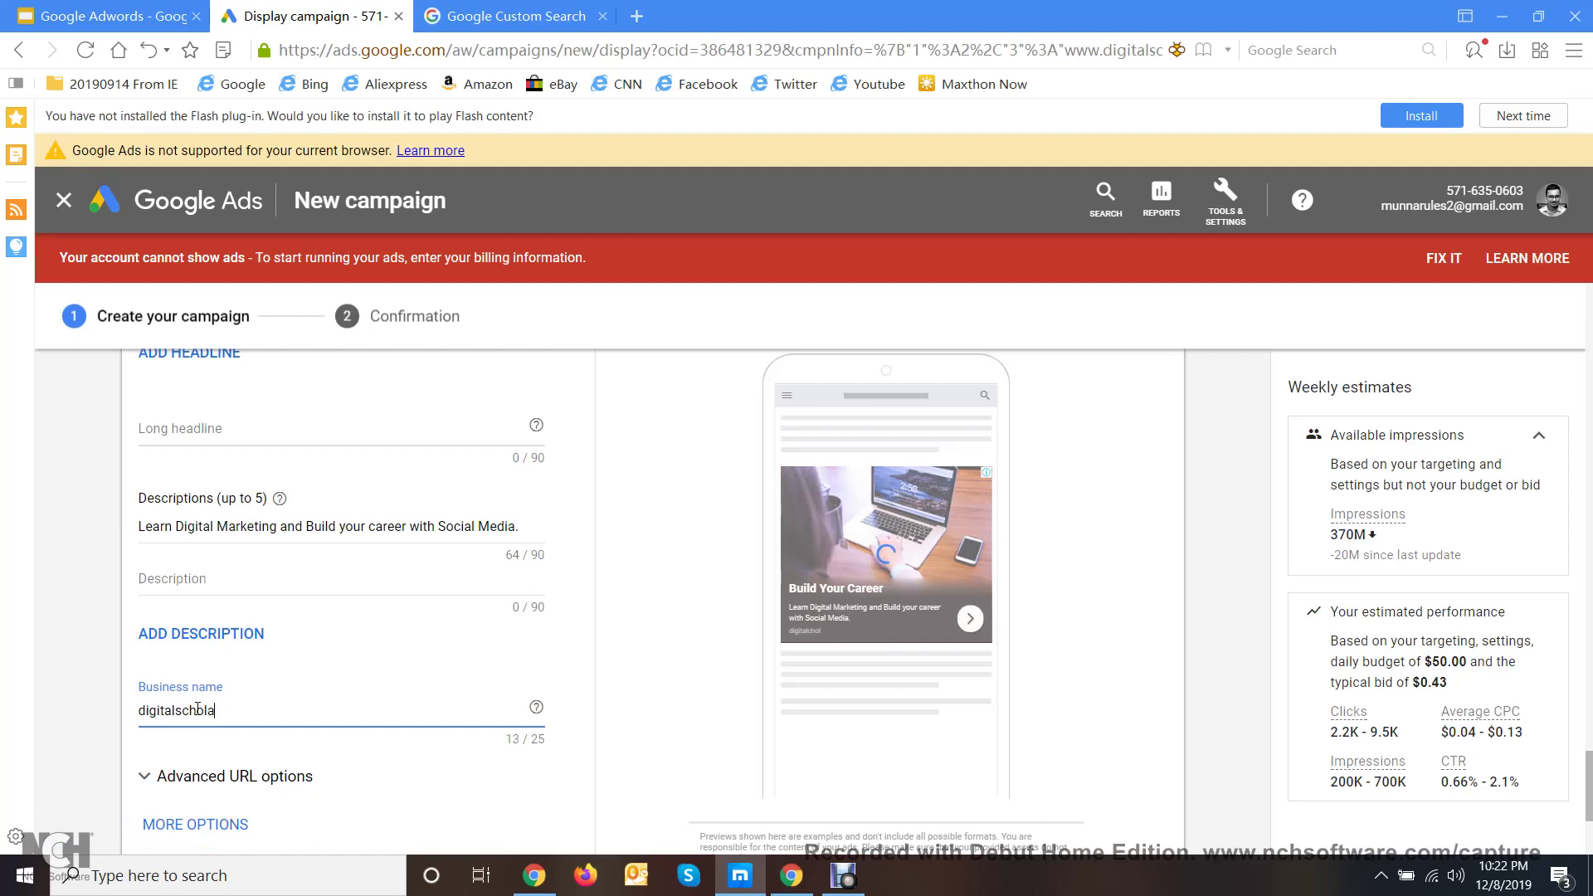
click(109, 686)
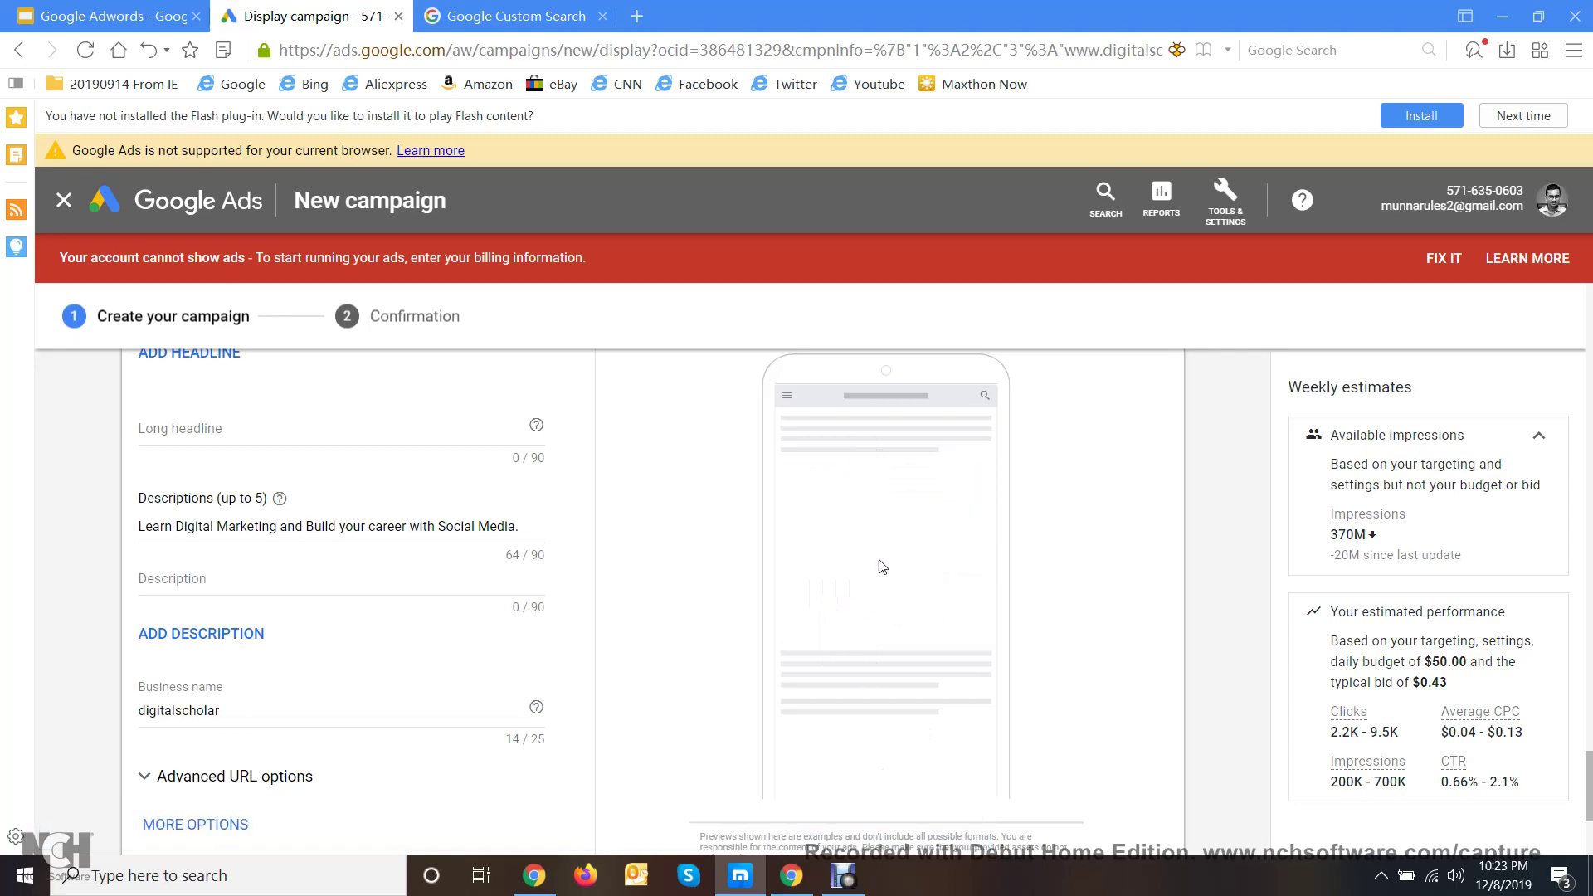
- Review the completed ad form from the final URL and images to the business name, including the ad strength and mobile preview
scroll(430, 589, down, 3)
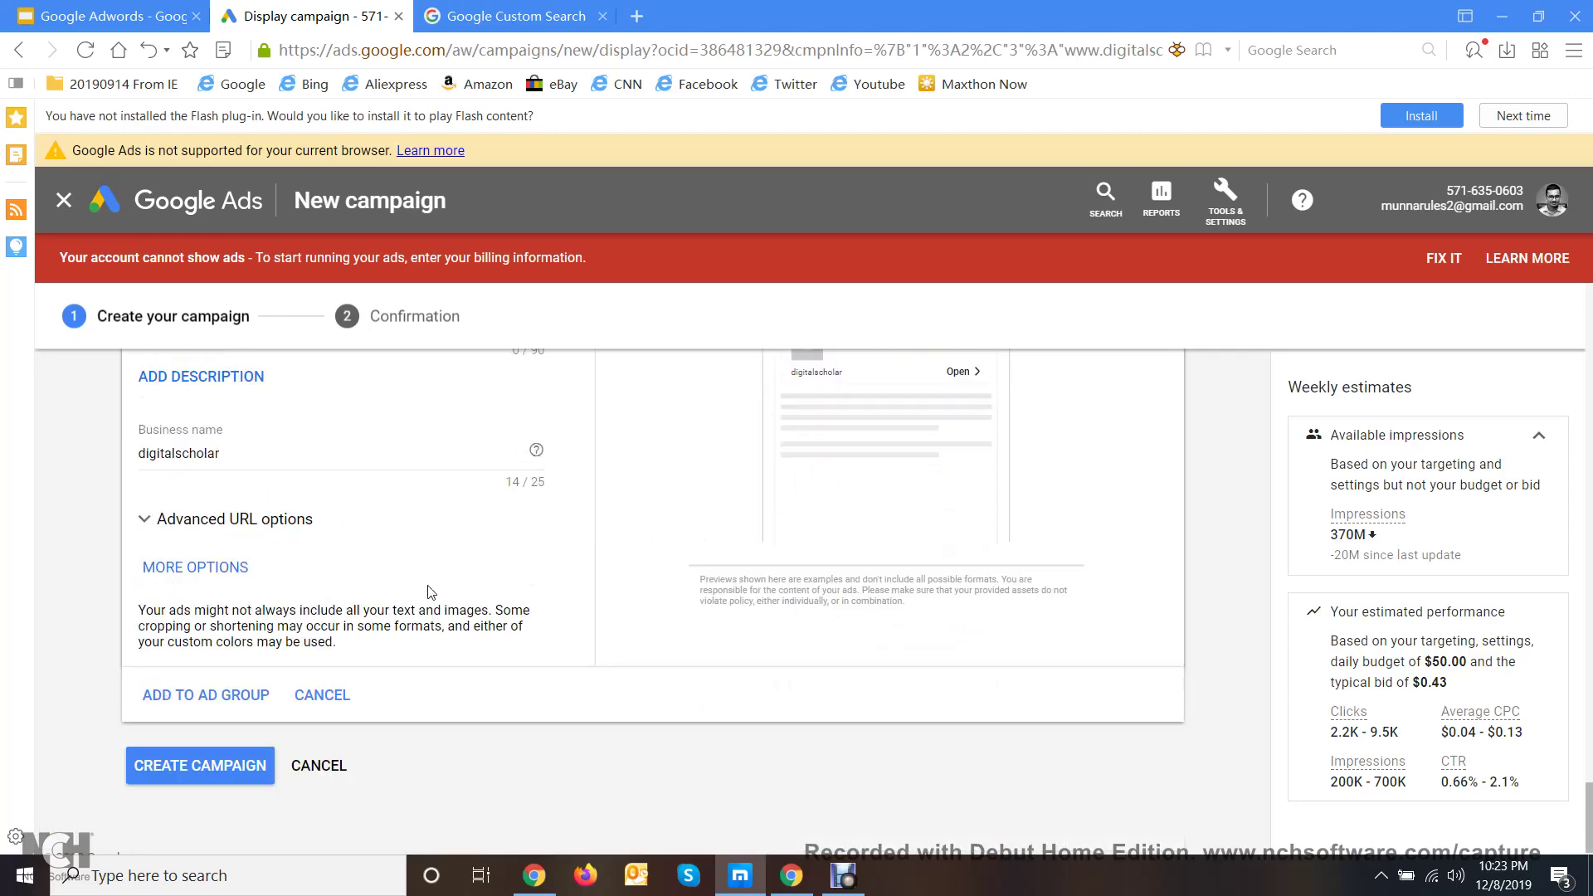
scroll(430, 591, up, 6)
scroll(429, 586, down, 6)
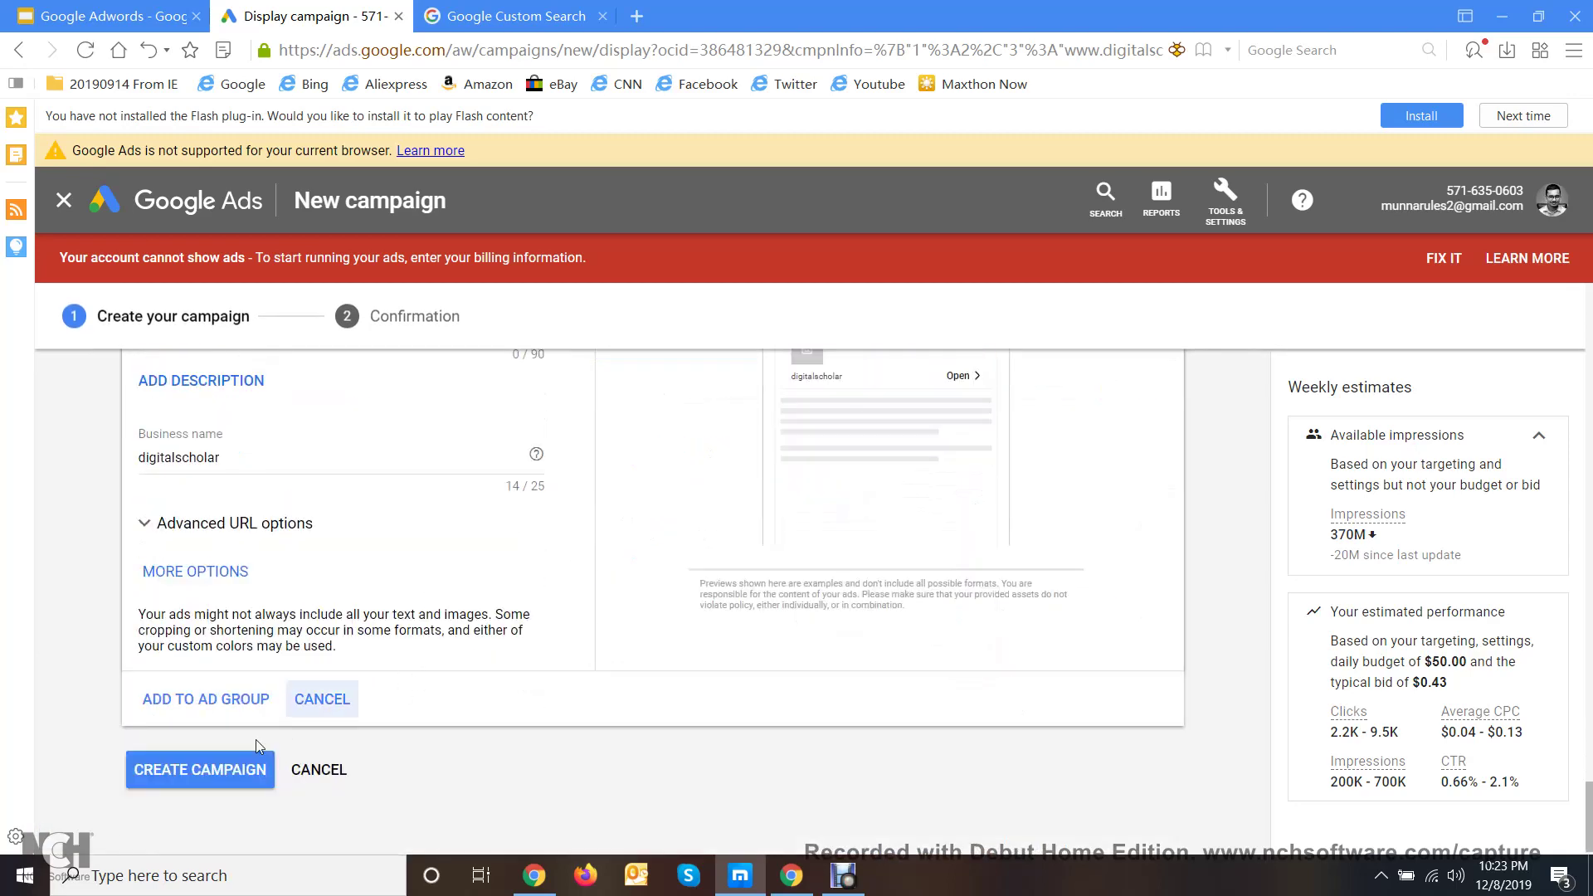
scroll(380, 686, up, 10)
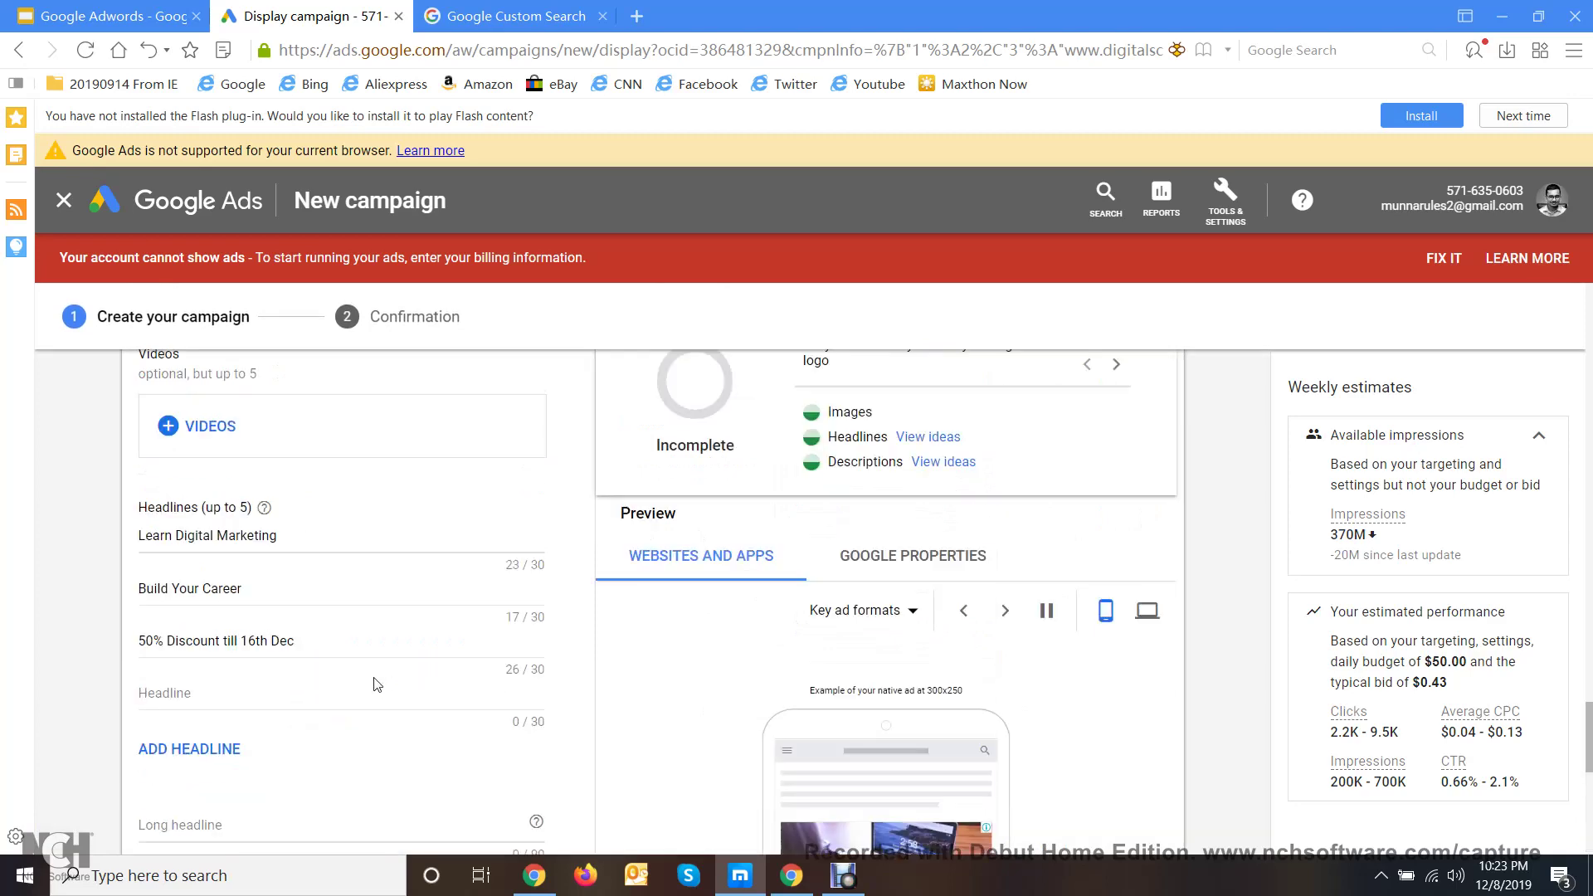
scroll(643, 669, down, 5)
scroll(634, 671, up, 10)
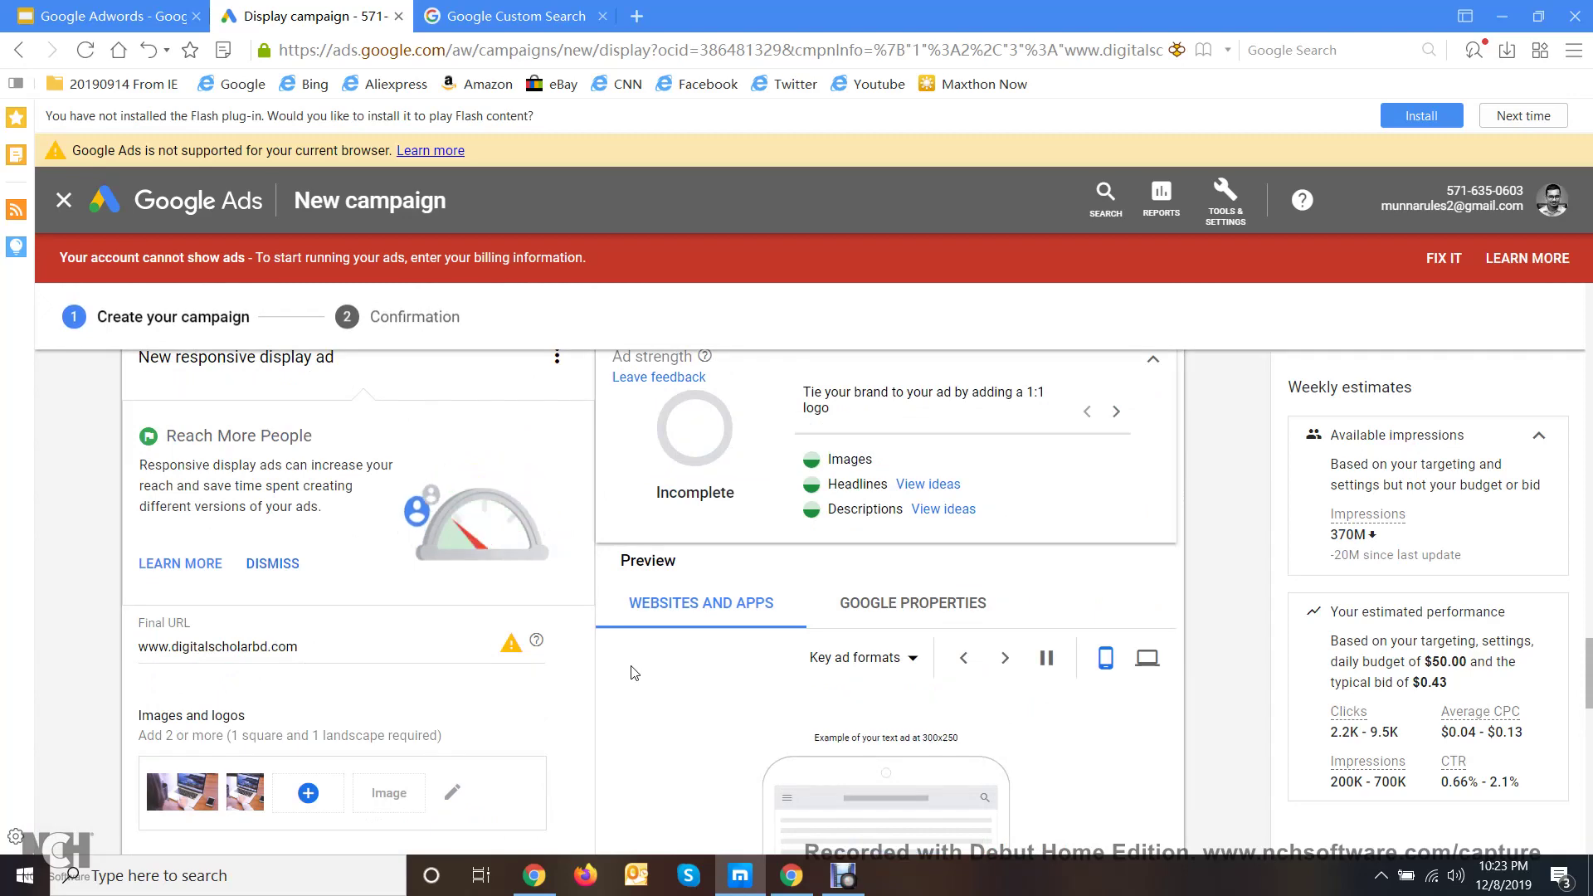
scroll(638, 671, down, 4)
scroll(635, 672, up, 4)
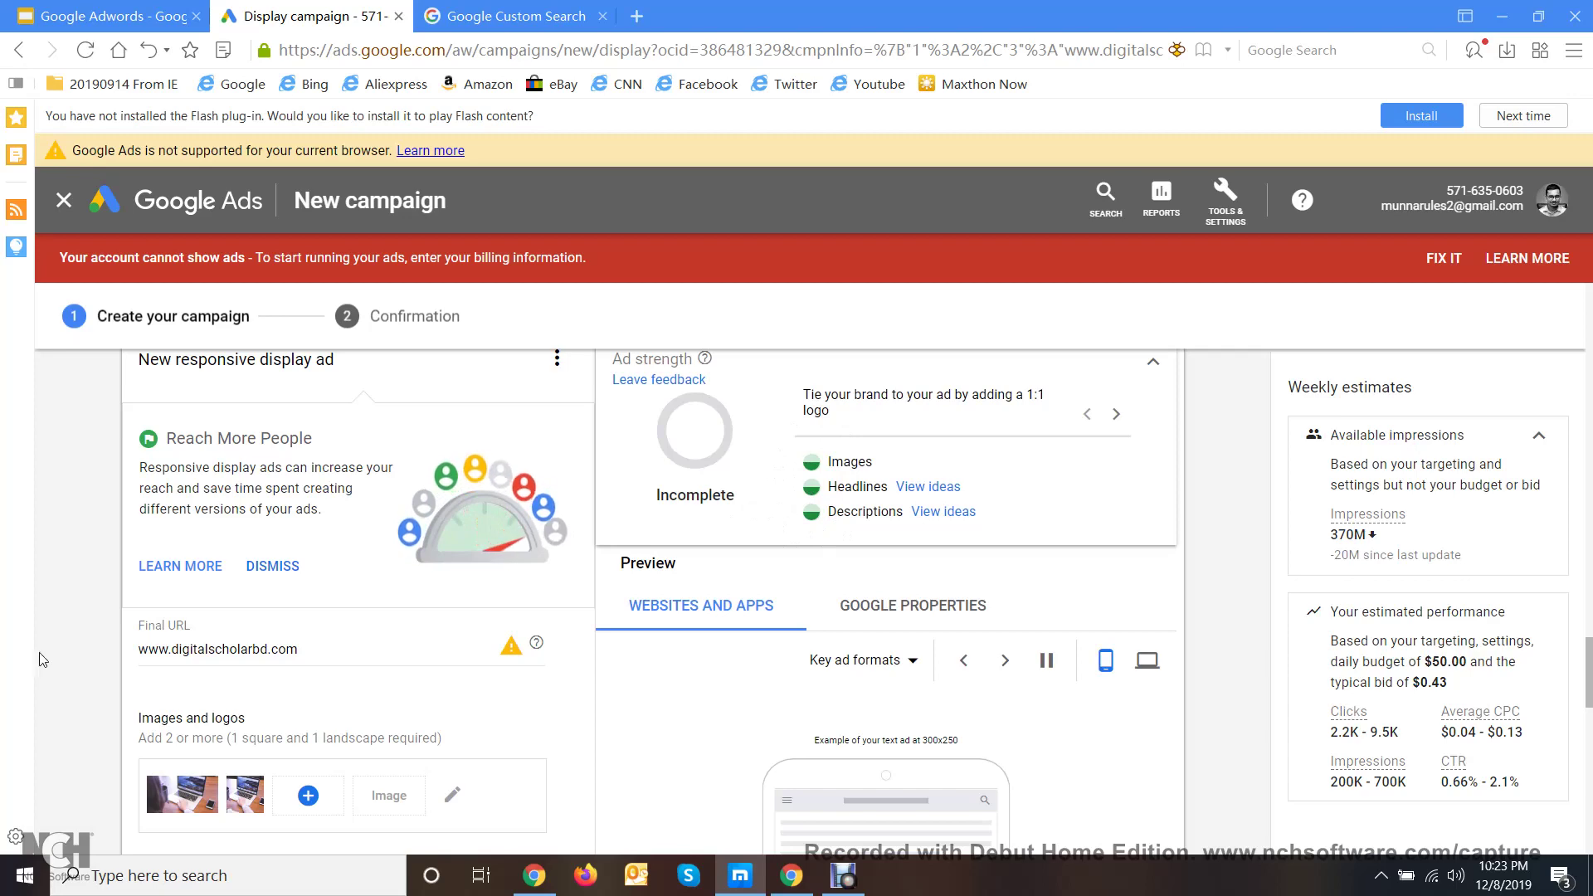
scroll(141, 654, down, 5)
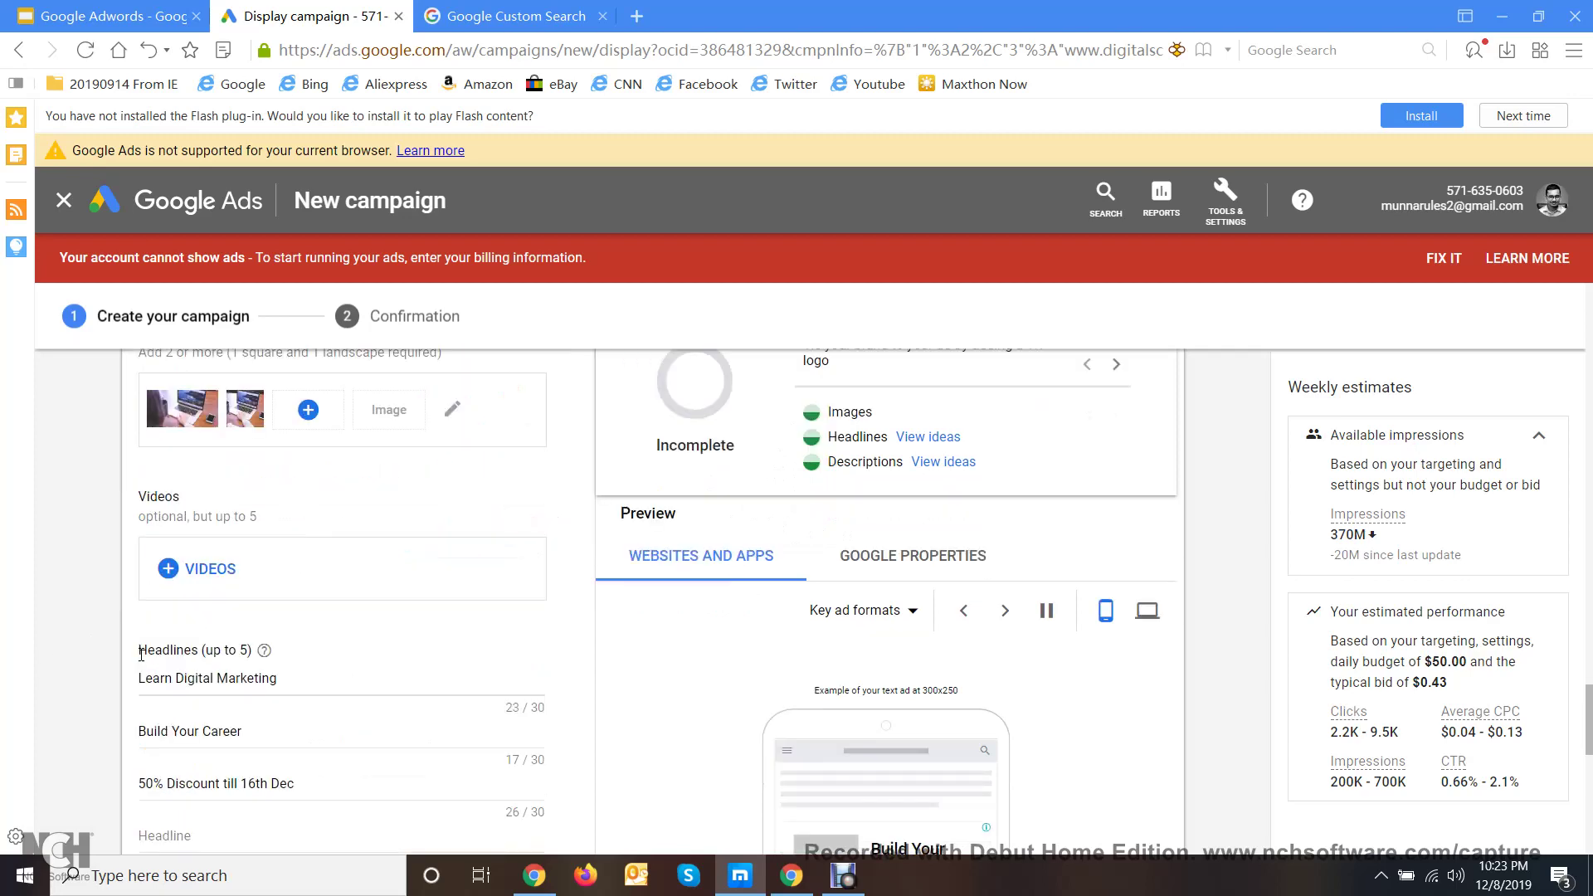
scroll(1074, 664, down, 3)
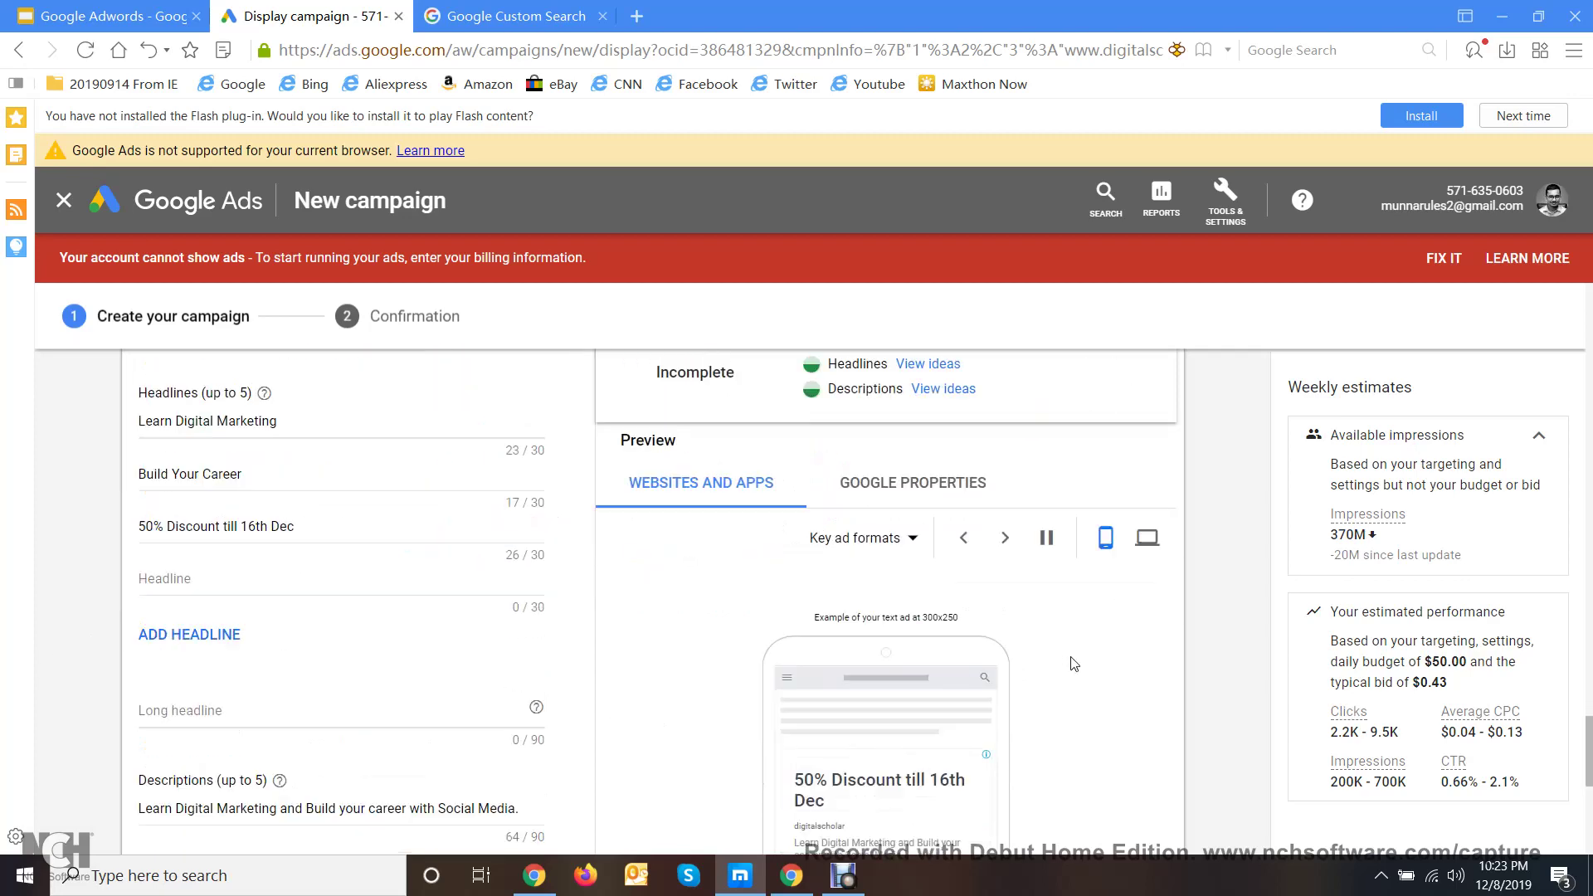
scroll(1074, 663, down, 5)
scroll(1074, 663, down, 3)
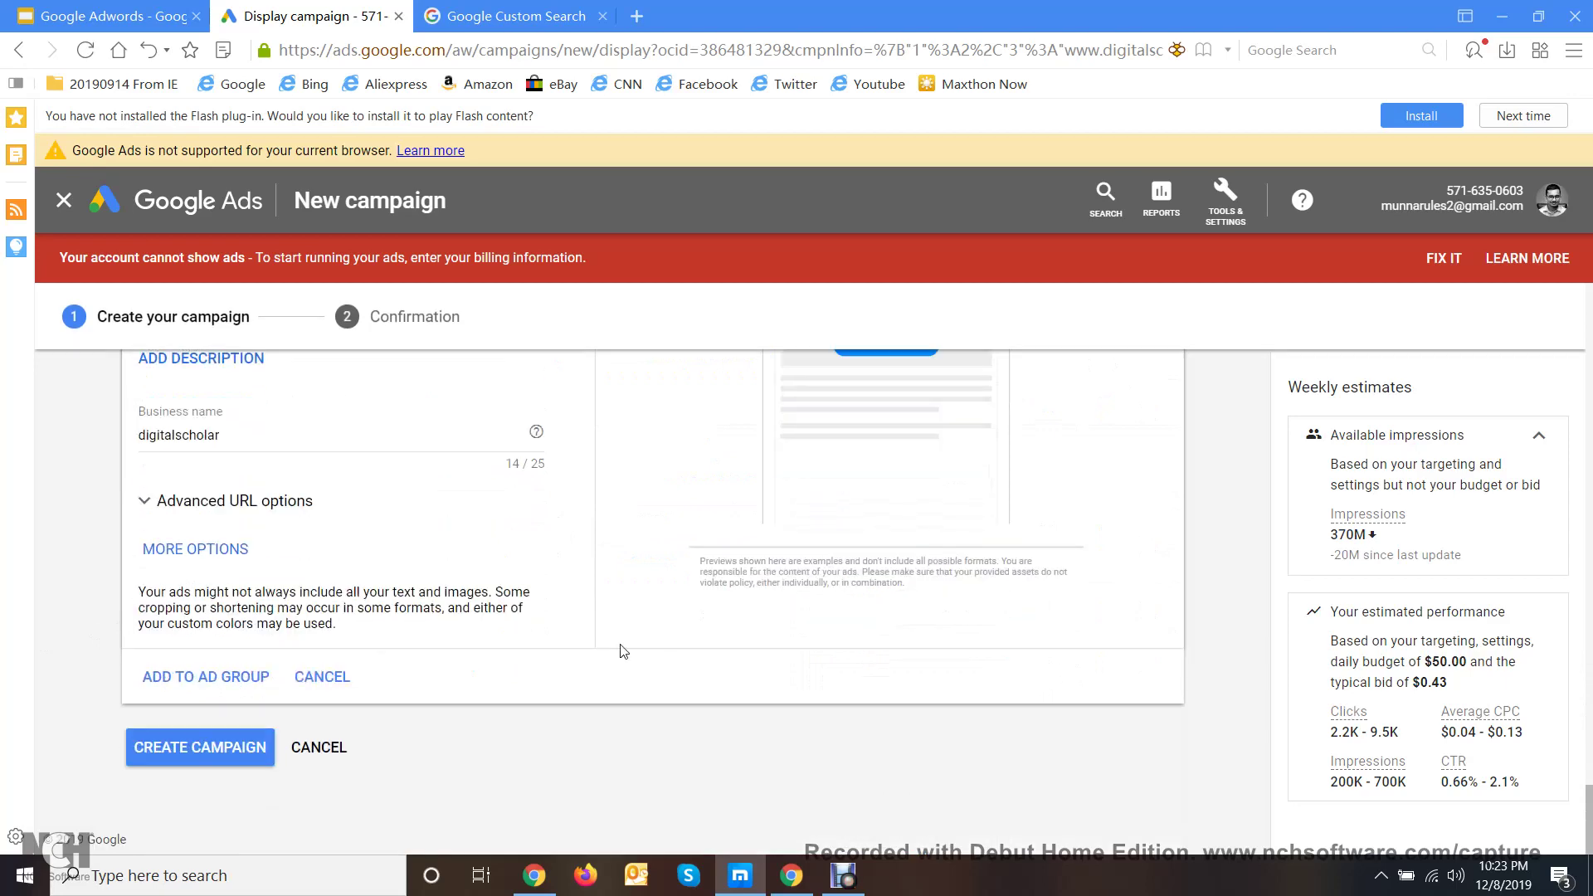
scroll(1037, 581, up, 6)
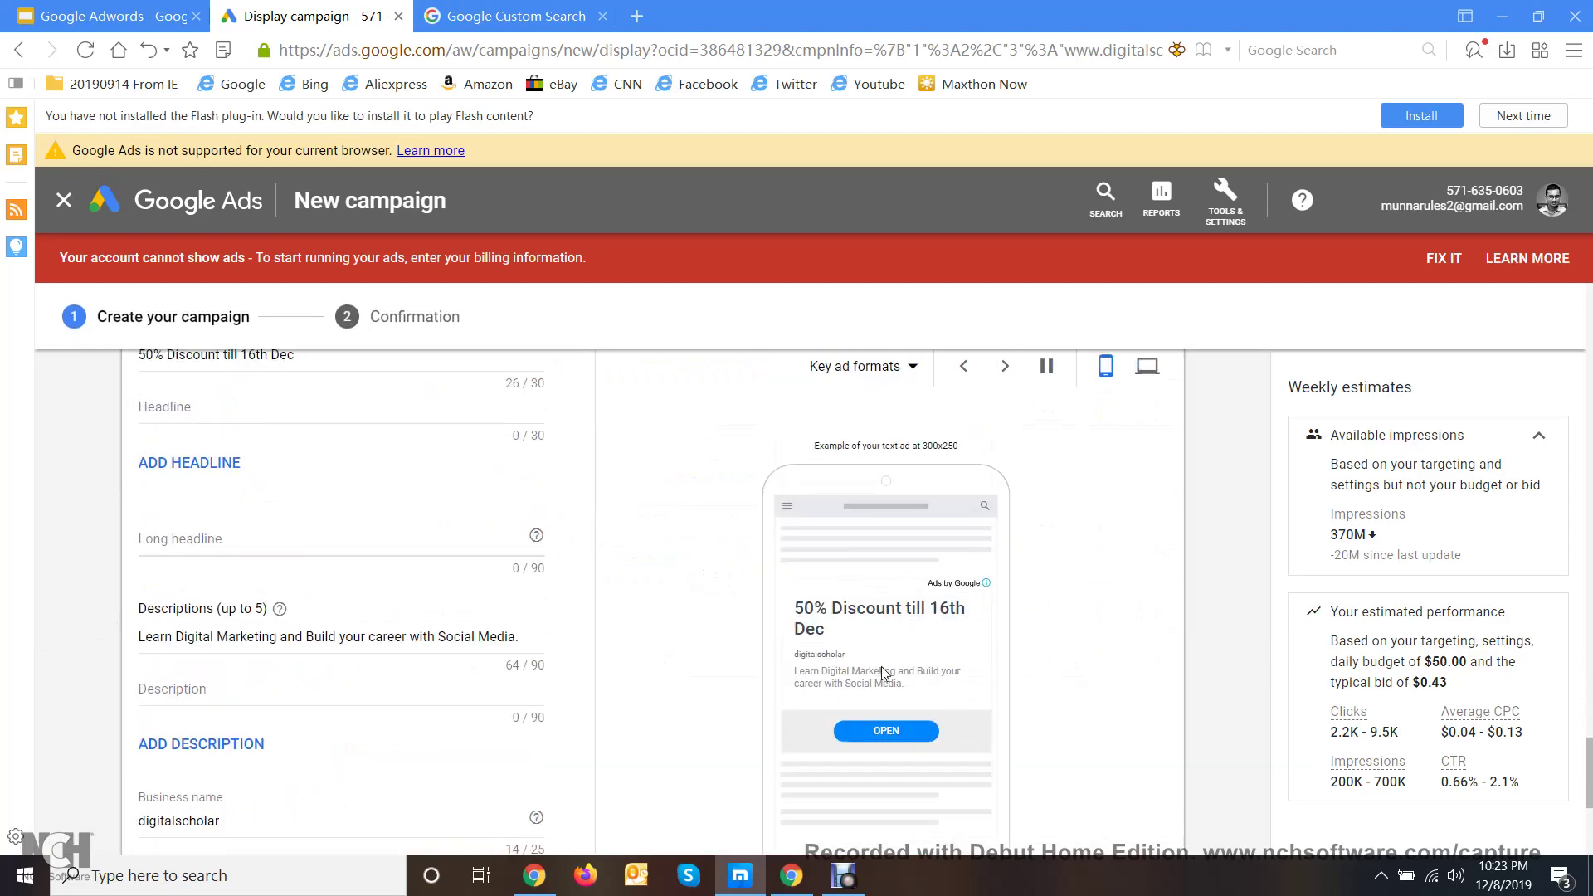
scroll(908, 594, down, 1)
scroll(908, 580, up, 2)
scroll(591, 640, down, 5)
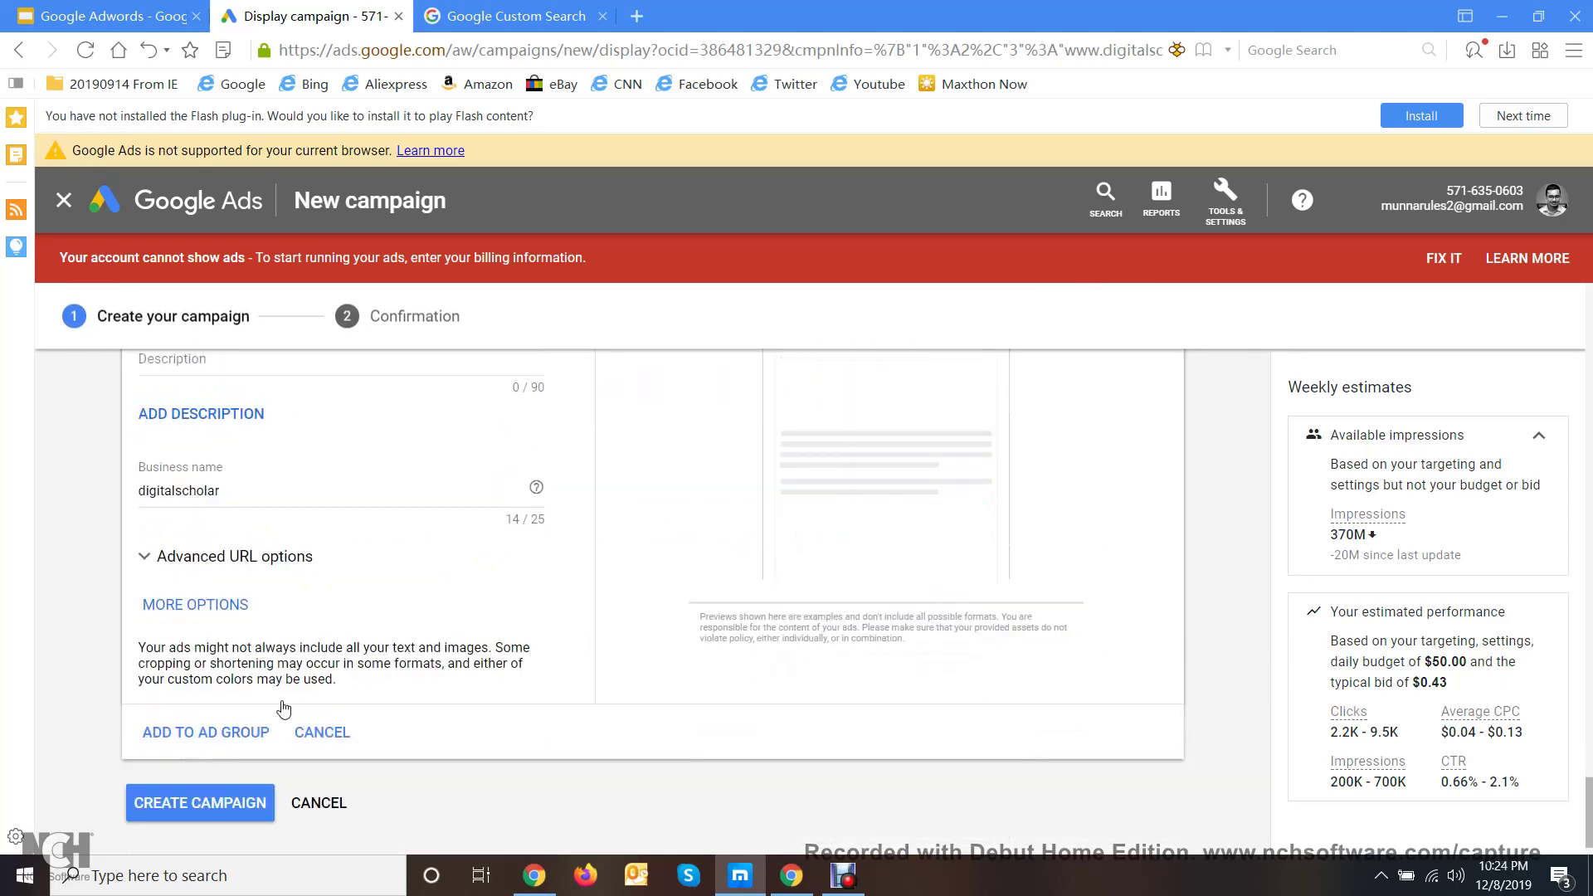
- Try to create the campaign, and set the ad group's enhanced CPC bid to $0.43
click(218, 749)
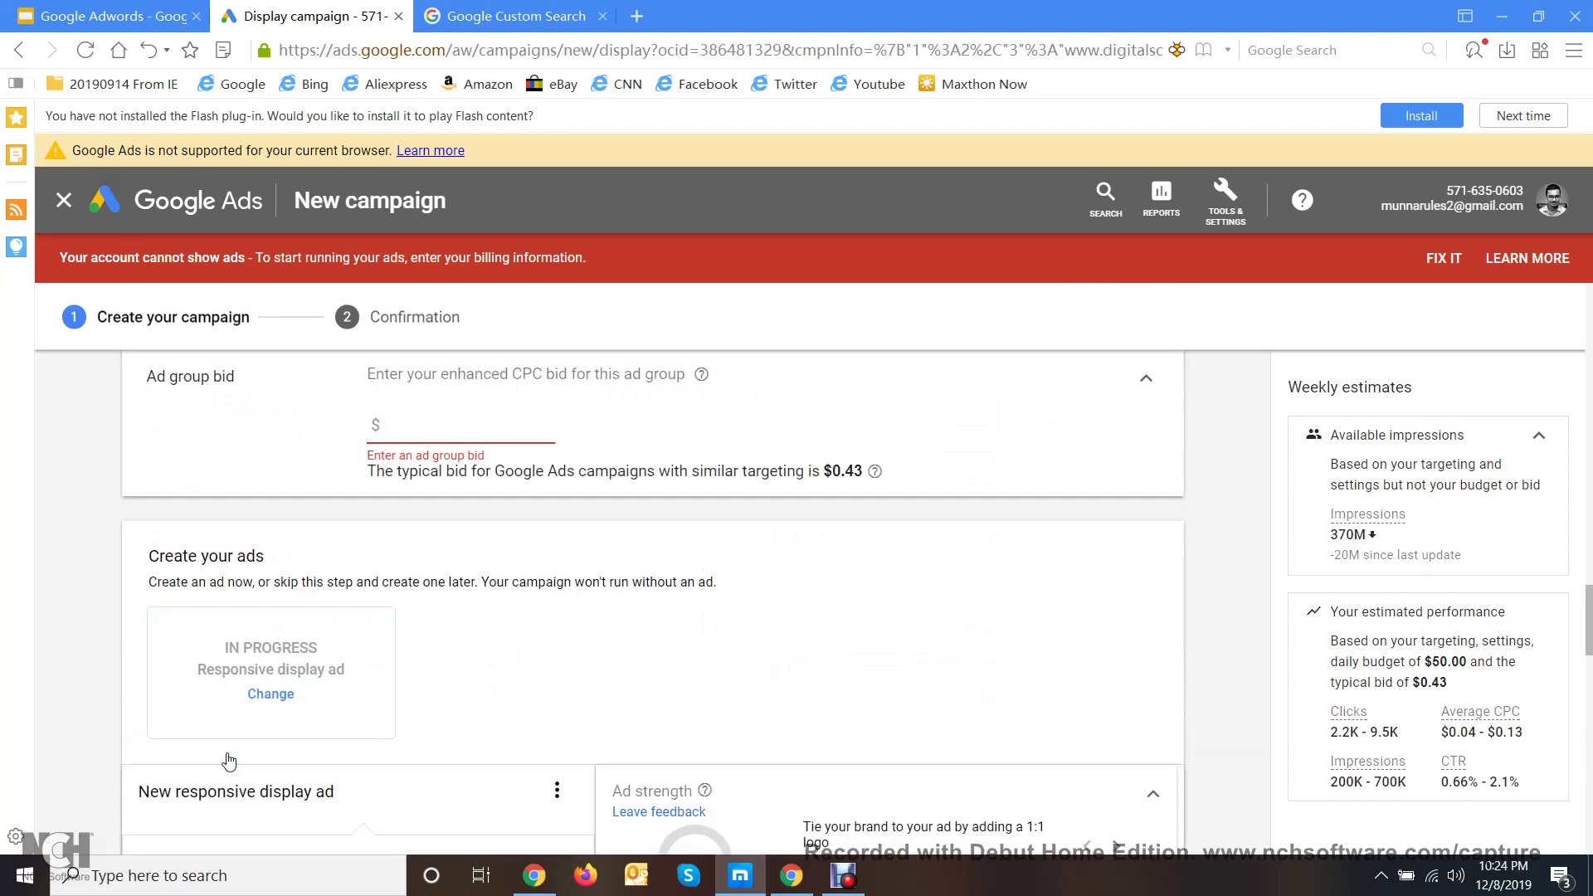
scroll(509, 475, up, 3)
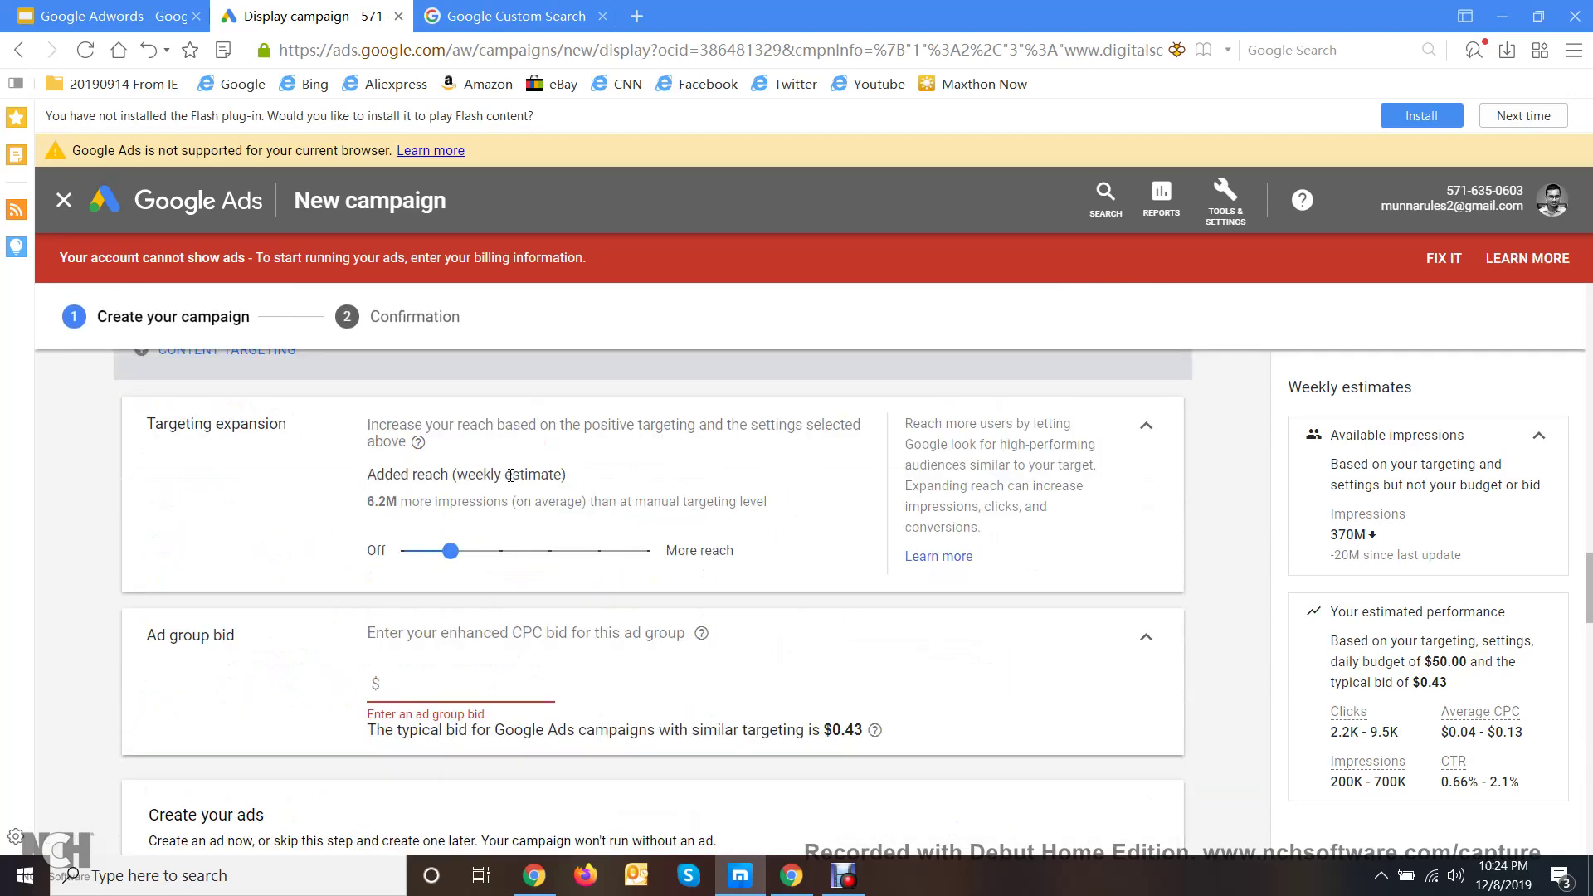
click(376, 675)
text(.43)
click(320, 707)
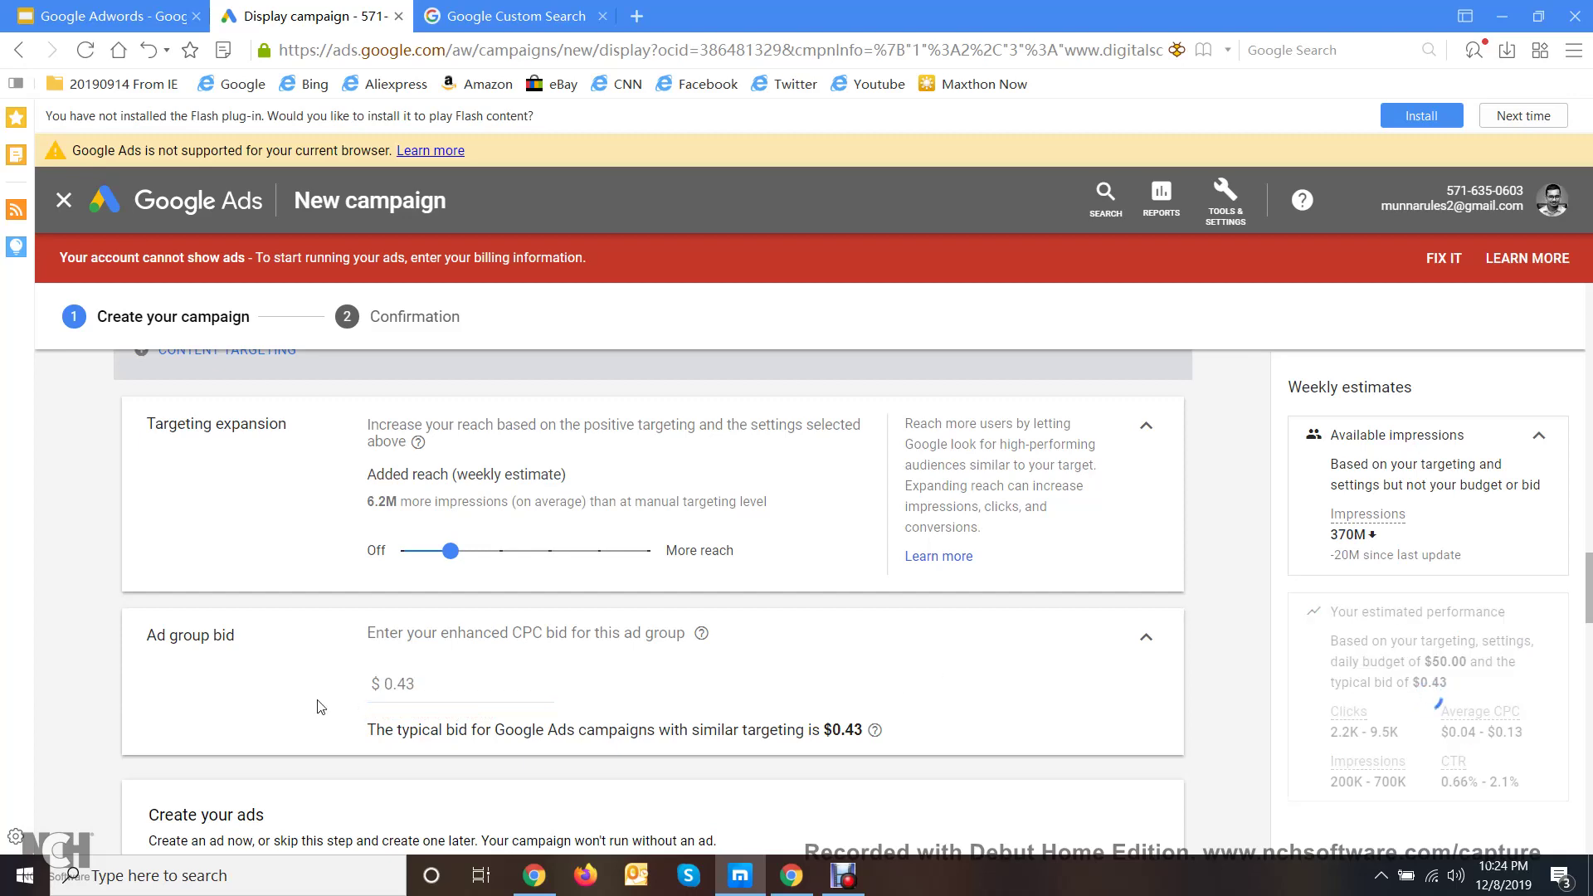
- Enter "Digital Marketing Institute" as the long headline of the responsive display ad and try to create the campaign
scroll(352, 659, down, 2)
scroll(353, 659, down, 12)
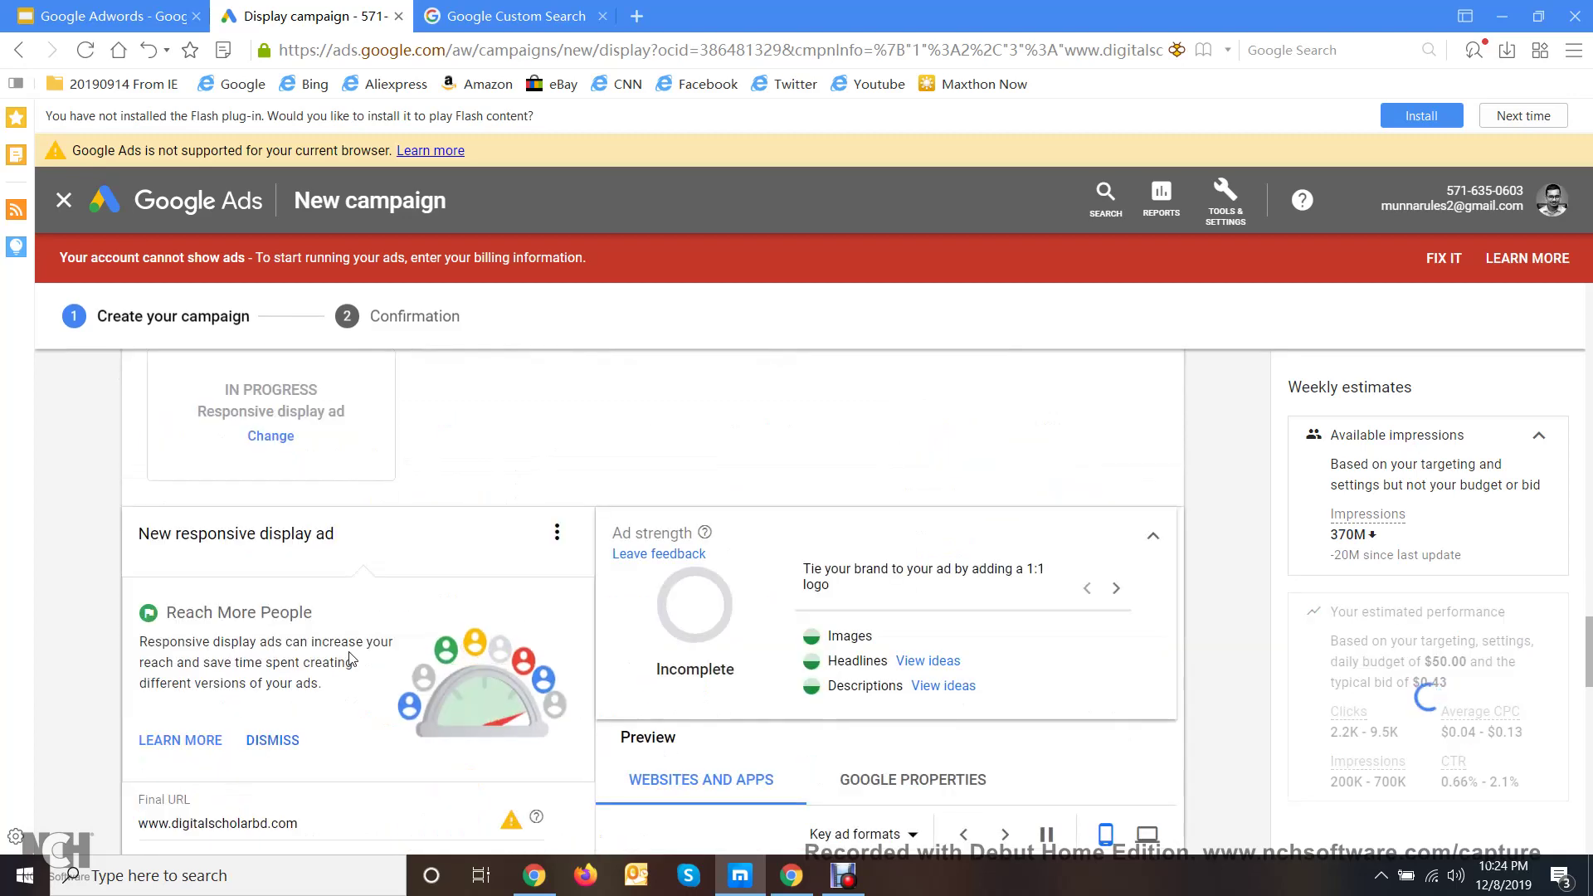
scroll(353, 659, down, 5)
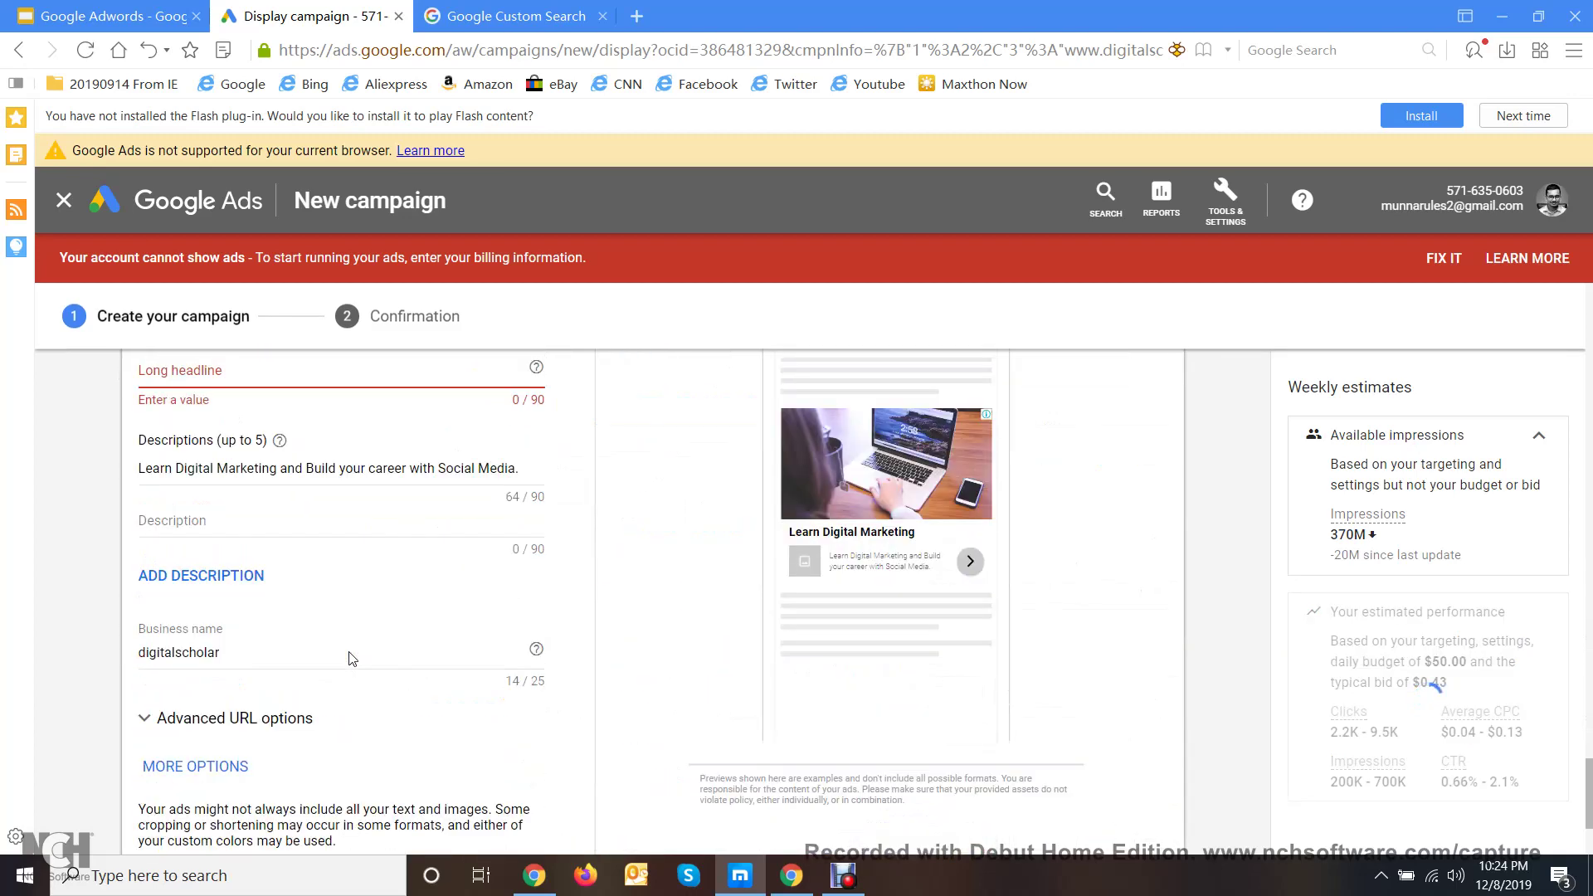
scroll(352, 659, up, 2)
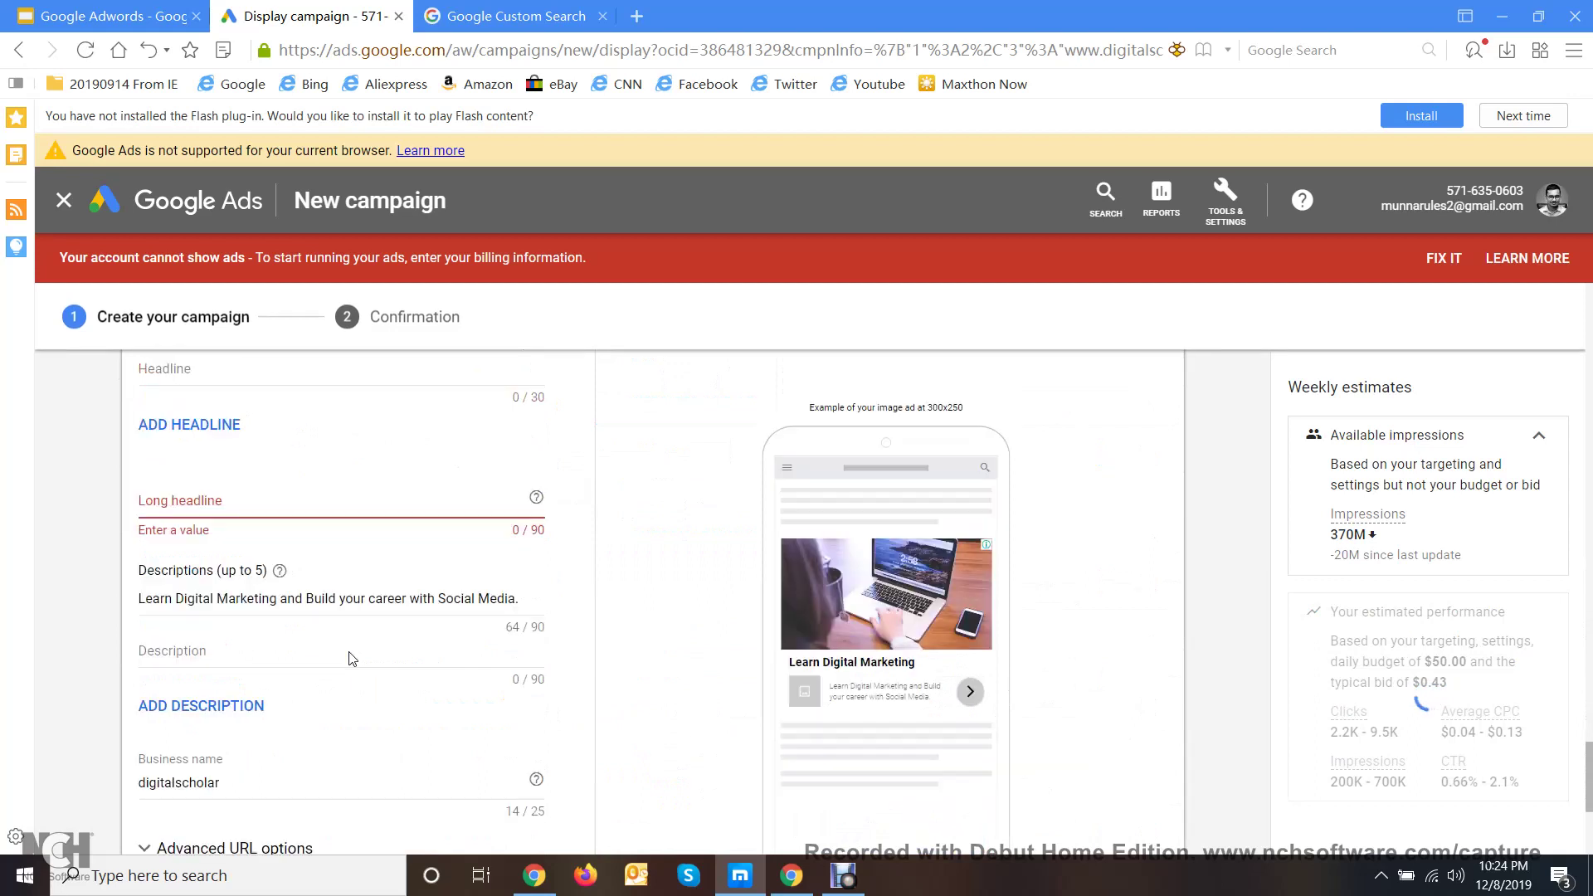
click(246, 499)
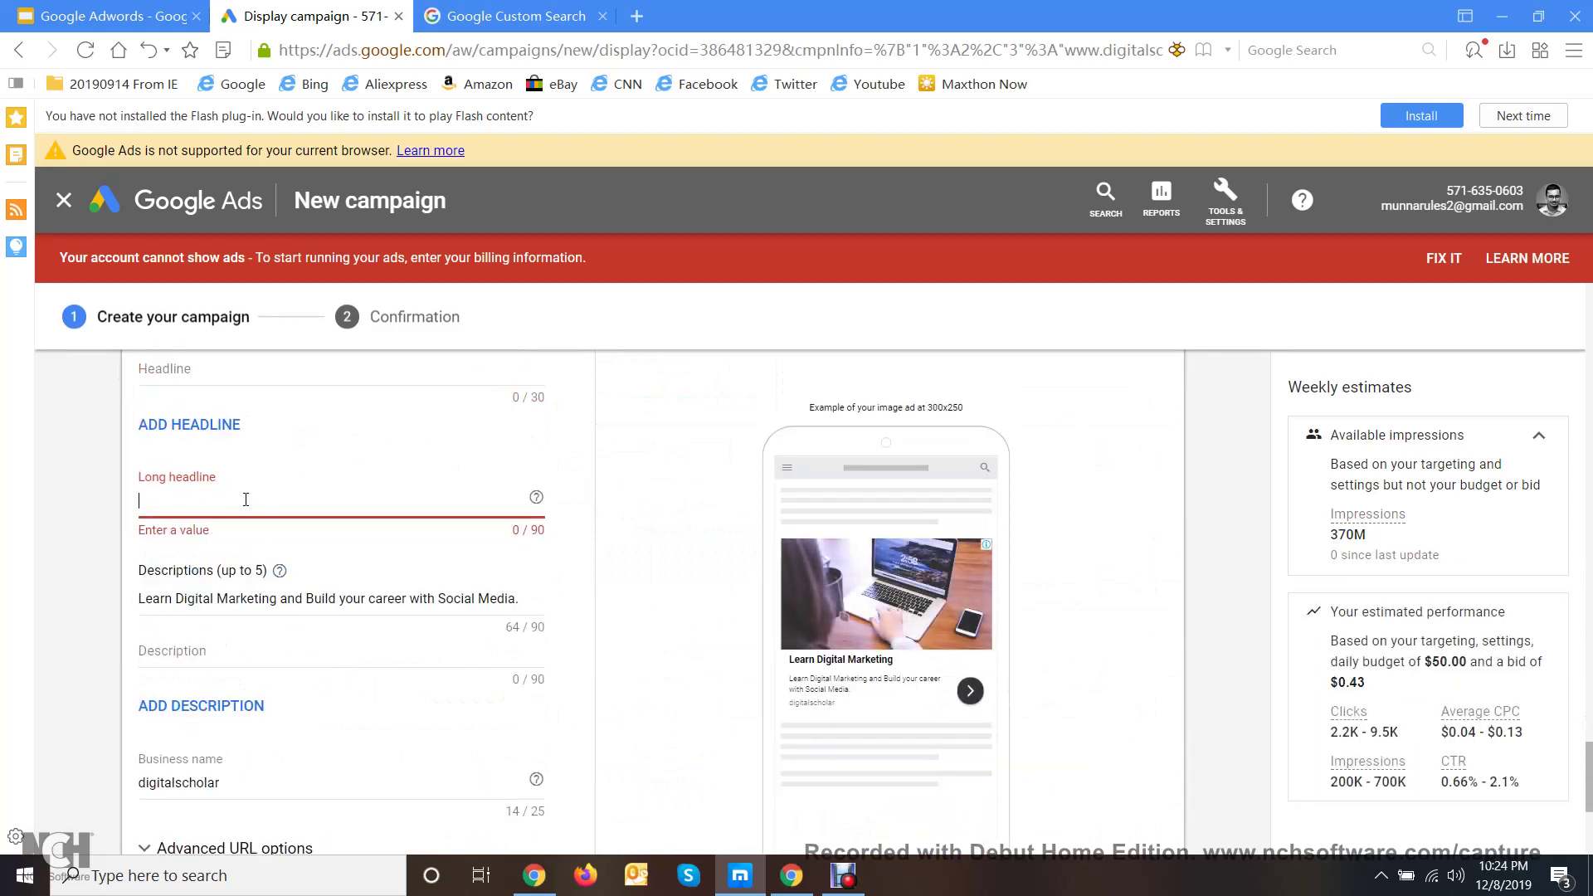
text(Digital)
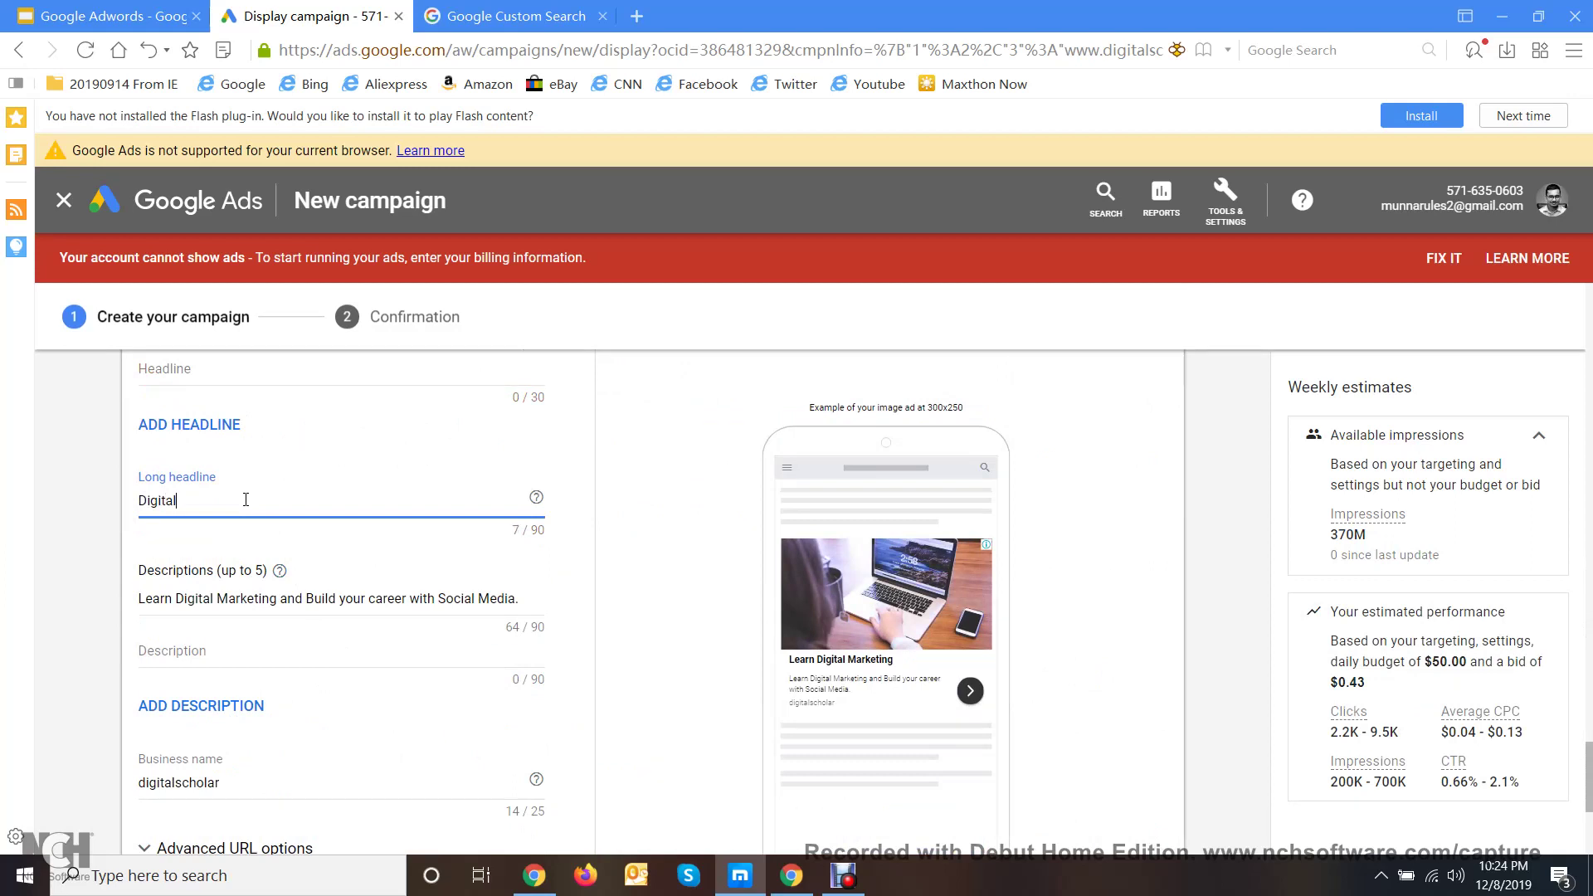
text( Ma)
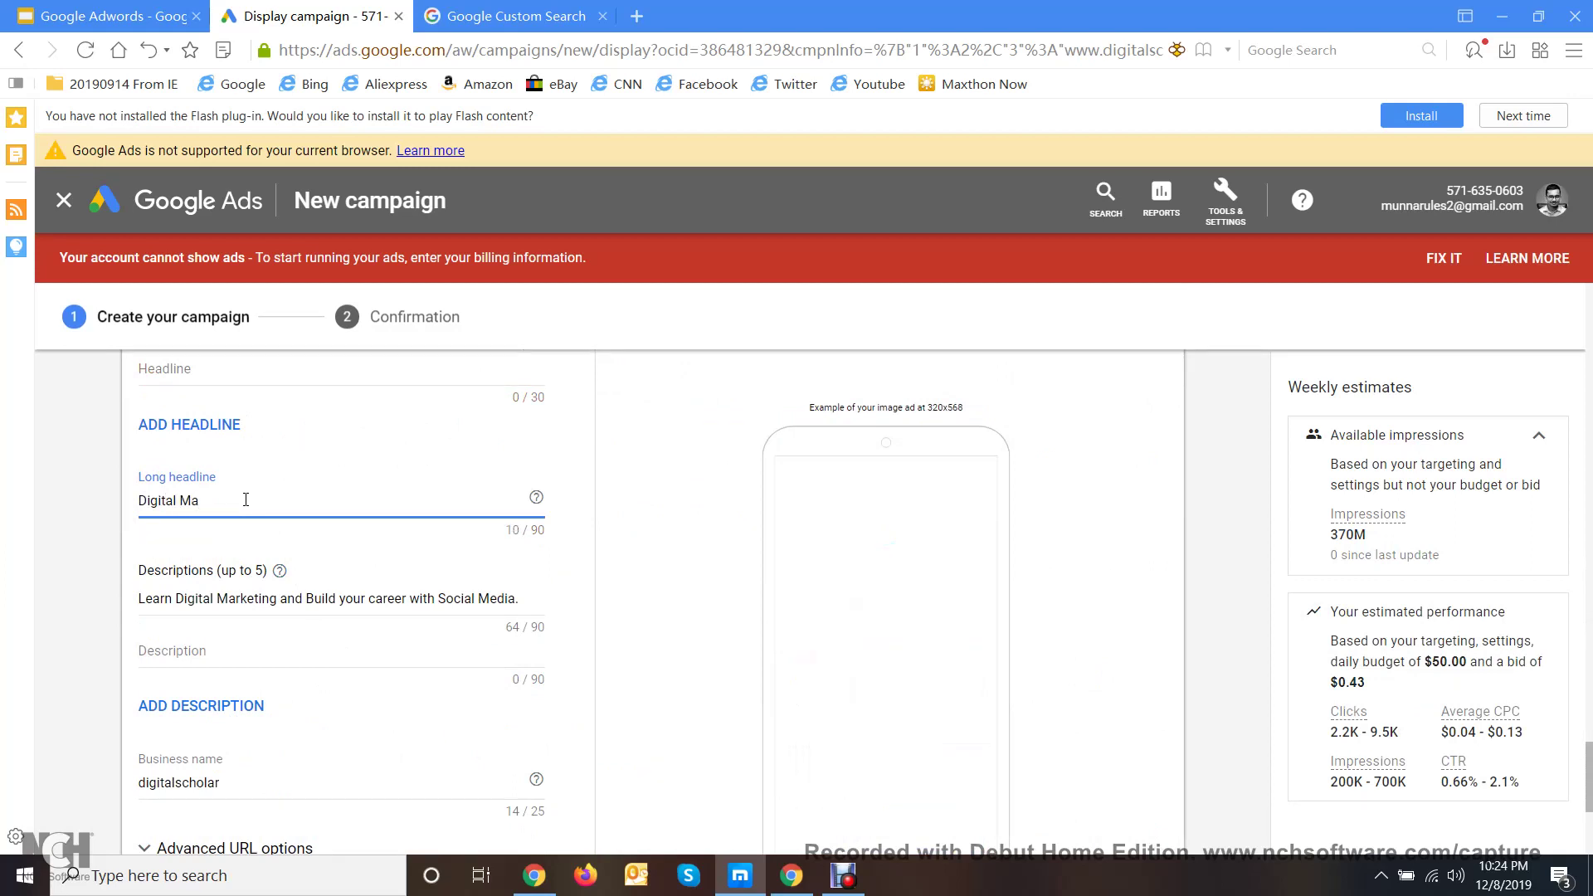
text(rke)
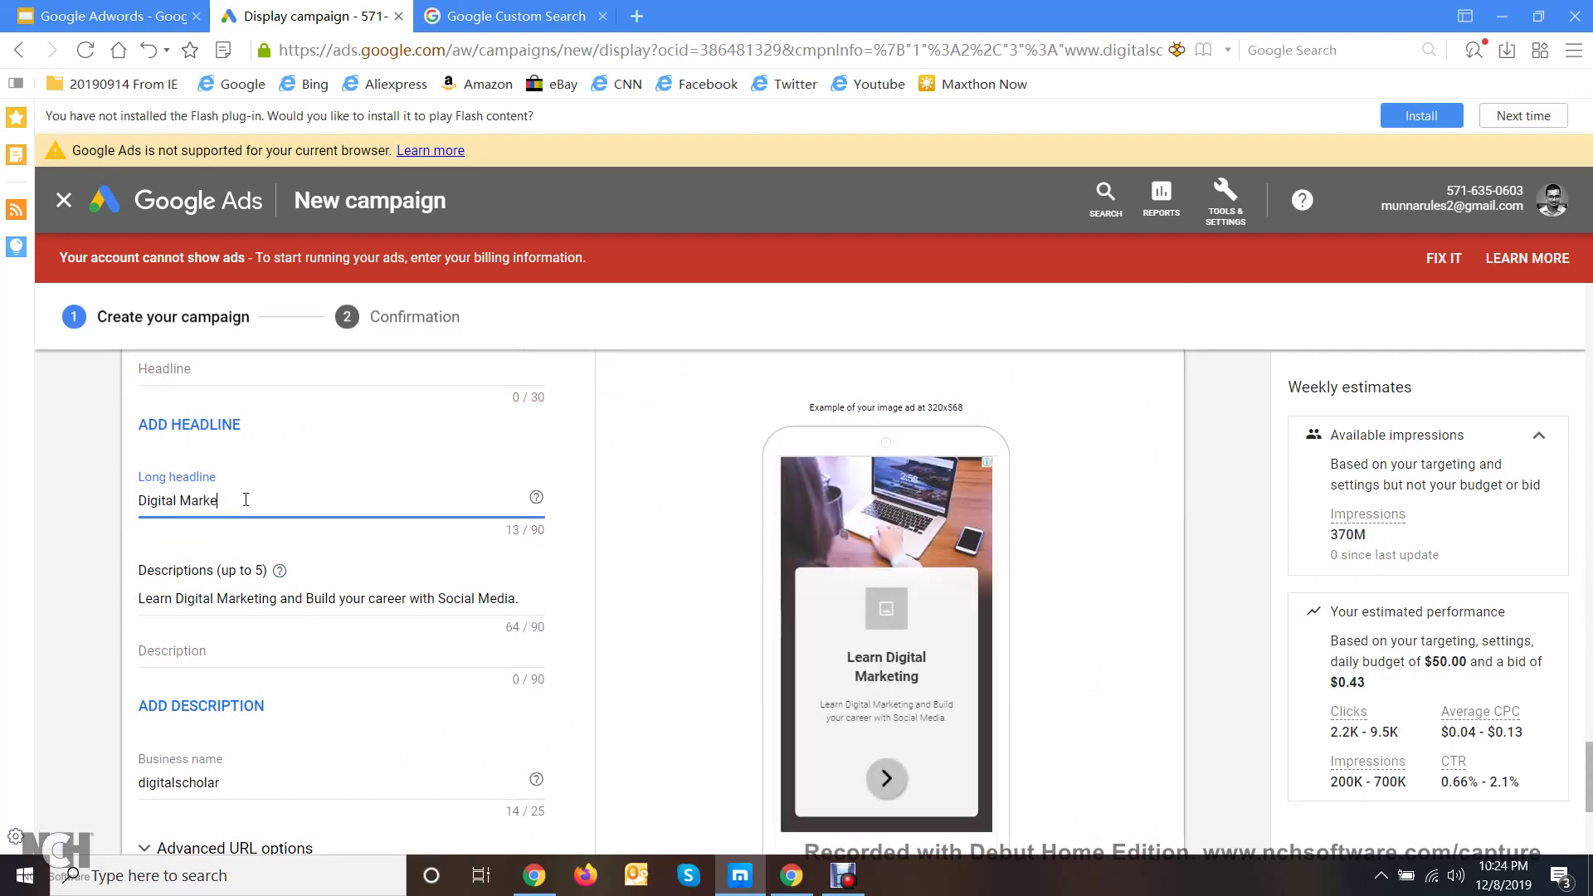
text(ting Institut)
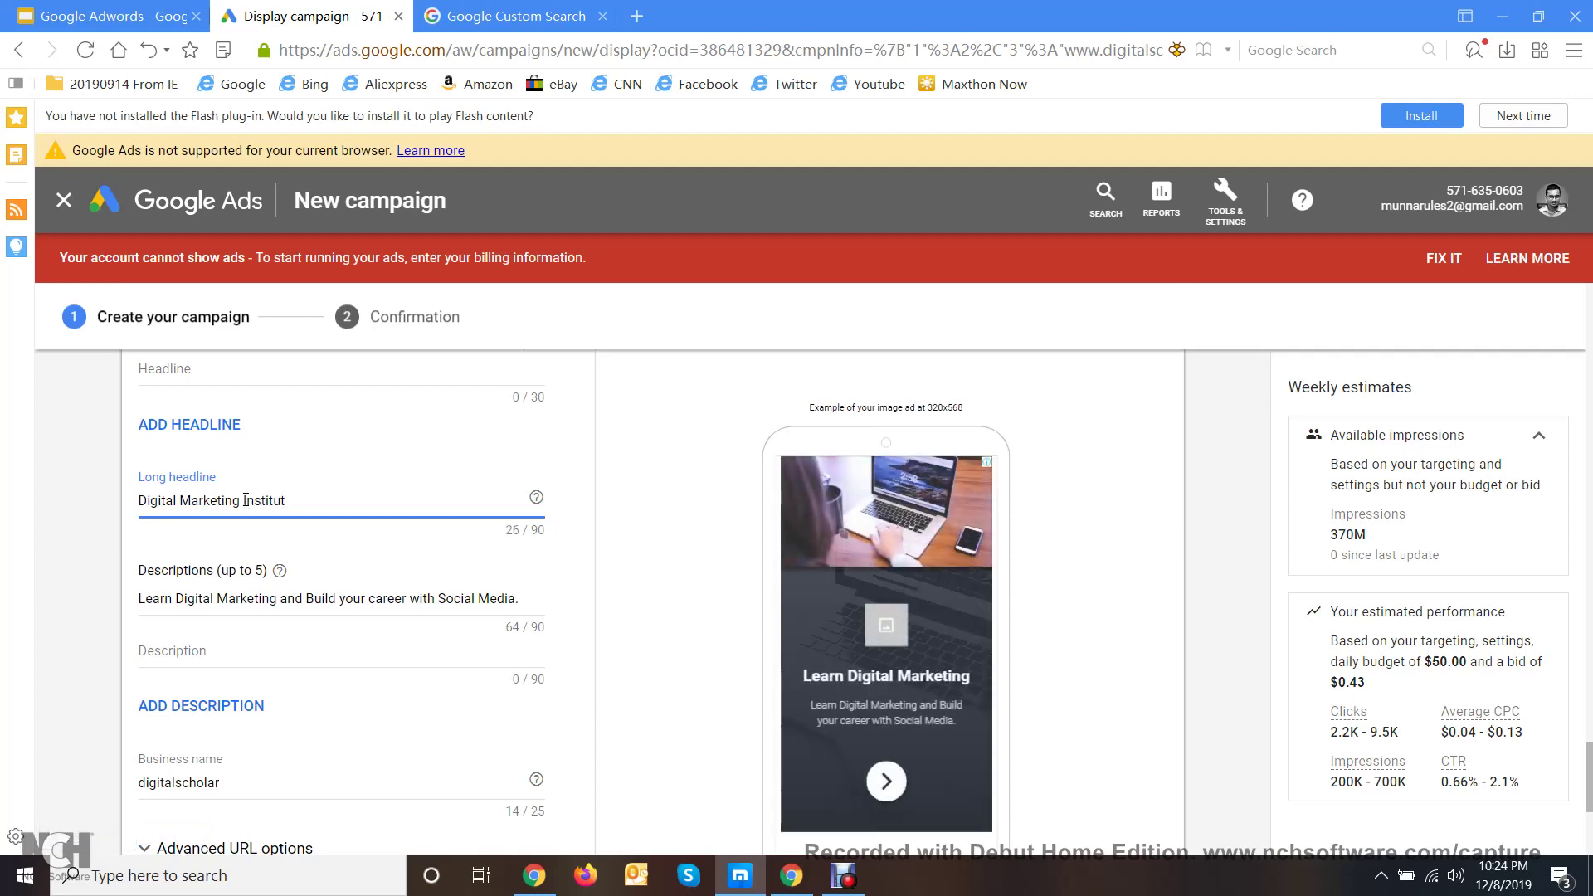
text(e)
click(4, 581)
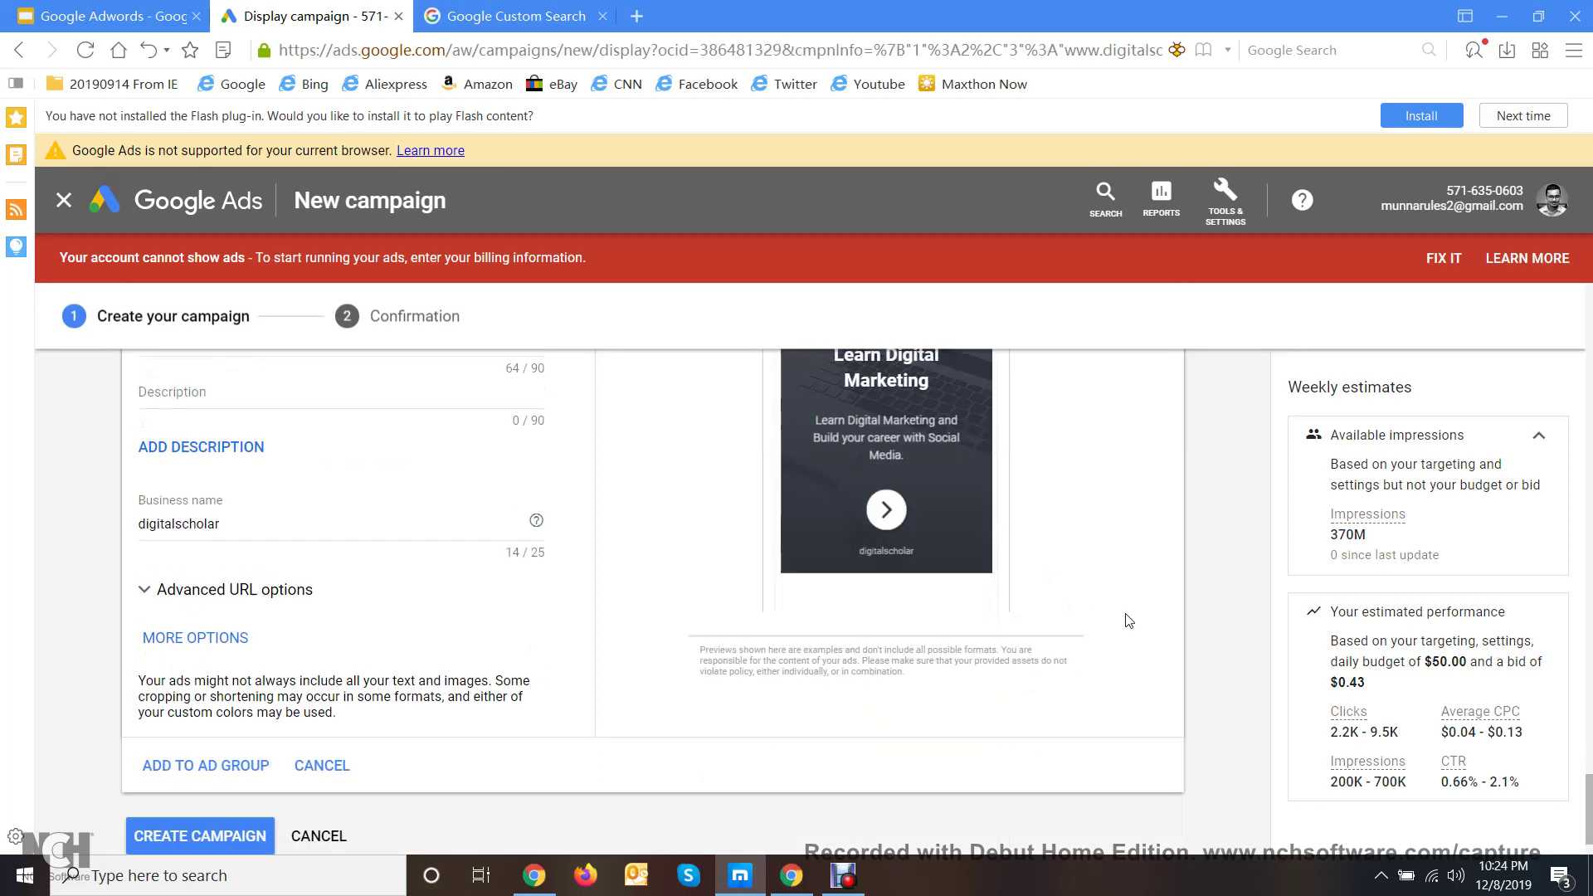
scroll(1130, 621, down, 4)
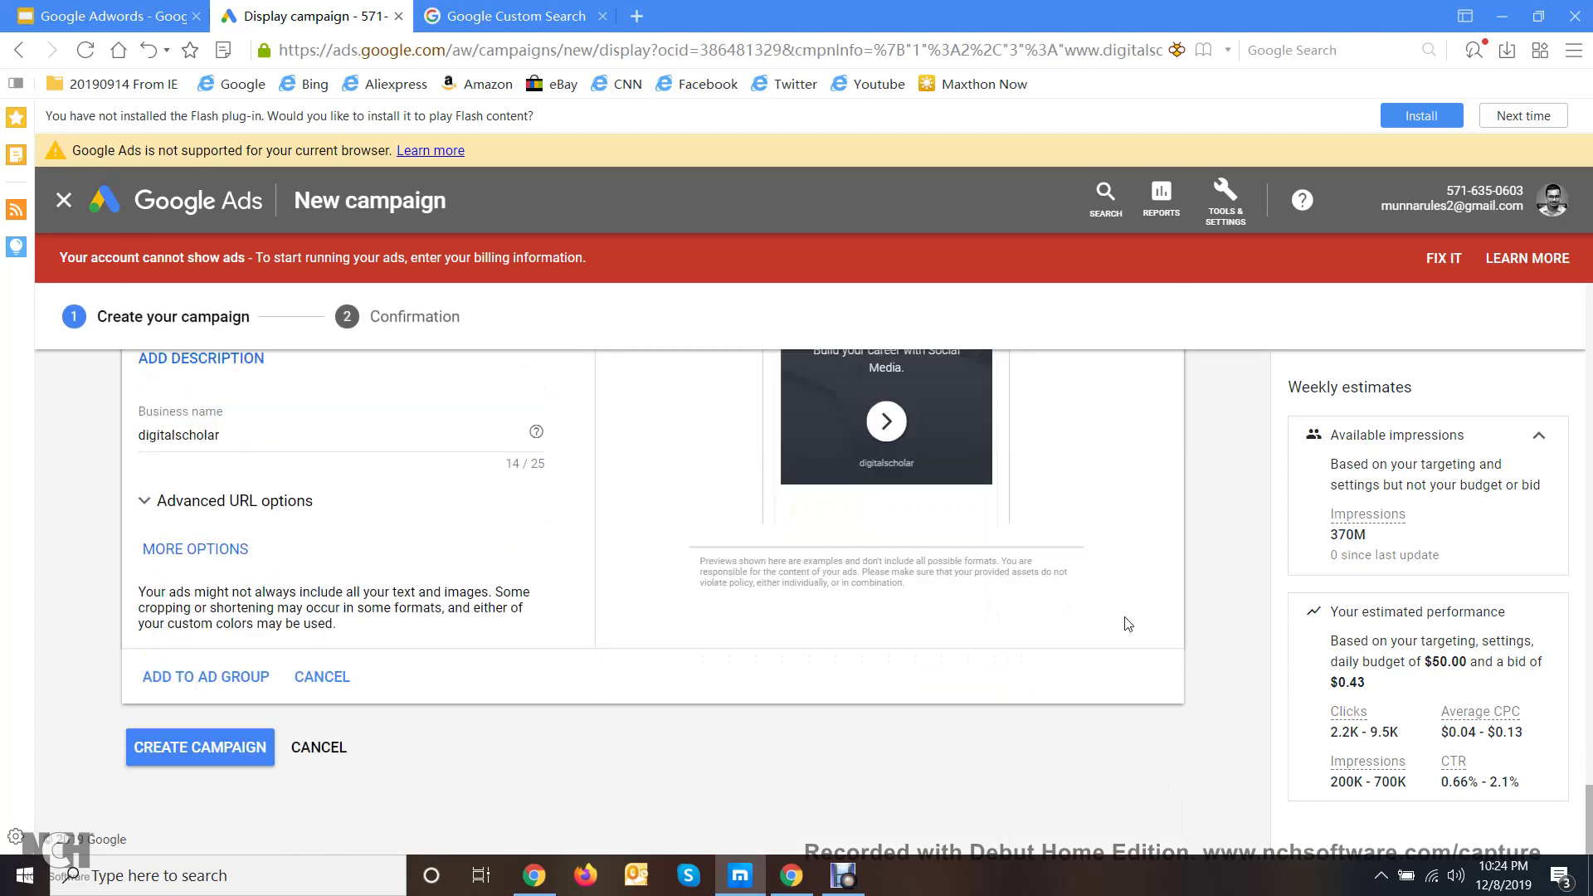
click(246, 748)
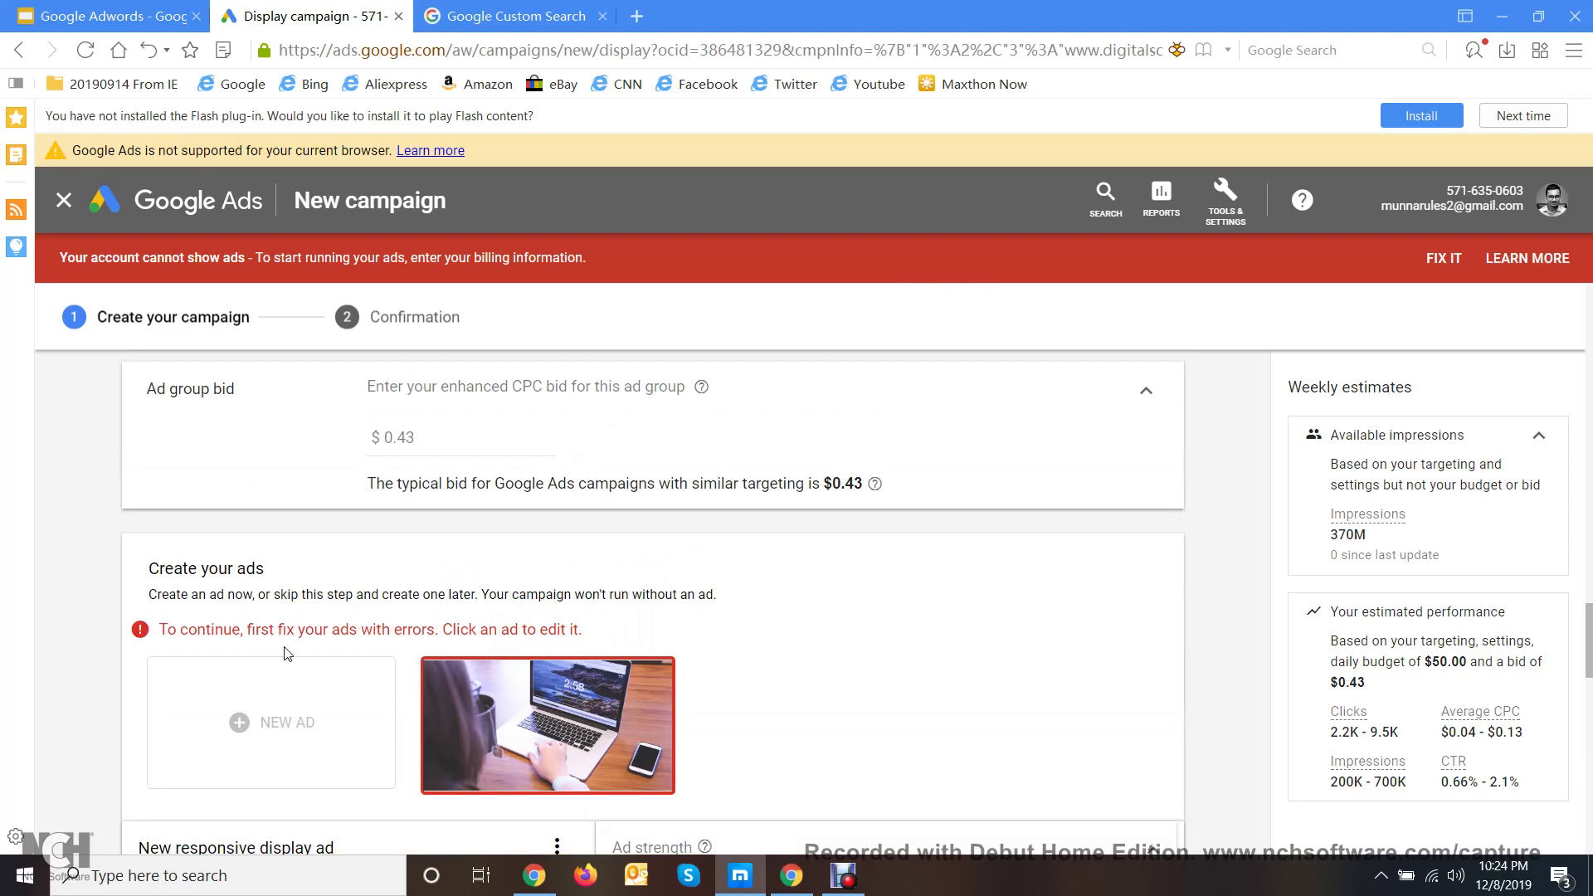
- Examine the campaign settings and the responsive display ad form for the field flagged with an error
scroll(567, 652, up, 12)
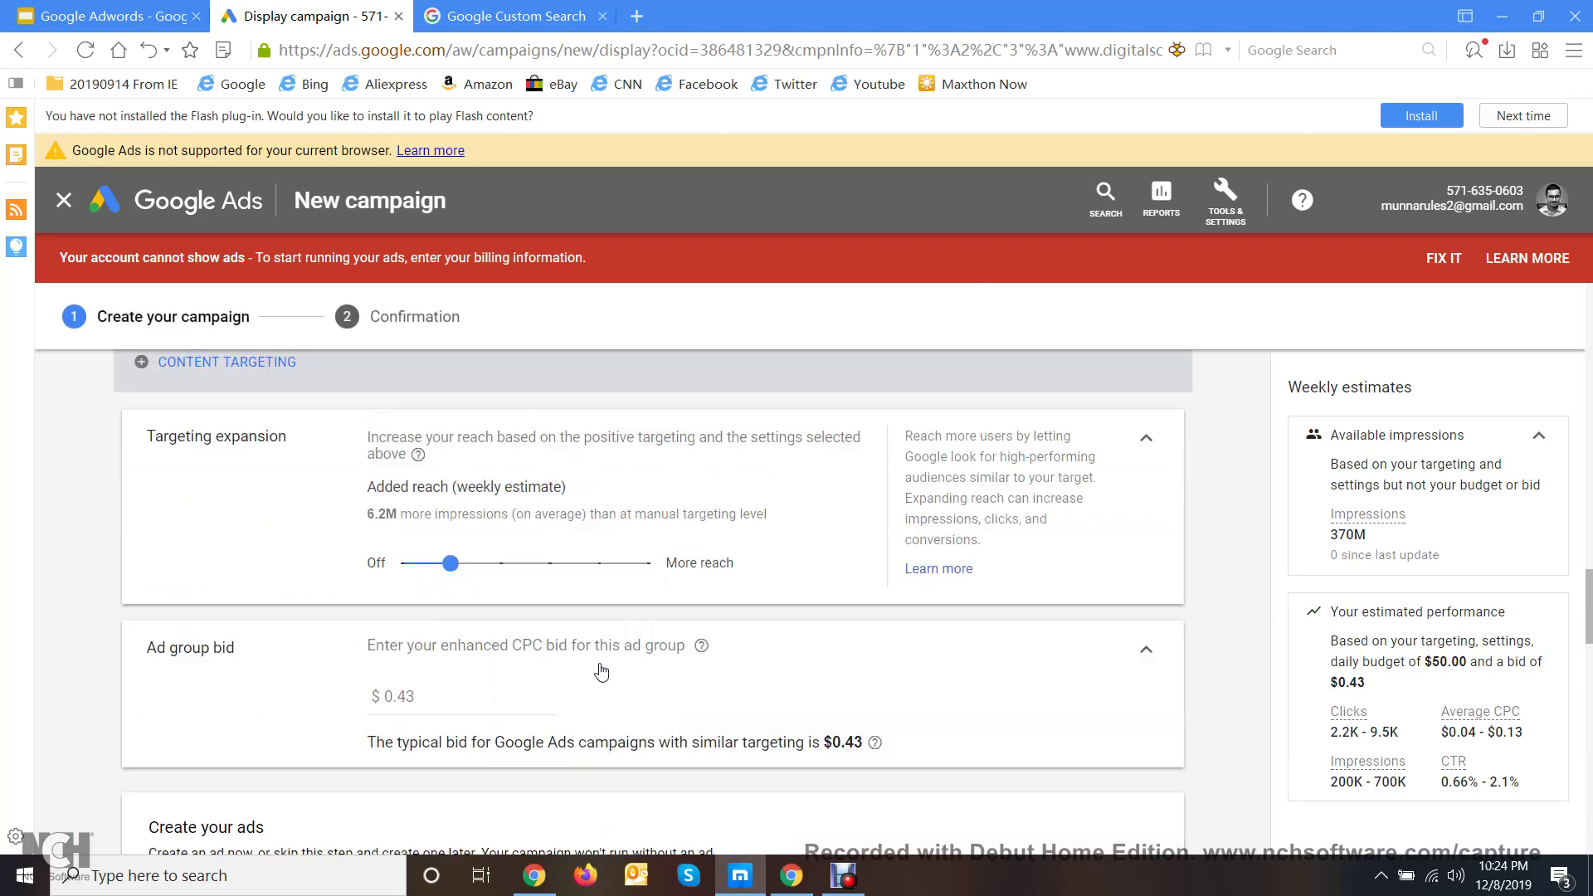
scroll(604, 669, up, 6)
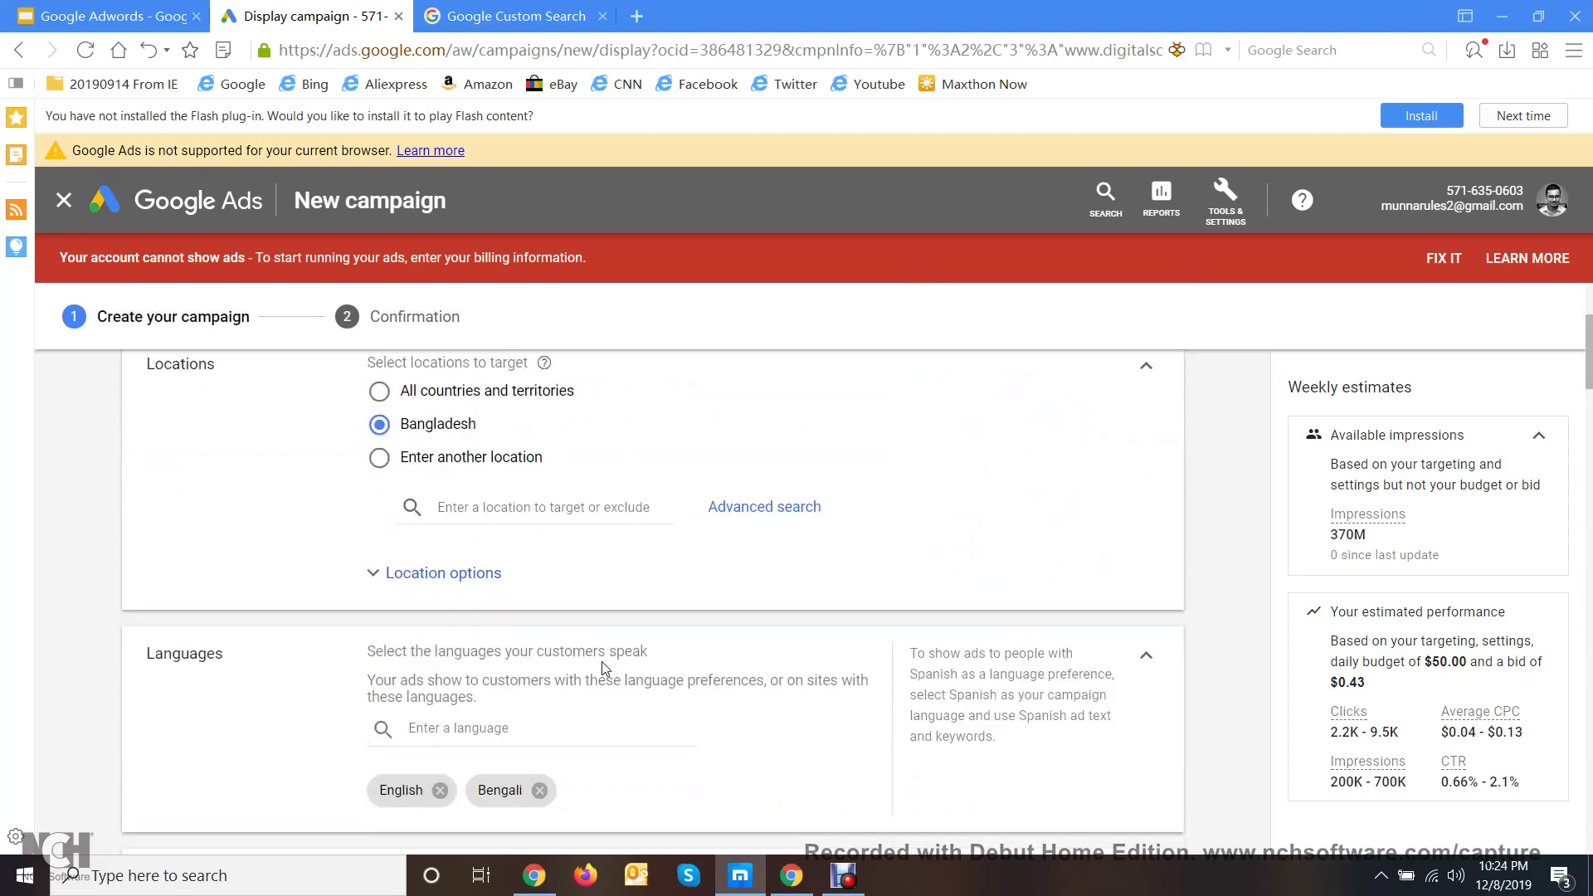
scroll(604, 669, down, 20)
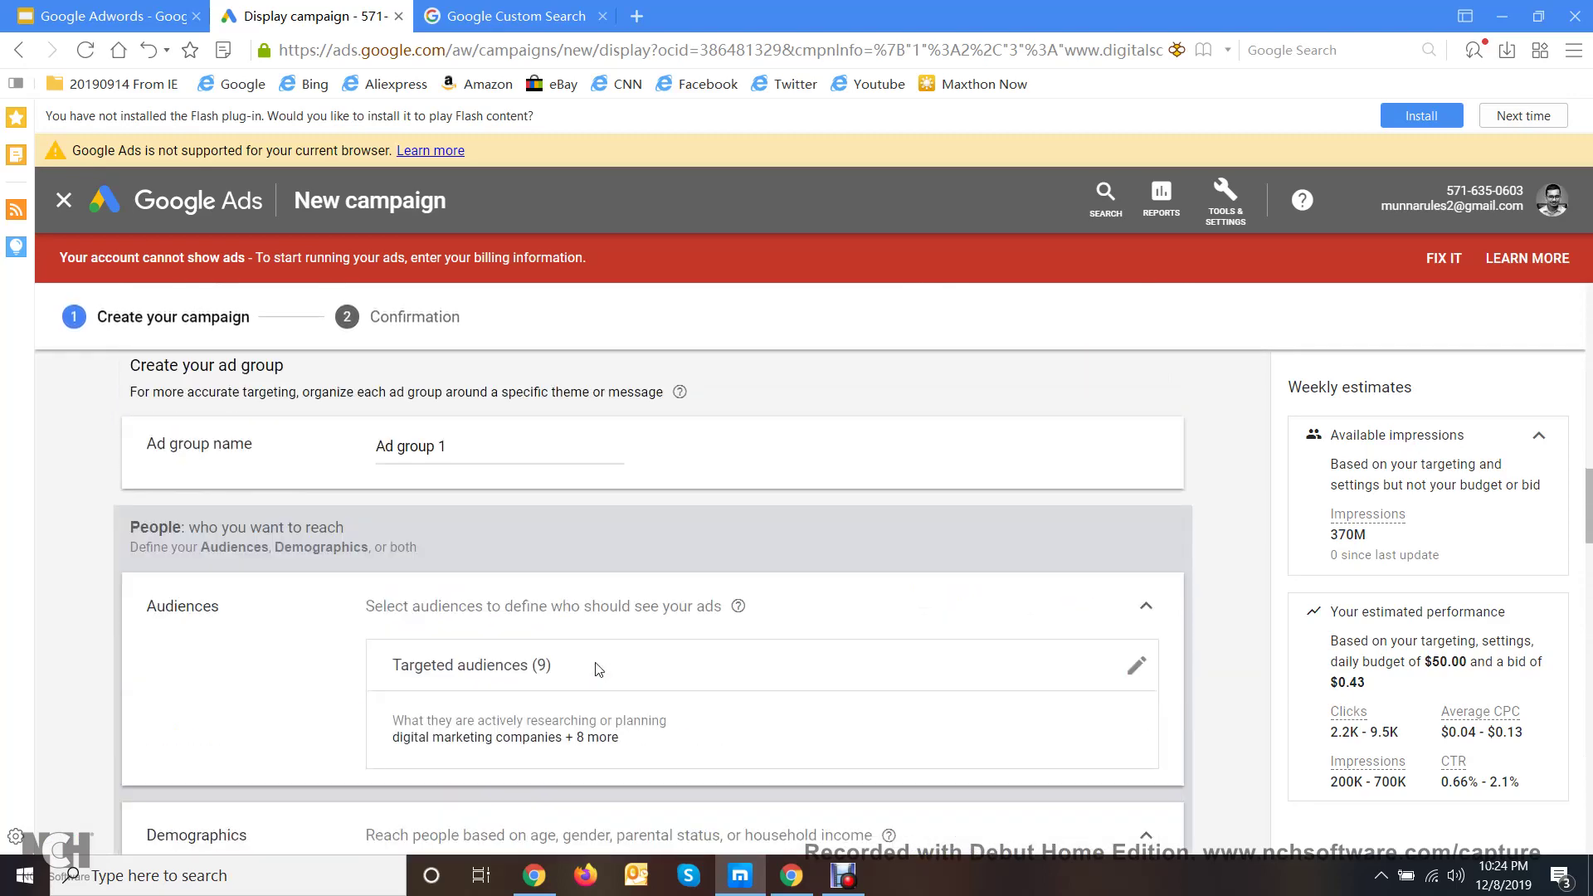
scroll(599, 668, down, 5)
scroll(599, 669, up, 3)
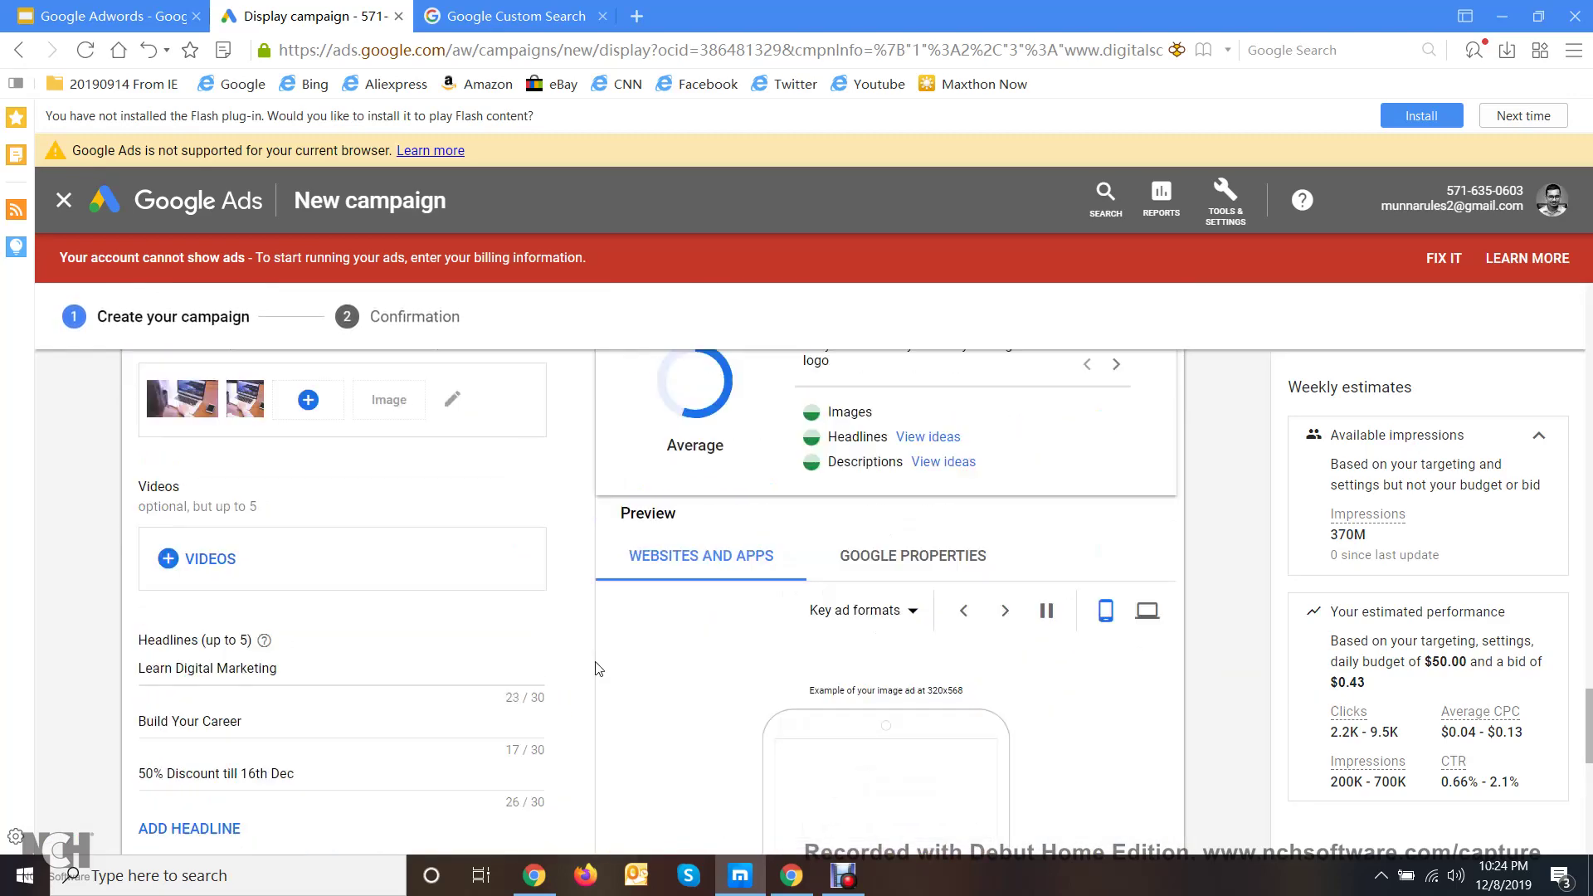
scroll(599, 669, down, 4)
scroll(599, 669, down, 3)
scroll(595, 669, up, 10)
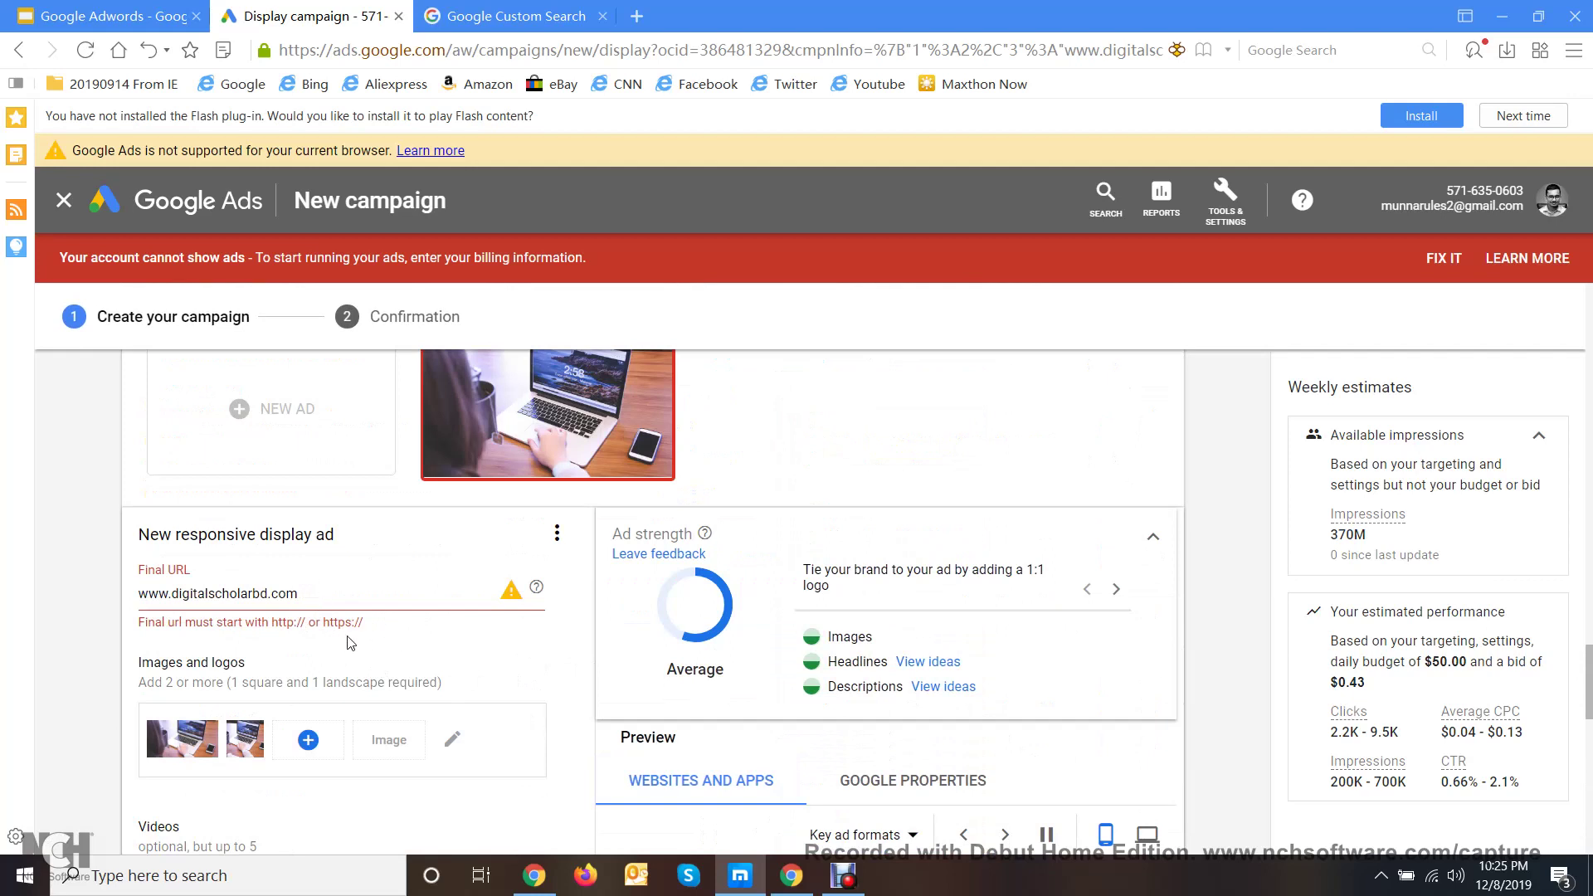
click(637, 16)
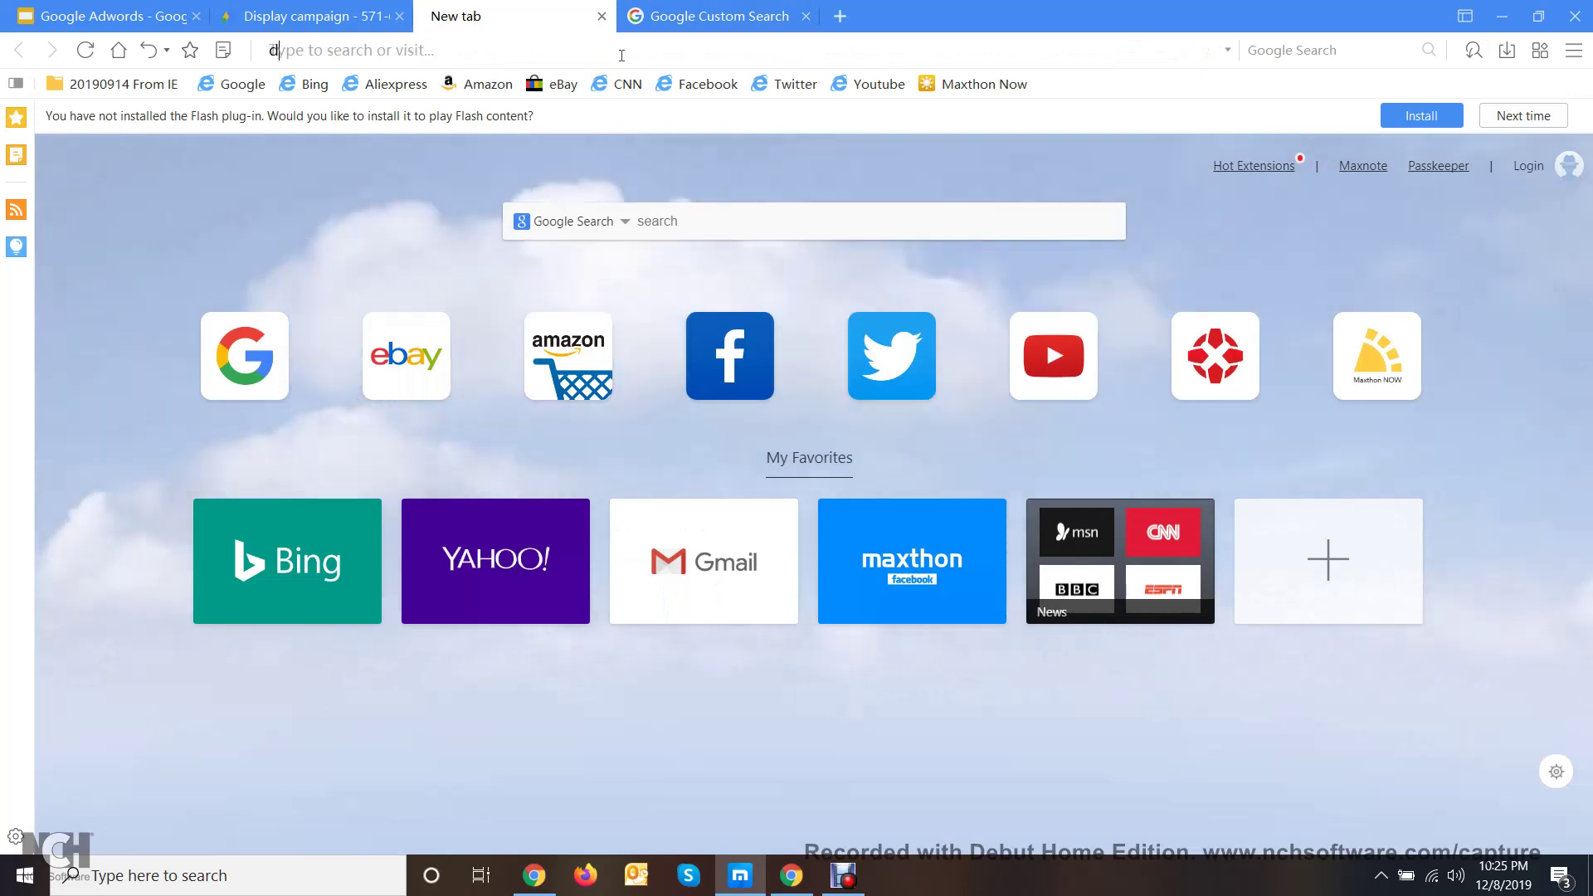
text(digita)
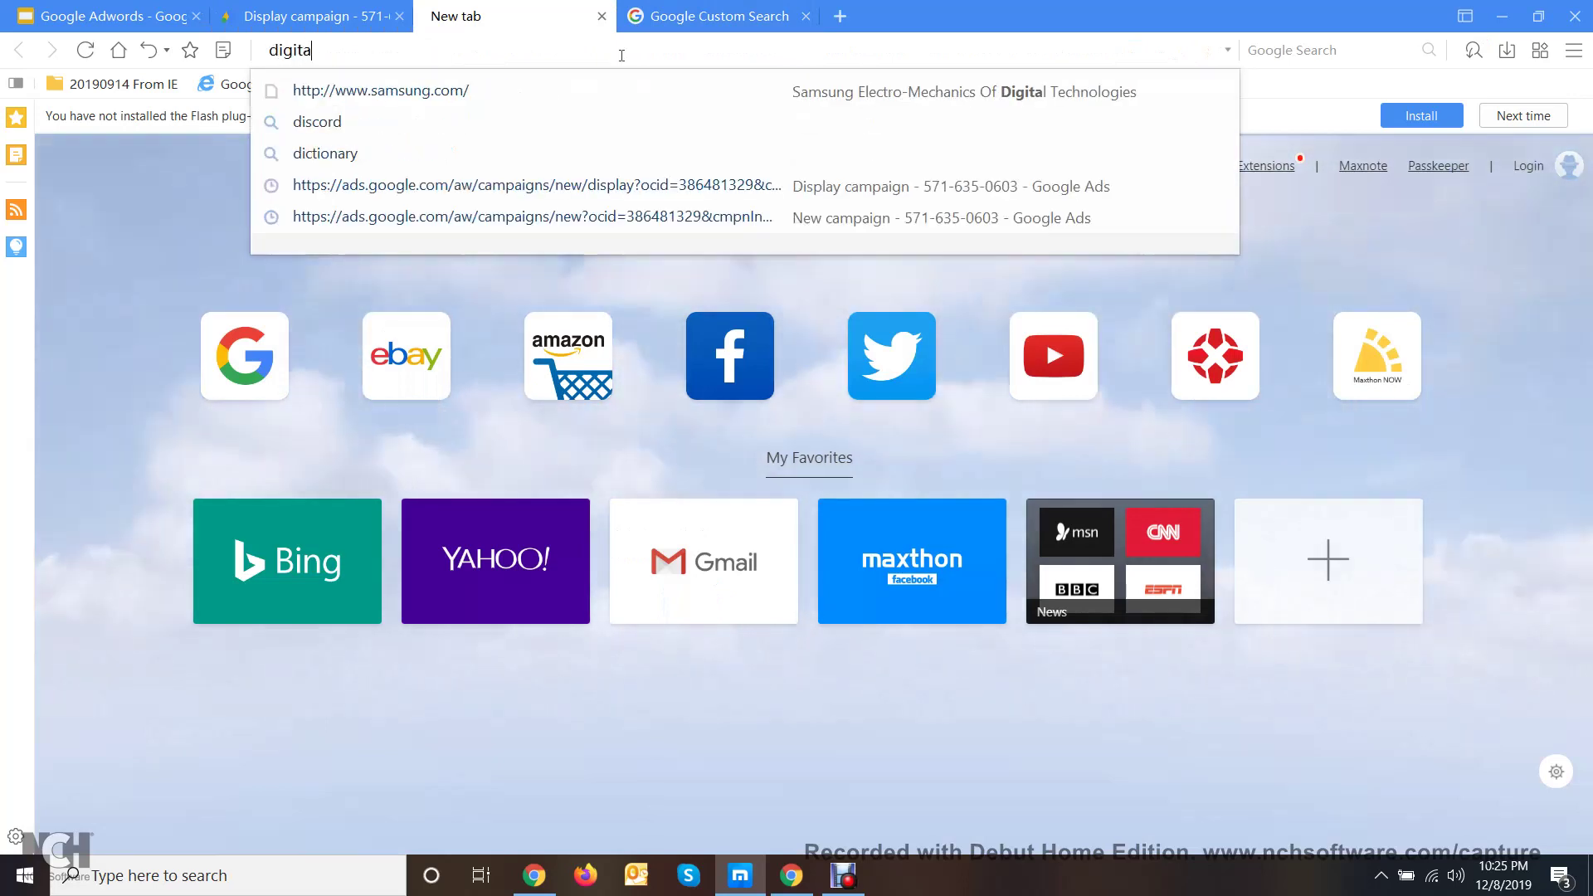
click(328, 8)
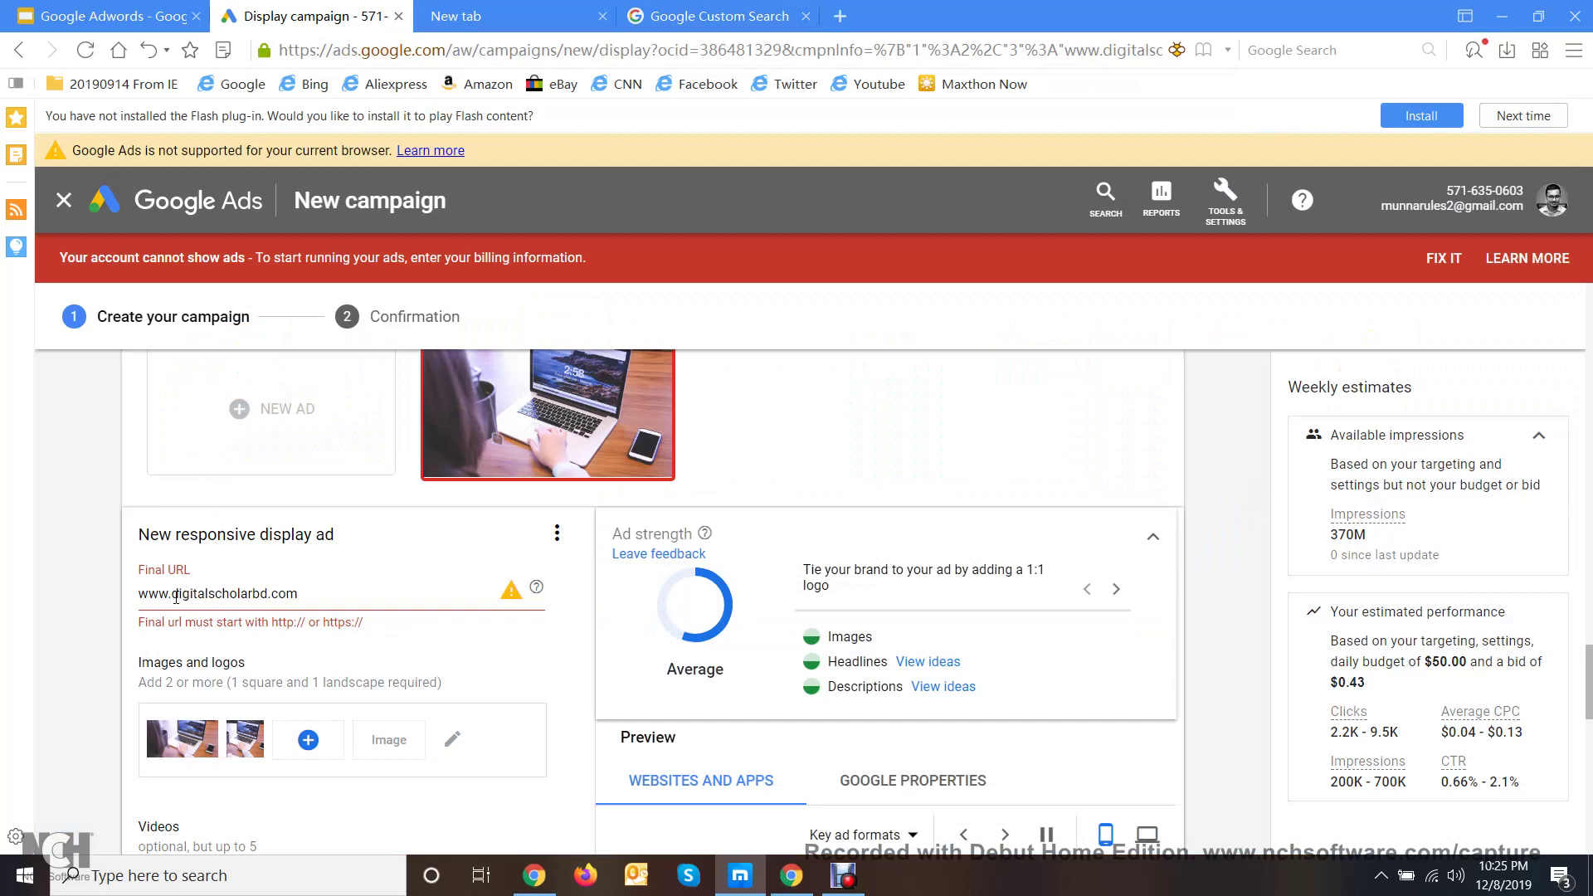
drag(172, 596, 127, 606)
key(BackSpace)
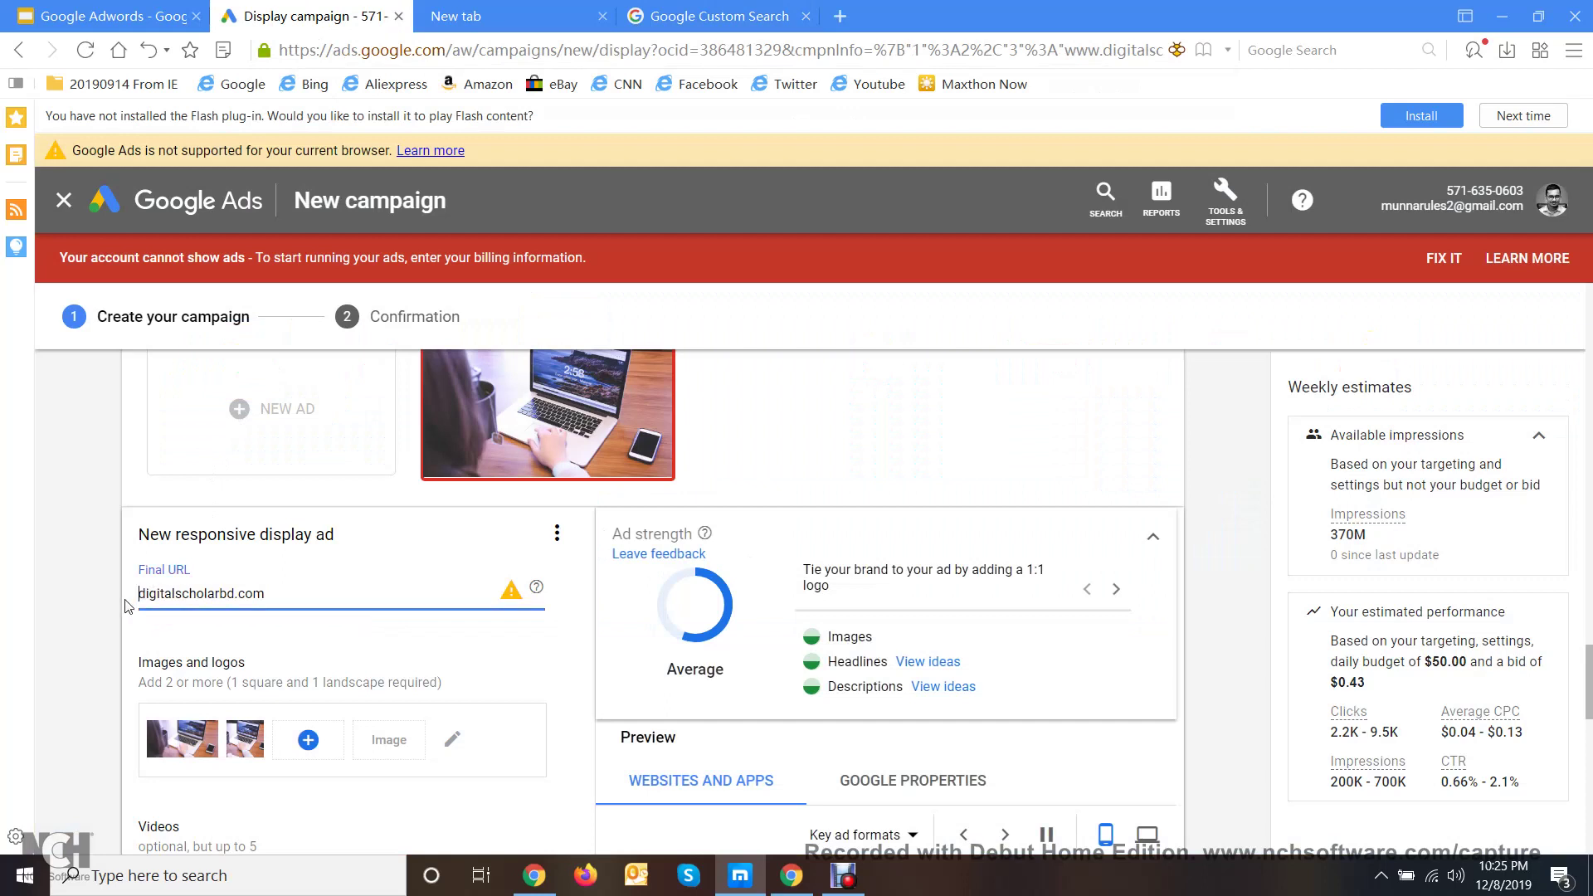
click(126, 606)
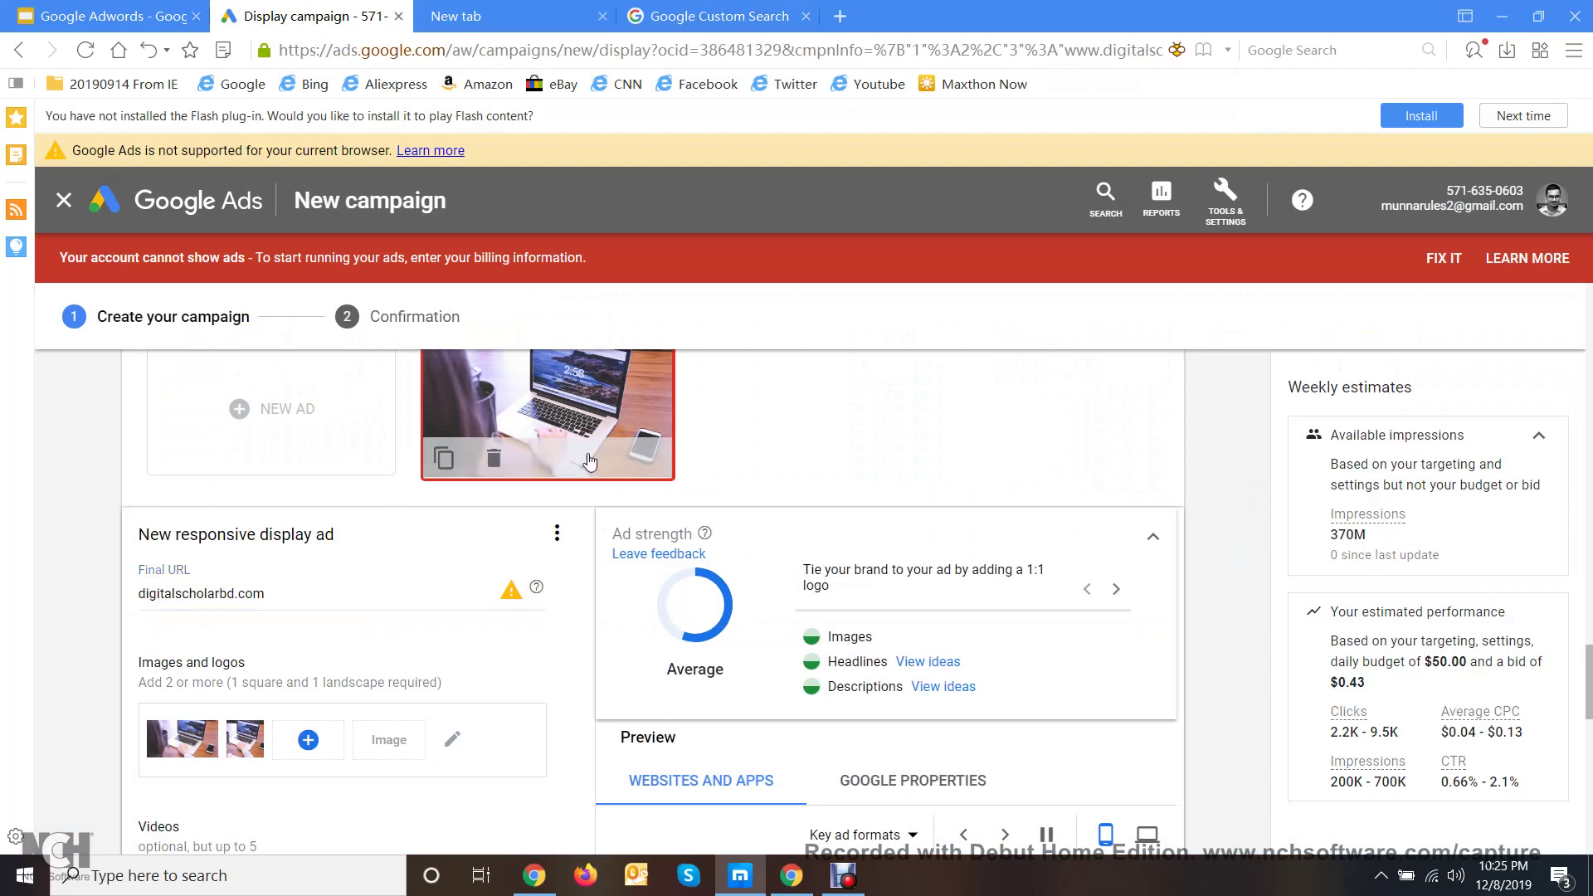
scroll(471, 645, down, 15)
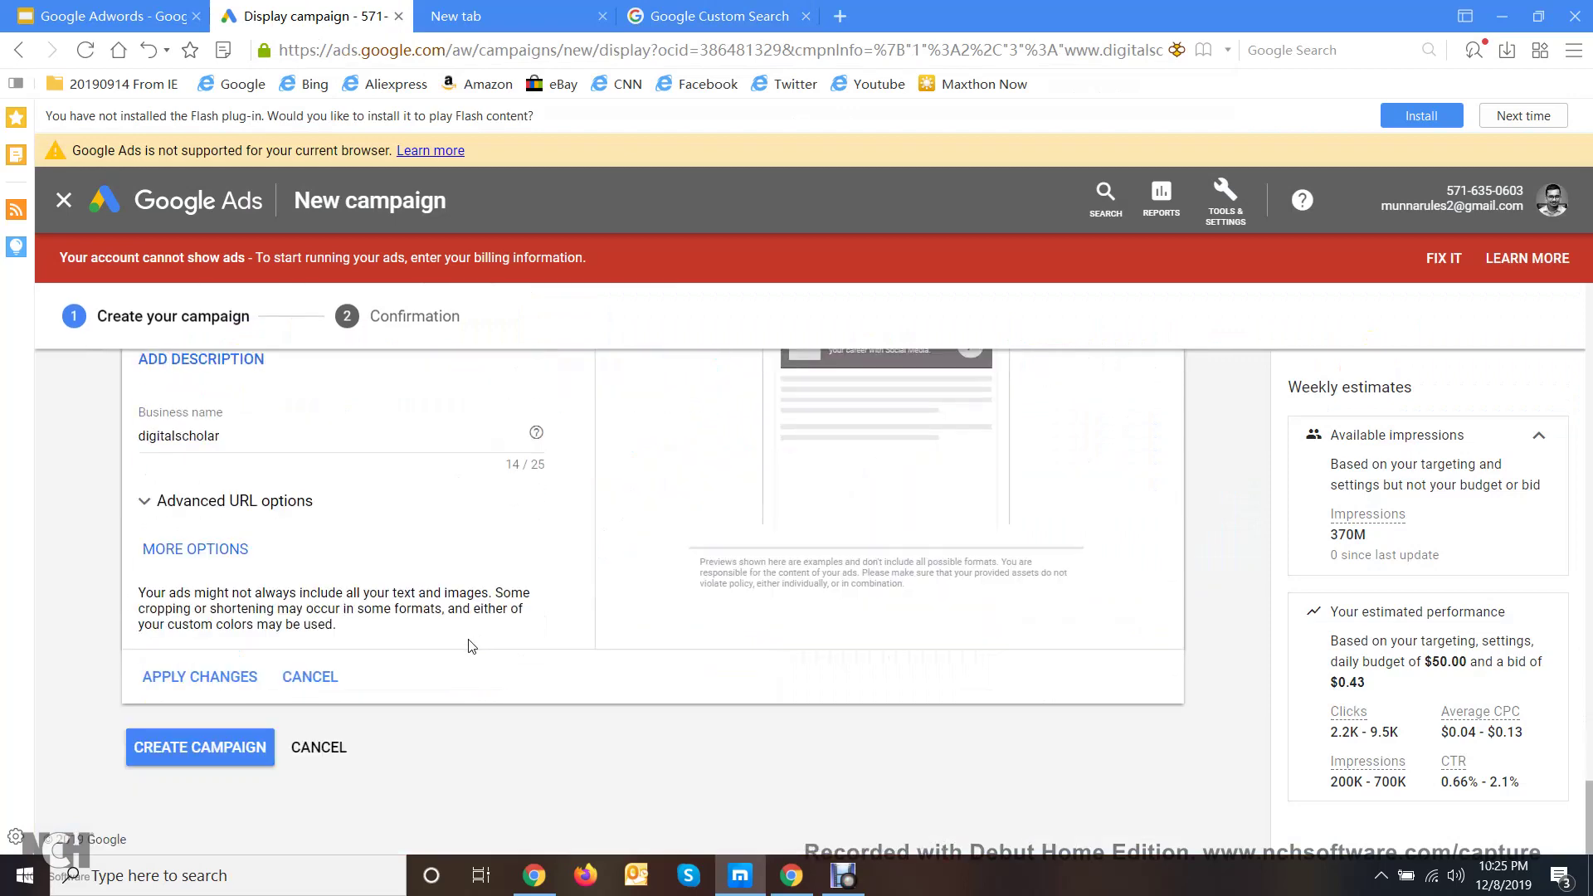
click(185, 747)
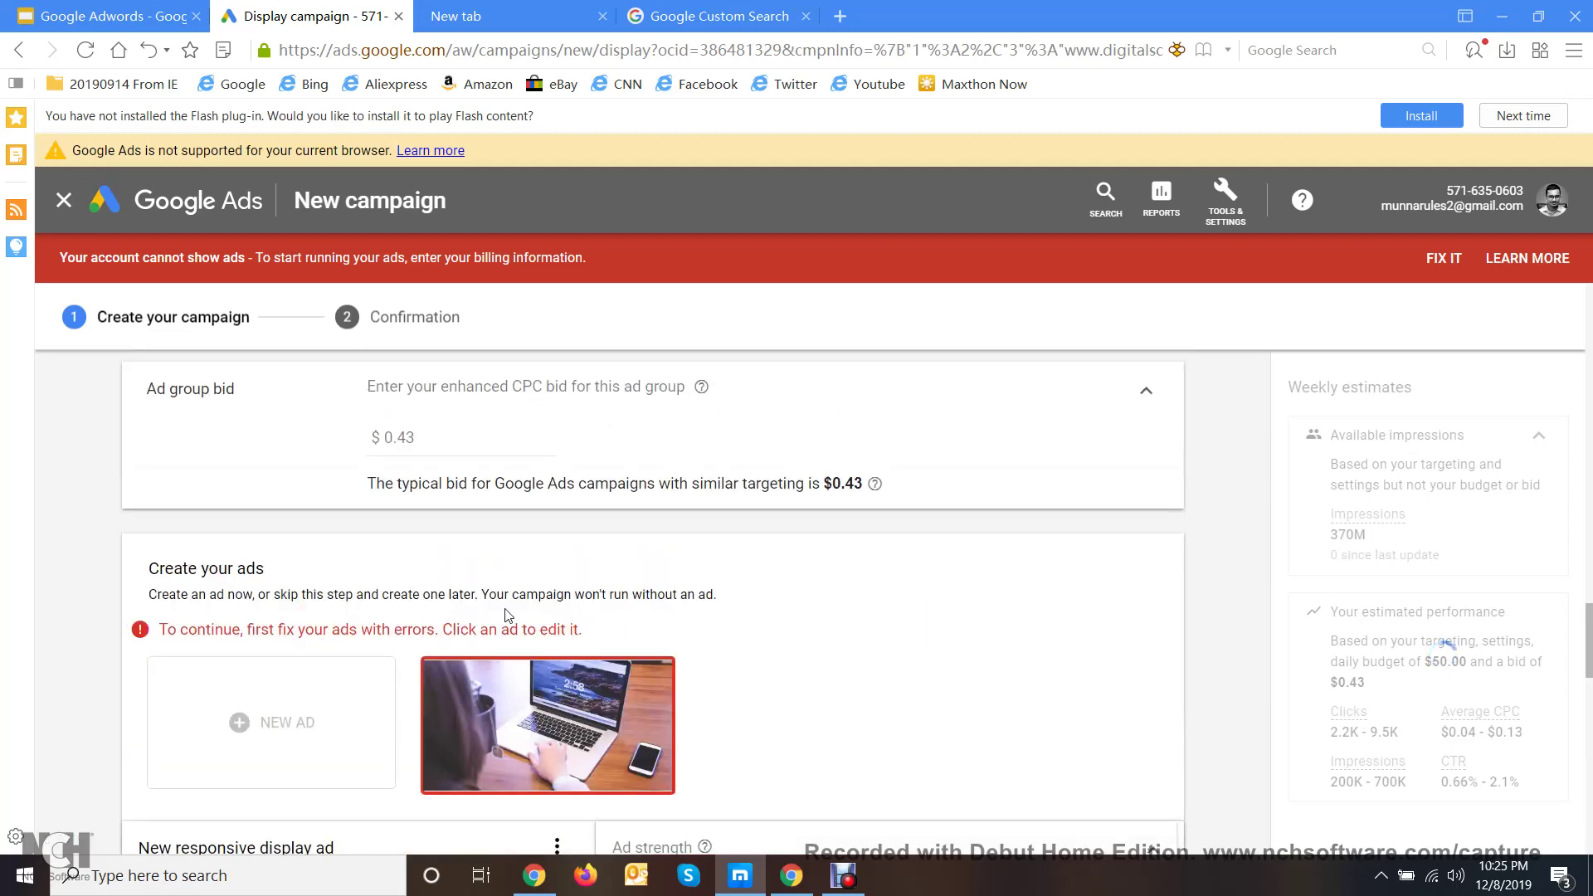
scroll(462, 517, down, 2)
scroll(462, 517, down, 7)
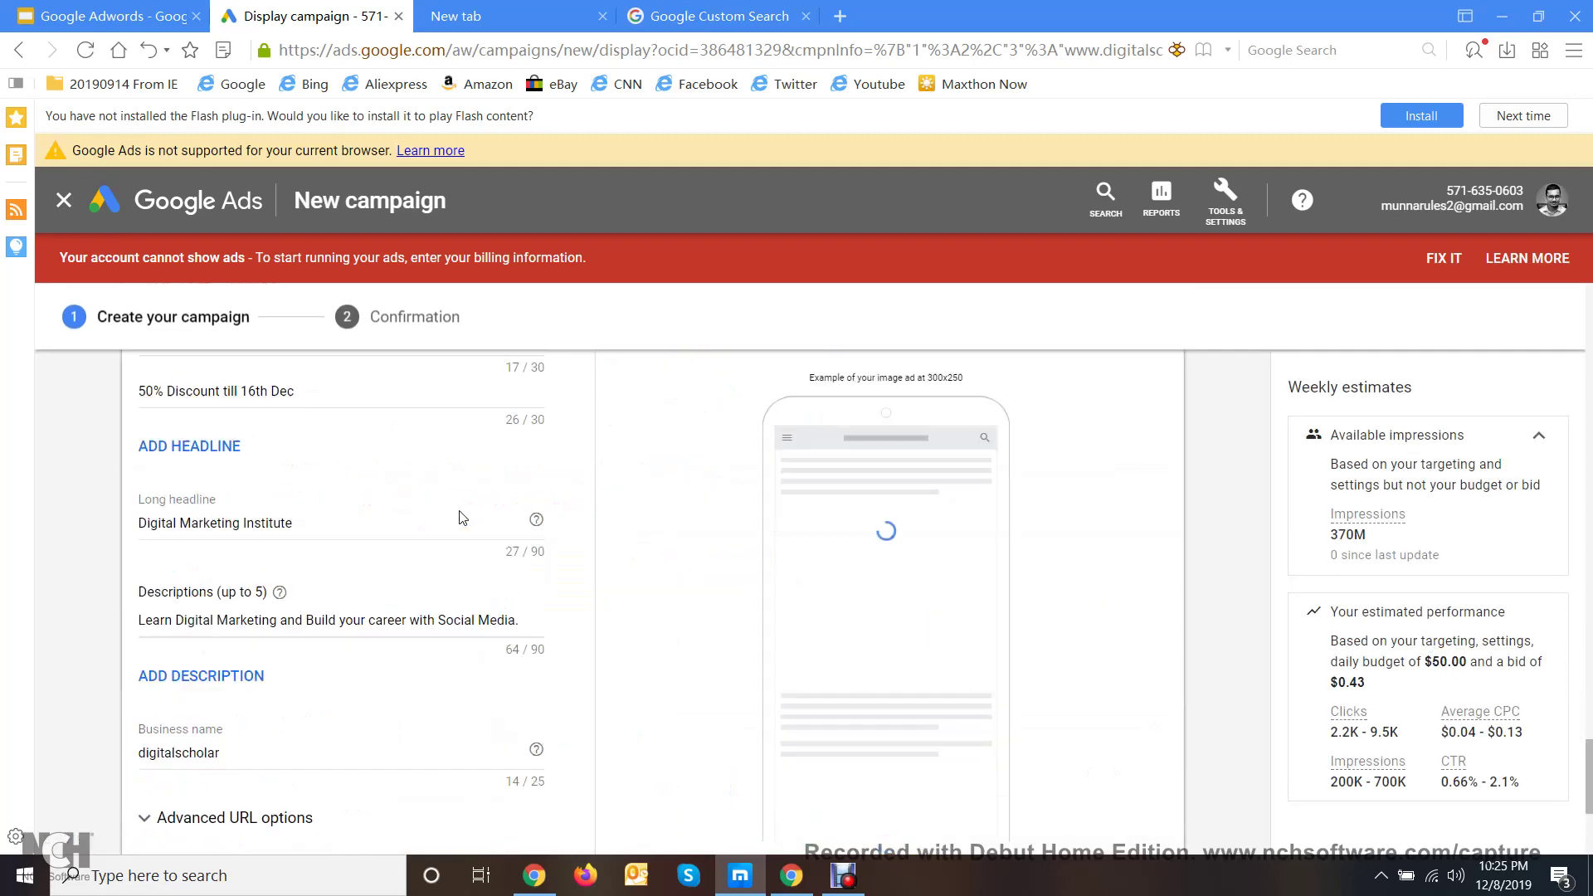
scroll(392, 504, up, 5)
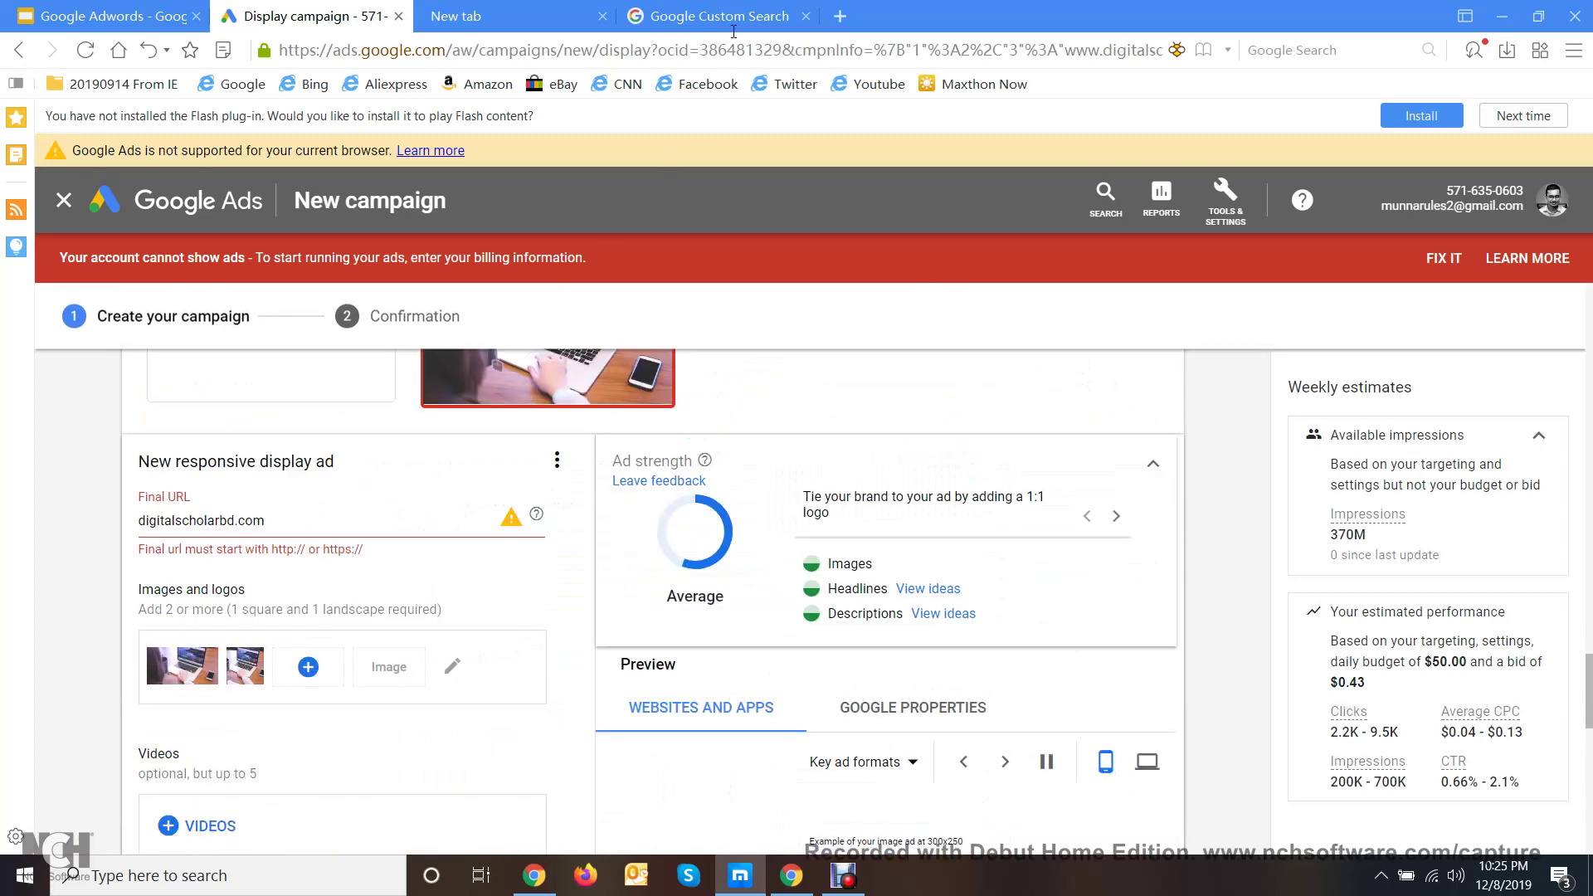
- Load digitalscholarbd.com in the spare browser tab and copy its full web address
click(456, 15)
key(BackSpace)
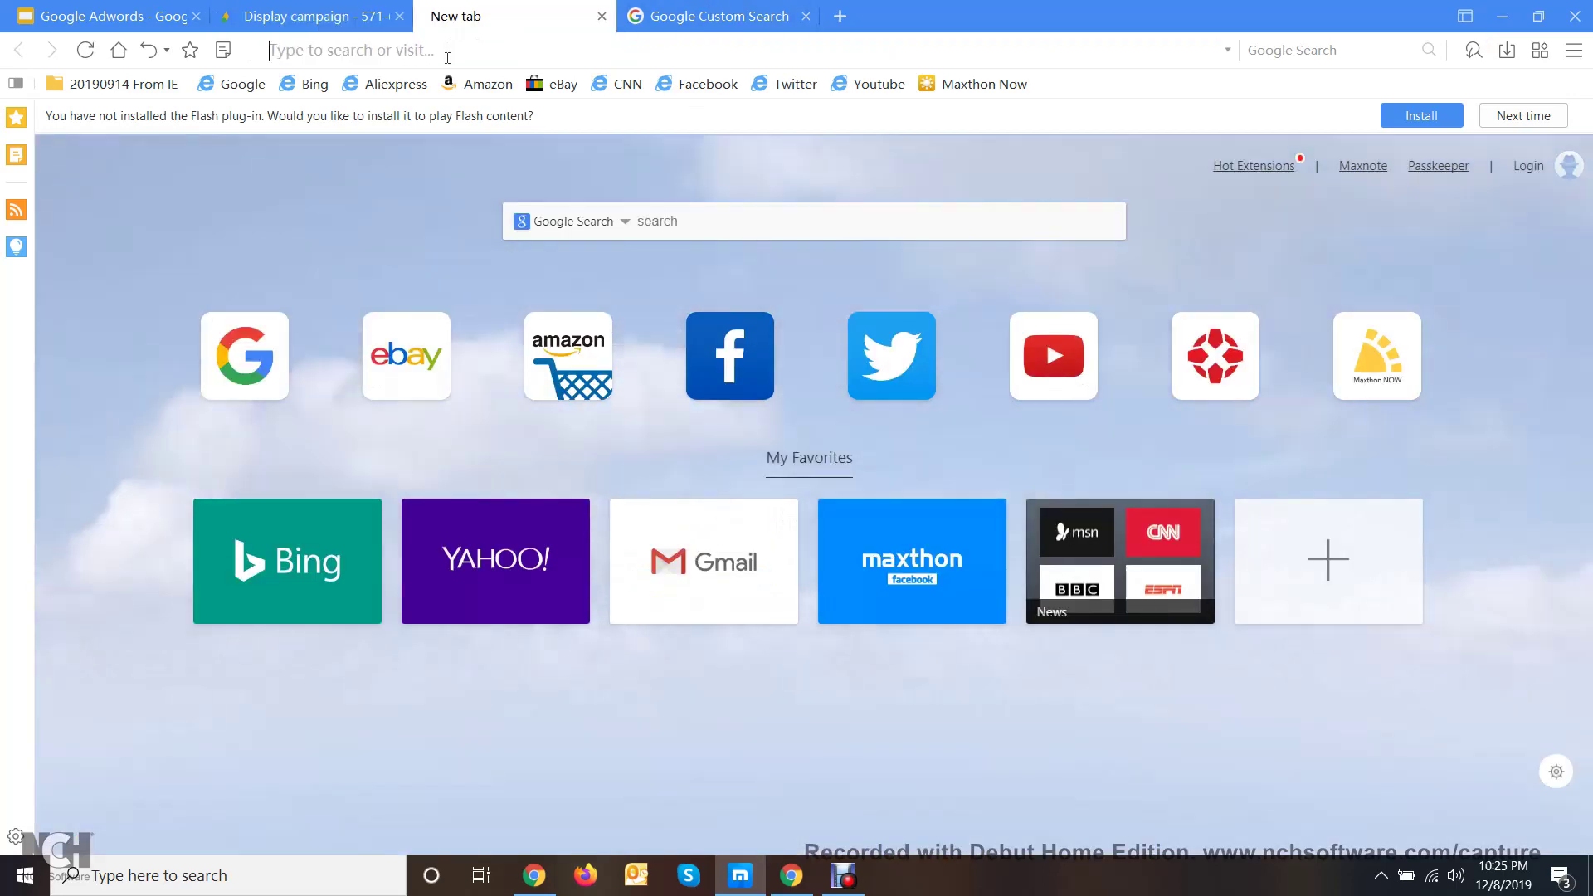
text(digi)
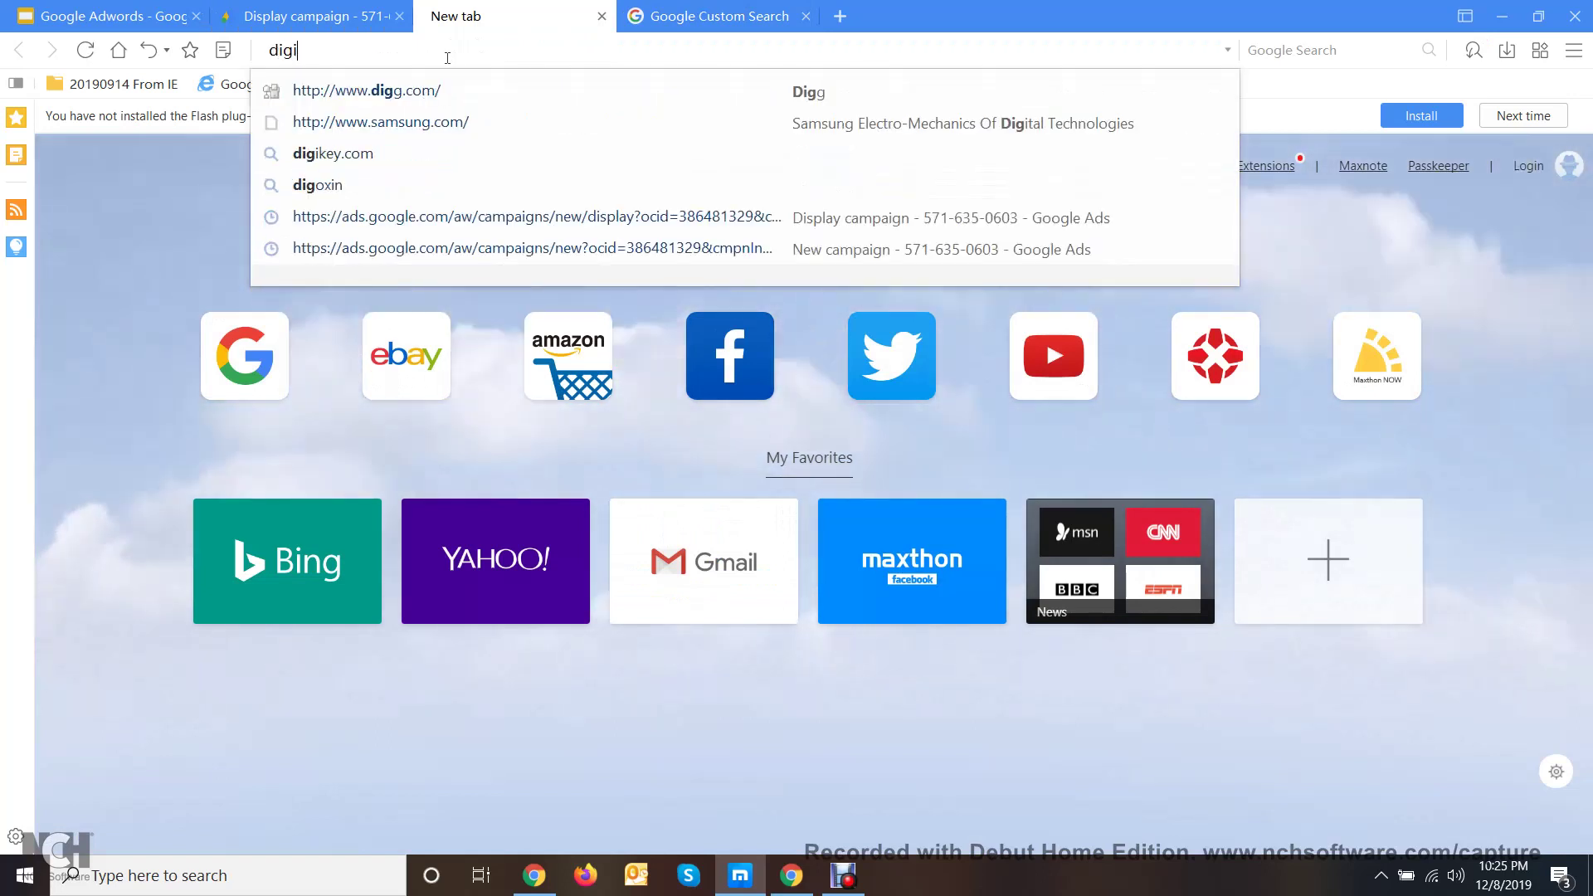
text(talsch)
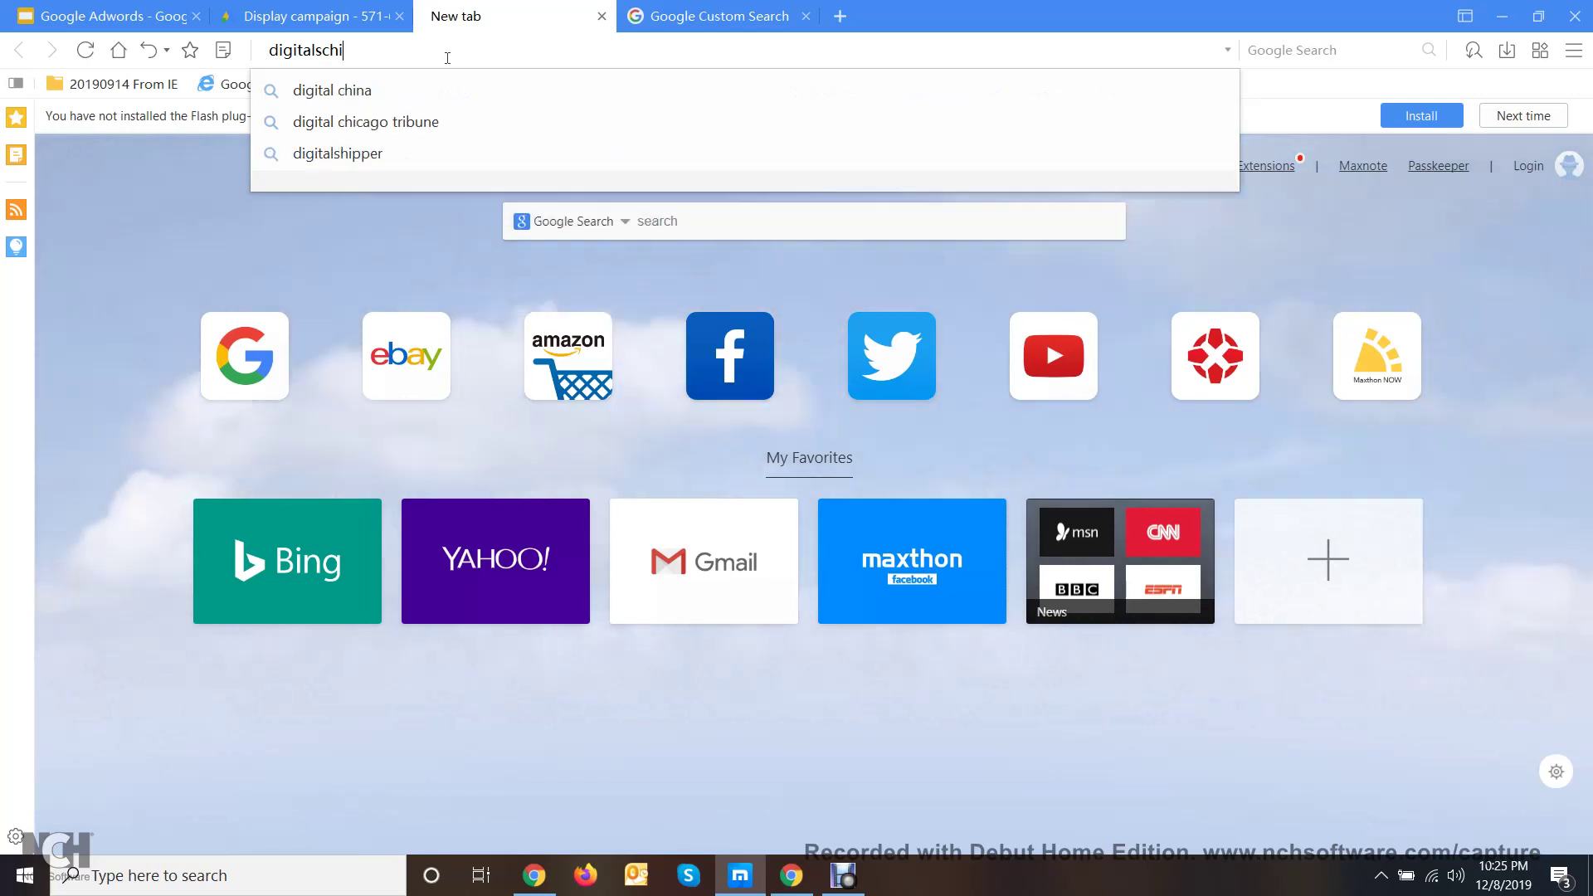
text(olar)
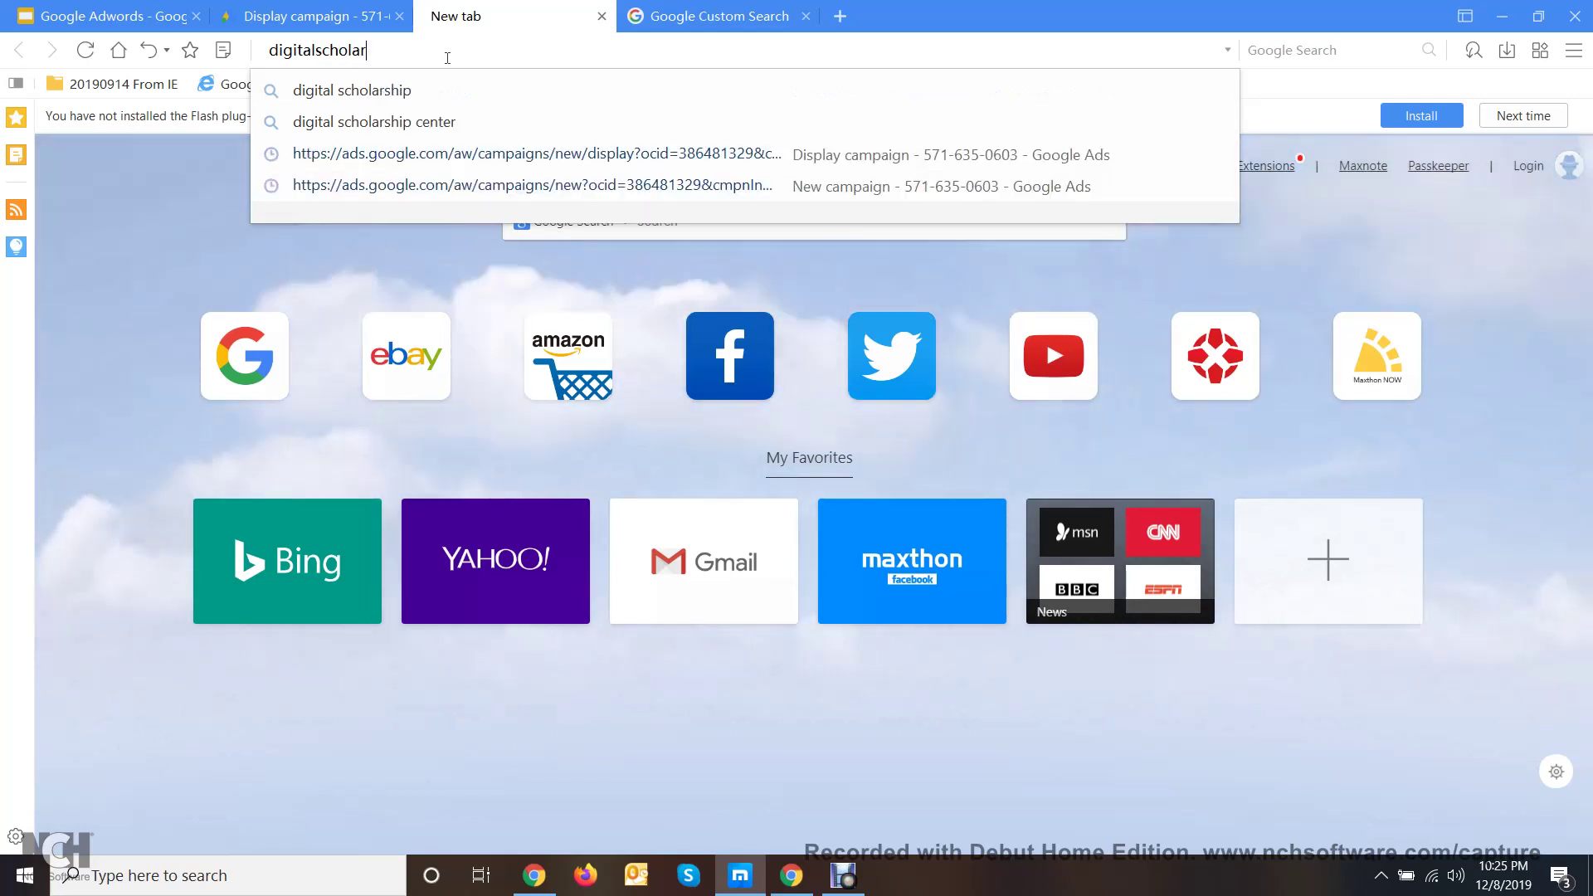
text(bd.com)
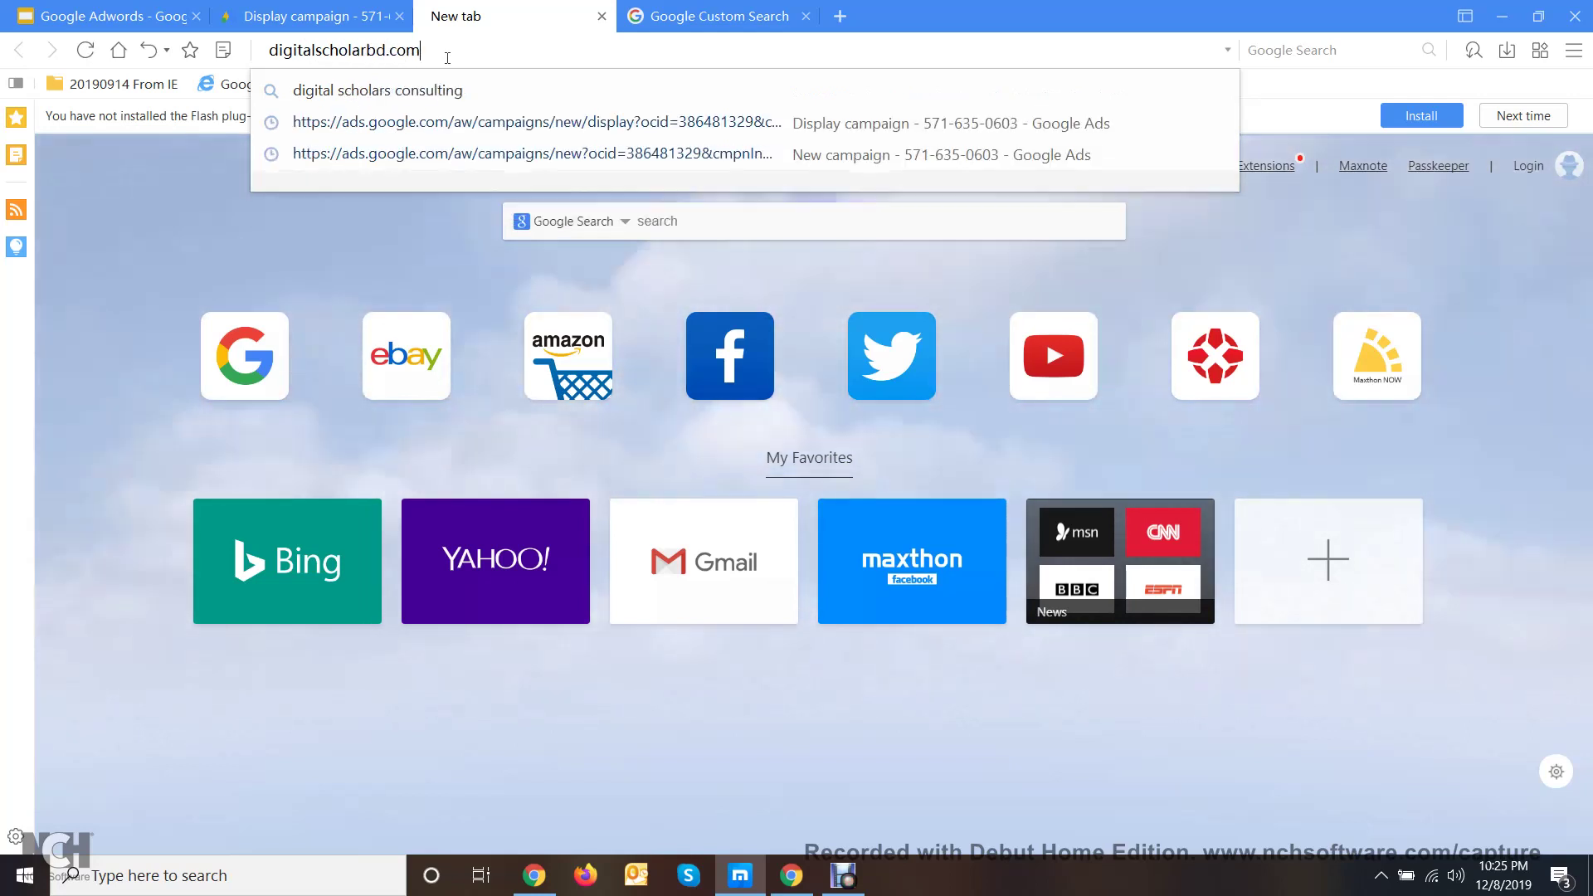
key(Return)
click(447, 52)
key(ctrl+c)
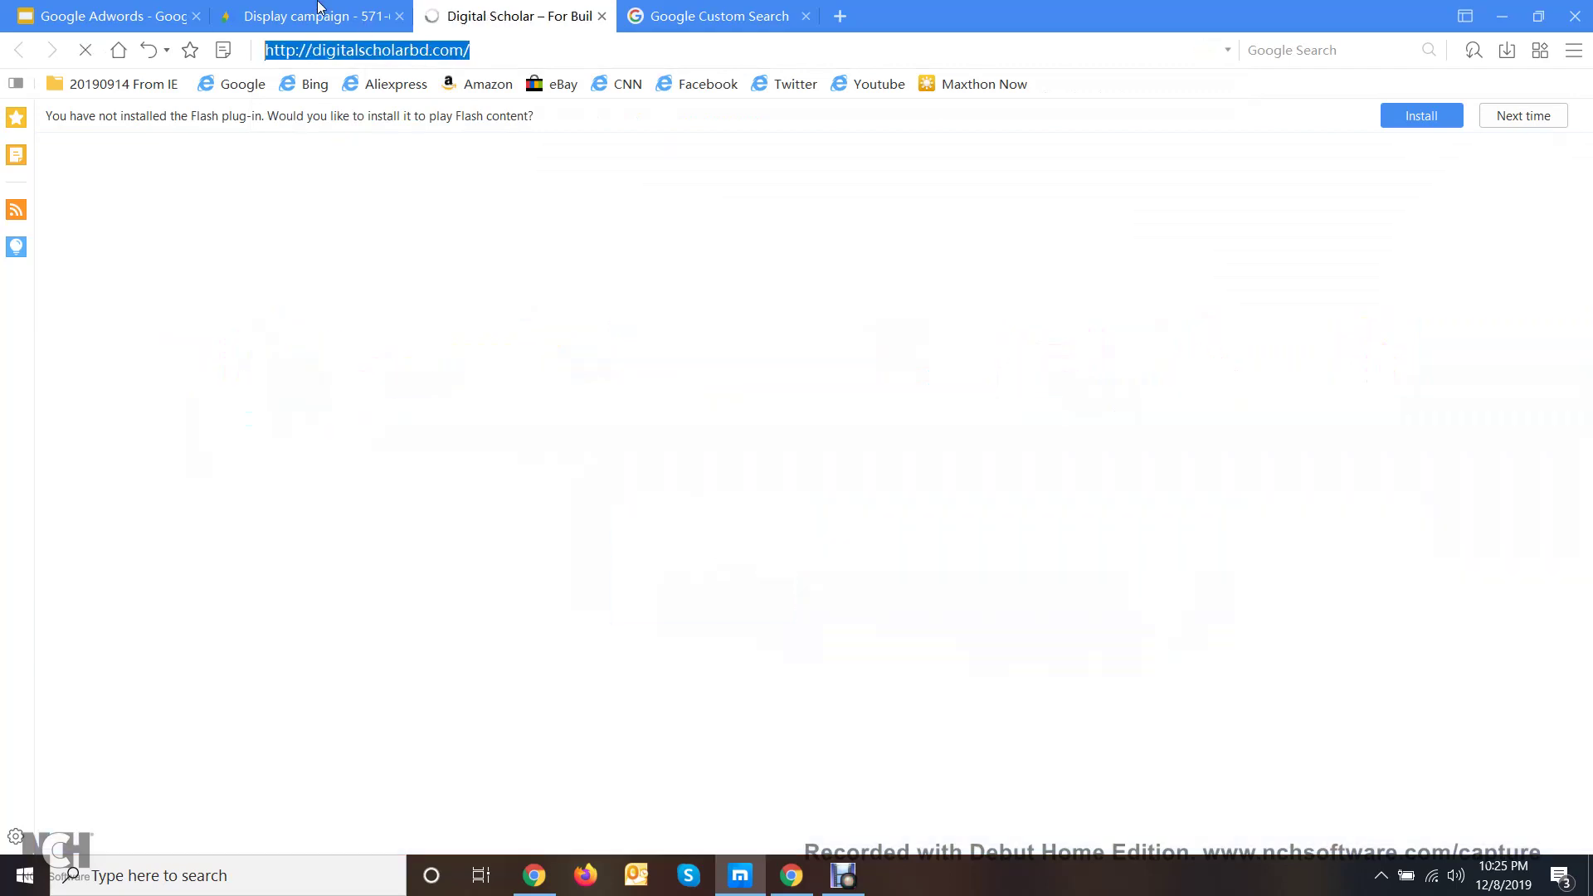
click(313, 17)
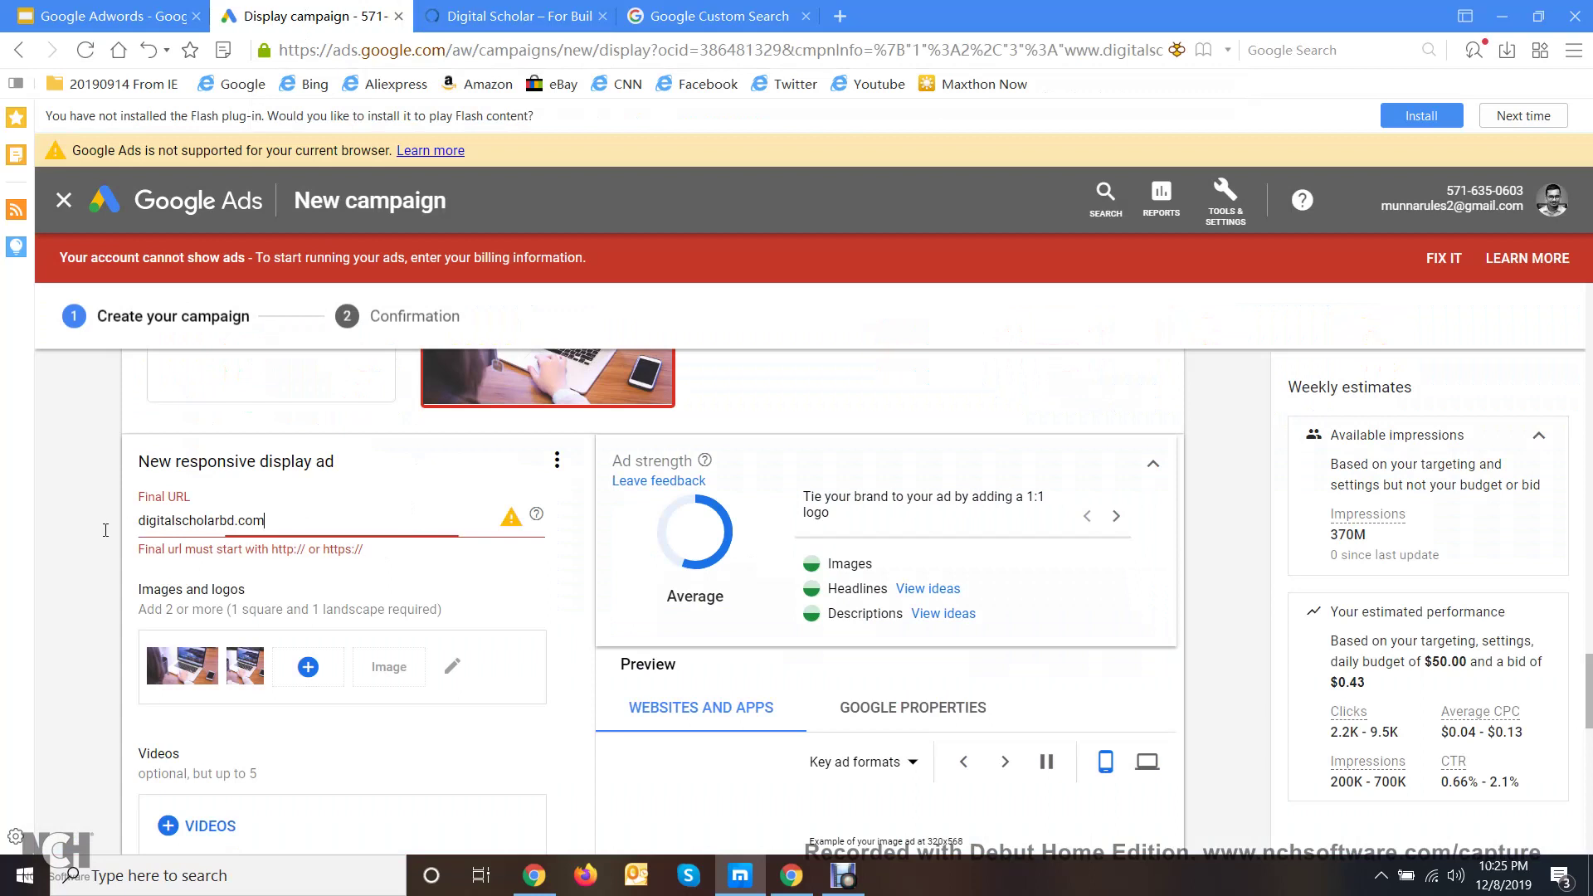
key(ctrl+a)
key(ctrl+v)
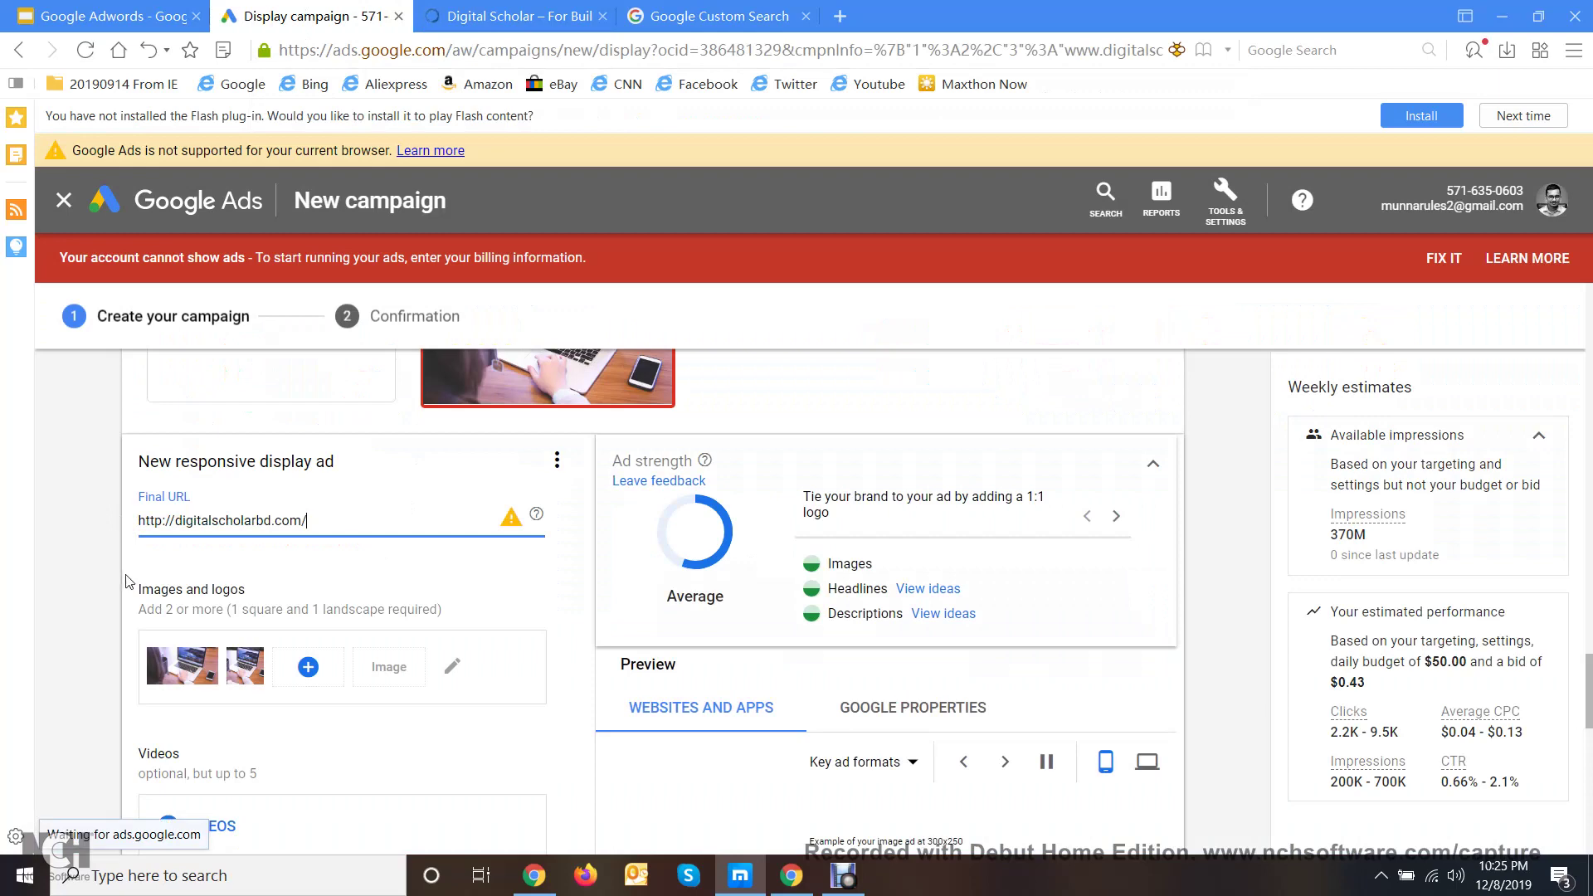
scroll(116, 598, down, 8)
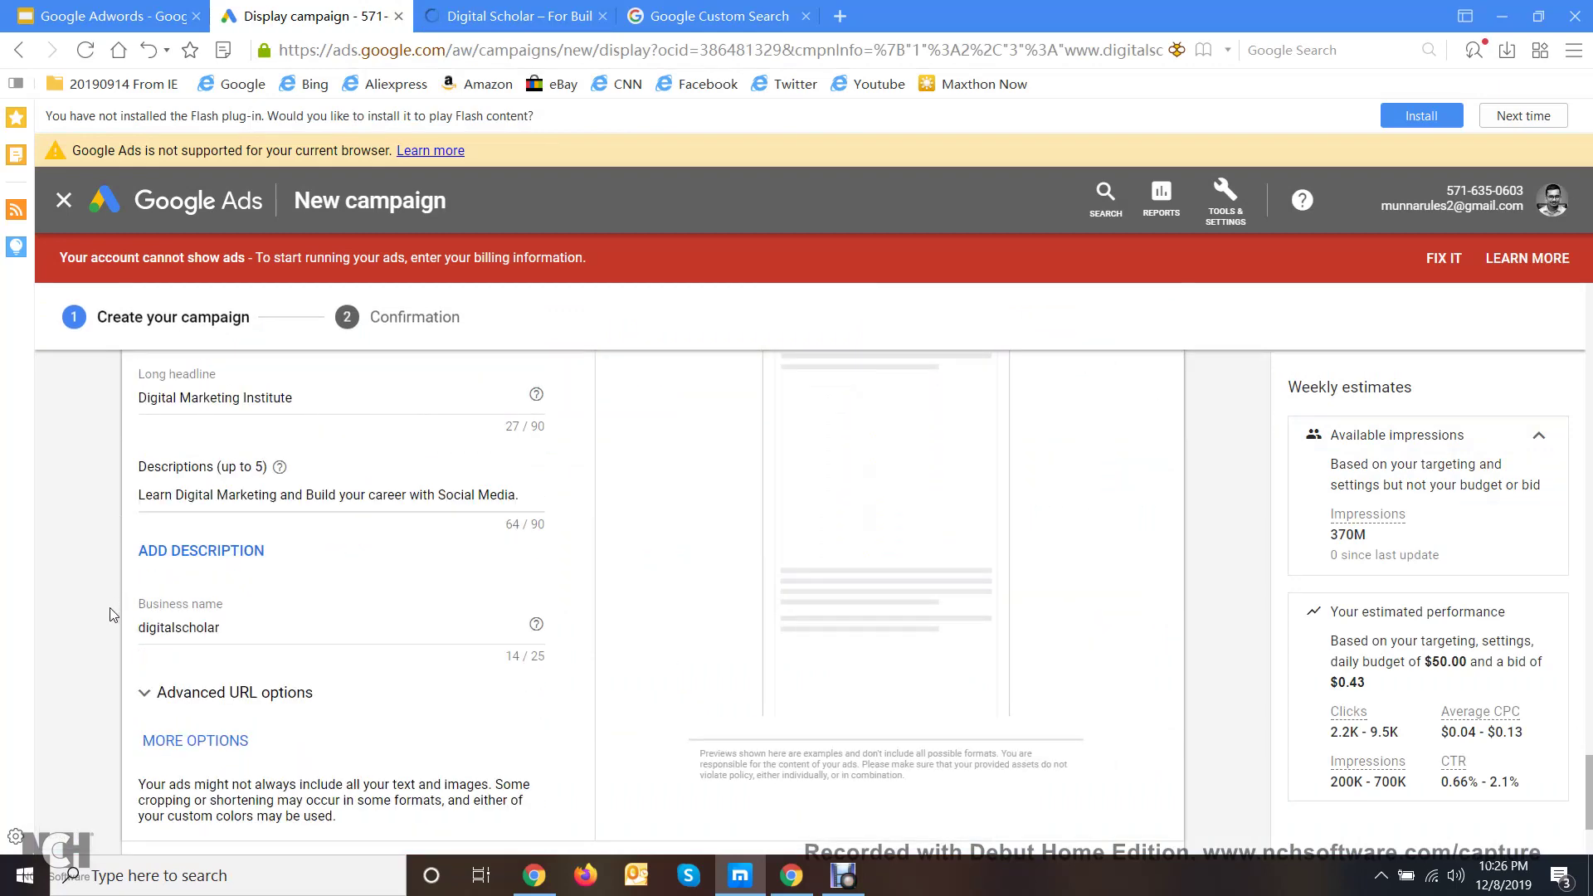
scroll(116, 610, down, 3)
click(190, 750)
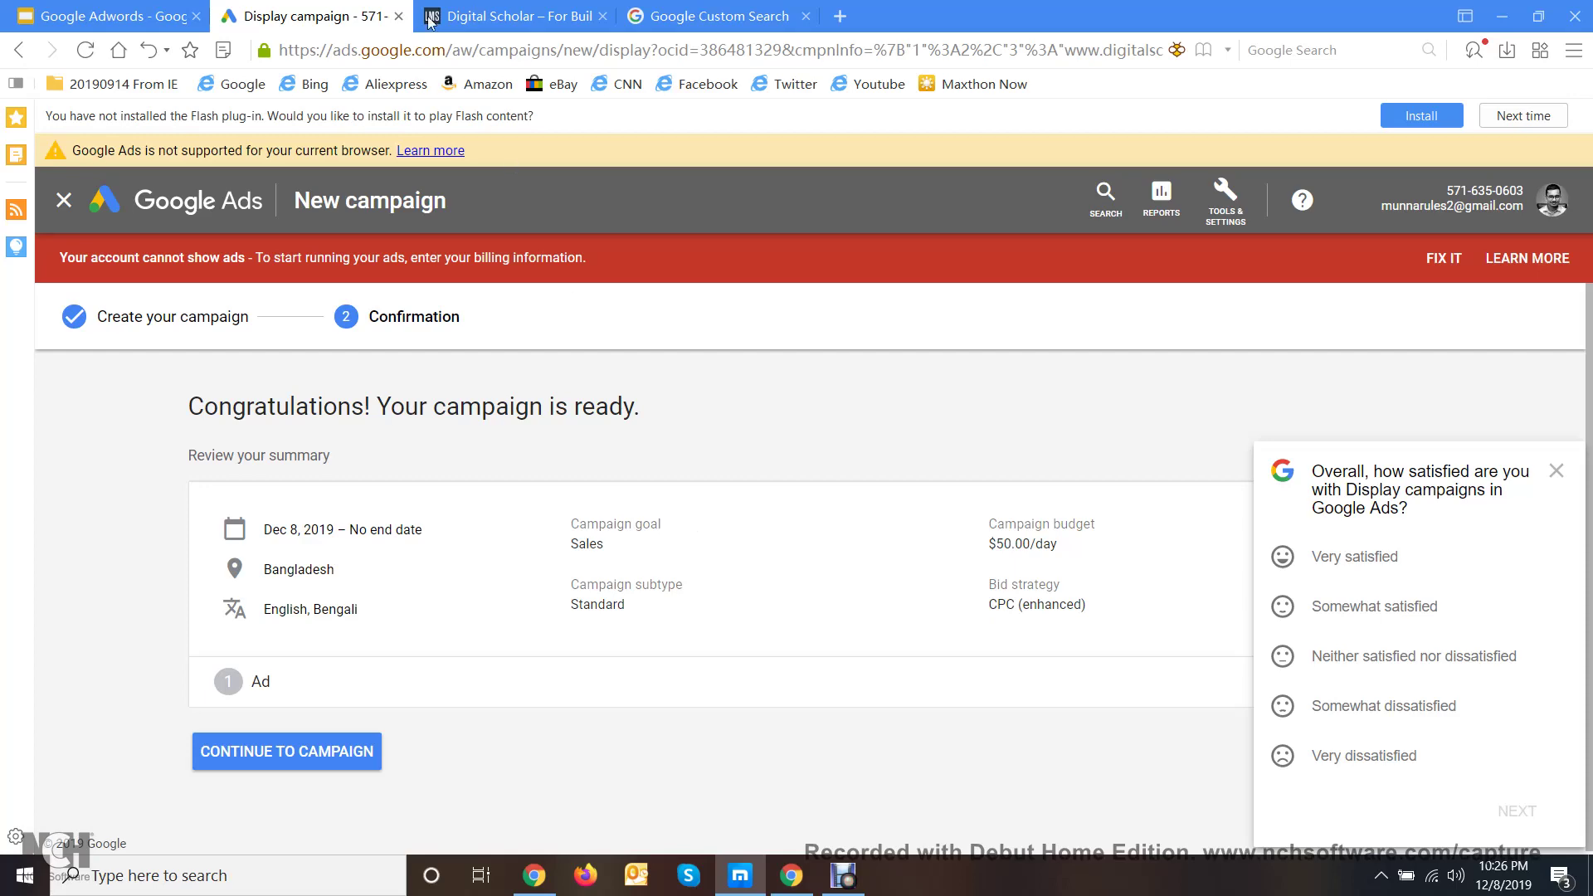
- Look over the Digital Scholar website's home page that the ad links to
click(509, 10)
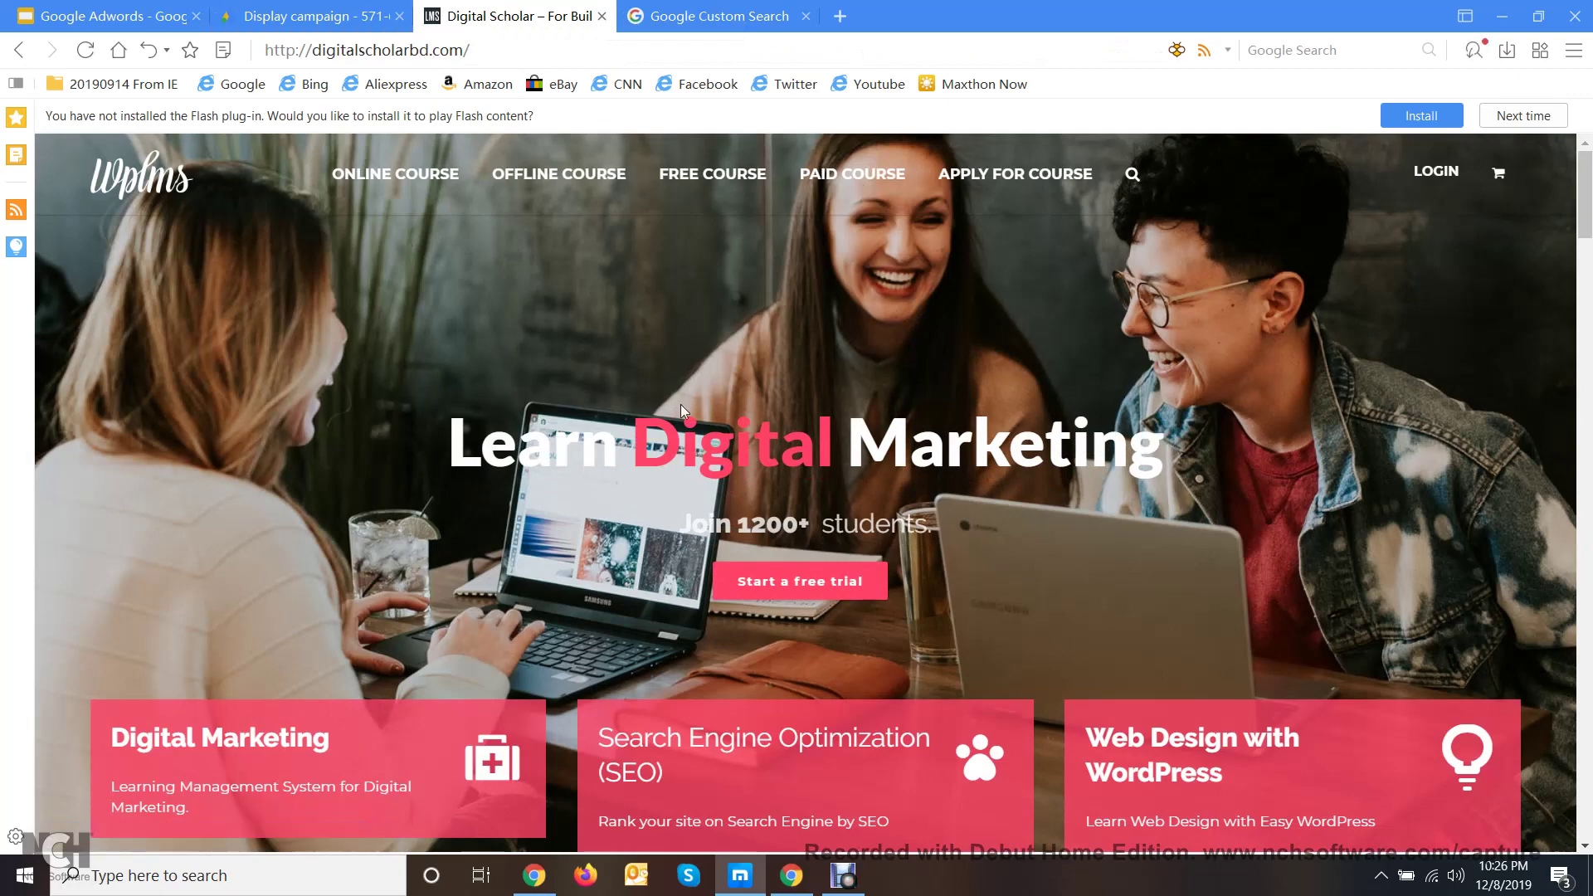
scroll(599, 362, down, 8)
scroll(597, 357, up, 8)
- Return to the campaign confirmation page and close it to go to the campaigns overview
click(307, 16)
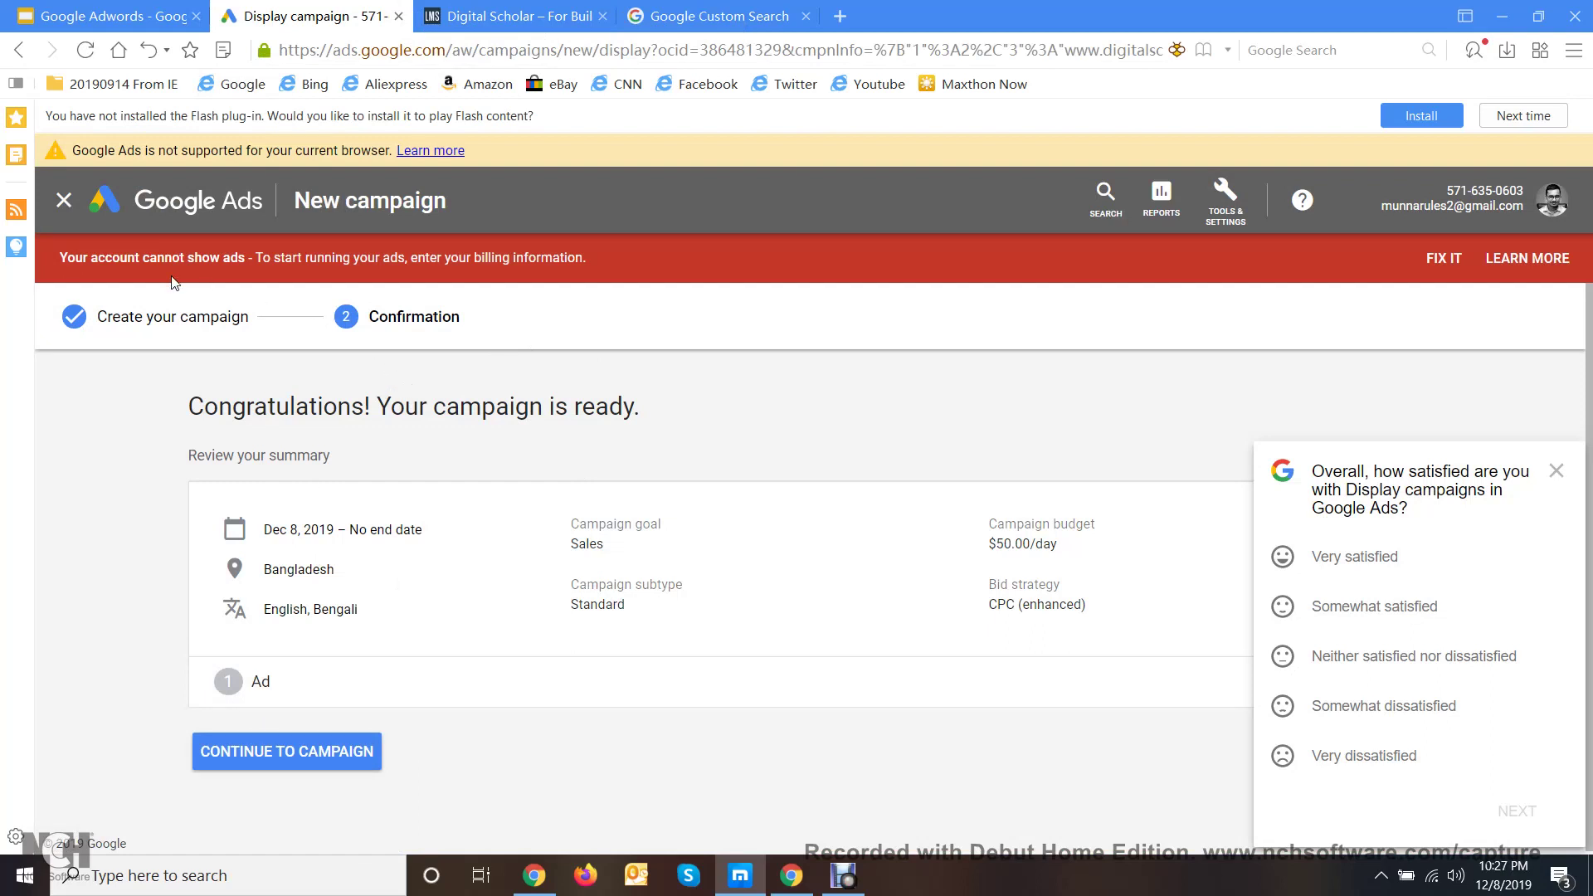
click(64, 218)
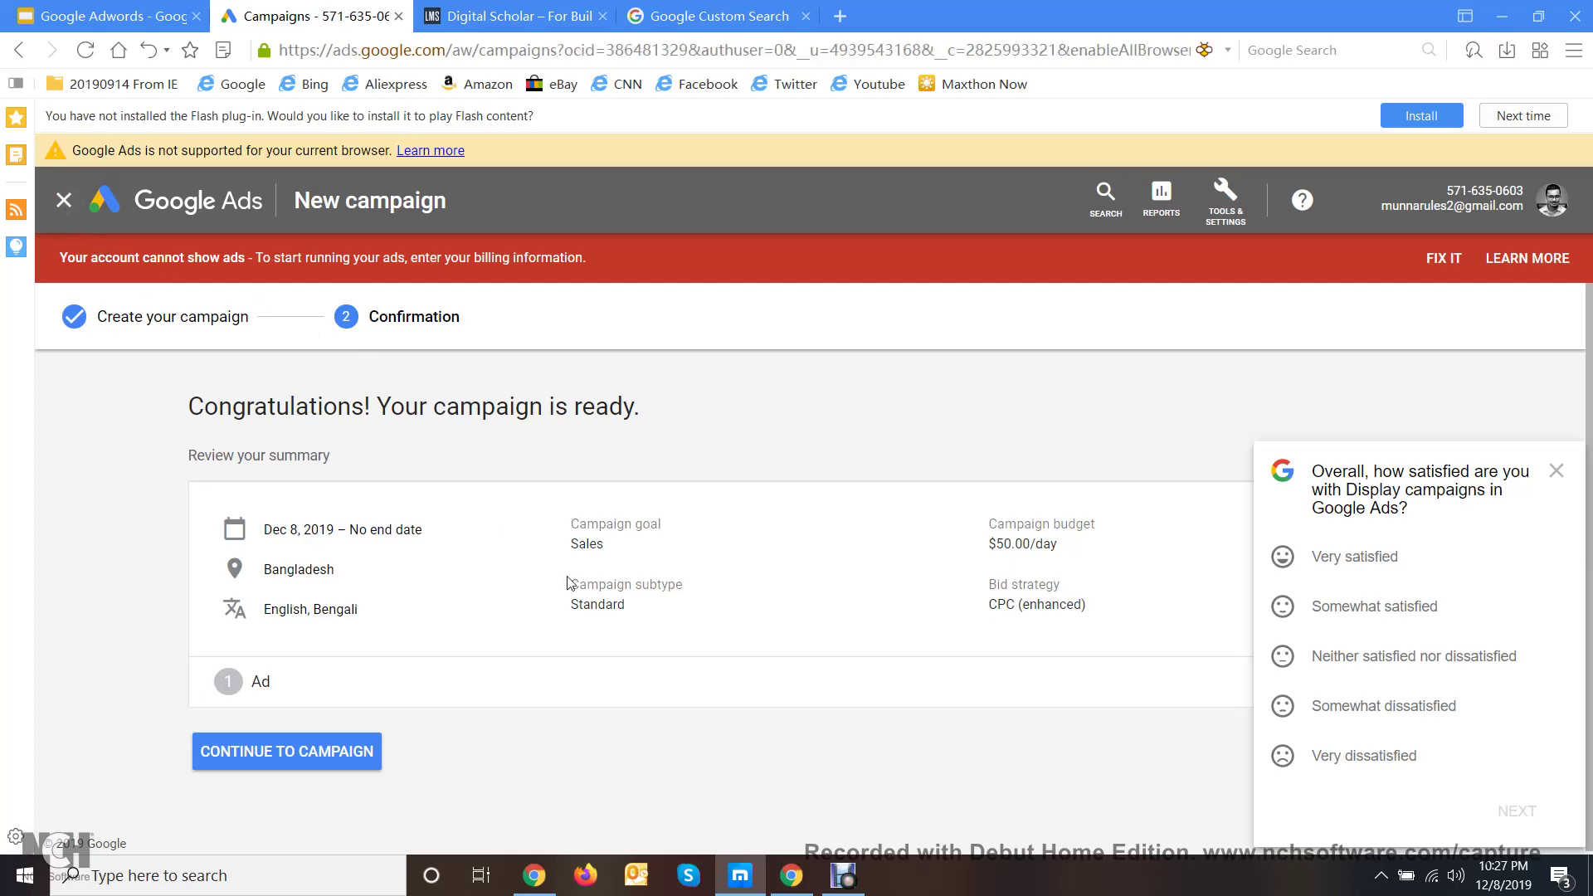